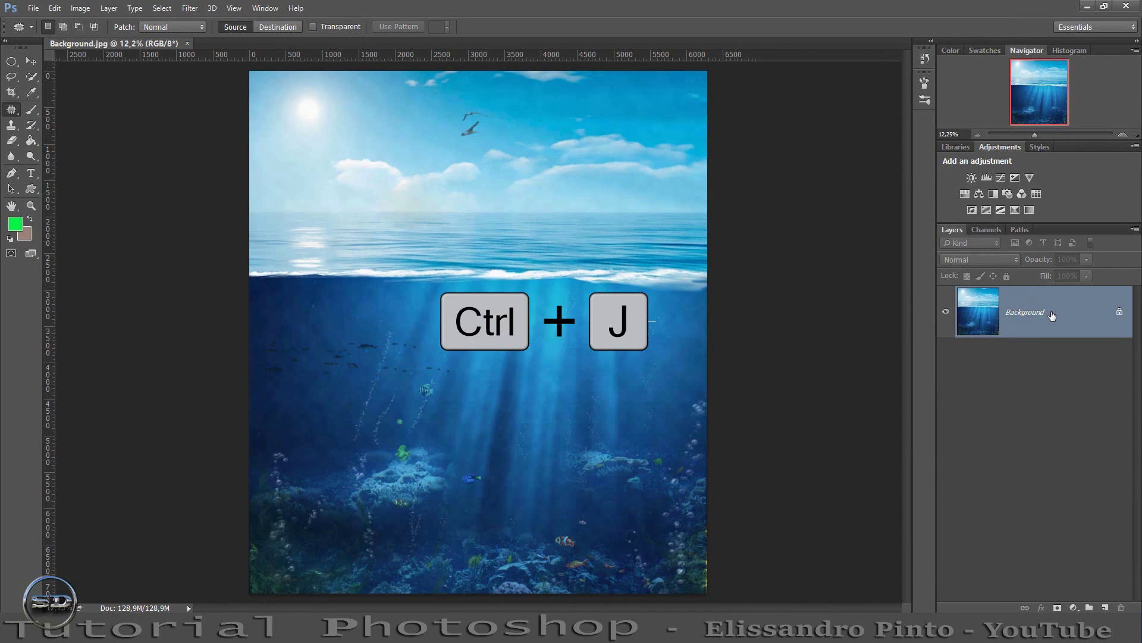
# Duplicate the ocean background and place the cliff-with-man photo against the right edge.
pyautogui.moveTo(1048, 312); pyautogui.dragTo(1106, 607)
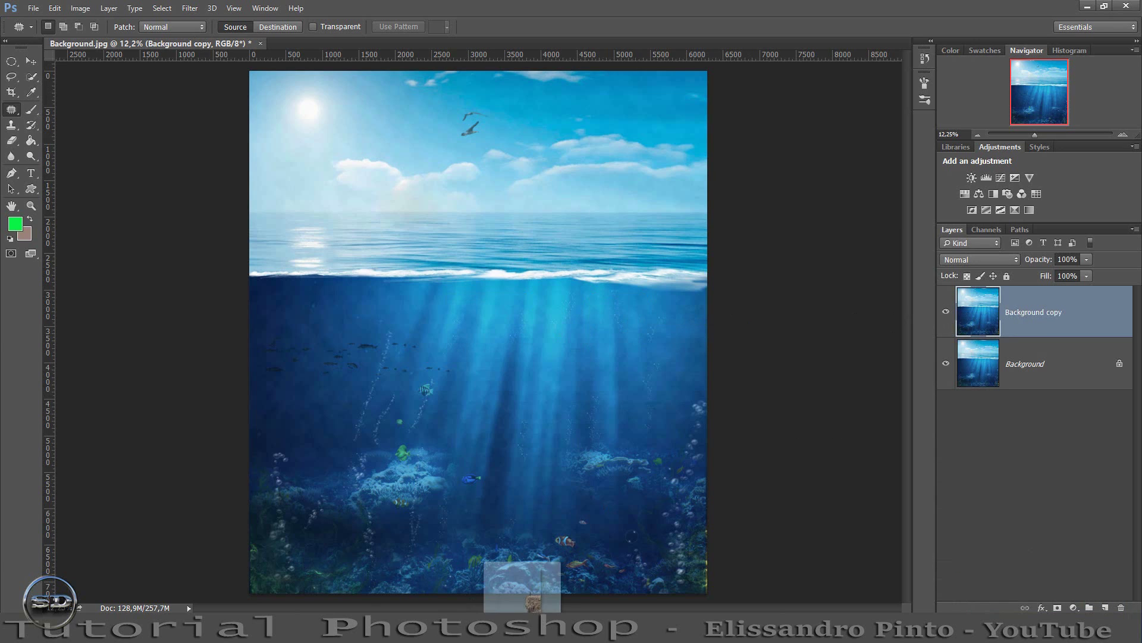
pyautogui.moveTo(498, 580); pyautogui.dragTo(560, 498)
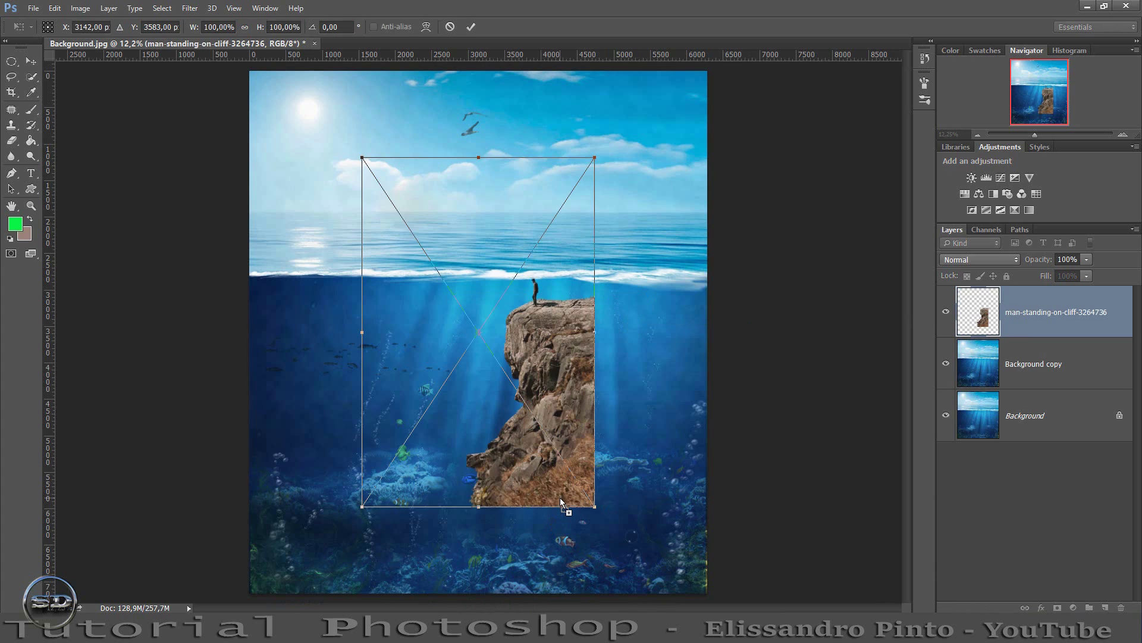
pyautogui.moveTo(543, 371); pyautogui.dragTo(658, 291)
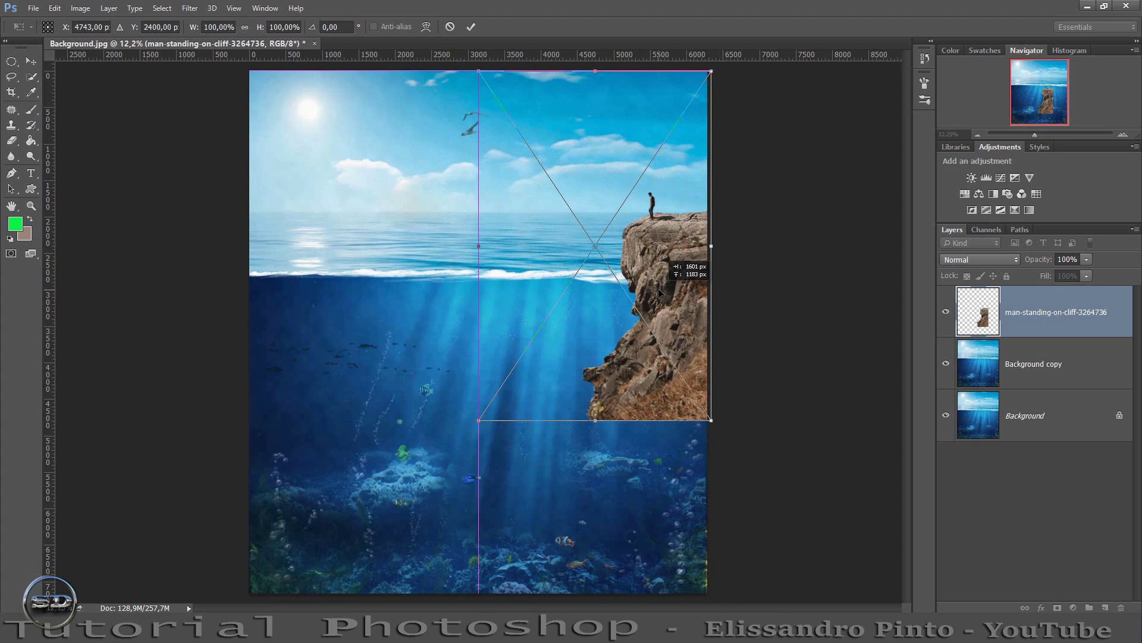
pyautogui.moveTo(659, 292); pyautogui.dragTo(658, 285)
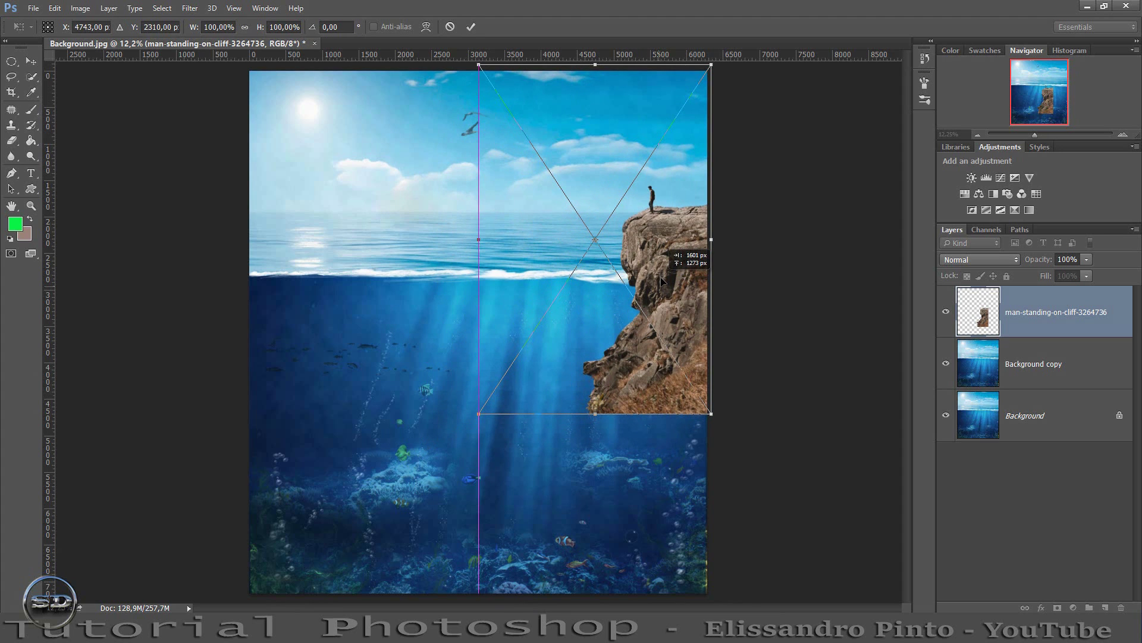
pyautogui.click(471, 27)
# Rasterize the cliff layer and choose the Polygonal Lasso tool.
pyautogui.rightClick(1105, 338)
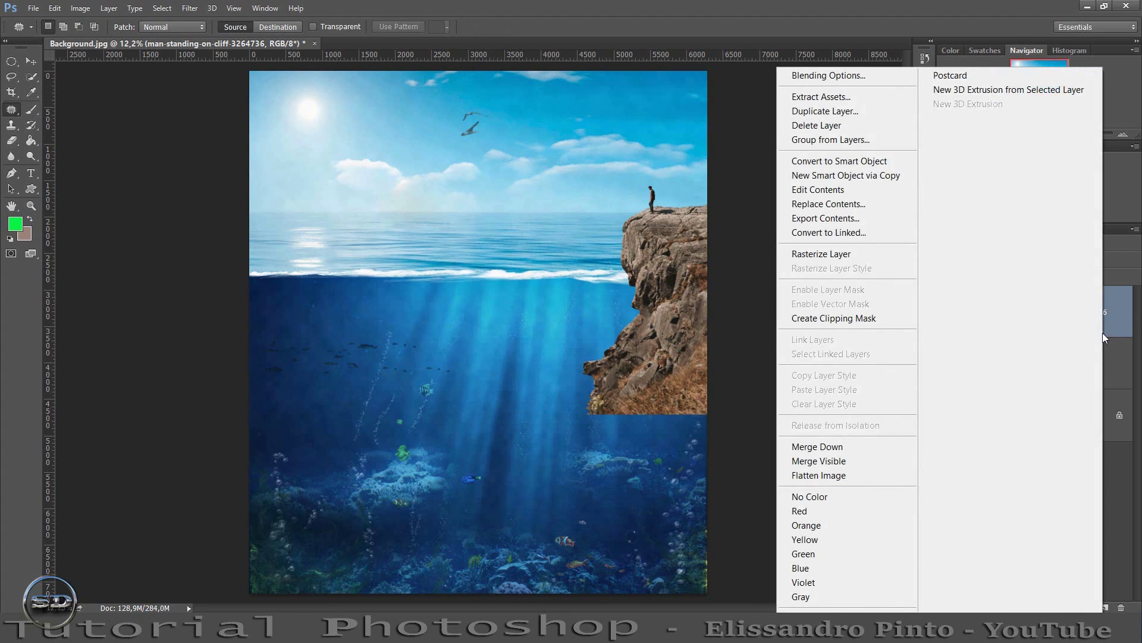
pyautogui.click(859, 256)
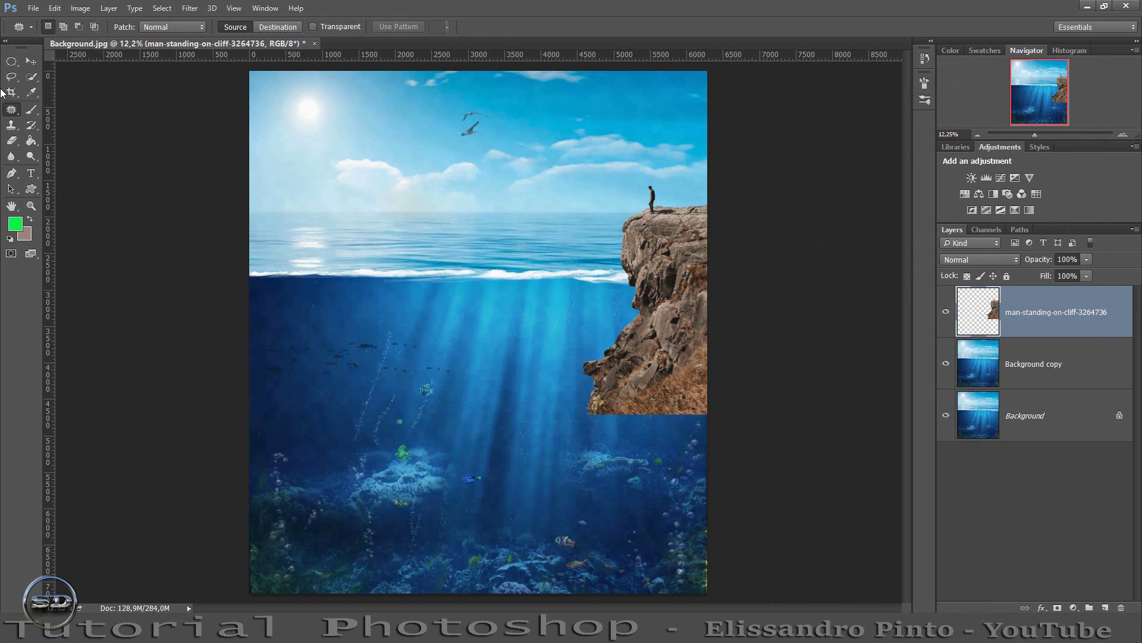
pyautogui.click(11, 61)
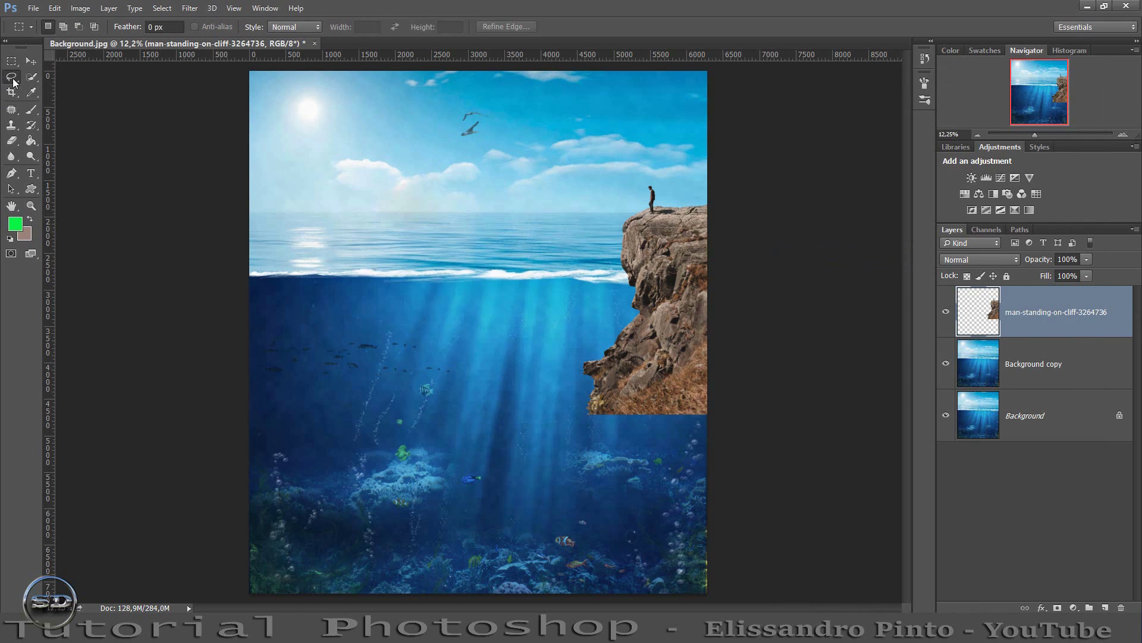
pyautogui.rightClick(13, 82)
pyautogui.click(41, 86)
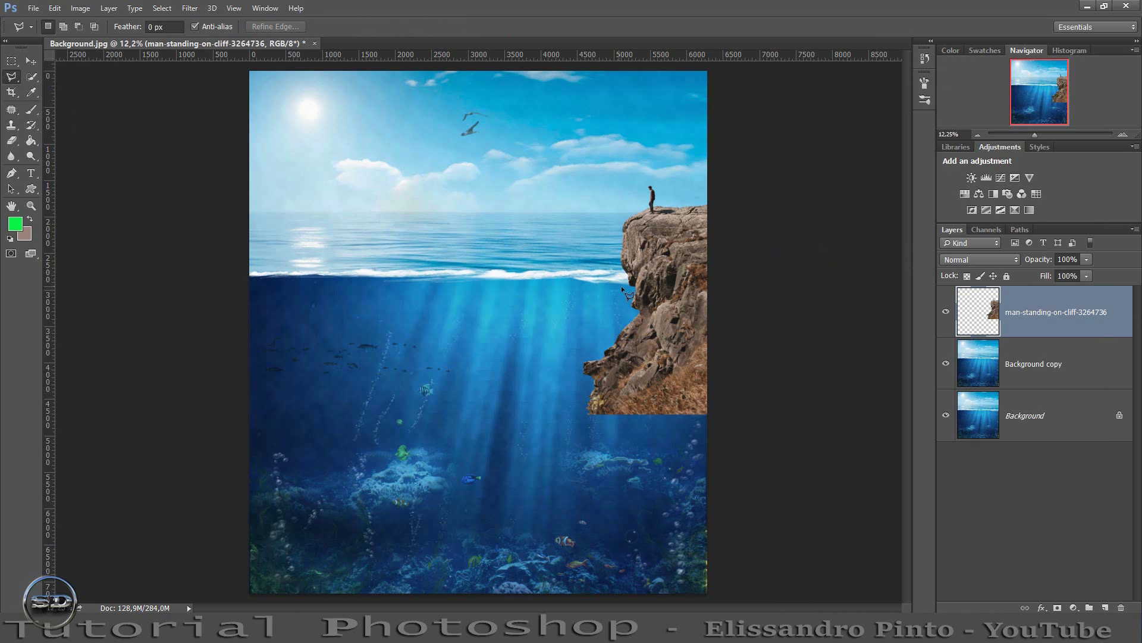
# Outline the underwater part of the cliff and cut-paste it onto a new Layer 1.
pyautogui.click(578, 273)
pyautogui.click(828, 276)
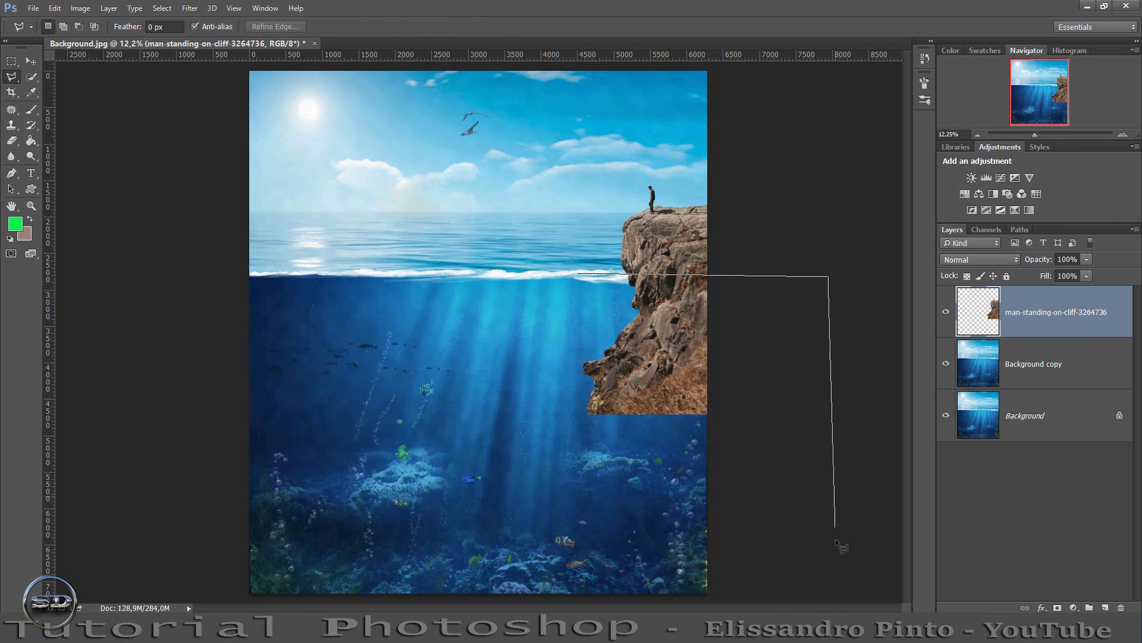
pyautogui.click(833, 552)
pyautogui.click(445, 469)
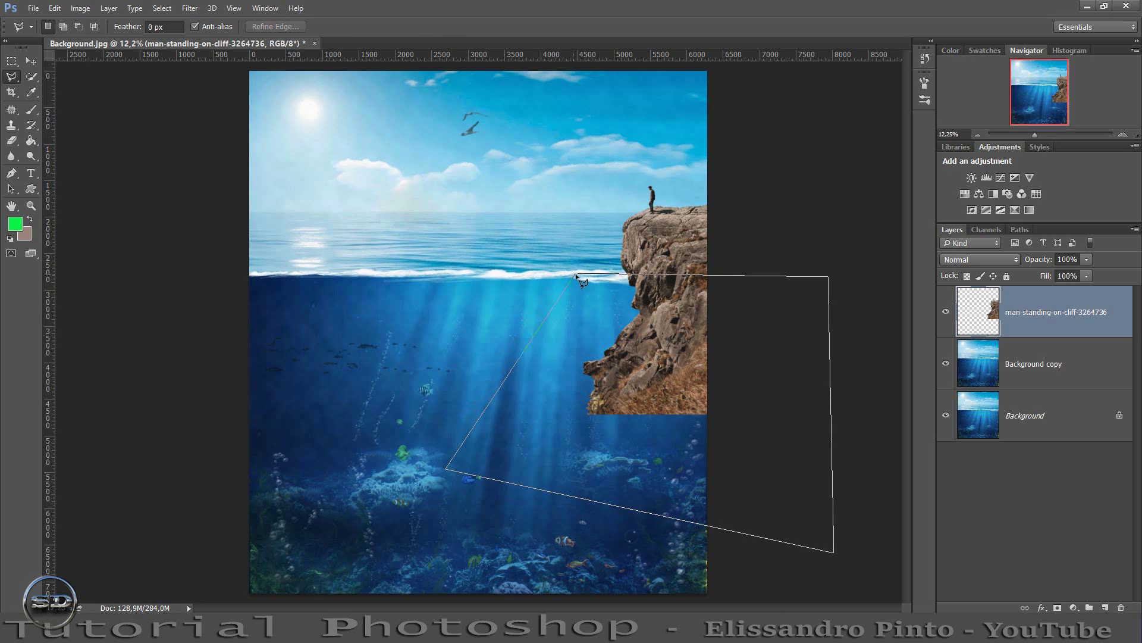
pyautogui.click(578, 274)
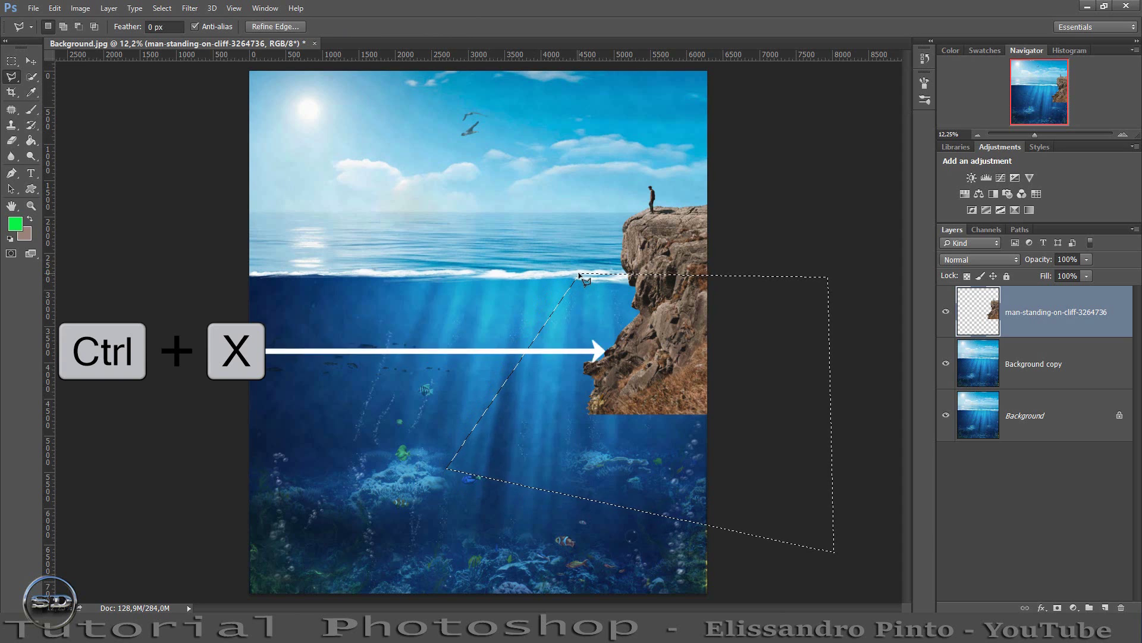
pyautogui.hotkey('ctrl', 'x')
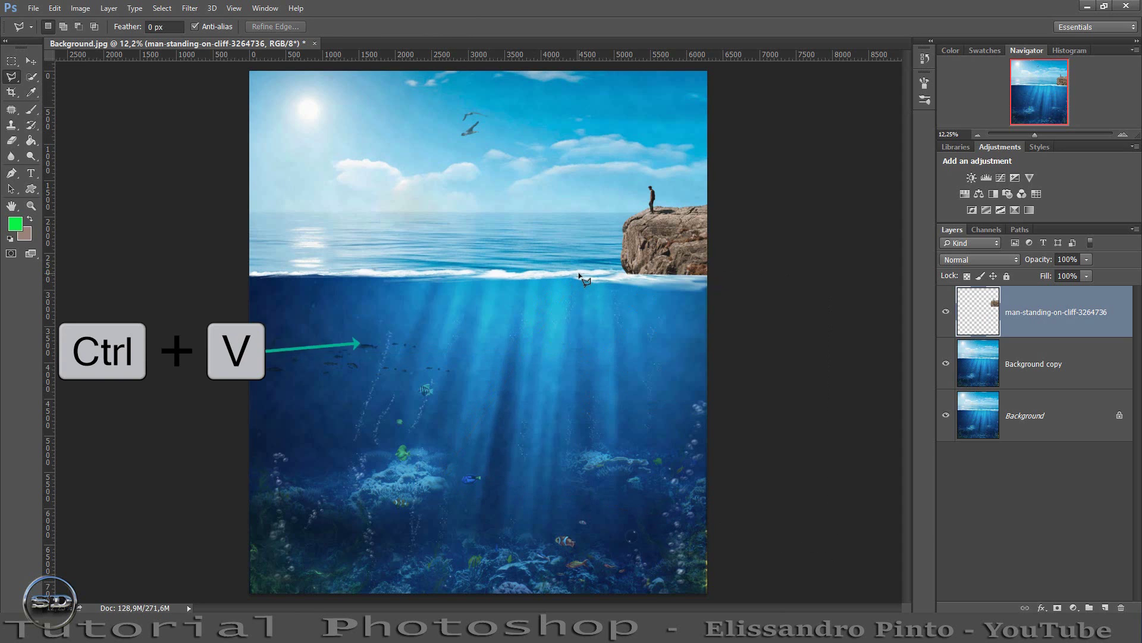
pyautogui.hotkey('ctrl', 'v')
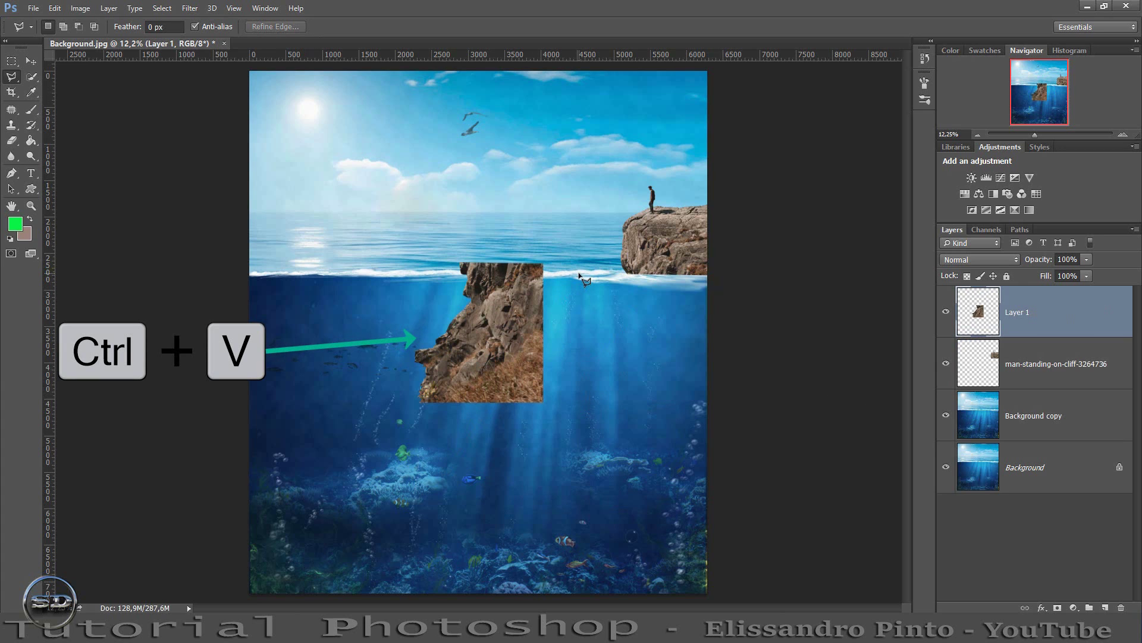
pyautogui.click(32, 62)
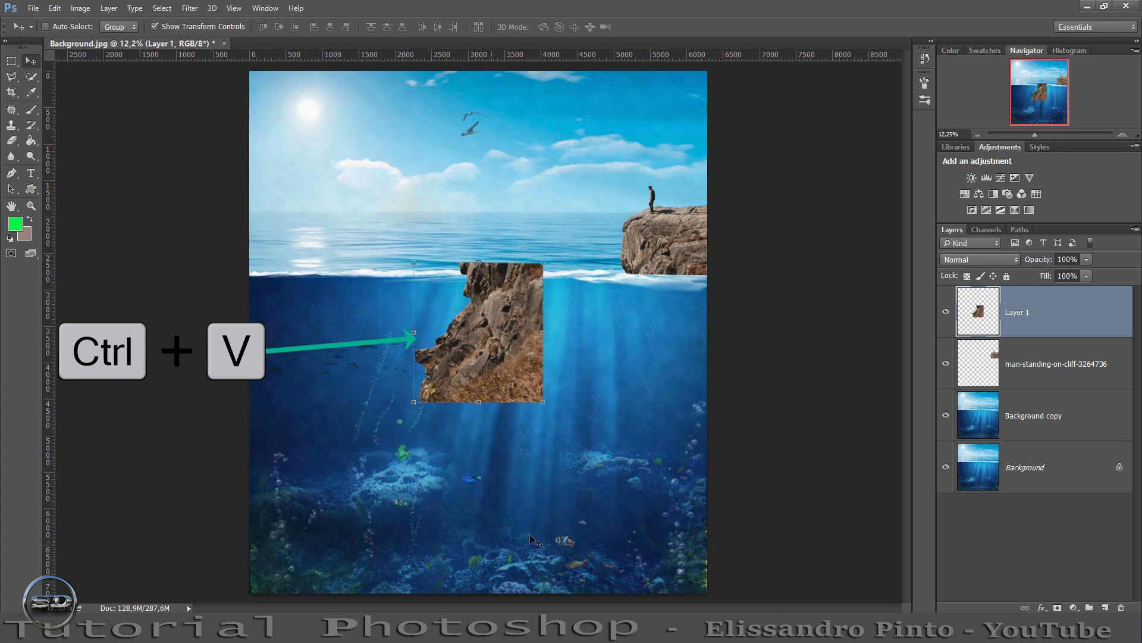
# Stretch the pasted cliff piece from the waterline to the canvas bottom beneath the upper rock.
pyautogui.moveTo(479, 402); pyautogui.dragTo(479, 592)
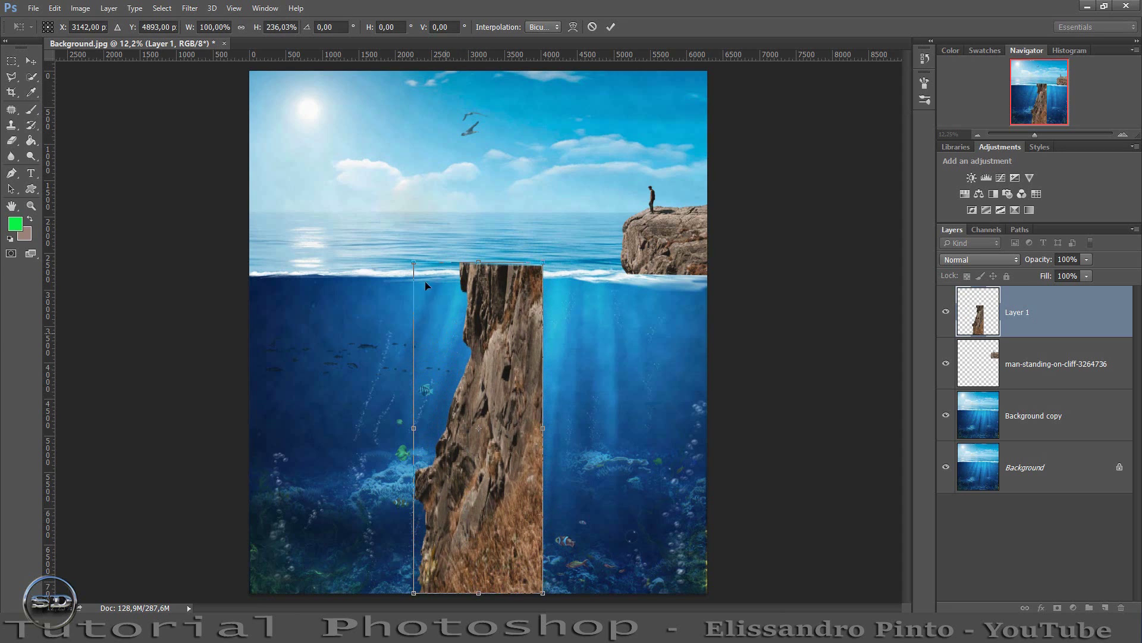
pyautogui.moveTo(476, 258); pyautogui.dragTo(476, 275)
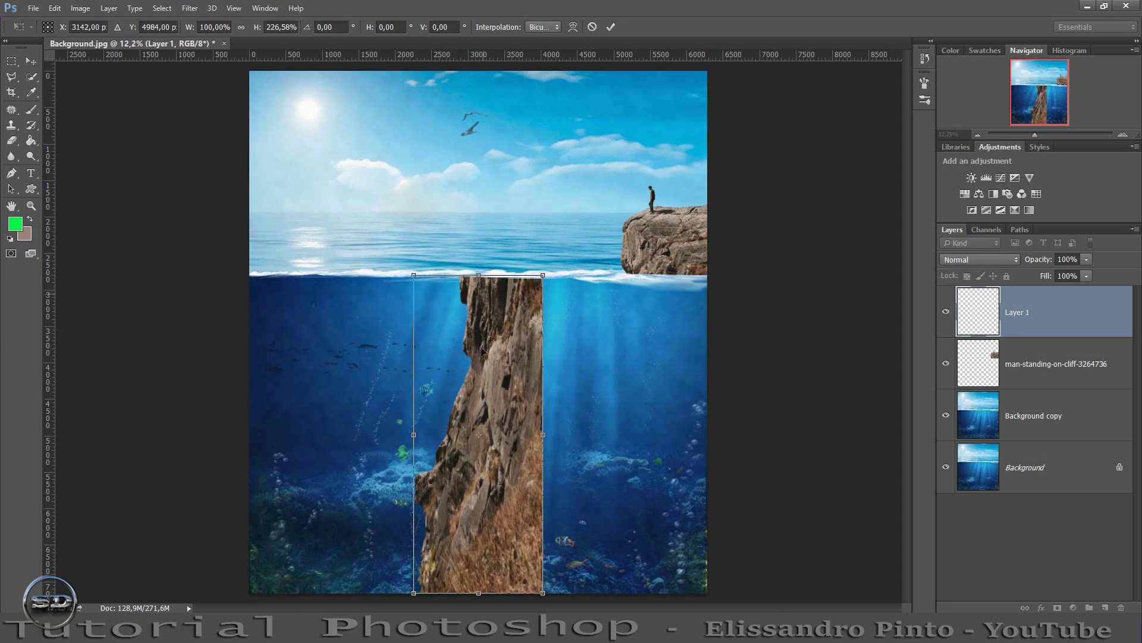
pyautogui.moveTo(501, 388); pyautogui.dragTo(651, 388)
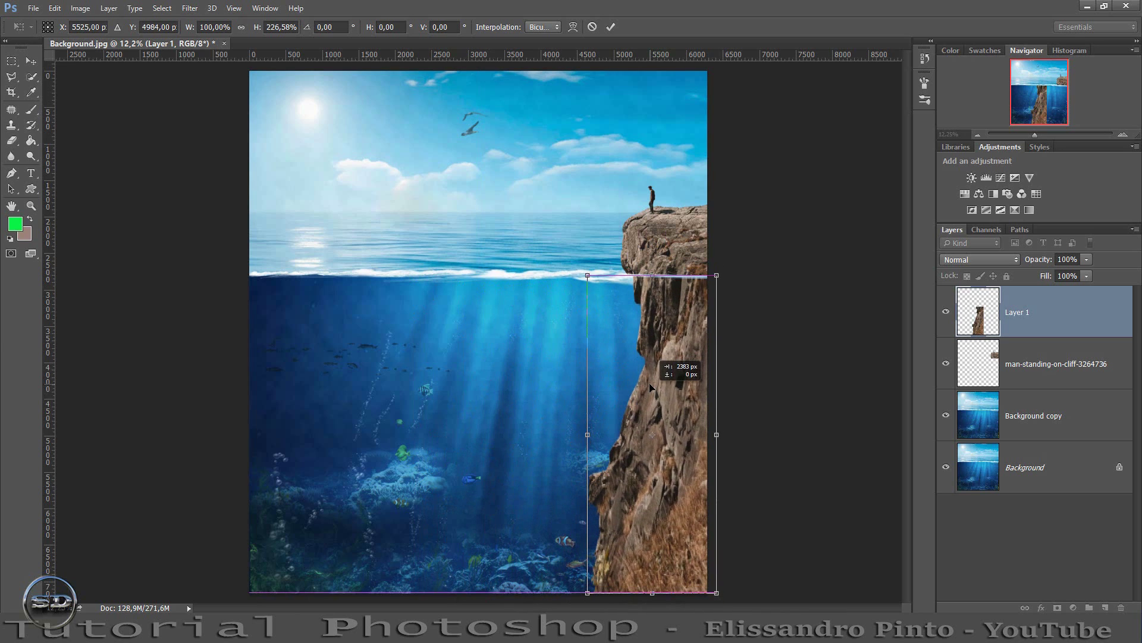
pyautogui.moveTo(651, 388); pyautogui.dragTo(651, 381)
pyautogui.moveTo(656, 276); pyautogui.dragTo(655, 282)
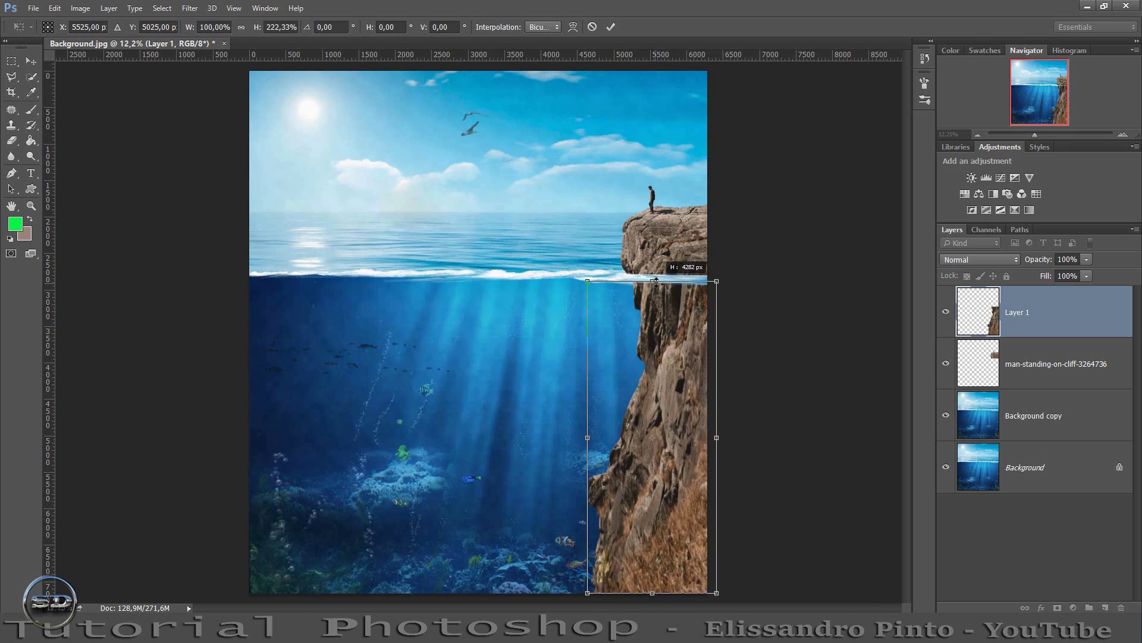
pyautogui.click(611, 28)
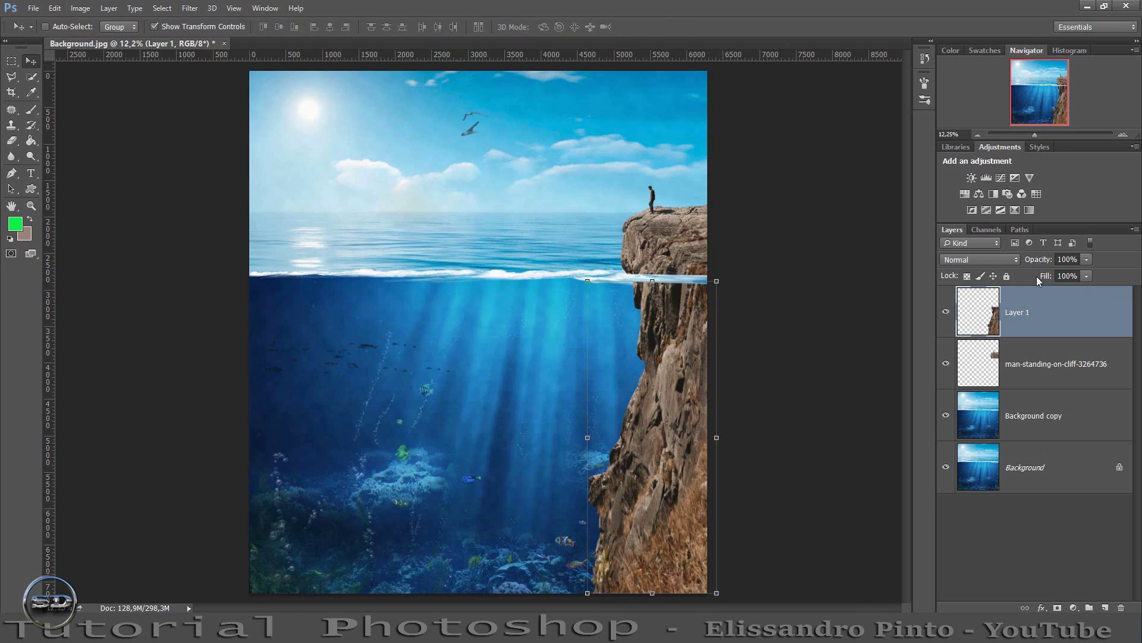
# Lower the underwater cliff's fill to 57% and add a layer mask with black foreground.
pyautogui.moveTo(1045, 277); pyautogui.dragTo(1020, 277)
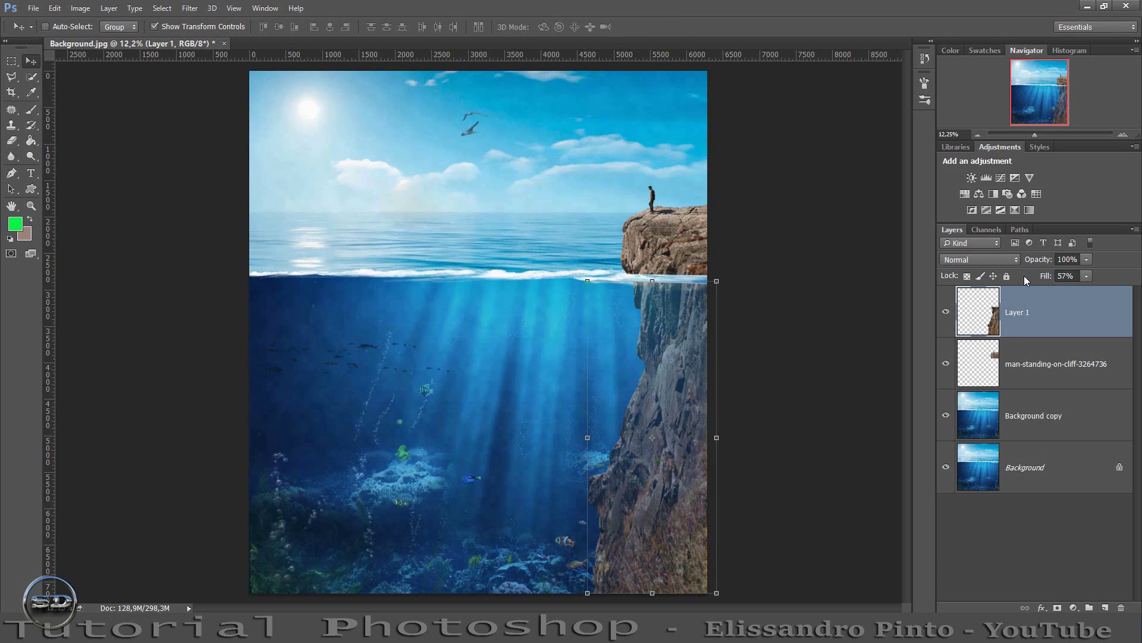
pyautogui.click(1057, 608)
pyautogui.press('x')
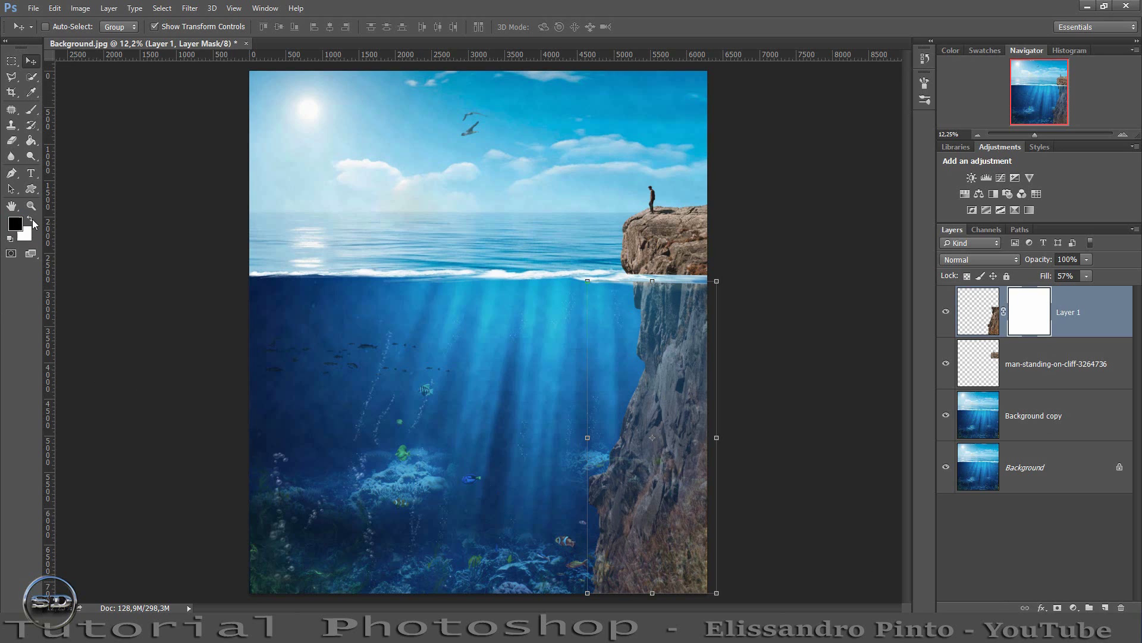
pyautogui.press('x')
pyautogui.press('x')
# Fade the cliff base into the water with a gradient drawn on the mask.
pyautogui.click(31, 139)
pyautogui.click(90, 139)
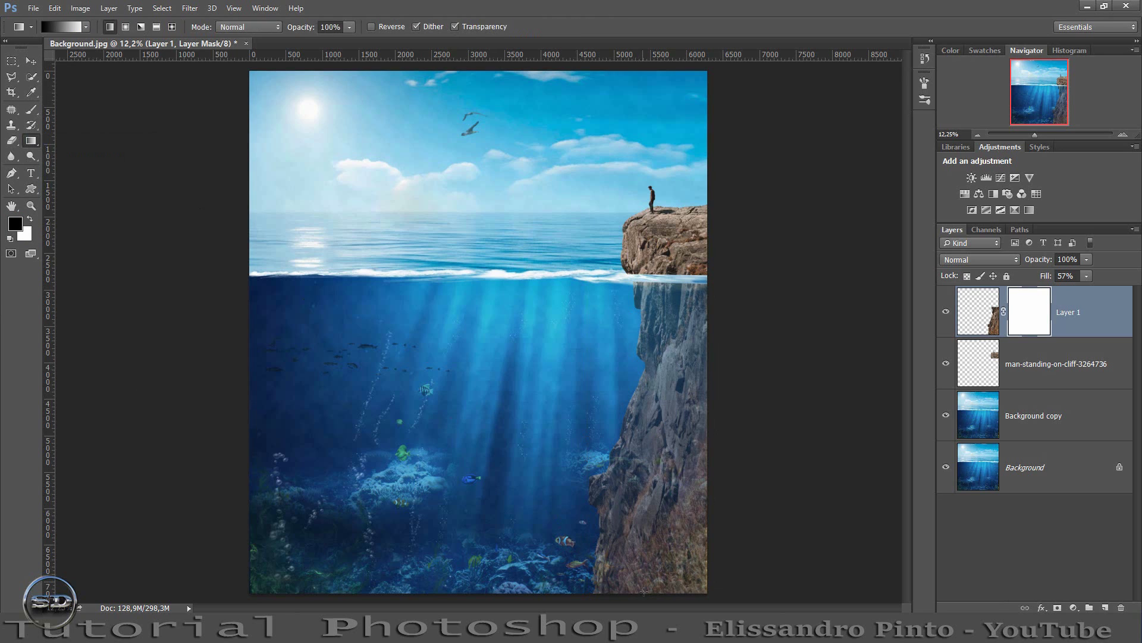
pyautogui.moveTo(667, 528); pyautogui.dragTo(663, 593)
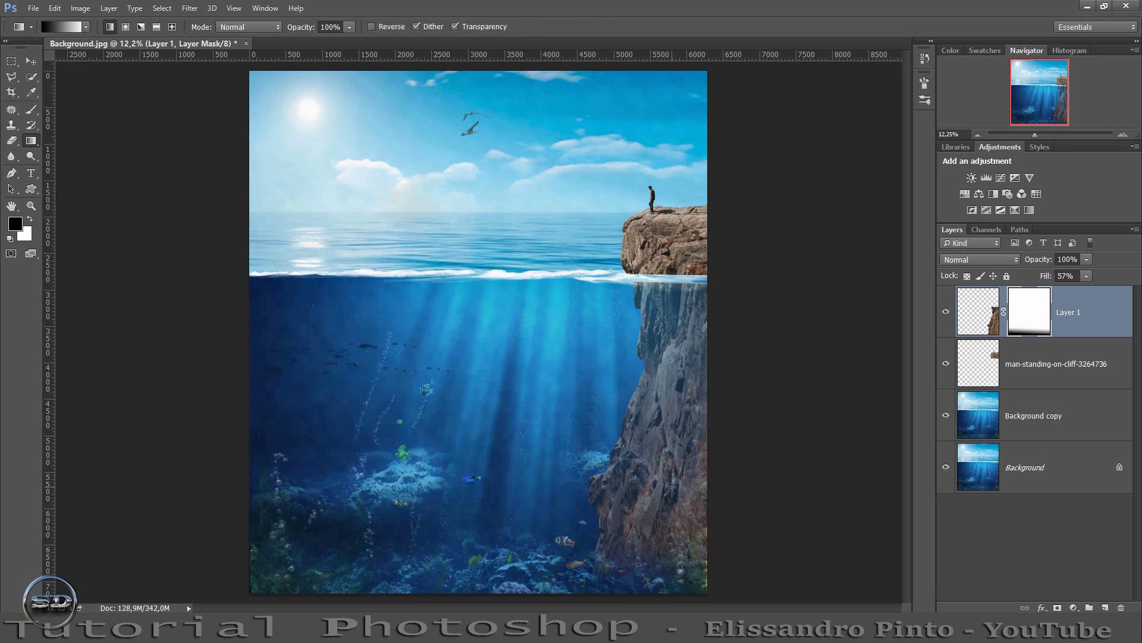
pyautogui.moveTo(672, 486); pyautogui.dragTo(672, 490)
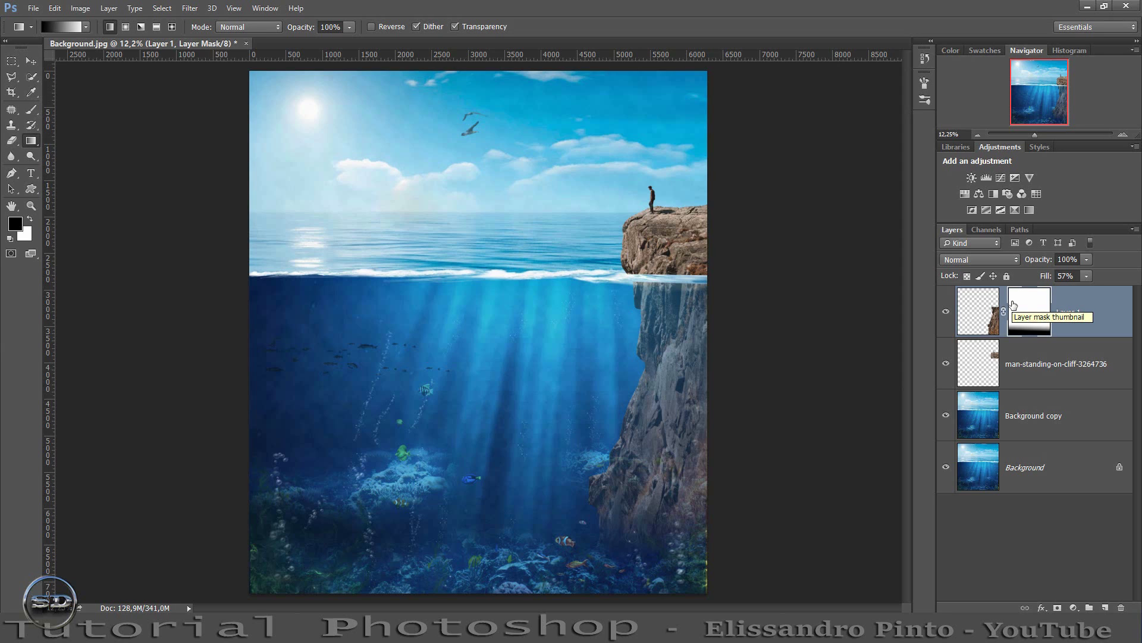
pyautogui.click(994, 350)
pyautogui.click(31, 61)
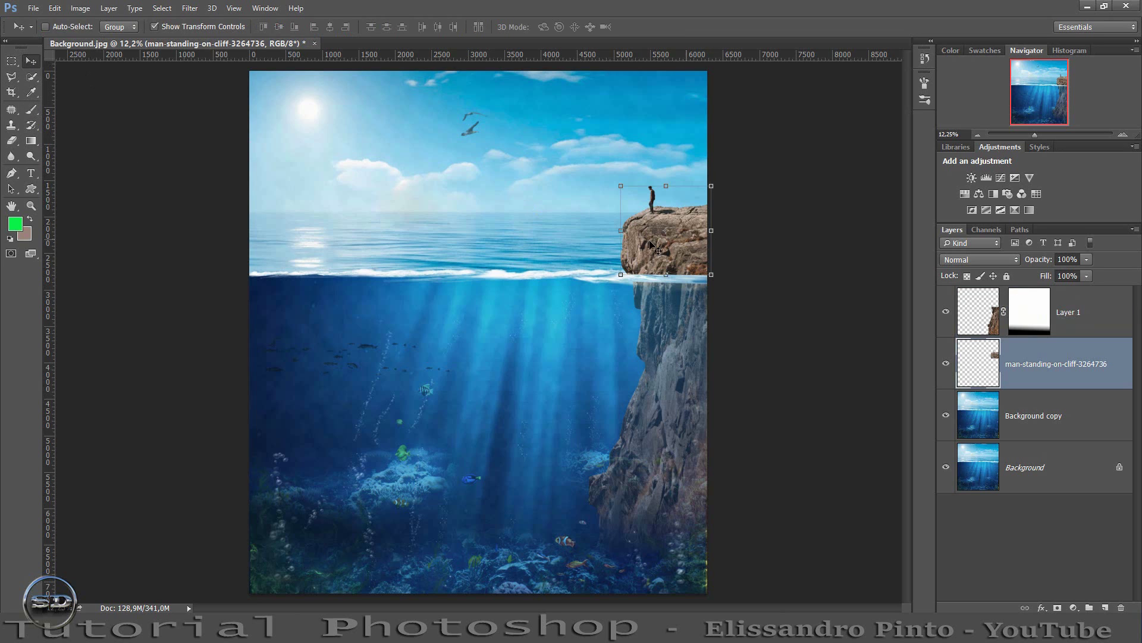
# Scale the clifftop with the standing man down proportionally and set it at the right edge.
pyautogui.moveTo(675, 247); pyautogui.dragTo(683, 237)
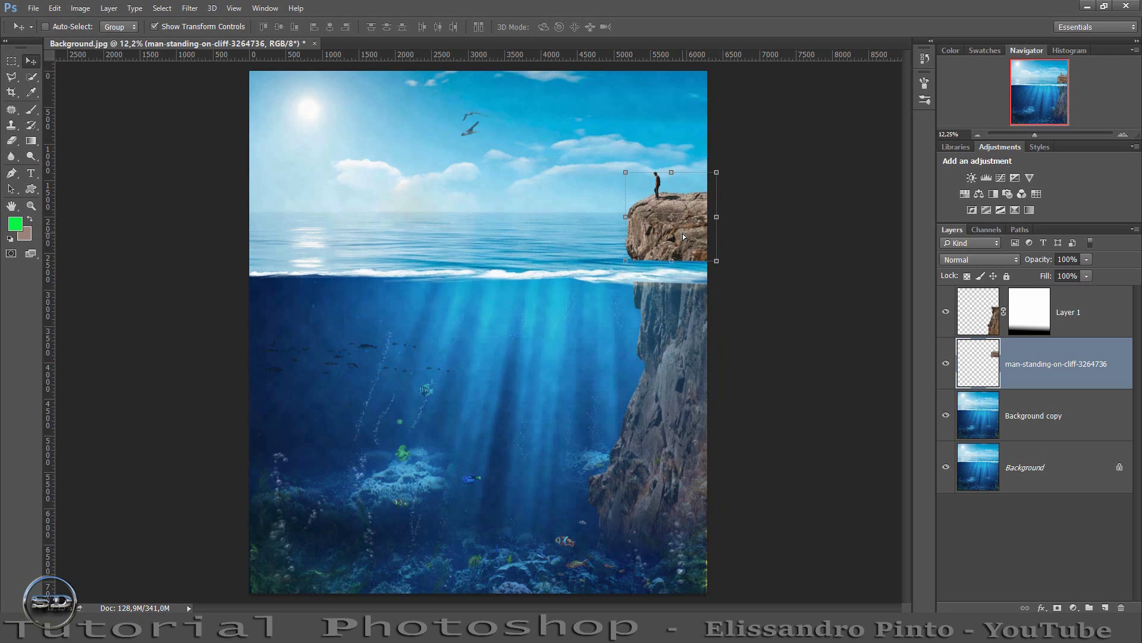
pyautogui.moveTo(625, 174); pyautogui.dragTo(638, 184)
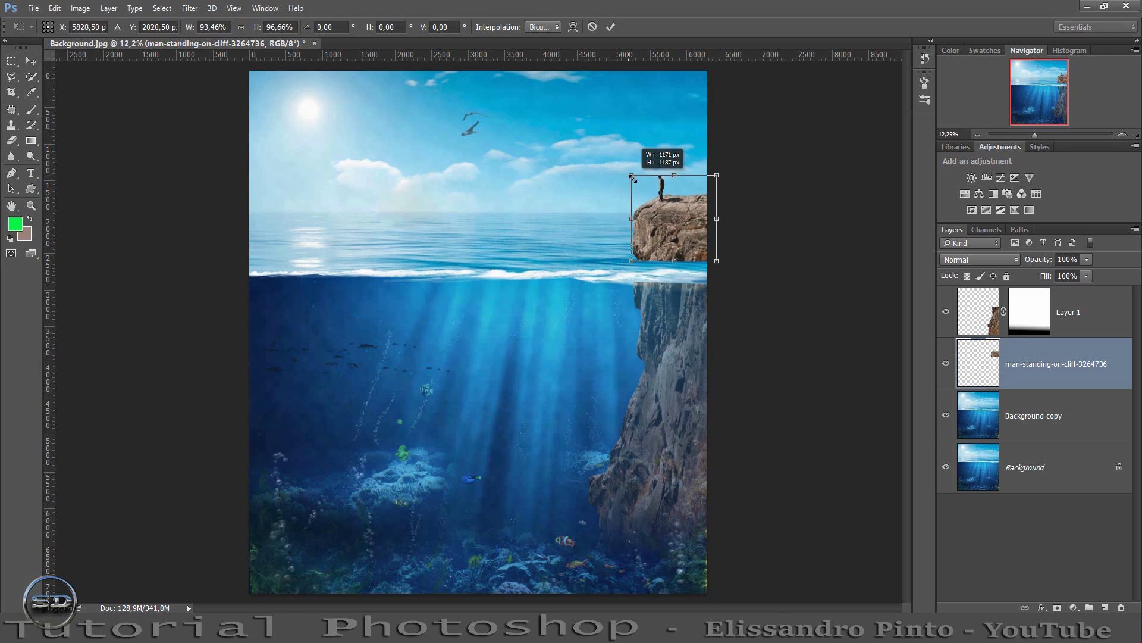
pyautogui.click(241, 27)
pyautogui.moveTo(660, 213)
pyautogui.mouseDown()
pyautogui.moveTo(651, 219)
pyautogui.moveTo(647, 200)
pyautogui.mouseUp()
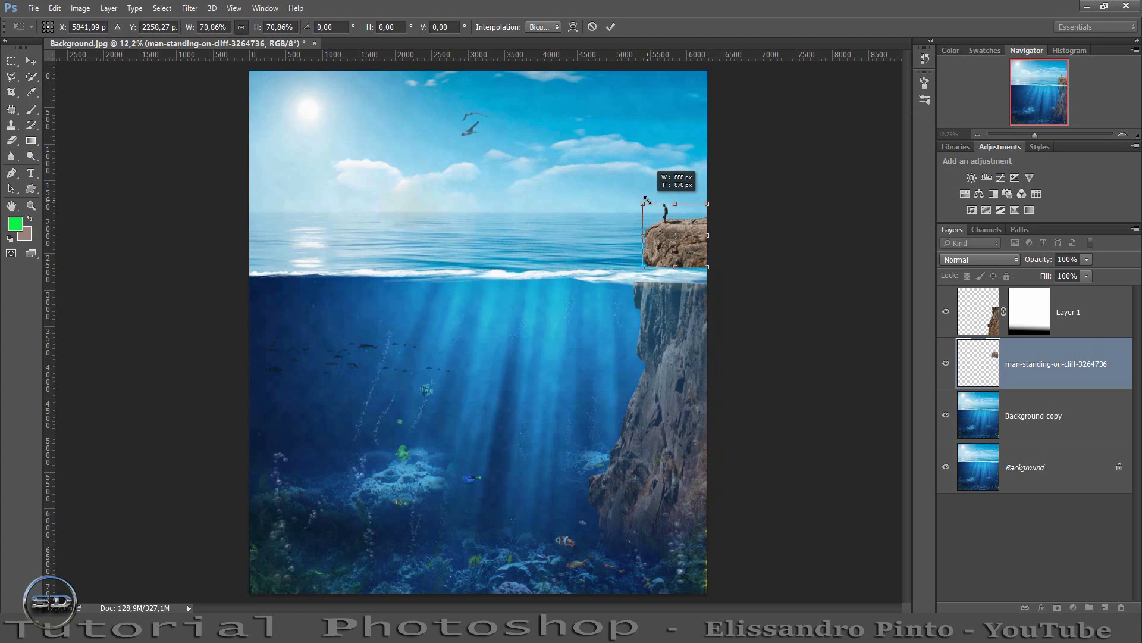
pyautogui.click(610, 28)
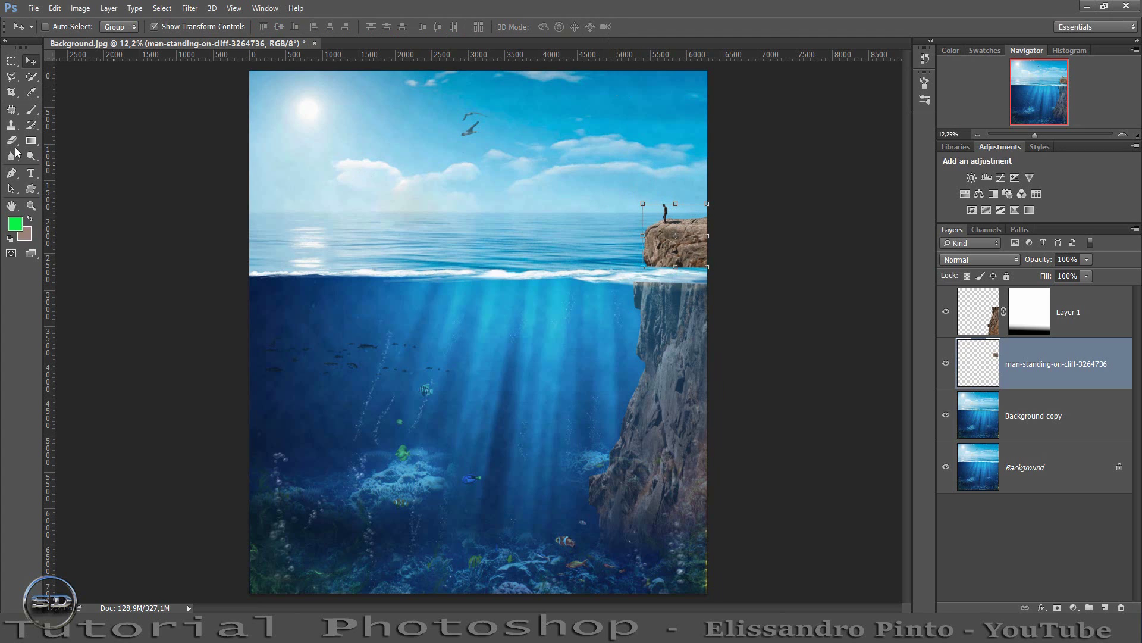
# Paint black on Layer 1's mask near the waterline with a large brush, then add Layer 2.
pyautogui.click(31, 110)
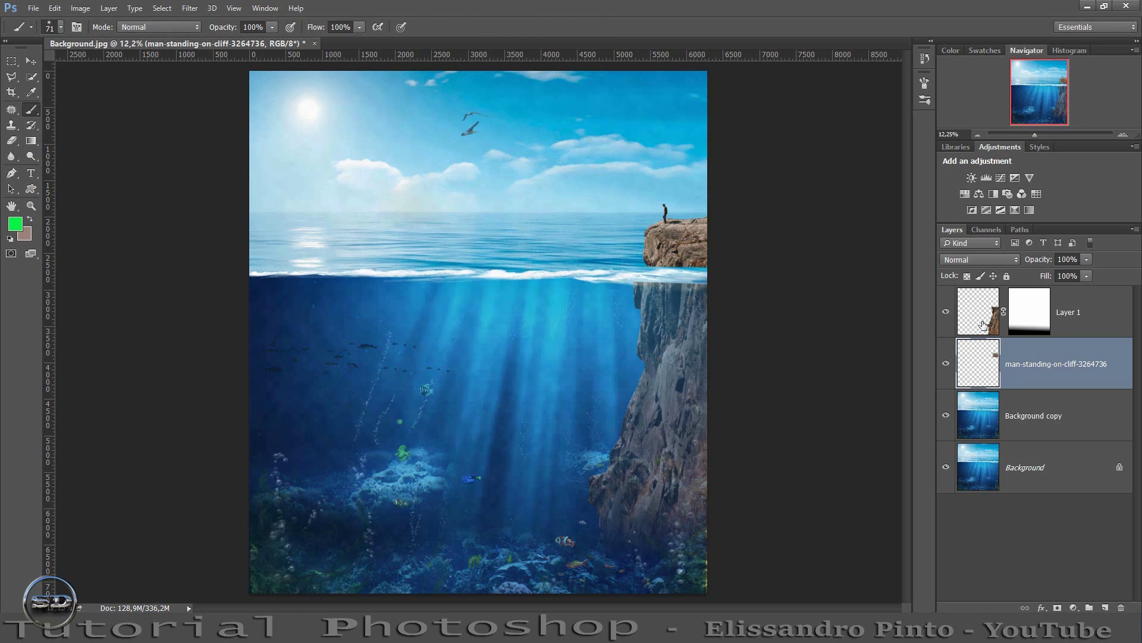
pyautogui.click(1022, 315)
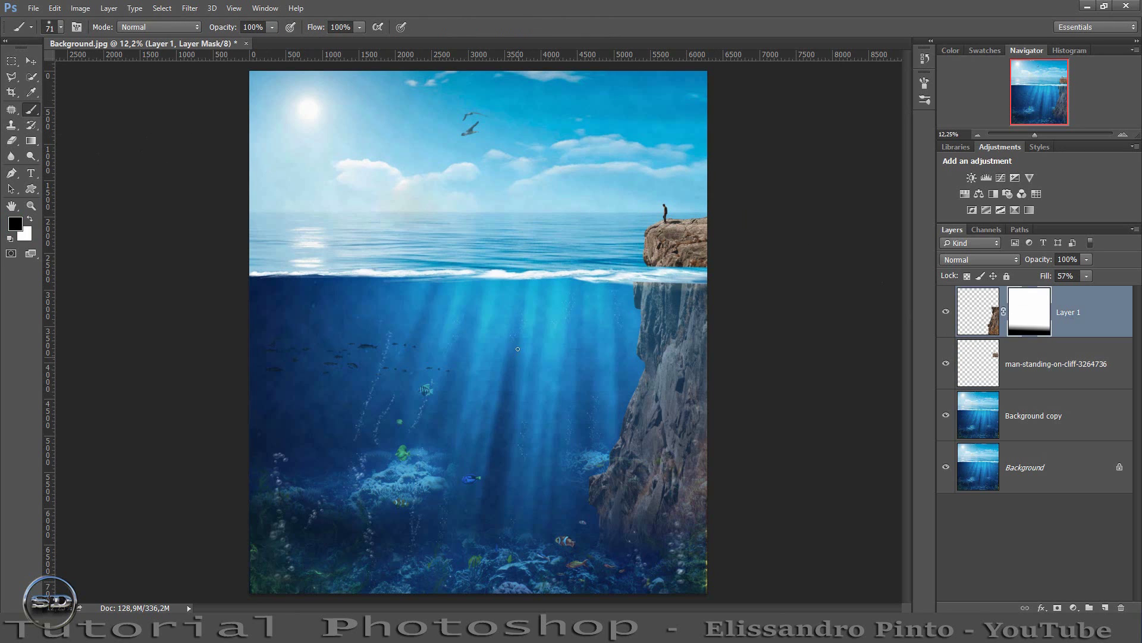
pyautogui.moveTo(517, 348); pyautogui.dragTo(534, 342)
pyautogui.moveTo(723, 260); pyautogui.dragTo(932, 127)
pyautogui.click(993, 320)
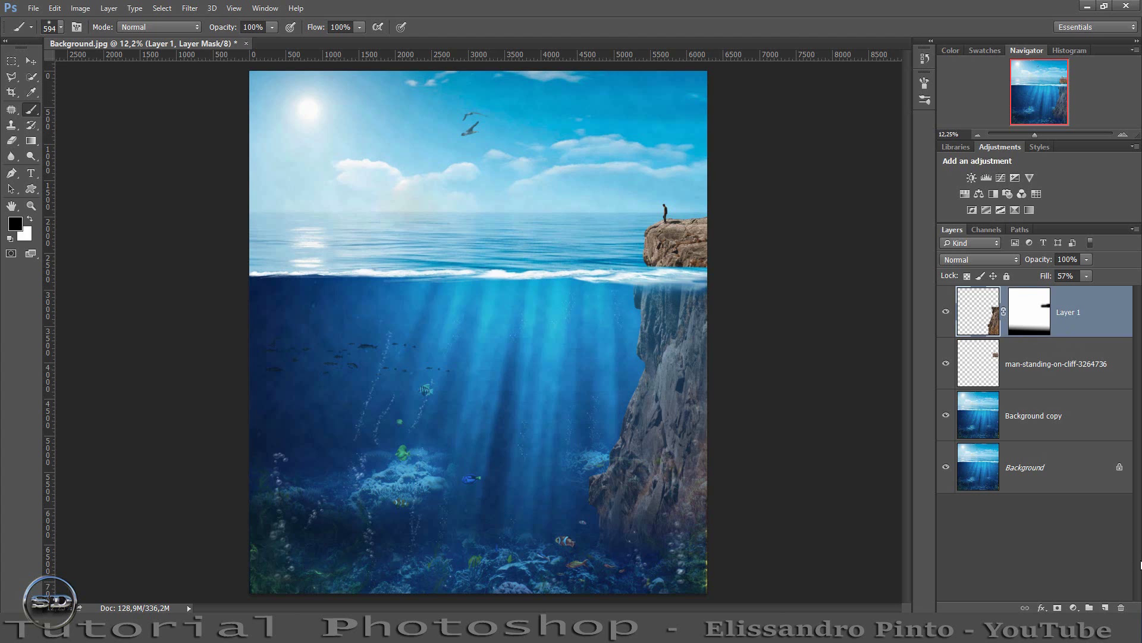
pyautogui.click(1105, 607)
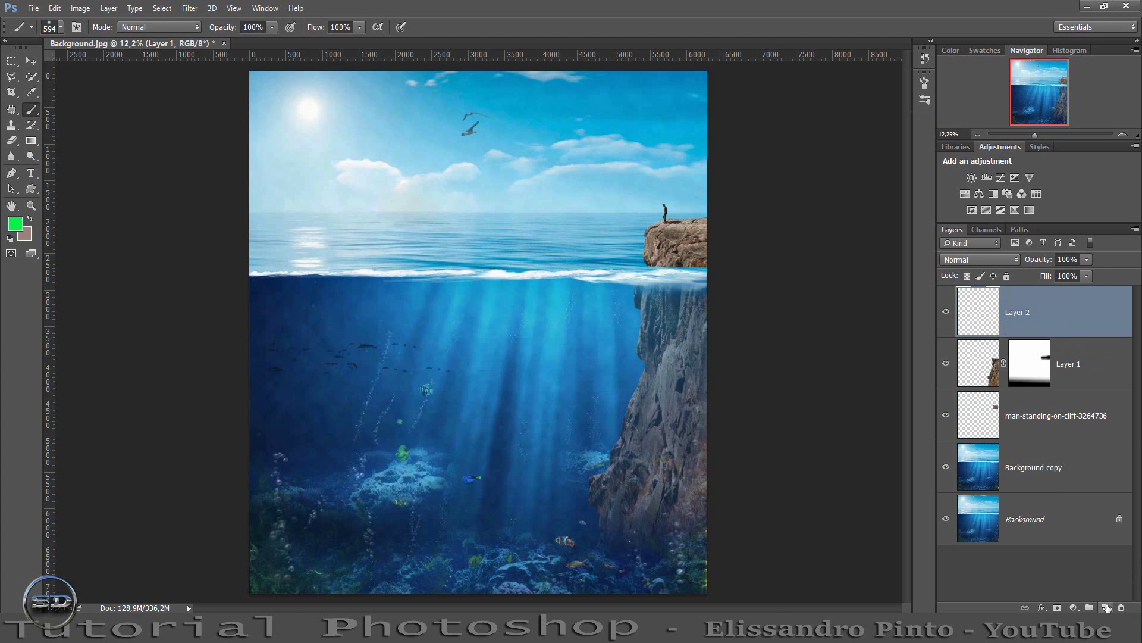
# Clip Layer 2 to Layer 1 and set the foreground colour to pure black.
pyautogui.rightClick(1061, 326)
pyautogui.click(810, 284)
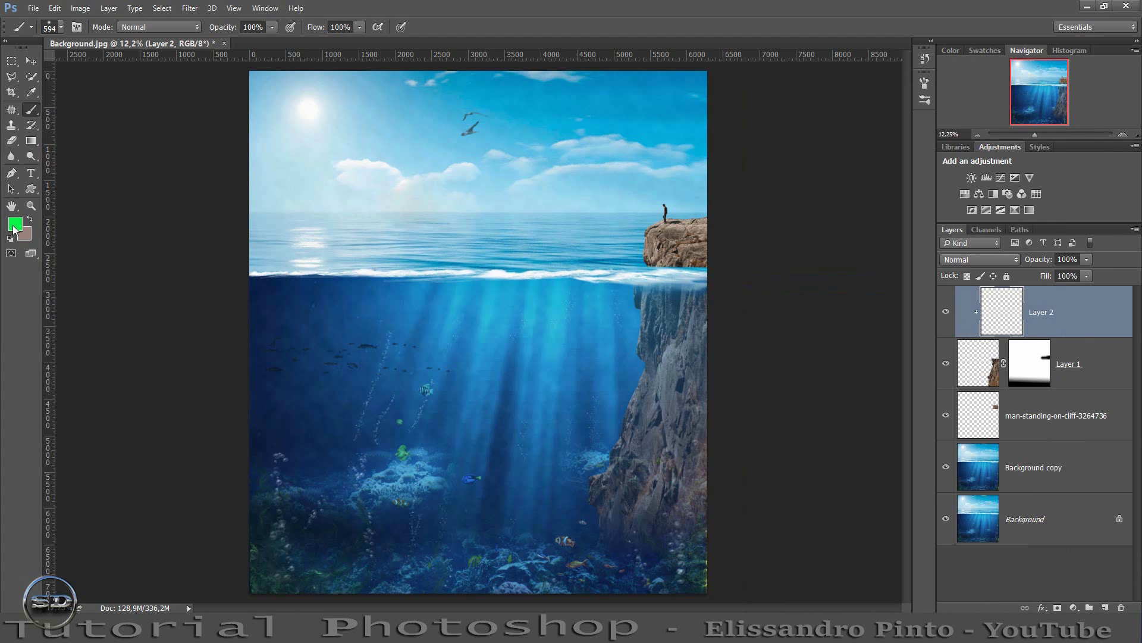
pyautogui.click(14, 229)
pyautogui.moveTo(436, 288); pyautogui.dragTo(429, 308)
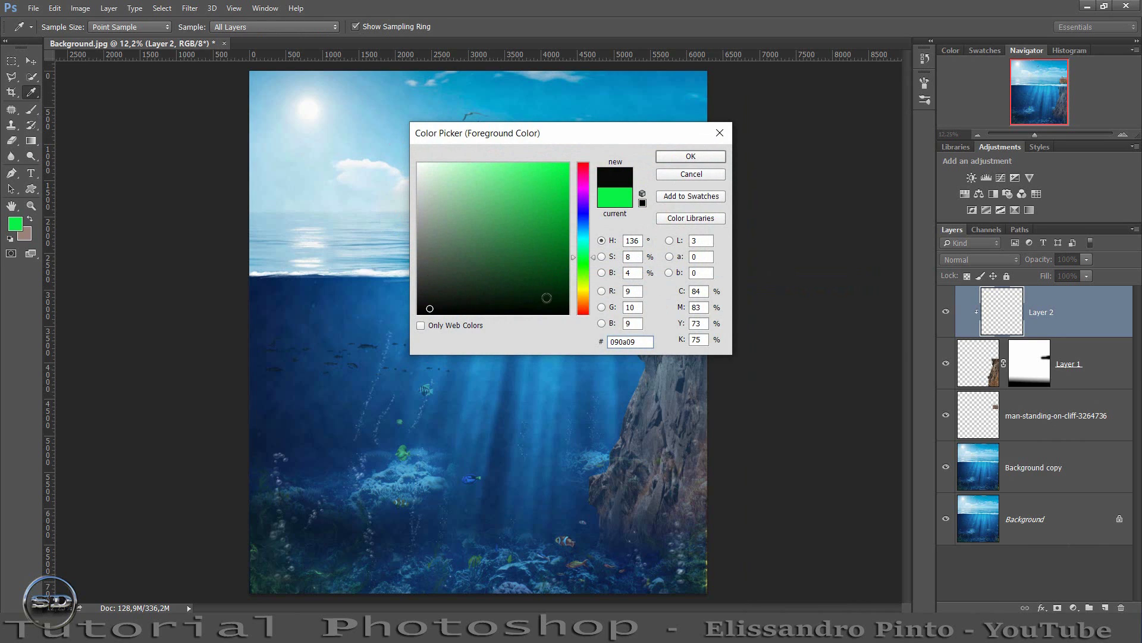
pyautogui.moveTo(547, 297)
pyautogui.mouseDown()
pyautogui.moveTo(565, 316)
pyautogui.moveTo(415, 329)
pyautogui.mouseUp()
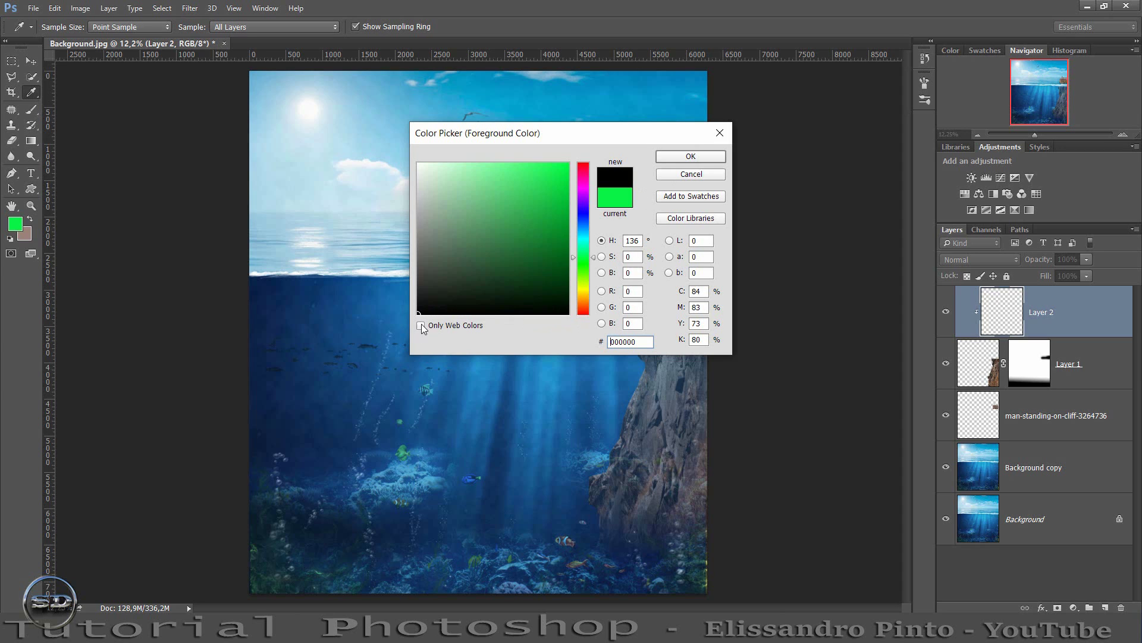
pyautogui.click(684, 155)
pyautogui.press('b')
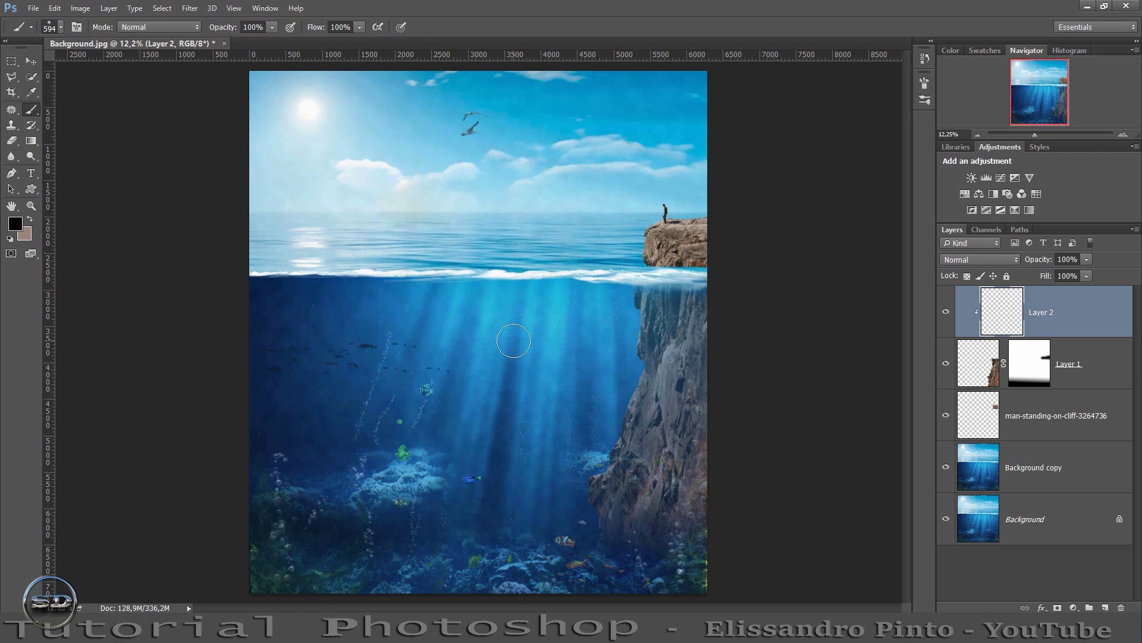
# Paint black over the cliff's right side and seabed, then lower the fill to 82%.
pyautogui.moveTo(709, 324)
pyautogui.mouseDown()
pyautogui.moveTo(717, 408)
pyautogui.moveTo(684, 541)
pyautogui.mouseUp()
pyautogui.moveTo(668, 498); pyautogui.dragTo(716, 327)
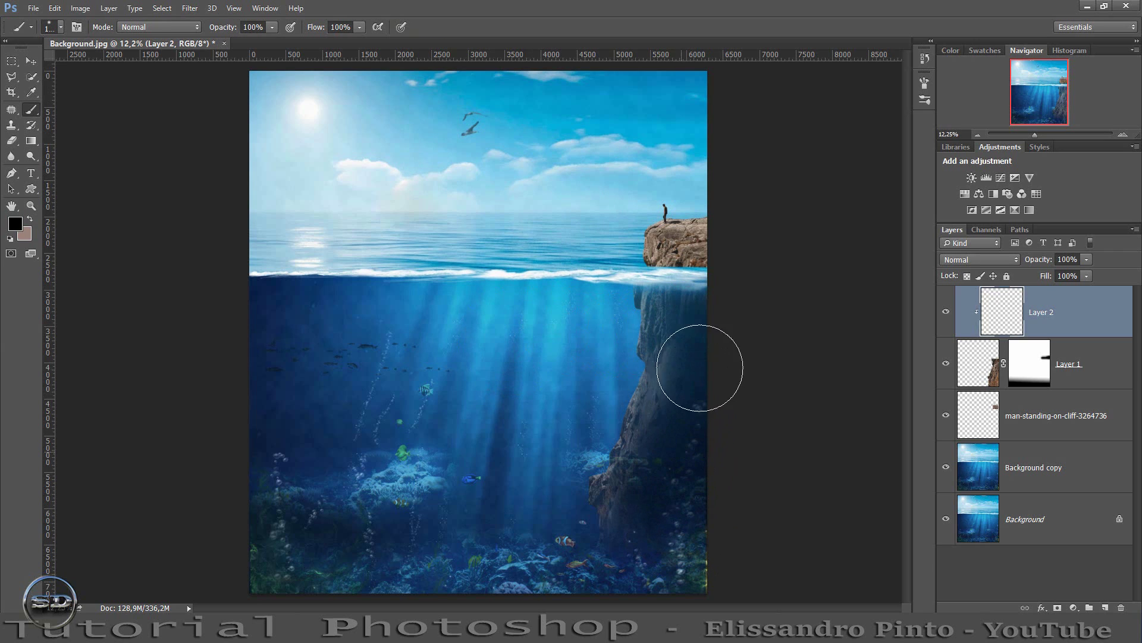
pyautogui.moveTo(683, 543)
pyautogui.mouseDown()
pyautogui.moveTo(612, 556)
pyautogui.moveTo(630, 550)
pyautogui.mouseUp()
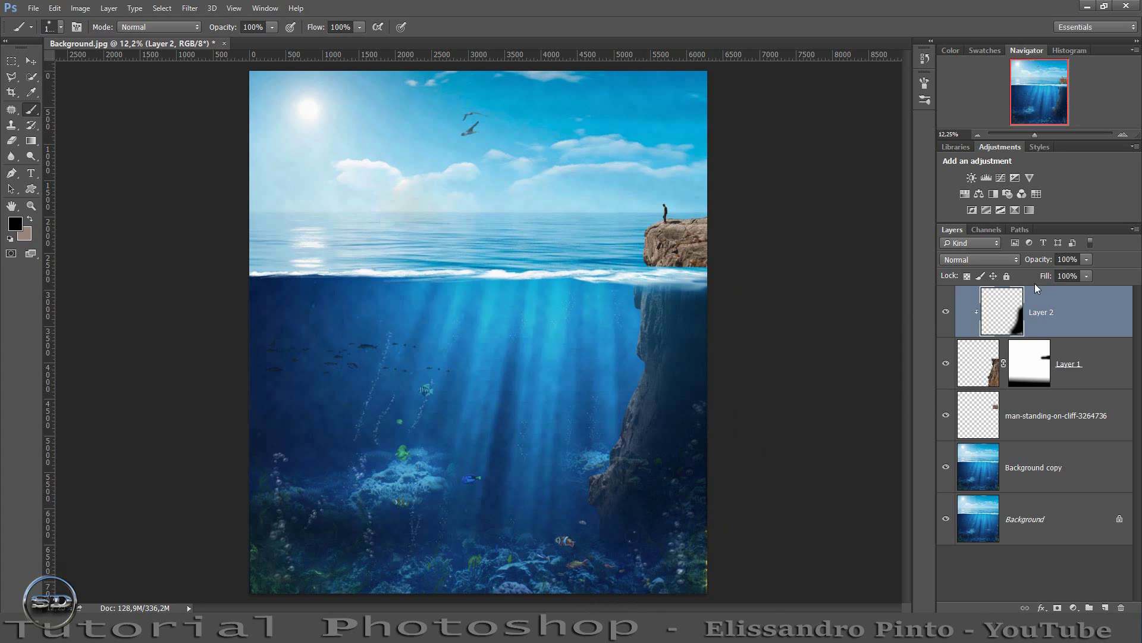
pyautogui.moveTo(1048, 277); pyautogui.dragTo(1035, 278)
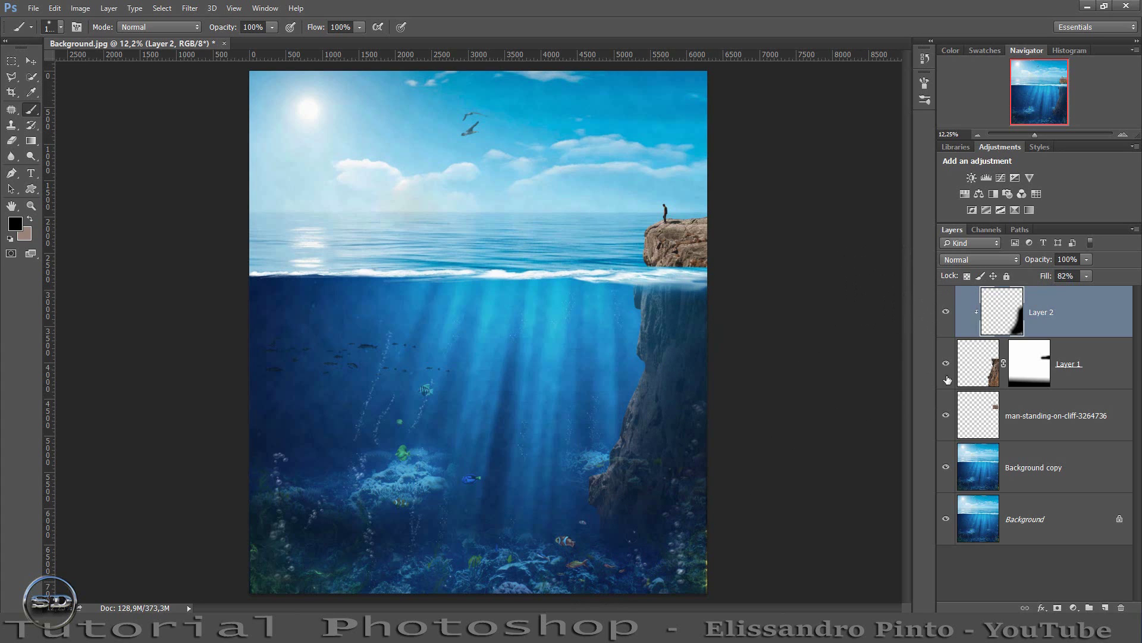
pyautogui.click(980, 410)
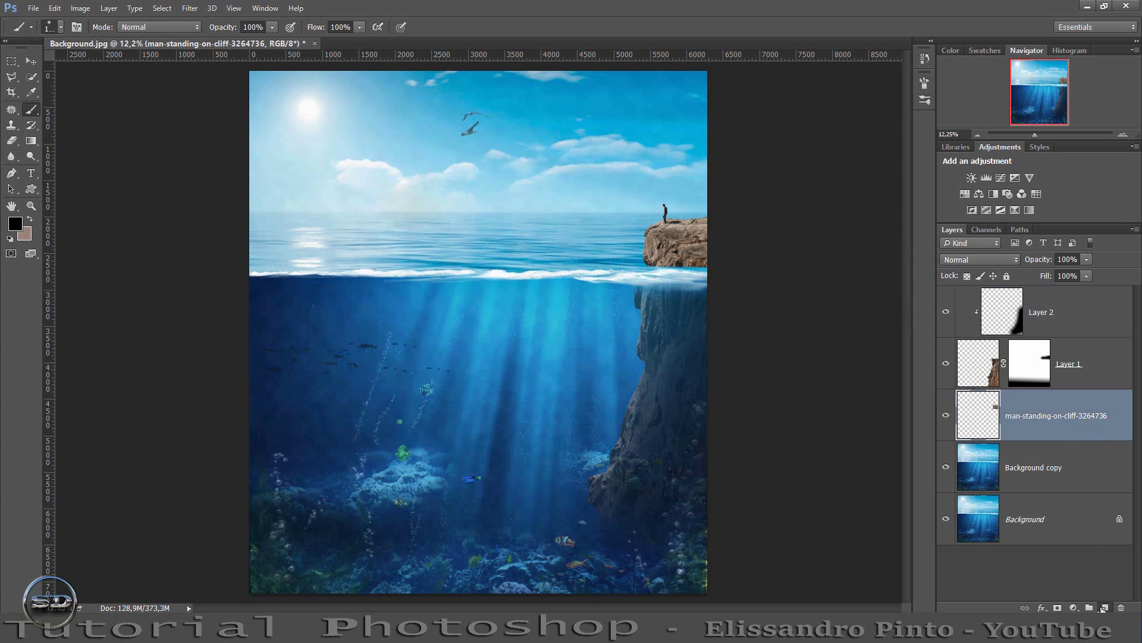
# Add a clipped Layer 3 and paint a black shadow under the cliff top at 57% fill.
pyautogui.click(1104, 607)
pyautogui.rightClick(1065, 422)
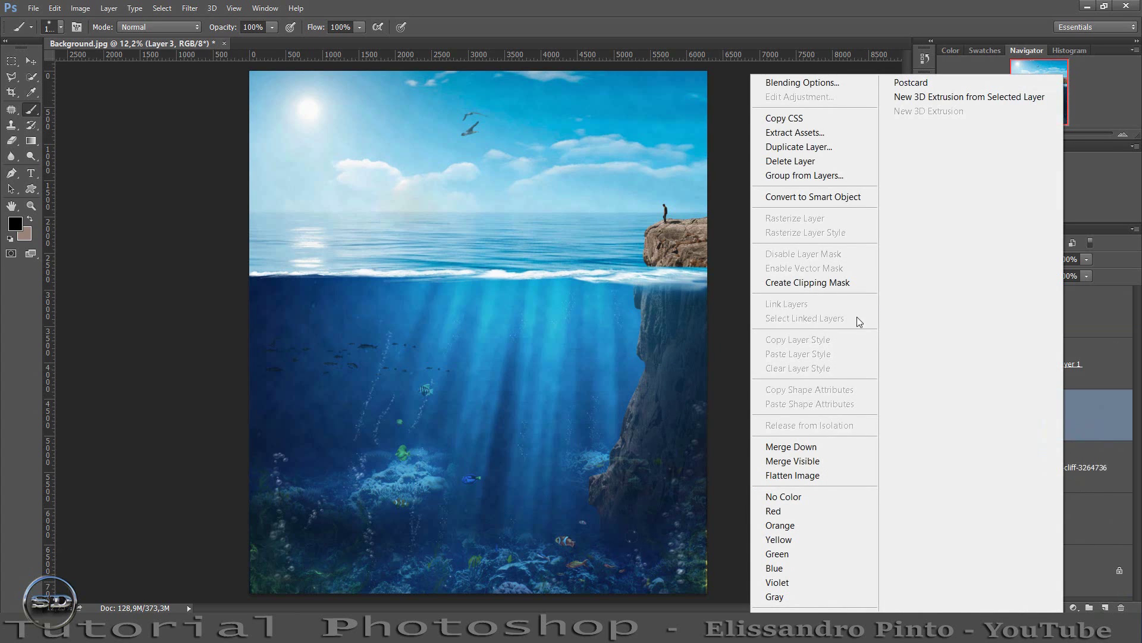
pyautogui.click(812, 289)
pyautogui.moveTo(1034, 134); pyautogui.dragTo(1035, 98)
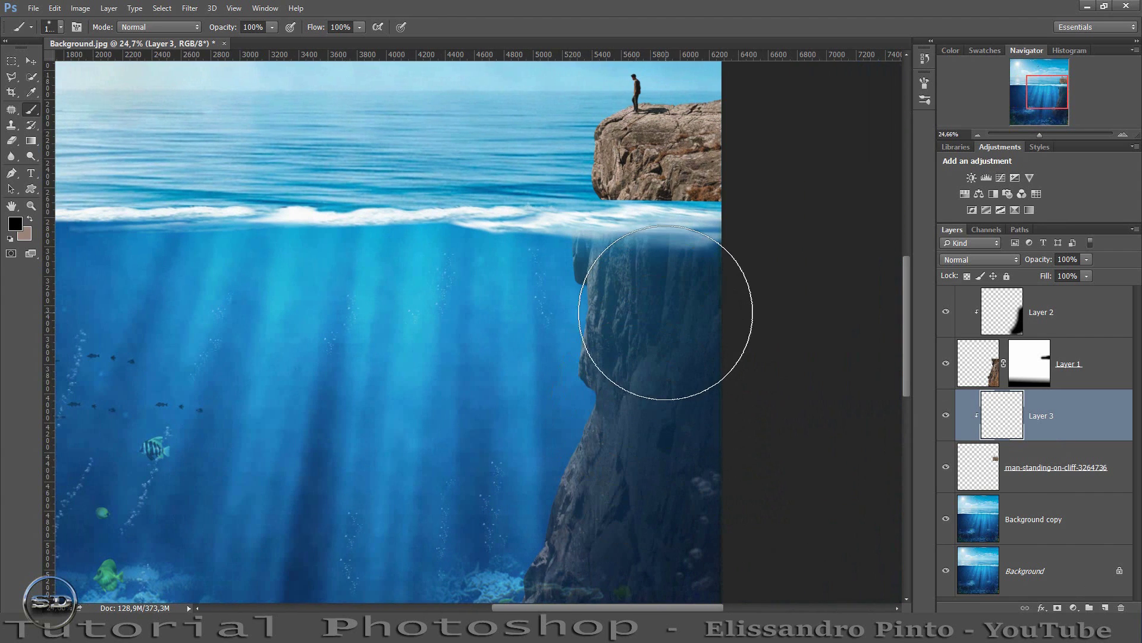
pyautogui.keyDown('alt'); pyautogui.rightClick(666, 309); pyautogui.keyUp('alt')
pyautogui.moveTo(641, 325); pyautogui.dragTo(583, 332)
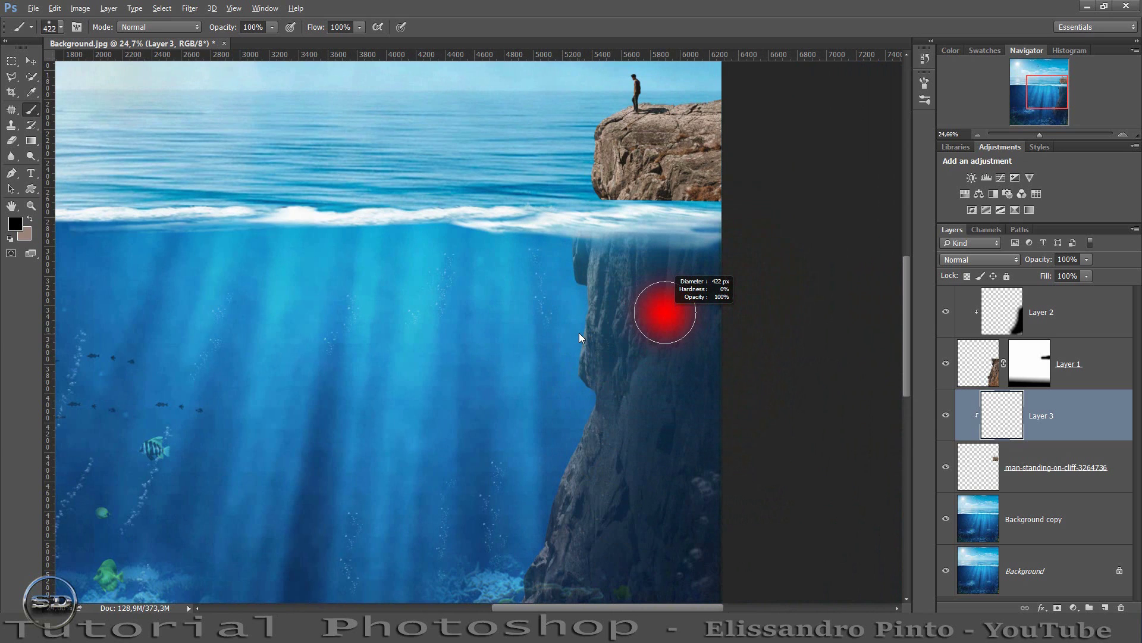
pyautogui.moveTo(642, 181)
pyautogui.mouseDown()
pyautogui.moveTo(704, 173)
pyautogui.moveTo(637, 179)
pyautogui.moveTo(642, 161)
pyautogui.moveTo(714, 192)
pyautogui.mouseUp()
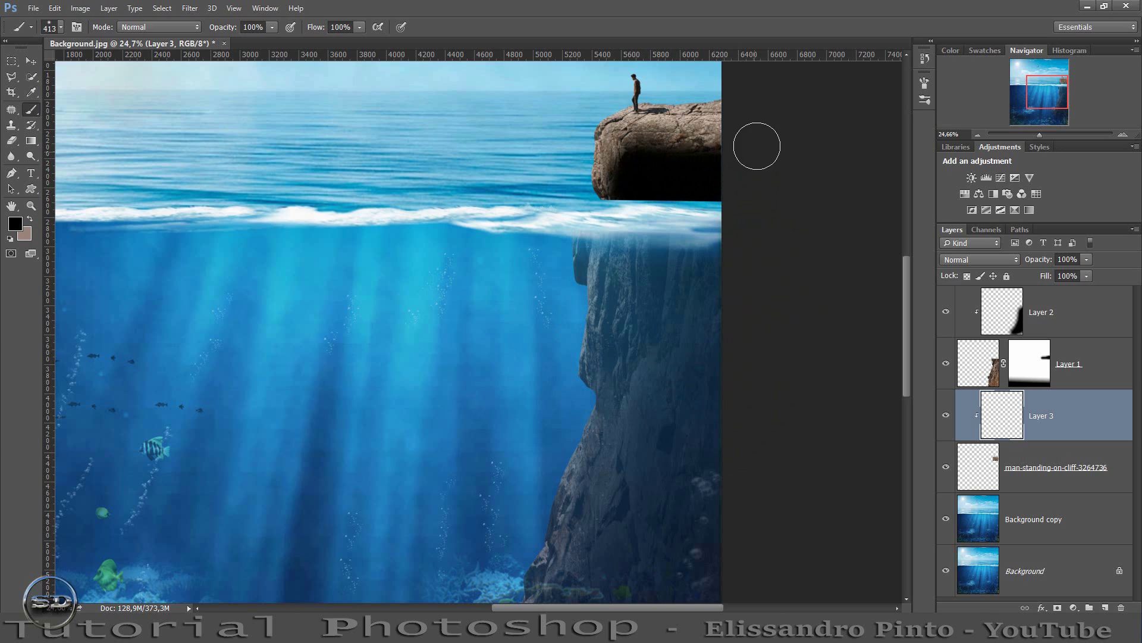
pyautogui.moveTo(1054, 275); pyautogui.dragTo(1023, 276)
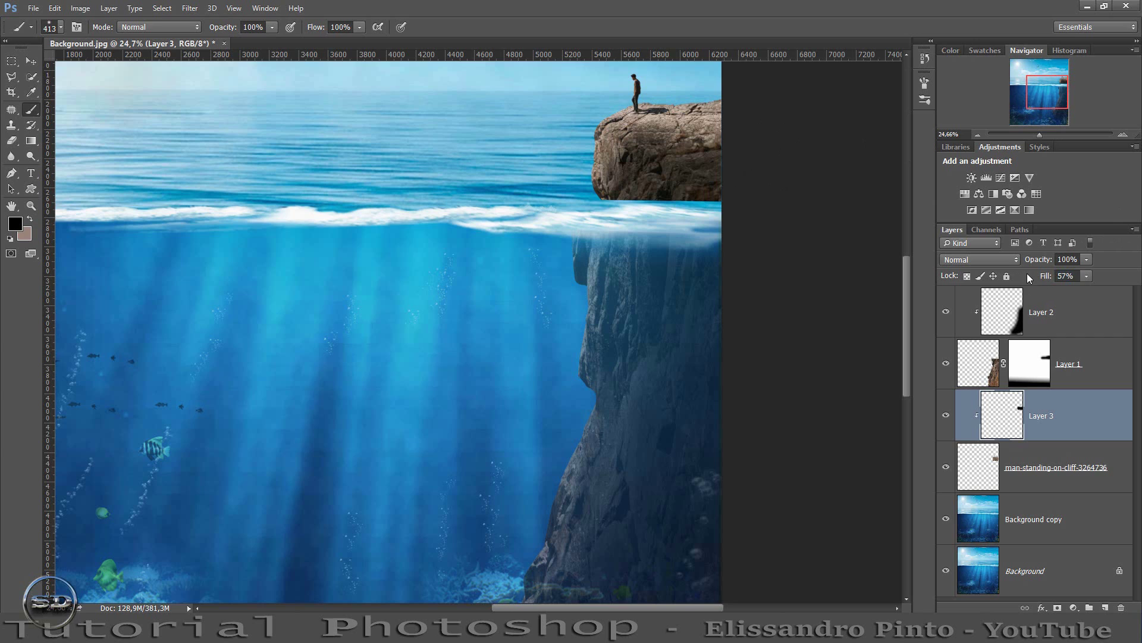
# Soften the cliff-water seam with the Blur tool at 71% strength.
pyautogui.click(992, 463)
pyautogui.click(11, 156)
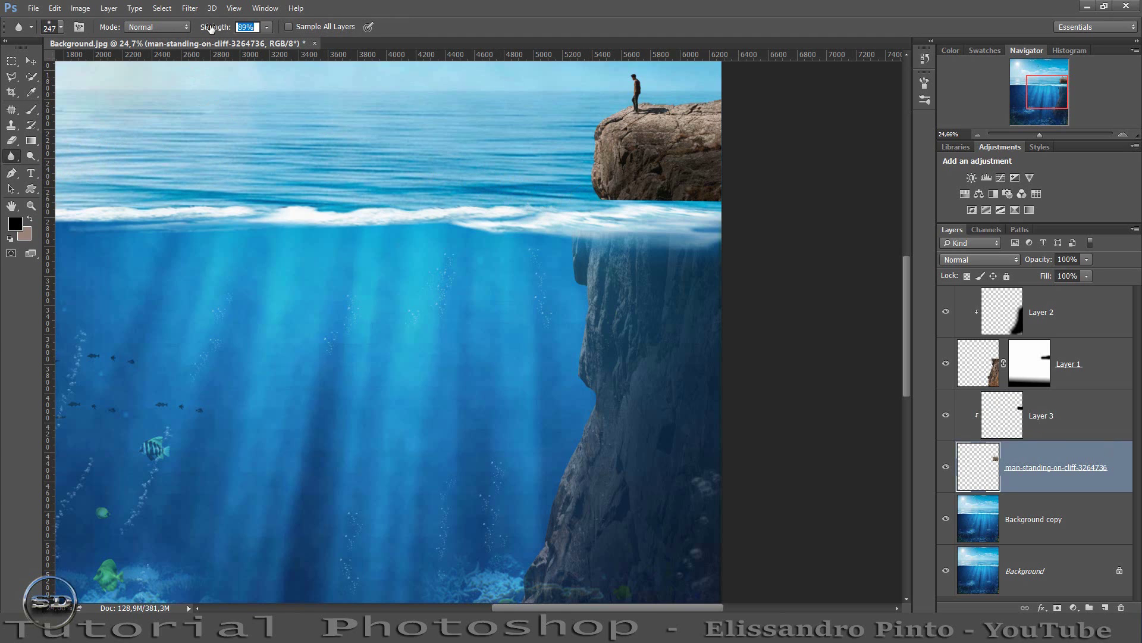
pyautogui.moveTo(226, 21); pyautogui.dragTo(204, 31)
pyautogui.moveTo(578, 196); pyautogui.dragTo(703, 203)
pyautogui.moveTo(604, 206); pyautogui.dragTo(583, 207)
pyautogui.moveTo(717, 206); pyautogui.dragTo(606, 218)
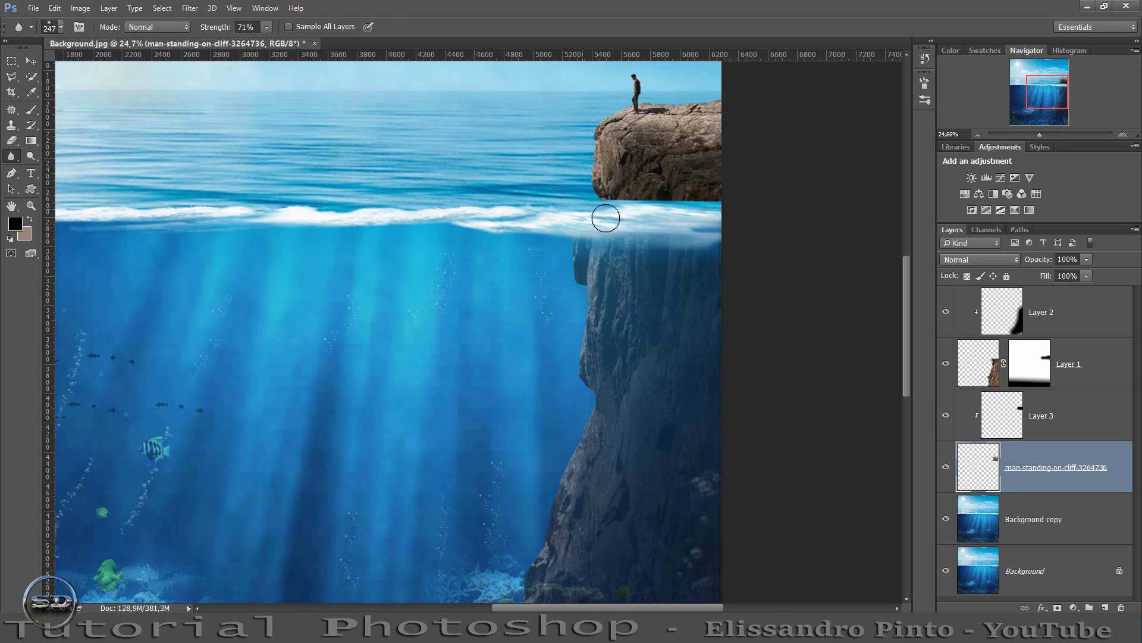
pyautogui.click(1072, 421)
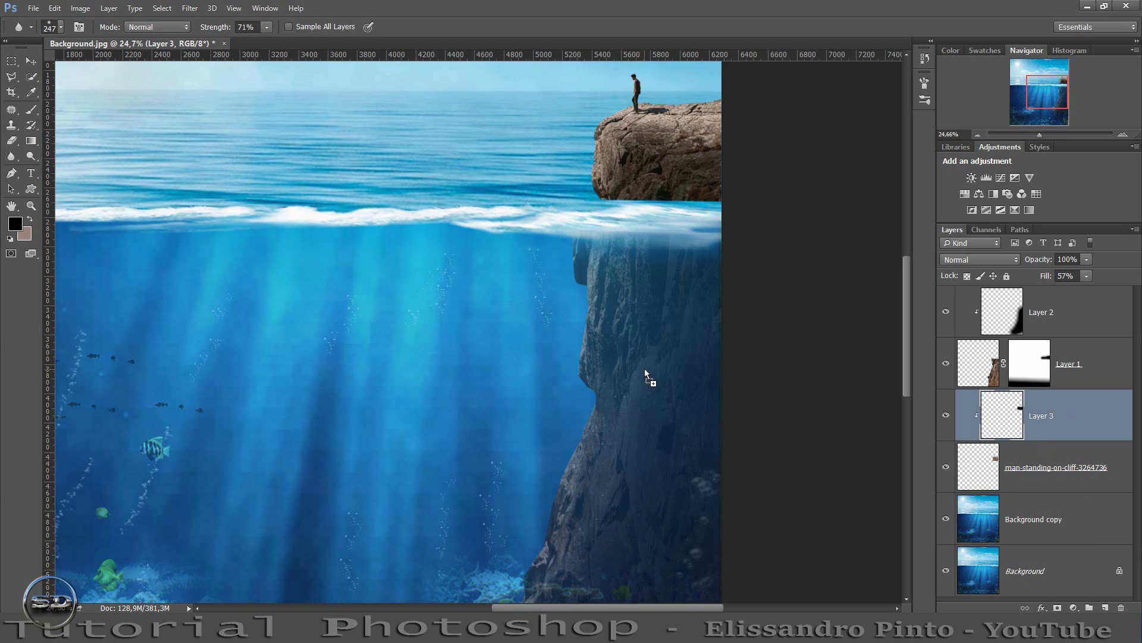
pyautogui.moveTo(645, 374); pyautogui.dragTo(595, 358)
# Enlarge the water waves image proportionally over the waterline beside the cliff and commit it.
pyautogui.moveTo(509, 353); pyautogui.dragTo(723, 223)
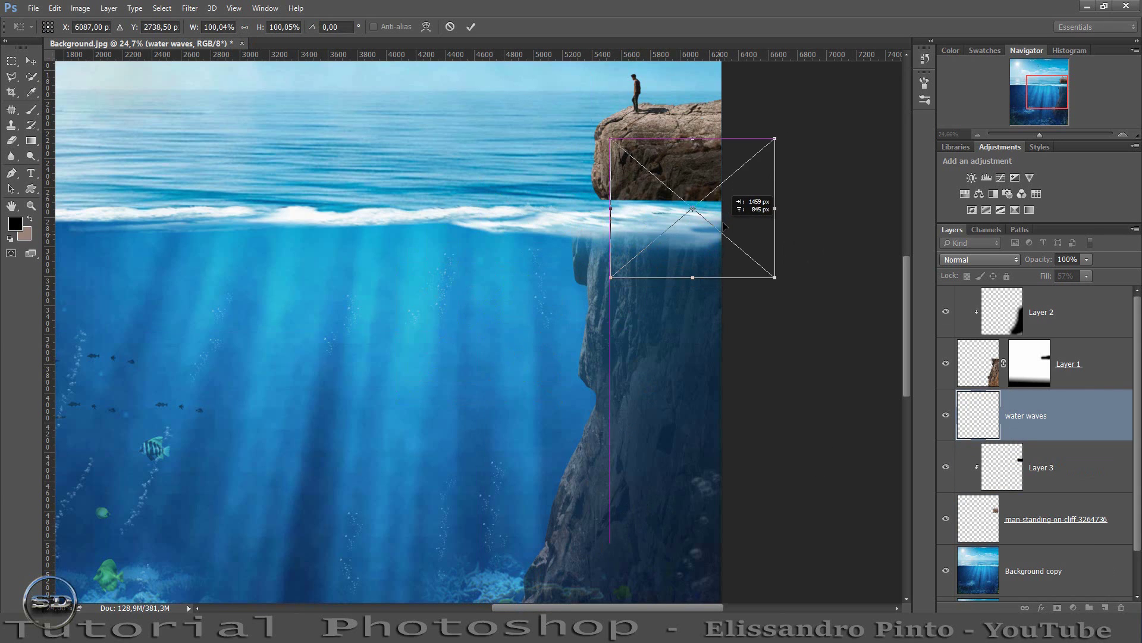
pyautogui.moveTo(615, 278); pyautogui.dragTo(55, 428)
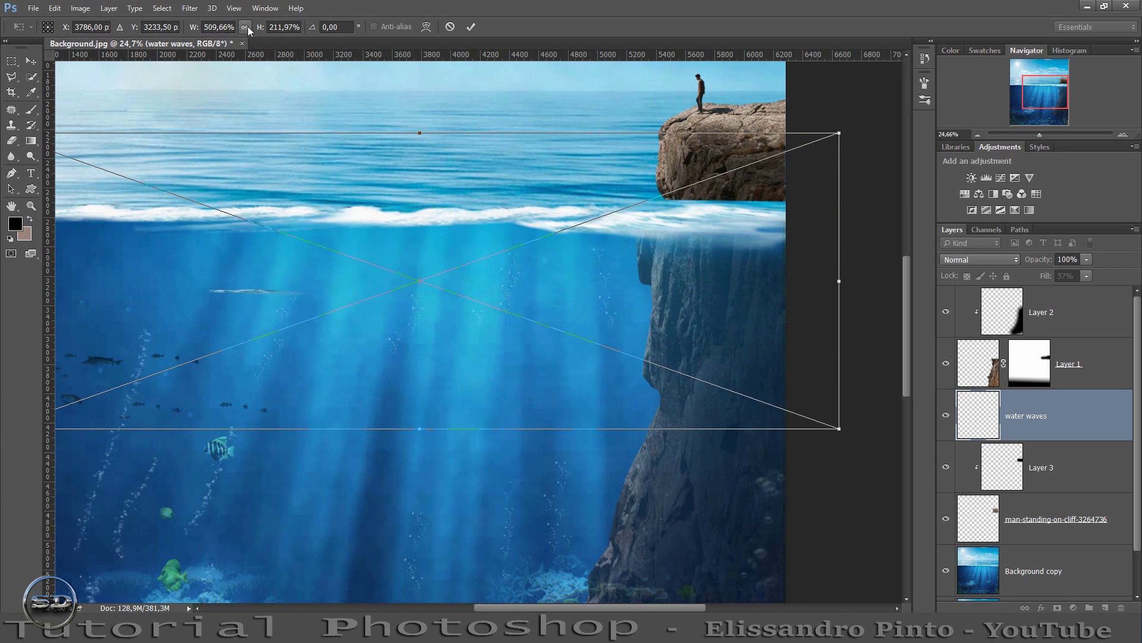
pyautogui.click(247, 26)
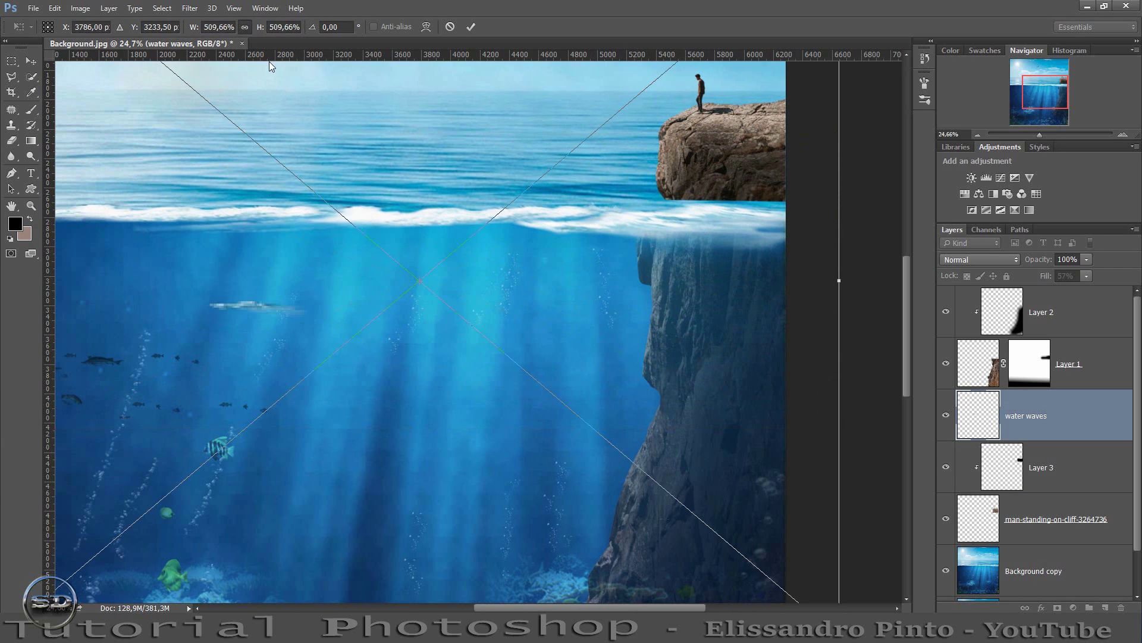
pyautogui.moveTo(307, 211); pyautogui.dragTo(810, 106)
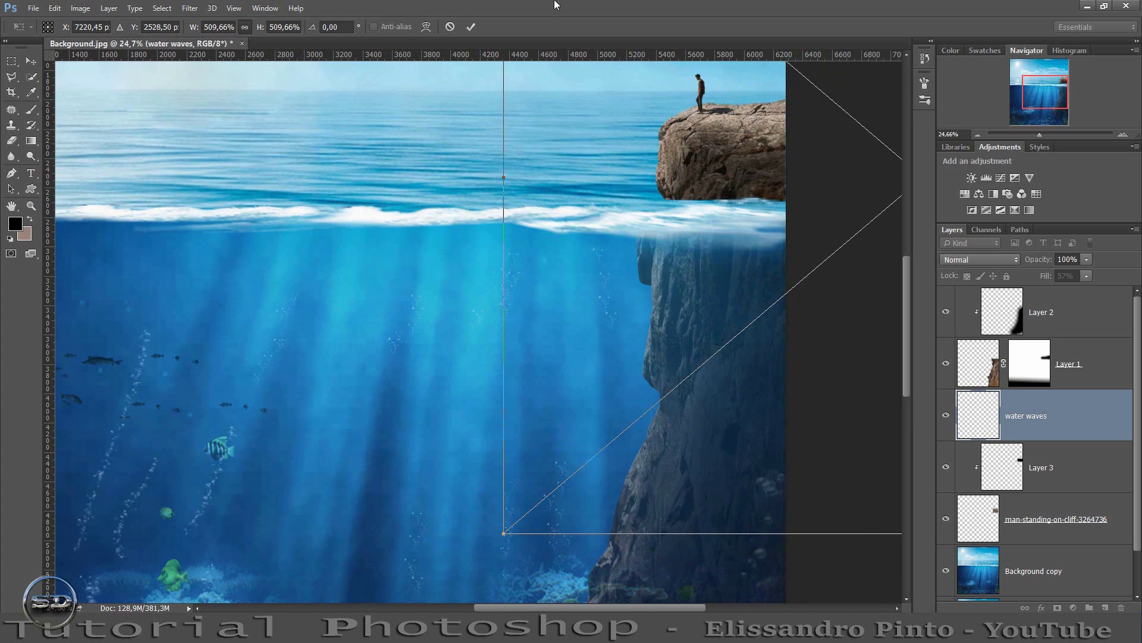
pyautogui.click(473, 30)
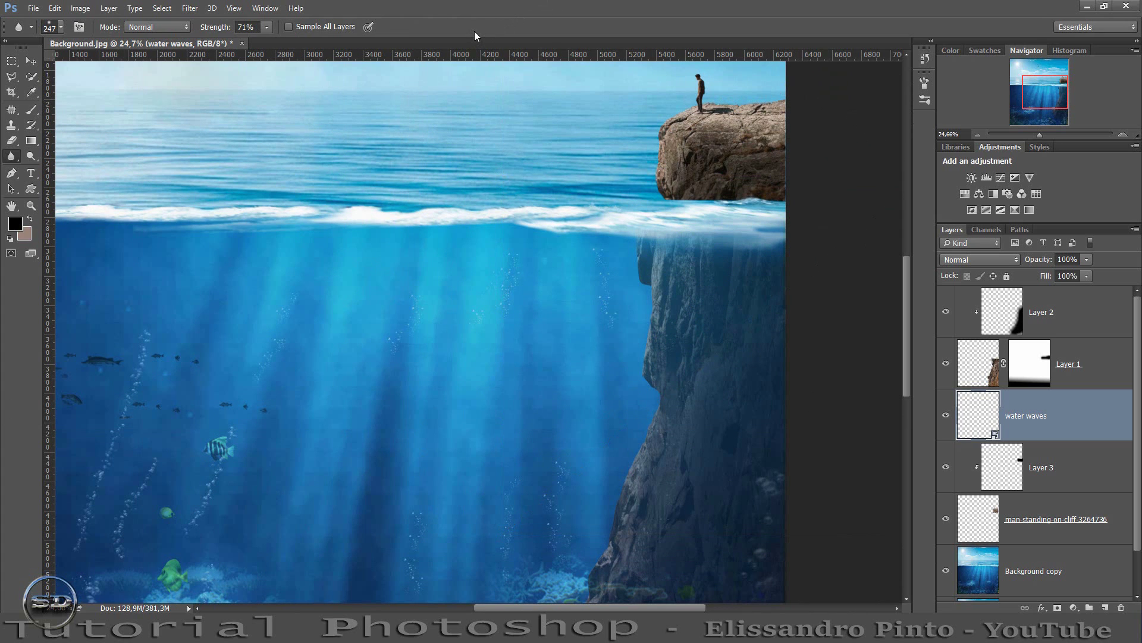
pyautogui.rightClick(1048, 414)
# Rasterize the waves layer and add two copies shifted left and right along the waterline.
pyautogui.click(748, 258)
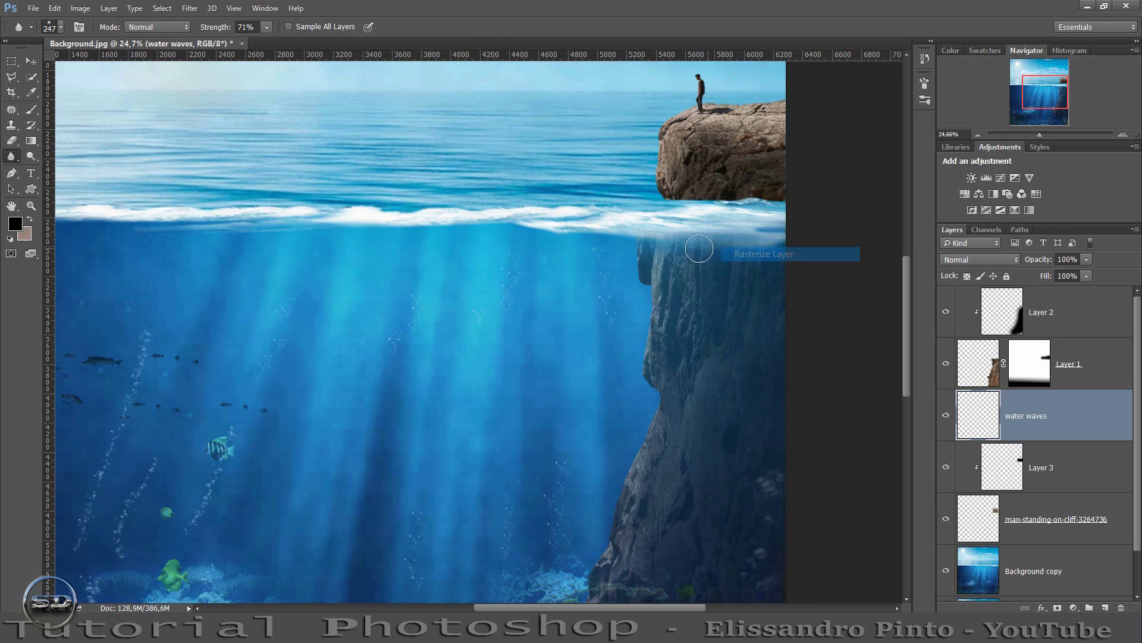
pyautogui.hotkey('ctrl', 'j')
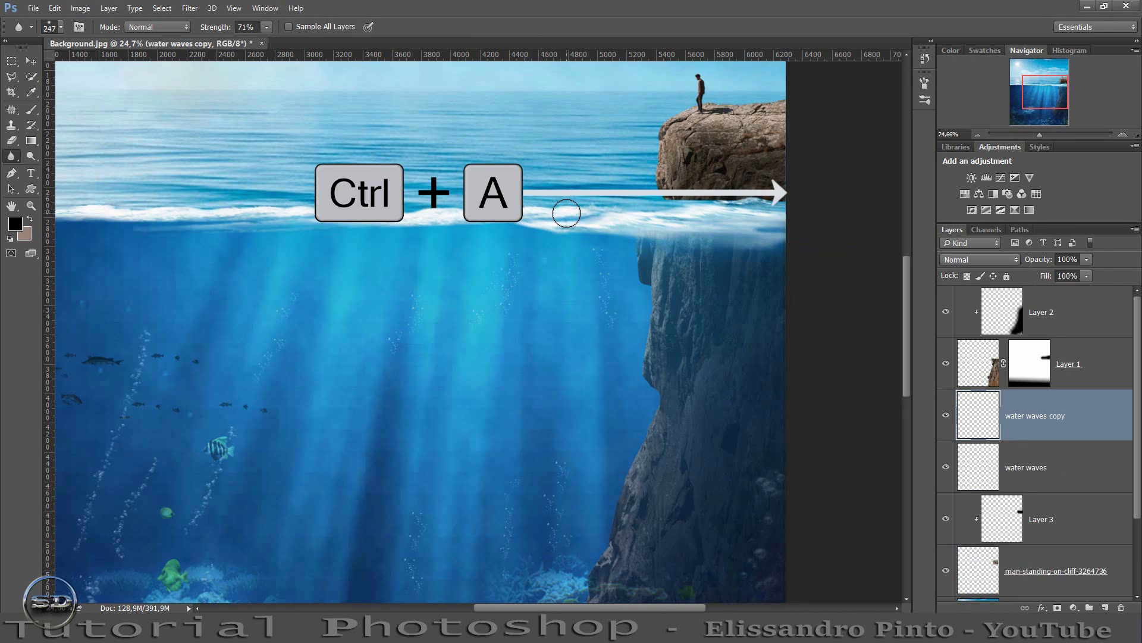
pyautogui.click(31, 61)
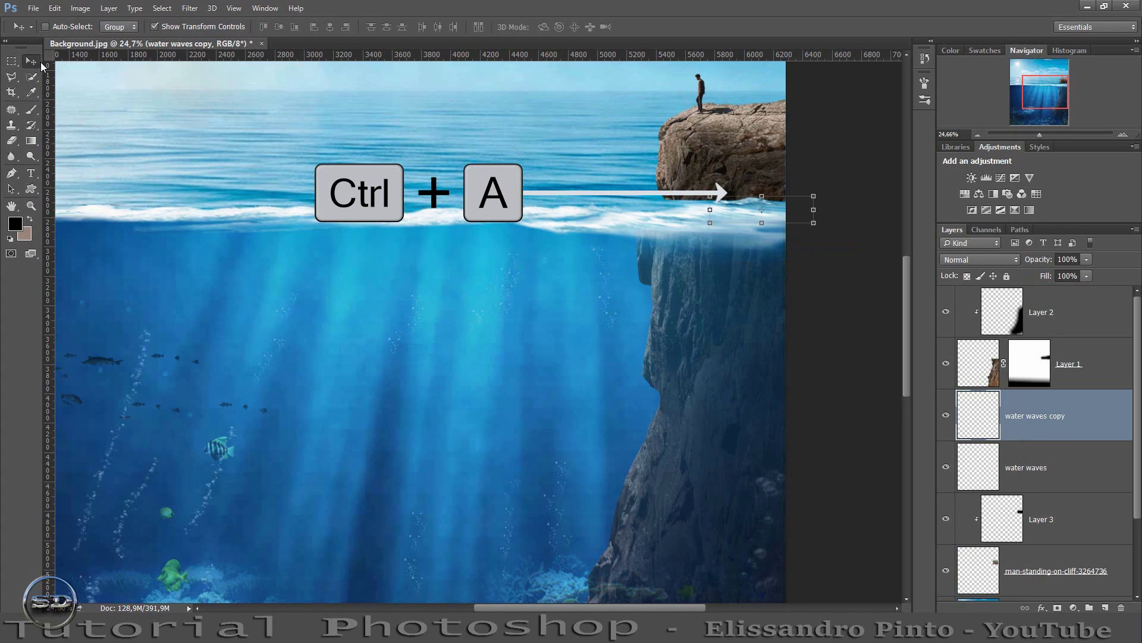
pyautogui.moveTo(736, 212); pyautogui.dragTo(684, 212)
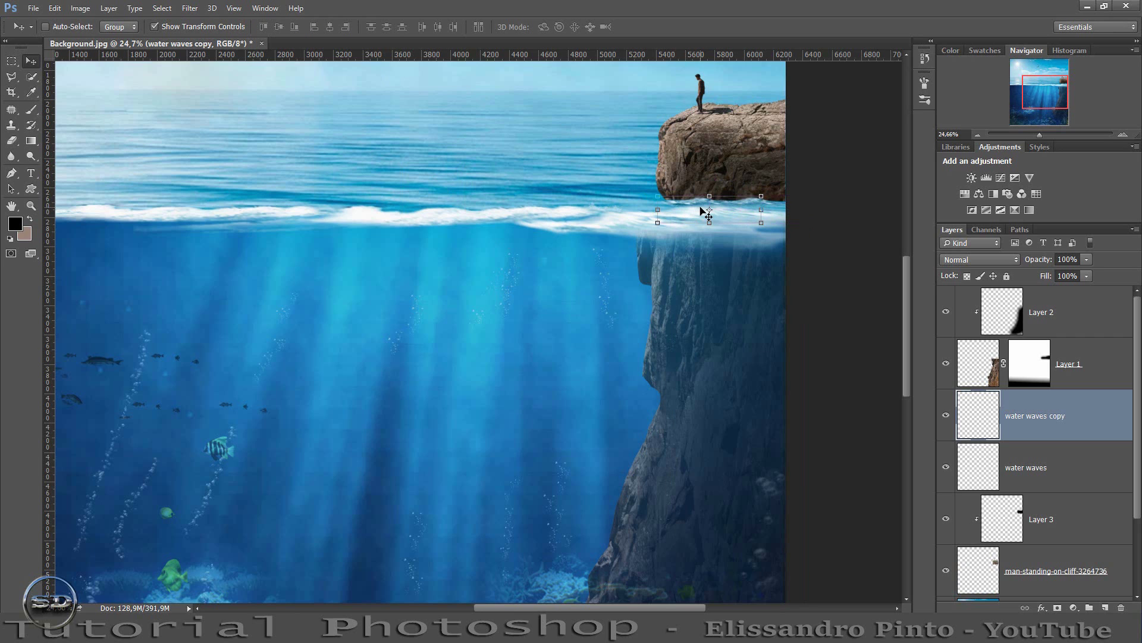
pyautogui.hotkey('ctrl', 'j')
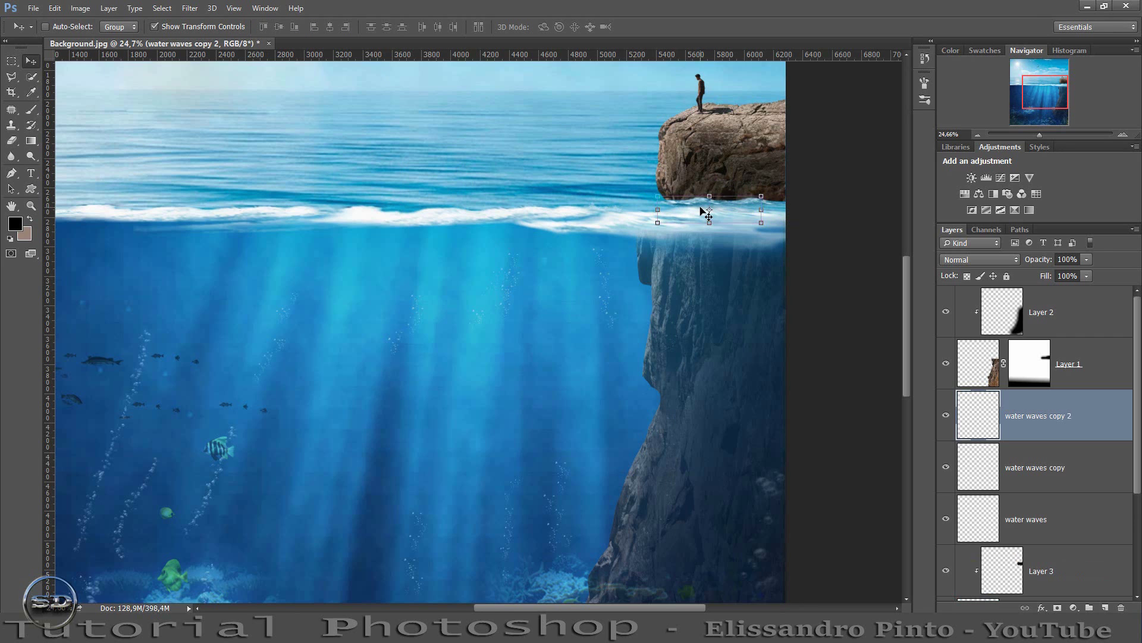
pyautogui.moveTo(725, 213); pyautogui.dragTo(799, 211)
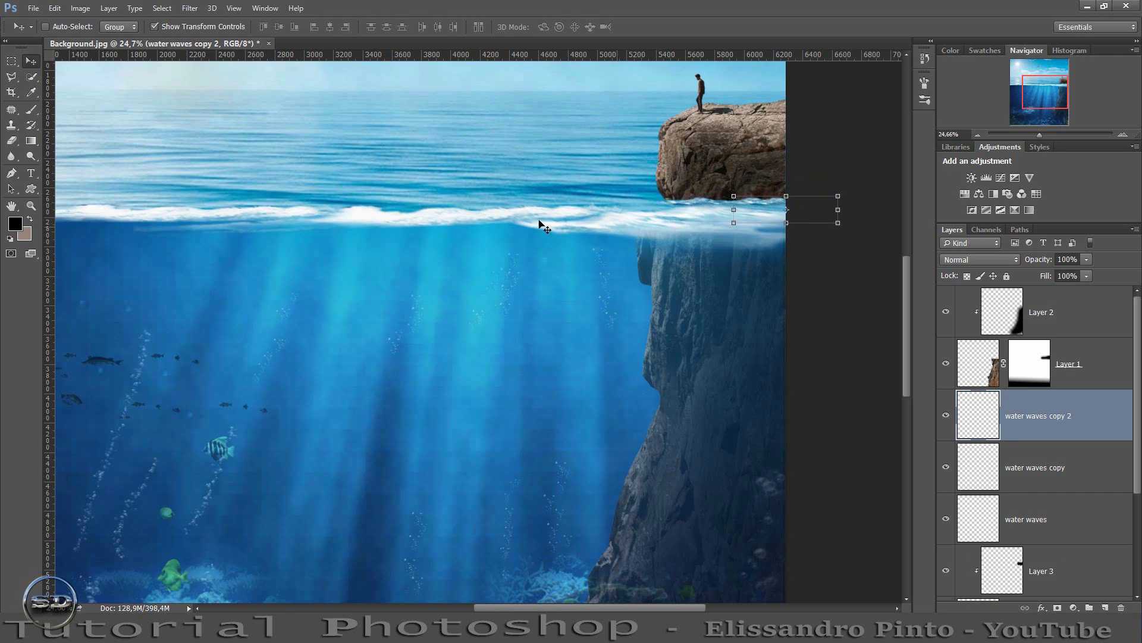
pyautogui.click(31, 109)
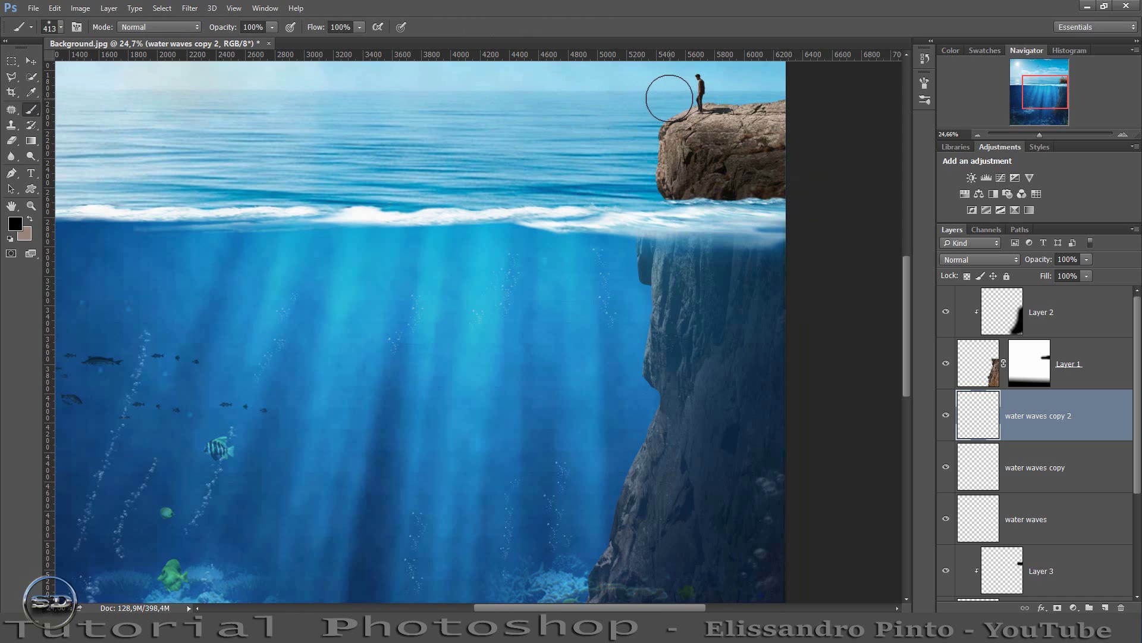
pyautogui.moveTo(1040, 134); pyautogui.dragTo(1034, 134)
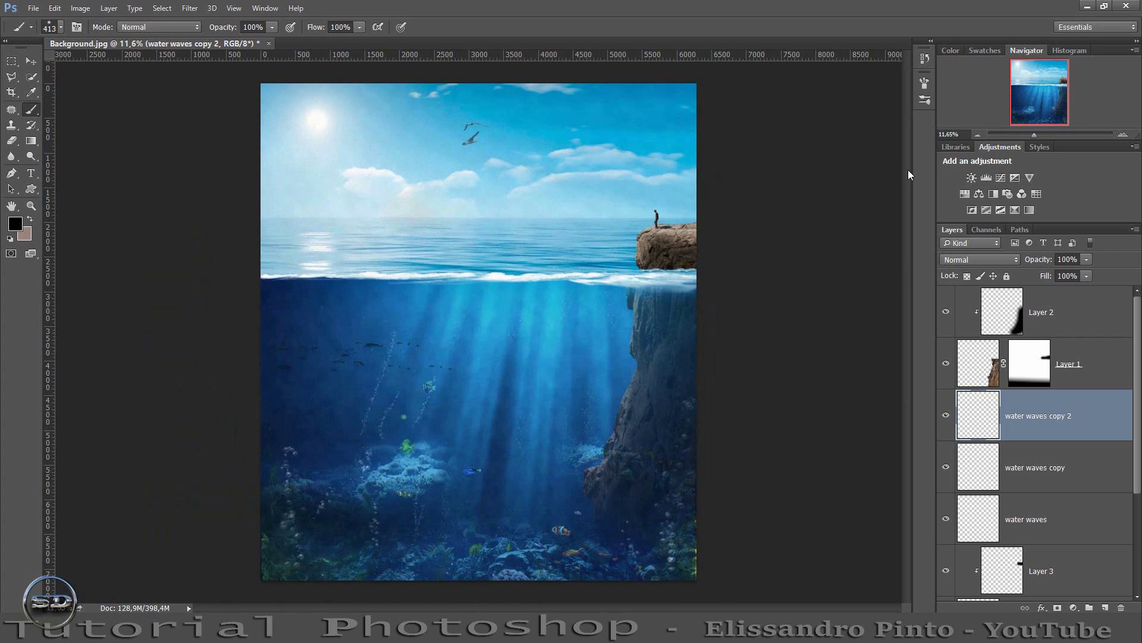
# Place the Sea turtles image above Layer 2 and enlarge it with width and height linked.
pyautogui.click(1052, 320)
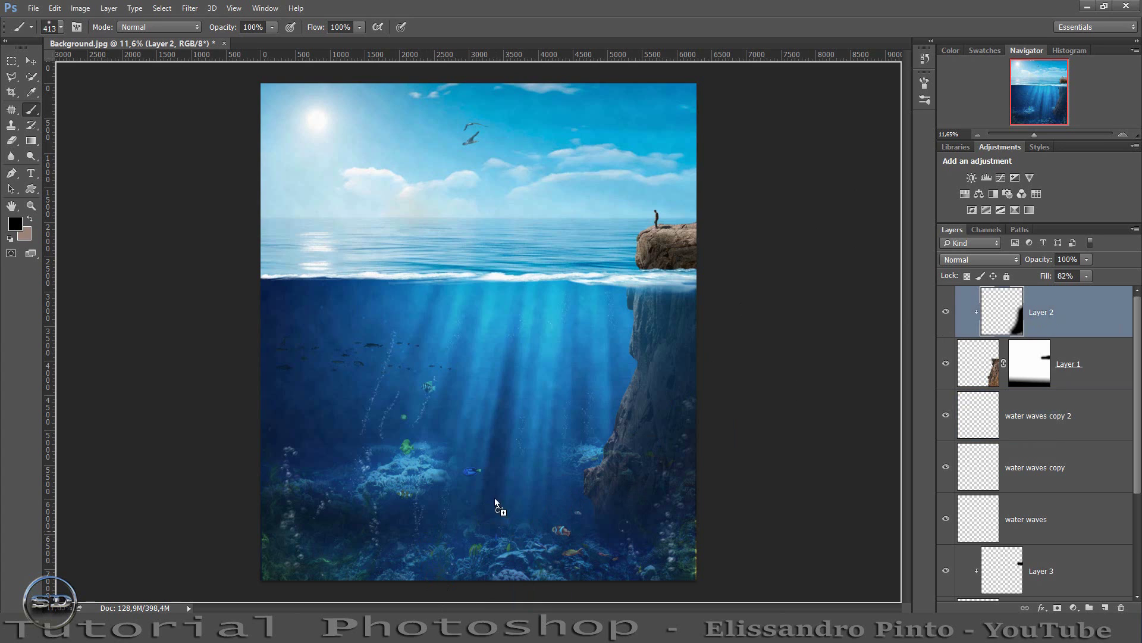
pyautogui.moveTo(489, 485); pyautogui.dragTo(489, 484)
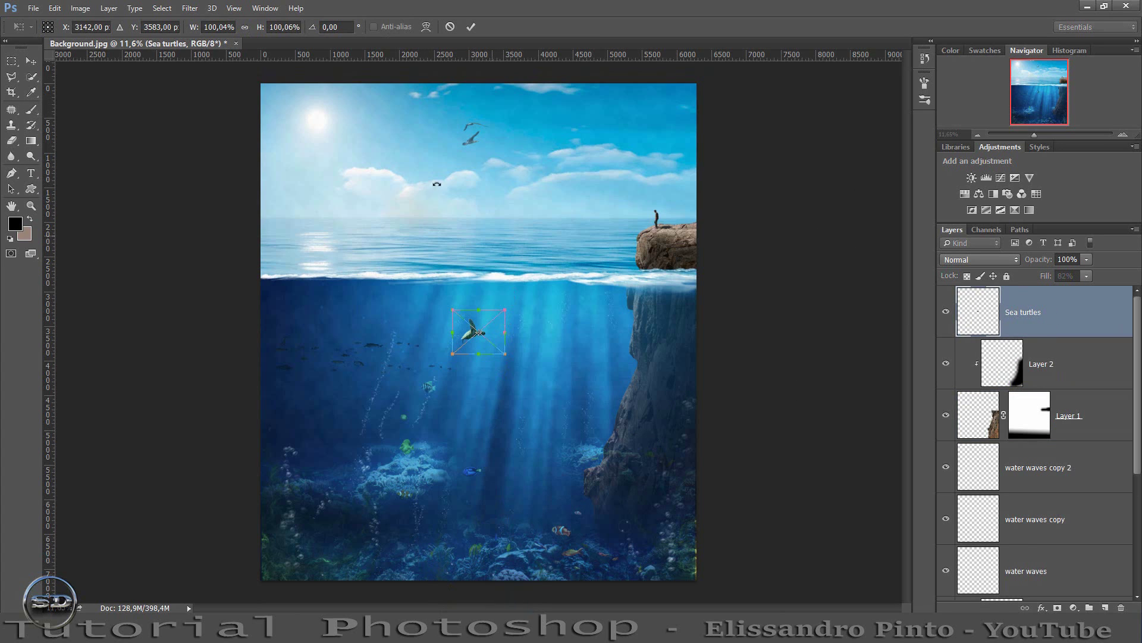
pyautogui.click(242, 30)
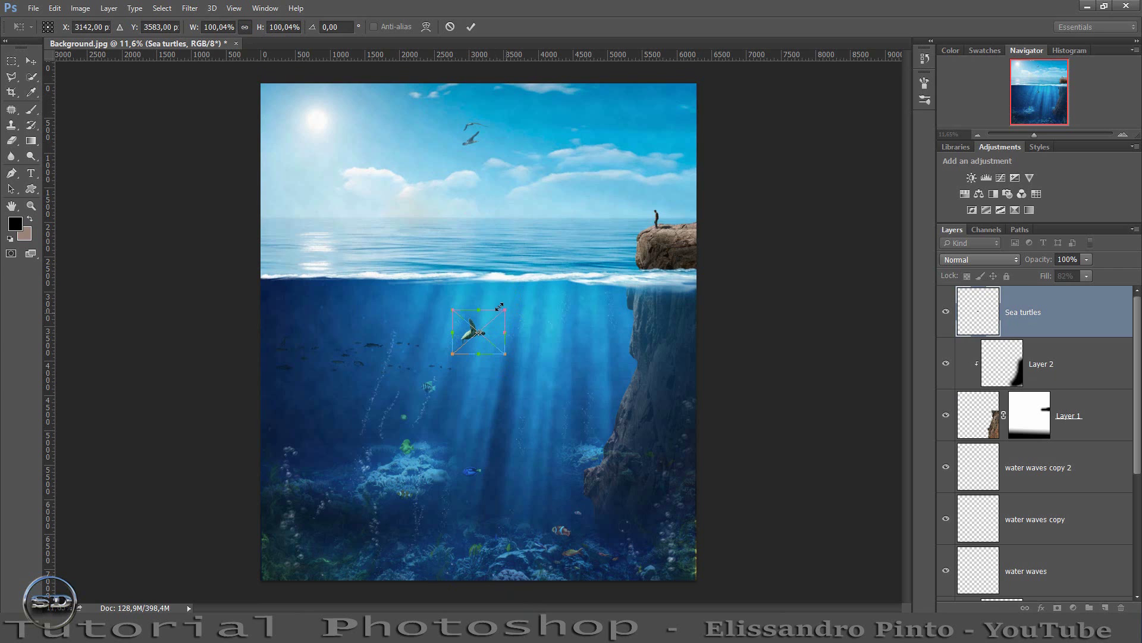
pyautogui.moveTo(505, 308)
pyautogui.mouseDown()
pyautogui.moveTo(824, 125)
pyautogui.moveTo(860, 92)
pyautogui.mouseUp()
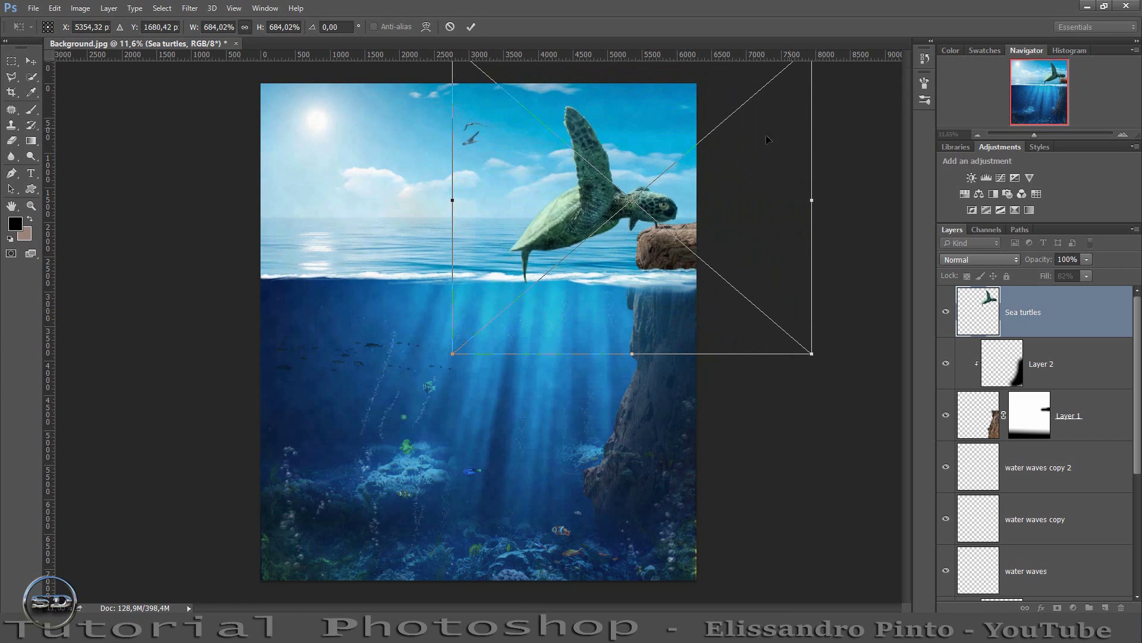
pyautogui.moveTo(770, 102); pyautogui.dragTo(592, 207)
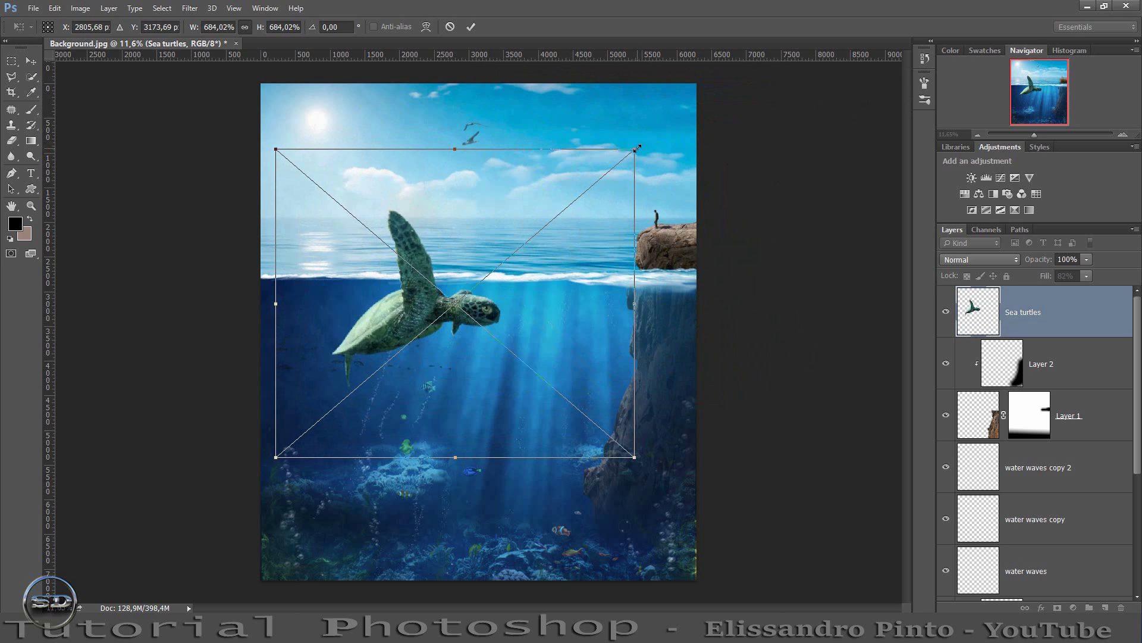
pyautogui.moveTo(637, 147); pyautogui.dragTo(845, 51)
pyautogui.moveTo(699, 191); pyautogui.dragTo(659, 238)
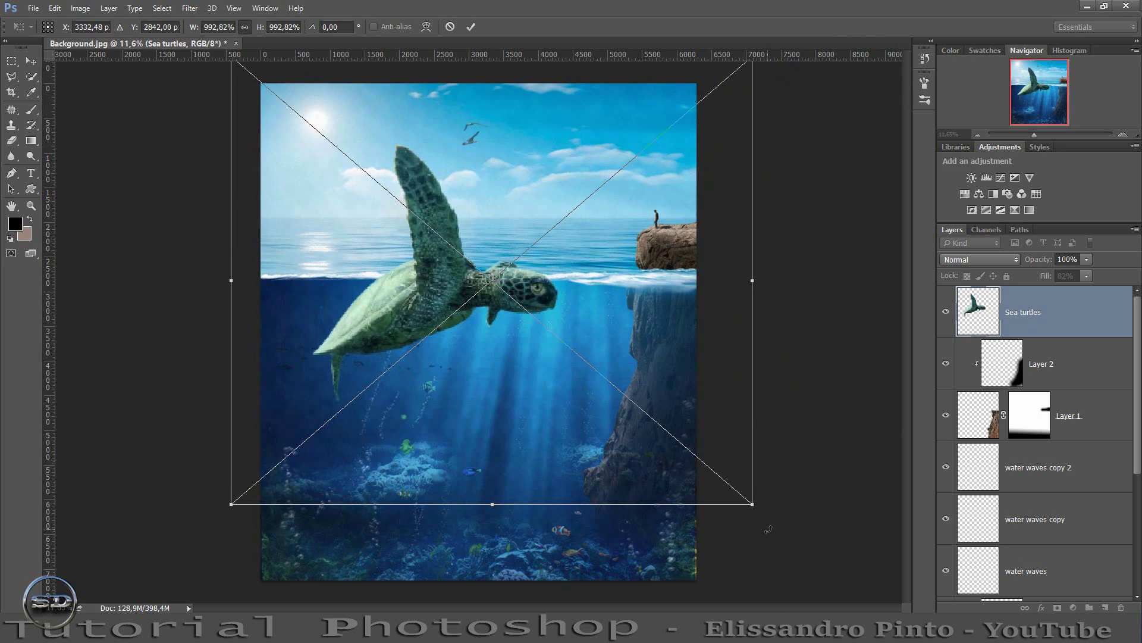
# Tilt the turtle steeply and position it so its head breaches beside the cliff.
pyautogui.moveTo(753, 504); pyautogui.dragTo(891, 619)
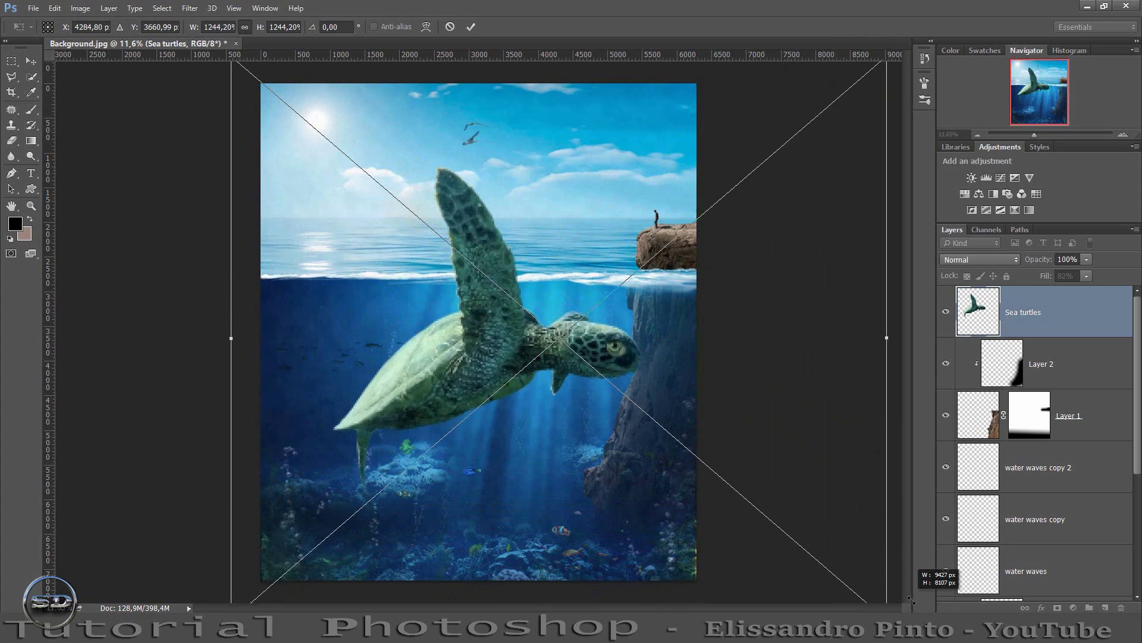
pyautogui.moveTo(193, 347); pyautogui.dragTo(249, 484)
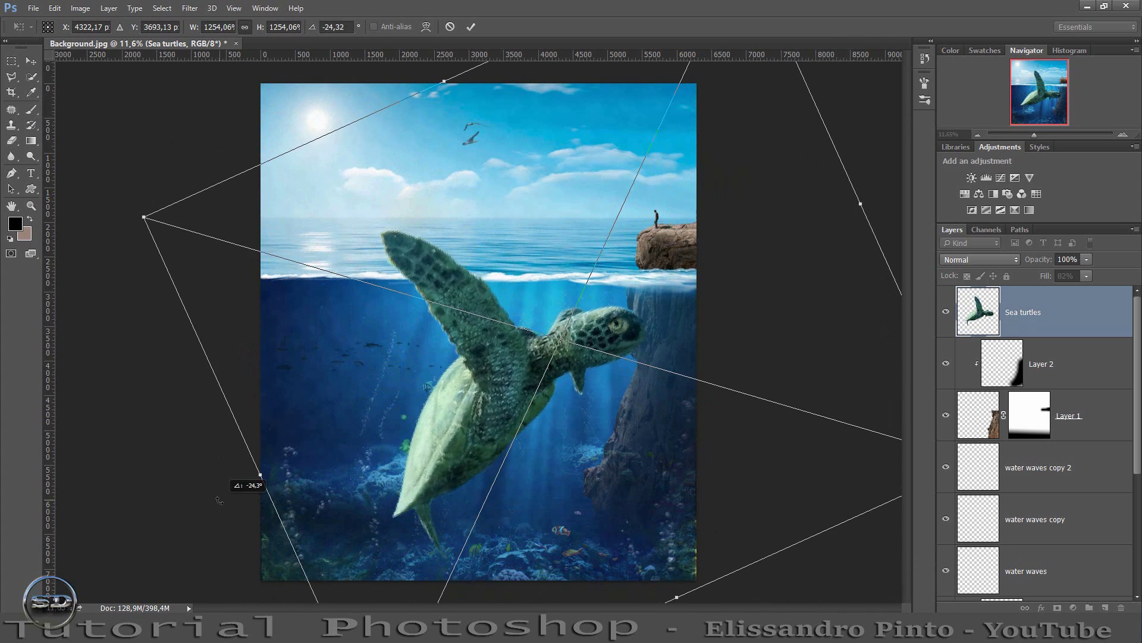
pyautogui.moveTo(534, 475); pyautogui.dragTo(503, 359)
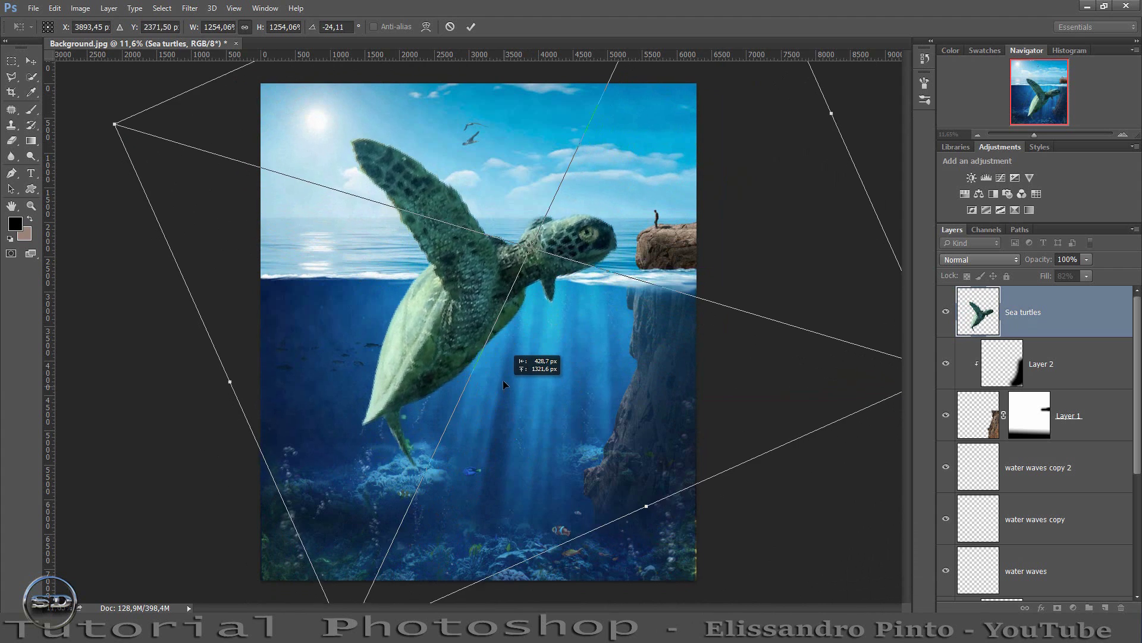
pyautogui.moveTo(744, 496); pyautogui.dragTo(680, 519)
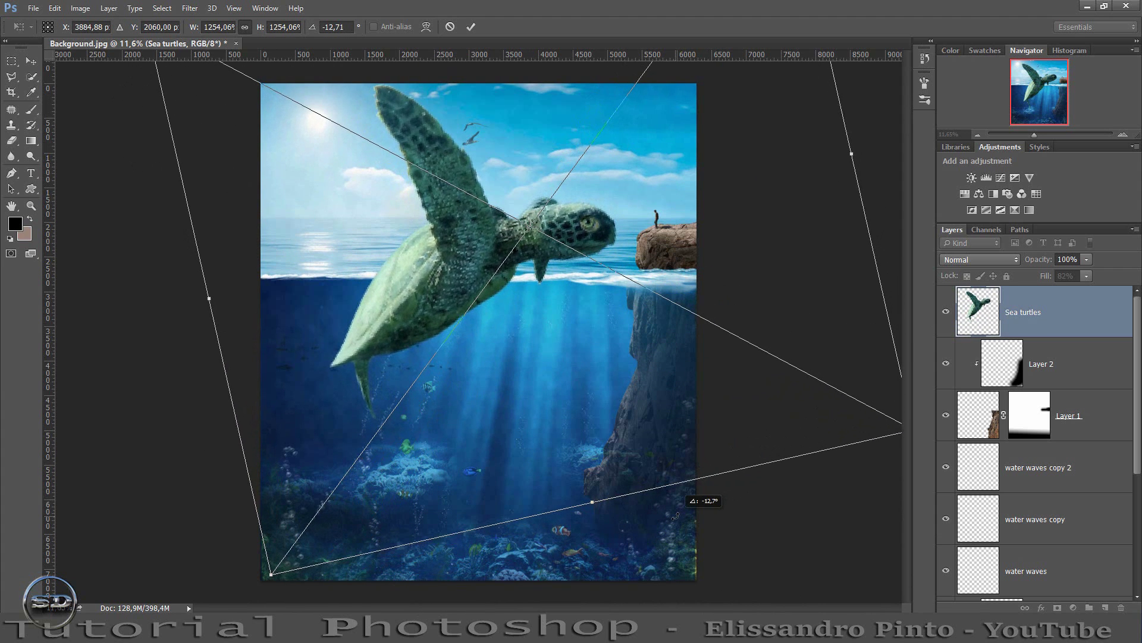
pyautogui.moveTo(569, 437); pyautogui.dragTo(568, 447)
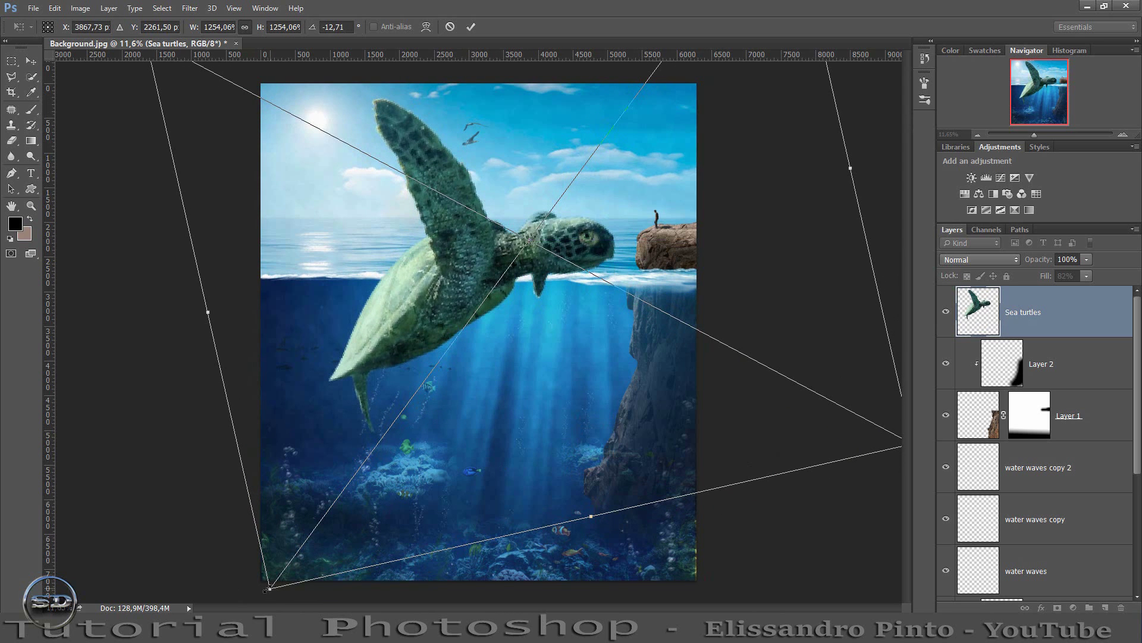
pyautogui.moveTo(266, 589); pyautogui.dragTo(211, 639)
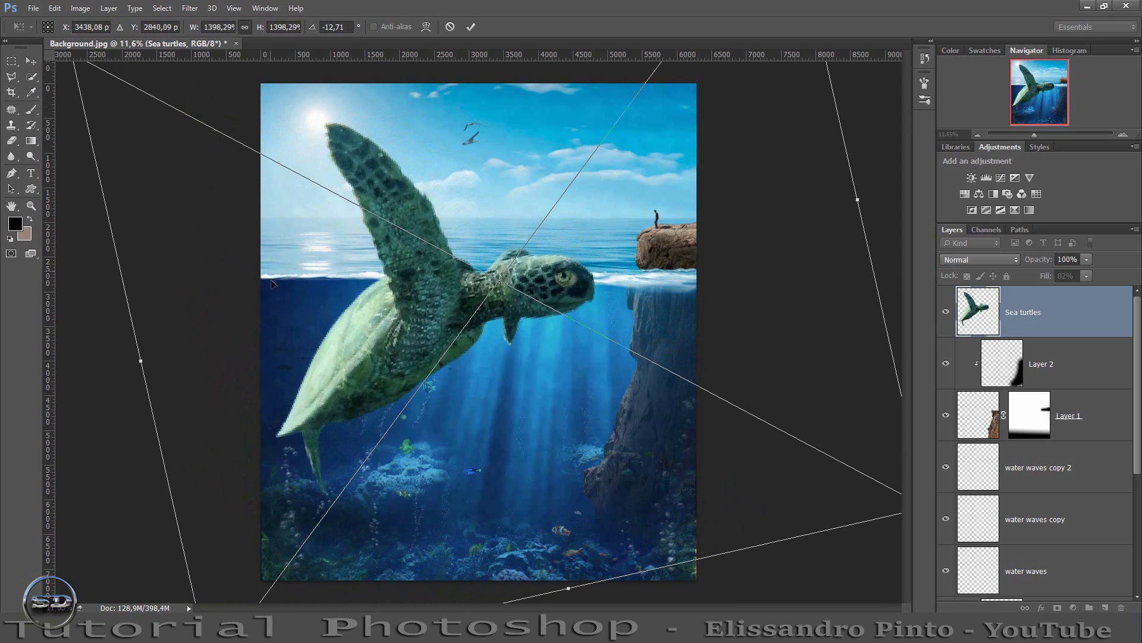
pyautogui.moveTo(271, 283); pyautogui.dragTo(312, 254)
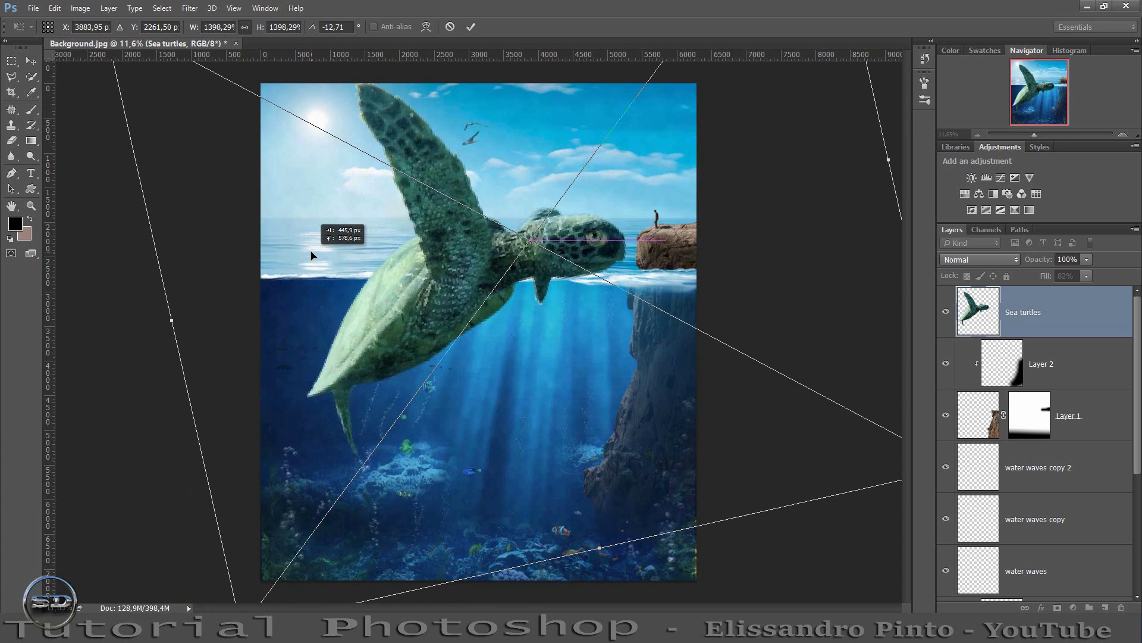
# Scale the turtle up further, tilt it more steeply and nudge it into place.
pyautogui.click(1030, 134)
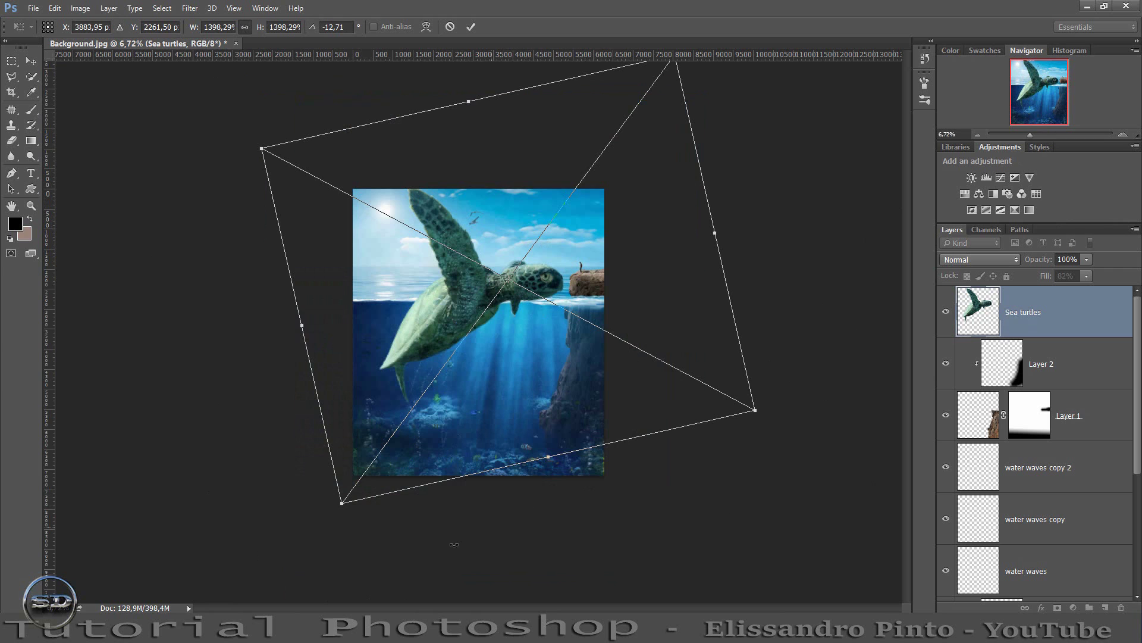
pyautogui.moveTo(340, 505); pyautogui.dragTo(311, 530)
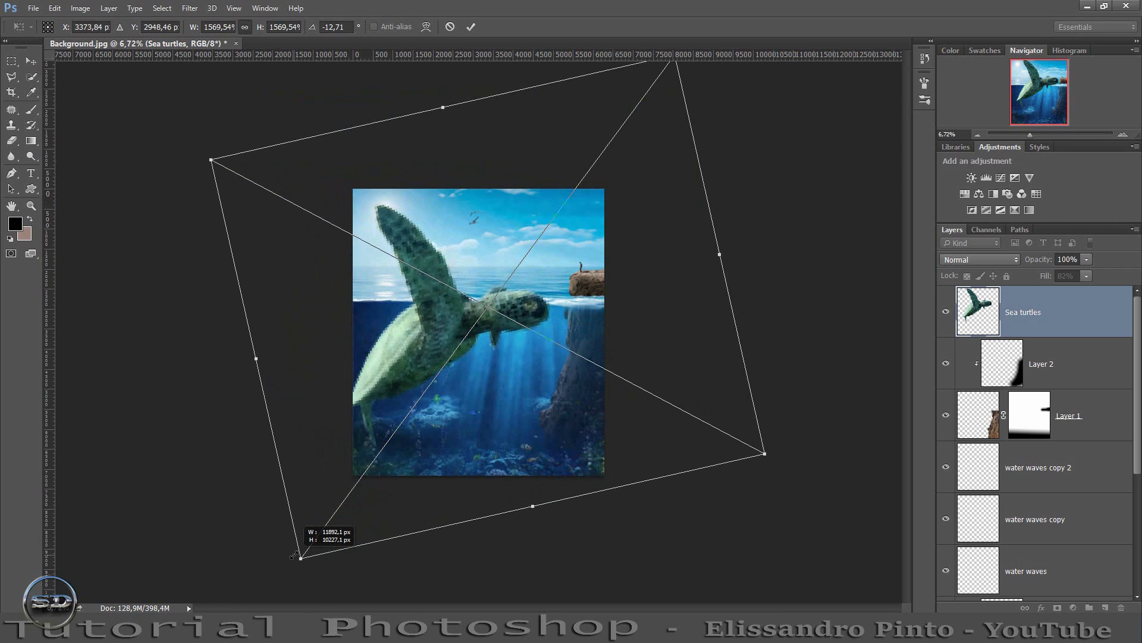
pyautogui.moveTo(394, 439)
pyautogui.mouseDown()
pyautogui.moveTo(410, 429)
pyautogui.moveTo(411, 450)
pyautogui.mouseUp()
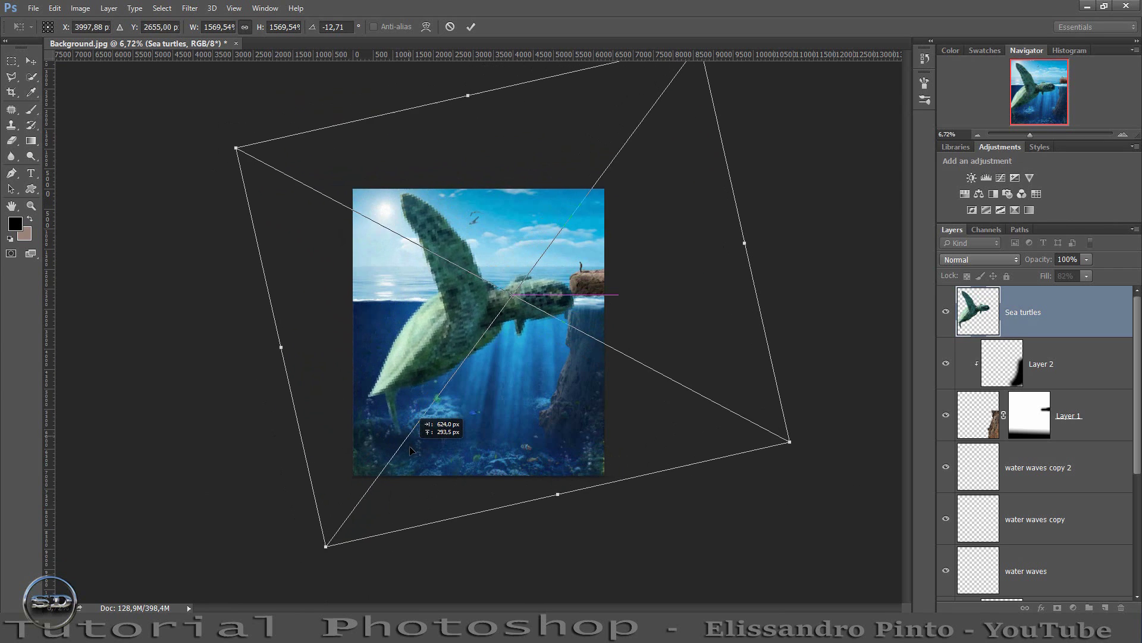
pyautogui.moveTo(790, 318)
pyautogui.mouseDown()
pyautogui.moveTo(783, 255)
pyautogui.moveTo(771, 262)
pyautogui.mouseUp()
pyautogui.moveTo(667, 322); pyautogui.dragTo(658, 318)
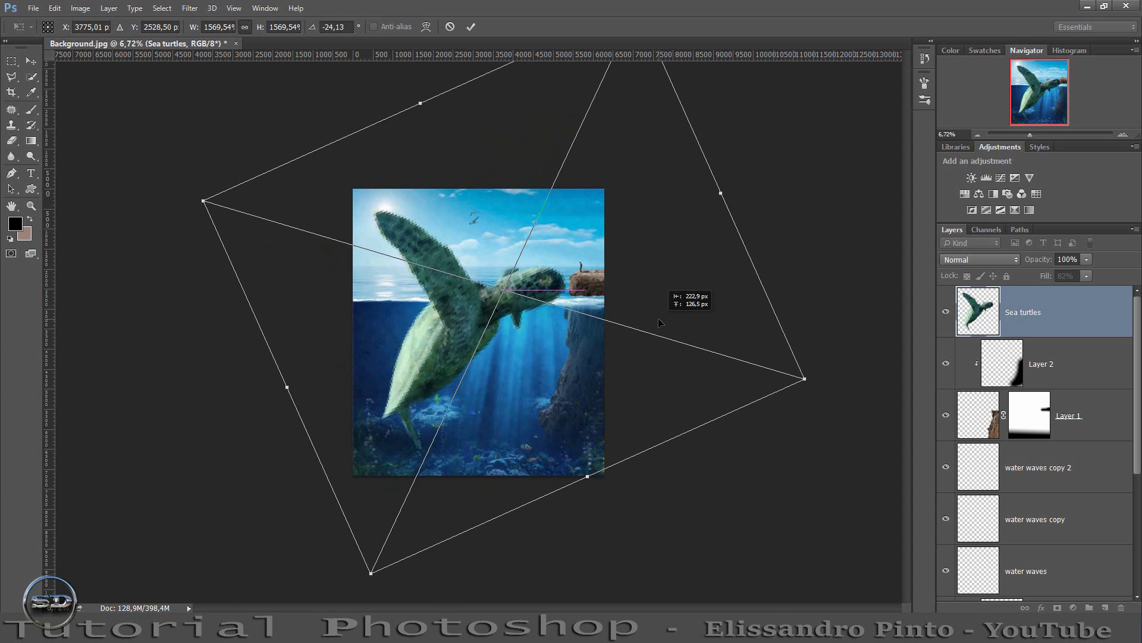
# Commit the turtle's transform and rasterize the Sea turtles layer.
pyautogui.press('b')
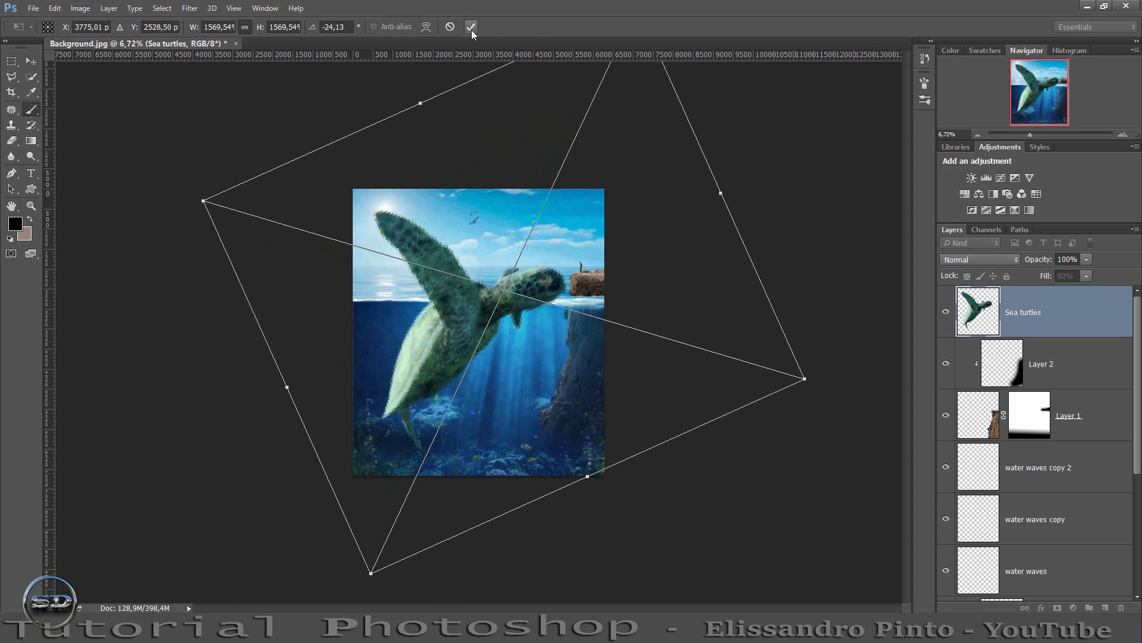
pyautogui.click(471, 30)
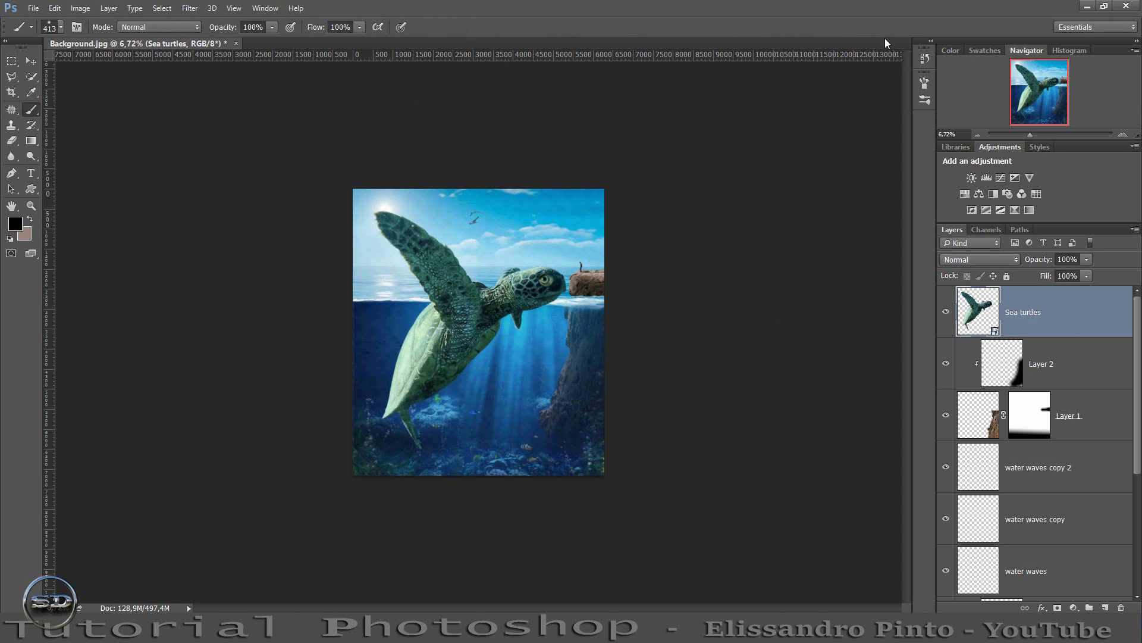
pyautogui.rightClick(1066, 323)
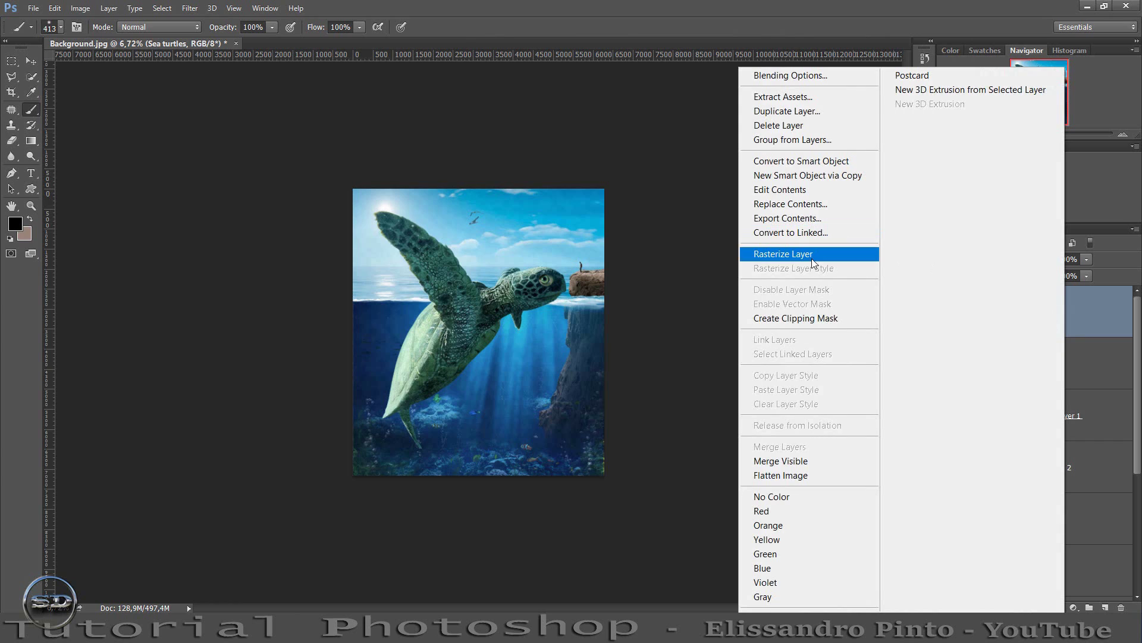
pyautogui.click(768, 250)
# Cut the turtle's part below the waterline and paste it as its own layer.
pyautogui.click(12, 60)
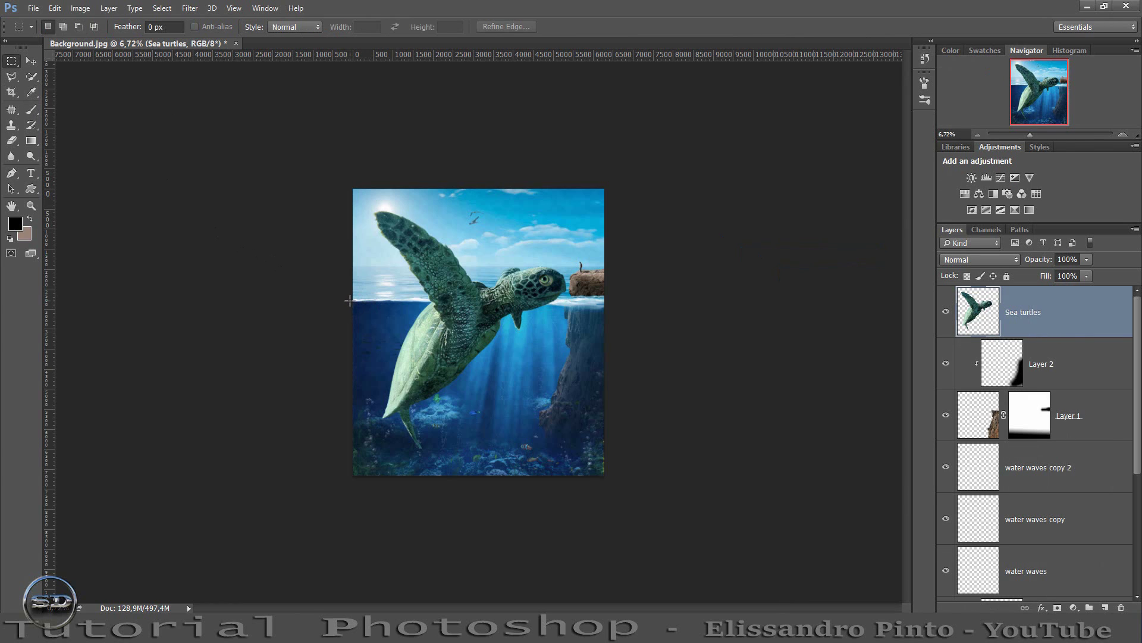
pyautogui.moveTo(350, 300); pyautogui.dragTo(722, 478)
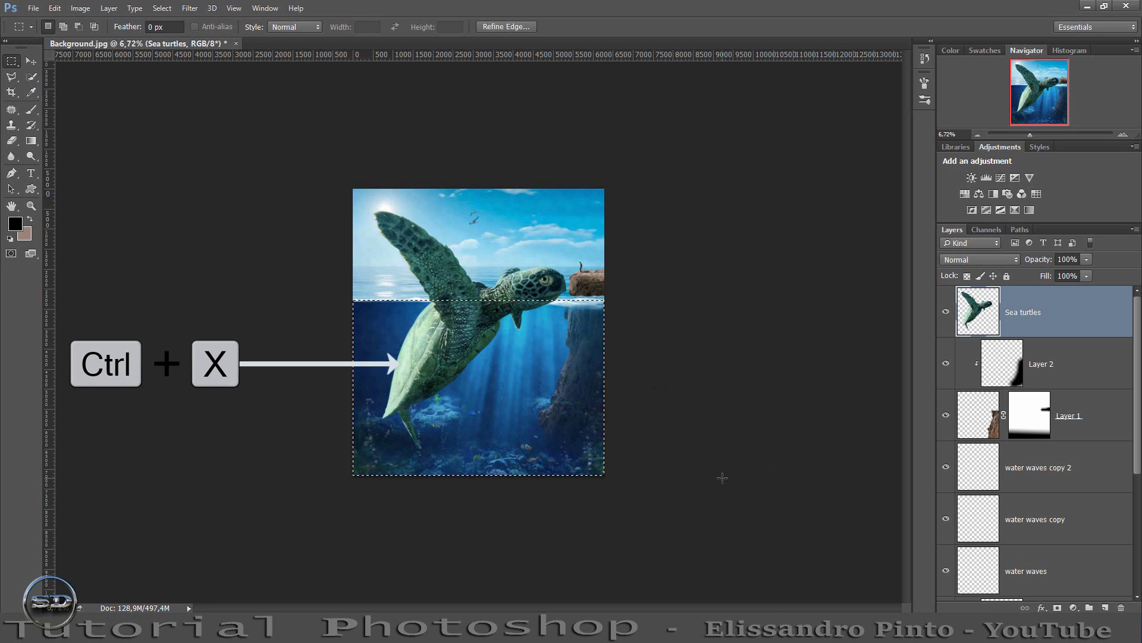
pyautogui.hotkey('ctrl', 'x')
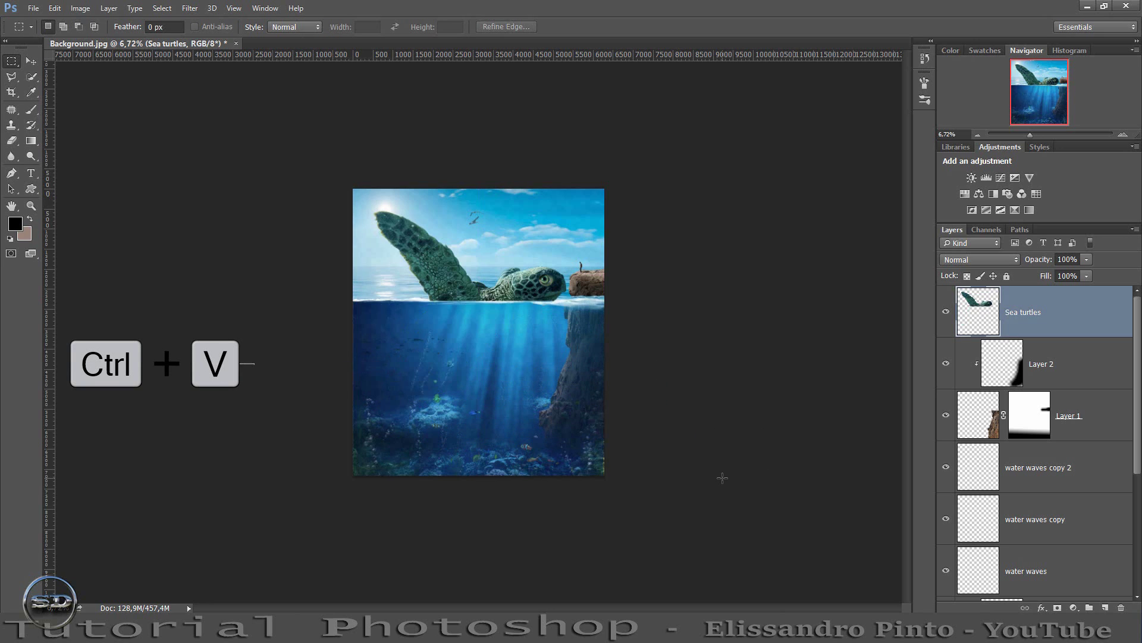
pyautogui.hotkey('ctrl', 'v')
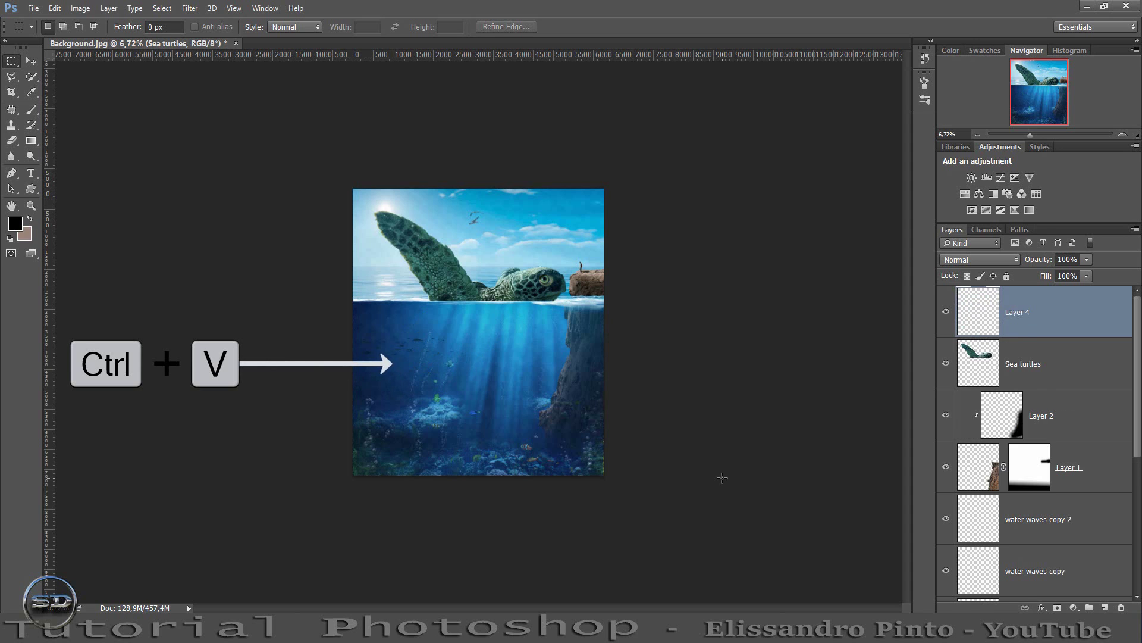
pyautogui.click(31, 61)
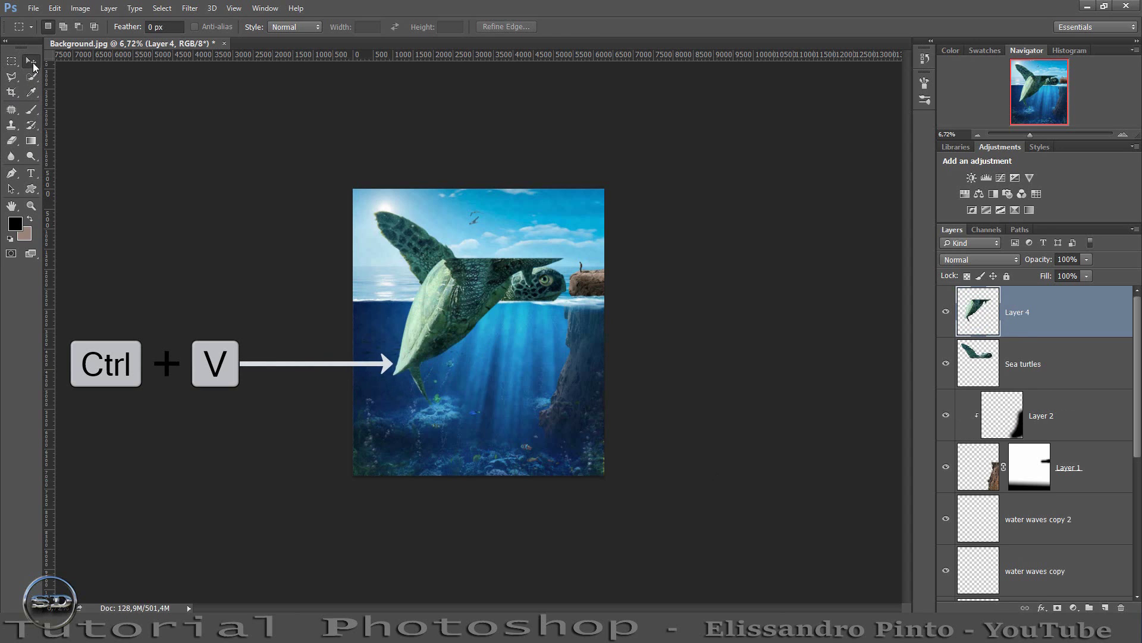
pyautogui.moveTo(472, 317); pyautogui.dragTo(463, 340)
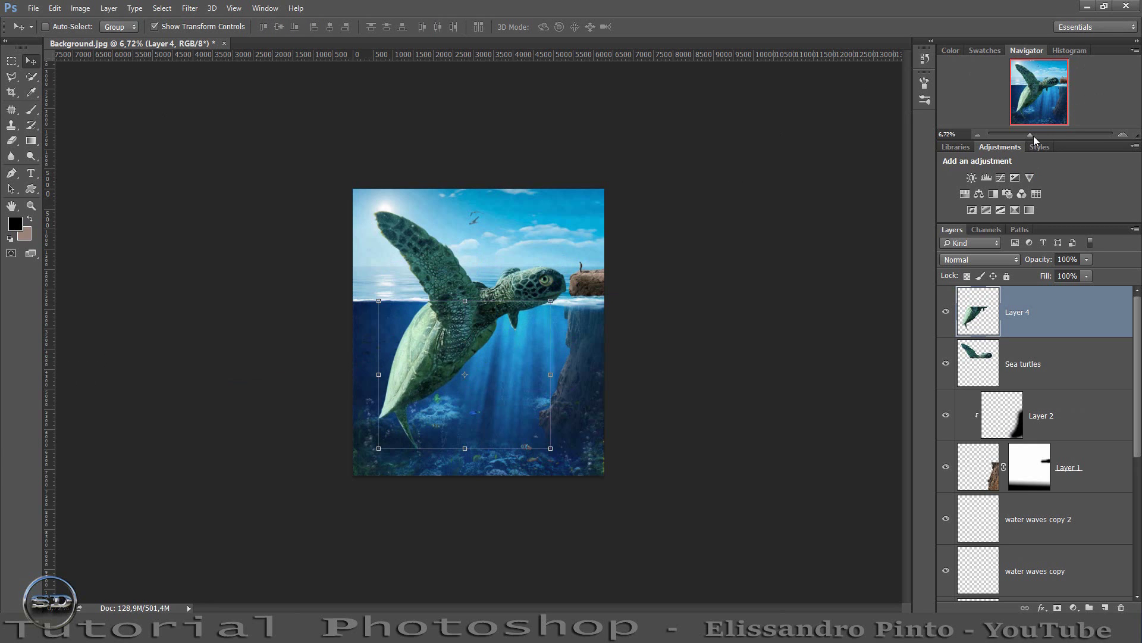
# Reposition the underwater turtle piece and lower its fill to 54%.
pyautogui.moveTo(1034, 136); pyautogui.dragTo(1039, 136)
pyautogui.moveTo(599, 333); pyautogui.dragTo(600, 334)
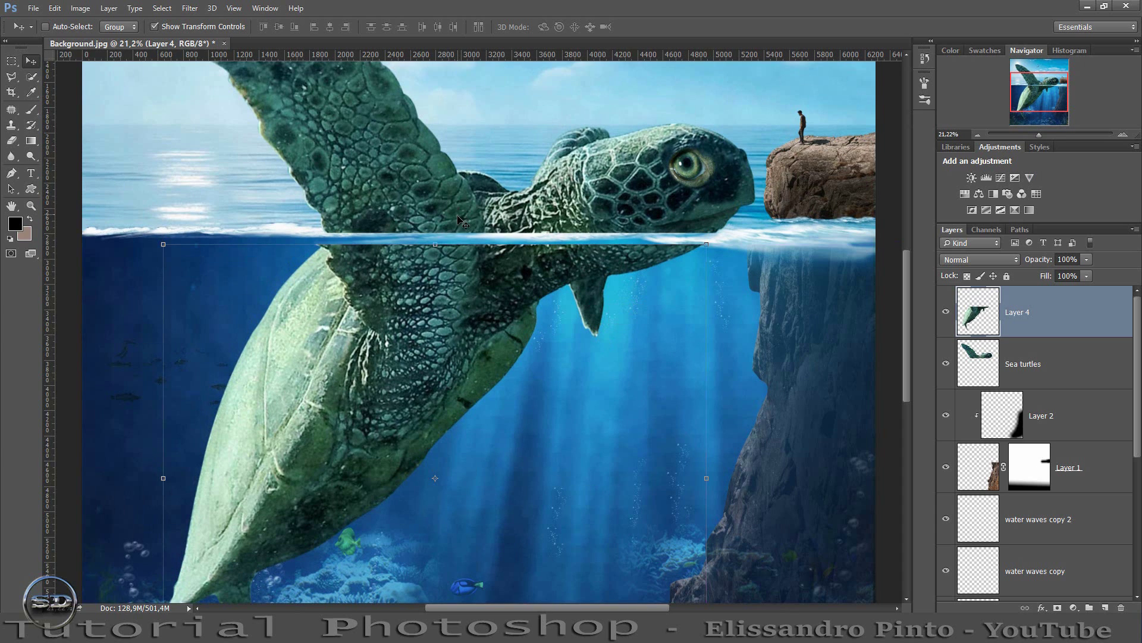
pyautogui.moveTo(436, 235); pyautogui.dragTo(439, 273)
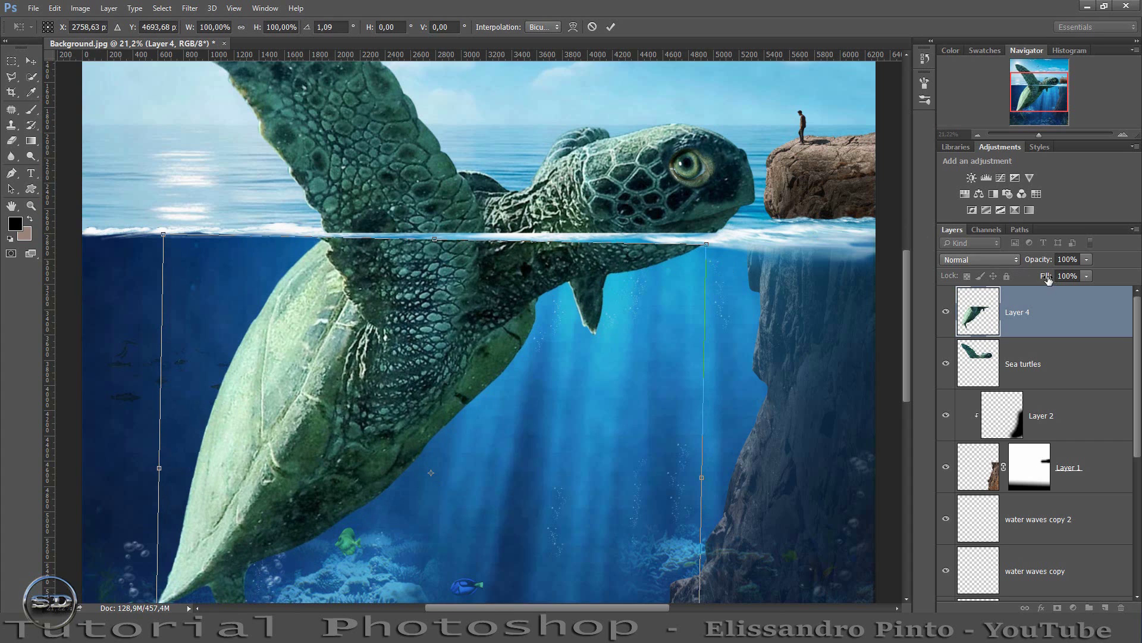
pyautogui.moveTo(1048, 280); pyautogui.dragTo(1020, 279)
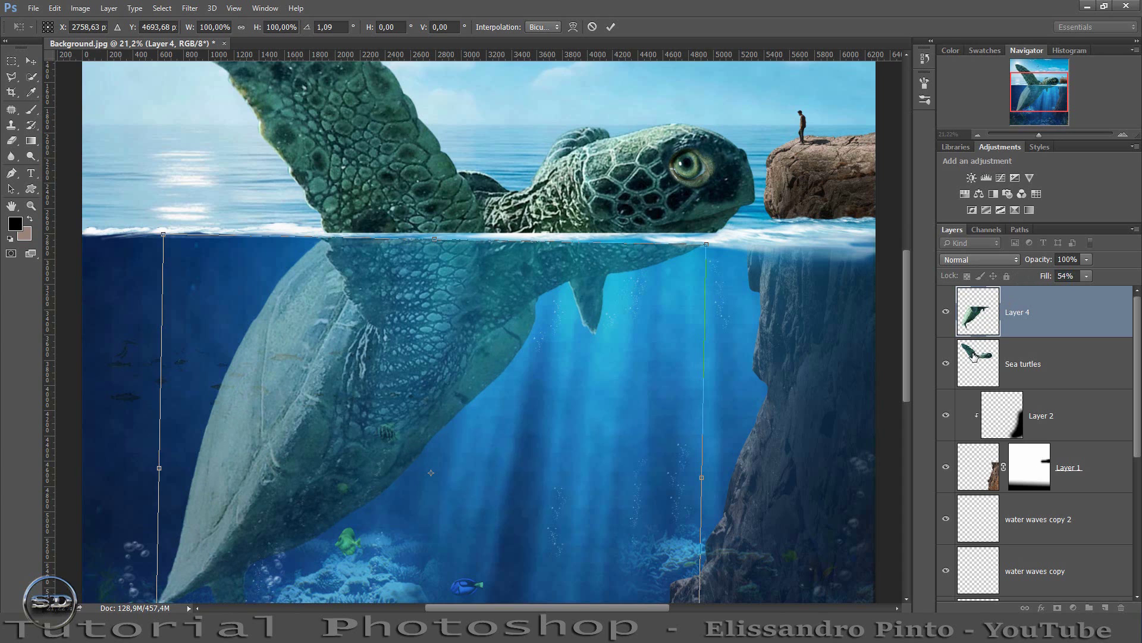
# Raise the Sea turtles layer higher above the waterline.
pyautogui.click(31, 61)
pyautogui.click(518, 244)
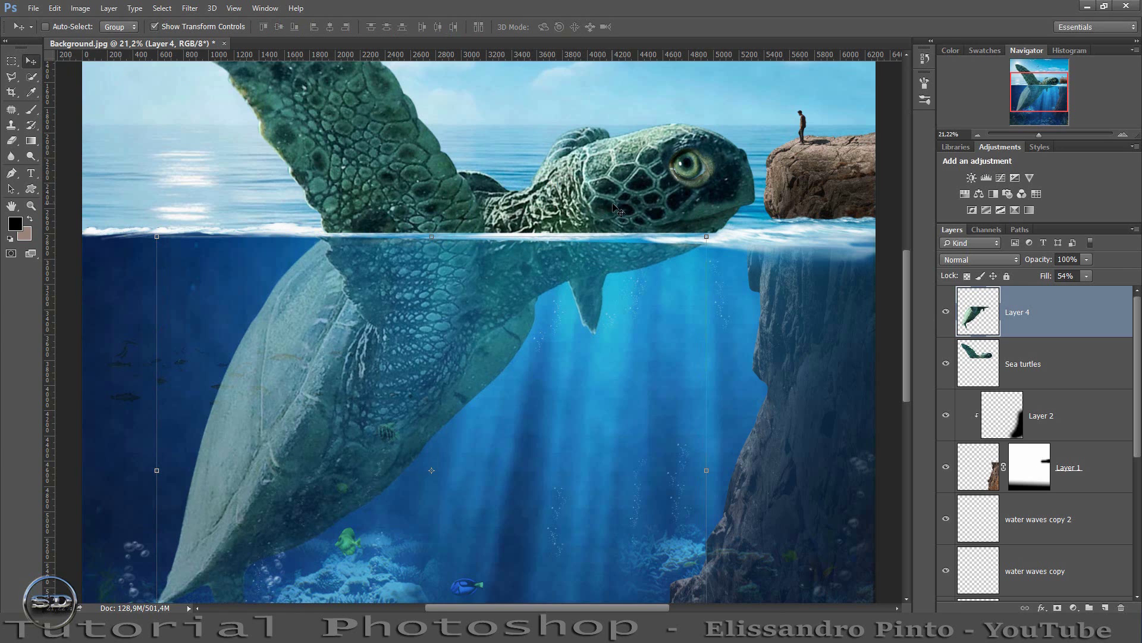
pyautogui.click(993, 365)
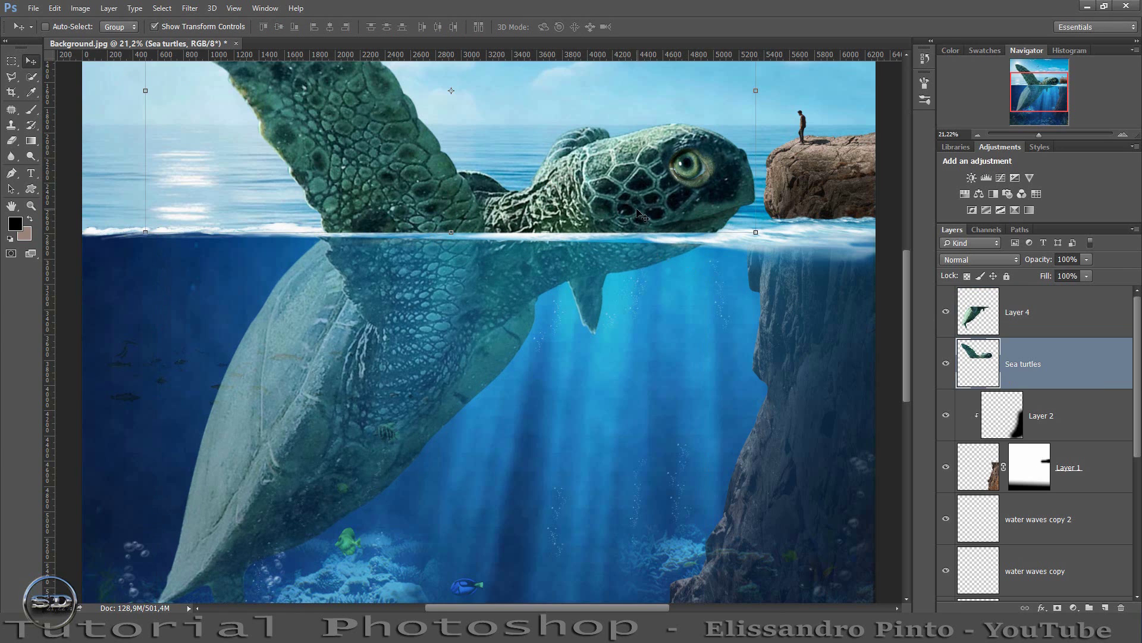
pyautogui.moveTo(640, 214); pyautogui.dragTo(632, 189)
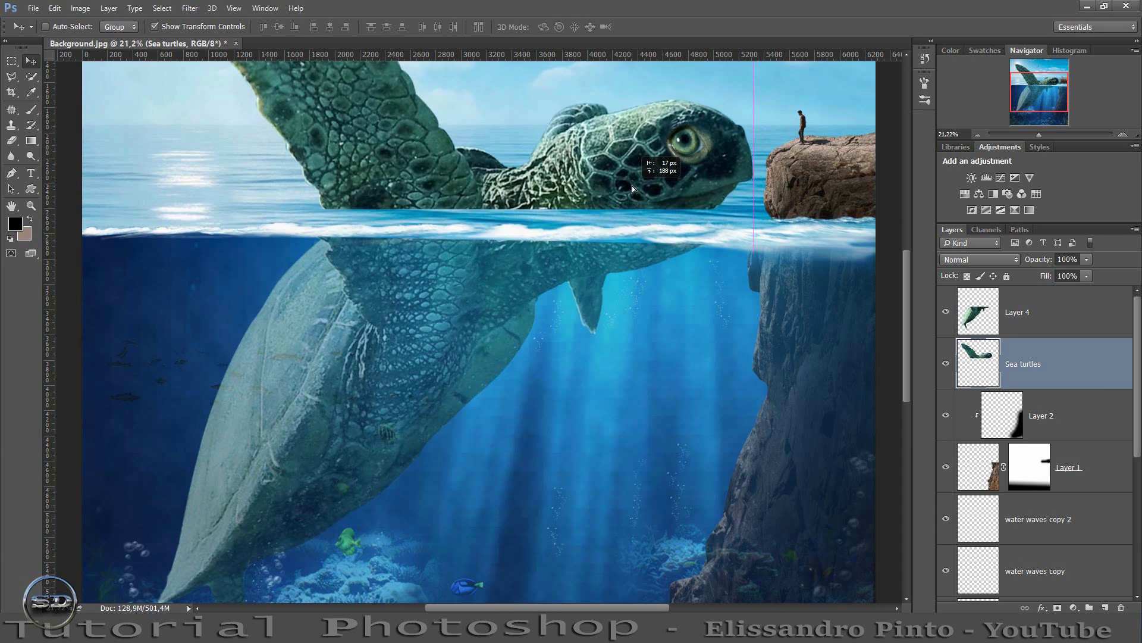
pyautogui.moveTo(632, 186); pyautogui.dragTo(634, 176)
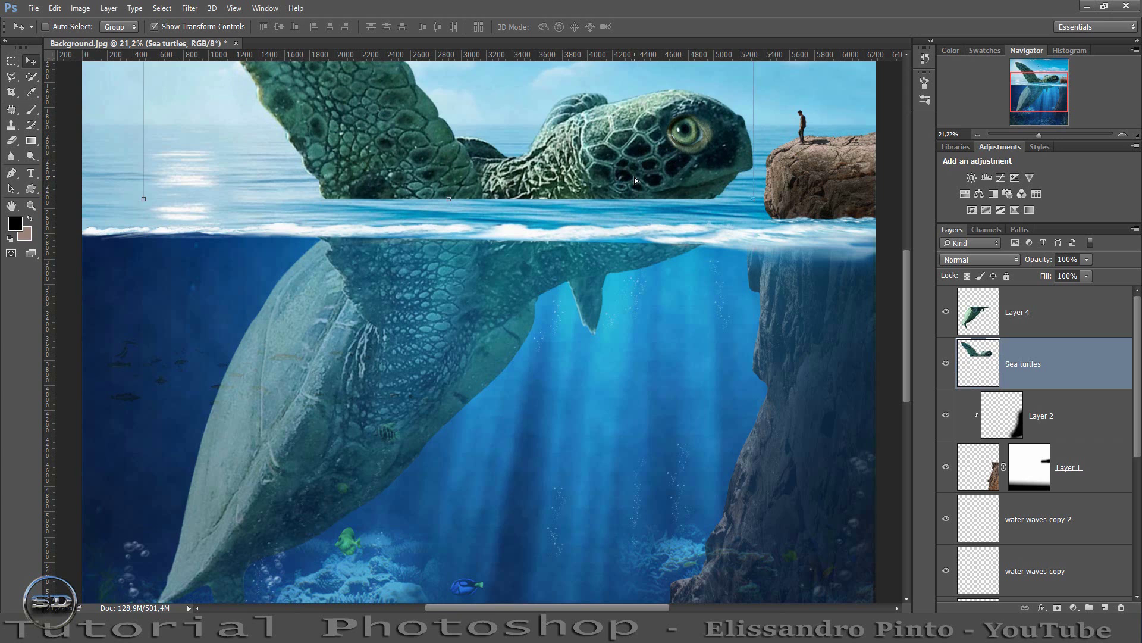
# Add a new empty Layer 5 above Layer 4.
pyautogui.click(1034, 134)
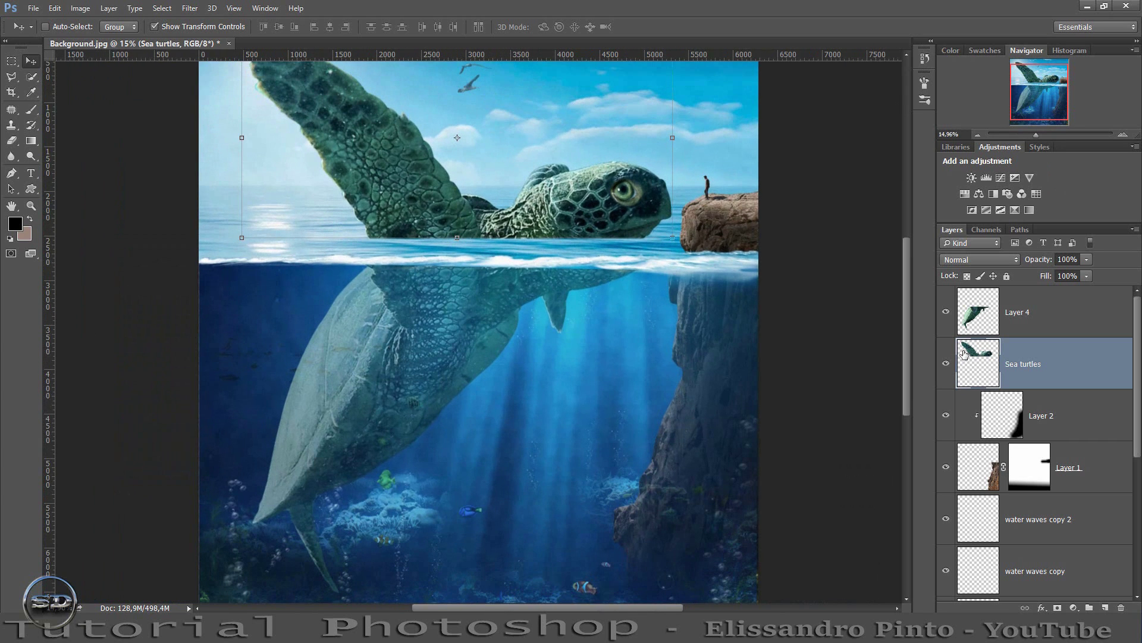
pyautogui.click(974, 324)
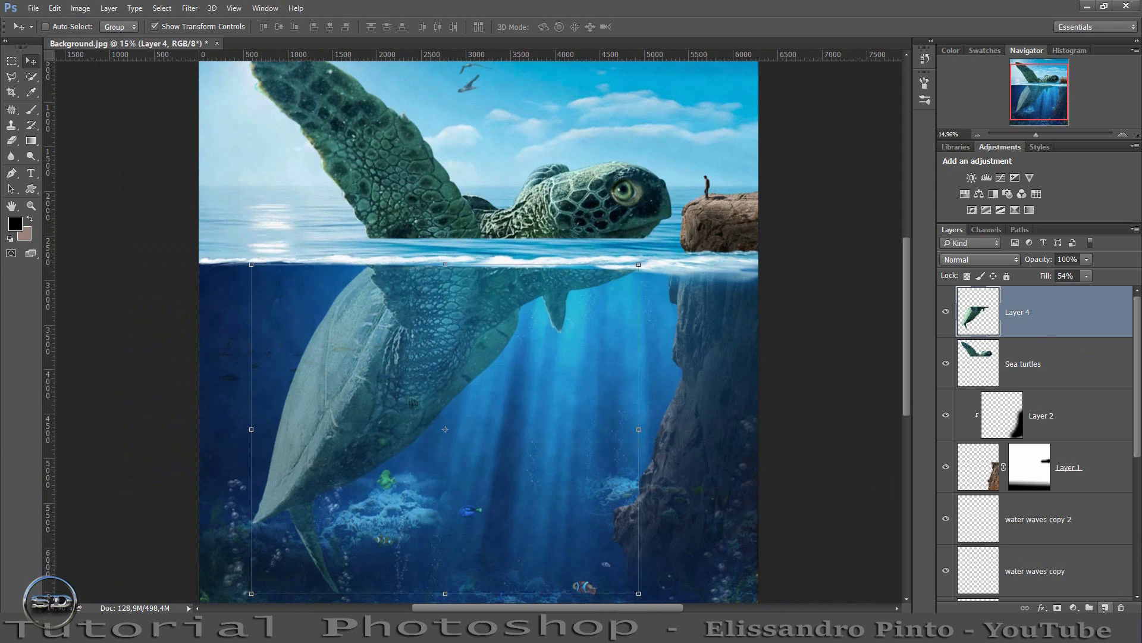
pyautogui.click(1104, 608)
# Clip Layer 5 to the layer below and paint black shadow on the submerged turtle.
pyautogui.rightClick(1050, 323)
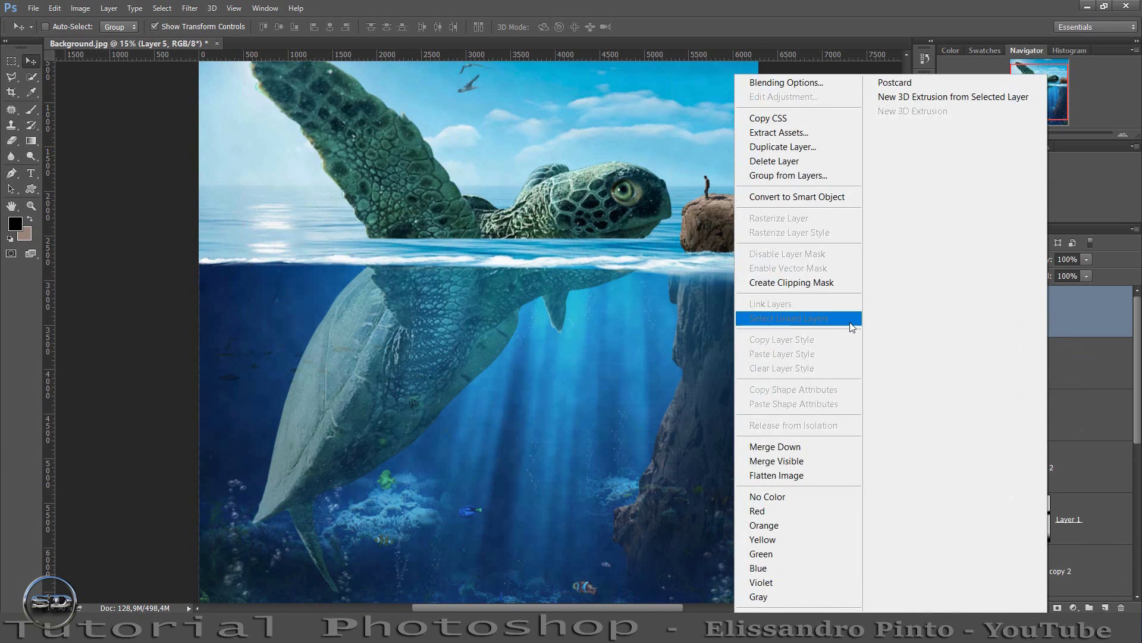
pyautogui.click(824, 277)
pyautogui.click(34, 110)
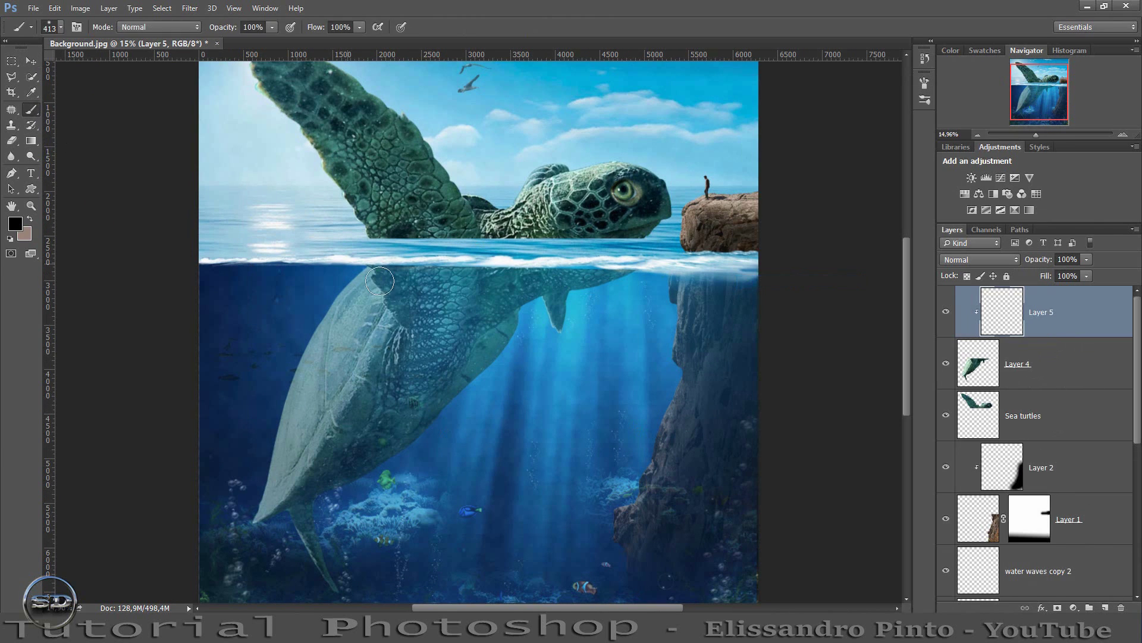
pyautogui.keyDown('alt'); pyautogui.rightClick(379, 281); pyautogui.keyUp('alt')
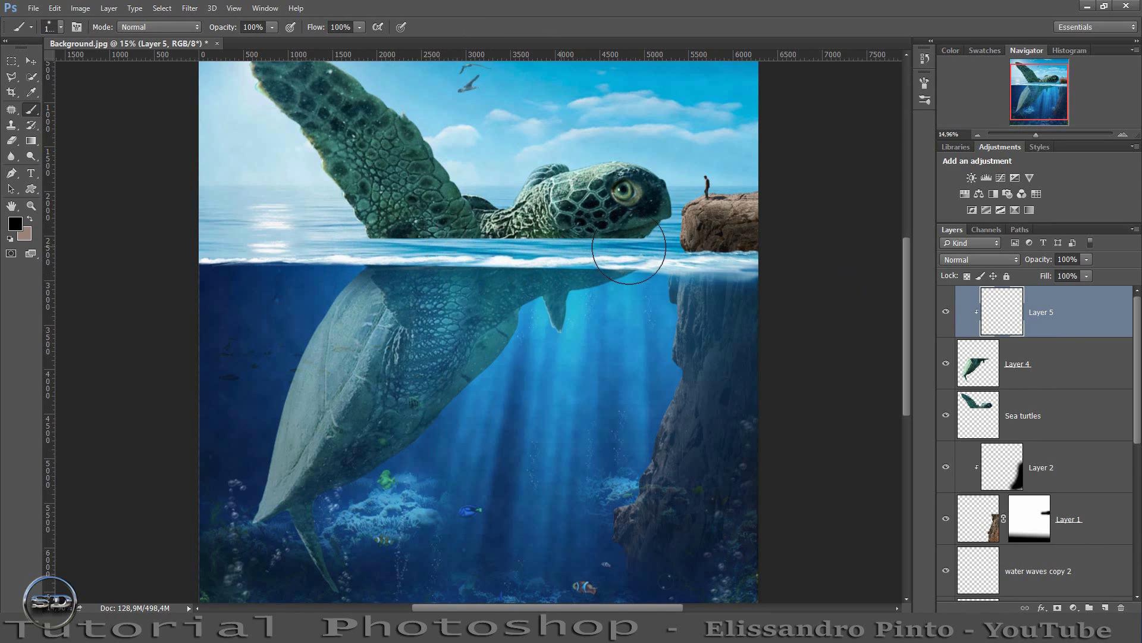
pyautogui.moveTo(628, 244); pyautogui.dragTo(629, 245)
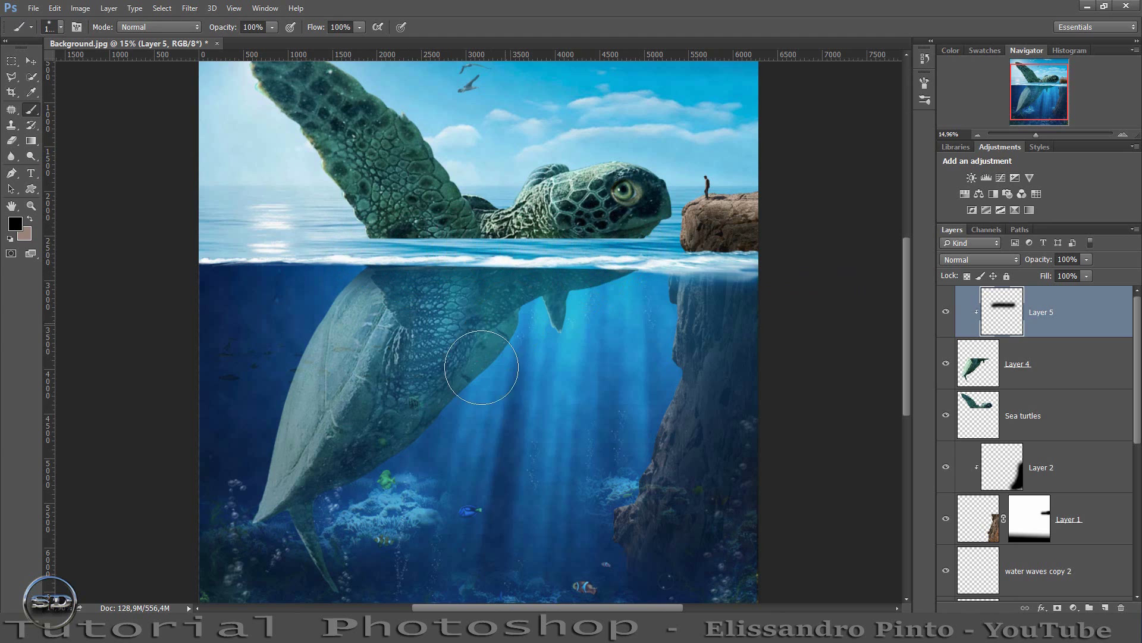
pyautogui.moveTo(579, 304)
pyautogui.mouseDown()
pyautogui.moveTo(383, 396)
pyautogui.moveTo(437, 300)
pyautogui.mouseUp()
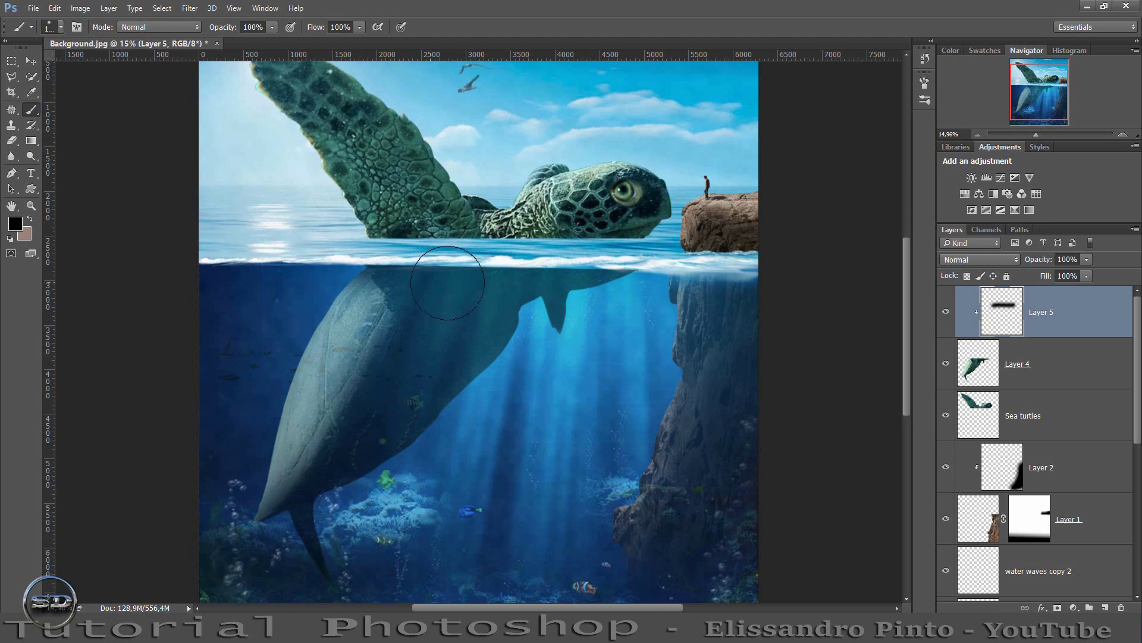
# Set Layer 5 fill to 82%, darken the lower-left body, and lower opacity to 73%.
pyautogui.moveTo(1047, 279); pyautogui.dragTo(1036, 278)
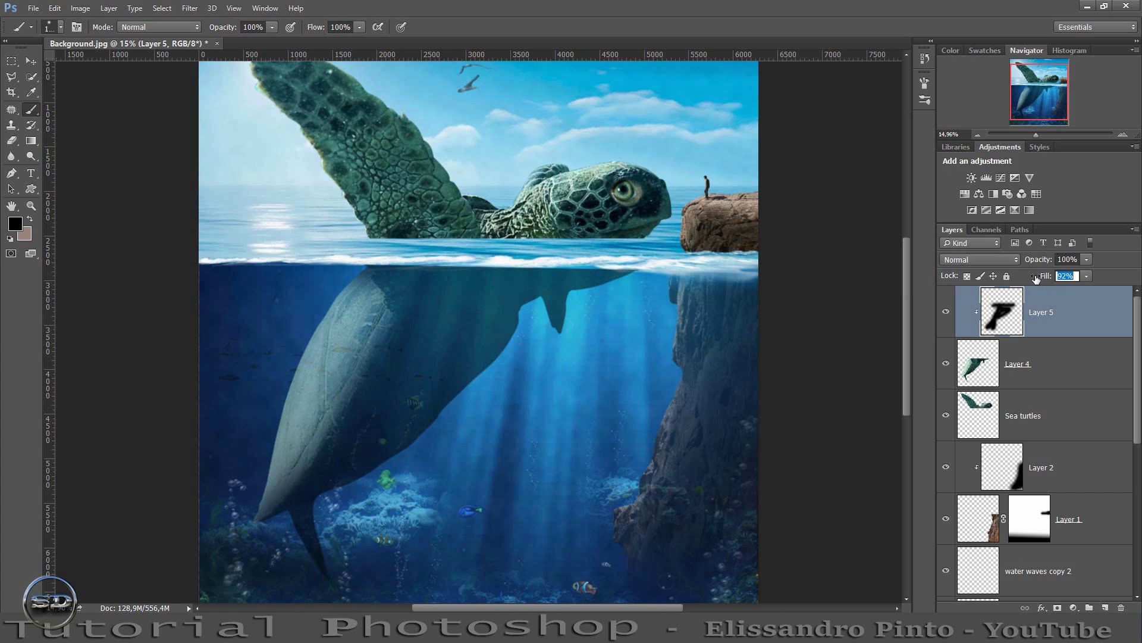
pyautogui.press('Return')
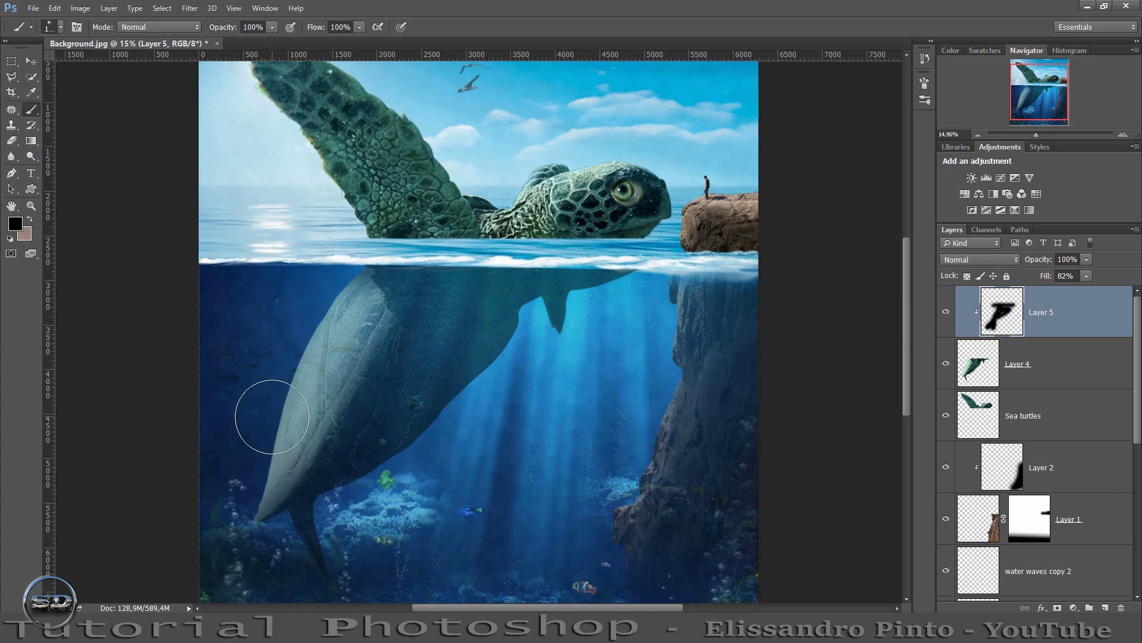
pyautogui.moveTo(268, 413)
pyautogui.mouseDown()
pyautogui.moveTo(248, 495)
pyautogui.moveTo(404, 349)
pyautogui.mouseUp()
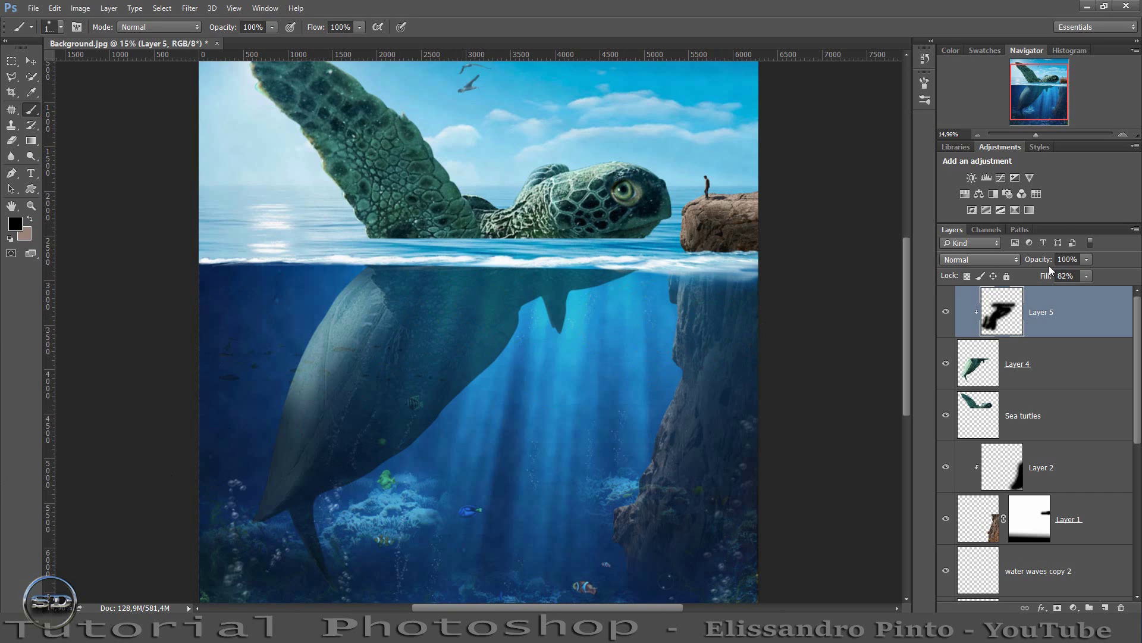
pyautogui.moveTo(1045, 262); pyautogui.dragTo(1029, 264)
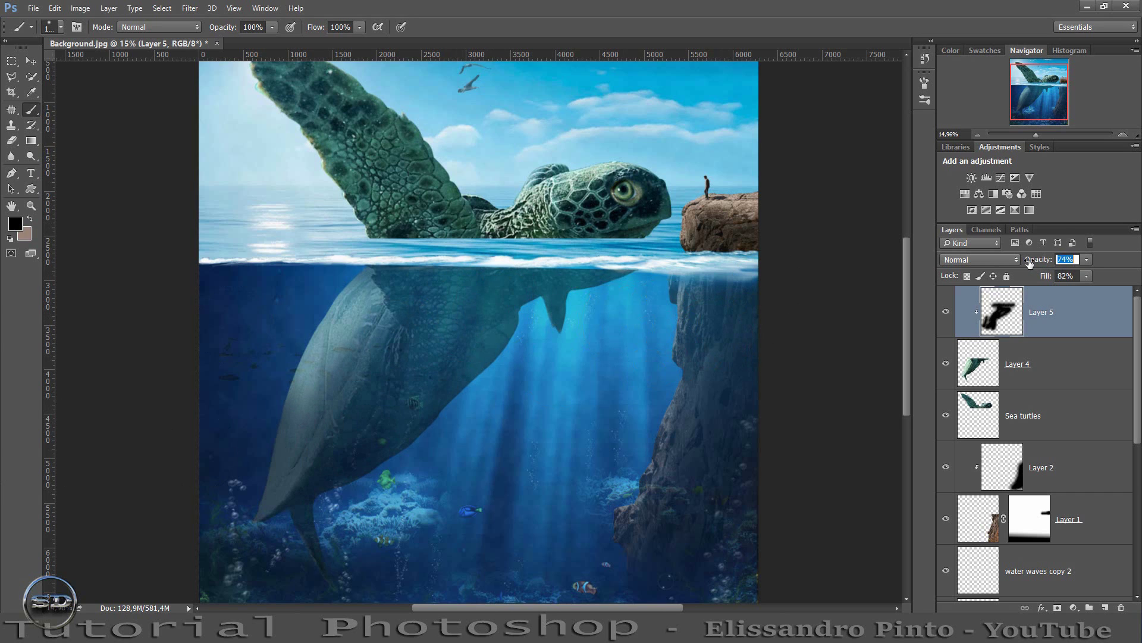
# Add a new empty Layer 6 above the Sea turtles layer.
pyautogui.moveTo(1041, 135); pyautogui.dragTo(1044, 131)
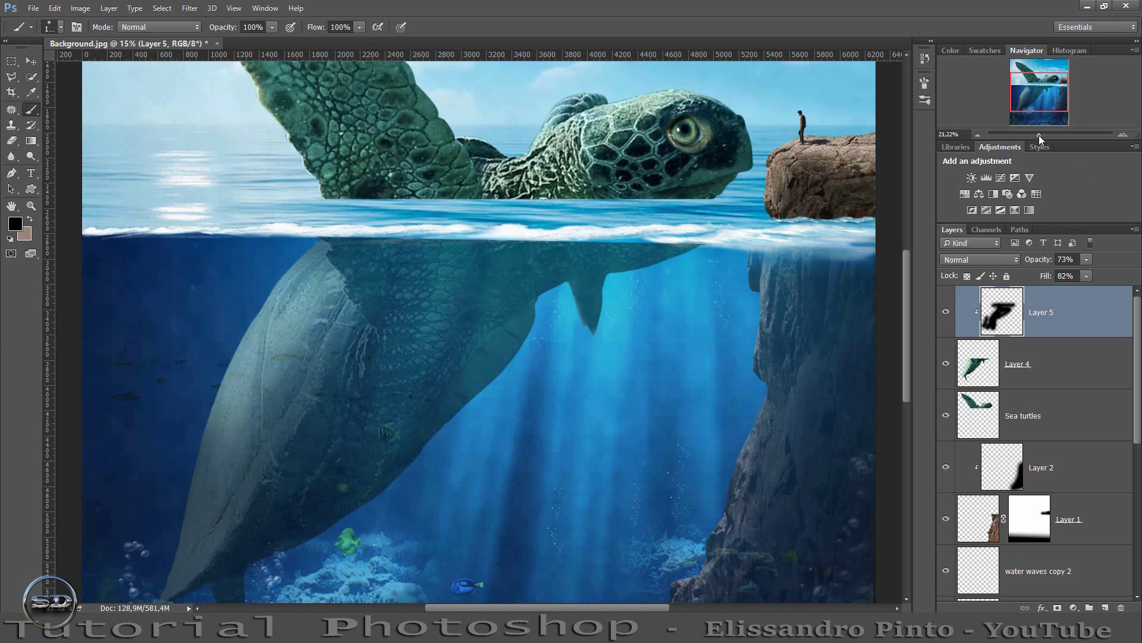
pyautogui.moveTo(1029, 92); pyautogui.dragTo(1029, 83)
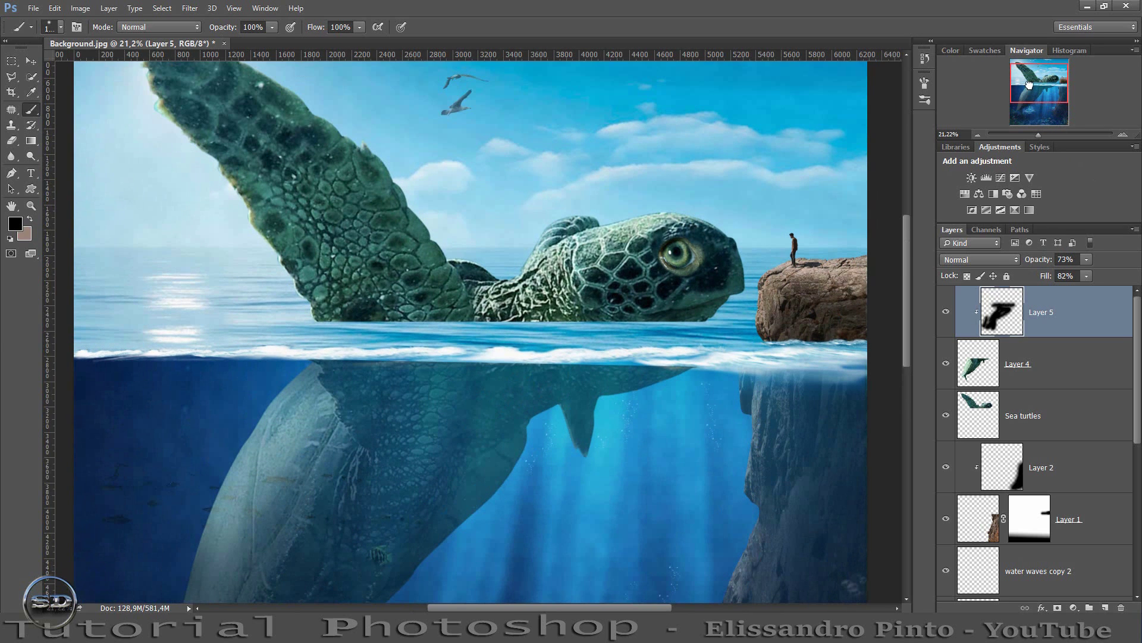
pyautogui.click(988, 414)
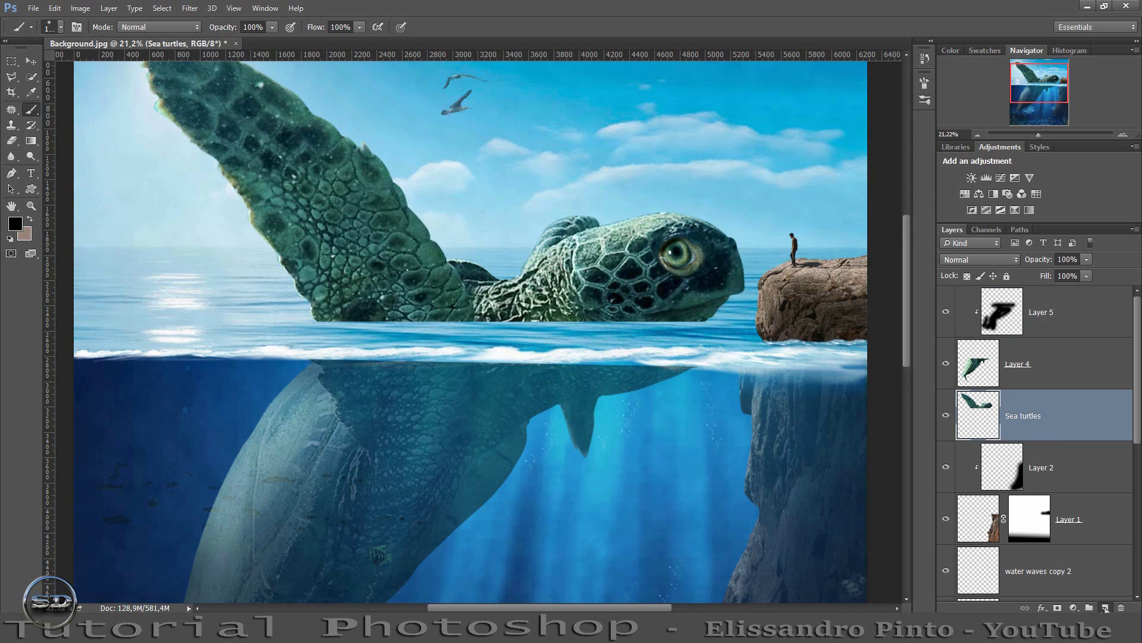
pyautogui.click(1105, 608)
# Clip Layer 6 to Sea turtles and paint the exposed turtle black.
pyautogui.rightClick(1033, 406)
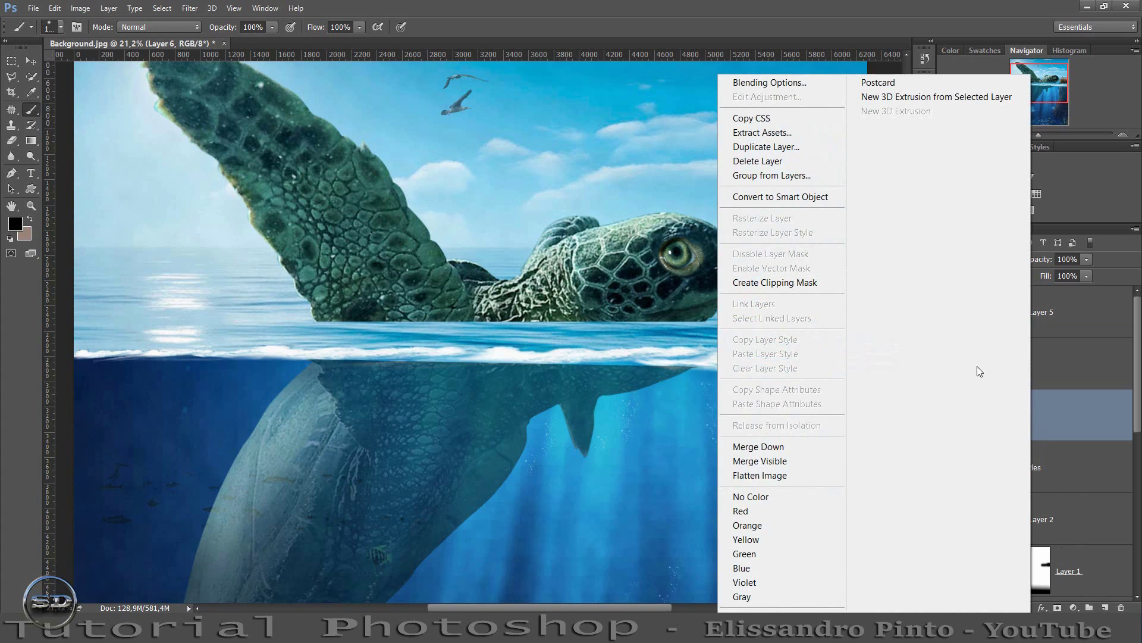
pyautogui.click(821, 283)
pyautogui.moveTo(762, 274)
pyautogui.mouseDown()
pyautogui.moveTo(639, 316)
pyautogui.moveTo(380, 303)
pyautogui.moveTo(241, 130)
pyautogui.moveTo(184, 83)
pyautogui.mouseUp()
pyautogui.moveTo(1032, 82); pyautogui.dragTo(1031, 78)
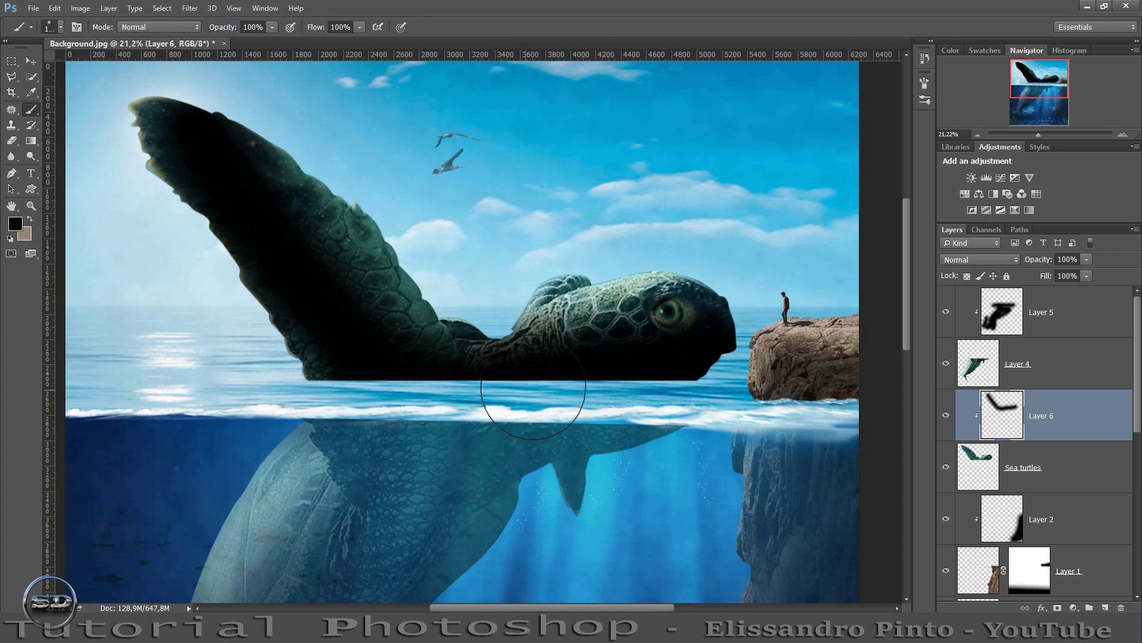
pyautogui.moveTo(517, 325); pyautogui.dragTo(696, 321)
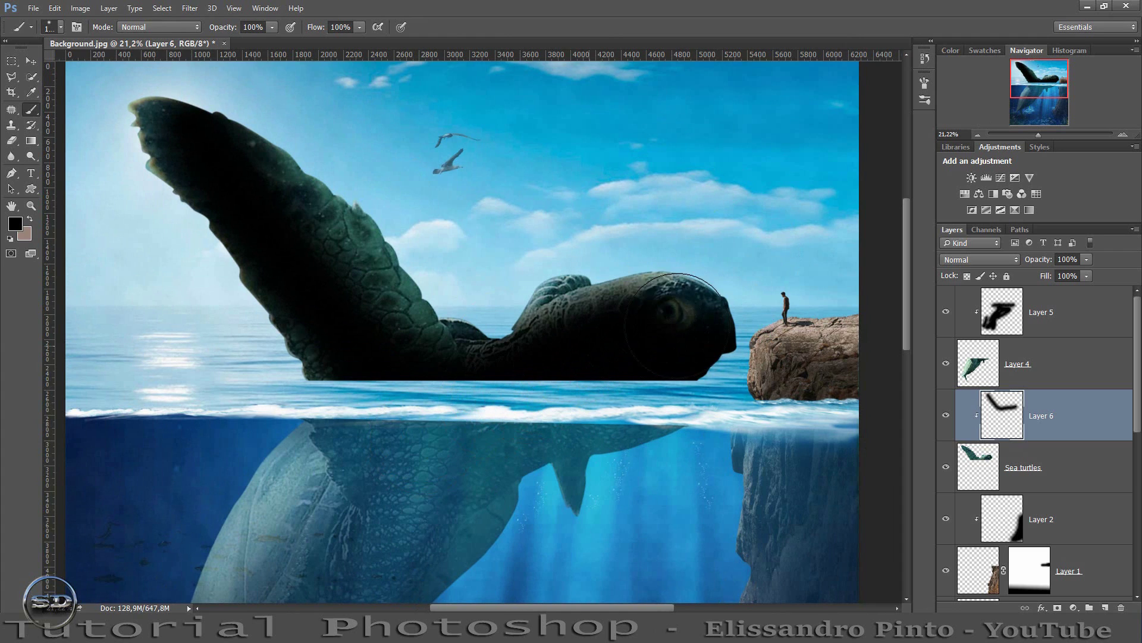
# Mask Layer 6 to restore the head, lower its fill and opacity to 57%, and bring in Bordas D-água.
pyautogui.click(1058, 607)
pyautogui.moveTo(513, 266)
pyautogui.mouseDown()
pyautogui.moveTo(571, 238)
pyautogui.moveTo(721, 245)
pyautogui.mouseUp()
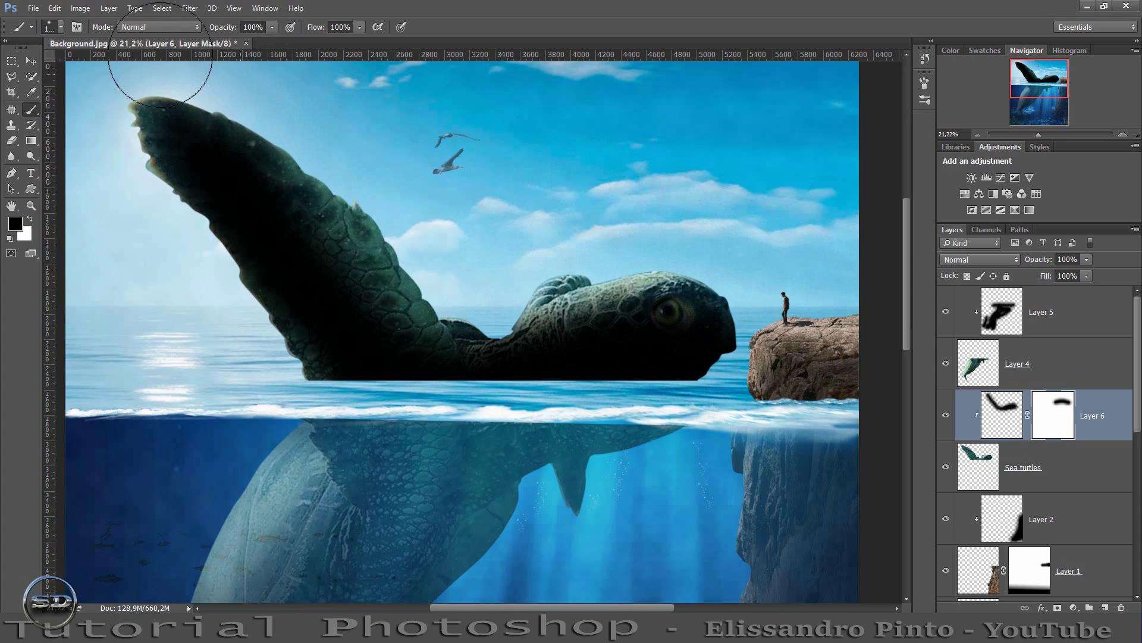
pyautogui.moveTo(1043, 277); pyautogui.dragTo(1025, 276)
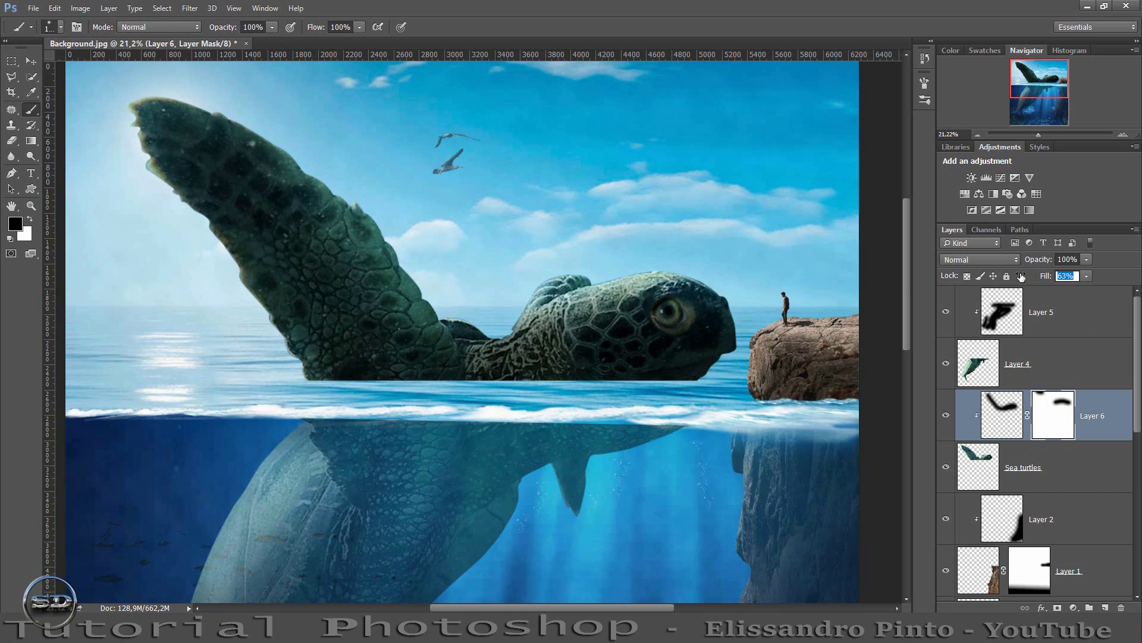
pyautogui.click(945, 417)
pyautogui.moveTo(1035, 138); pyautogui.dragTo(1034, 135)
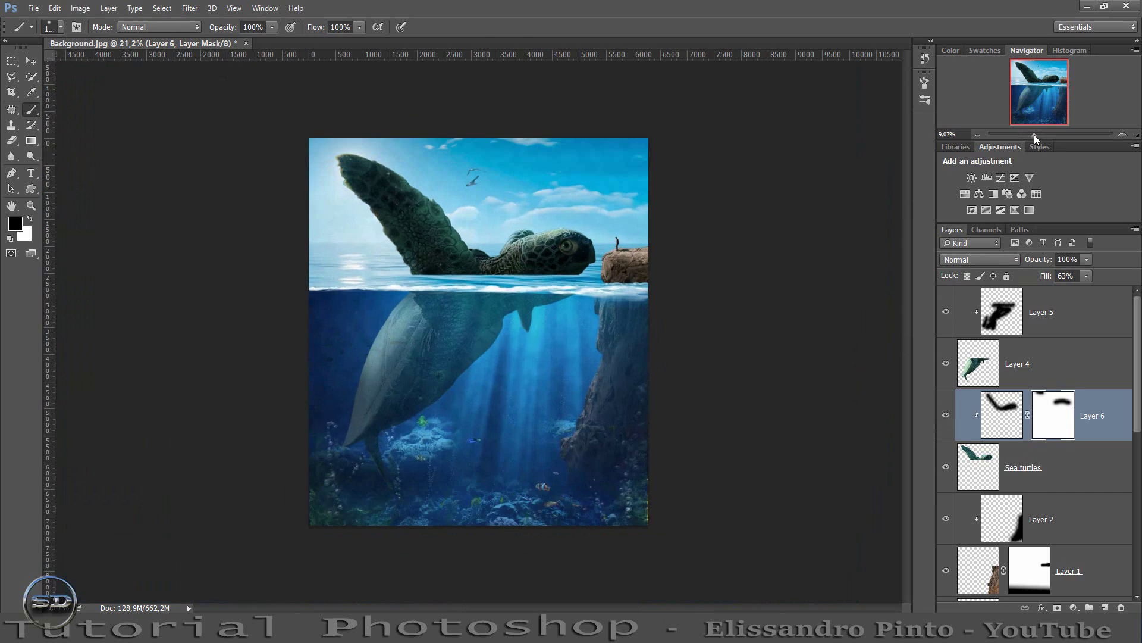
pyautogui.moveTo(1037, 259); pyautogui.dragTo(1012, 260)
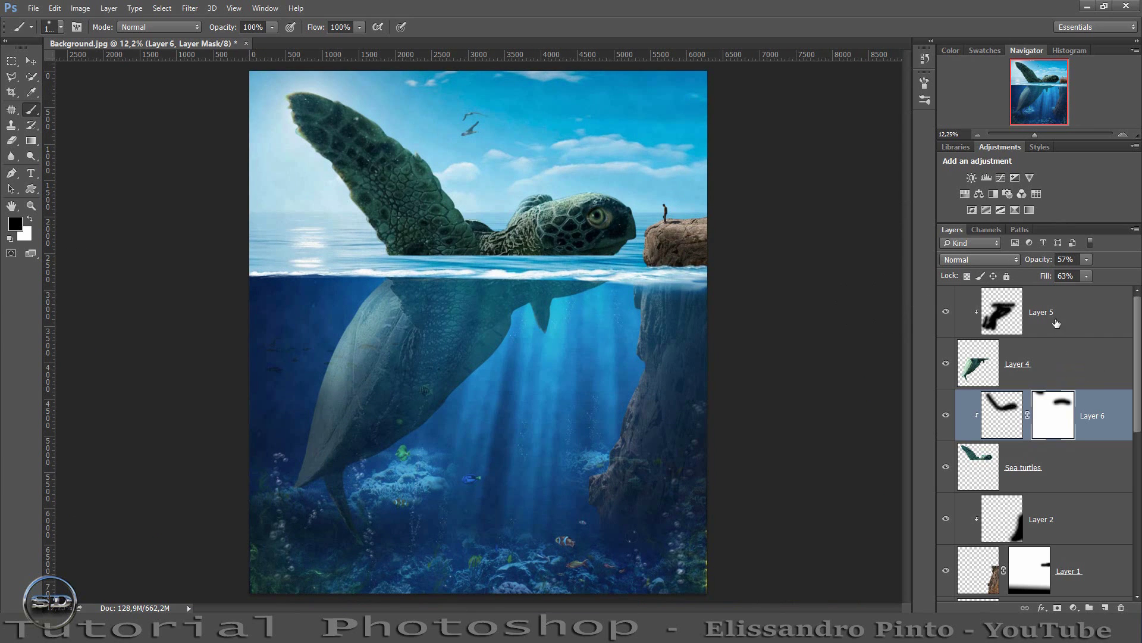
pyautogui.moveTo(1056, 322)
pyautogui.mouseDown()
pyautogui.moveTo(494, 487)
pyautogui.moveTo(519, 265)
pyautogui.moveTo(543, 337)
pyautogui.moveTo(546, 321)
pyautogui.mouseUp()
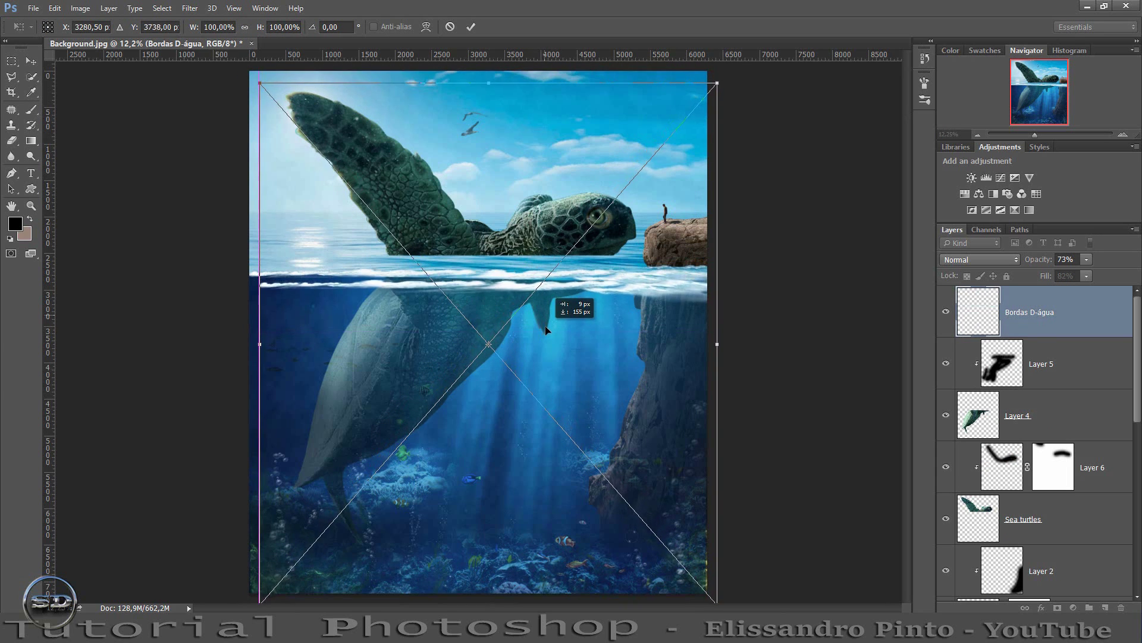
# Mask away part of the Bordas D-água foam near the turtle with a small brush.
pyautogui.click(472, 26)
pyautogui.press('b')
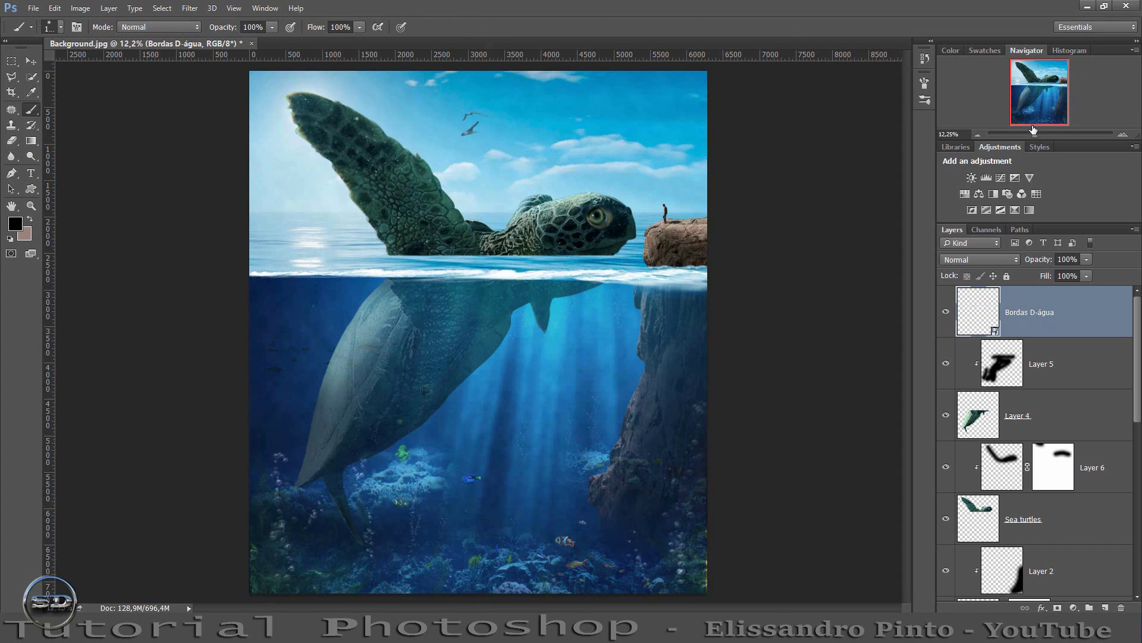
pyautogui.moveTo(1039, 136); pyautogui.dragTo(1042, 136)
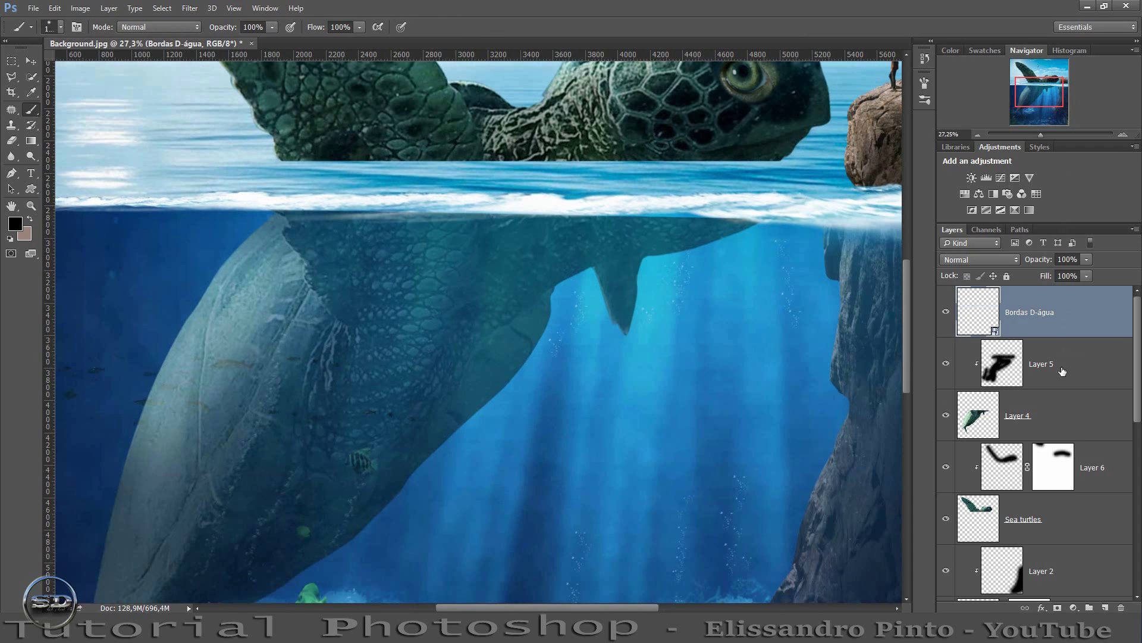
pyautogui.click(1058, 608)
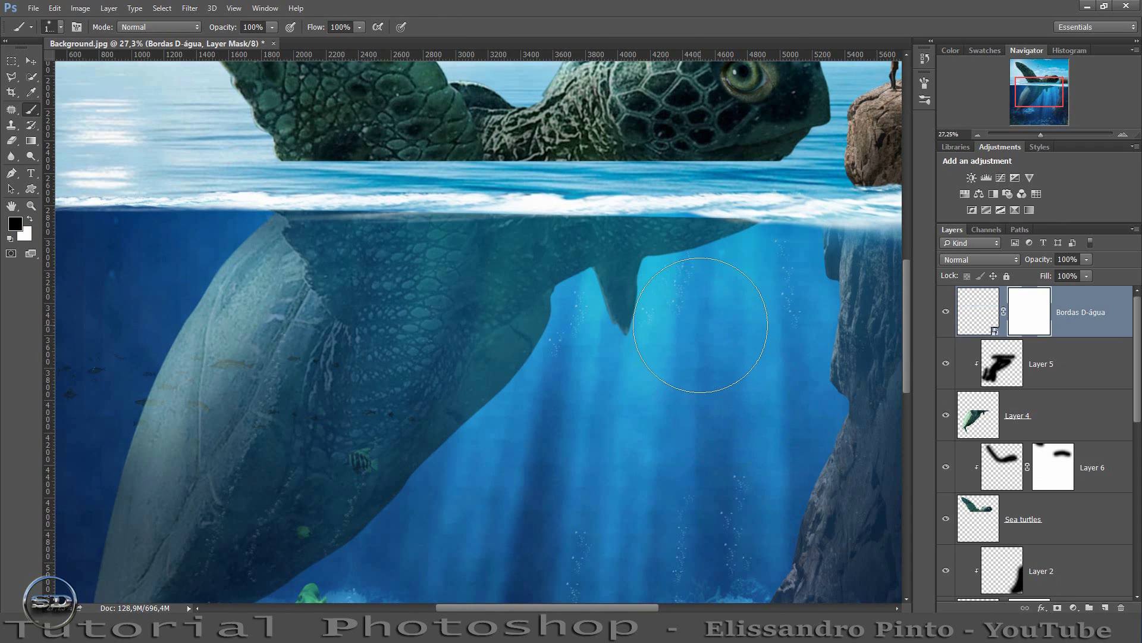
pyautogui.moveTo(669, 332); pyautogui.dragTo(649, 326)
pyautogui.moveTo(627, 238); pyautogui.dragTo(718, 235)
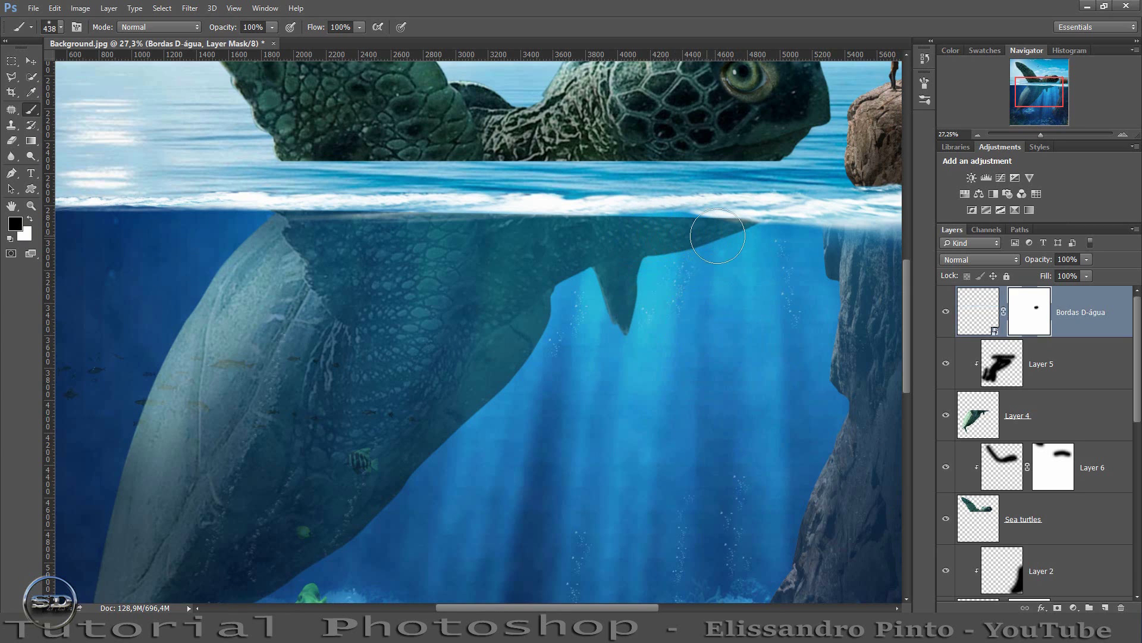
pyautogui.click(946, 312)
# Move the white foam band down onto the waterline.
pyautogui.moveTo(1047, 97); pyautogui.dragTo(1053, 98)
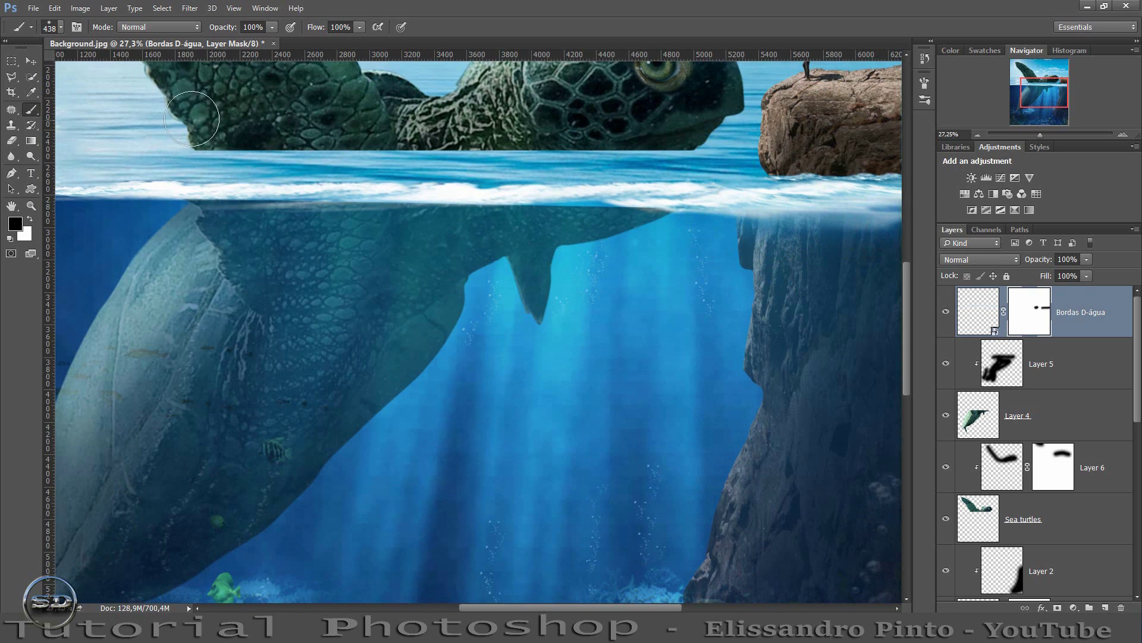
pyautogui.click(31, 60)
pyautogui.moveTo(485, 211); pyautogui.dragTo(492, 232)
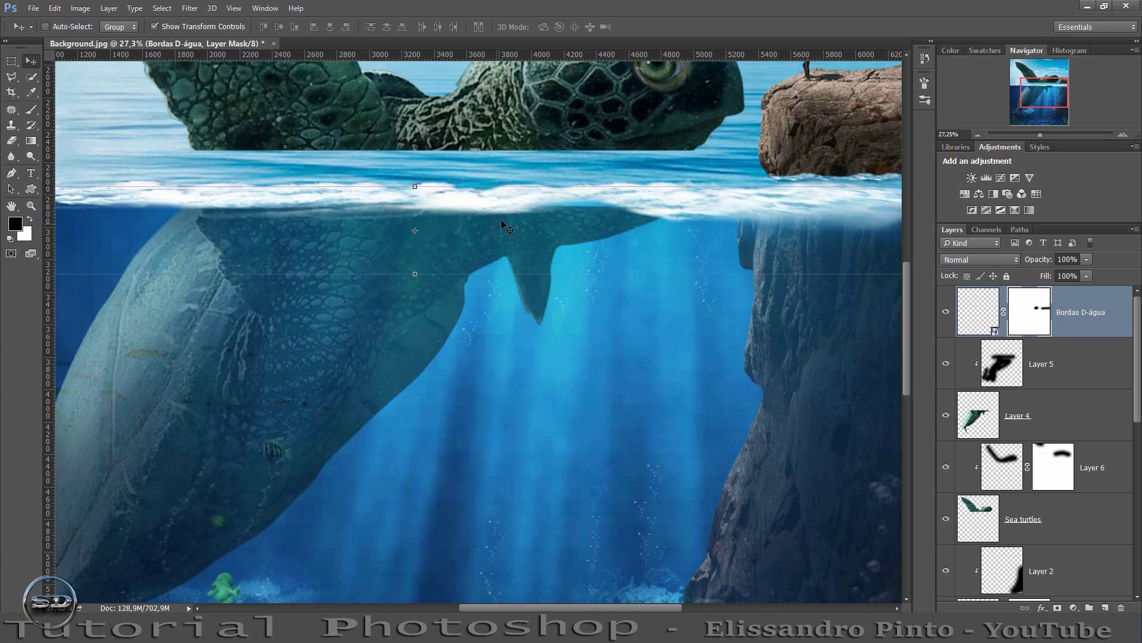
pyautogui.moveTo(1032, 102); pyautogui.dragTo(994, 93)
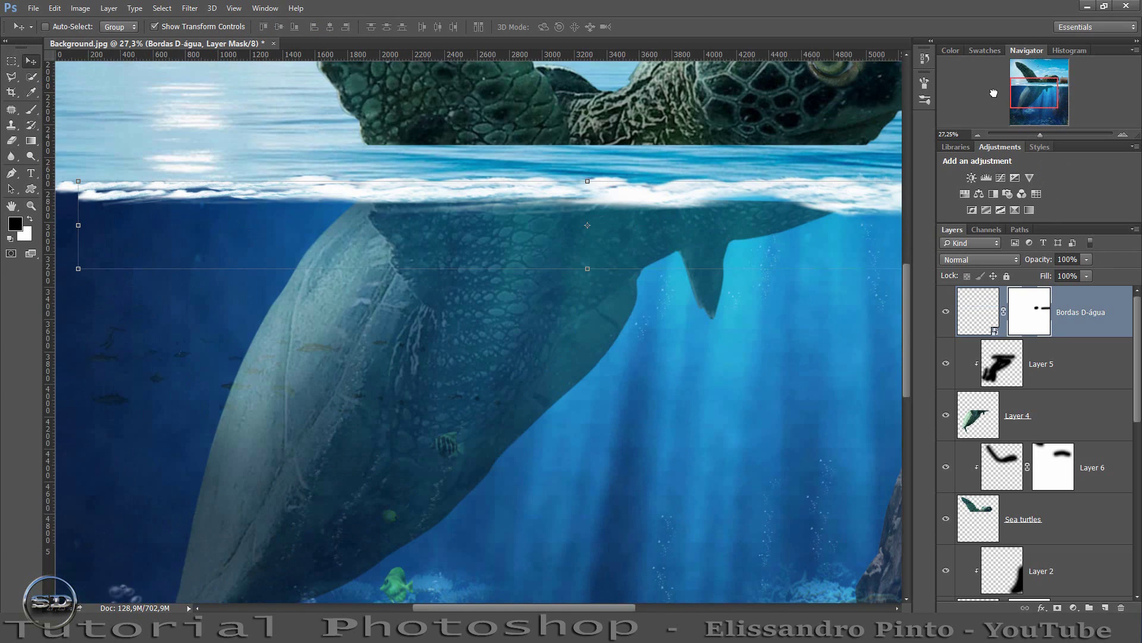
pyautogui.rightClick(154, 237)
pyautogui.click(120, 236)
# Rasterize the Bordas D-água layer and start a free transform on it.
pyautogui.rightClick(1084, 333)
pyautogui.click(824, 259)
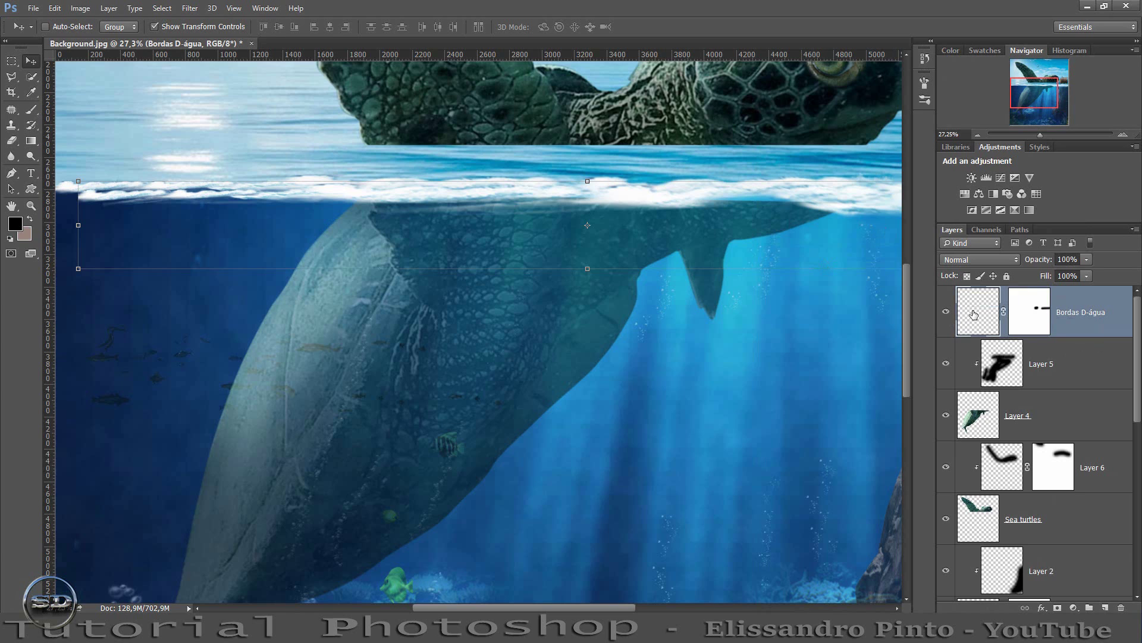
pyautogui.hotkey('ctrl', 't')
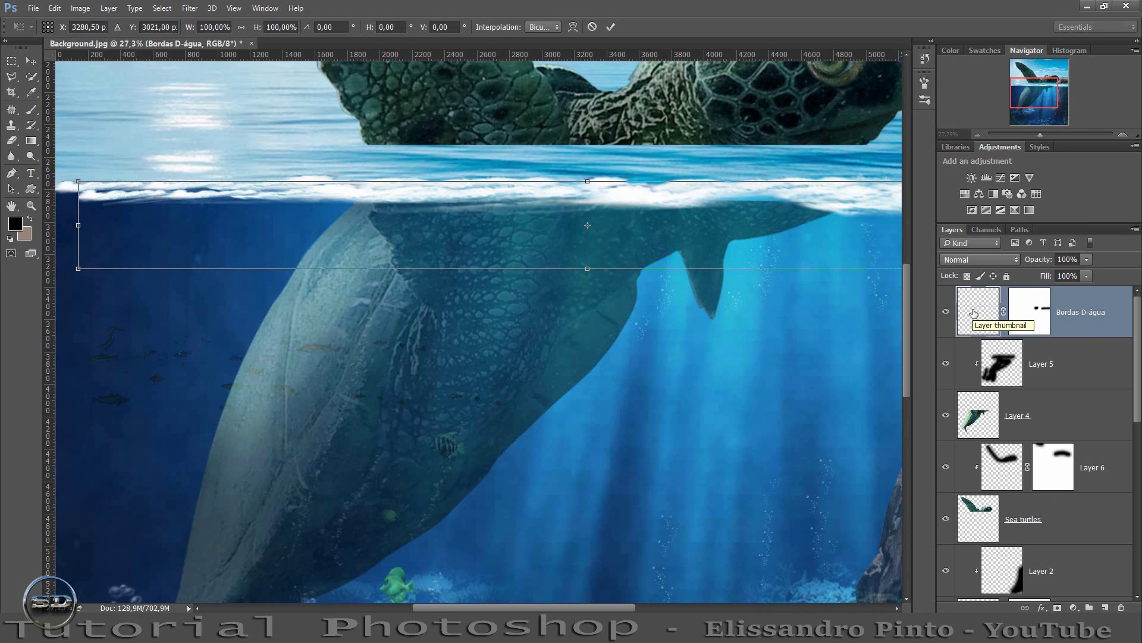
# Warp the foam band, bending its left side and curving its right end around the cliff.
pyautogui.rightClick(139, 218)
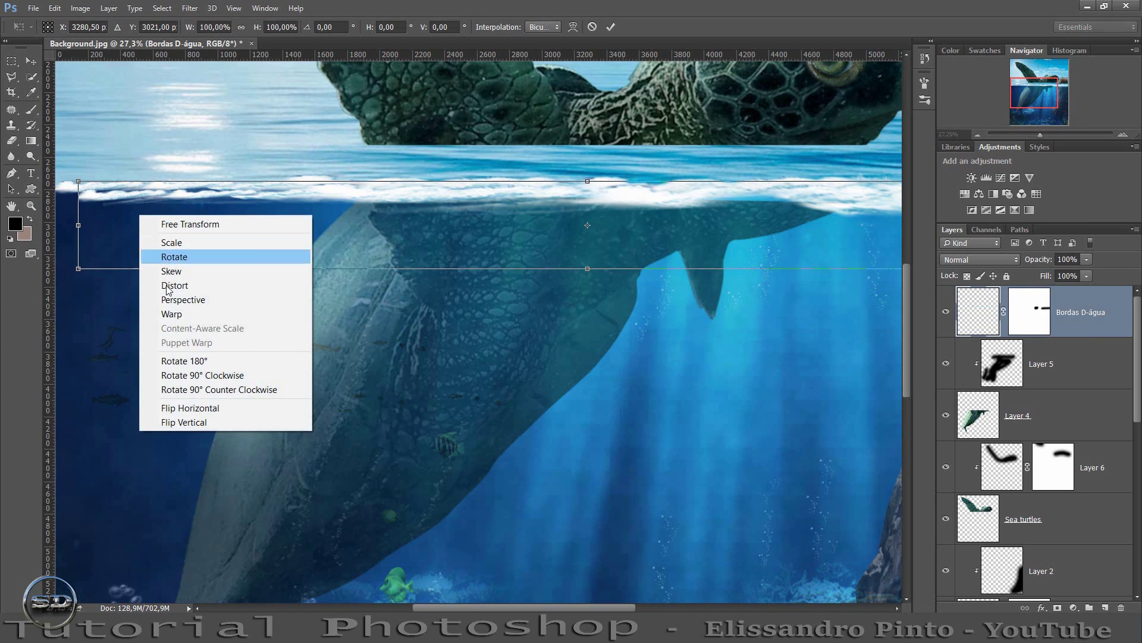
pyautogui.click(173, 308)
pyautogui.moveTo(94, 199); pyautogui.dragTo(73, 194)
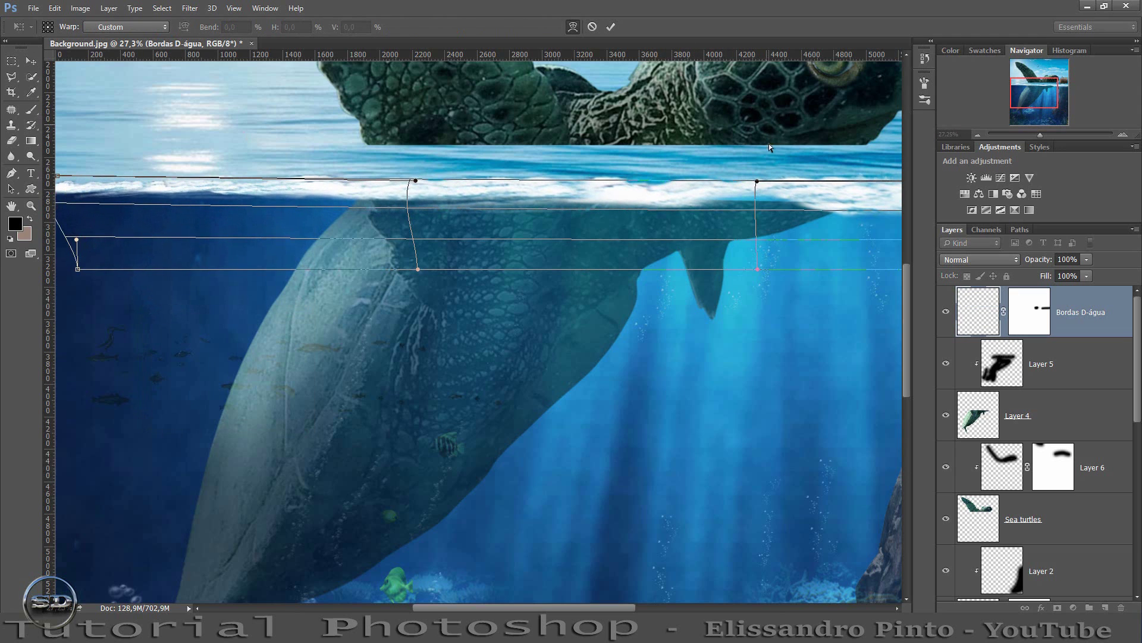
pyautogui.moveTo(772, 207); pyautogui.dragTo(843, 205)
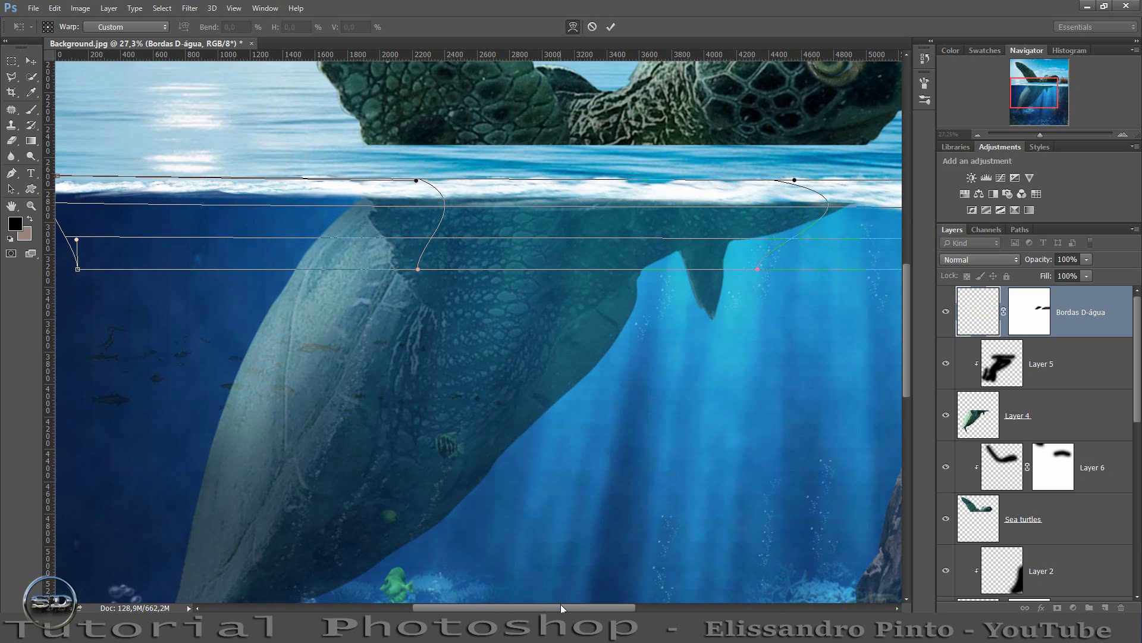
pyautogui.moveTo(566, 607); pyautogui.dragTo(662, 607)
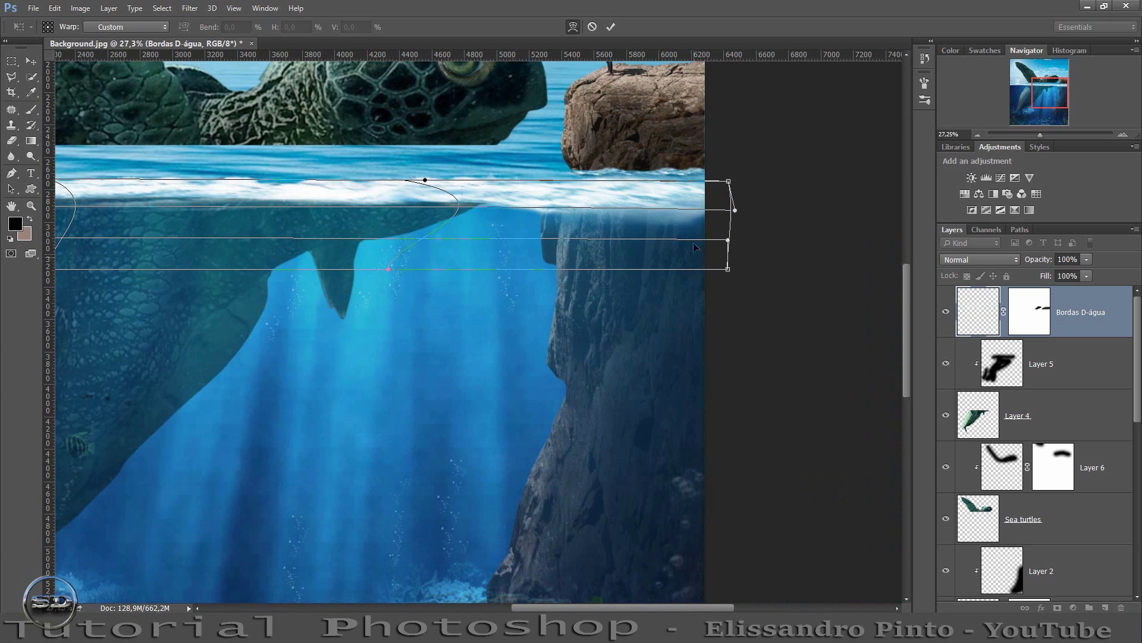
pyautogui.moveTo(696, 226); pyautogui.dragTo(730, 241)
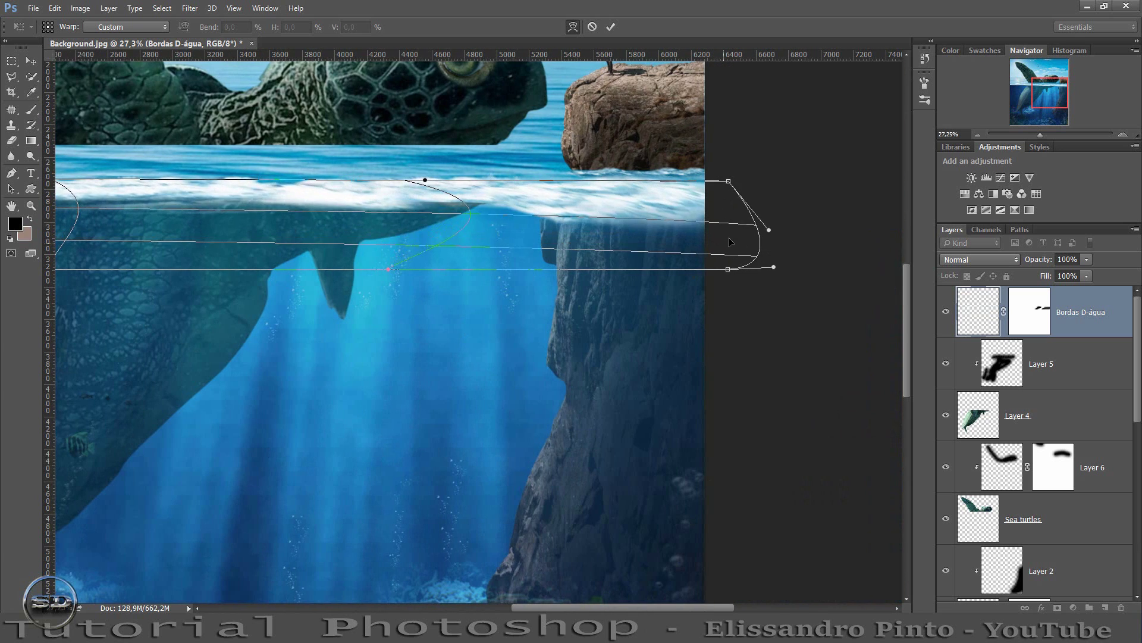
pyautogui.click(611, 27)
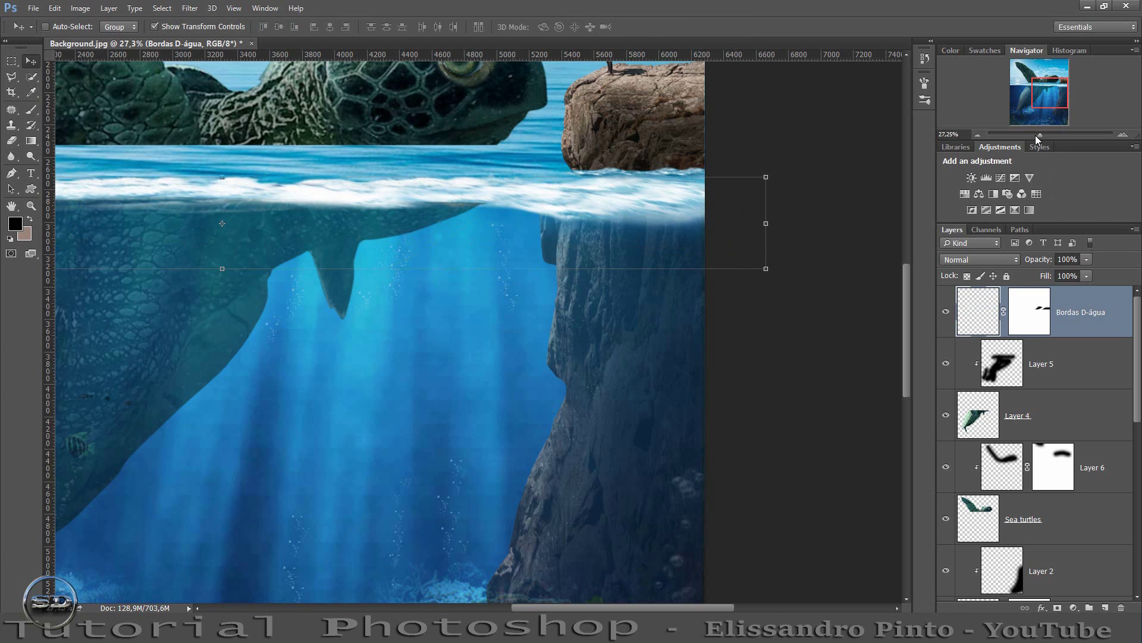
pyautogui.moveTo(1039, 135); pyautogui.dragTo(1036, 134)
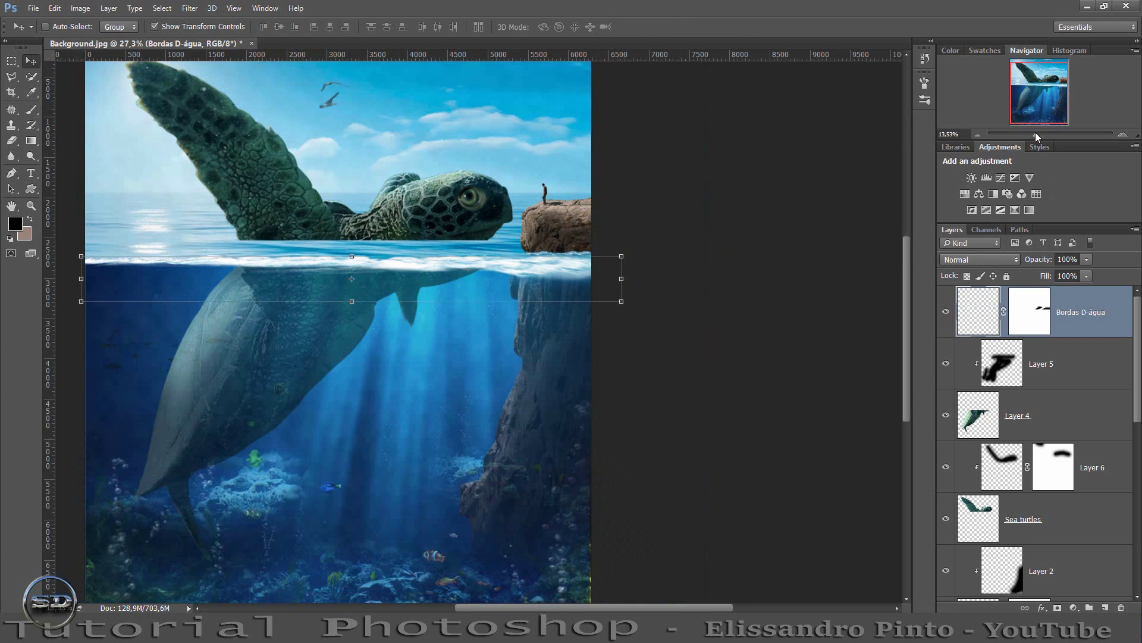
pyautogui.click(34, 112)
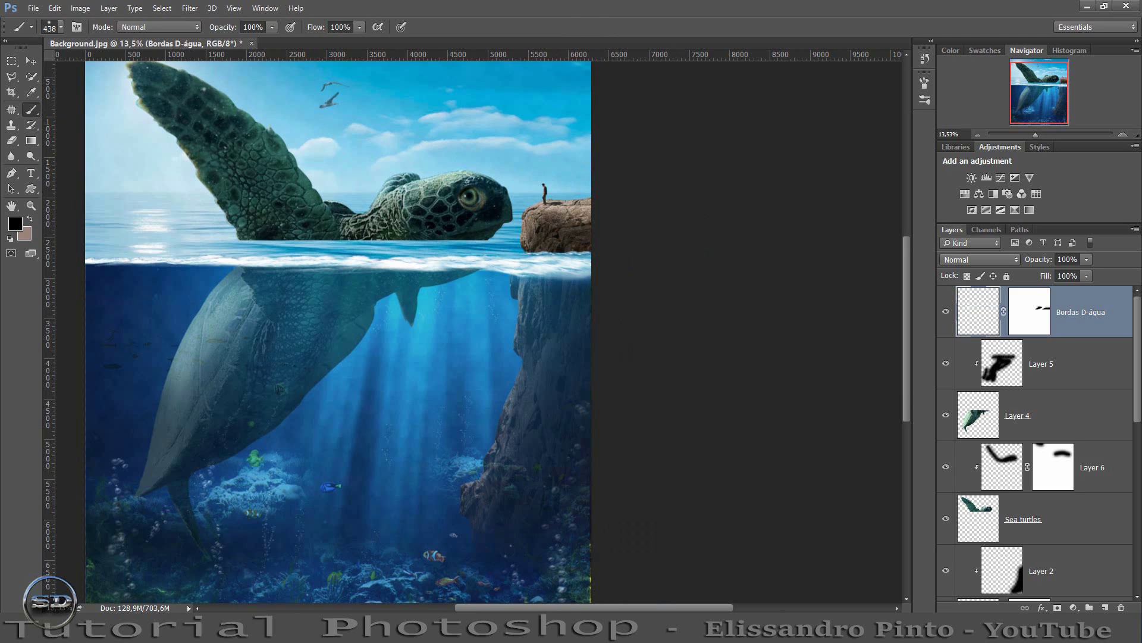
# Place the long_wave image at the turtle's neck and stretch it with height matched to width.
pyautogui.moveTo(334, 241); pyautogui.dragTo(336, 244)
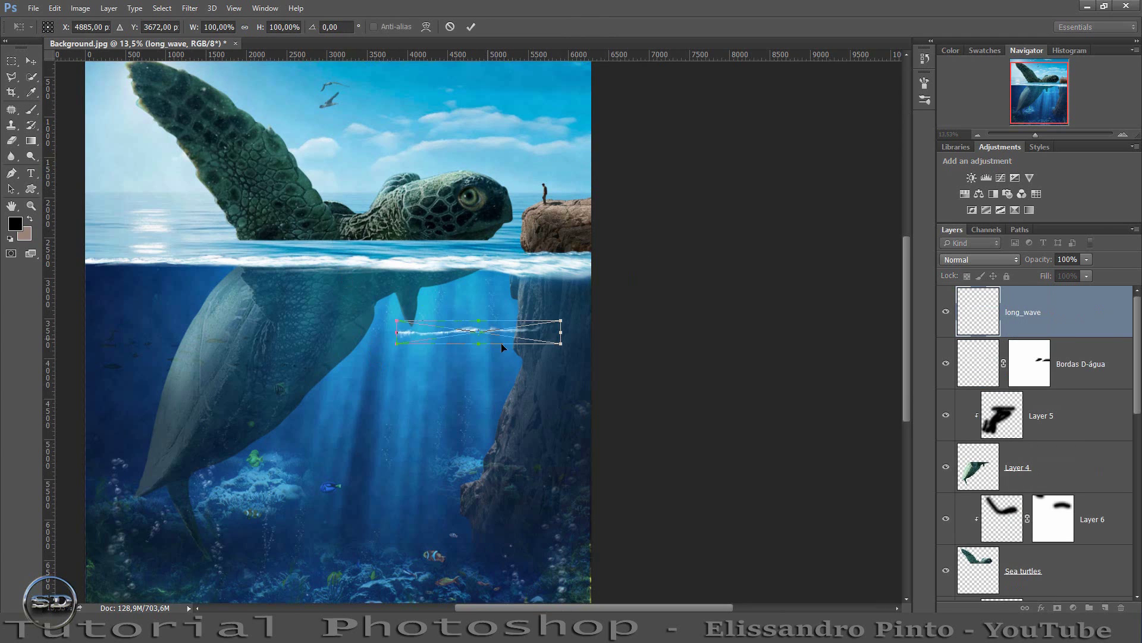
pyautogui.moveTo(520, 328); pyautogui.dragTo(378, 235)
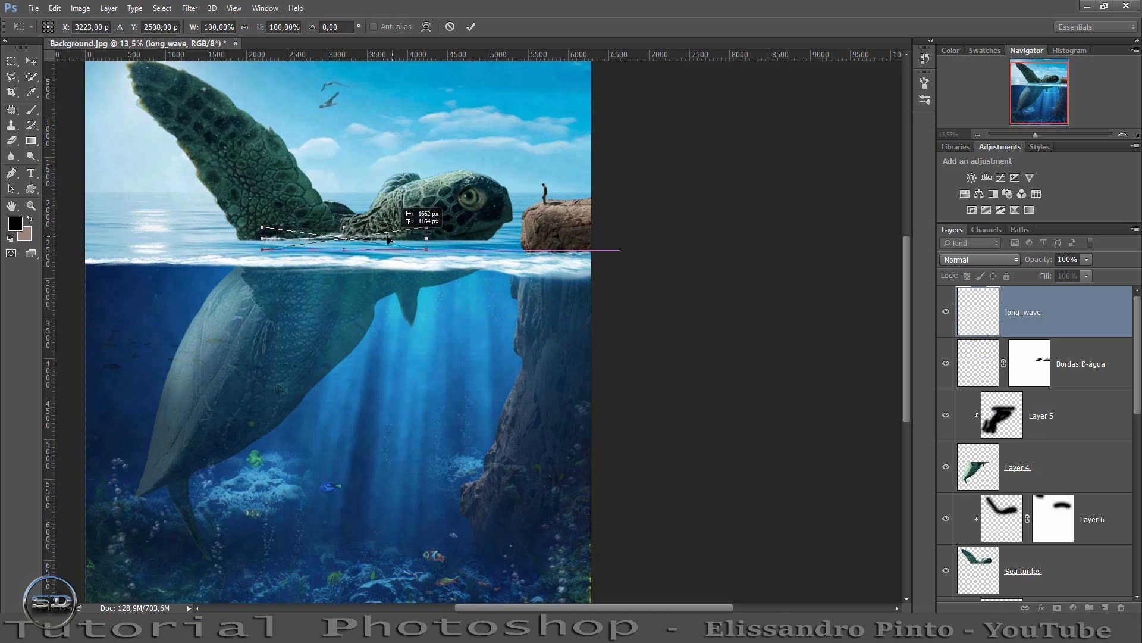
pyautogui.moveTo(1035, 137); pyautogui.dragTo(1039, 135)
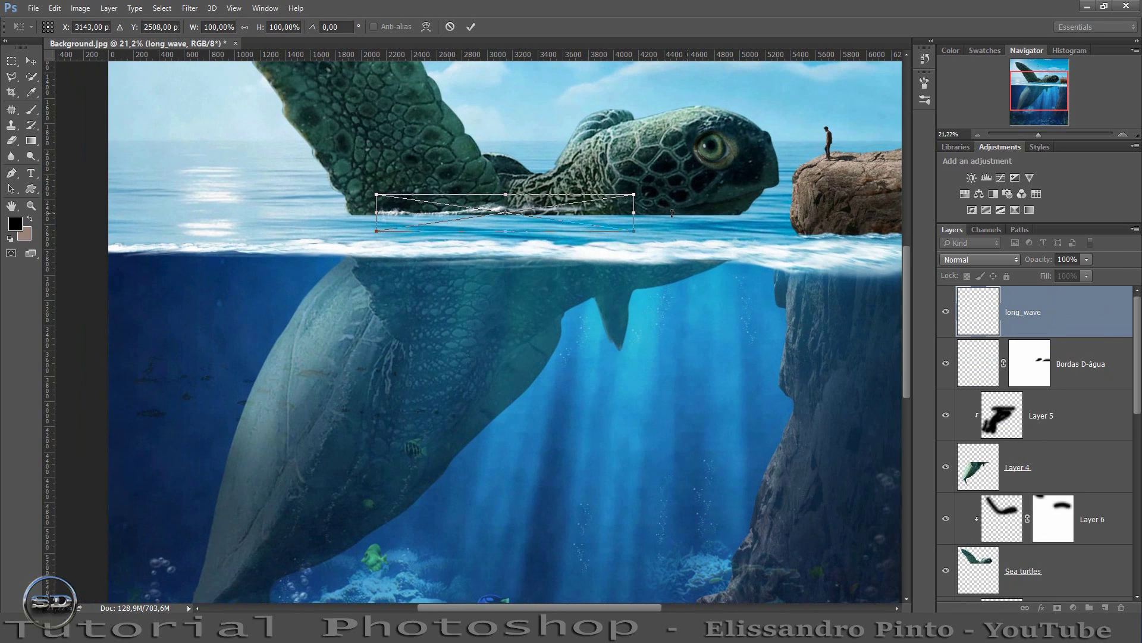
pyautogui.moveTo(635, 212); pyautogui.dragTo(798, 212)
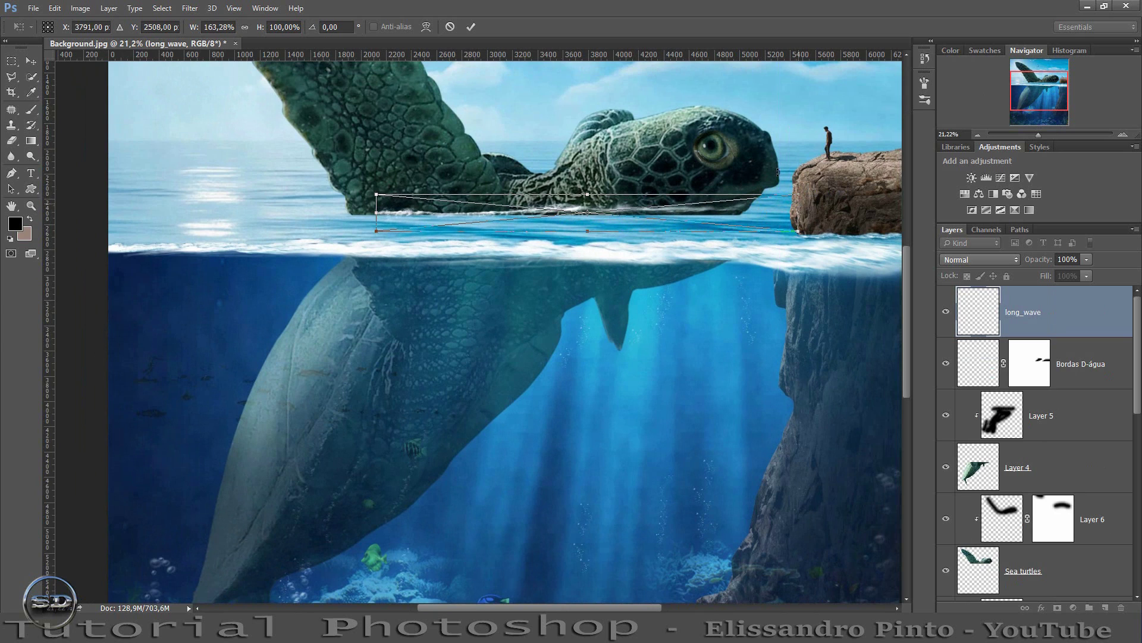
pyautogui.click(239, 30)
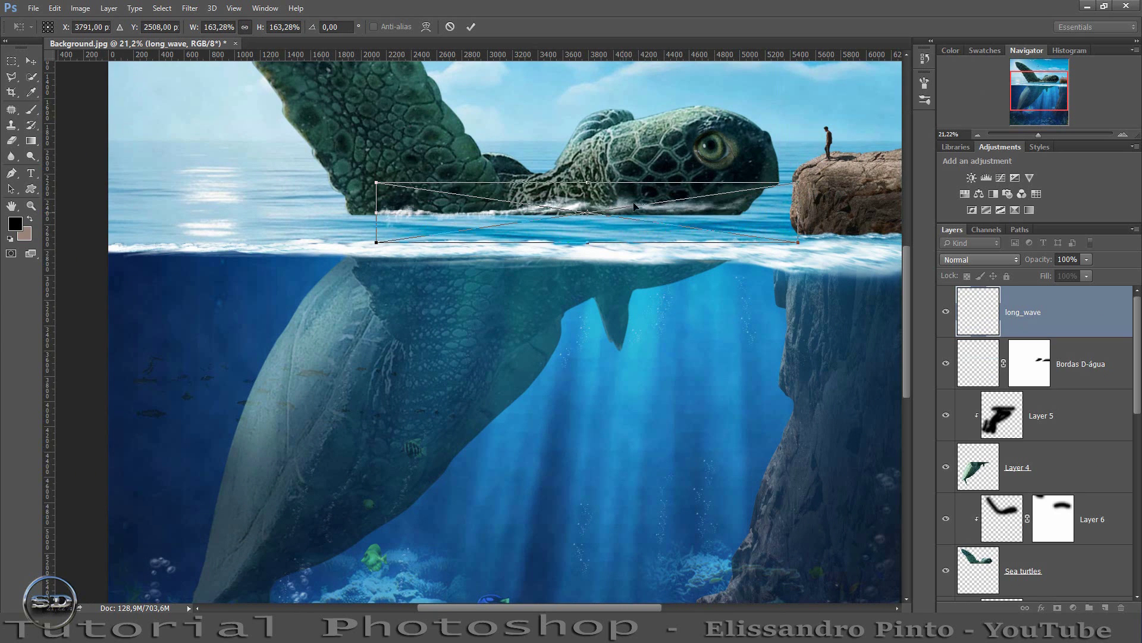
# Tilt the wave about 2.8° and stretch it along the turtle's neck.
pyautogui.moveTo(623, 158); pyautogui.dragTo(625, 159)
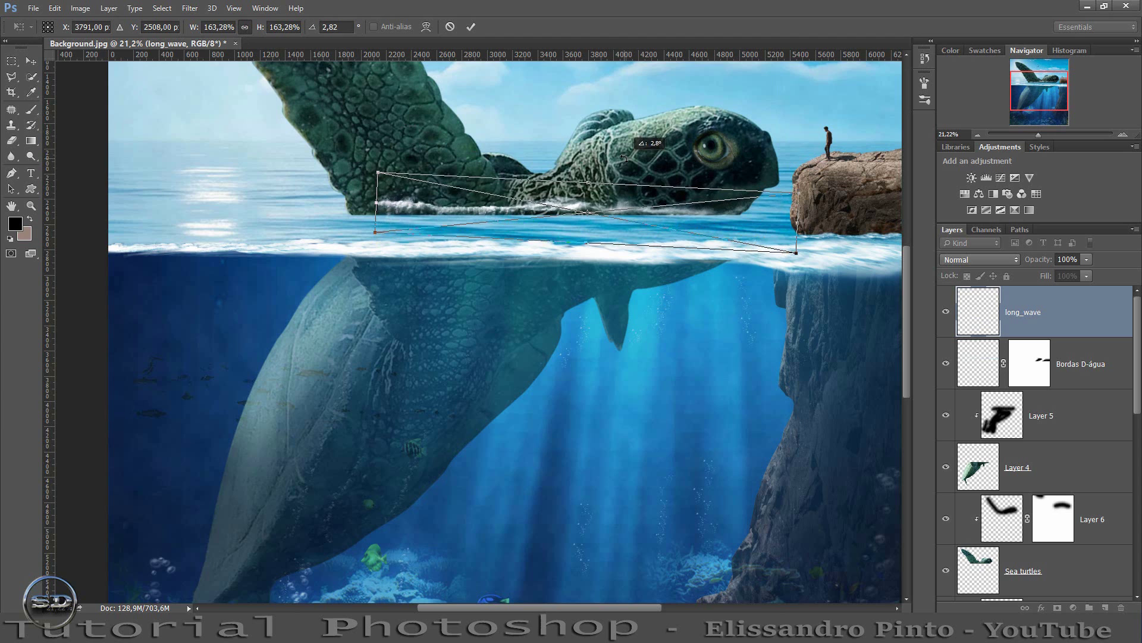
pyautogui.moveTo(577, 204); pyautogui.dragTo(553, 211)
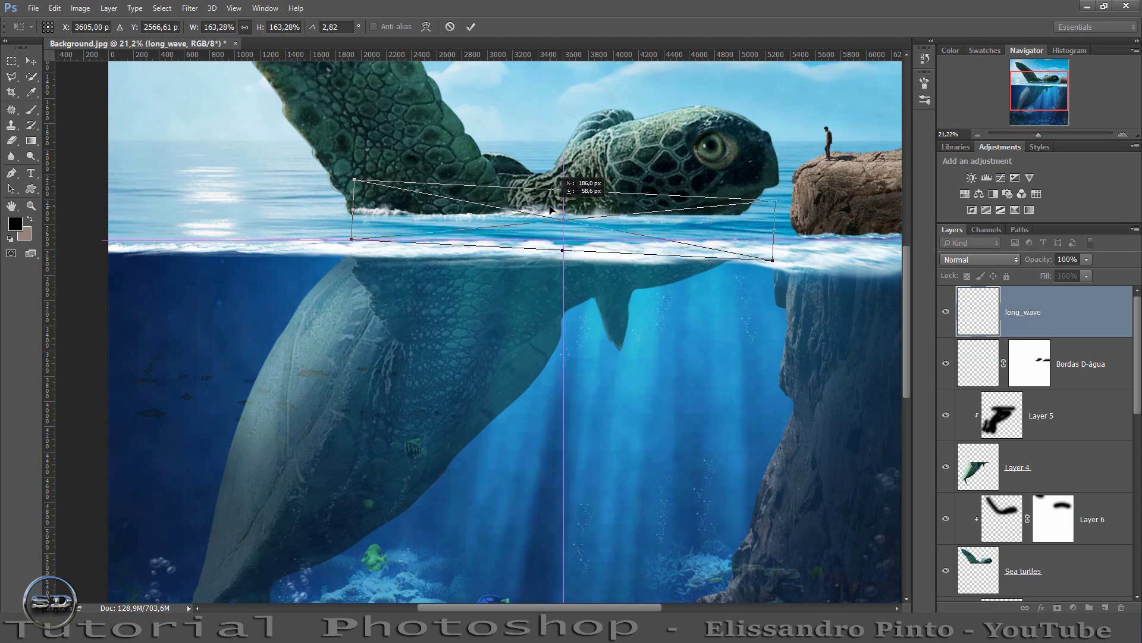
pyautogui.moveTo(679, 223); pyautogui.dragTo(716, 219)
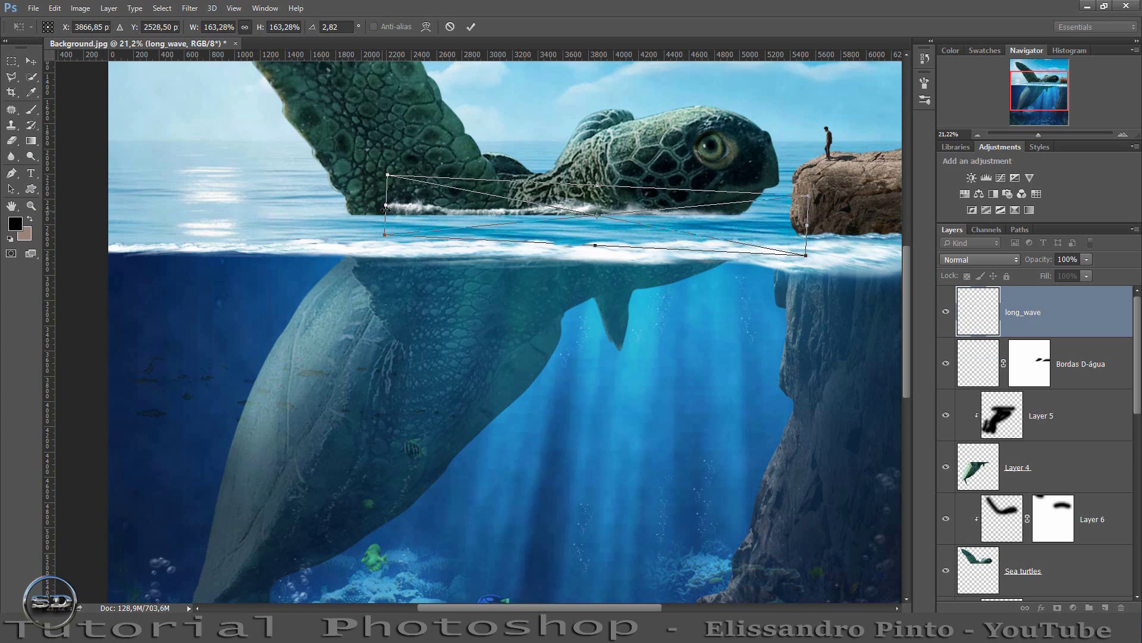
pyautogui.moveTo(383, 206); pyautogui.dragTo(345, 203)
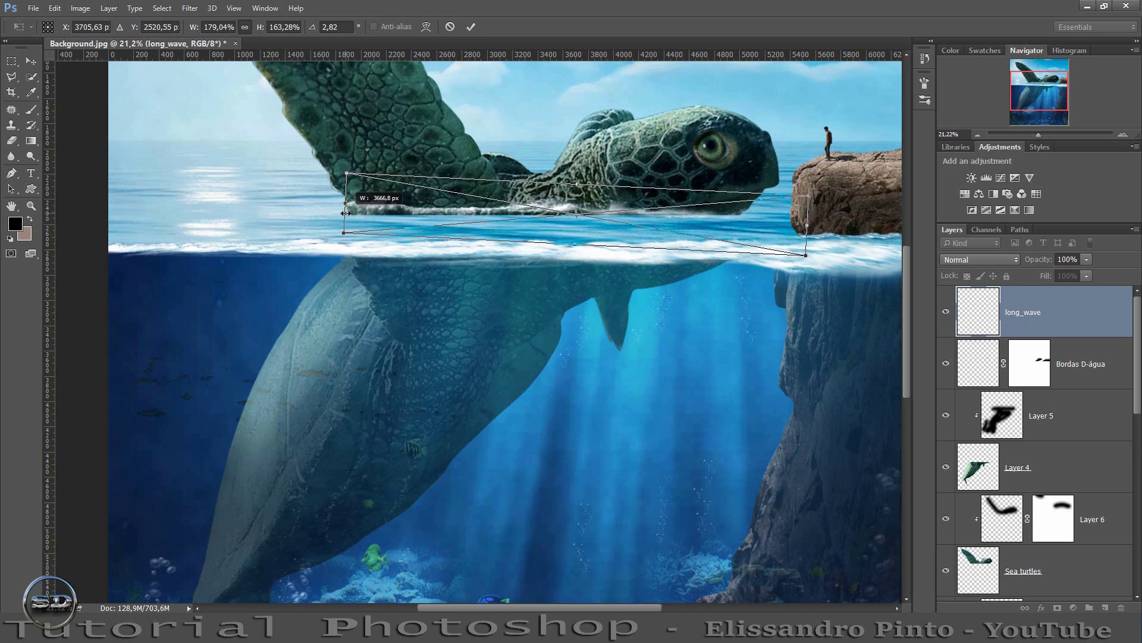
pyautogui.rightClick(446, 202)
pyautogui.click(478, 315)
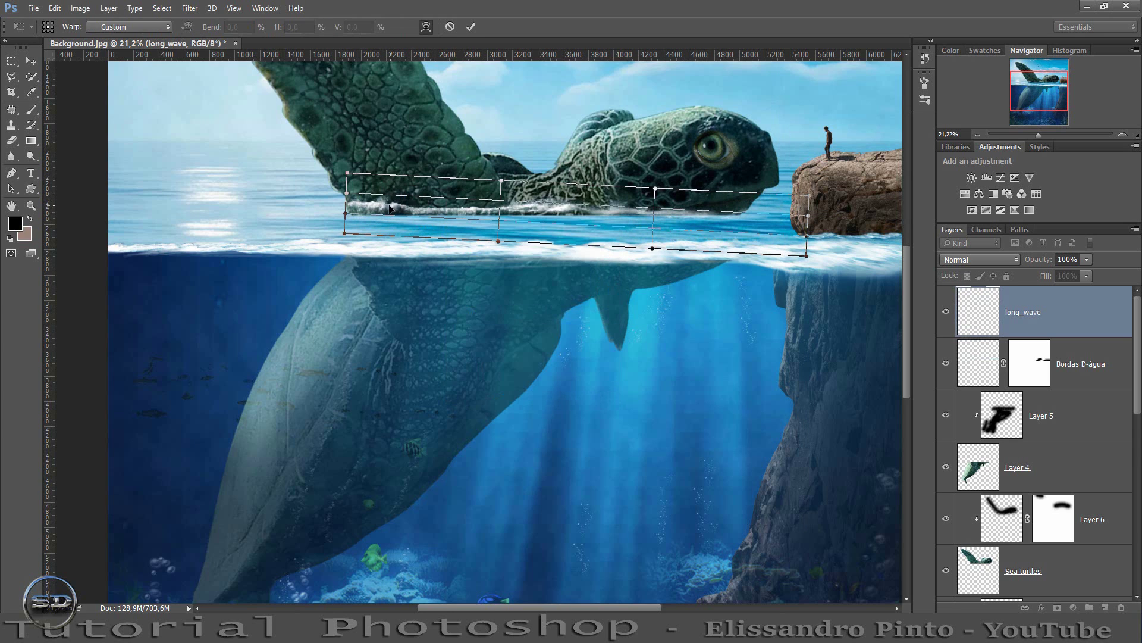
# Warp the long_wave splash, lowering its left part and raising its right, to hug the turtle's neck.
pyautogui.moveTo(390, 207); pyautogui.dragTo(389, 216)
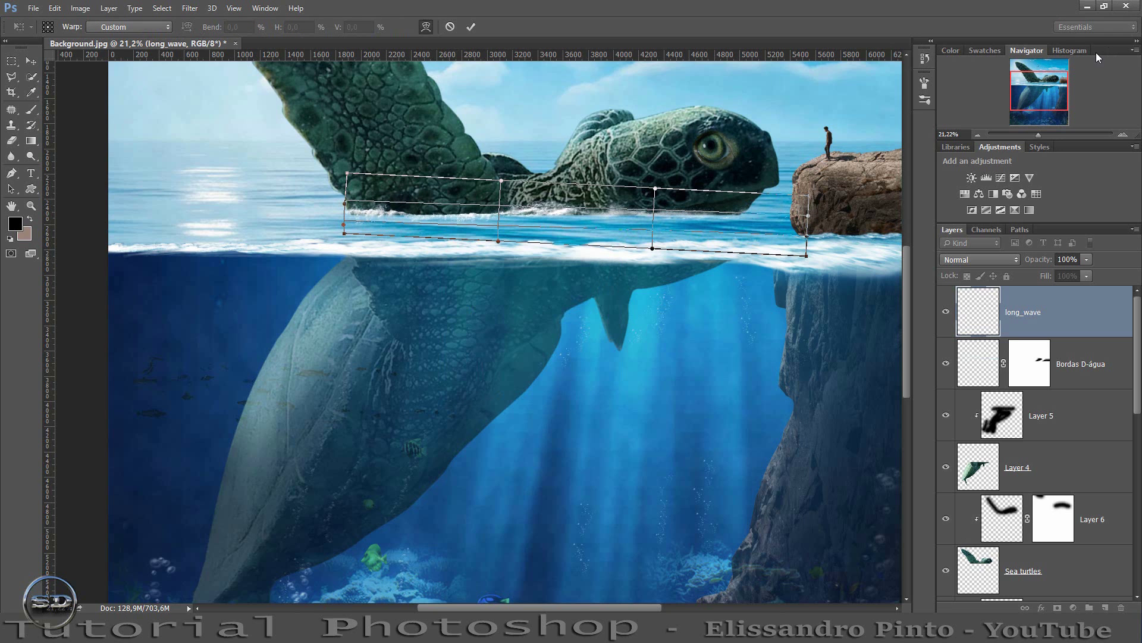
pyautogui.moveTo(1039, 135); pyautogui.dragTo(1044, 136)
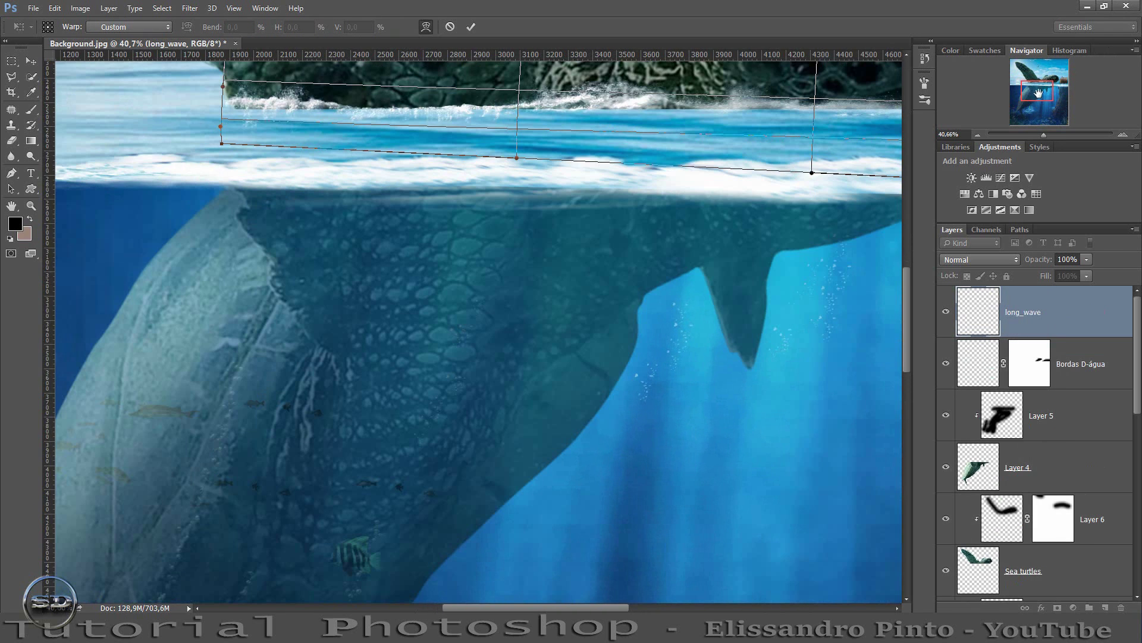
pyautogui.moveTo(1037, 90)
pyautogui.mouseDown()
pyautogui.moveTo(1049, 88)
pyautogui.moveTo(1040, 84)
pyautogui.mouseUp()
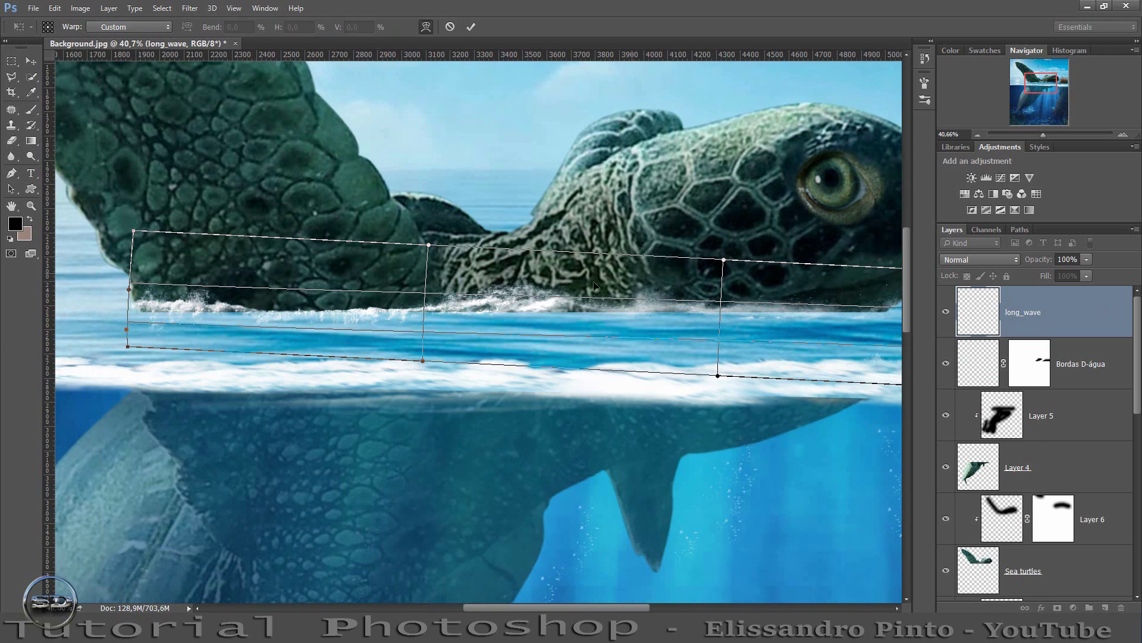
pyautogui.rightClick(583, 292)
pyautogui.click(584, 319)
pyautogui.moveTo(584, 319); pyautogui.dragTo(587, 313)
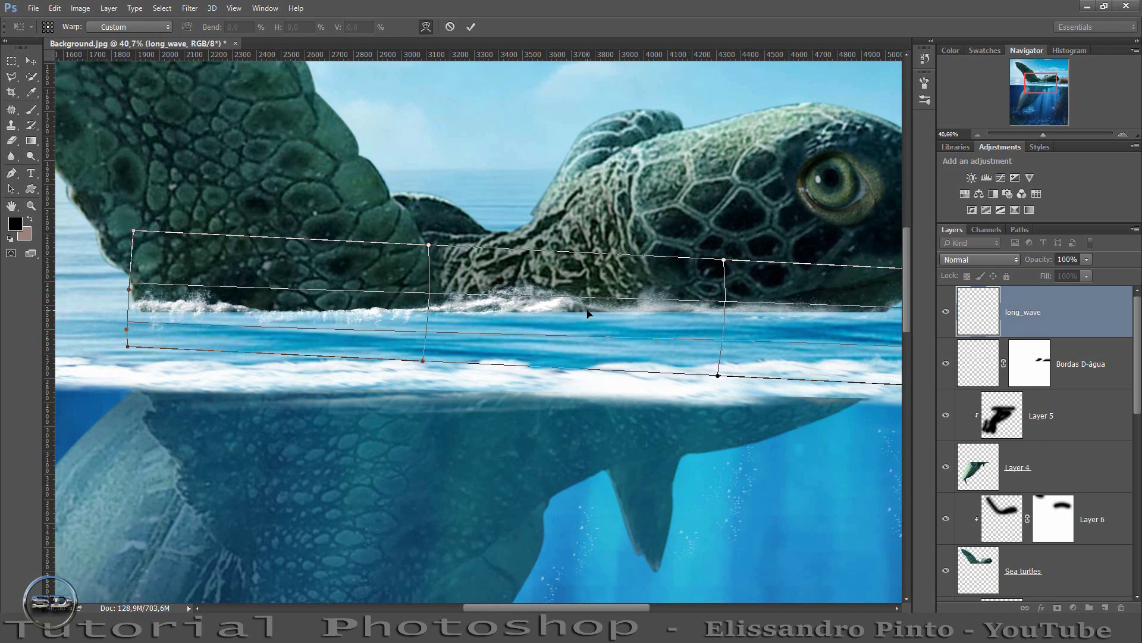
pyautogui.moveTo(860, 334); pyautogui.dragTo(861, 323)
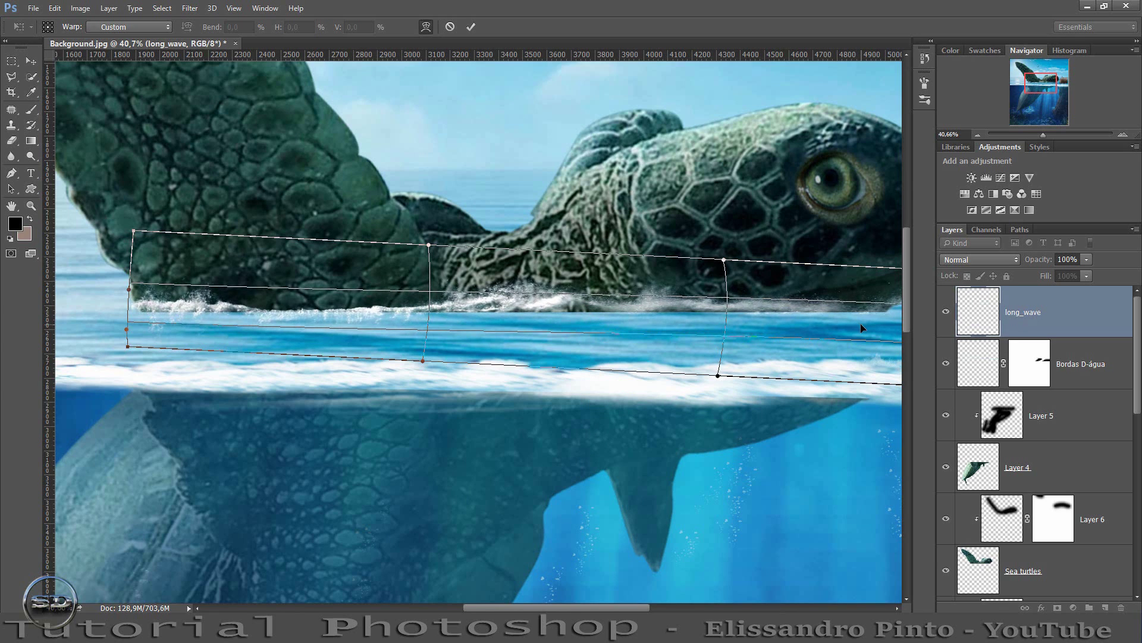
pyautogui.moveTo(652, 309); pyautogui.dragTo(681, 313)
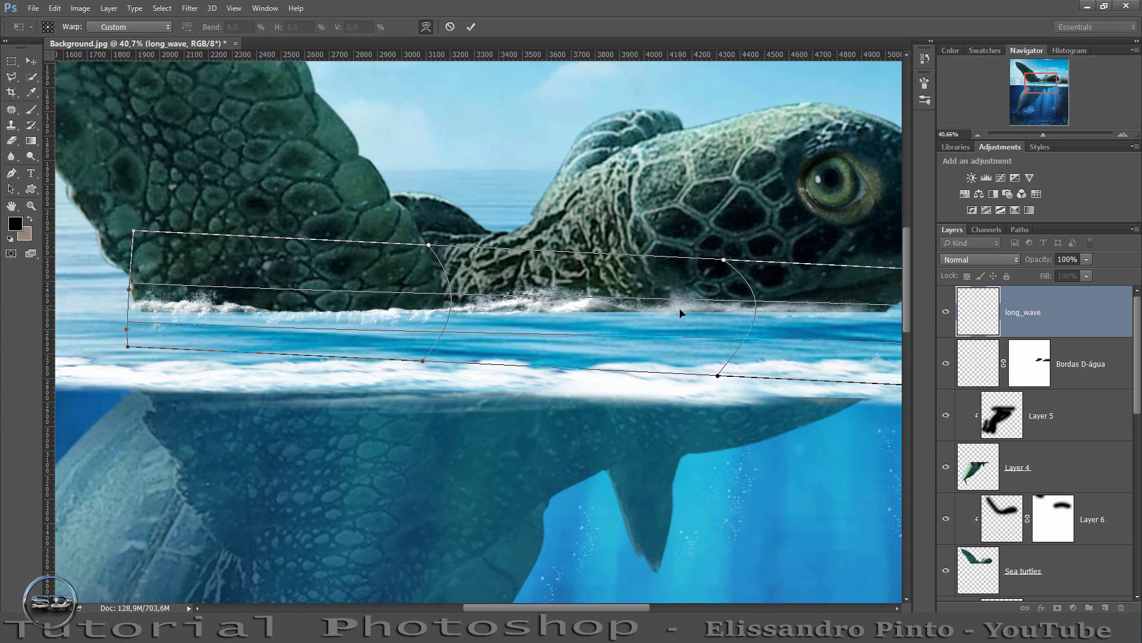
pyautogui.moveTo(137, 313); pyautogui.dragTo(141, 317)
pyautogui.click(474, 24)
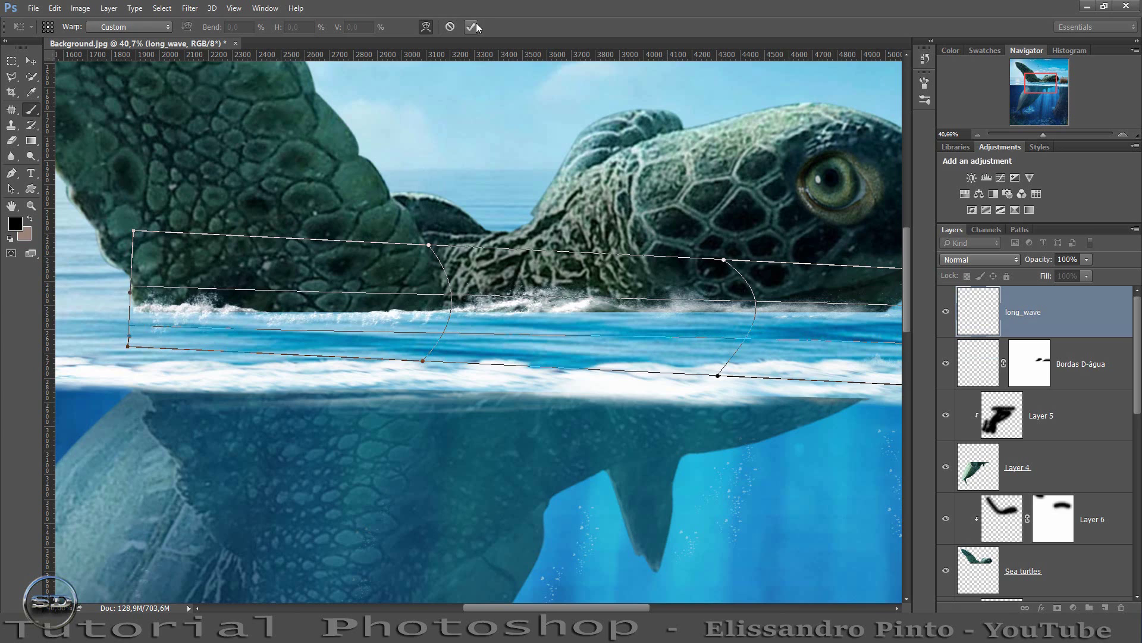
# Blur the turtle's edge along the wave at 71% strength, then toggle long_wave to compare.
pyautogui.click(972, 568)
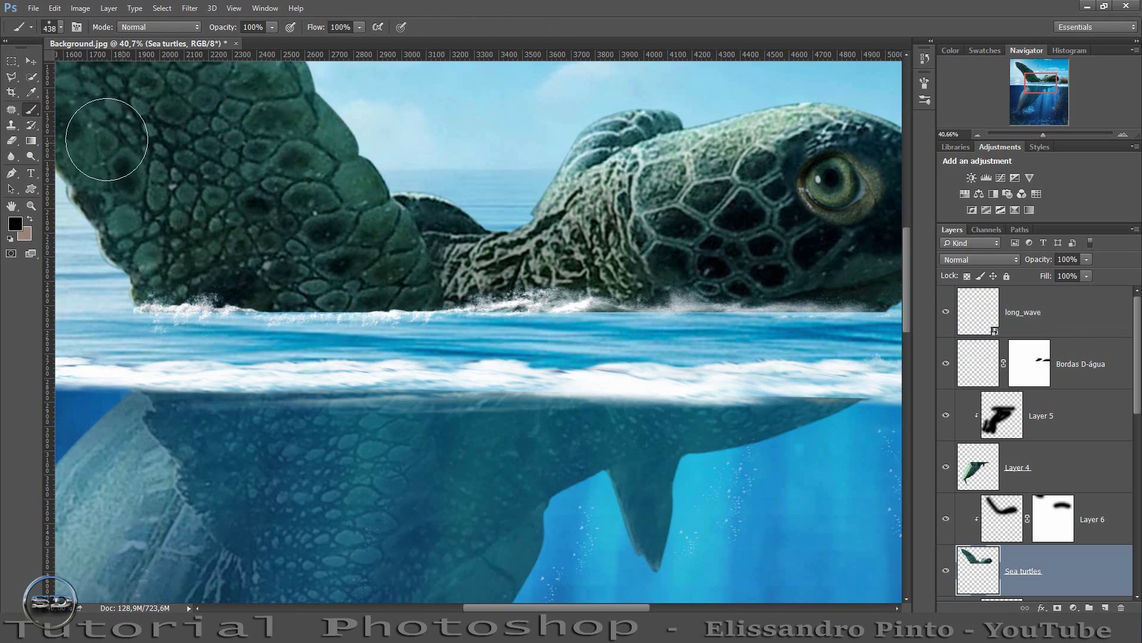
pyautogui.click(11, 156)
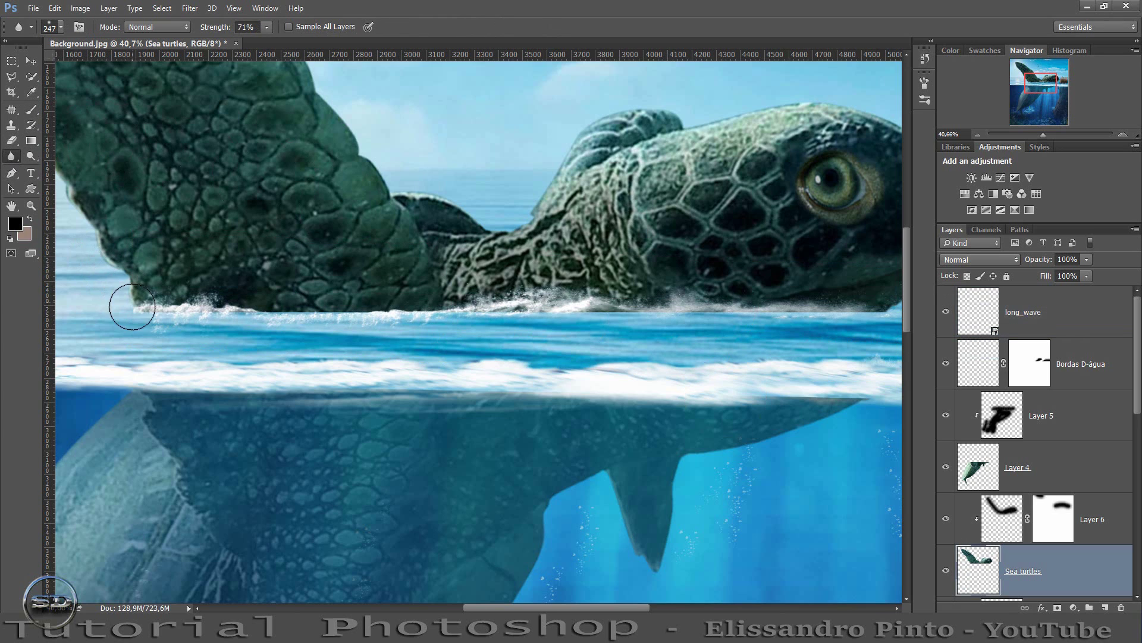
pyautogui.moveTo(395, 319)
pyautogui.mouseDown()
pyautogui.moveTo(327, 314)
pyautogui.moveTo(842, 320)
pyautogui.moveTo(732, 307)
pyautogui.moveTo(880, 307)
pyautogui.moveTo(279, 310)
pyautogui.moveTo(115, 272)
pyautogui.moveTo(34, 294)
pyautogui.moveTo(873, 291)
pyautogui.moveTo(844, 311)
pyautogui.moveTo(130, 295)
pyautogui.moveTo(223, 311)
pyautogui.mouseUp()
pyautogui.click(977, 316)
pyautogui.click(945, 312)
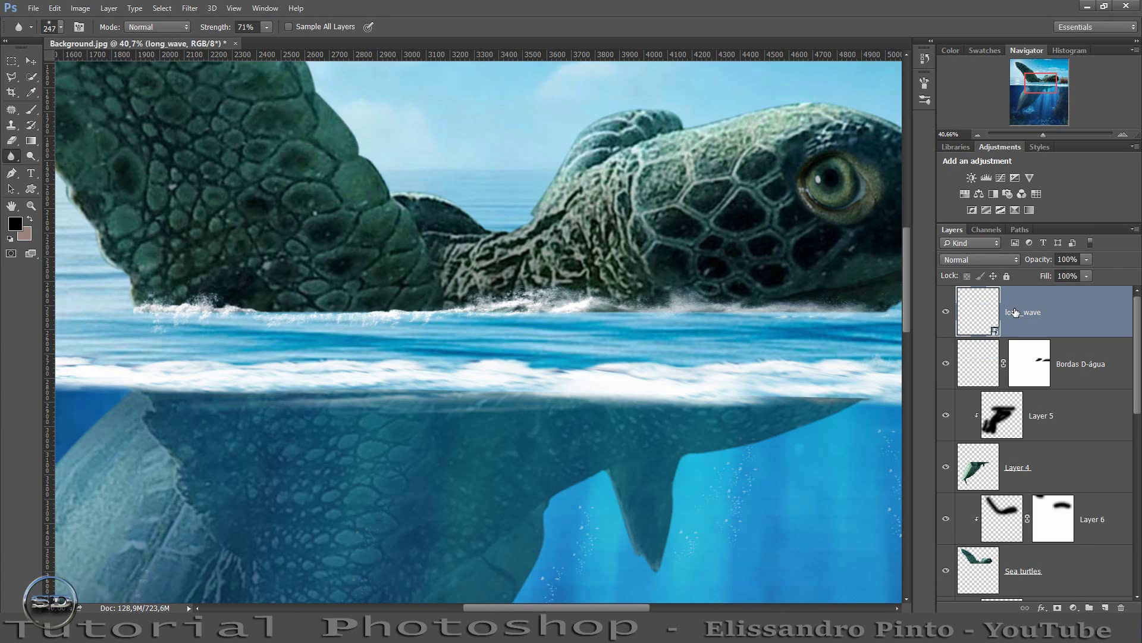
# Duplicate the long_wave layer, flip the copy vertically and shift it slightly left.
pyautogui.hotkey('ctrl', 'j')
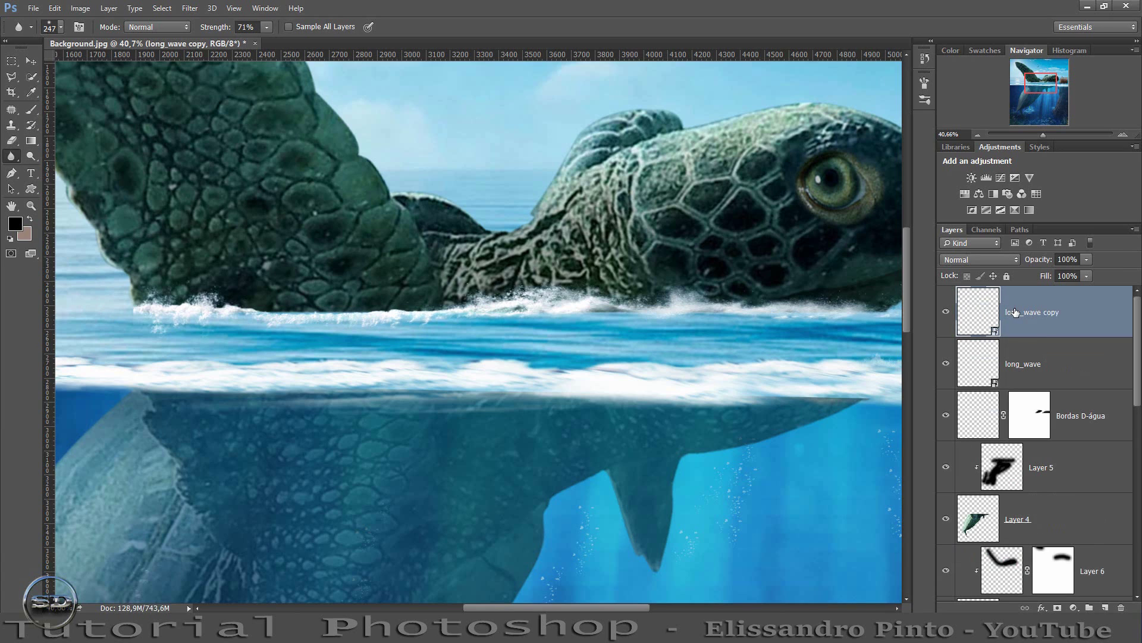
pyautogui.hotkey('ctrl', 't')
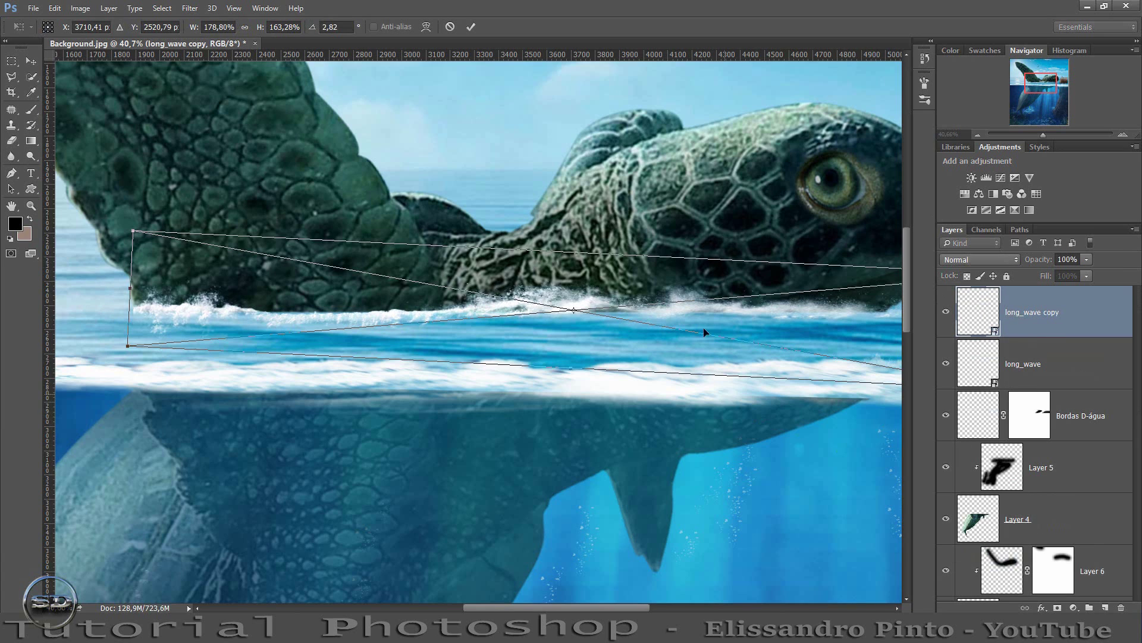
pyautogui.rightClick(624, 346)
pyautogui.click(691, 536)
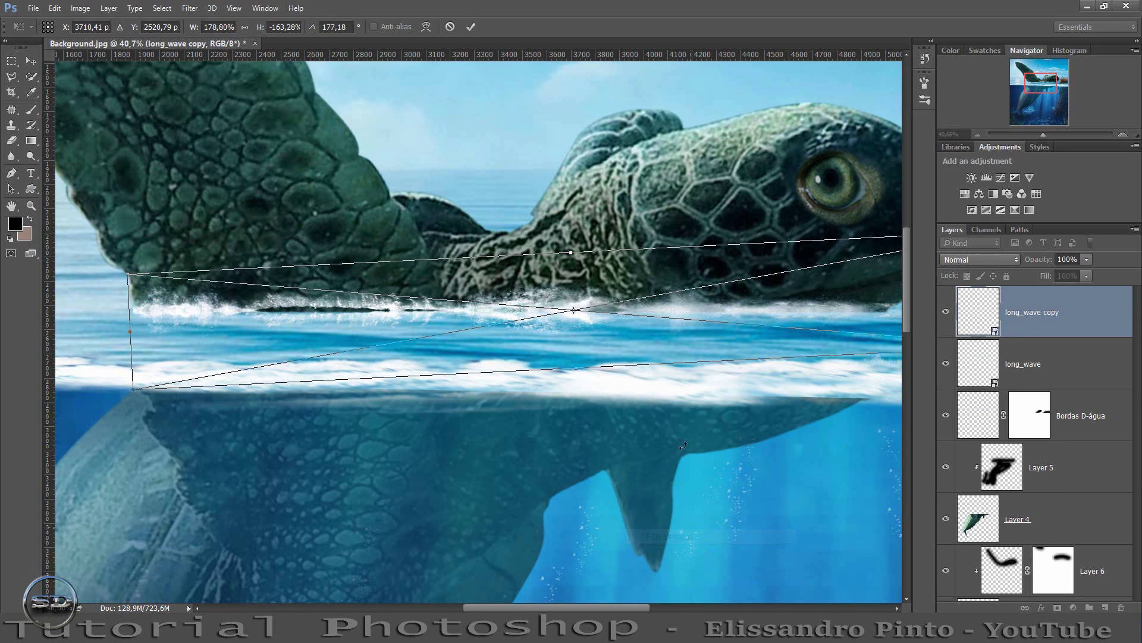
pyautogui.moveTo(521, 328); pyautogui.dragTo(425, 322)
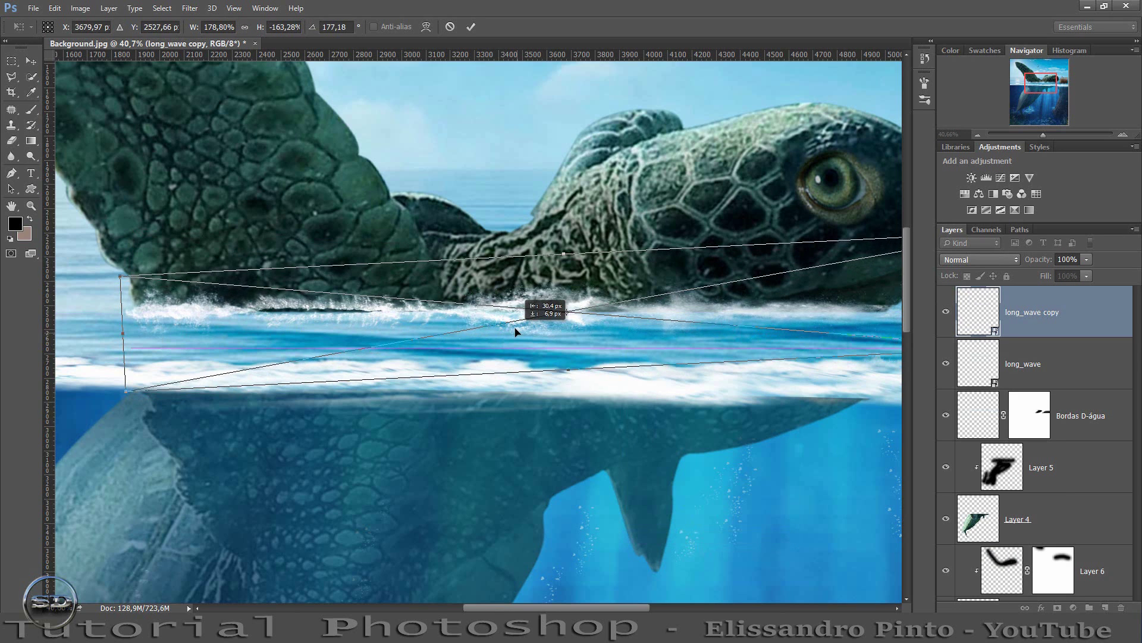
# Warp the flipped wave copy so its foam follows the turtle's neck toward the cliff.
pyautogui.rightClick(424, 322)
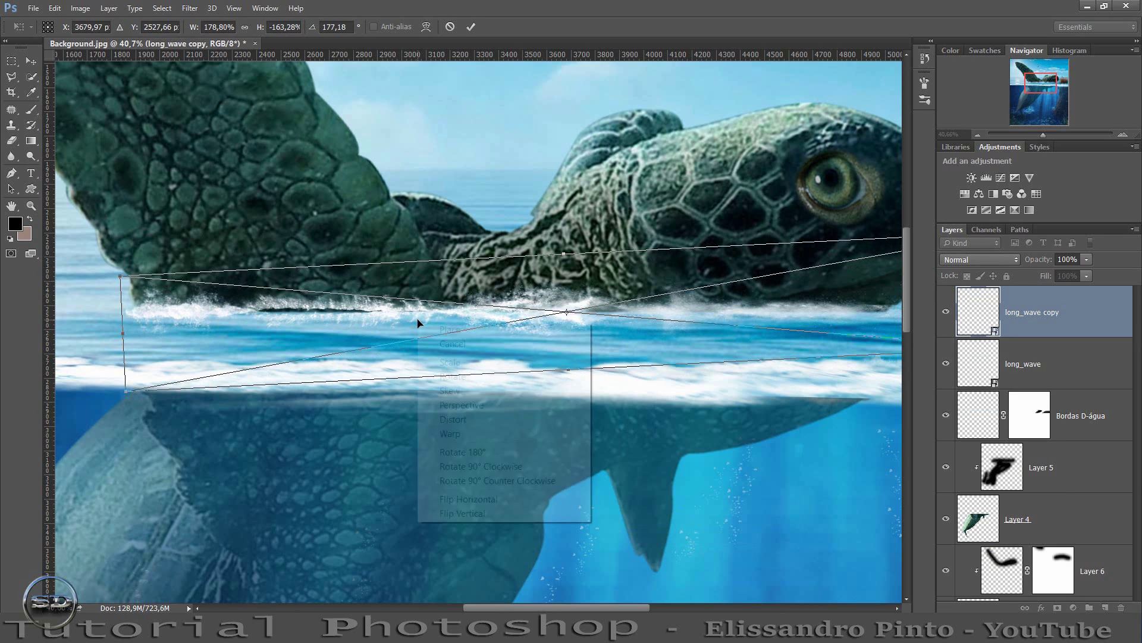
pyautogui.click(450, 434)
pyautogui.moveTo(329, 316); pyautogui.dragTo(330, 323)
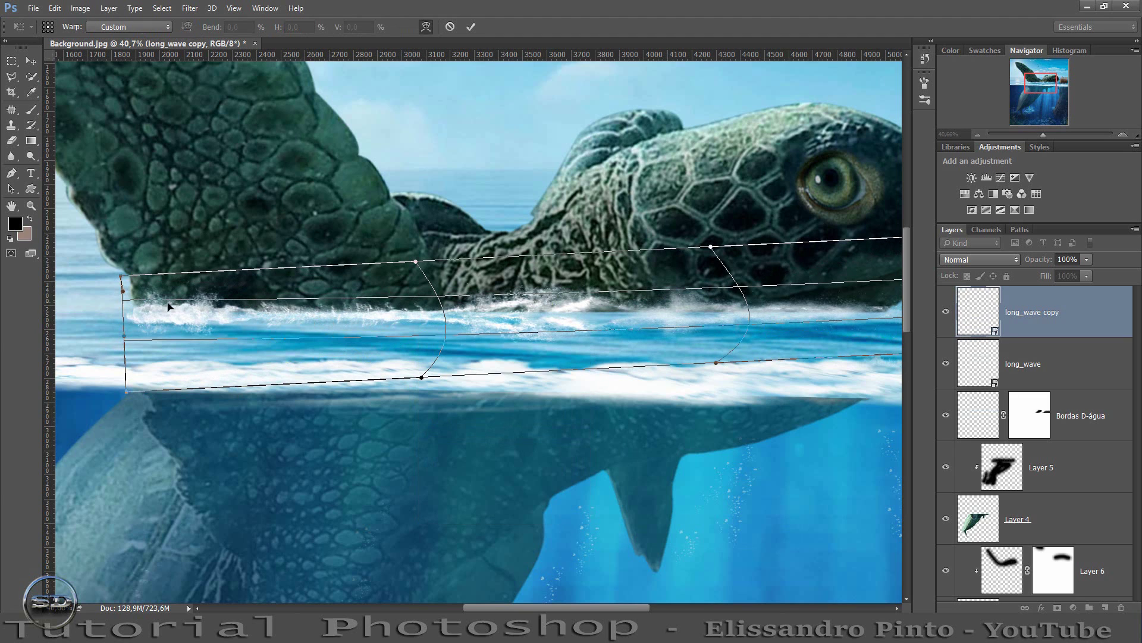
pyautogui.moveTo(168, 306); pyautogui.dragTo(153, 316)
pyautogui.moveTo(335, 322); pyautogui.dragTo(332, 324)
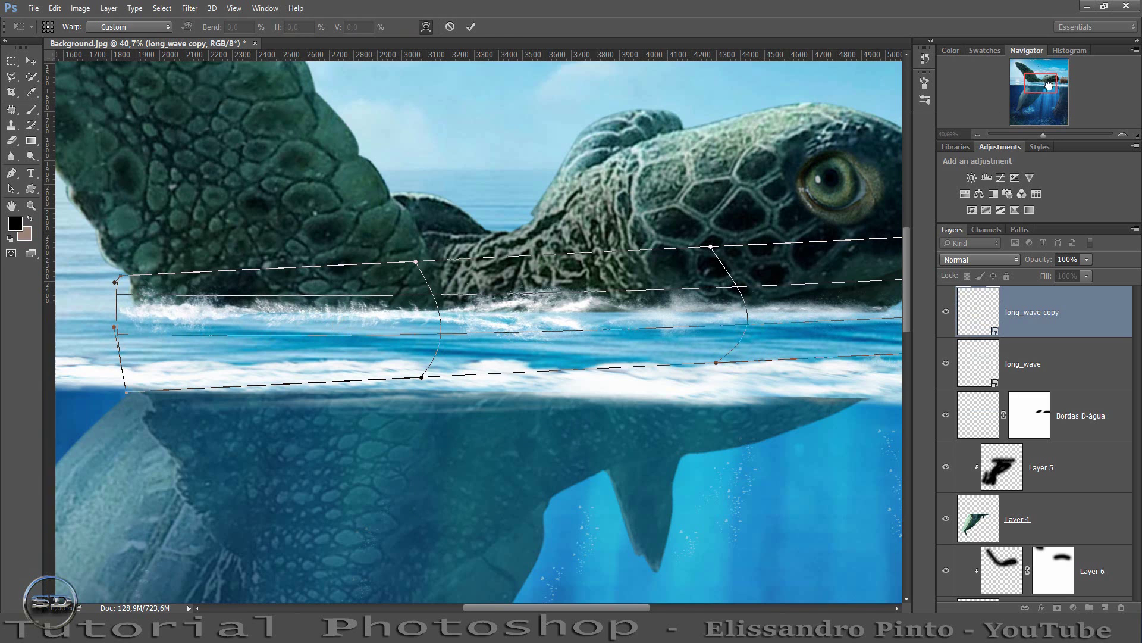
pyautogui.moveTo(1049, 73); pyautogui.dragTo(1060, 74)
pyautogui.moveTo(687, 247); pyautogui.dragTo(681, 235)
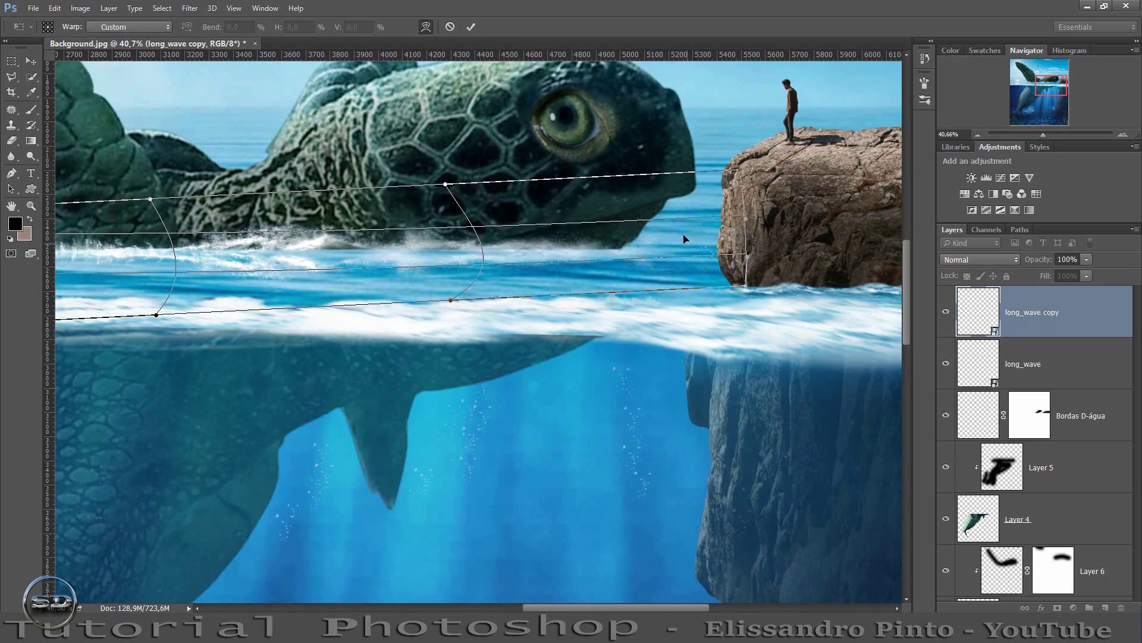
pyautogui.moveTo(351, 271); pyautogui.dragTo(352, 263)
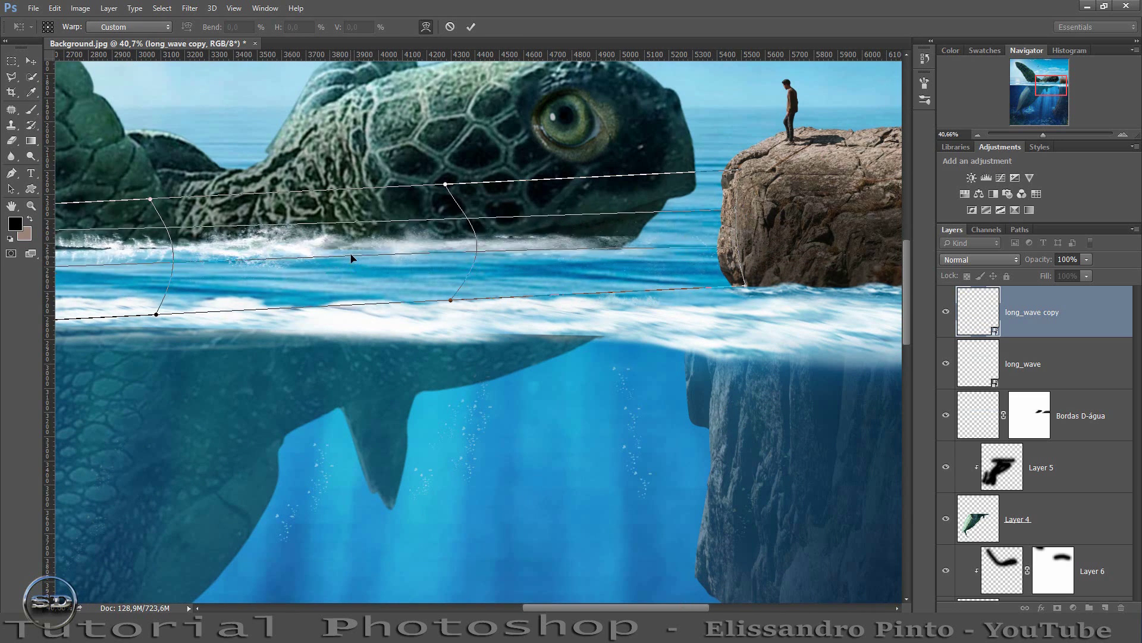
pyautogui.moveTo(669, 234); pyautogui.dragTo(669, 238)
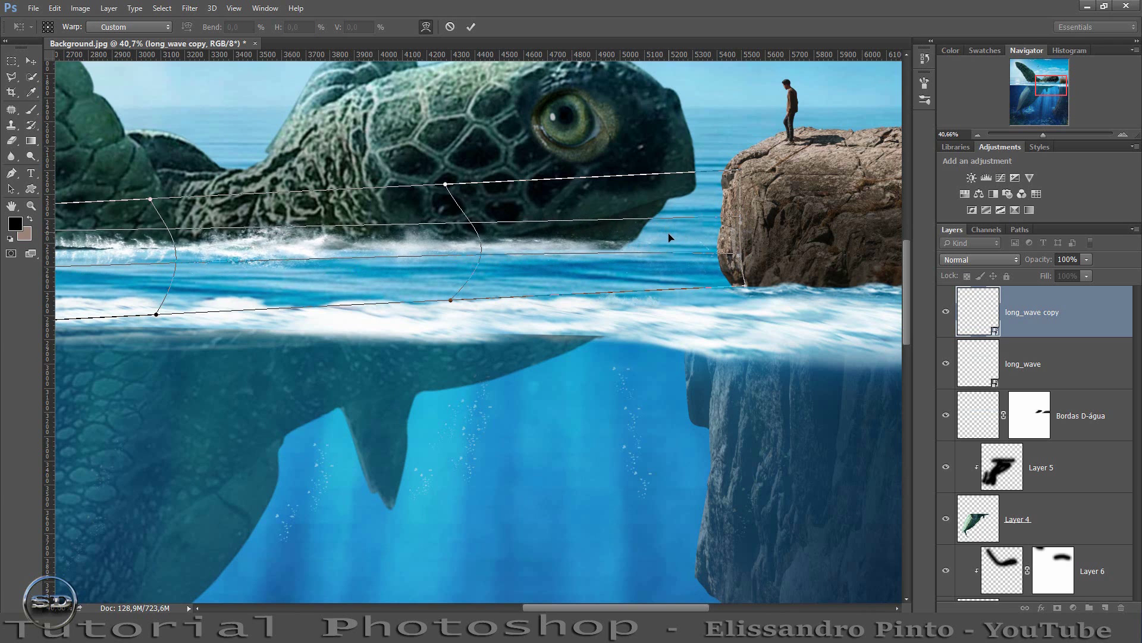
pyautogui.moveTo(1042, 90); pyautogui.dragTo(1030, 90)
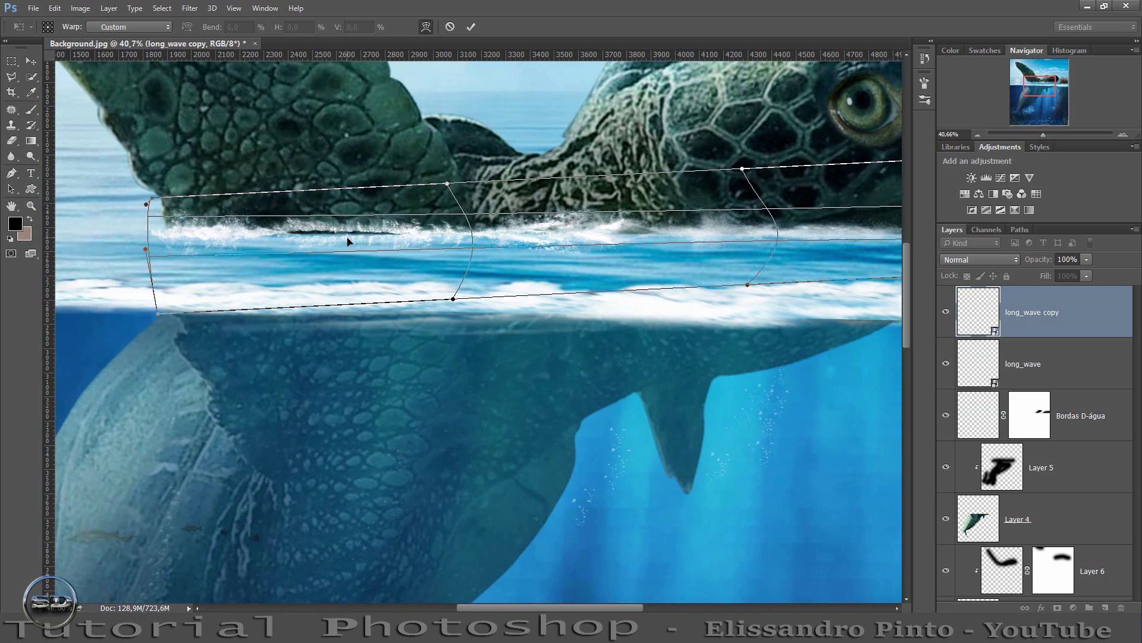
pyautogui.moveTo(348, 241); pyautogui.dragTo(346, 247)
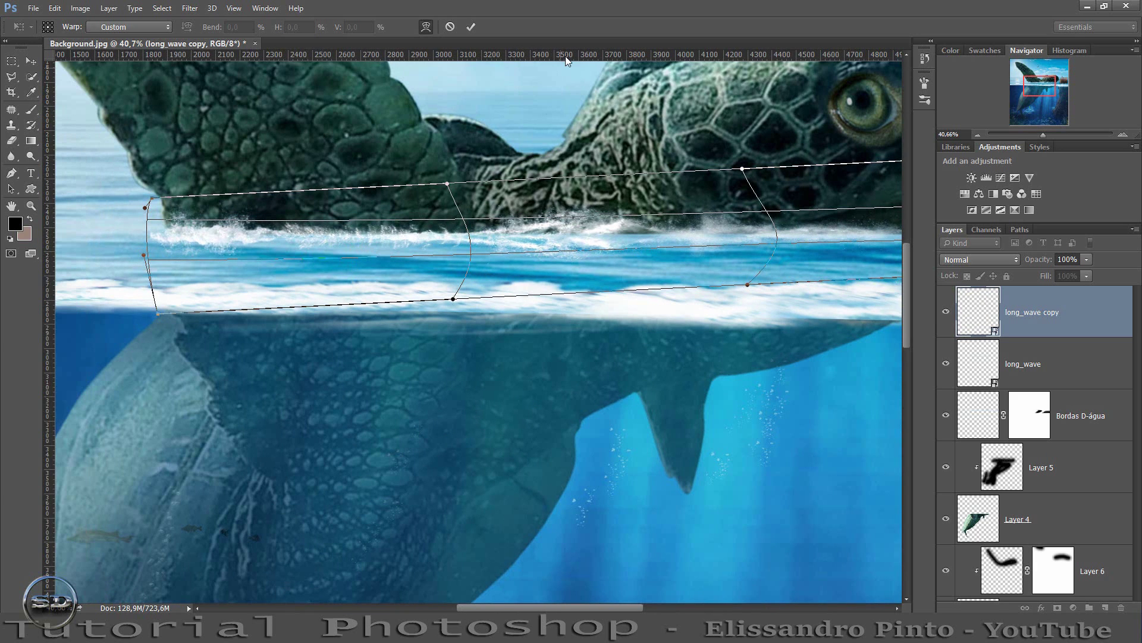
pyautogui.click(470, 27)
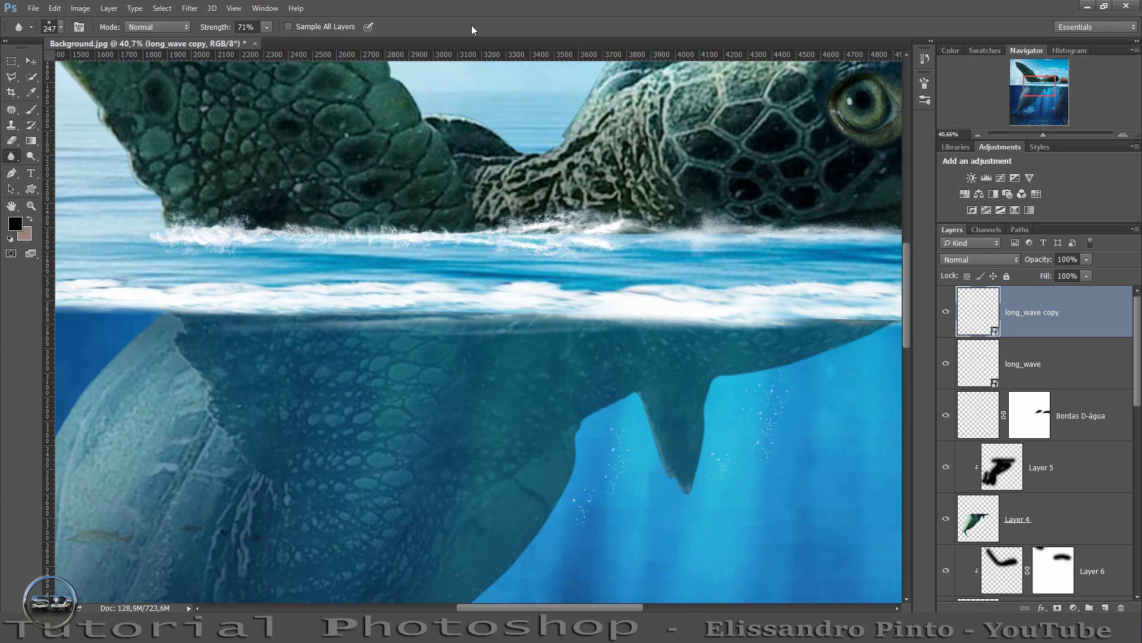
# Lower the long_wave copy fill to 77% and the long_wave fill to 76%.
pyautogui.moveTo(1046, 278); pyautogui.dragTo(1033, 277)
pyautogui.click(1040, 137)
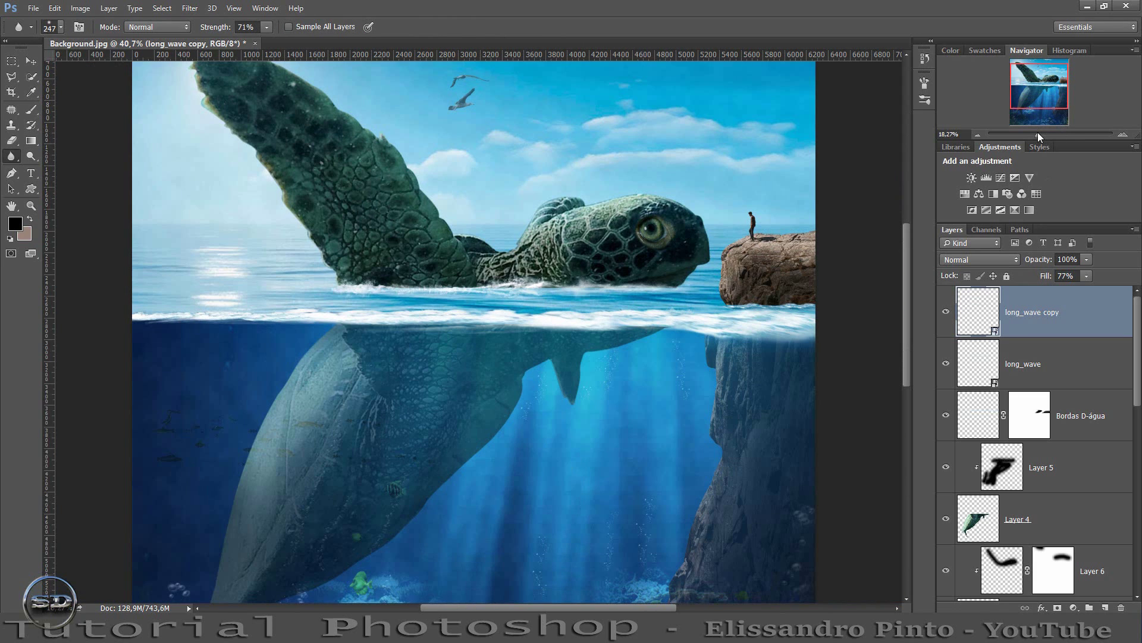
pyautogui.click(991, 359)
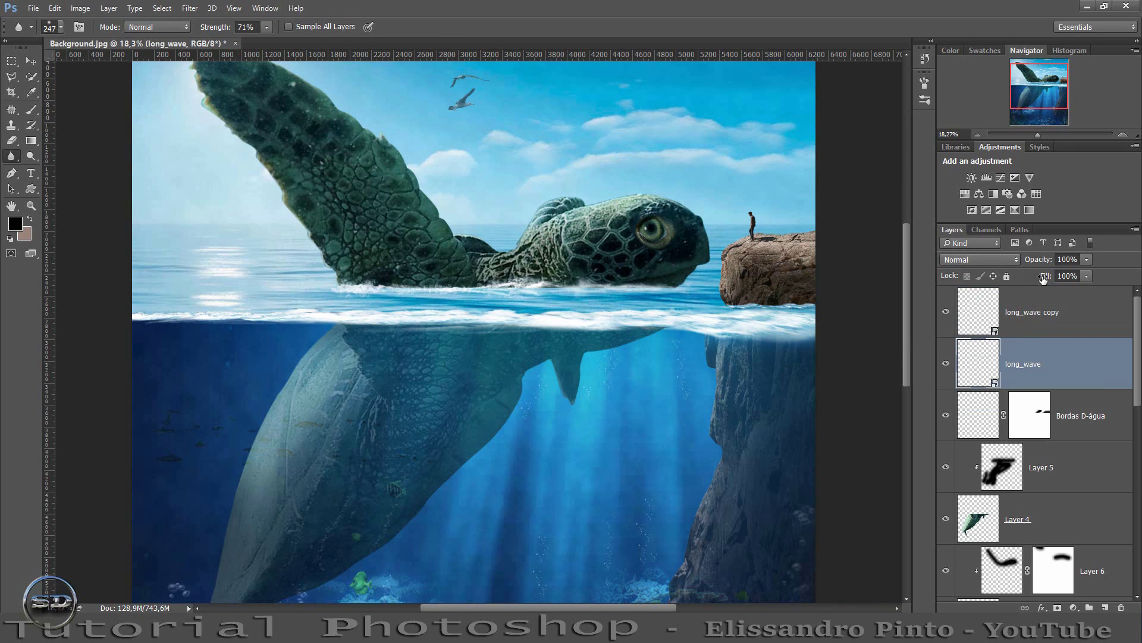
pyautogui.moveTo(1043, 277); pyautogui.dragTo(1029, 277)
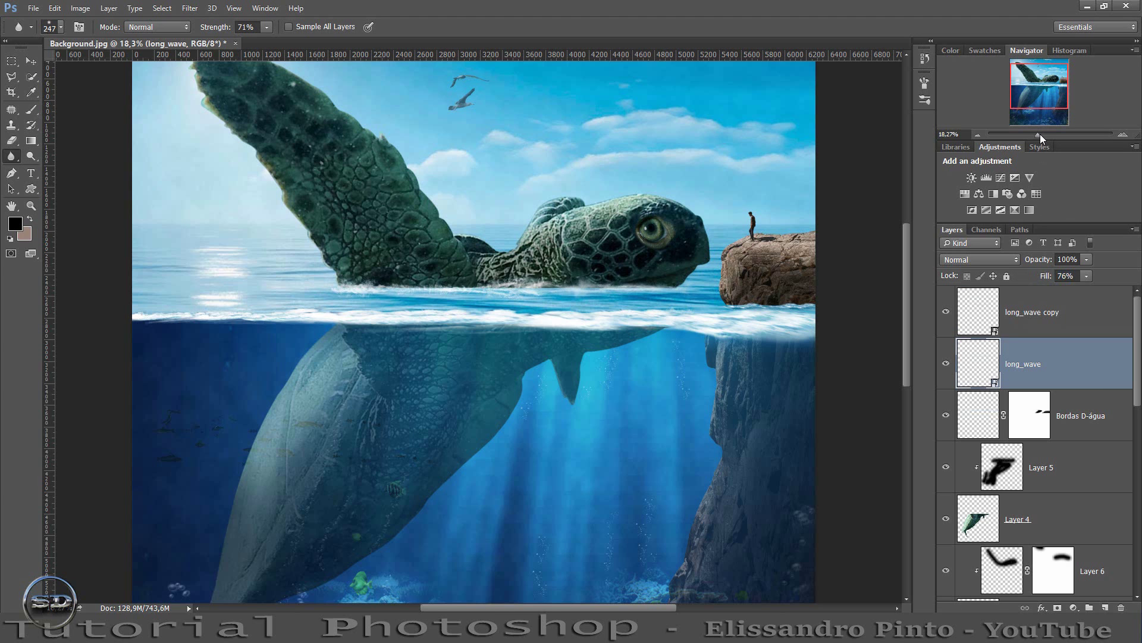
pyautogui.moveTo(1038, 134); pyautogui.dragTo(1047, 137)
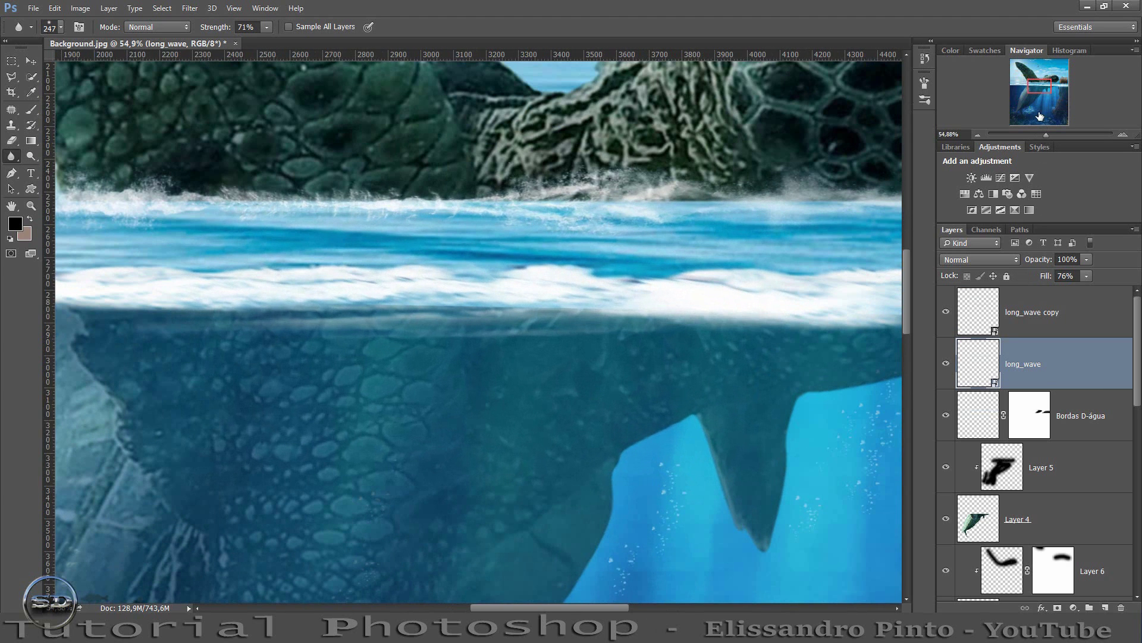
pyautogui.moveTo(1035, 91); pyautogui.dragTo(1035, 90)
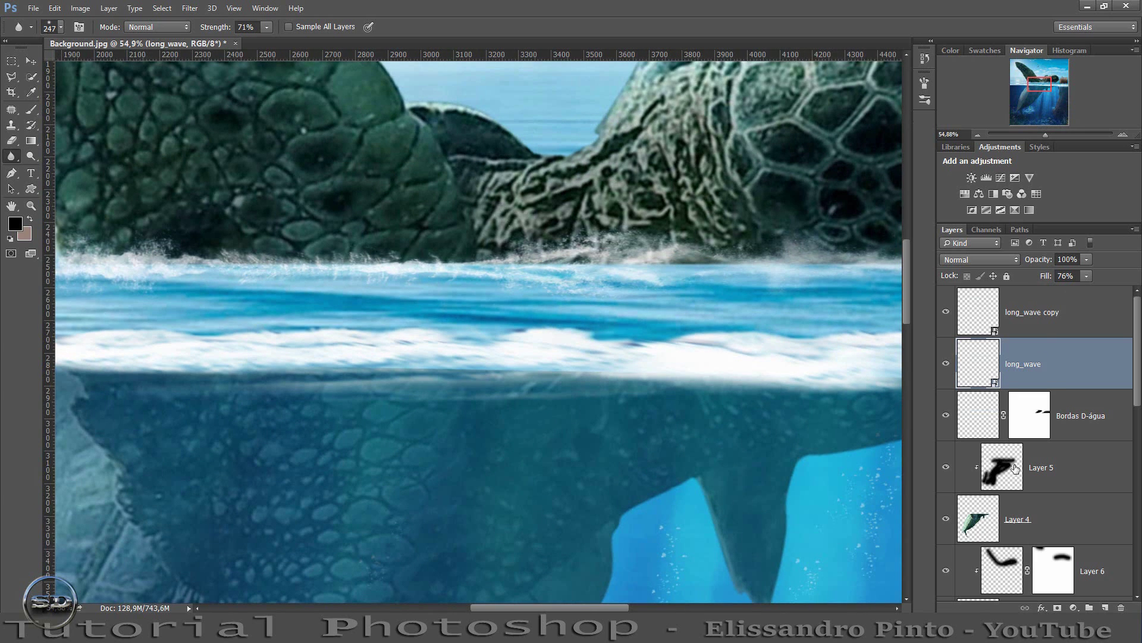
pyautogui.scroll(-2, 1015, 468)
# Add a layer mask to Sea turtles and set up a brush with slightly lower flow.
pyautogui.click(980, 525)
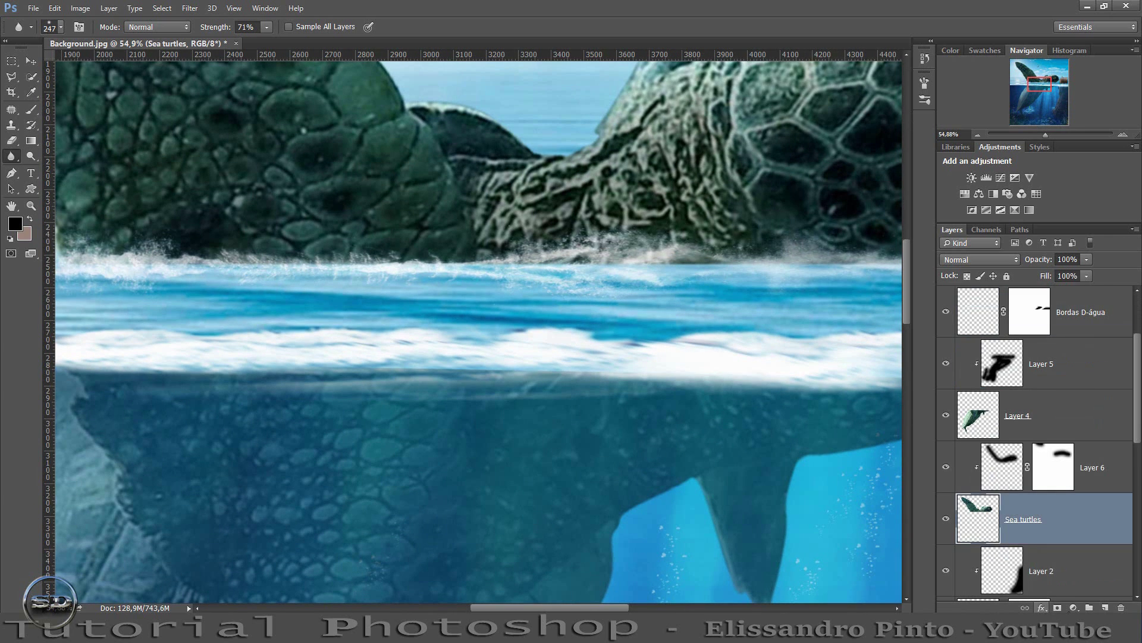
pyautogui.click(1057, 607)
pyautogui.click(31, 109)
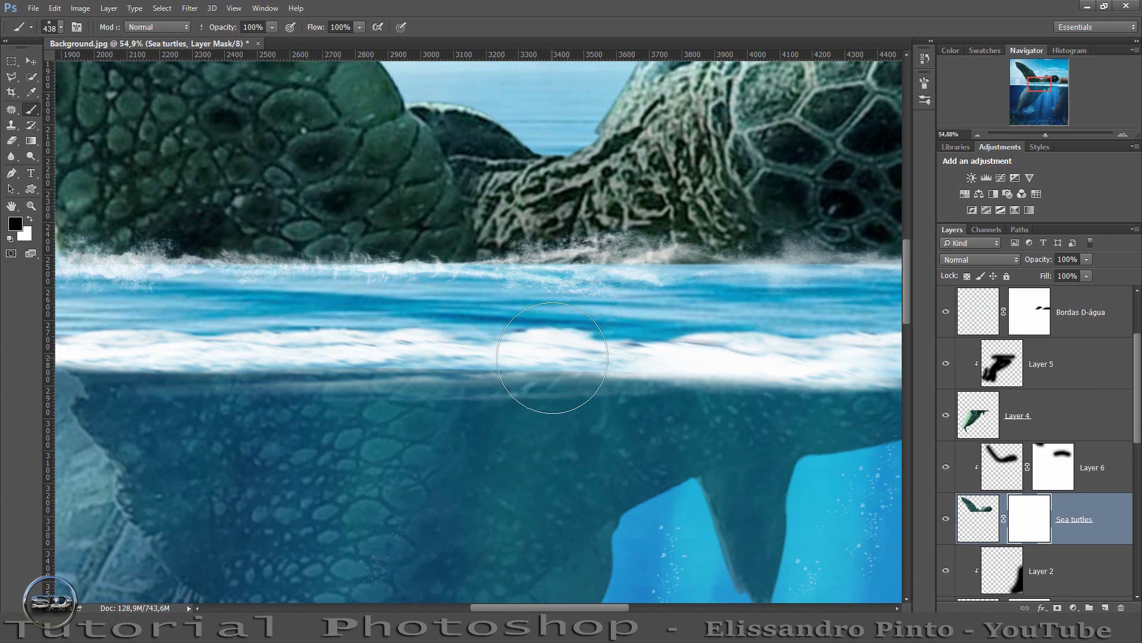
pyautogui.rightClick(533, 346)
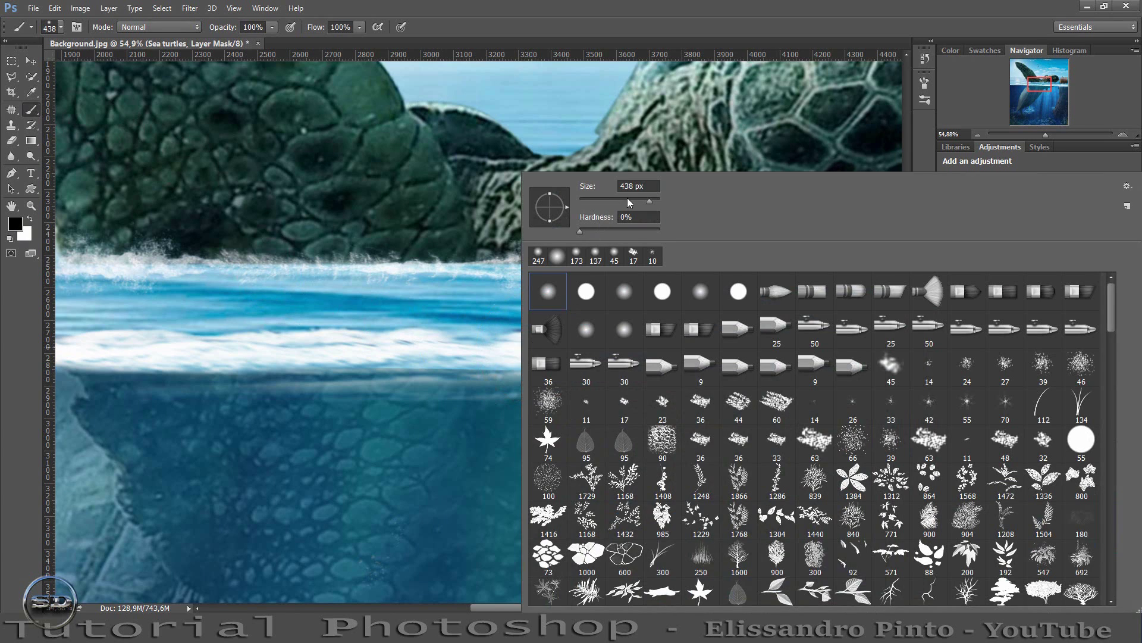
pyautogui.moveTo(312, 29); pyautogui.dragTo(212, 33)
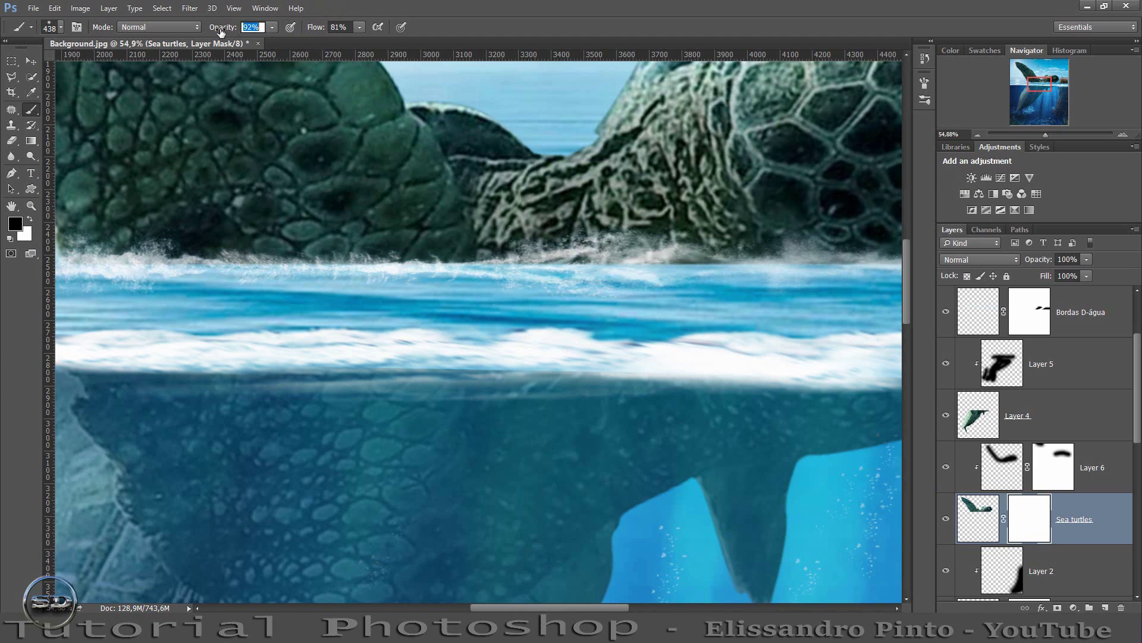
# Hide the long_wave and long_wave copy splash layers.
pyautogui.moveTo(1047, 84); pyautogui.dragTo(1041, 85)
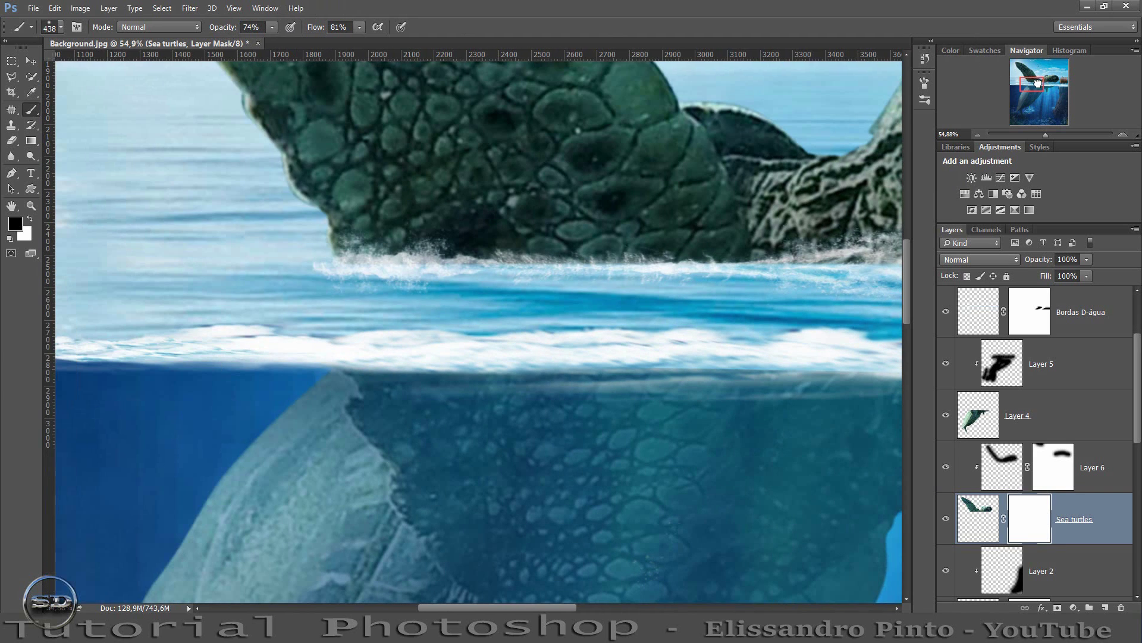
pyautogui.scroll(2, 970, 392)
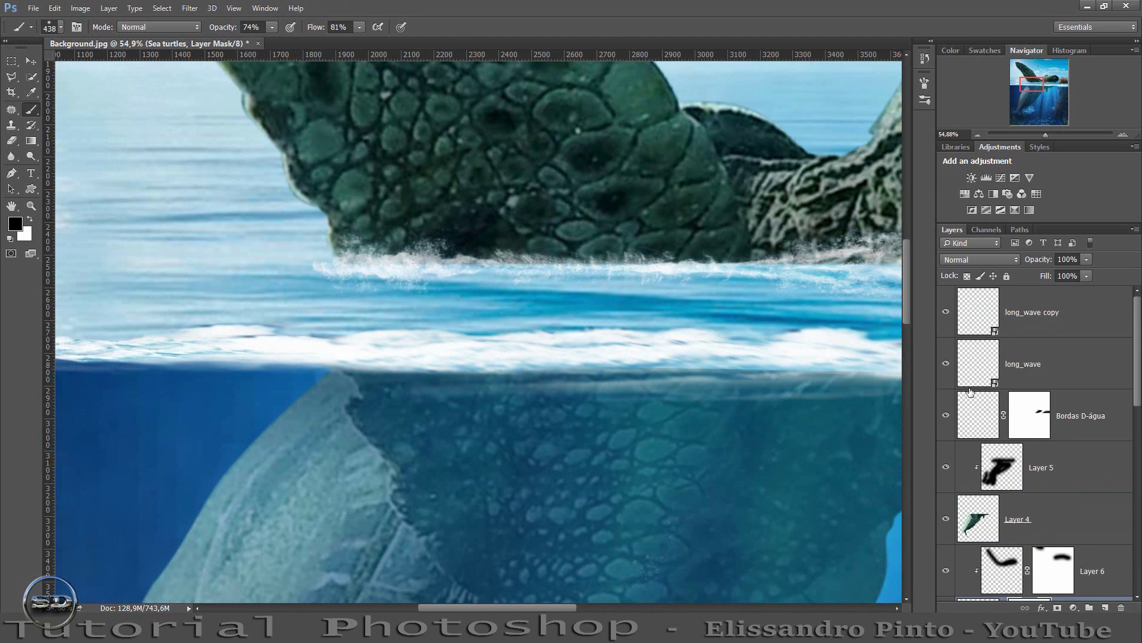
pyautogui.click(946, 363)
pyautogui.click(946, 312)
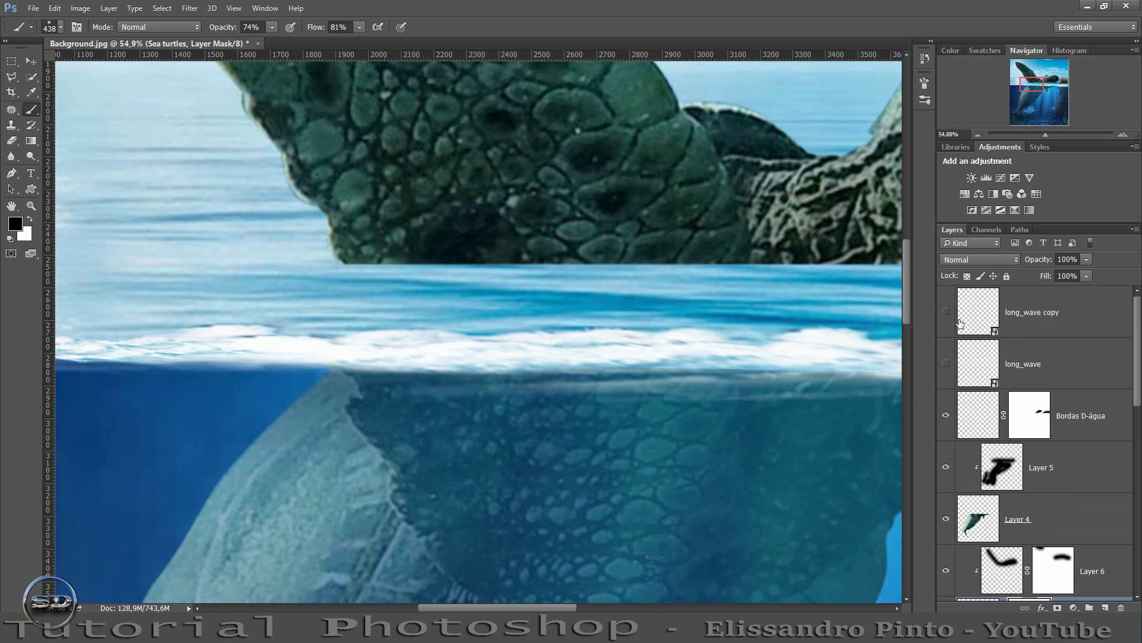
pyautogui.scroll(-2, 1082, 491)
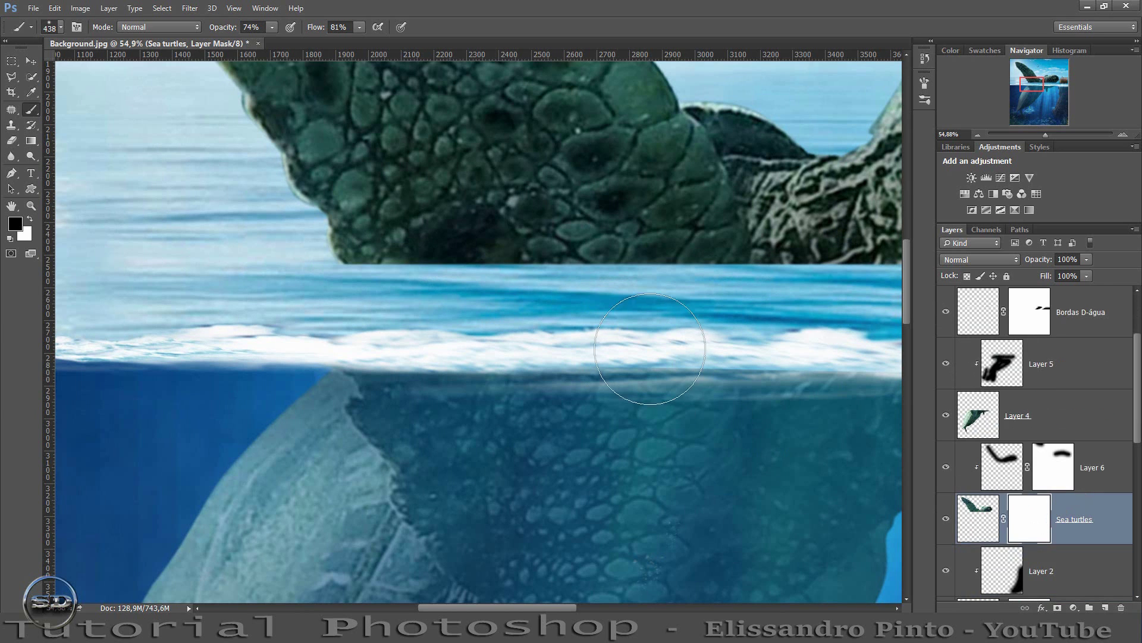
# With a smaller brush, paint black along the waterline to fade the turtle's lower edge.
pyautogui.moveTo(557, 313); pyautogui.dragTo(513, 316)
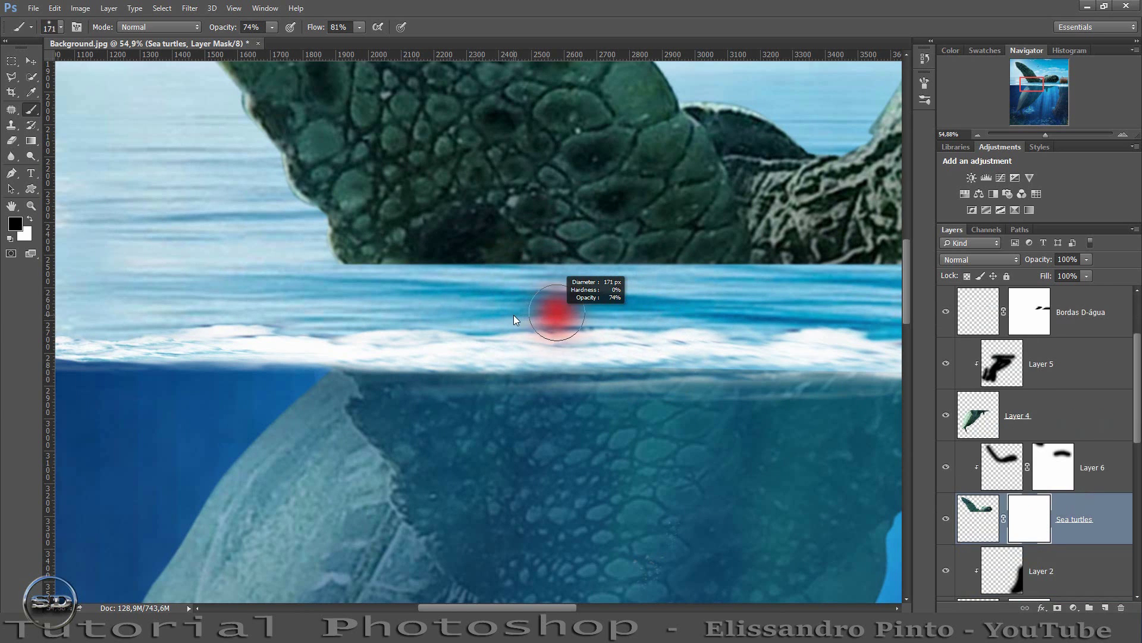
pyautogui.moveTo(355, 282)
pyautogui.mouseDown()
pyautogui.moveTo(408, 273)
pyautogui.moveTo(597, 285)
pyautogui.moveTo(333, 280)
pyautogui.moveTo(520, 293)
pyautogui.moveTo(689, 275)
pyautogui.moveTo(751, 284)
pyautogui.moveTo(594, 273)
pyautogui.moveTo(680, 293)
pyautogui.moveTo(444, 288)
pyautogui.moveTo(354, 273)
pyautogui.mouseUp()
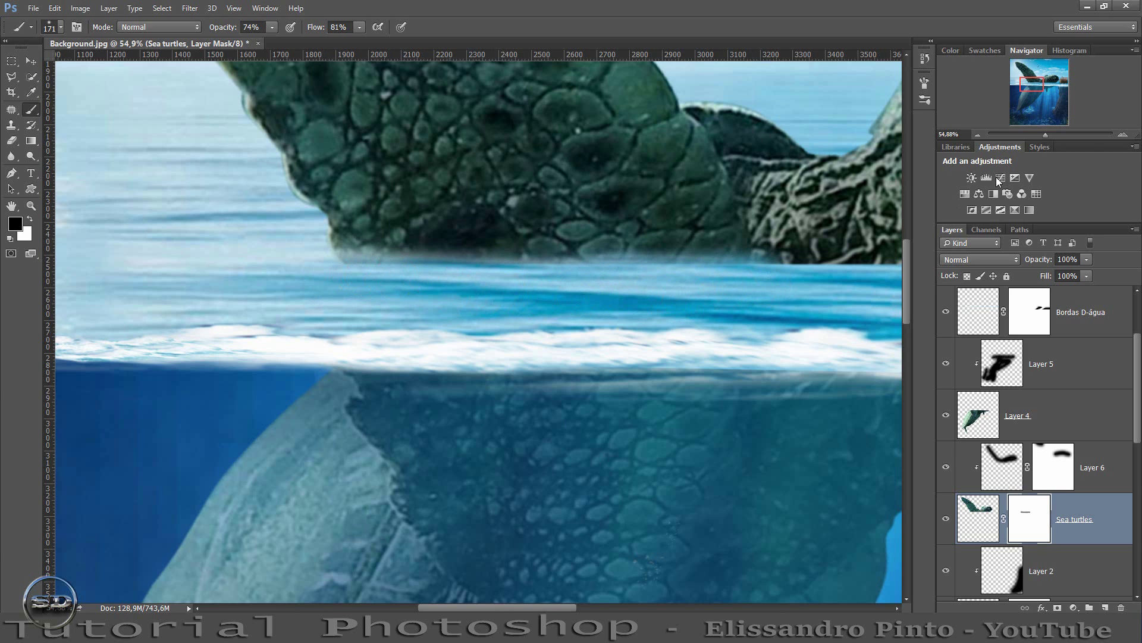
pyautogui.moveTo(1029, 86); pyautogui.dragTo(1038, 85)
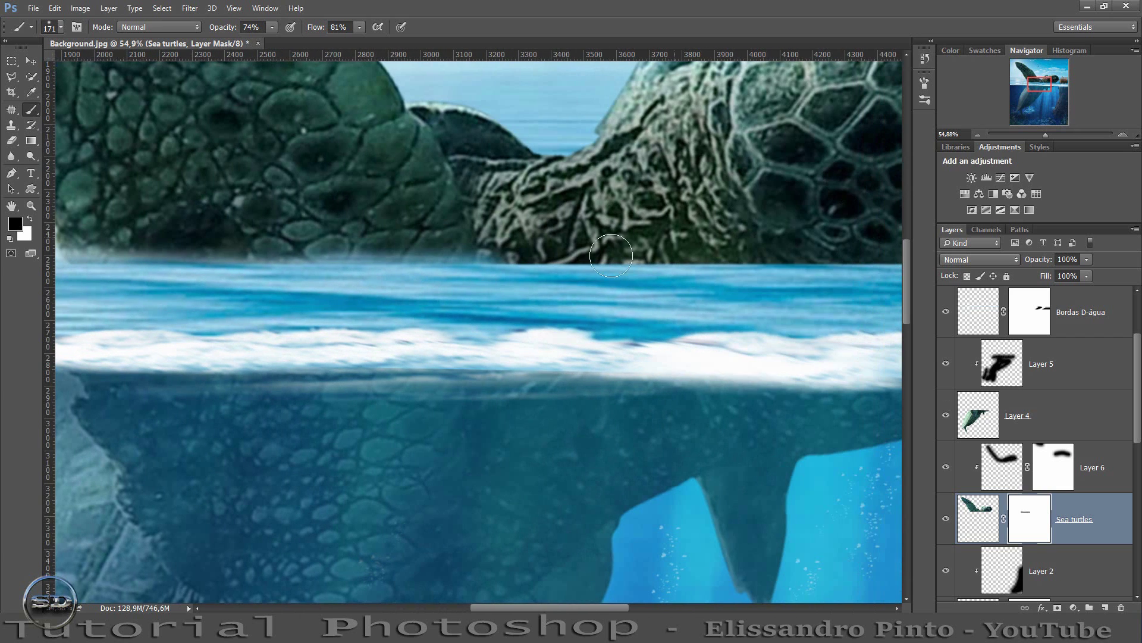
pyautogui.moveTo(548, 283)
pyautogui.mouseDown()
pyautogui.moveTo(658, 281)
pyautogui.moveTo(428, 276)
pyautogui.moveTo(816, 280)
pyautogui.moveTo(618, 279)
pyautogui.mouseUp()
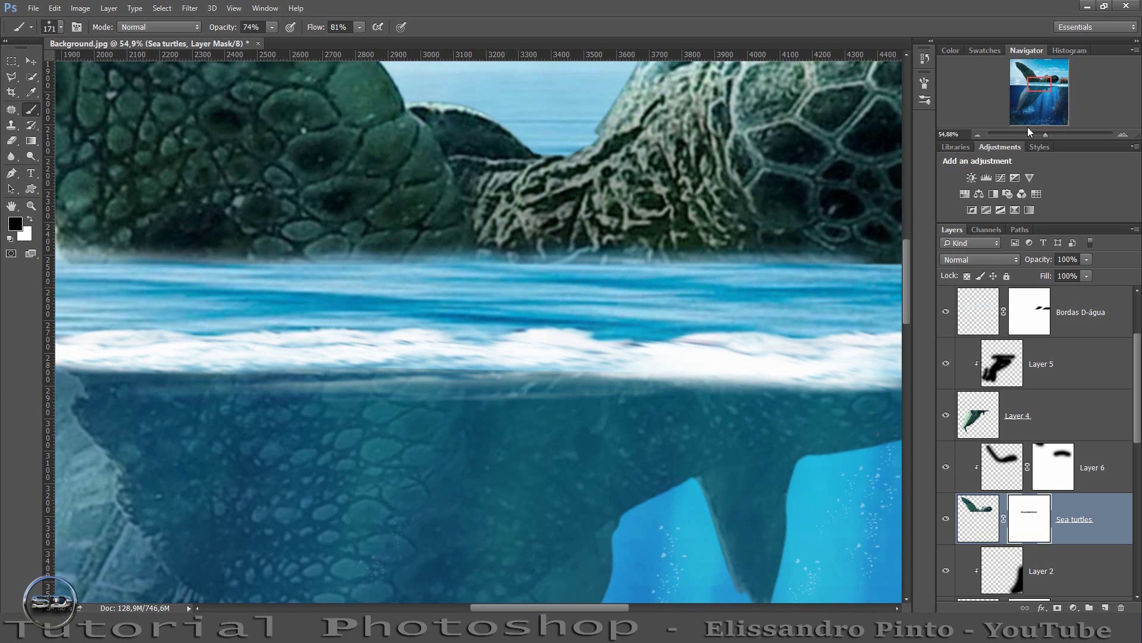
pyautogui.moveTo(1035, 82); pyautogui.dragTo(1047, 82)
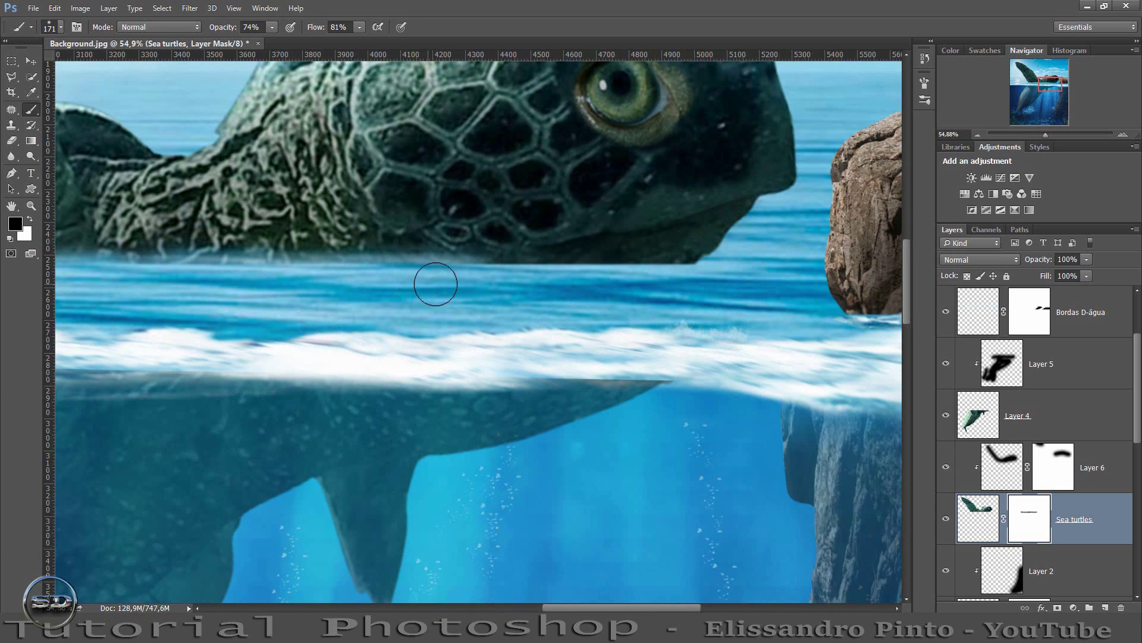
pyautogui.moveTo(606, 290)
pyautogui.mouseDown()
pyautogui.moveTo(434, 272)
pyautogui.moveTo(717, 283)
pyautogui.mouseUp()
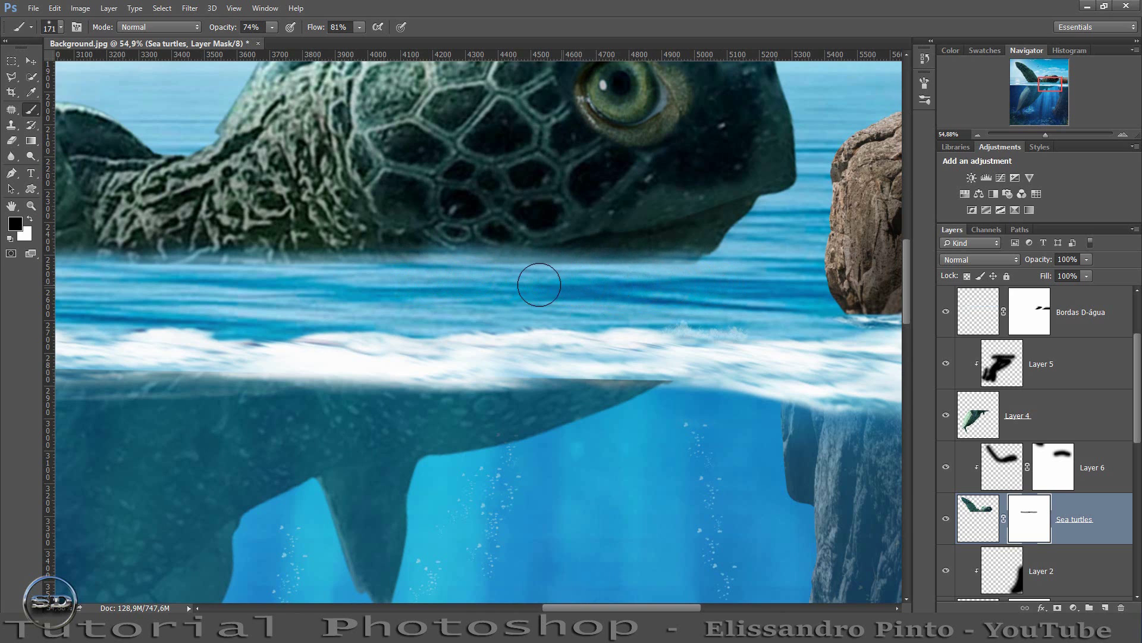
pyautogui.moveTo(388, 267)
pyautogui.mouseDown()
pyautogui.moveTo(302, 255)
pyautogui.moveTo(205, 271)
pyautogui.moveTo(107, 266)
pyautogui.mouseUp()
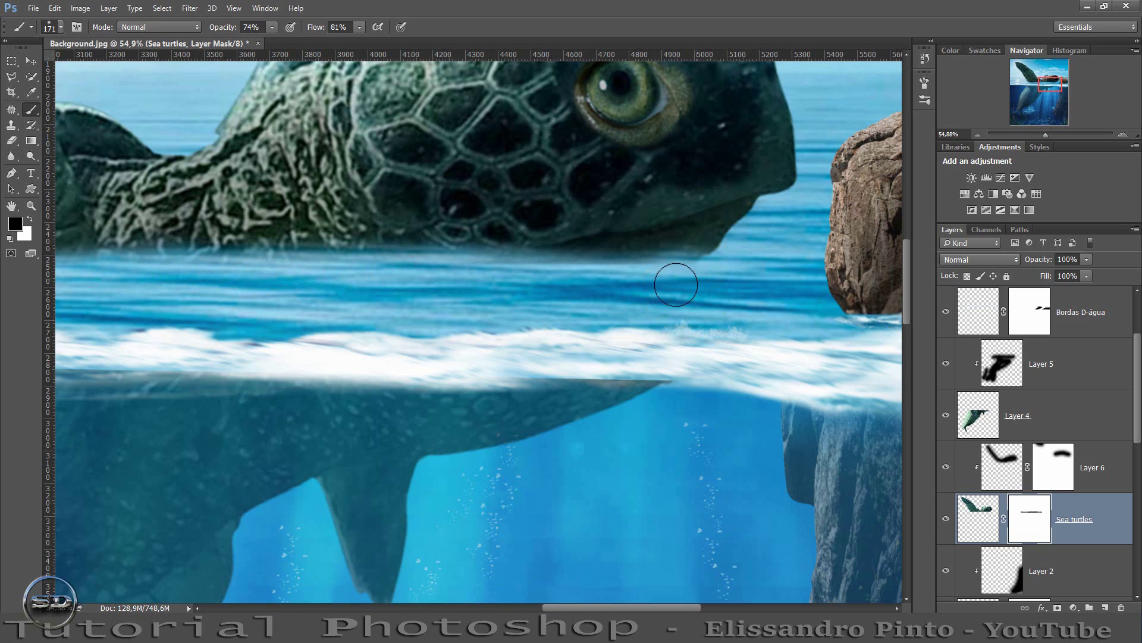
pyautogui.moveTo(675, 275); pyautogui.dragTo(720, 290)
pyautogui.scroll(2, 956, 334)
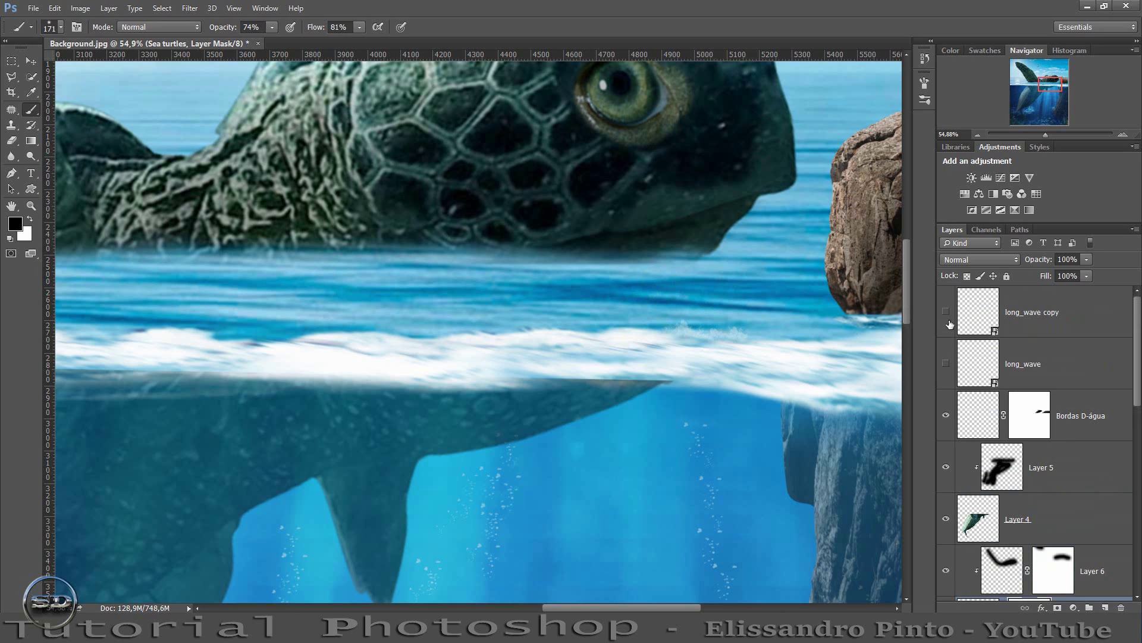
# Show the long_wave layers again and add a layer mask to Layer 4.
pyautogui.click(946, 312)
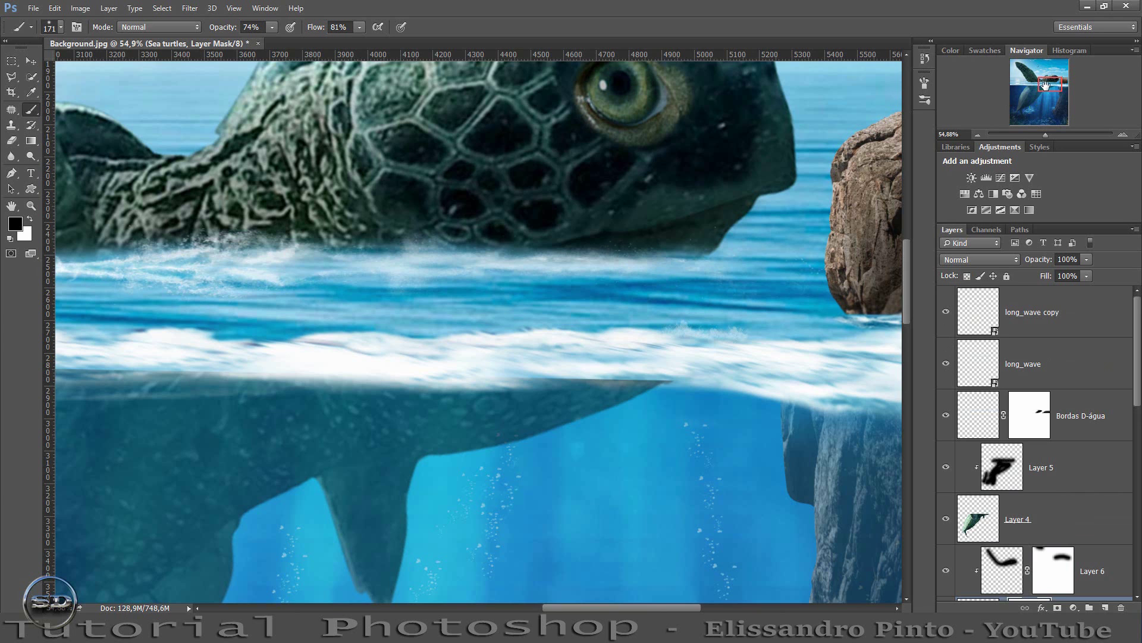
pyautogui.moveTo(1045, 85)
pyautogui.mouseDown()
pyautogui.moveTo(1030, 83)
pyautogui.moveTo(1037, 89)
pyautogui.mouseUp()
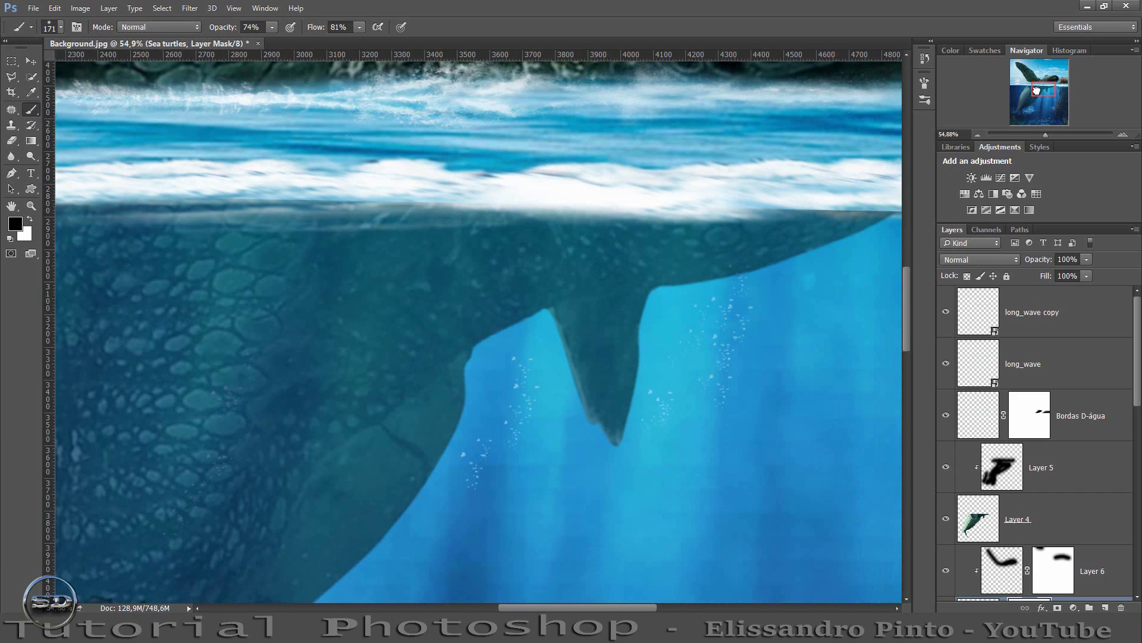
pyautogui.click(975, 510)
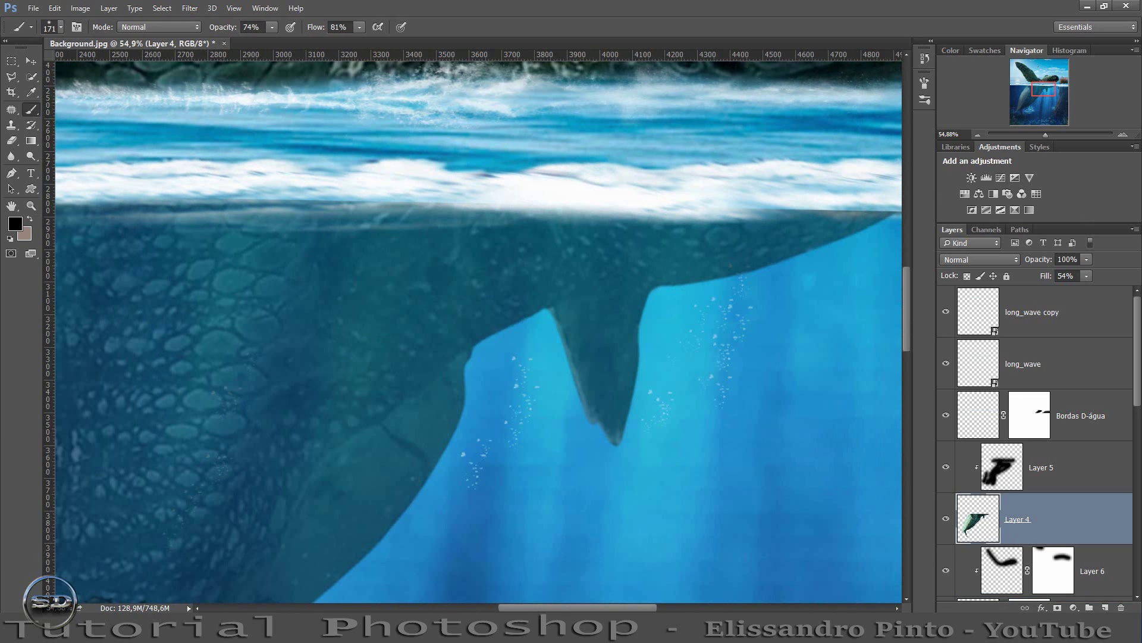
pyautogui.click(1055, 607)
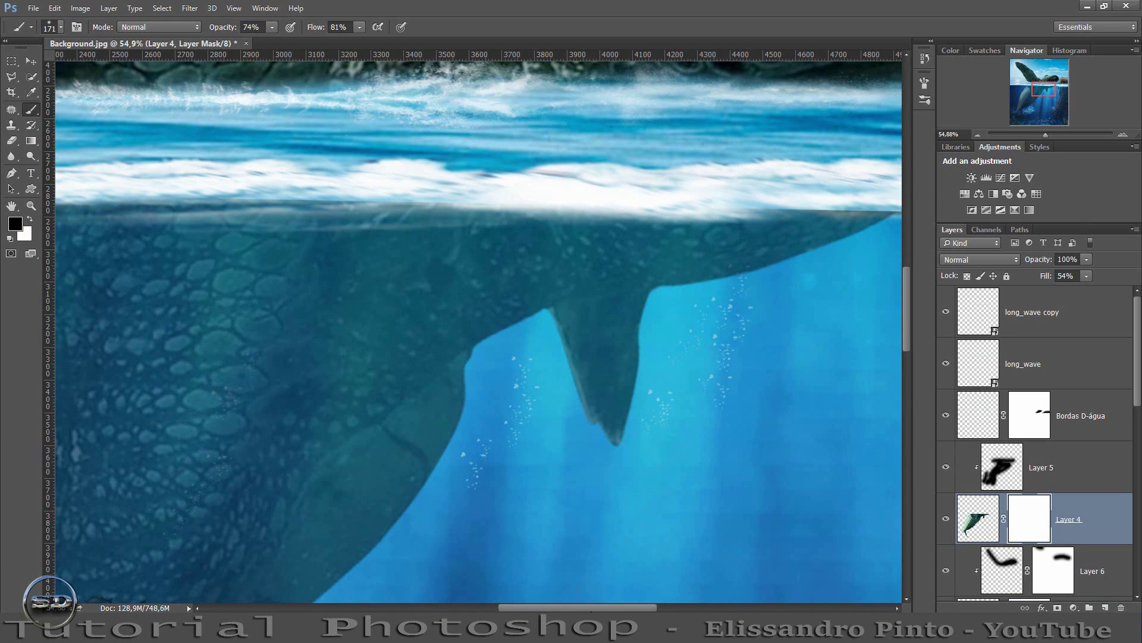
# Paint black on Layer 4's mask beneath the white wave line.
pyautogui.moveTo(594, 609); pyautogui.dragTo(609, 609)
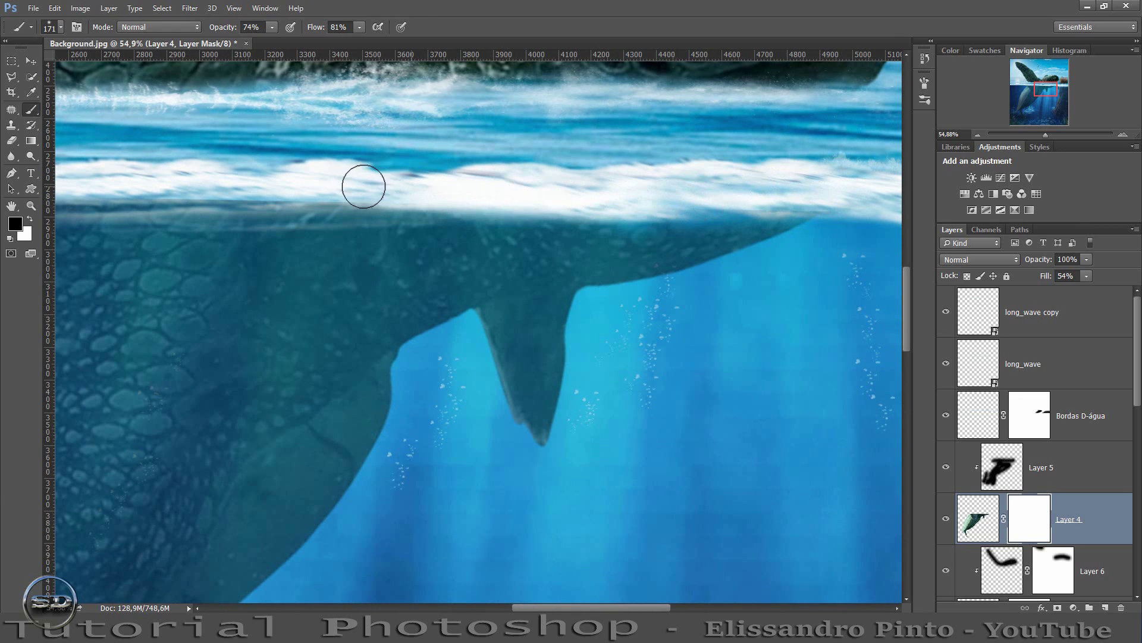
pyautogui.moveTo(356, 186)
pyautogui.mouseDown()
pyautogui.moveTo(140, 183)
pyautogui.moveTo(209, 183)
pyautogui.mouseUp()
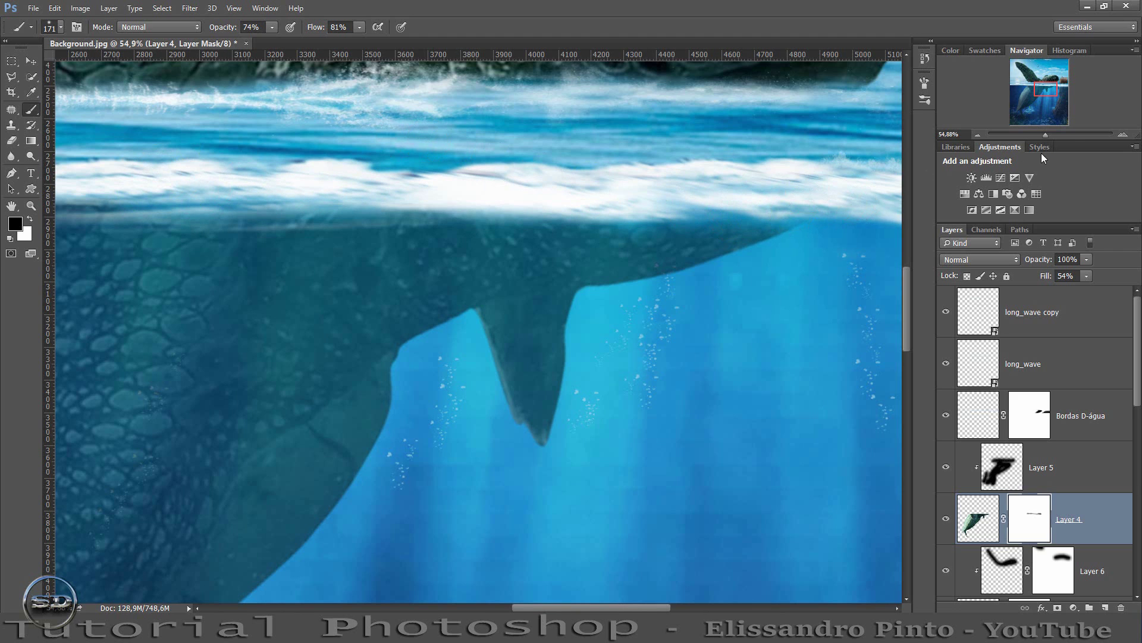
pyautogui.moveTo(1043, 97); pyautogui.dragTo(1033, 95)
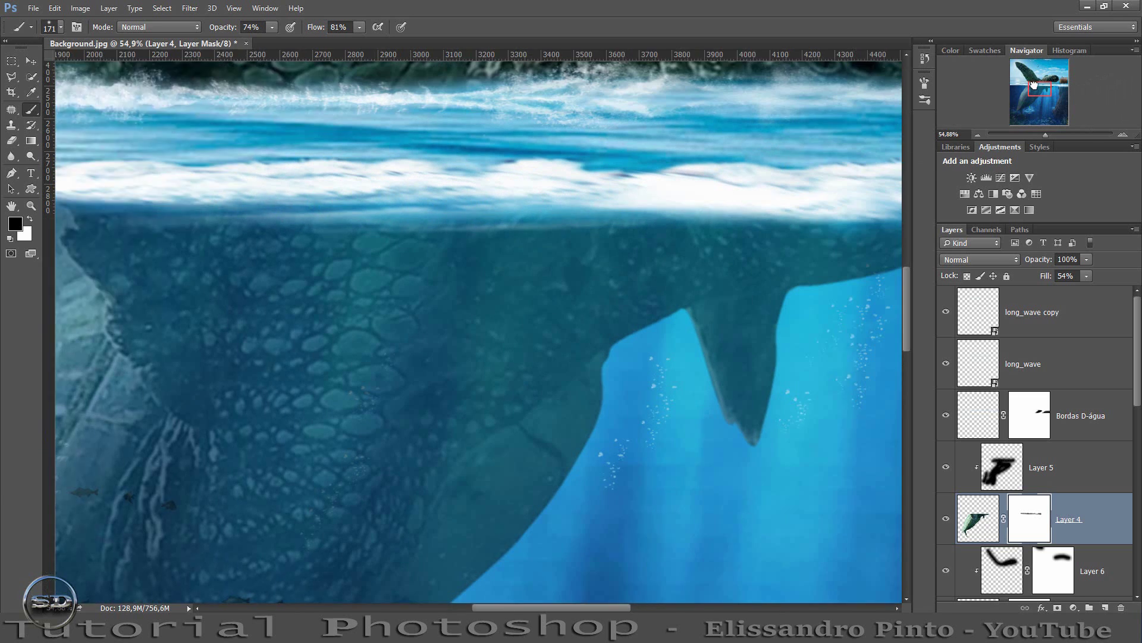
pyautogui.moveTo(1072, 89); pyautogui.dragTo(1083, 89)
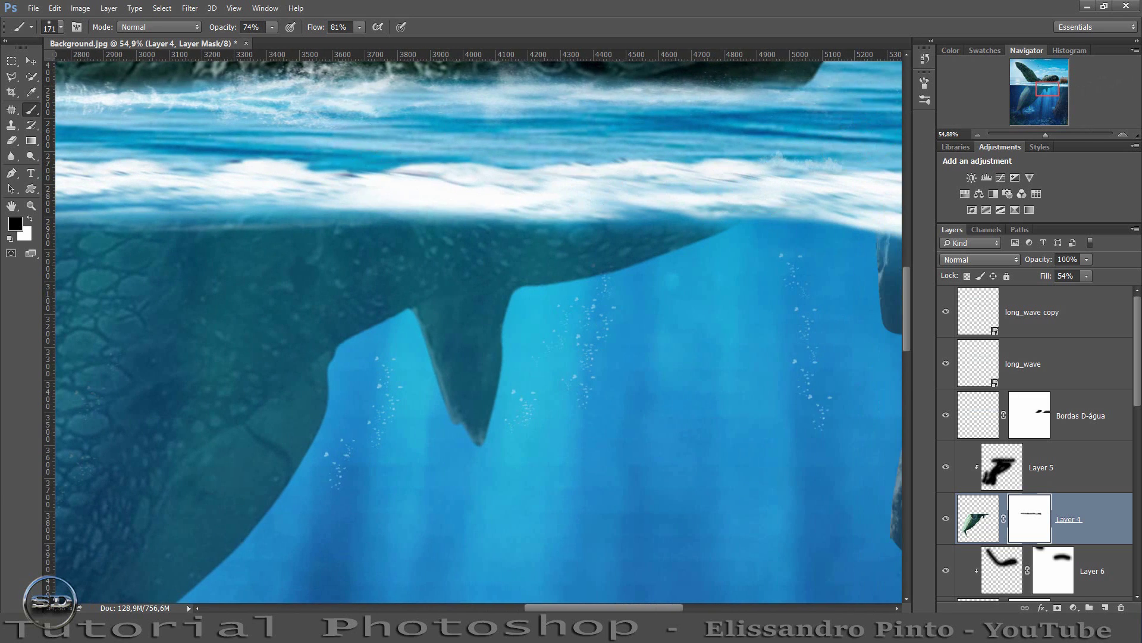
pyautogui.click(1036, 135)
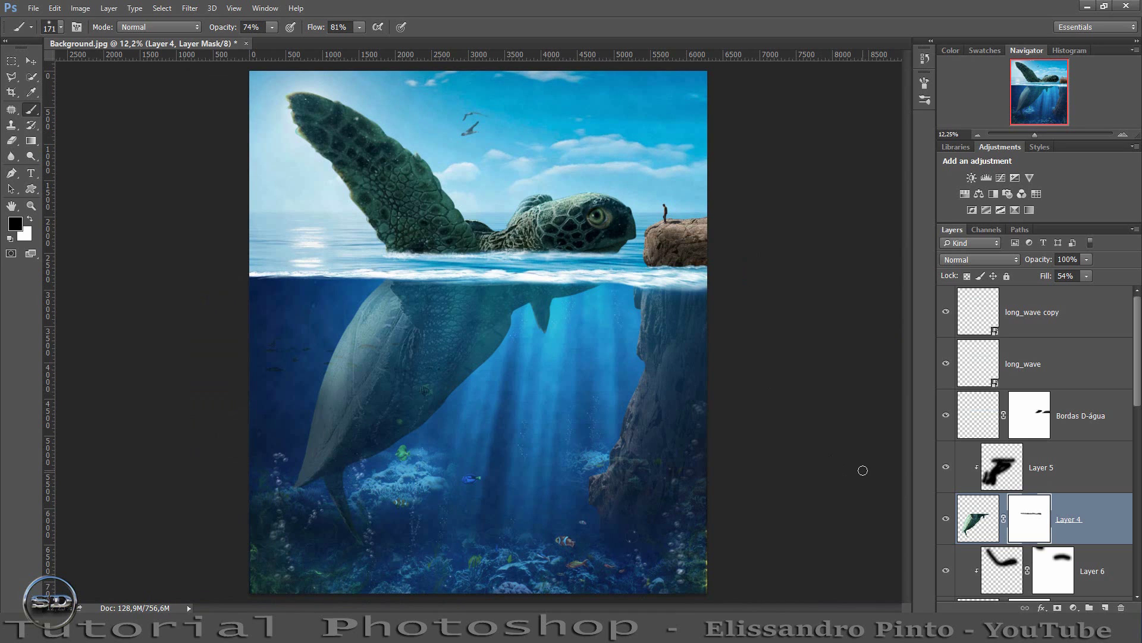
# Place the water waves image, scale it proportionally to about 341%, and move it toward the turtle's head and cliff.
pyautogui.click(1033, 321)
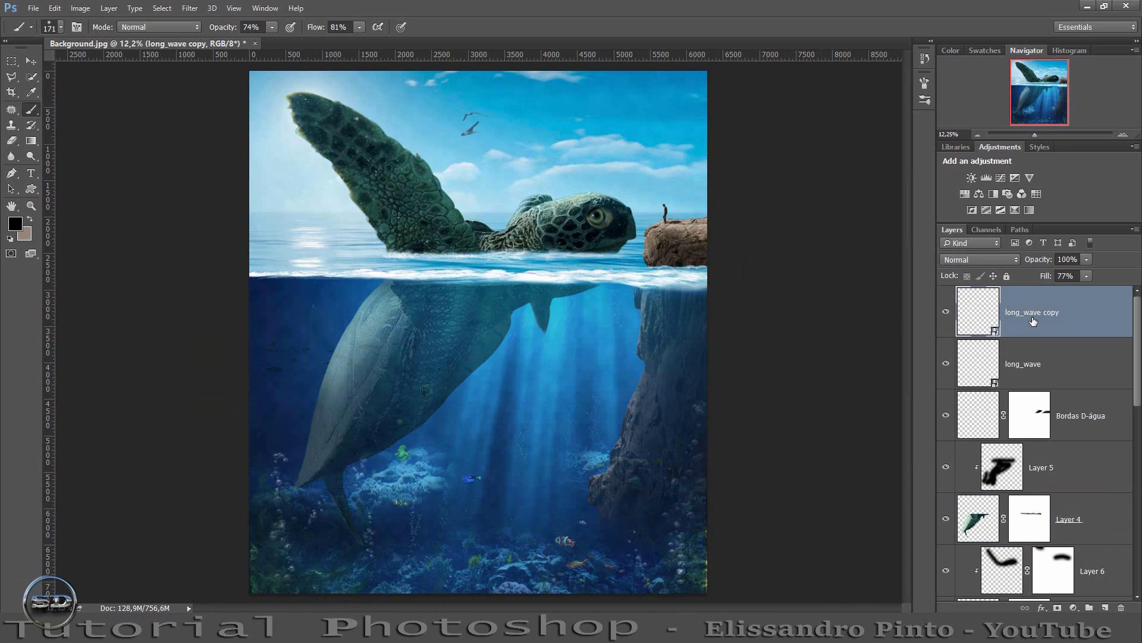
pyautogui.moveTo(1033, 321); pyautogui.dragTo(604, 274)
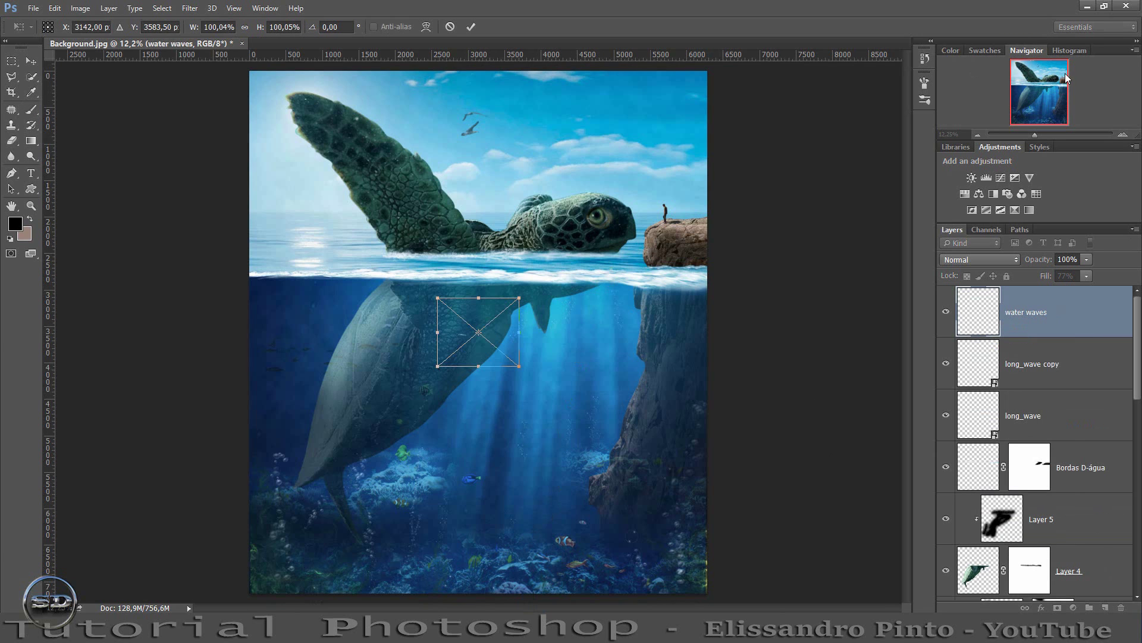
pyautogui.moveTo(1034, 136); pyautogui.dragTo(1040, 136)
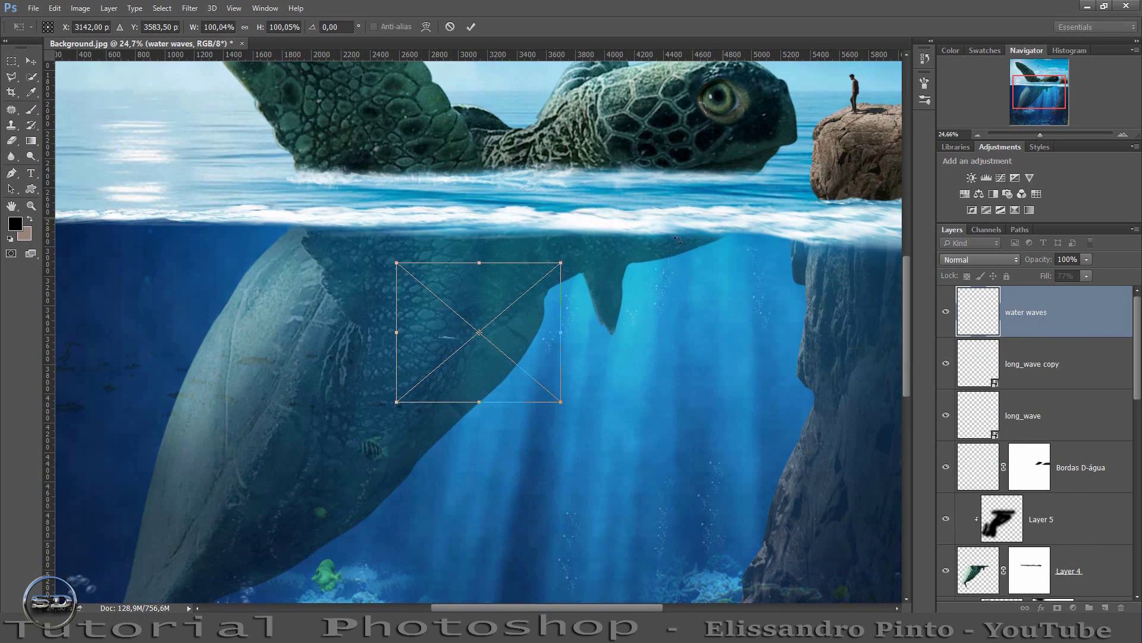
pyautogui.moveTo(563, 260)
pyautogui.mouseDown()
pyautogui.moveTo(595, 244)
pyautogui.moveTo(839, 206)
pyautogui.moveTo(922, 123)
pyautogui.mouseUp()
pyautogui.click(247, 25)
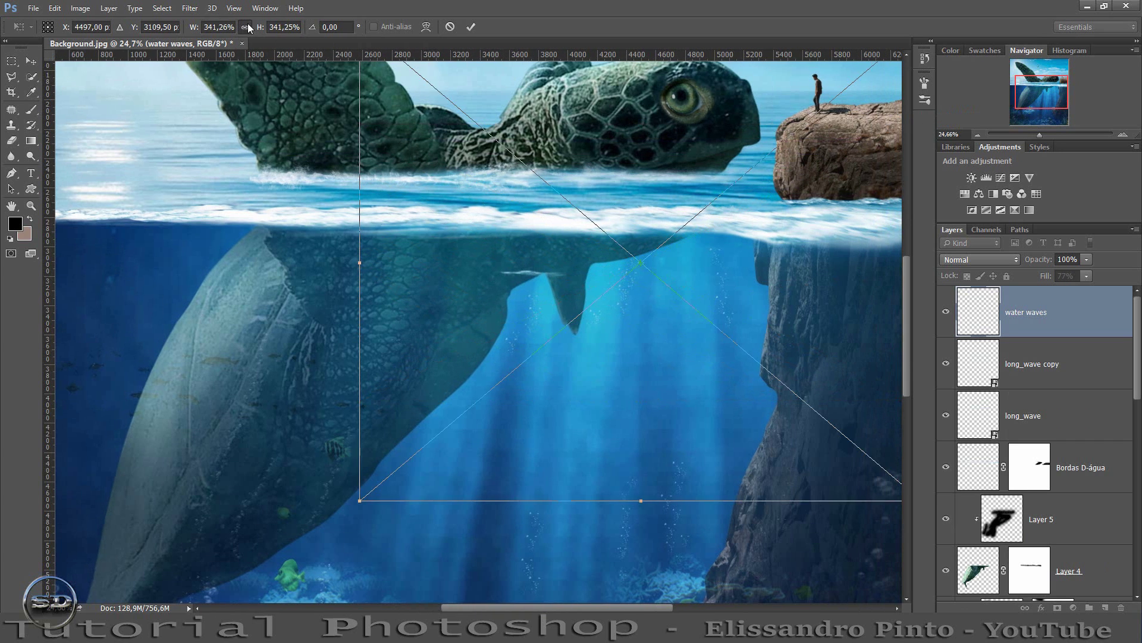
pyautogui.moveTo(607, 289); pyautogui.dragTo(792, 176)
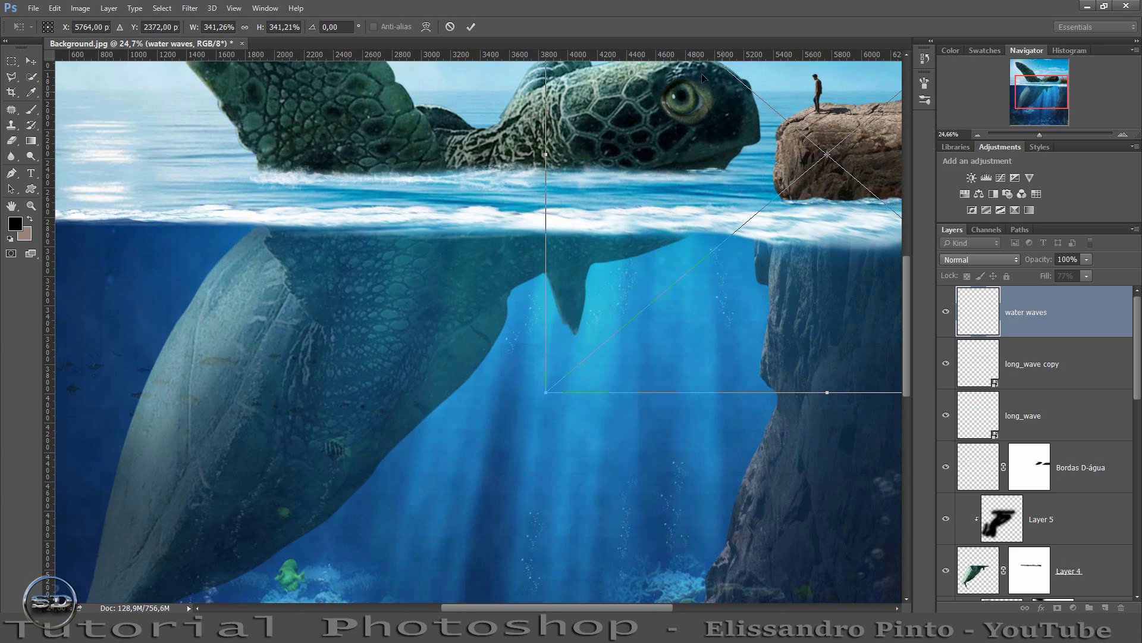
pyautogui.click(471, 27)
pyautogui.press('b')
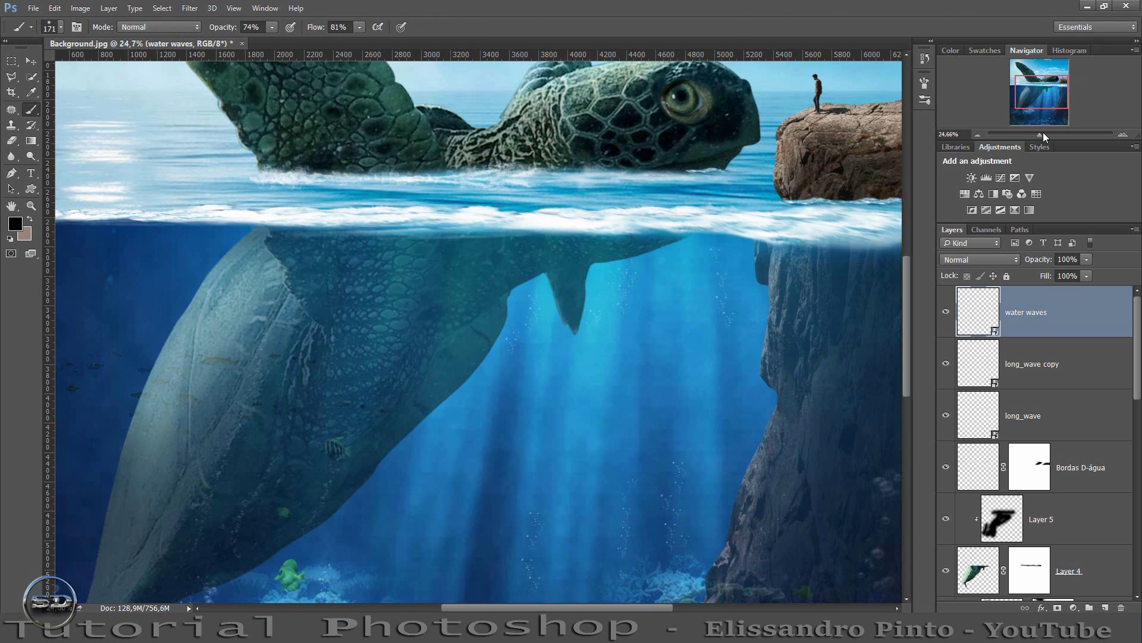
pyautogui.moveTo(1044, 135); pyautogui.dragTo(1054, 85)
# Rasterize the water waves layer and position it at the waterline under the turtle's chin.
pyautogui.rightClick(1064, 324)
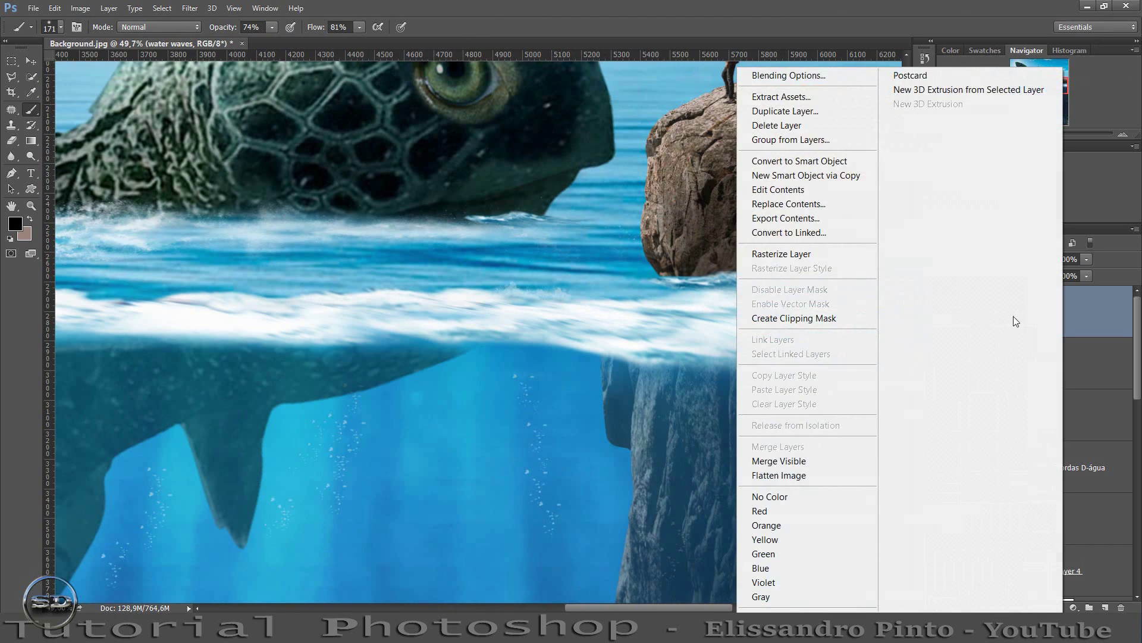
pyautogui.click(813, 255)
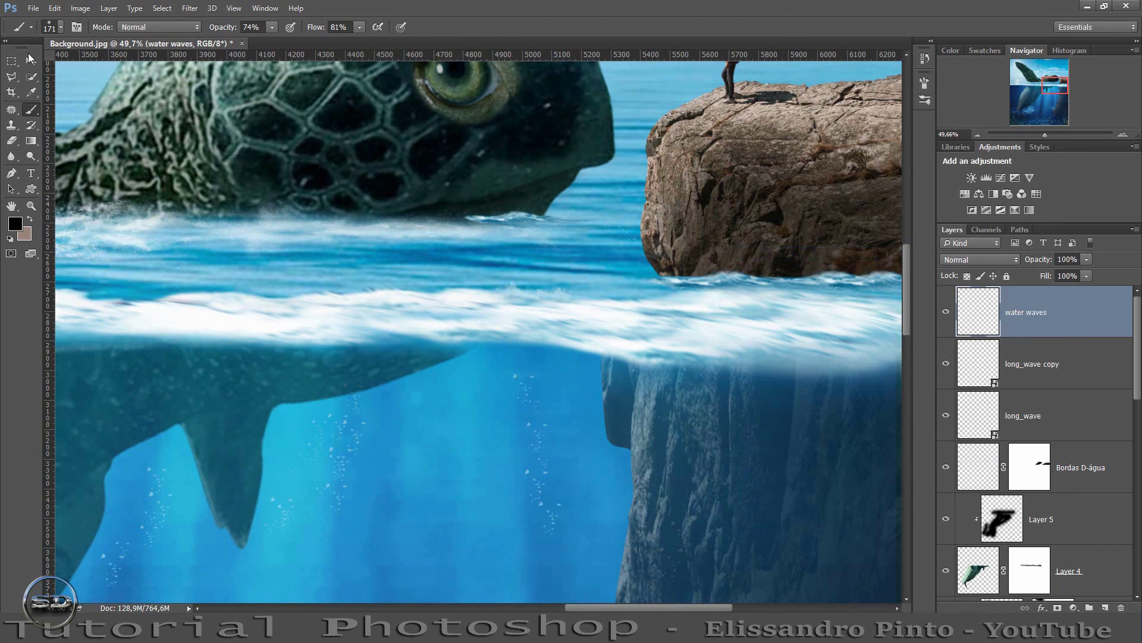
pyautogui.click(30, 60)
pyautogui.moveTo(524, 230); pyautogui.dragTo(526, 224)
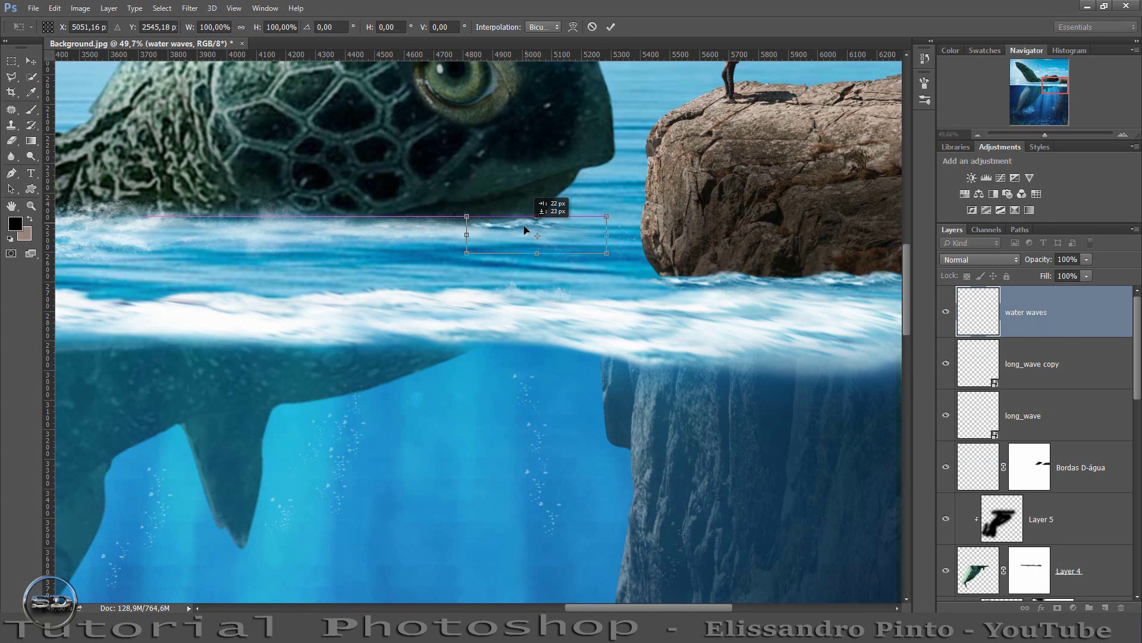
pyautogui.moveTo(526, 227); pyautogui.dragTo(523, 227)
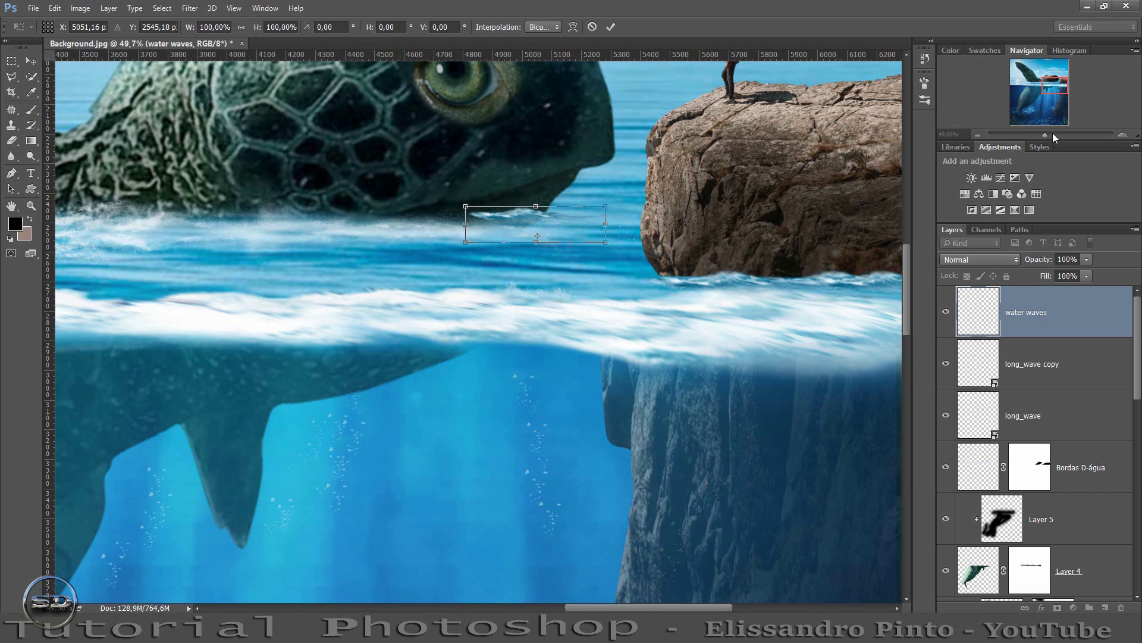
pyautogui.moveTo(1049, 137); pyautogui.dragTo(1054, 137)
pyautogui.moveTo(622, 133); pyautogui.dragTo(654, 146)
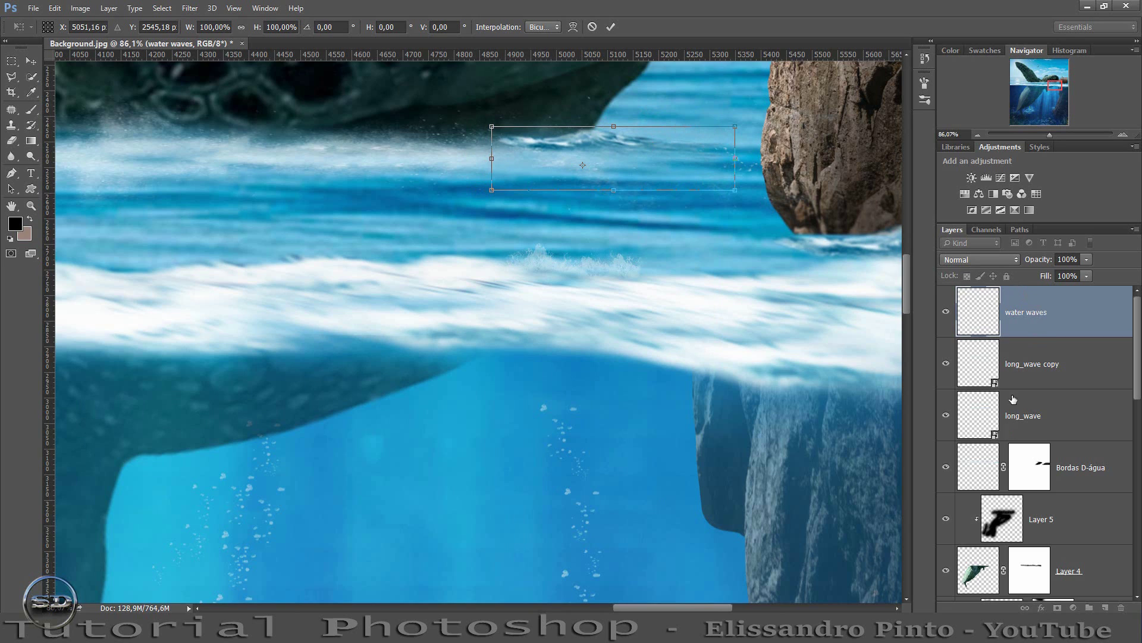
pyautogui.click(611, 27)
# Move water waves below the long_wave layers and lower its fill to 68%.
pyautogui.moveTo(1008, 308); pyautogui.dragTo(1026, 432)
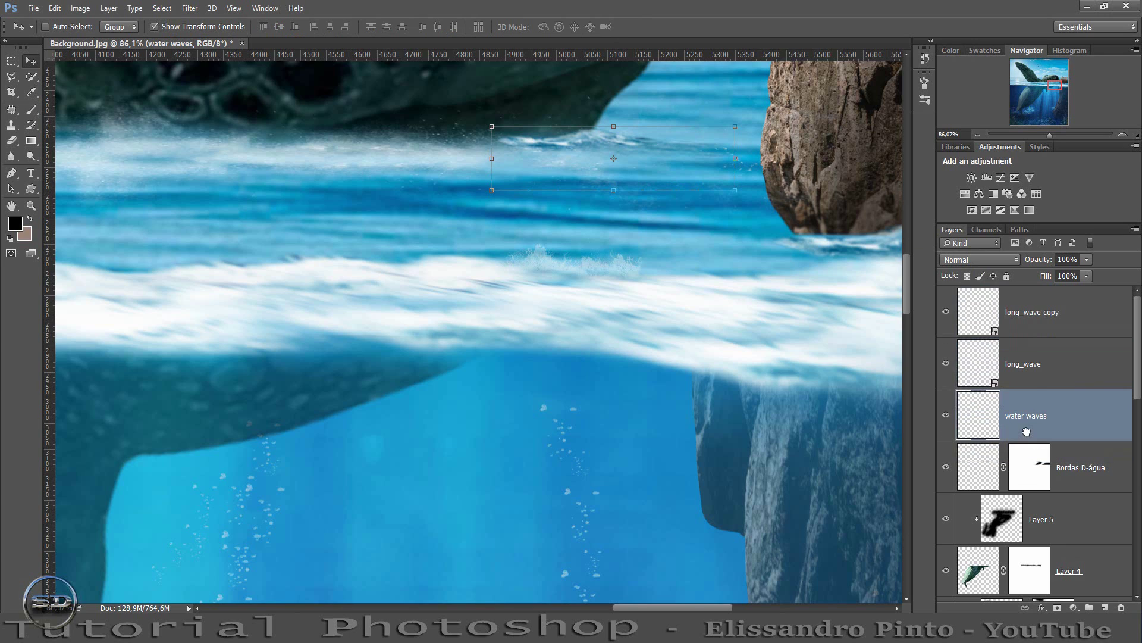
pyautogui.moveTo(1049, 276); pyautogui.dragTo(1030, 276)
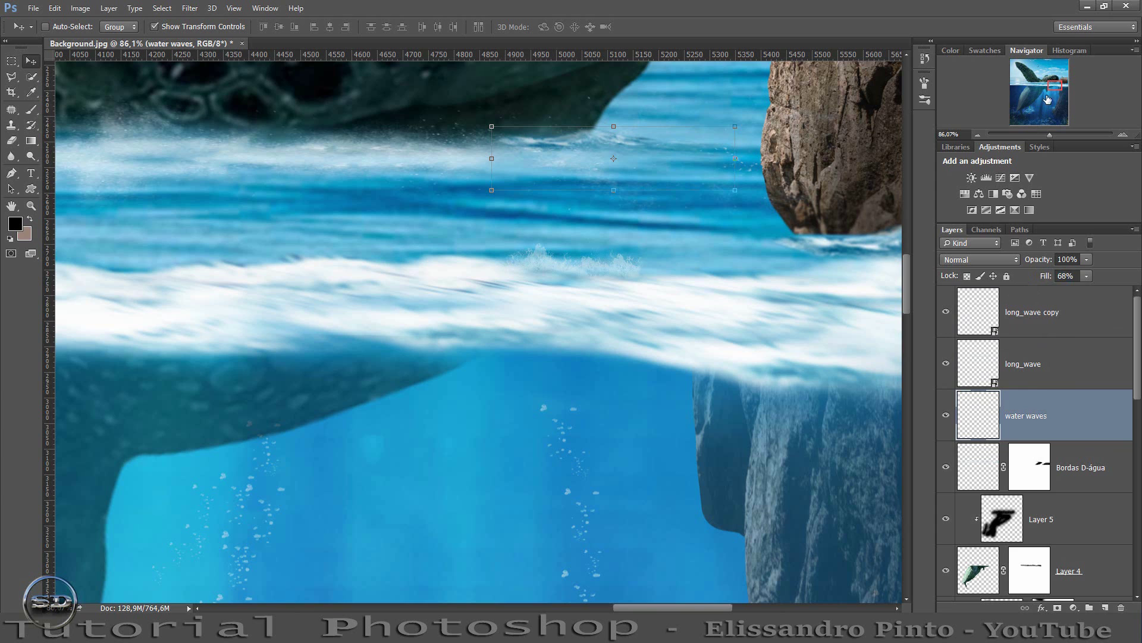
pyautogui.moveTo(1048, 138); pyautogui.dragTo(1036, 137)
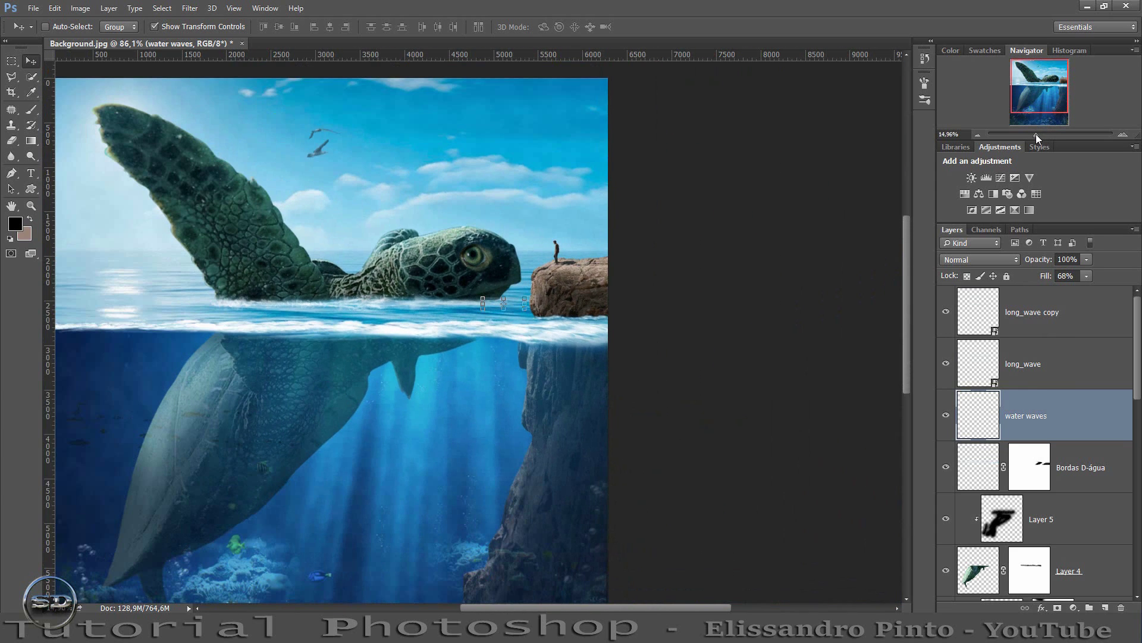
# Create a new layer clipped to the turtle's Layer 4.
pyautogui.click(31, 109)
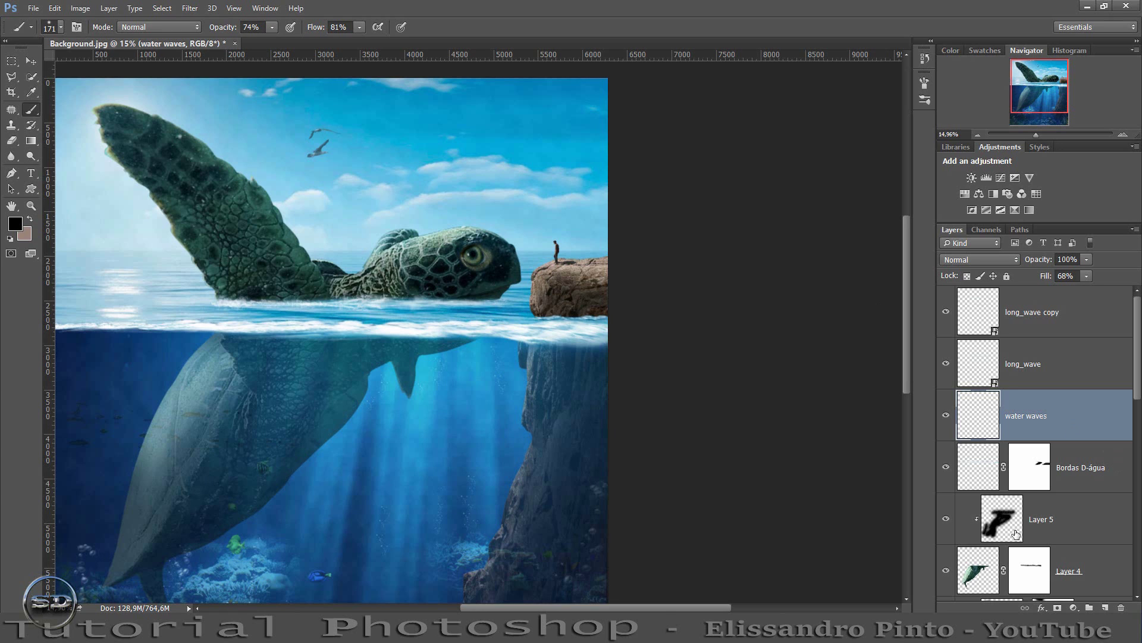
pyautogui.click(974, 564)
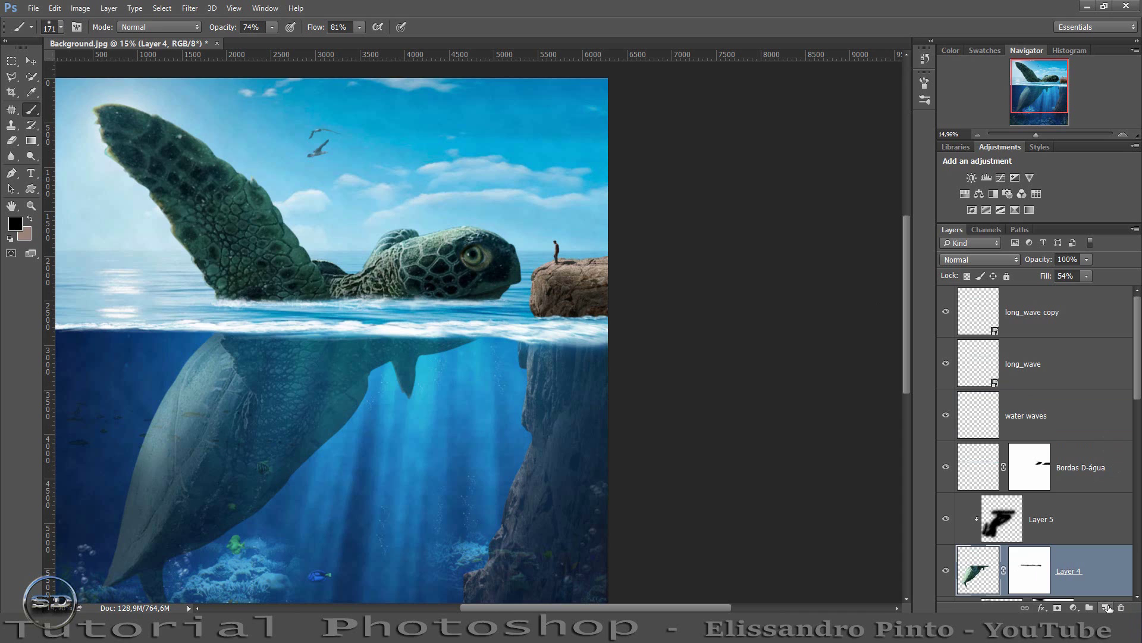
pyautogui.click(1107, 607)
# Set the foreground painting colour to white and zoom in on the turtle.
pyautogui.click(16, 225)
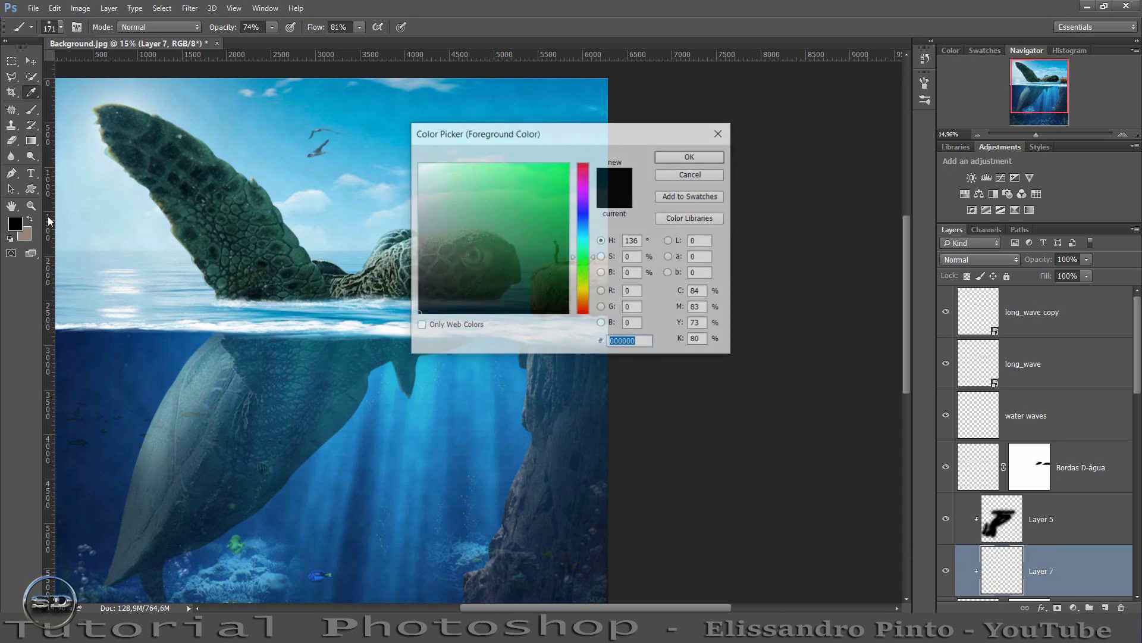
pyautogui.moveTo(423, 178); pyautogui.dragTo(410, 150)
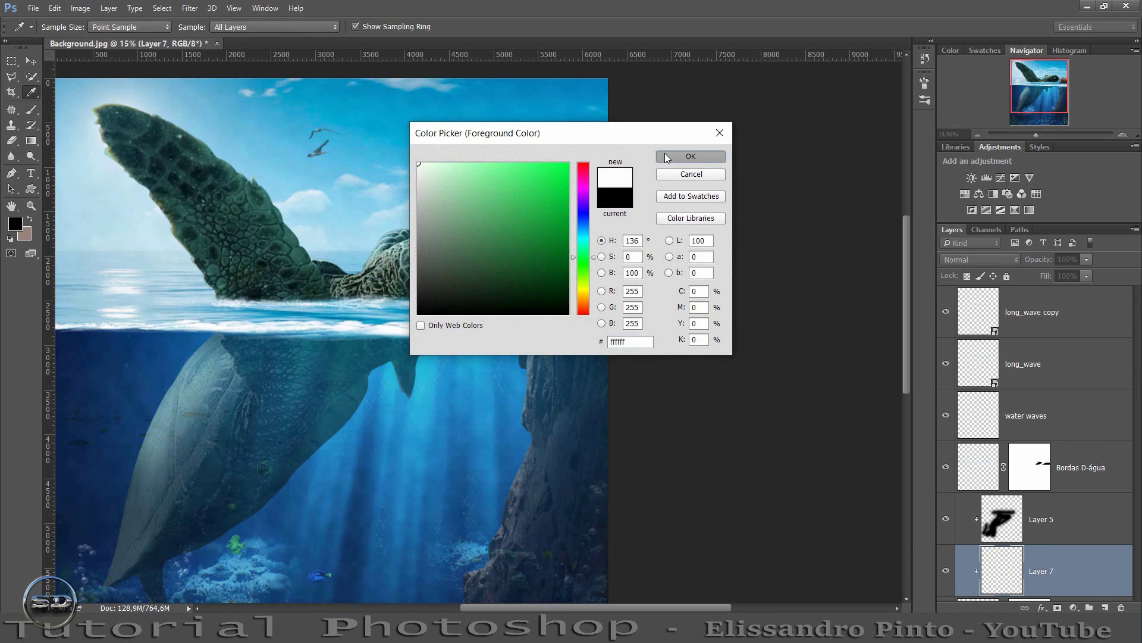
pyautogui.click(691, 156)
pyautogui.moveTo(1039, 139); pyautogui.dragTo(1040, 134)
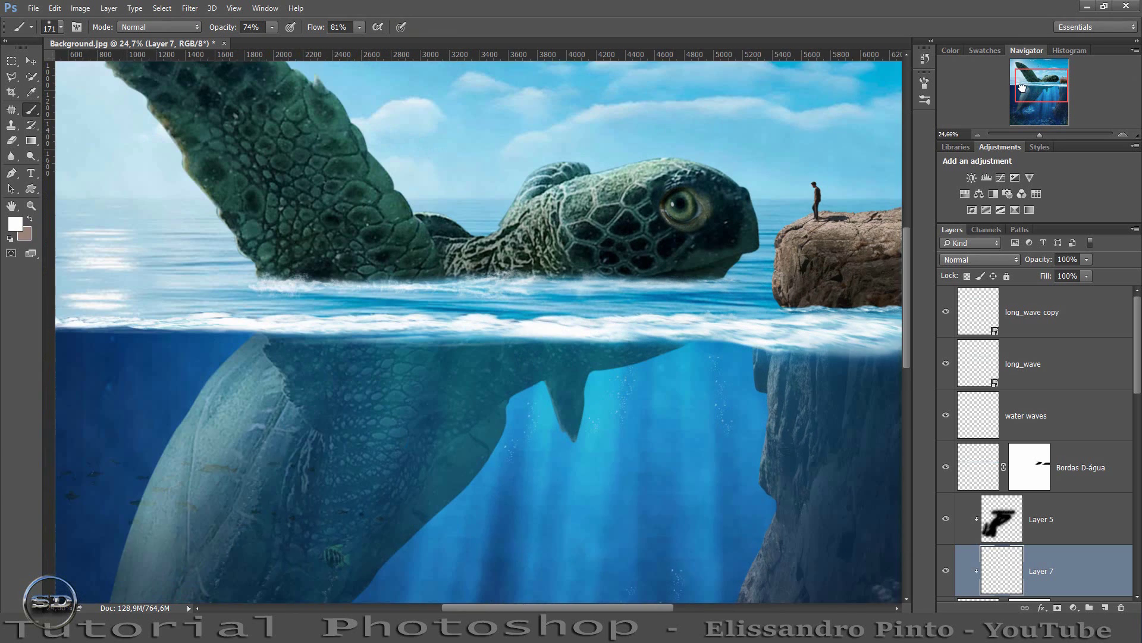
pyautogui.moveTo(1022, 88); pyautogui.dragTo(1018, 80)
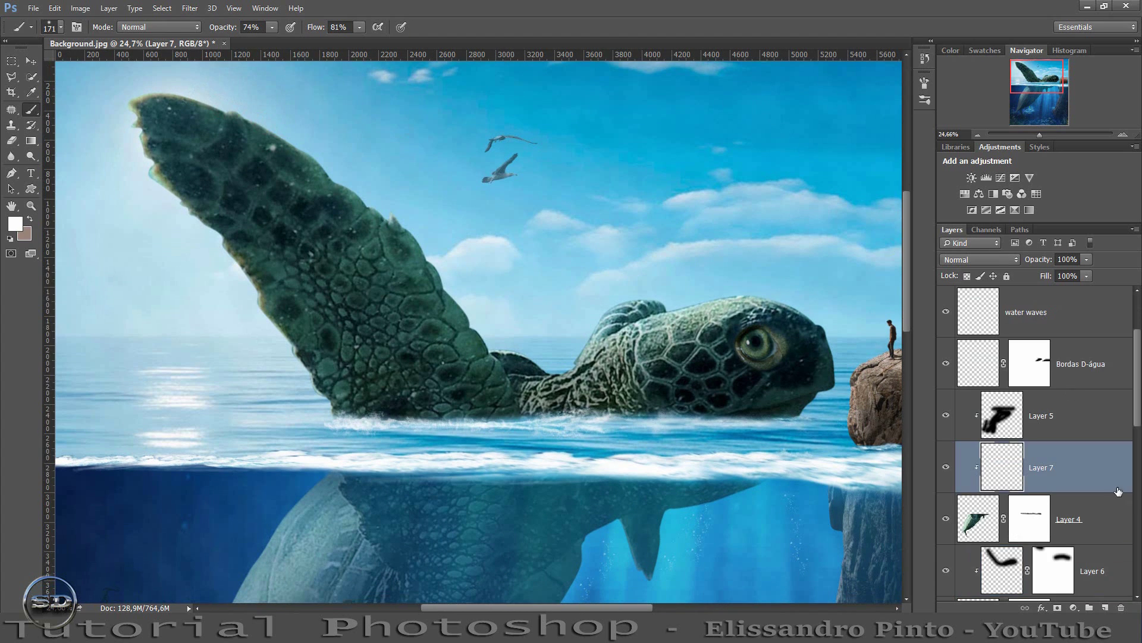
# On a new layer above Sea turtles, paint white highlights along the flipper and shell bumps.
pyautogui.scroll(-4, 1110, 484)
pyautogui.click(990, 510)
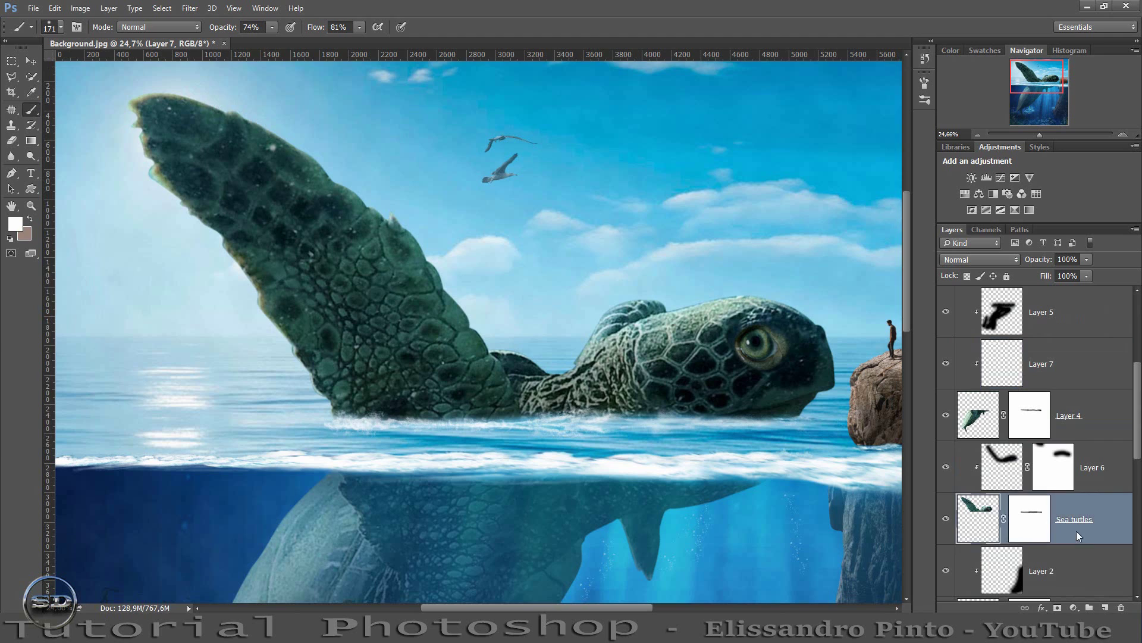
pyautogui.click(1107, 608)
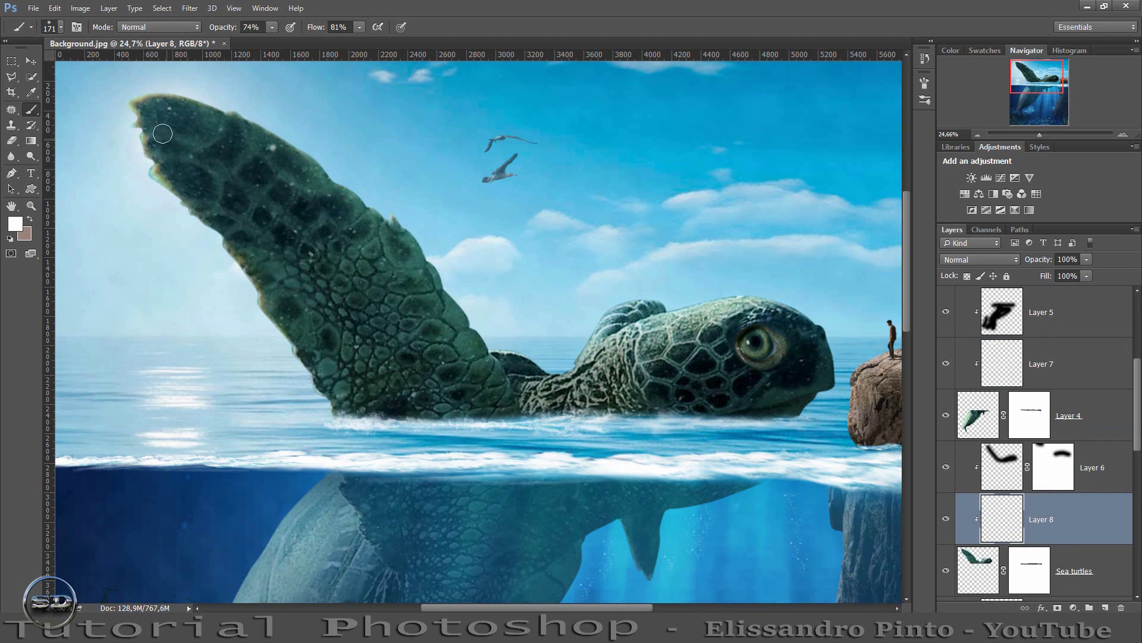
pyautogui.moveTo(161, 87)
pyautogui.mouseDown()
pyautogui.moveTo(293, 136)
pyautogui.moveTo(418, 235)
pyautogui.moveTo(505, 281)
pyautogui.moveTo(534, 360)
pyautogui.moveTo(602, 356)
pyautogui.moveTo(642, 321)
pyautogui.moveTo(824, 278)
pyautogui.mouseUp()
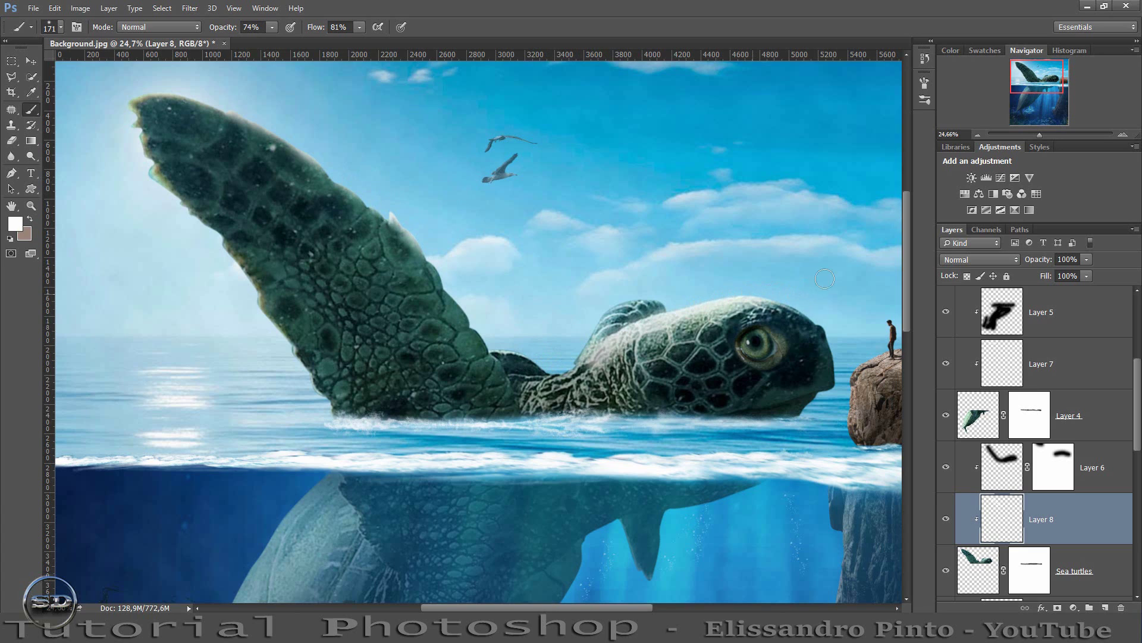
pyautogui.moveTo(593, 335); pyautogui.dragTo(633, 280)
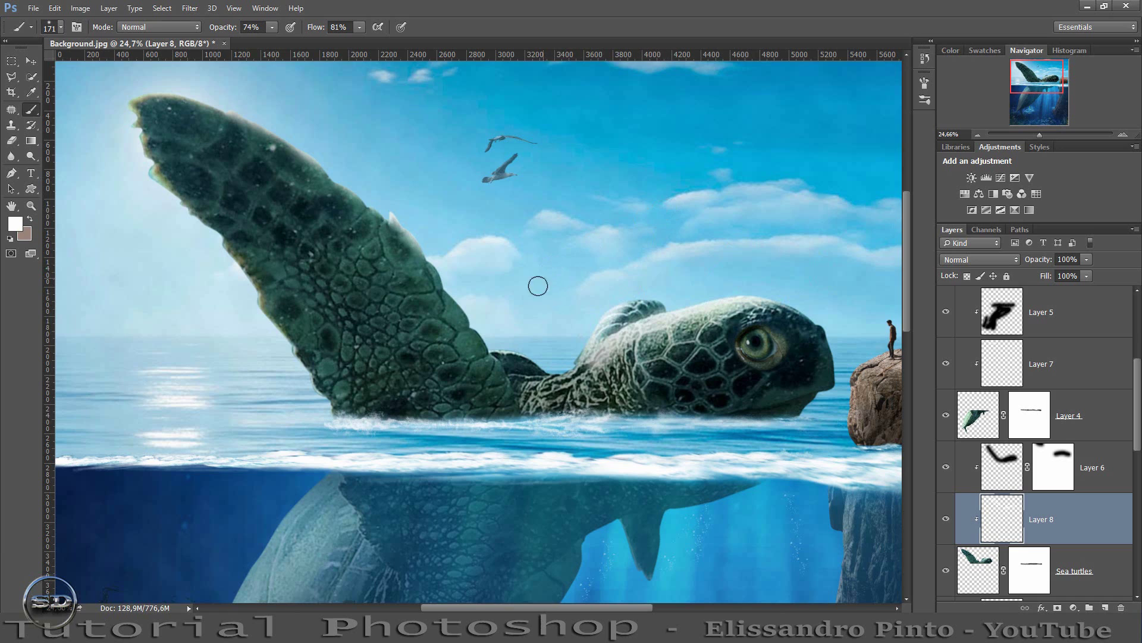
pyautogui.moveTo(501, 344); pyautogui.dragTo(543, 348)
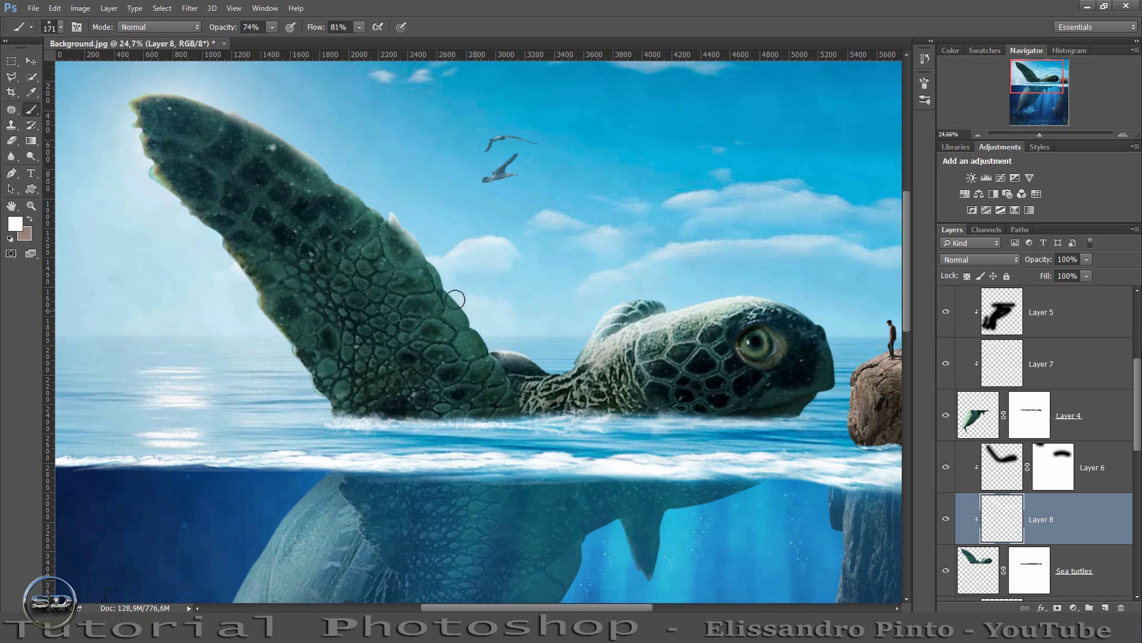
pyautogui.moveTo(148, 179)
pyautogui.mouseDown()
pyautogui.moveTo(139, 109)
pyautogui.moveTo(143, 119)
pyautogui.mouseUp()
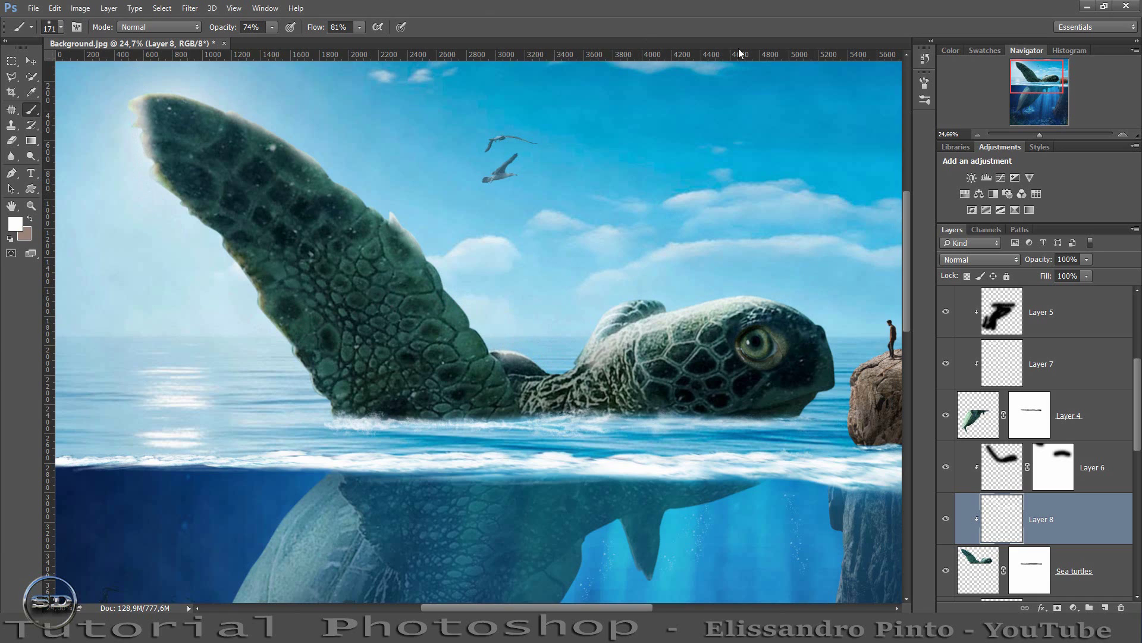
# Set the highlight layer's blend mode to Soft Light, after trying Overlay, and compare.
pyautogui.click(994, 259)
pyautogui.click(974, 409)
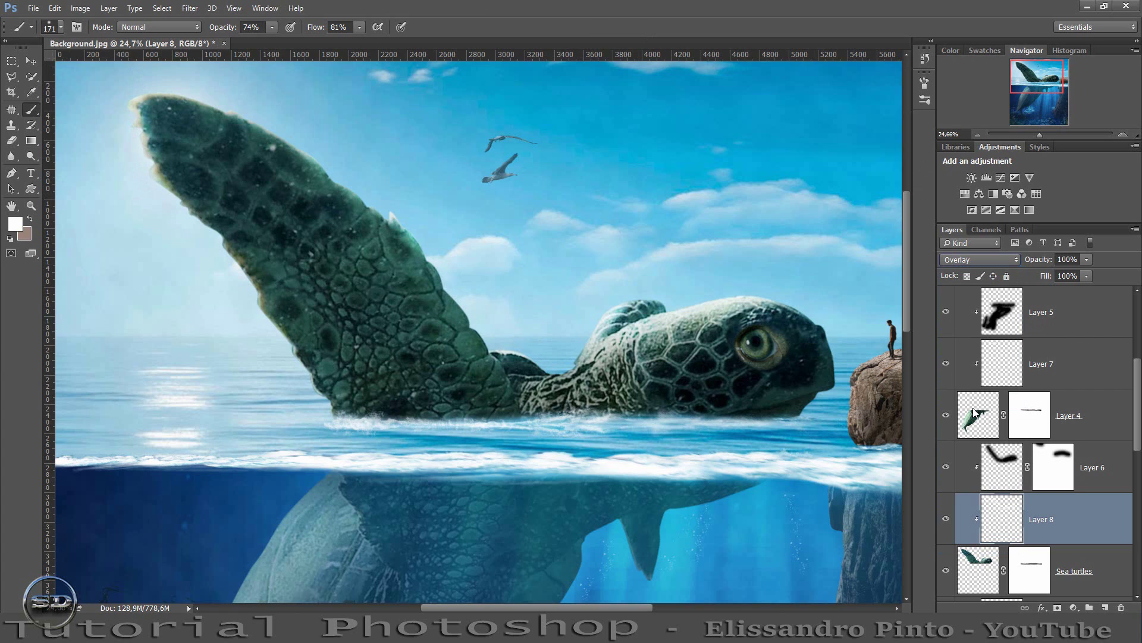
pyautogui.press('Down')
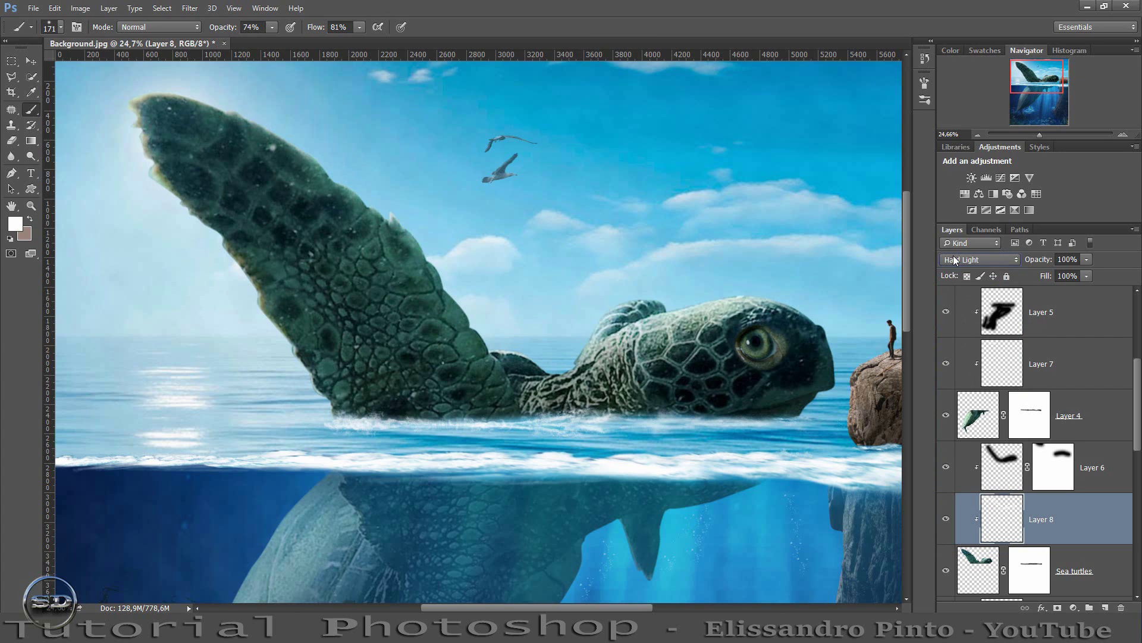
pyautogui.press('Down')
pyautogui.press('Up')
pyautogui.click(945, 519)
# Zoom out to fit the whole composition and select the long_wave copy layer.
pyautogui.moveTo(1038, 134); pyautogui.dragTo(1033, 133)
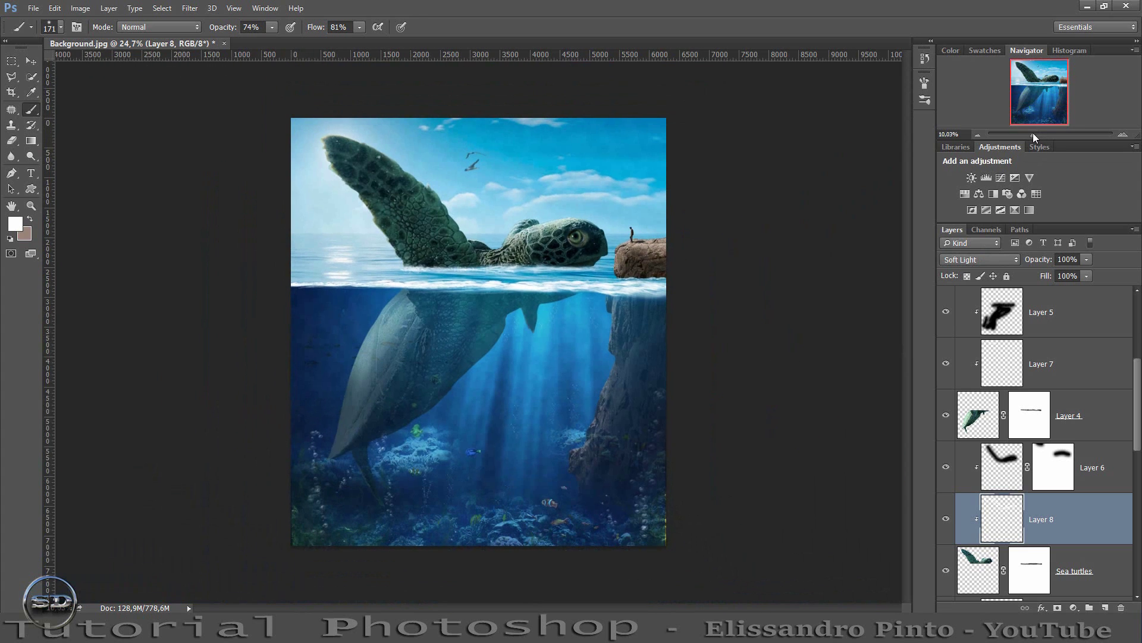
pyautogui.moveTo(1033, 134); pyautogui.dragTo(1034, 133)
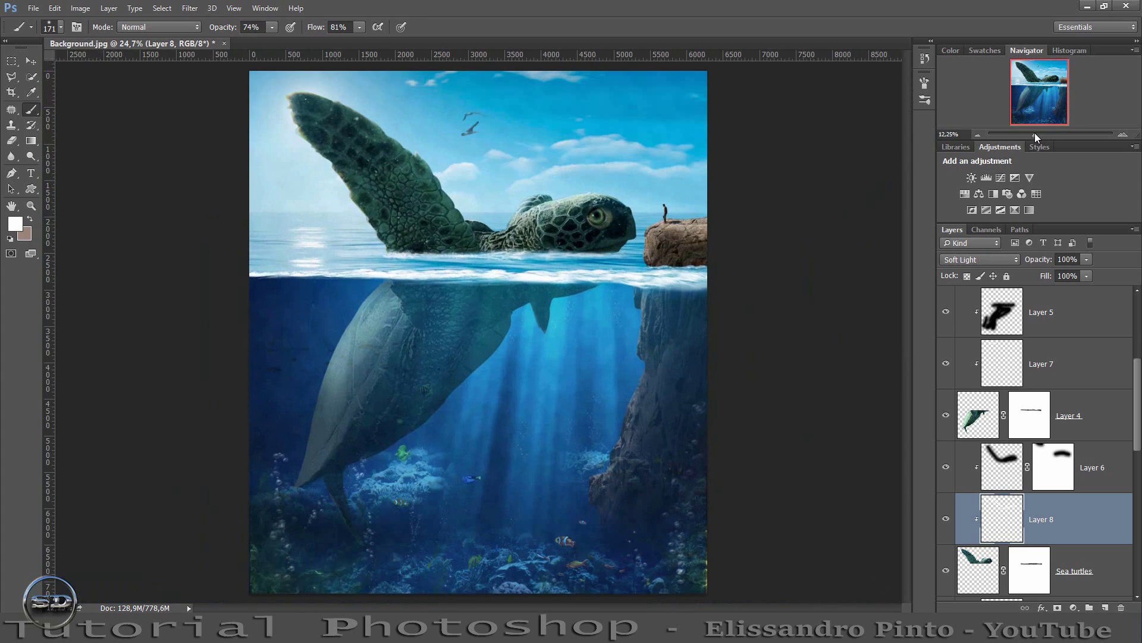
pyautogui.scroll(4, 1121, 369)
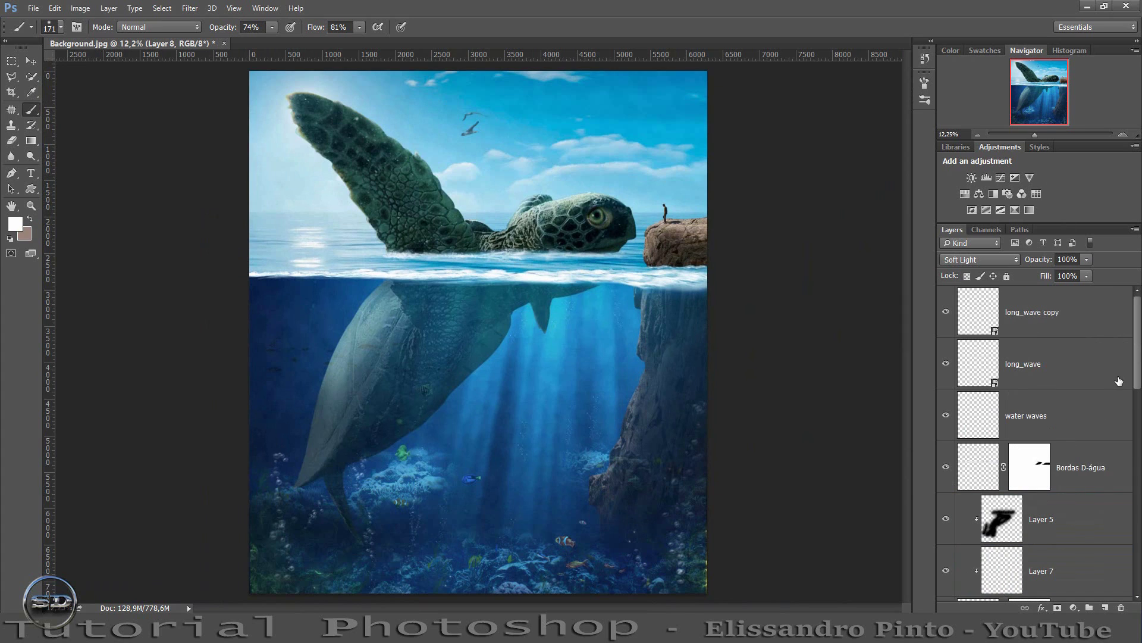
pyautogui.click(1056, 320)
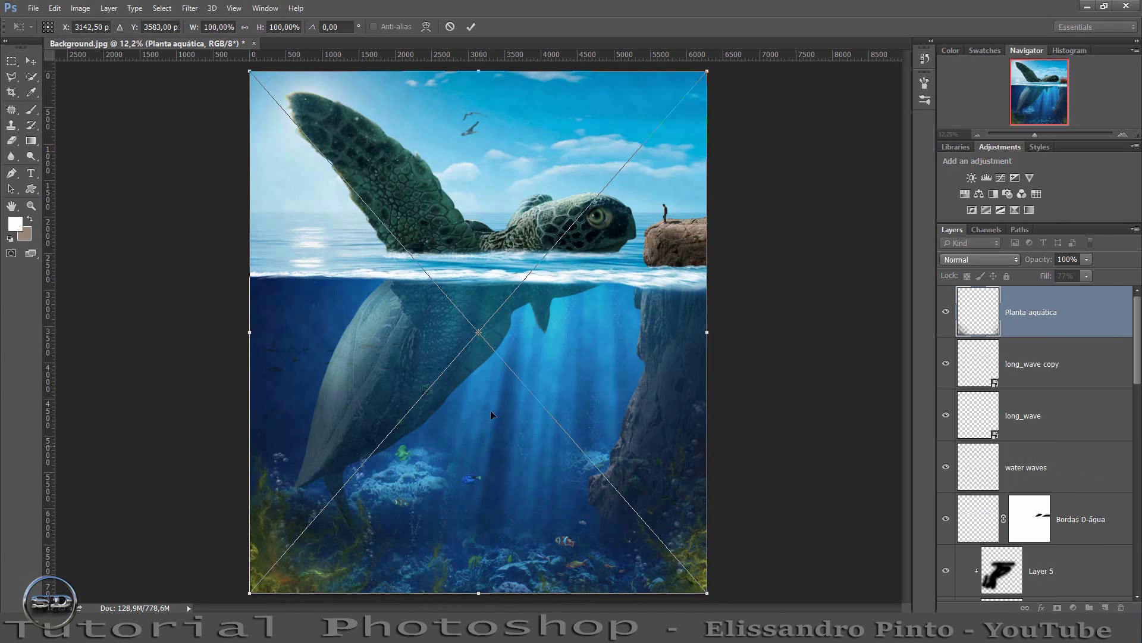
# Commit the Planta aquática seaweed image and lower its fill to 66%.
pyautogui.click(471, 26)
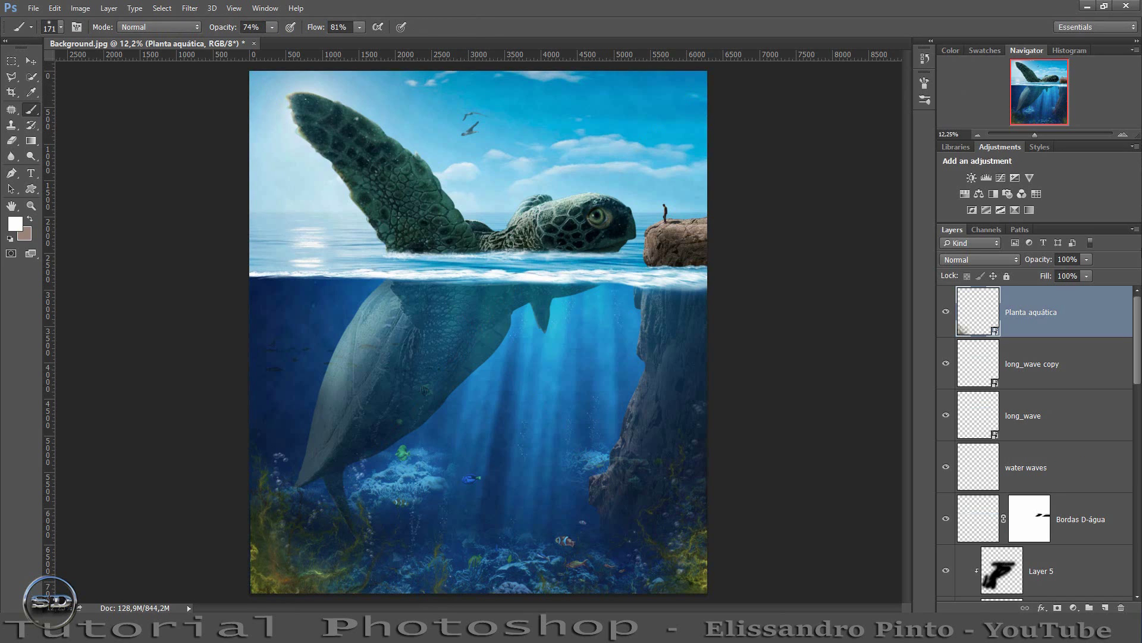
pyautogui.moveTo(1046, 276); pyautogui.dragTo(1026, 278)
pyautogui.press('Return')
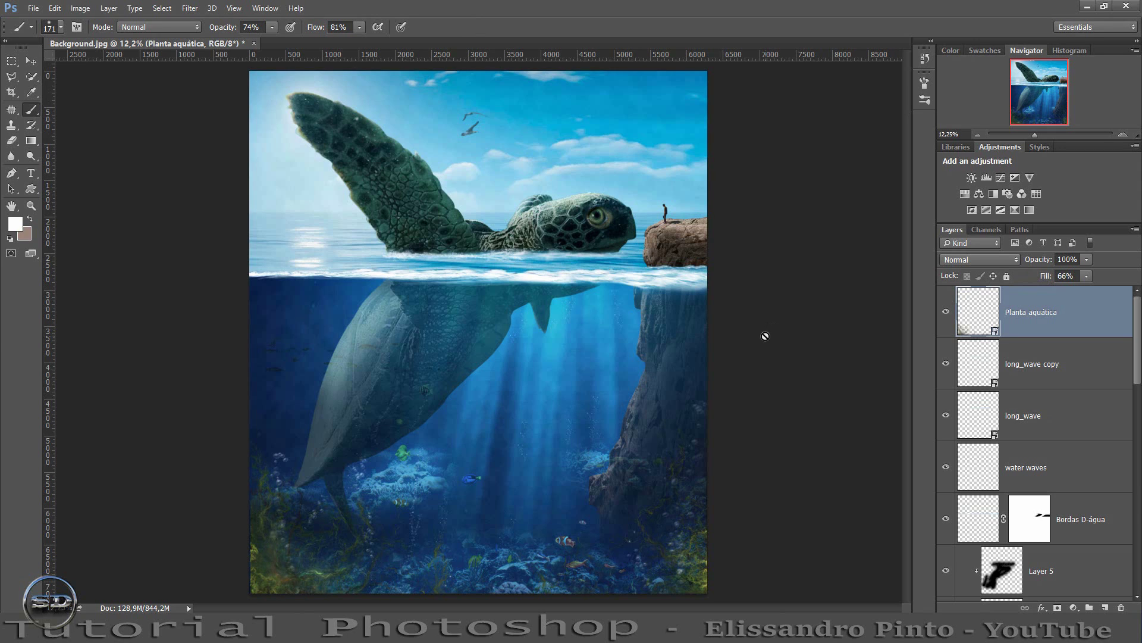
pyautogui.click(997, 376)
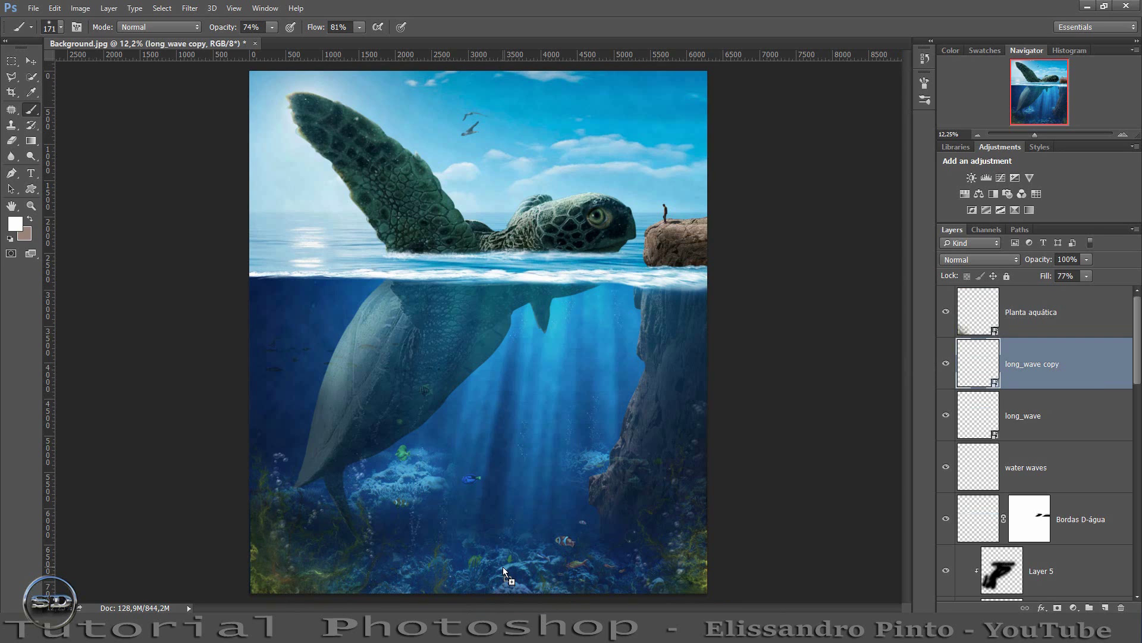
# Place the Peixes fish image above long_wave copy and fade it to 33% fill.
pyautogui.moveTo(502, 566); pyautogui.dragTo(502, 566)
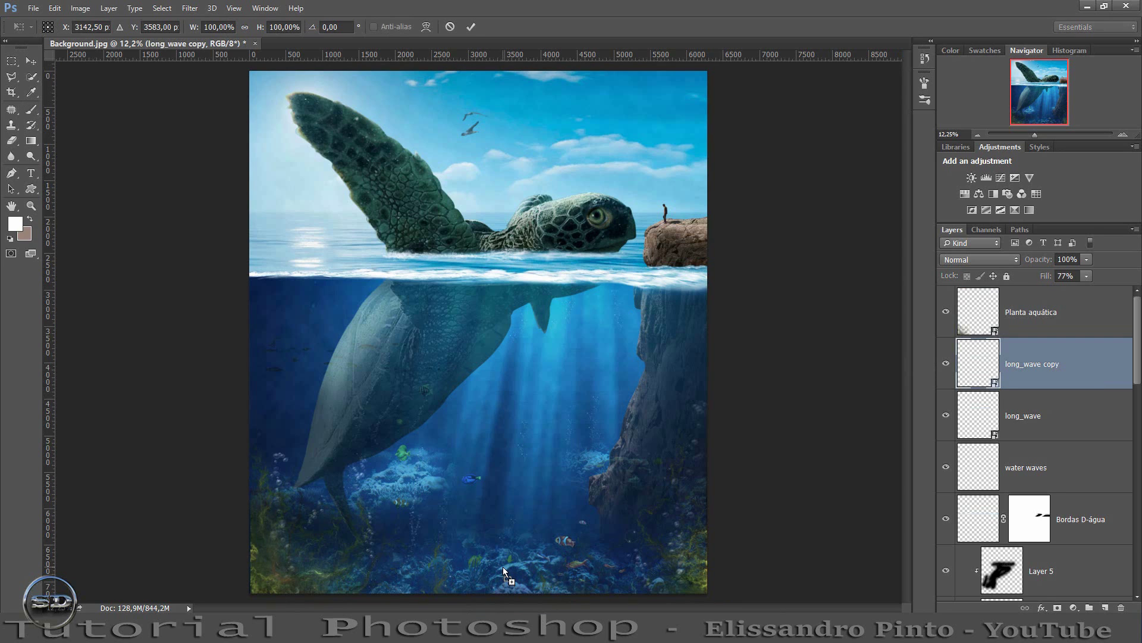
pyautogui.press('b')
pyautogui.click(471, 26)
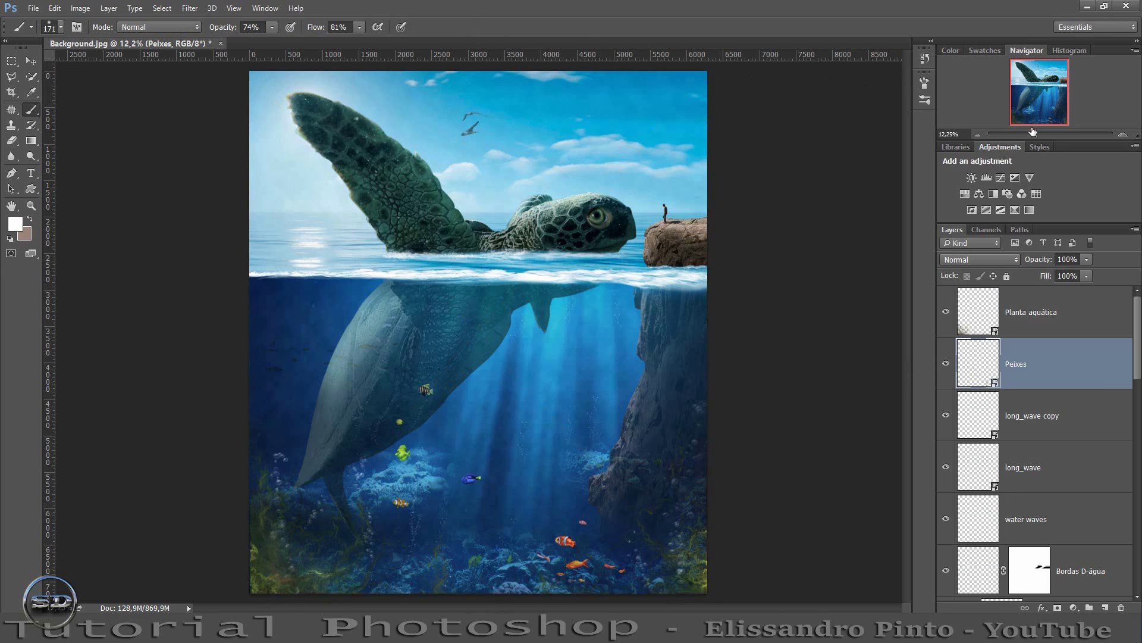
pyautogui.moveTo(1037, 137); pyautogui.dragTo(1041, 137)
pyautogui.moveTo(1040, 93); pyautogui.dragTo(1040, 100)
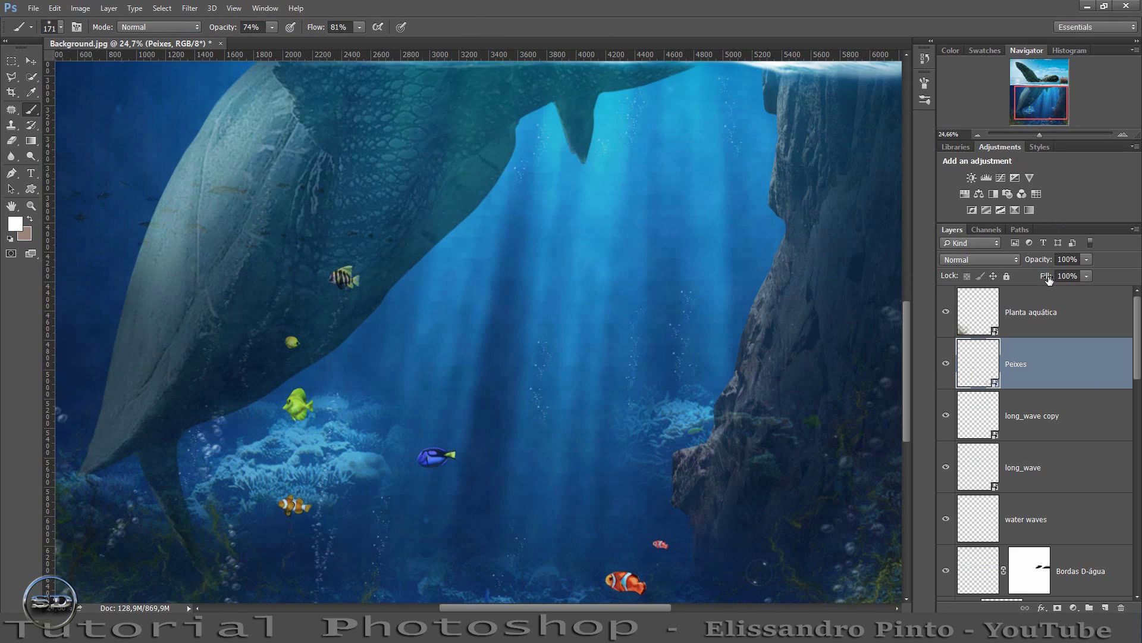
pyautogui.moveTo(1048, 280); pyautogui.dragTo(1008, 277)
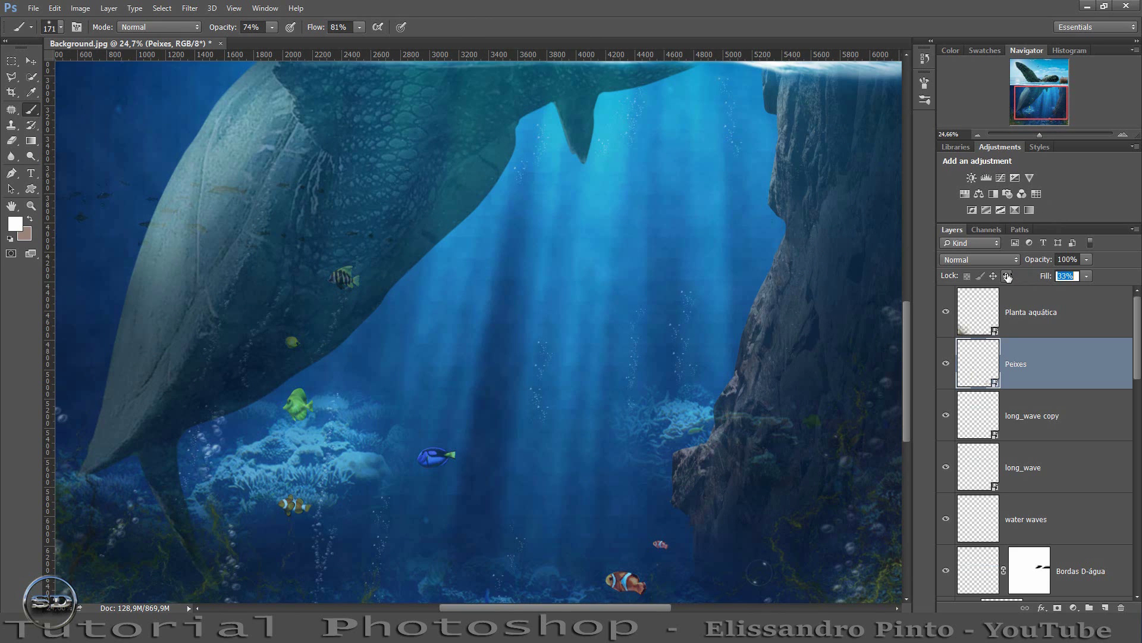
pyautogui.scroll(-5, 907, 341)
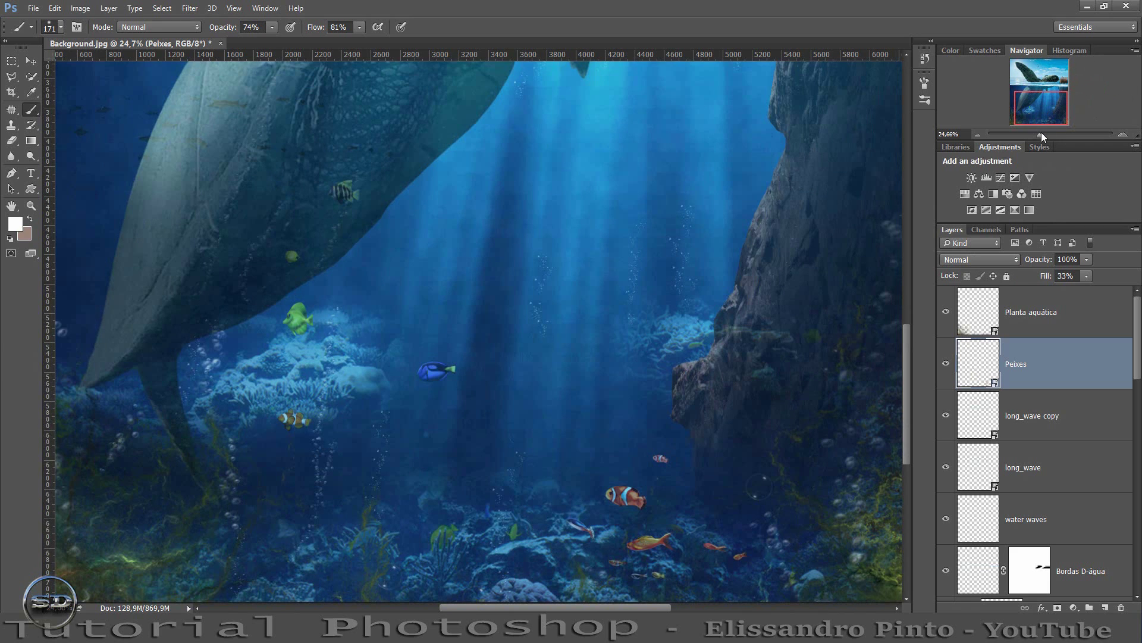
pyautogui.moveTo(1040, 134); pyautogui.dragTo(1033, 134)
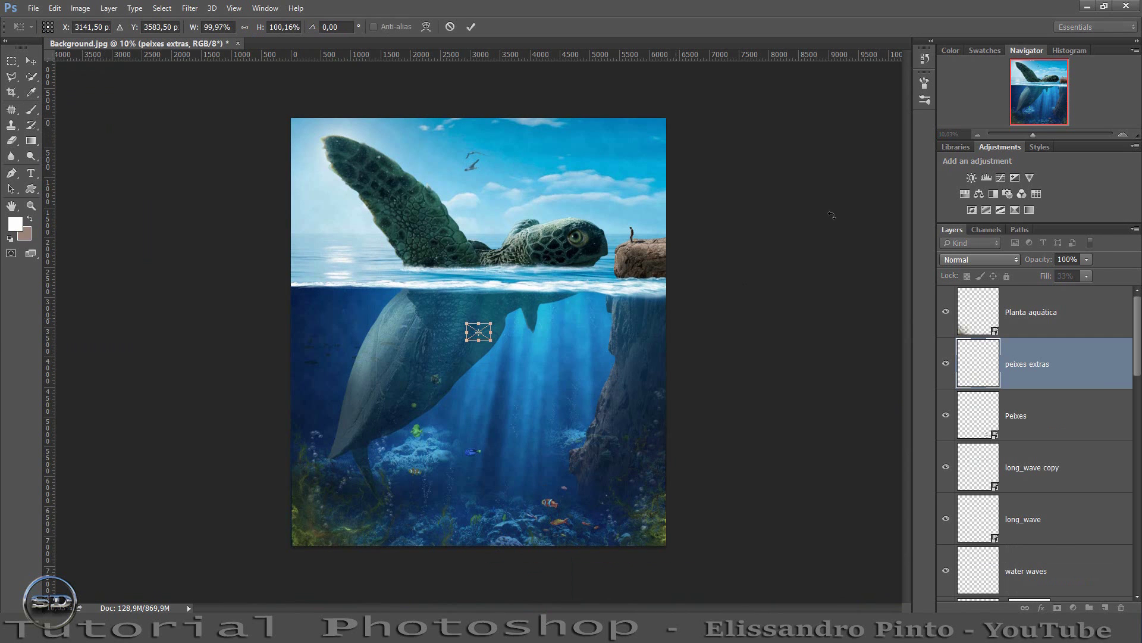
# Resize and reposition the peixes extras fish school with proportional free transform, then commit.
pyautogui.moveTo(1034, 134); pyautogui.dragTo(1042, 133)
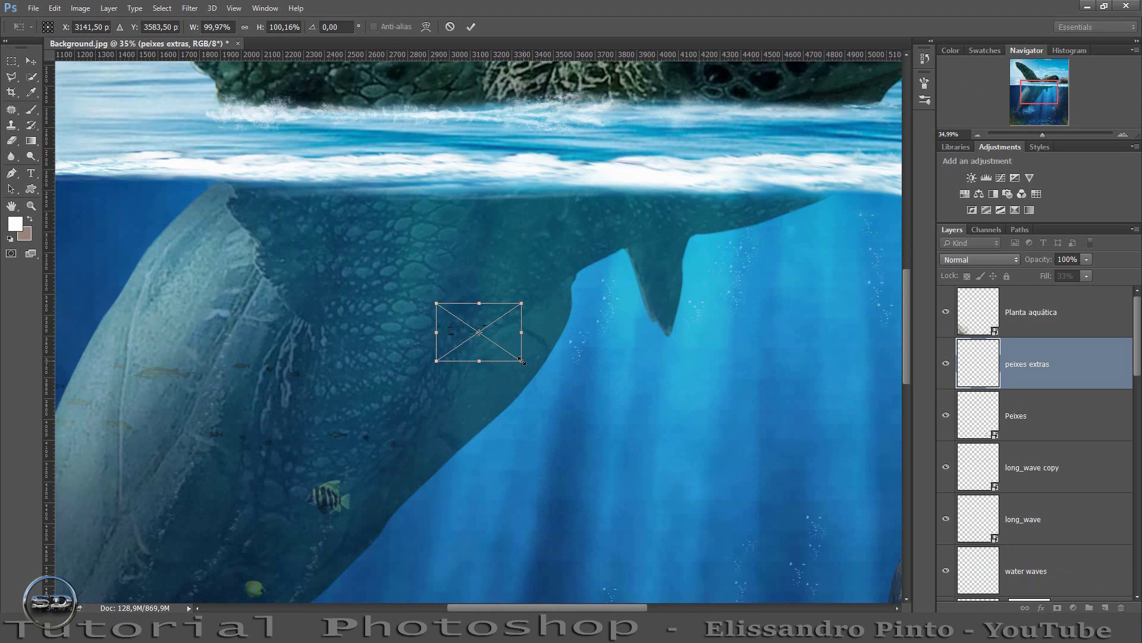
pyautogui.moveTo(521, 361); pyautogui.dragTo(839, 498)
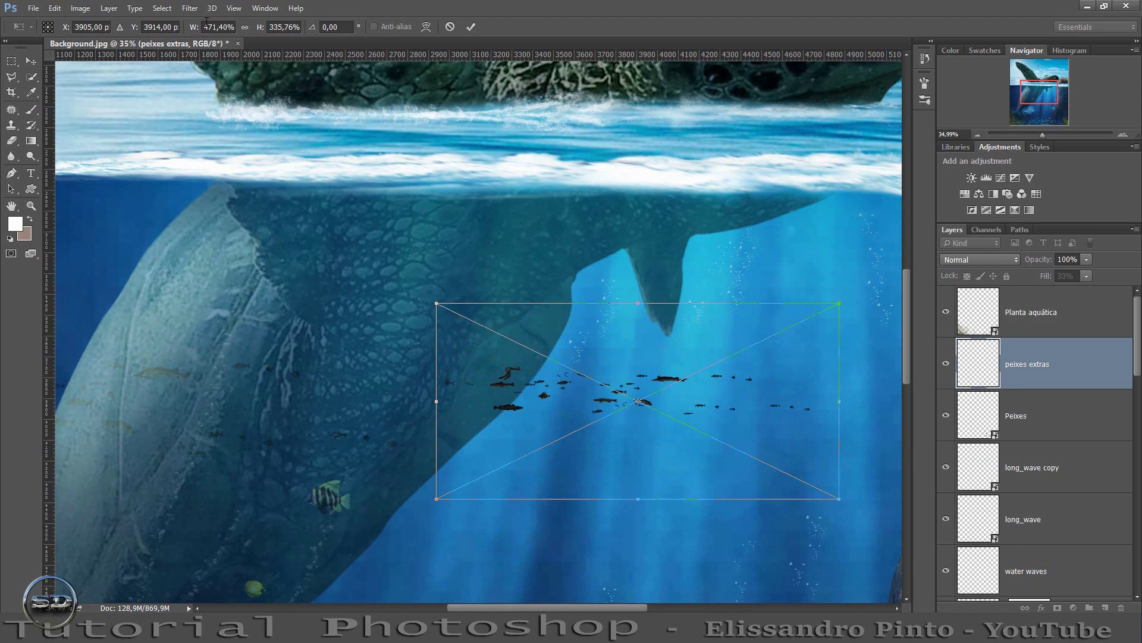
pyautogui.click(245, 27)
pyautogui.moveTo(594, 289)
pyautogui.mouseDown()
pyautogui.moveTo(605, 381)
pyautogui.moveTo(704, 375)
pyautogui.mouseUp()
pyautogui.moveTo(485, 333); pyautogui.dragTo(308, 212)
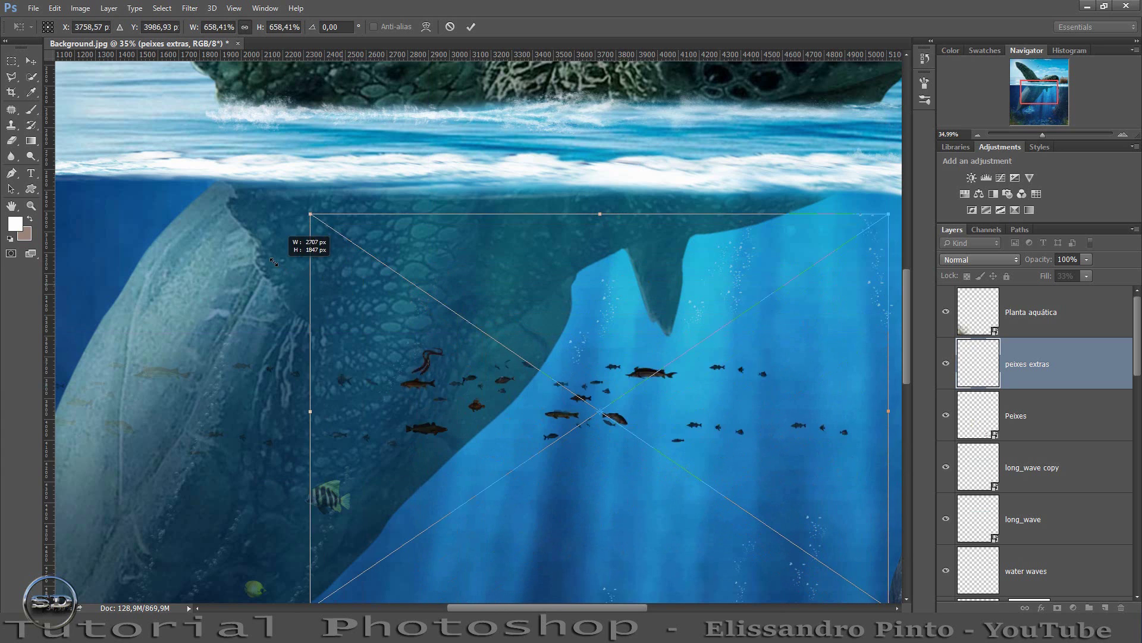
pyautogui.moveTo(988, 75); pyautogui.dragTo(999, 80)
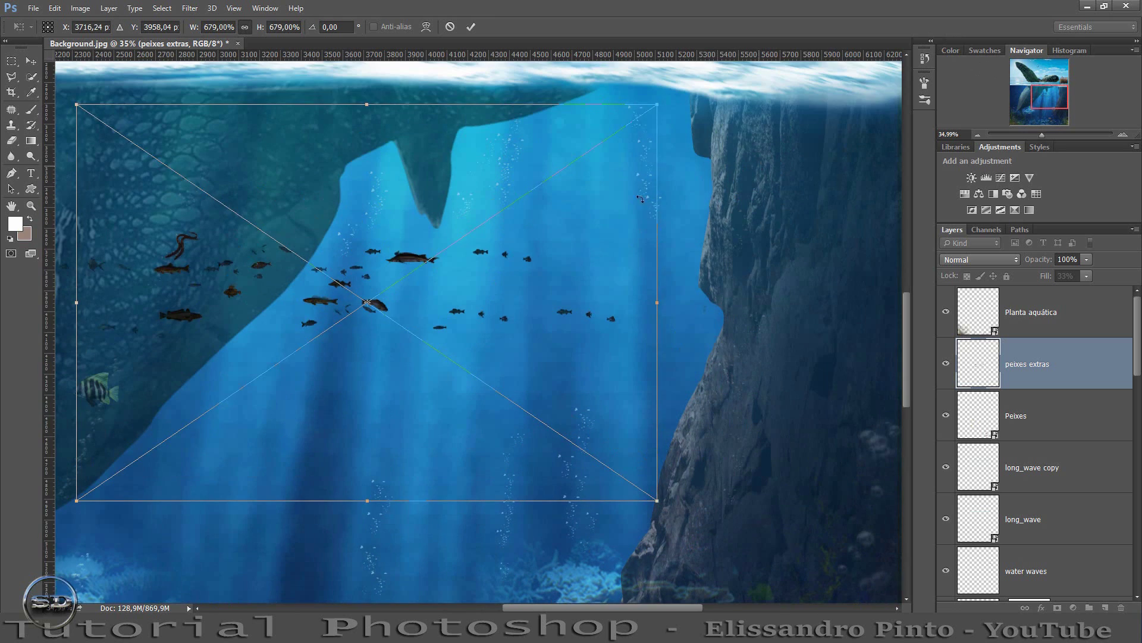
pyautogui.moveTo(471, 250)
pyautogui.mouseDown()
pyautogui.moveTo(558, 309)
pyautogui.moveTo(548, 353)
pyautogui.mouseUp()
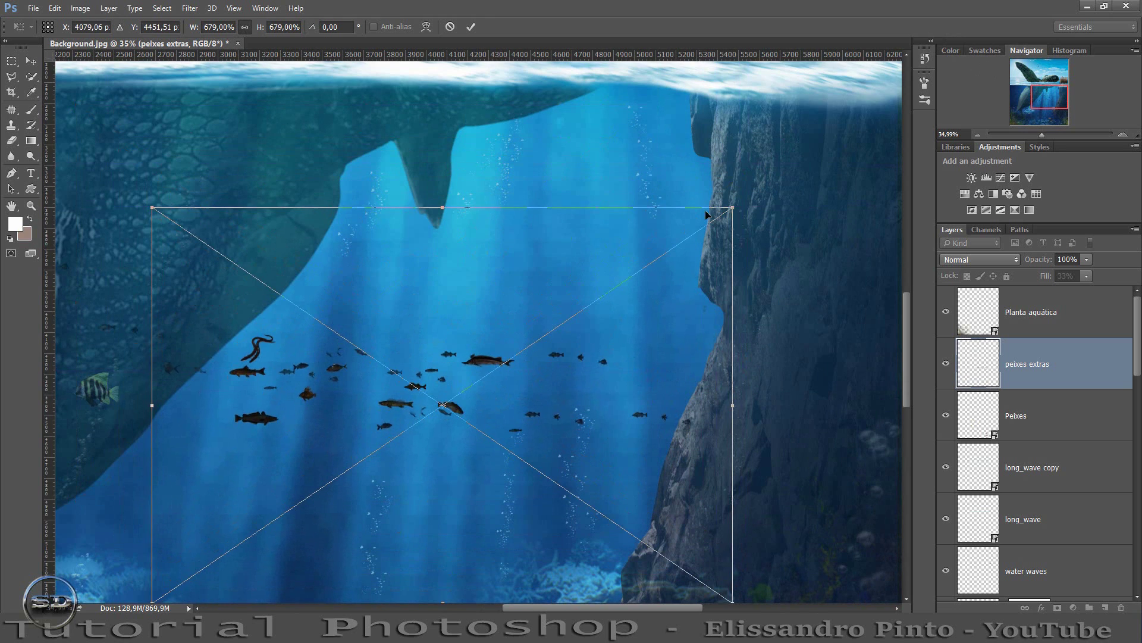
pyautogui.moveTo(732, 206); pyautogui.dragTo(633, 274)
pyautogui.moveTo(583, 337); pyautogui.dragTo(619, 336)
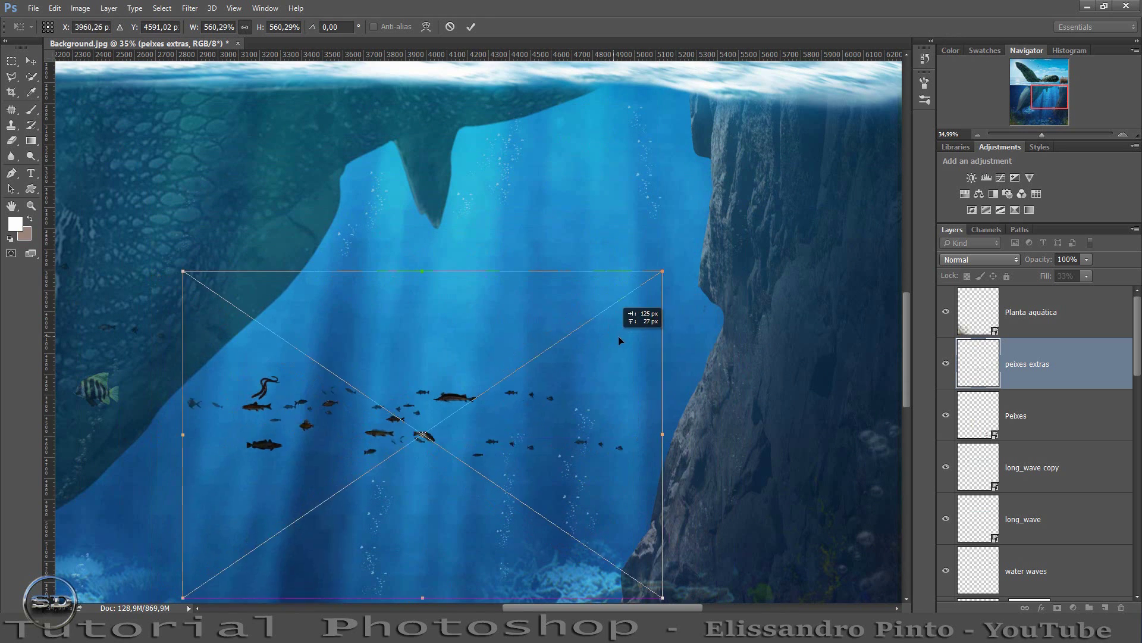
pyautogui.press('b')
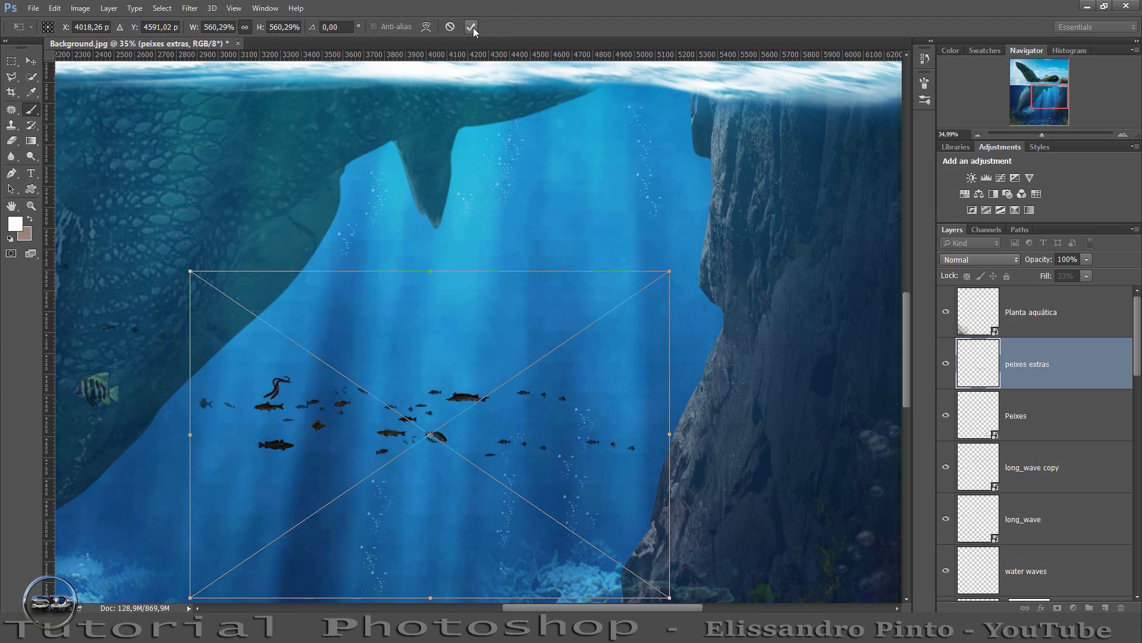
pyautogui.click(473, 27)
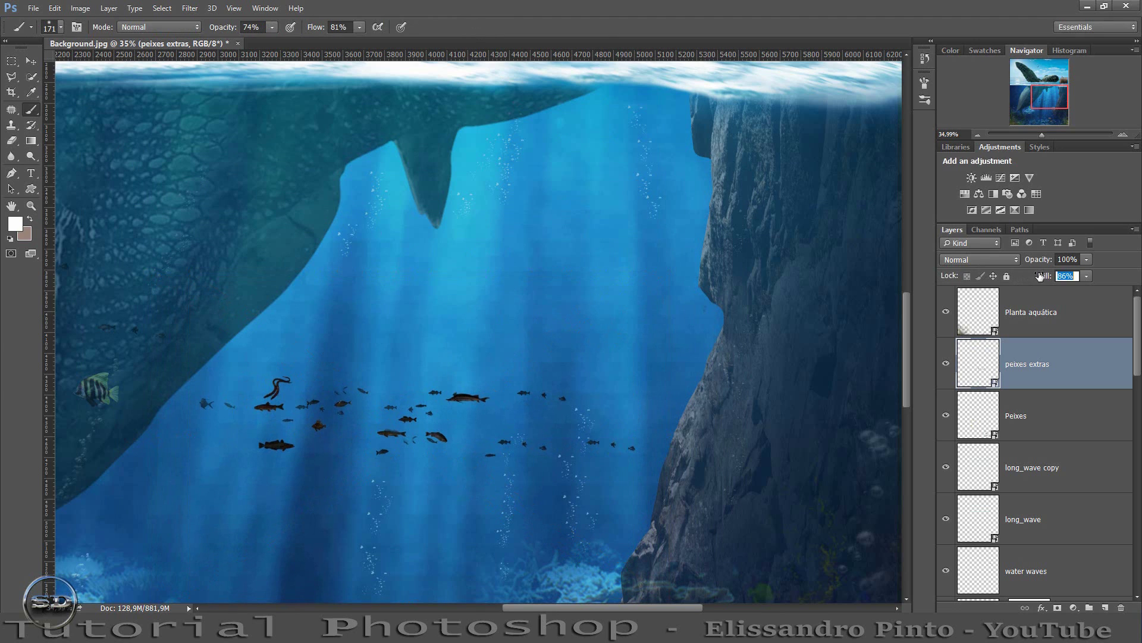
# Lower the fish school's Fill to about 47% and move it down near the seabed.
pyautogui.moveTo(1045, 276); pyautogui.dragTo(1020, 276)
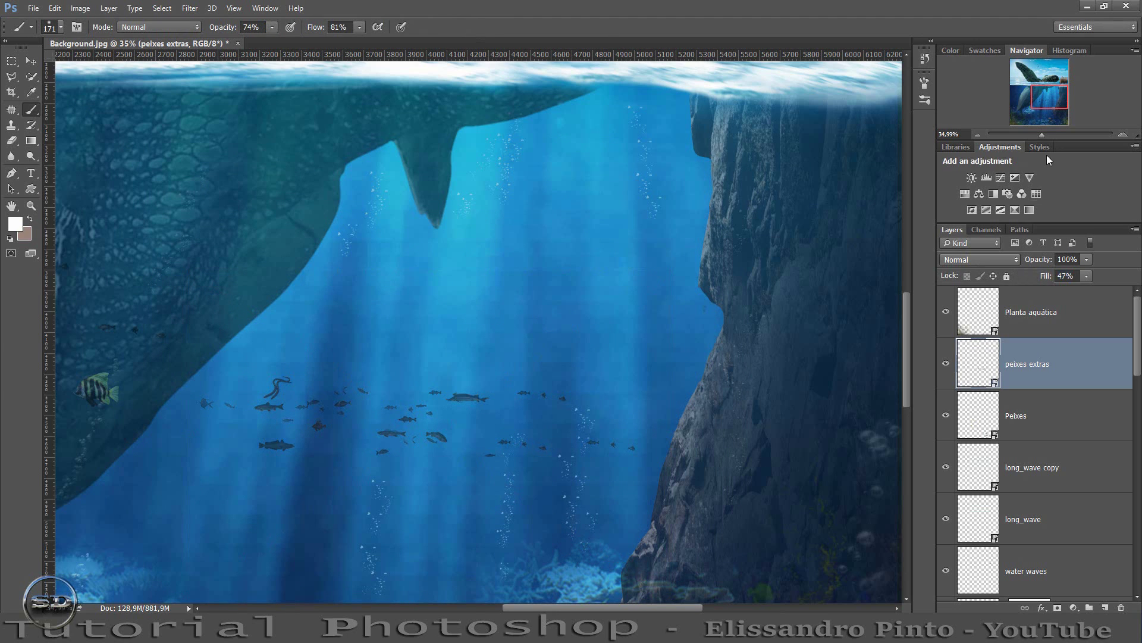
pyautogui.moveTo(1039, 134); pyautogui.dragTo(1035, 132)
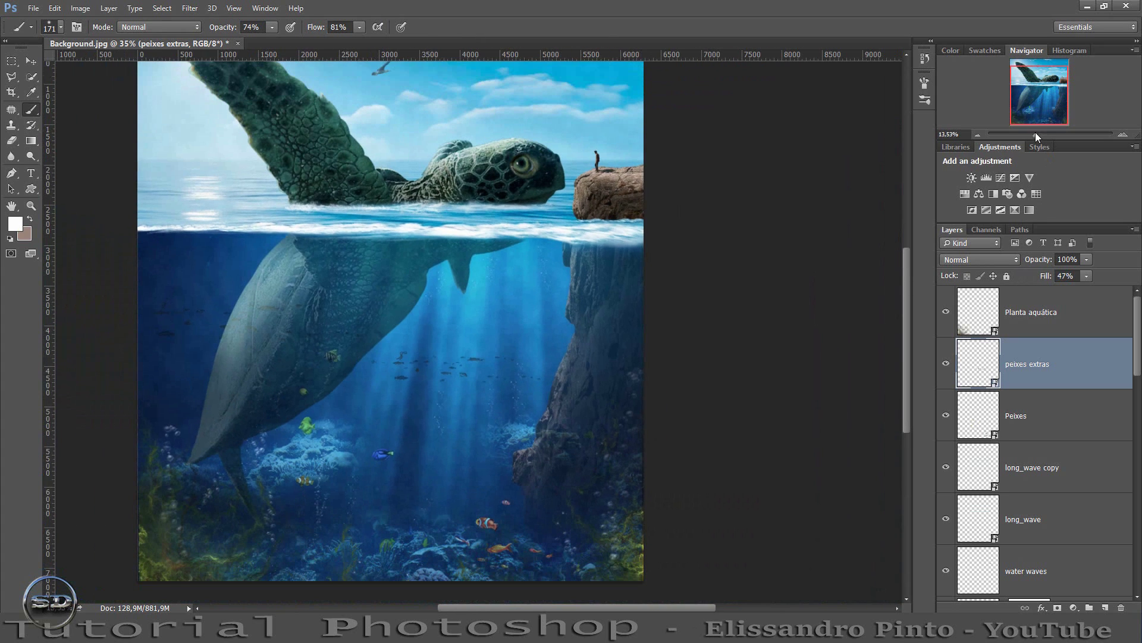
pyautogui.click(31, 61)
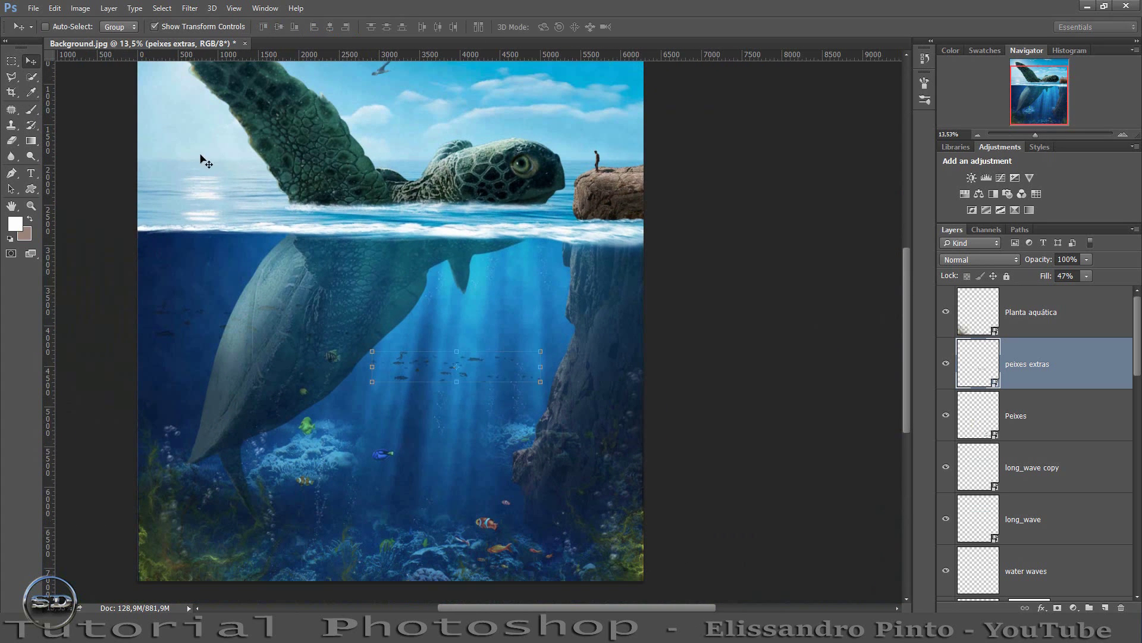
pyautogui.moveTo(507, 379); pyautogui.dragTo(466, 505)
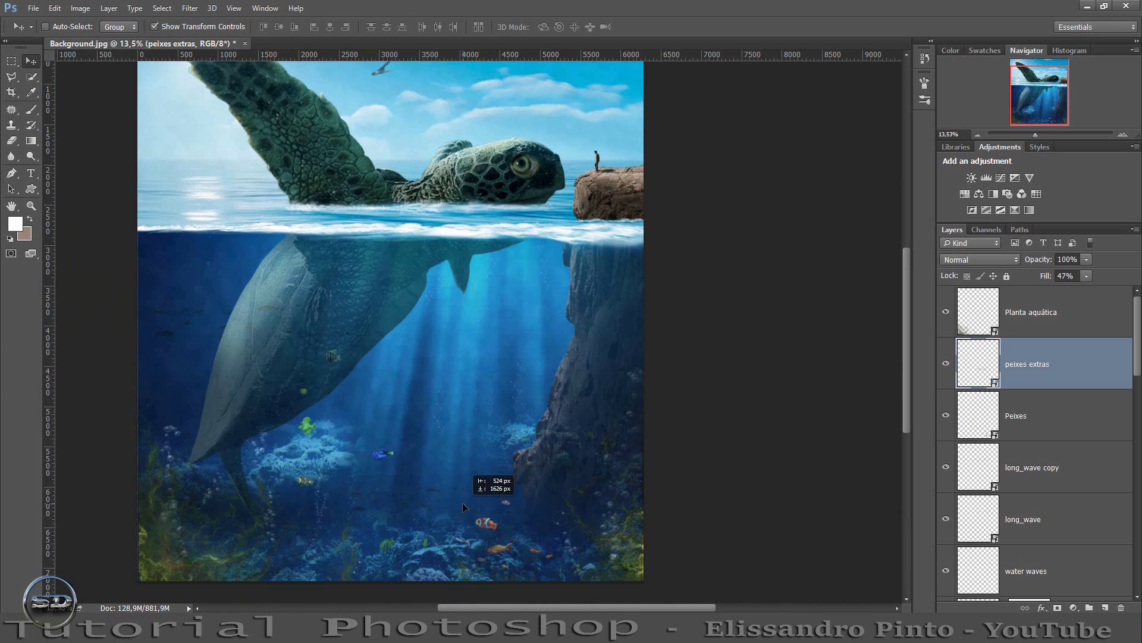
pyautogui.click(31, 111)
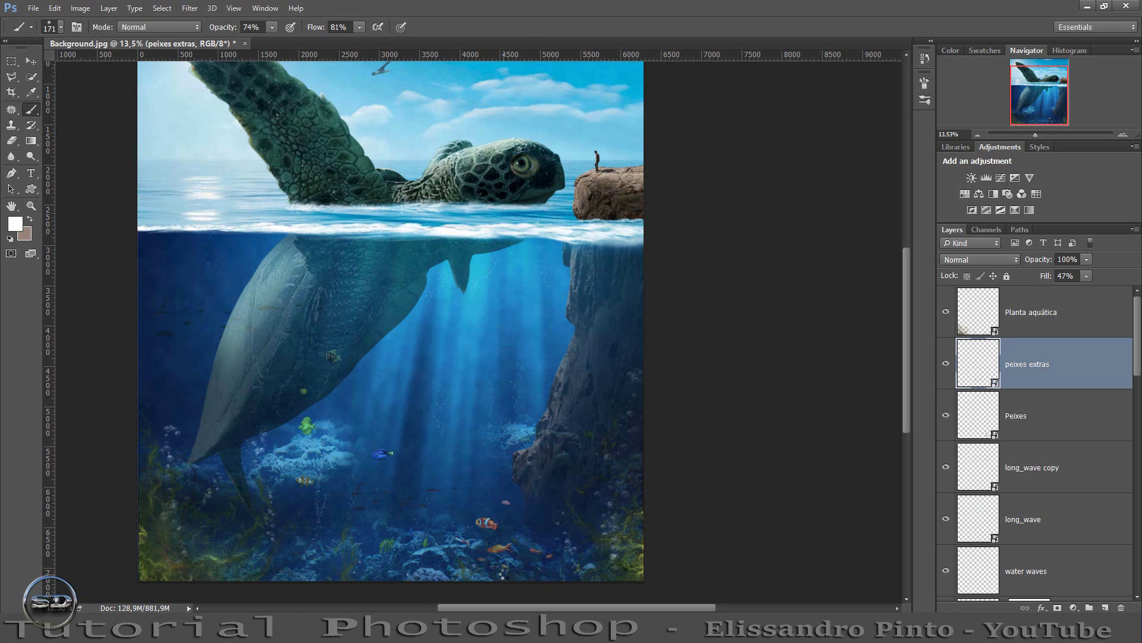
# Place the background copy and mask it to show only below the waterline.
pyautogui.moveTo(517, 467)
pyautogui.mouseDown()
pyautogui.moveTo(451, 453)
pyautogui.moveTo(422, 470)
pyautogui.mouseUp()
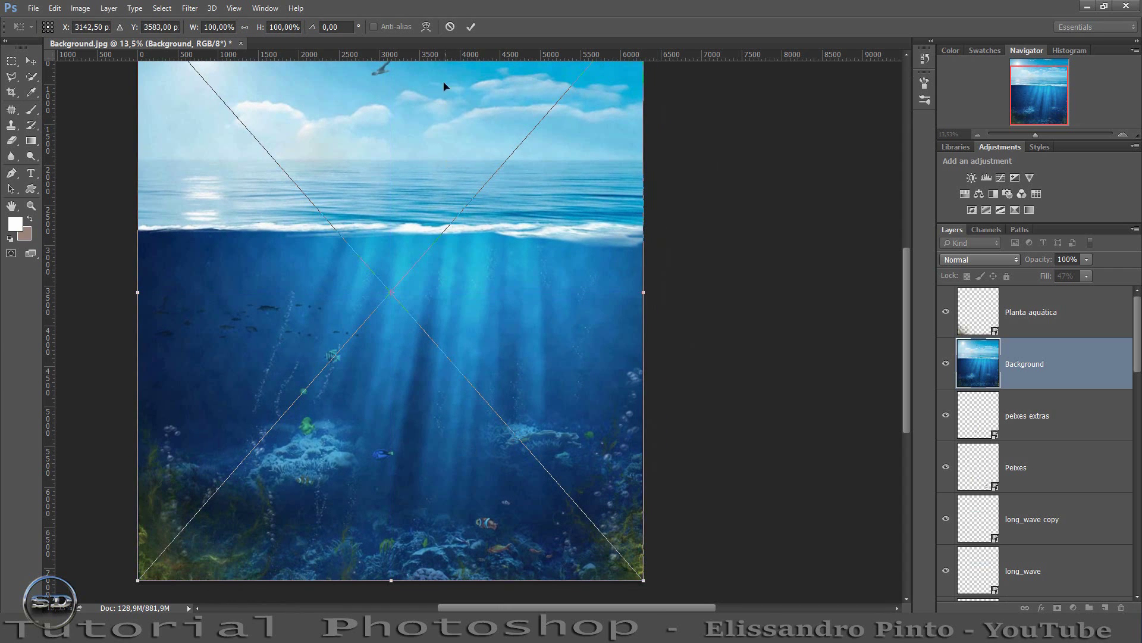
pyautogui.click(471, 27)
pyautogui.click(1030, 134)
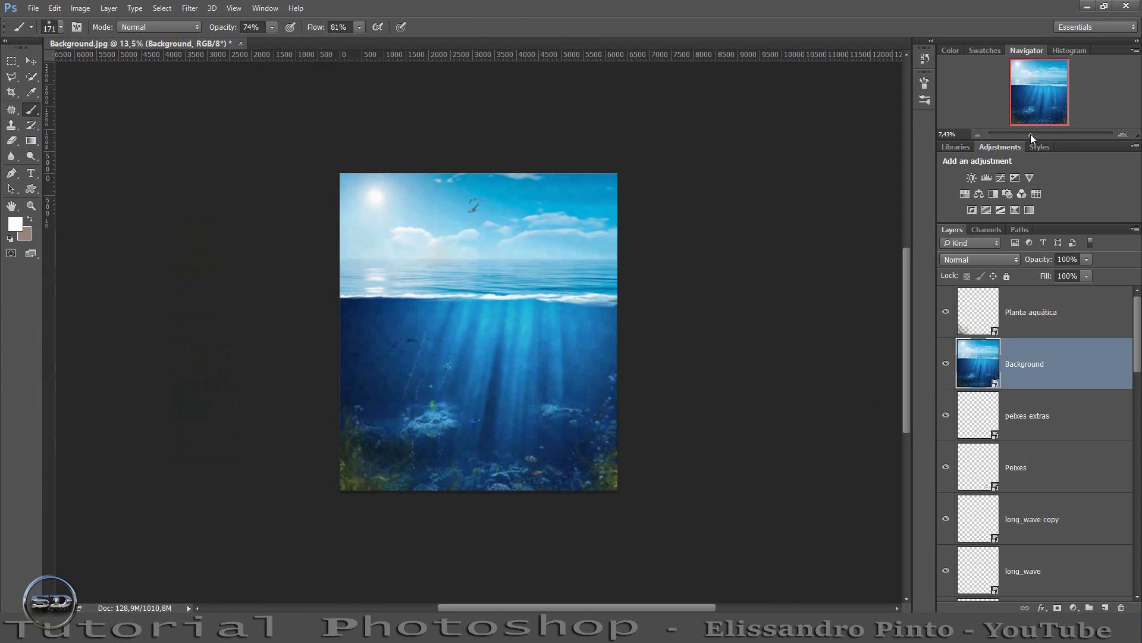
pyautogui.click(12, 60)
pyautogui.moveTo(340, 173); pyautogui.dragTo(646, 295)
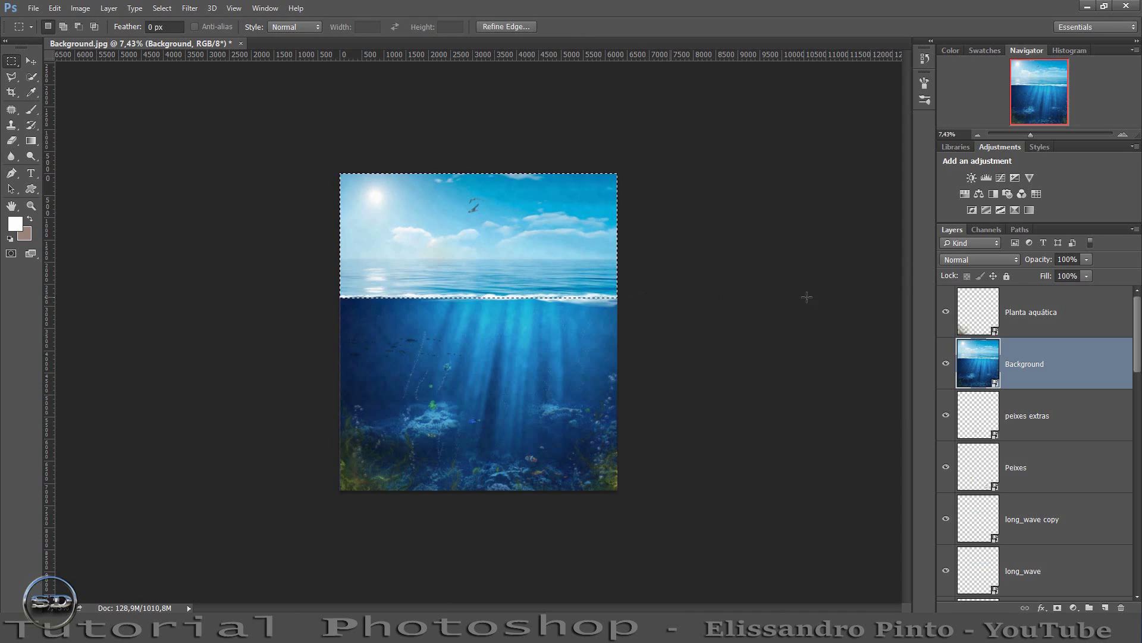
pyautogui.click(1058, 607)
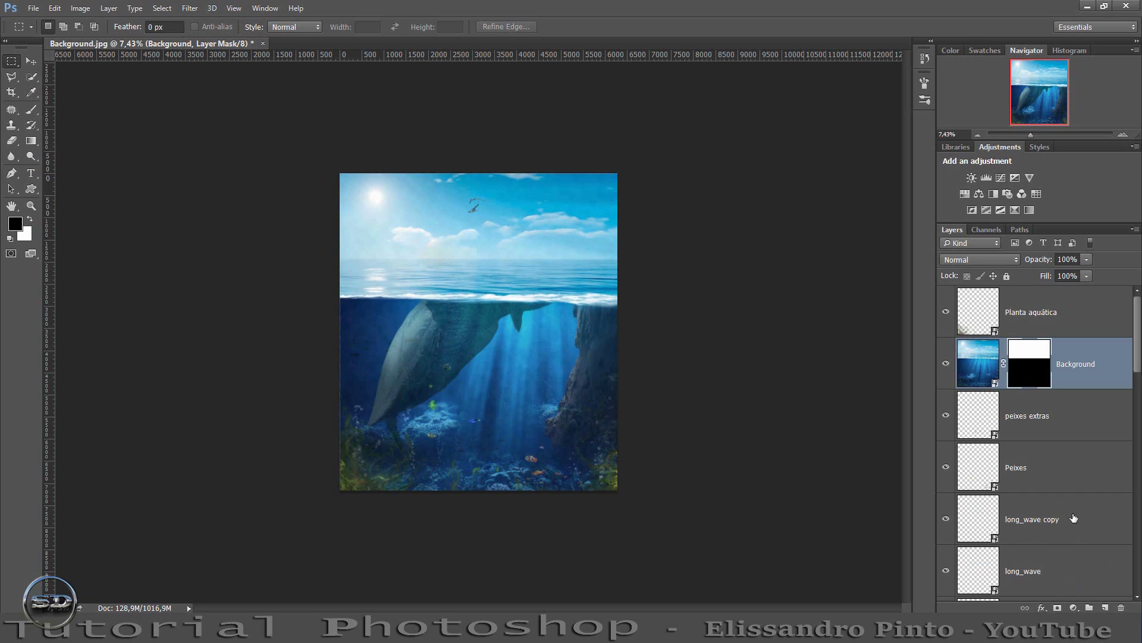
pyautogui.hotkey('ctrl', 'i')
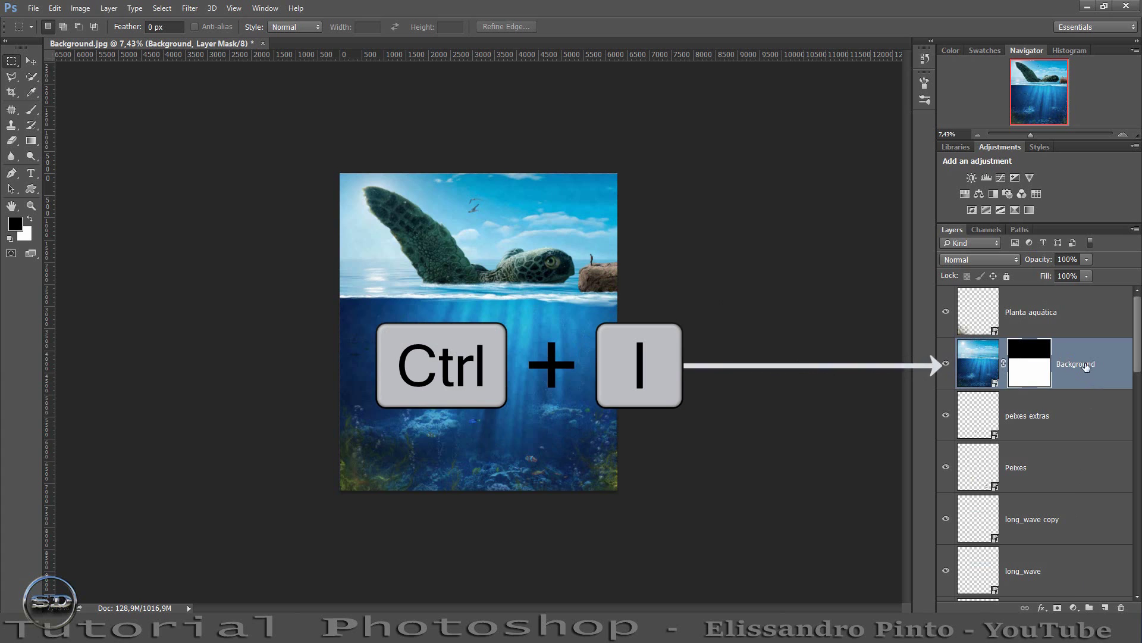
# Move the masked background copy below Bordas D-água and set its Fill to 72%.
pyautogui.moveTo(1086, 366)
pyautogui.mouseDown()
pyautogui.moveTo(1059, 497)
pyautogui.moveTo(1054, 448)
pyautogui.mouseUp()
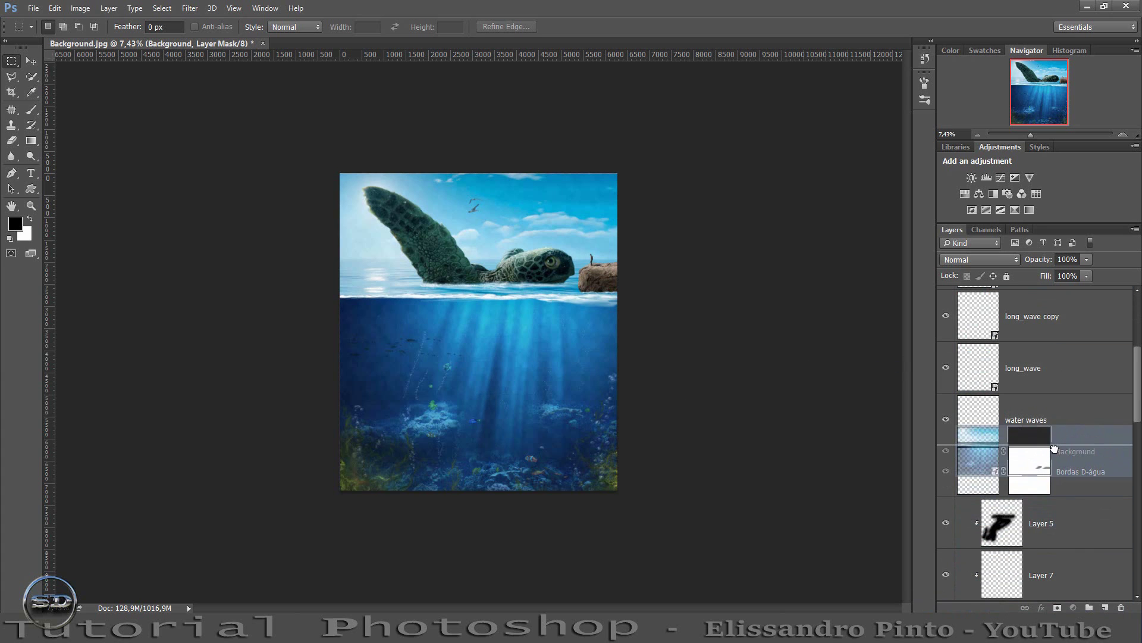
pyautogui.moveTo(1054, 448); pyautogui.dragTo(1056, 491)
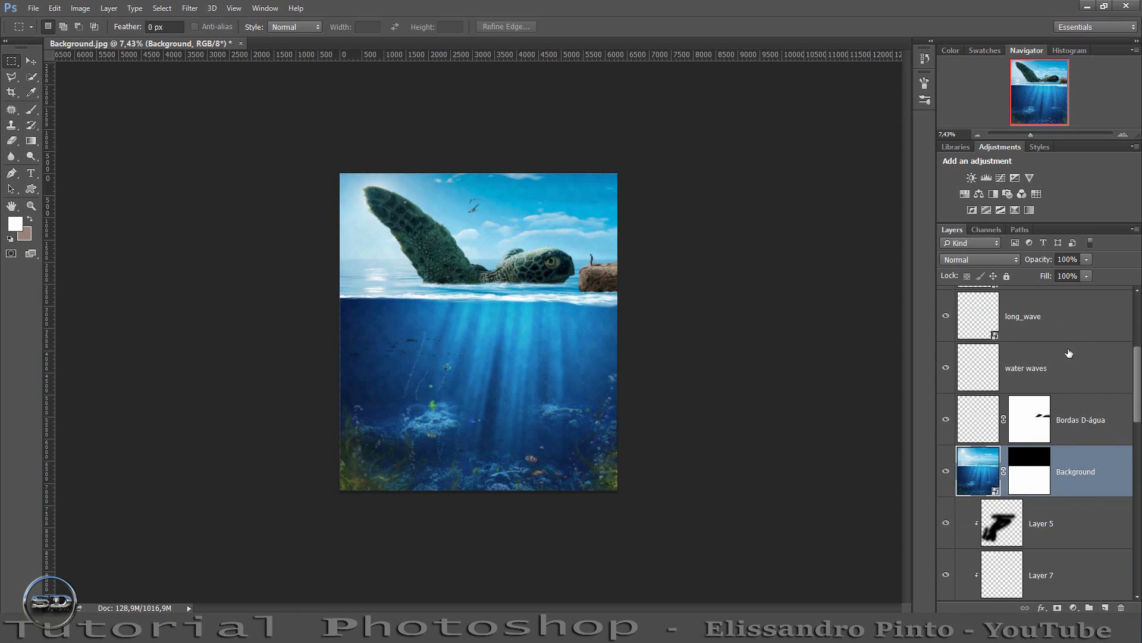
pyautogui.moveTo(1048, 277); pyautogui.dragTo(1031, 277)
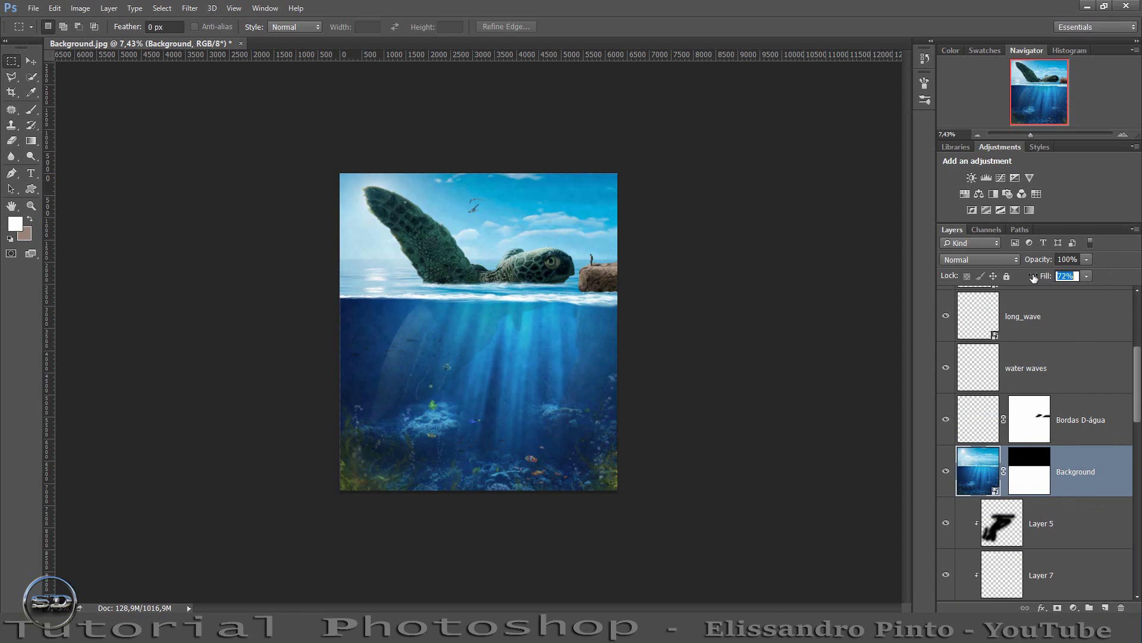
pyautogui.moveTo(1029, 137); pyautogui.dragTo(1034, 136)
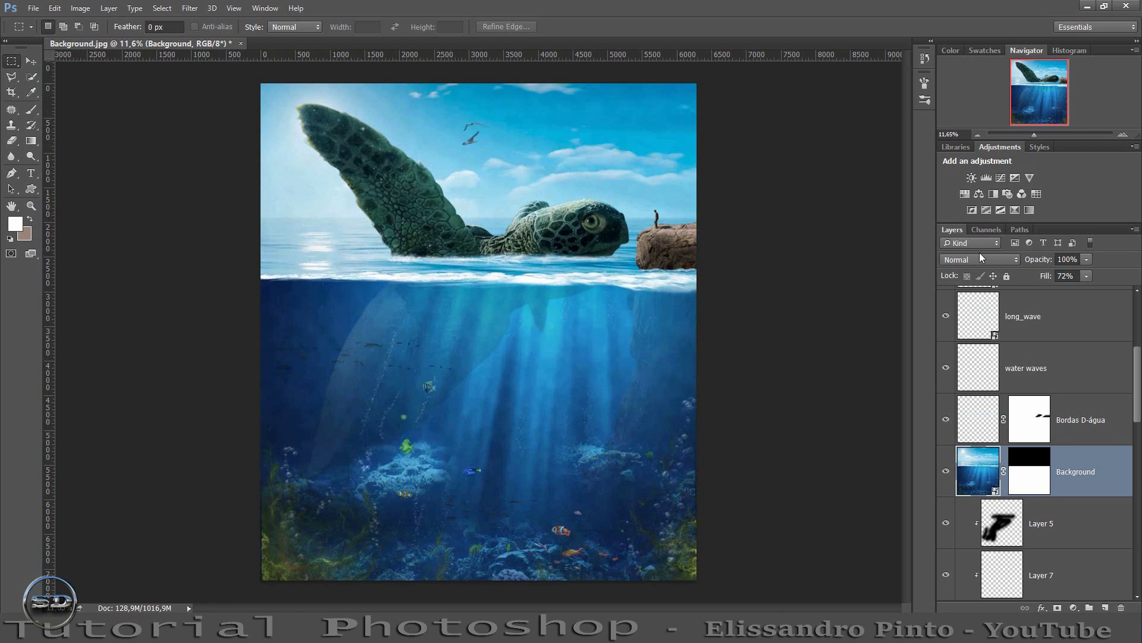
# Set the background copy to Multiply with 45% fill and 72% opacity, toggling visibility to compare.
pyautogui.click(976, 259)
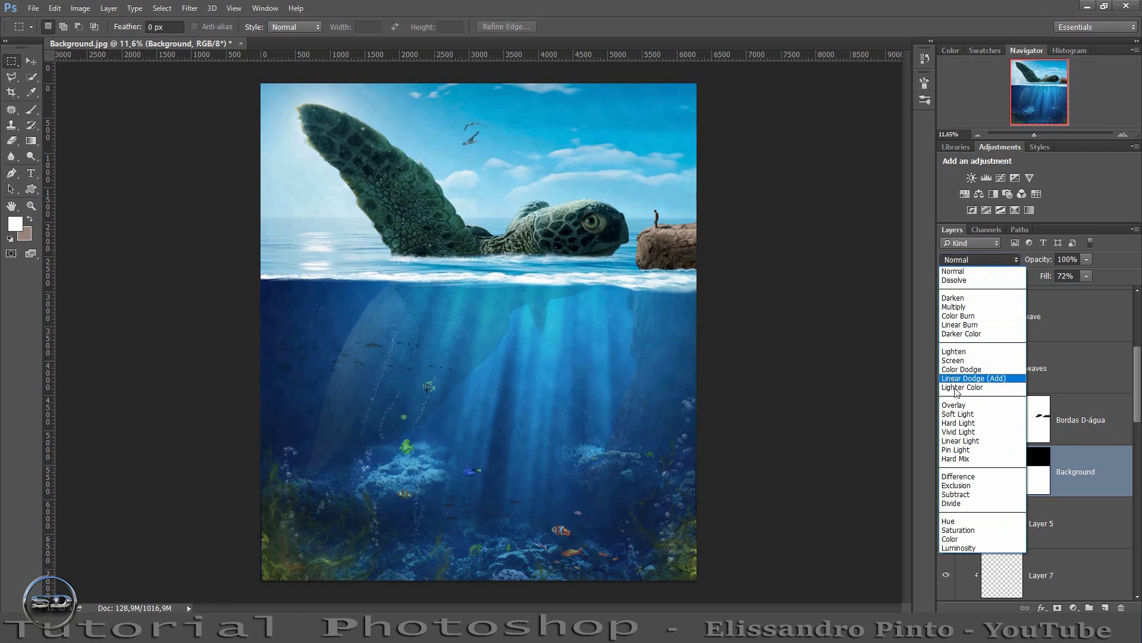
pyautogui.click(959, 307)
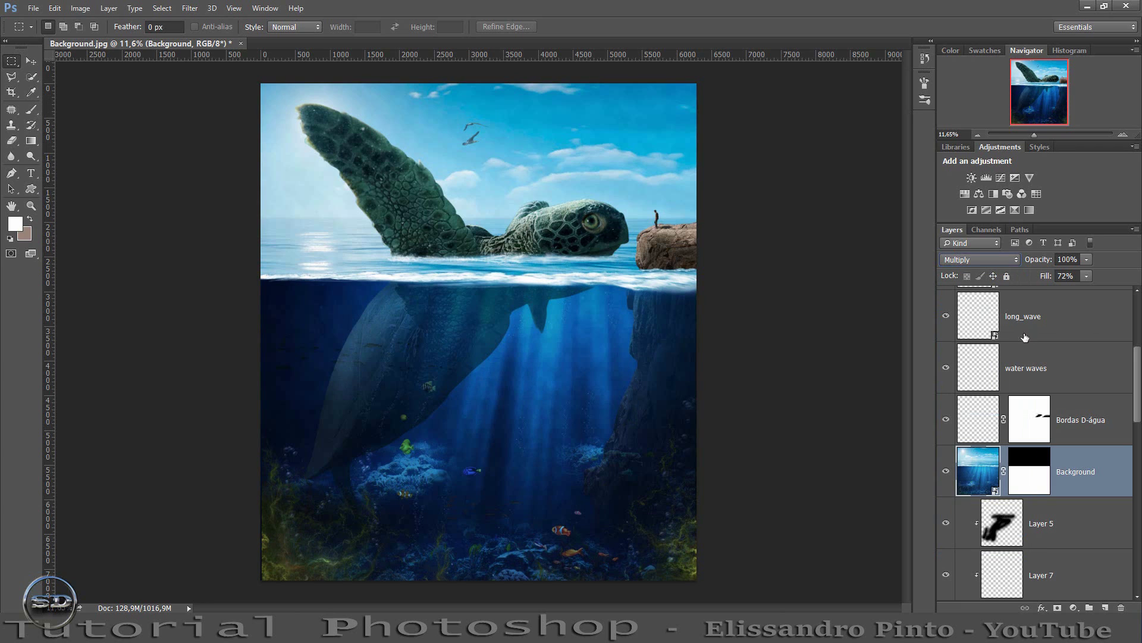
pyautogui.moveTo(1046, 277); pyautogui.dragTo(1030, 277)
pyautogui.click(946, 471)
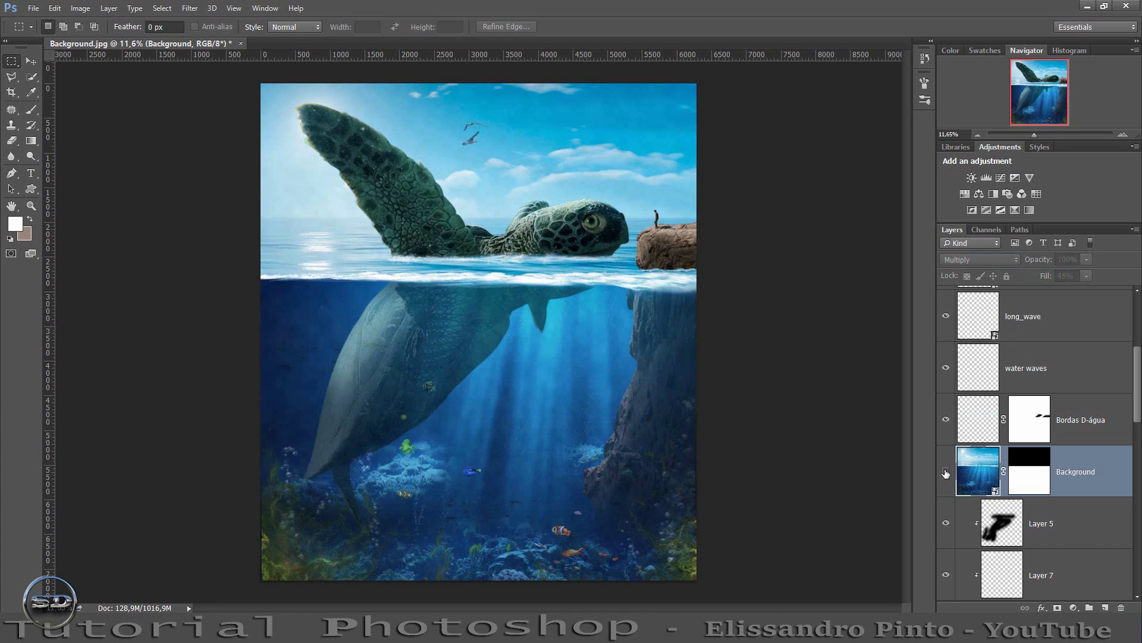
pyautogui.click(946, 471)
pyautogui.moveTo(1036, 262); pyautogui.dragTo(1019, 261)
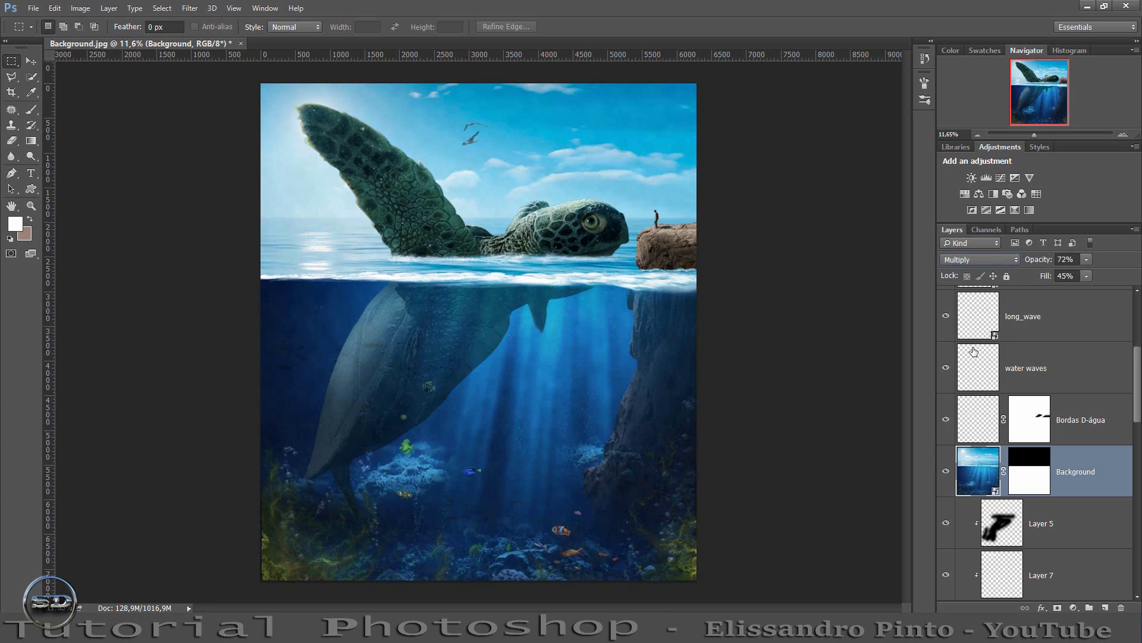
pyautogui.click(945, 471)
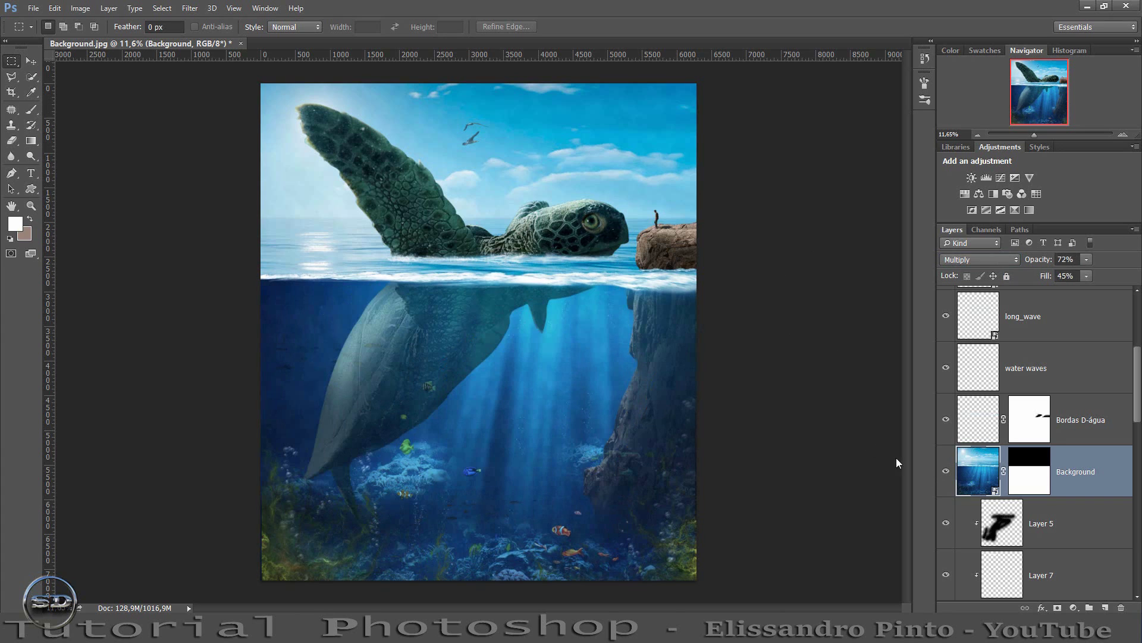
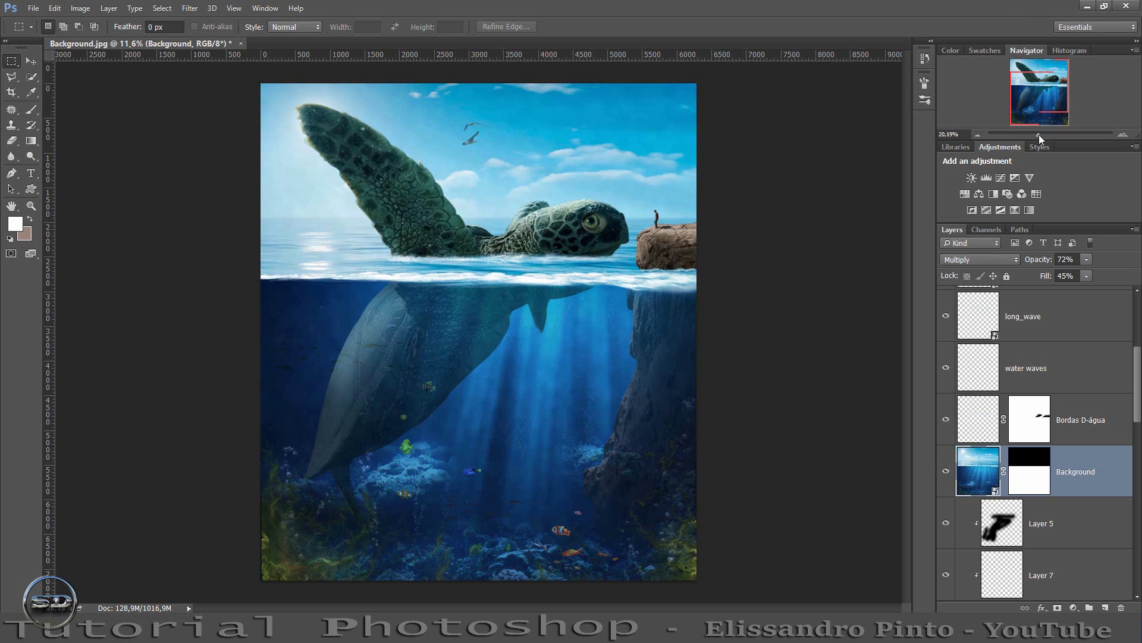
# Zoom in on the underwater area and scroll the Layers panel to the Background layer.
pyautogui.moveTo(1037, 132); pyautogui.dragTo(1042, 134)
pyautogui.moveTo(1030, 83)
pyautogui.mouseDown()
pyautogui.moveTo(1023, 105)
pyautogui.moveTo(1036, 129)
pyautogui.mouseUp()
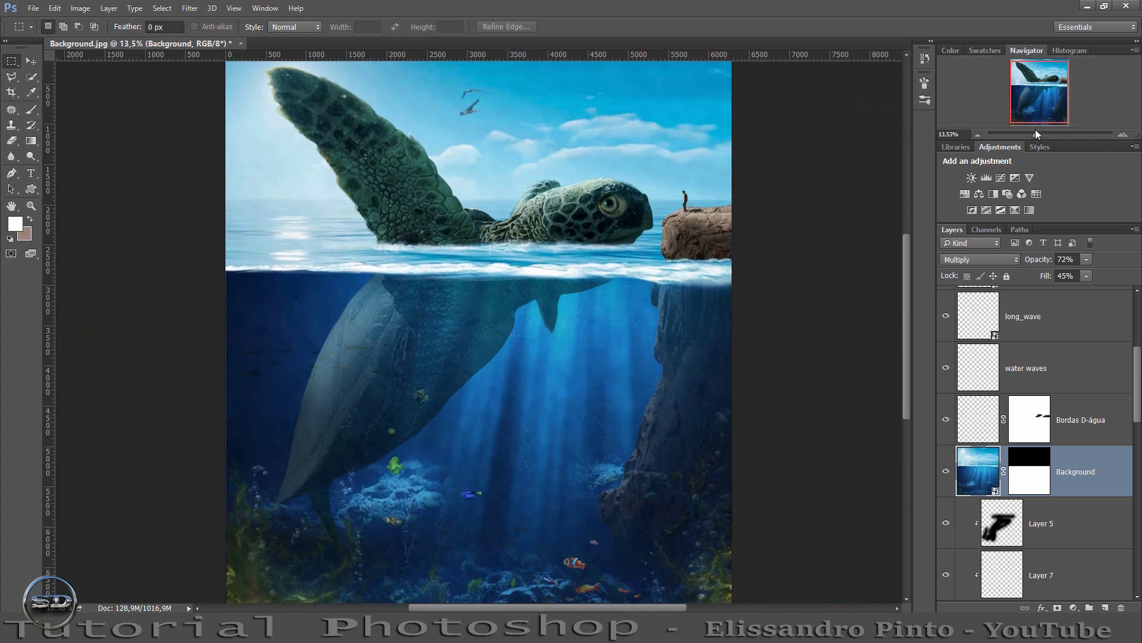
pyautogui.scroll(5, 961, 498)
pyautogui.scroll(-2, 961, 498)
pyautogui.scroll(-1, 976, 535)
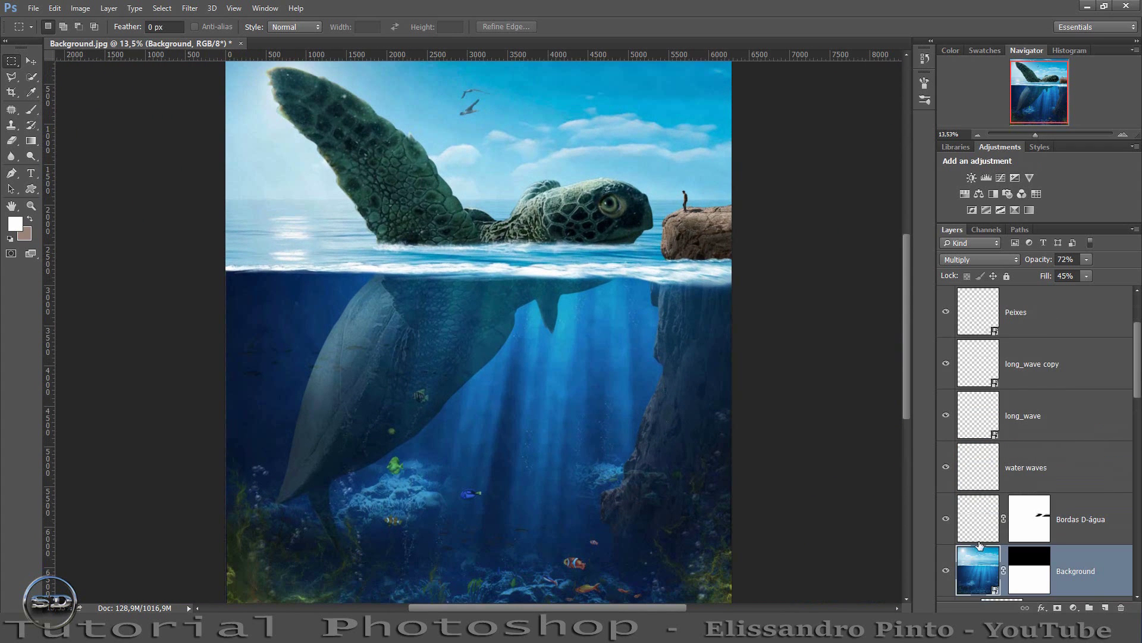
# Add a new empty layer and set the foreground colour to black (000000).
pyautogui.click(1105, 607)
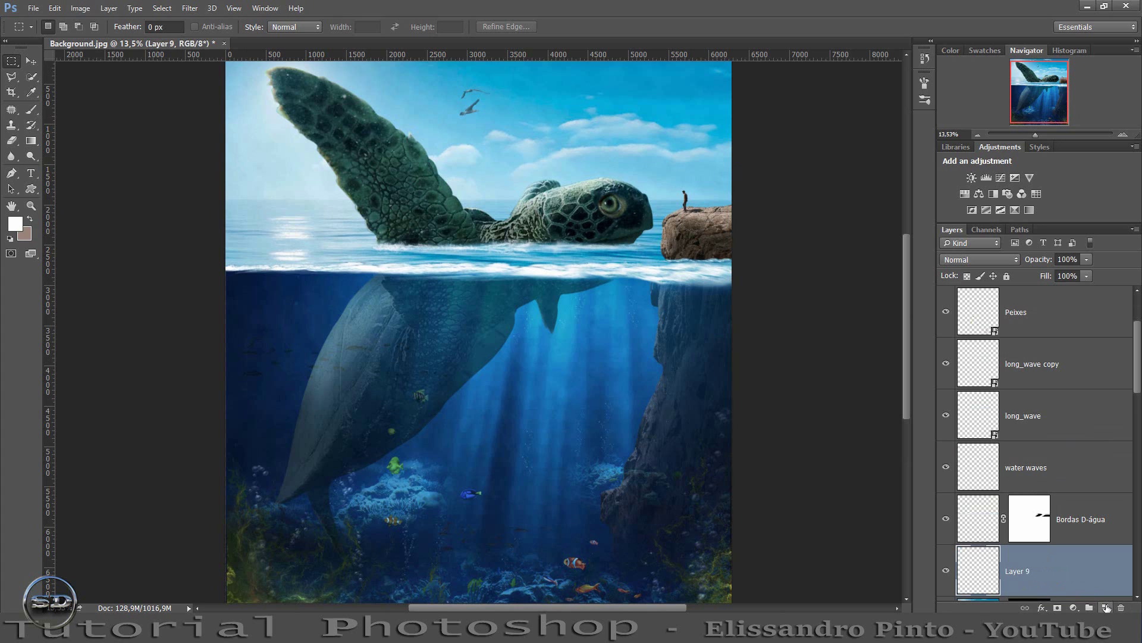
pyautogui.click(29, 220)
pyautogui.click(15, 223)
pyautogui.write('000000')
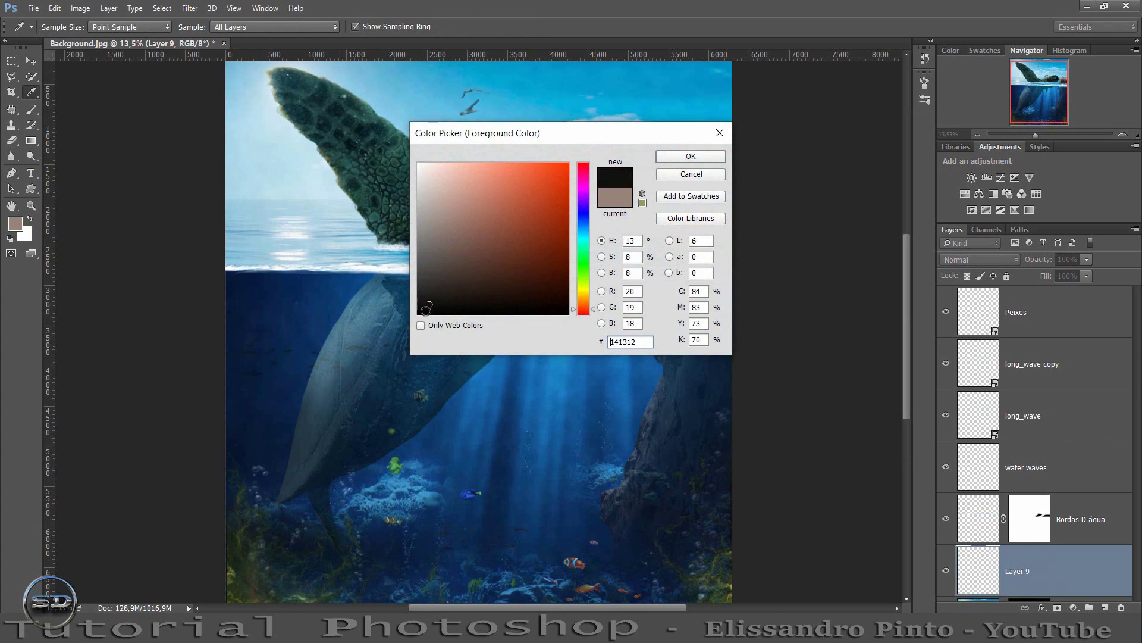
pyautogui.write('m')
pyautogui.click(682, 155)
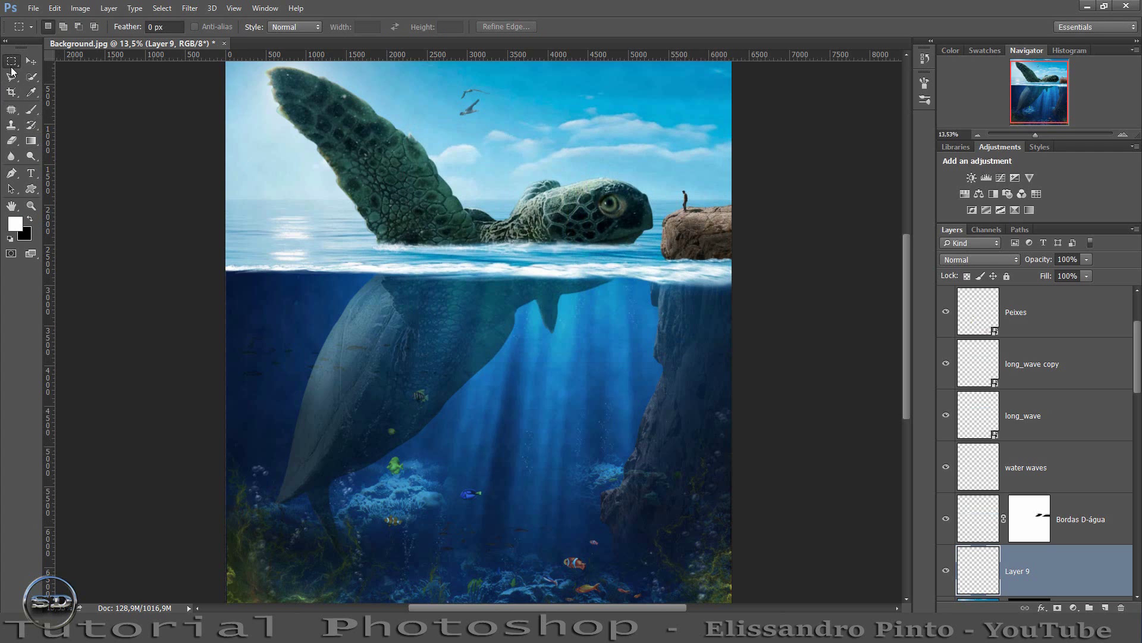
# Select the underwater half, render Clouds three times for a final pattern, then deselect.
pyautogui.scroll(-2, 228, 267)
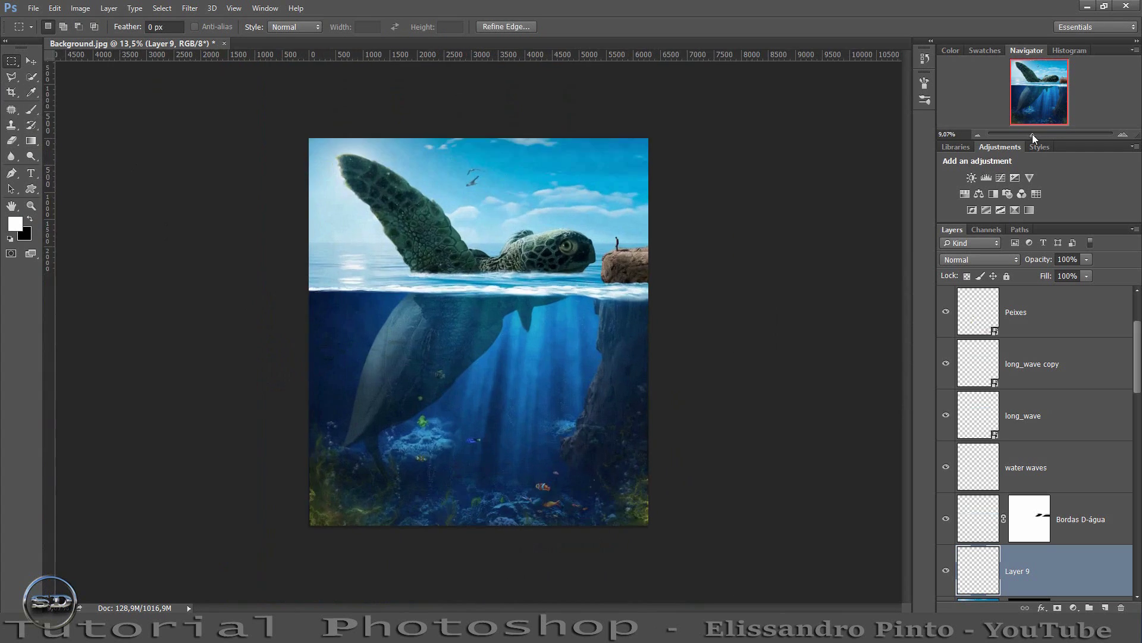
pyautogui.moveTo(310, 289); pyautogui.dragTo(649, 526)
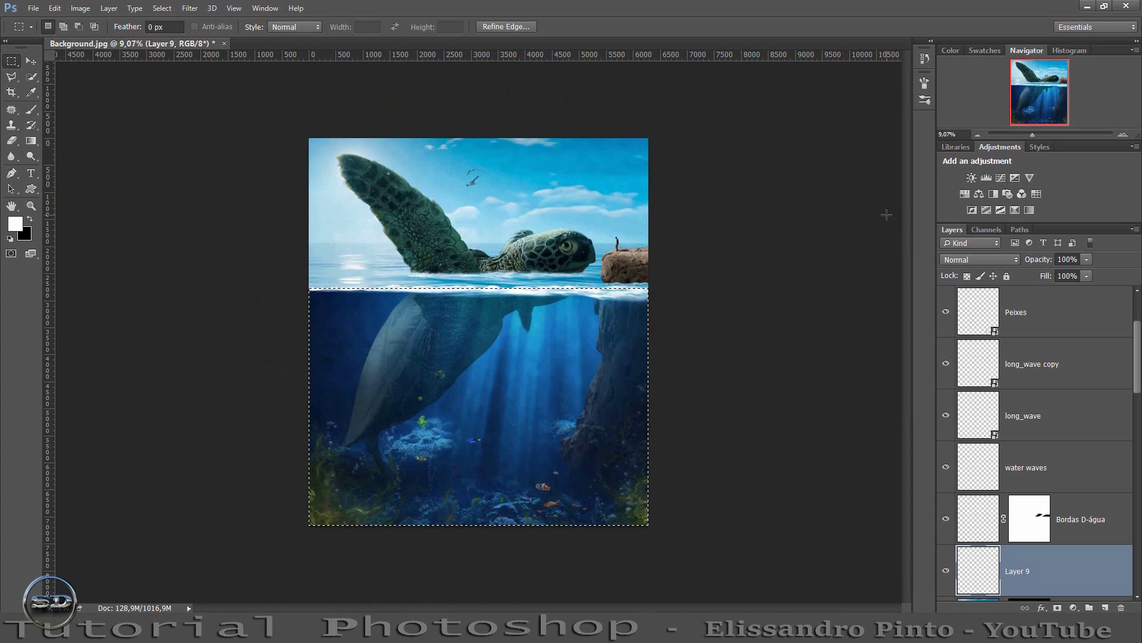
pyautogui.click(189, 8)
pyautogui.click(196, 23)
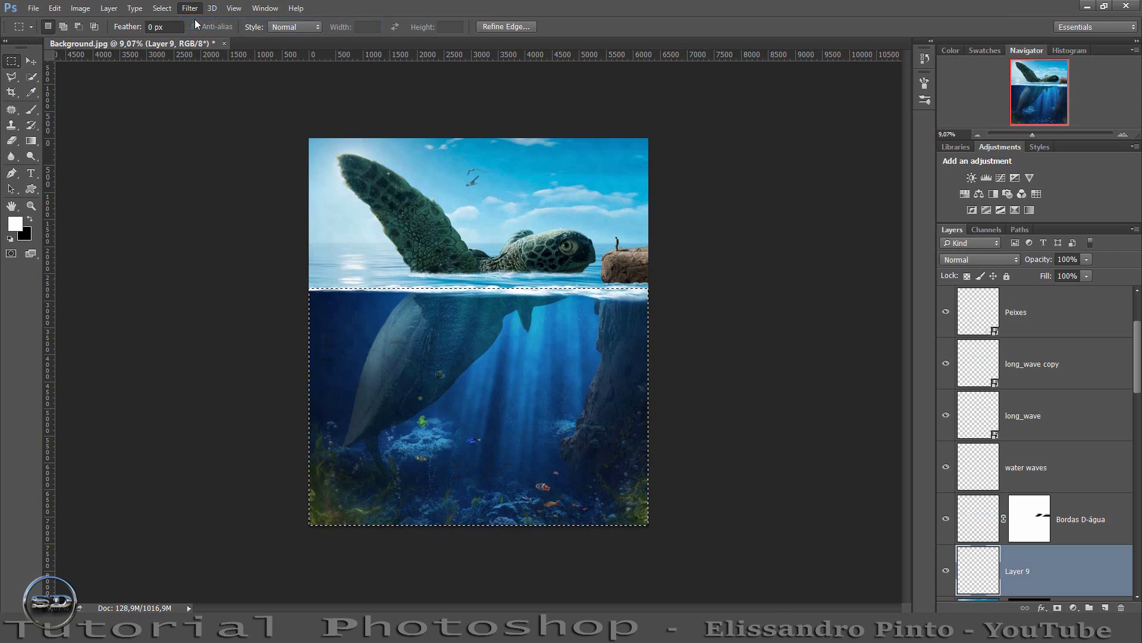
pyautogui.click(190, 8)
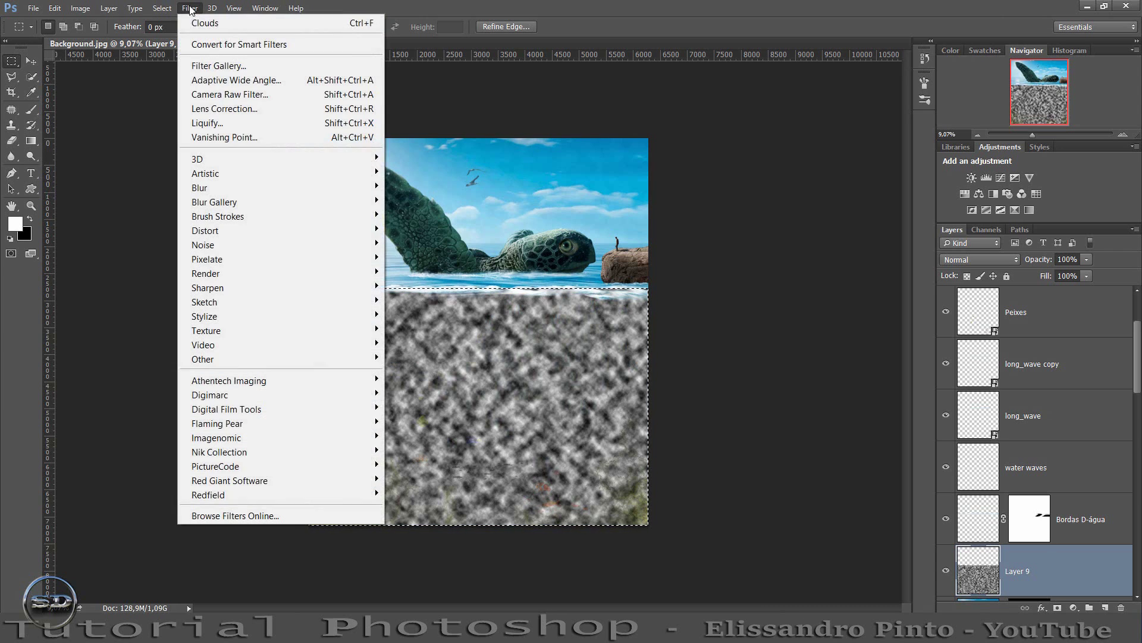
pyautogui.click(196, 23)
pyautogui.click(190, 8)
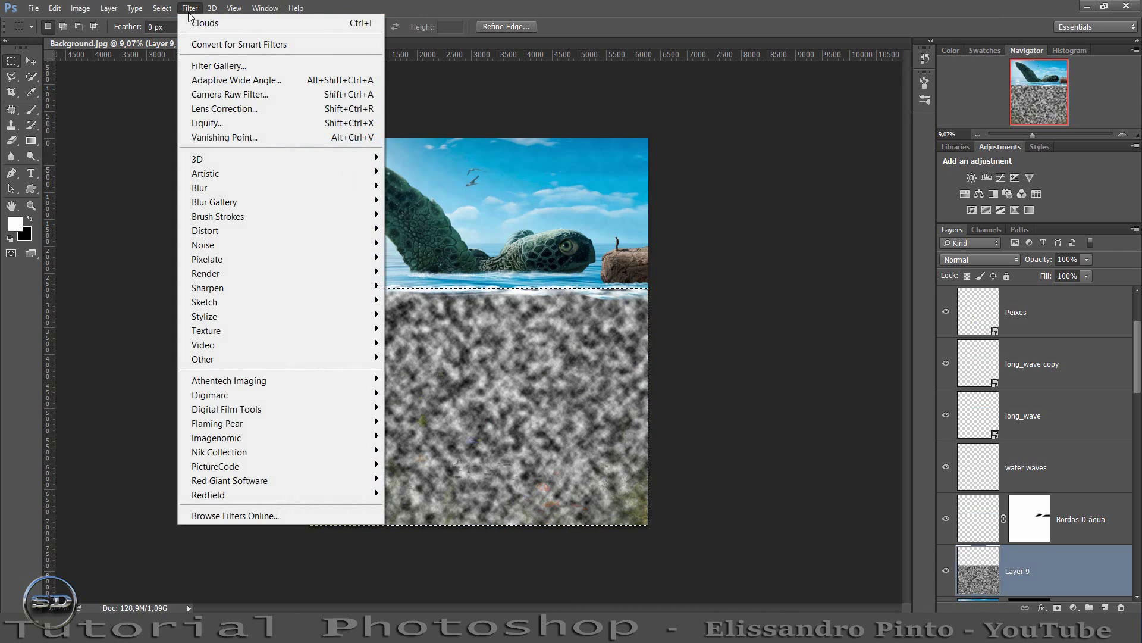
pyautogui.click(194, 21)
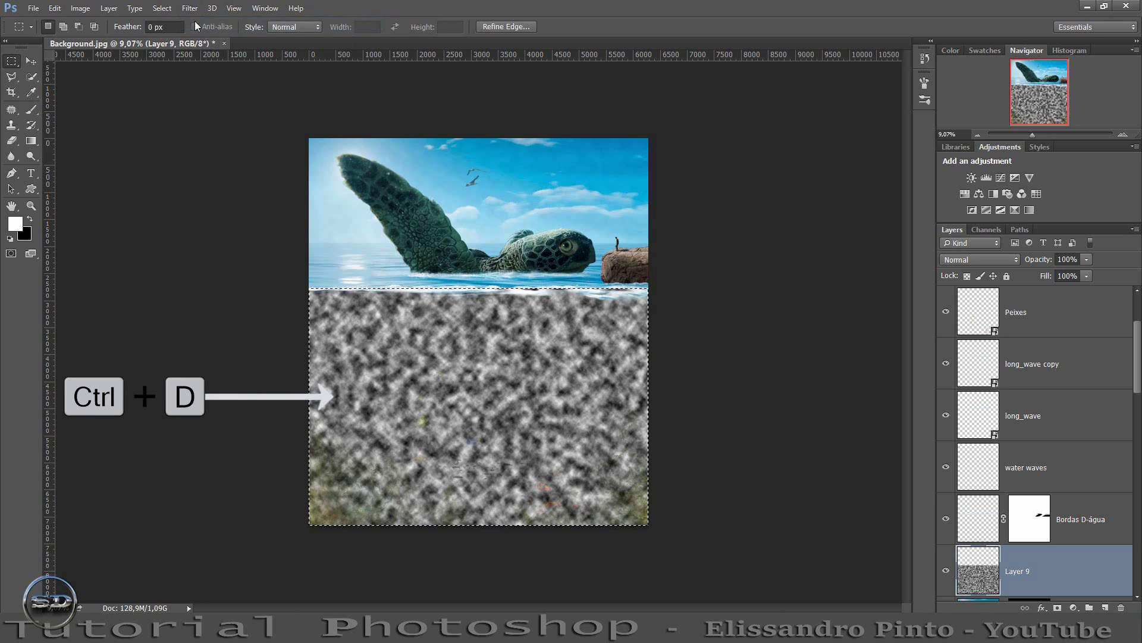
pyautogui.hotkey('ctrl', 'd')
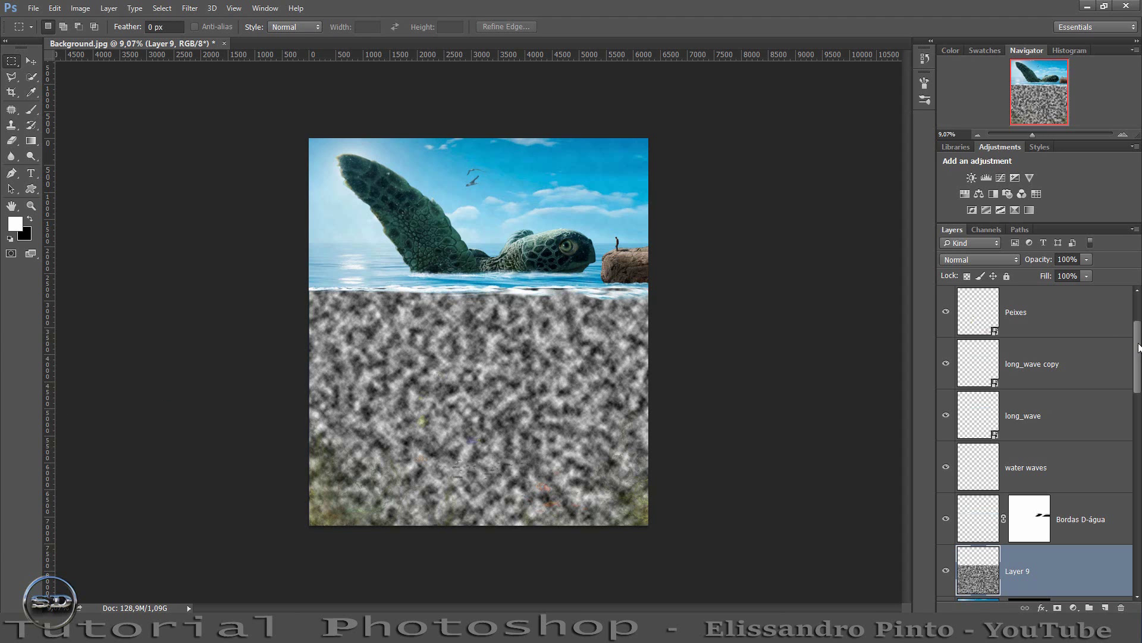
# Move Layer 9 to the top of the stack with Fill lowered to 32% and reduced opacity.
pyautogui.click(1038, 135)
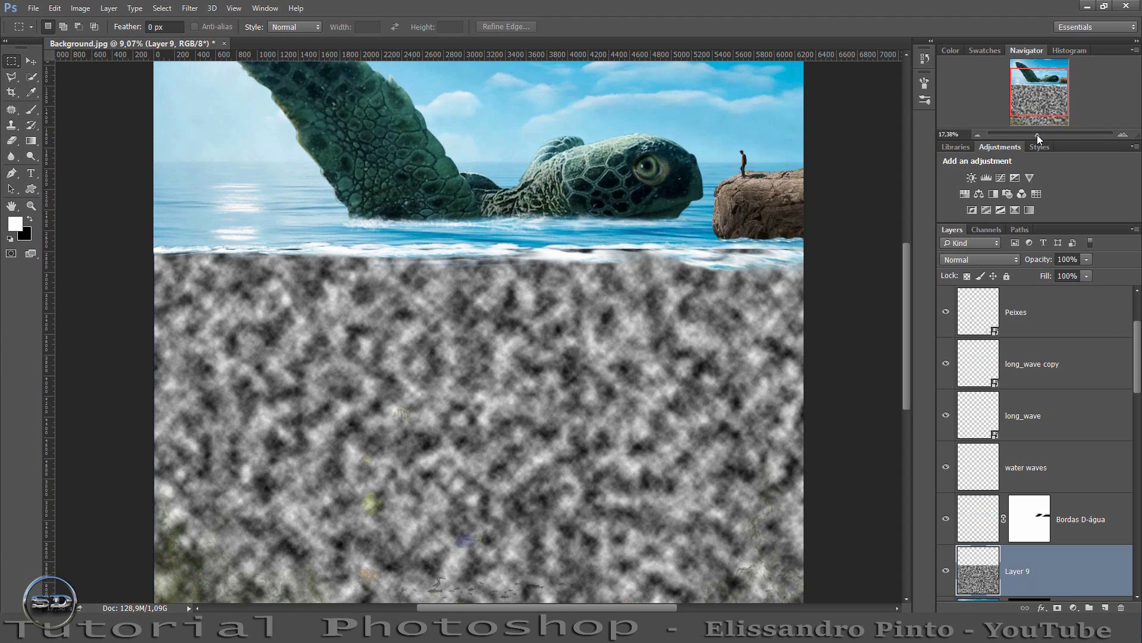
pyautogui.moveTo(1033, 106); pyautogui.dragTo(1033, 114)
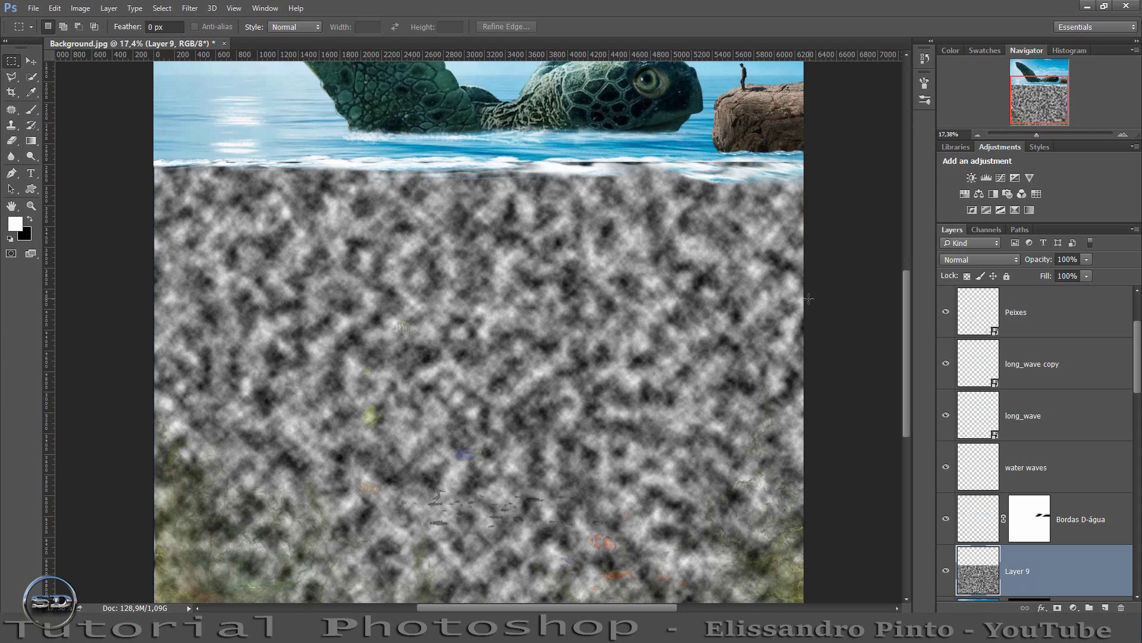
pyautogui.scroll(-1, 808, 299)
pyautogui.scroll(-1, 845, 300)
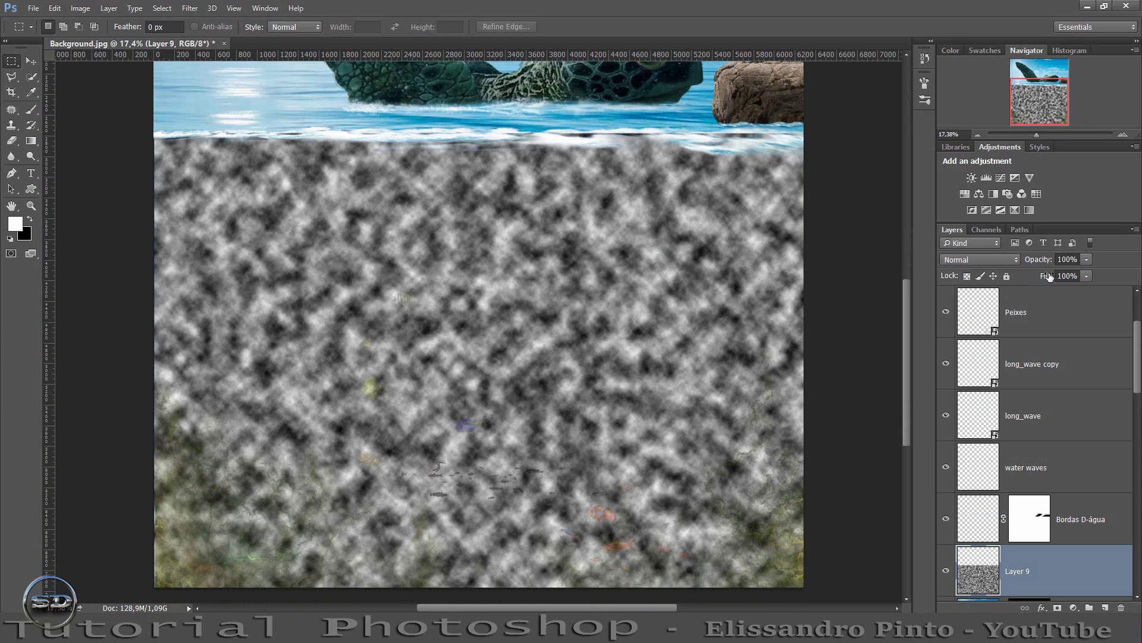
pyautogui.moveTo(1049, 276); pyautogui.dragTo(1019, 278)
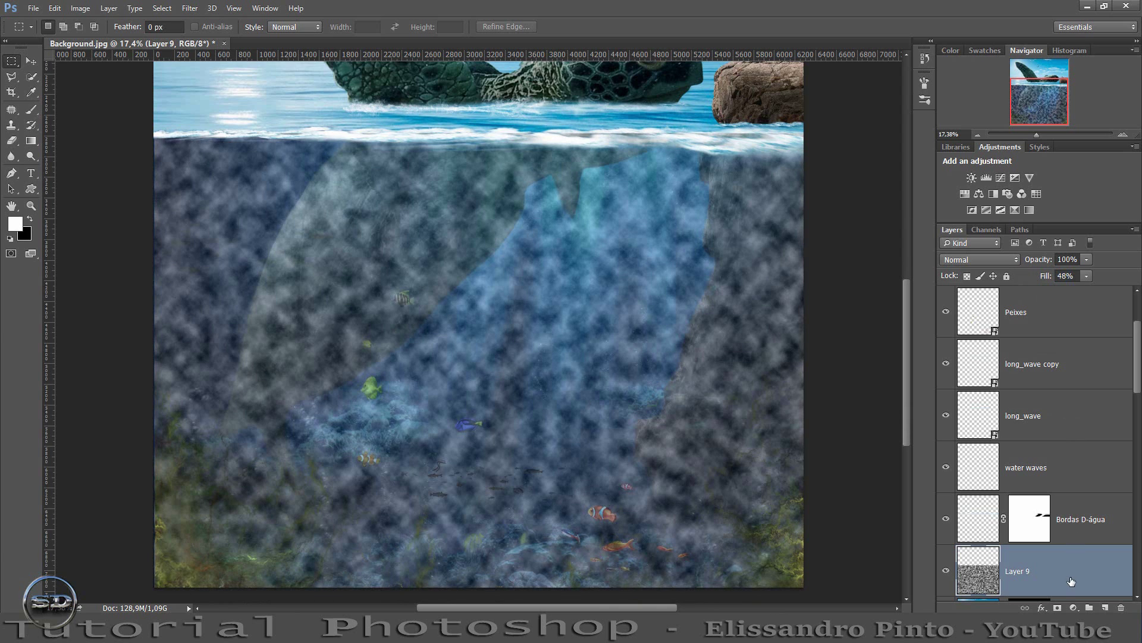
pyautogui.moveTo(1071, 581)
pyautogui.mouseDown()
pyautogui.moveTo(1031, 276)
pyautogui.moveTo(1015, 312)
pyautogui.mouseUp()
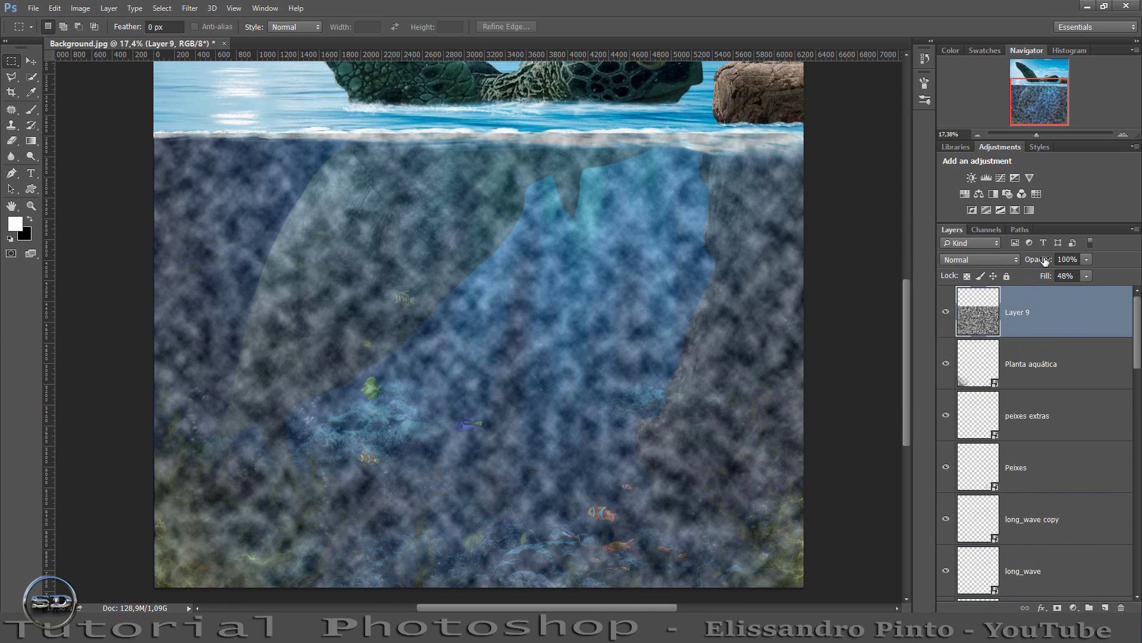
pyautogui.moveTo(1045, 260)
pyautogui.mouseDown()
pyautogui.moveTo(986, 262)
pyautogui.moveTo(1044, 260)
pyautogui.moveTo(1037, 277)
pyautogui.mouseUp()
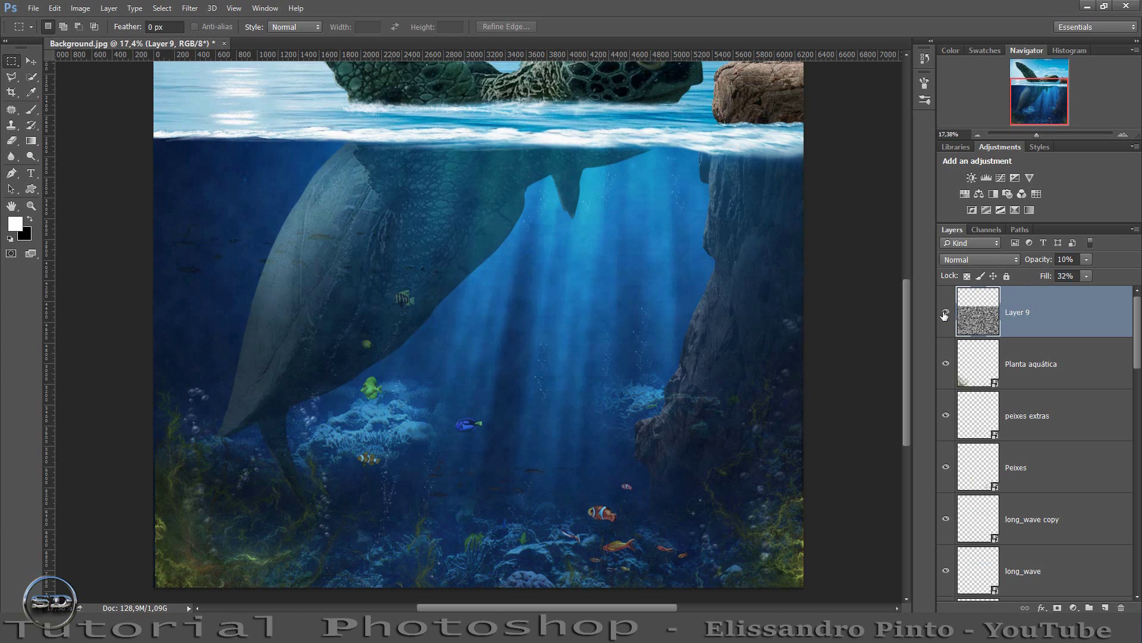
# Compare the scene with and without the clouds and settle Layer 9's opacity near 20%.
pyautogui.click(945, 313)
pyautogui.moveTo(1040, 137); pyautogui.dragTo(1042, 136)
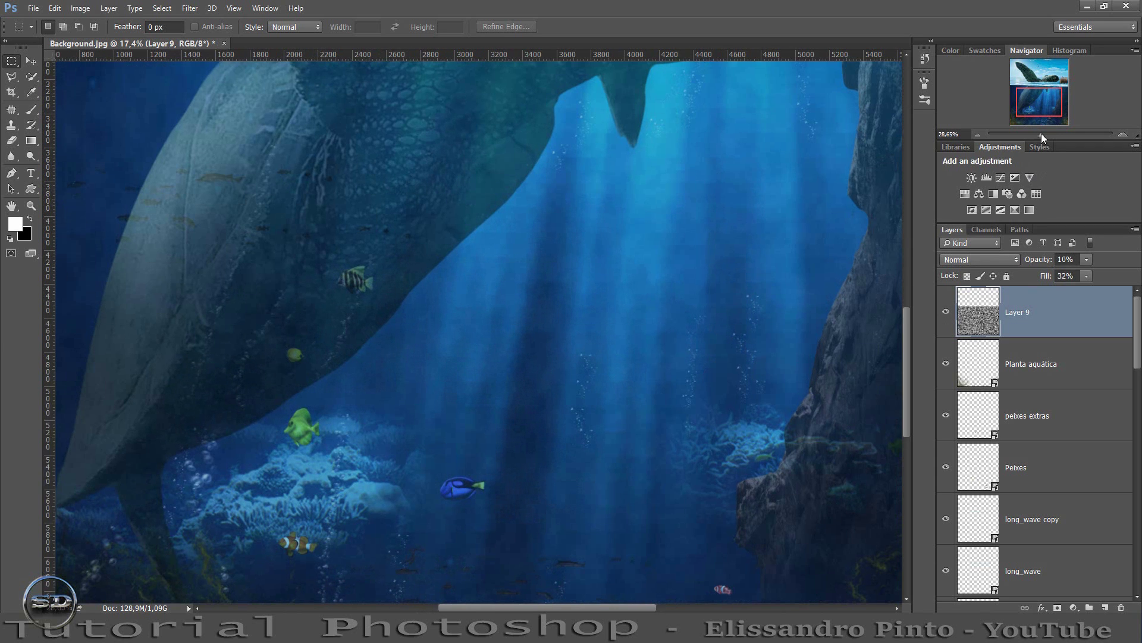
pyautogui.click(944, 314)
pyautogui.moveTo(1040, 257); pyautogui.dragTo(1041, 263)
pyautogui.moveTo(1041, 137); pyautogui.dragTo(1037, 137)
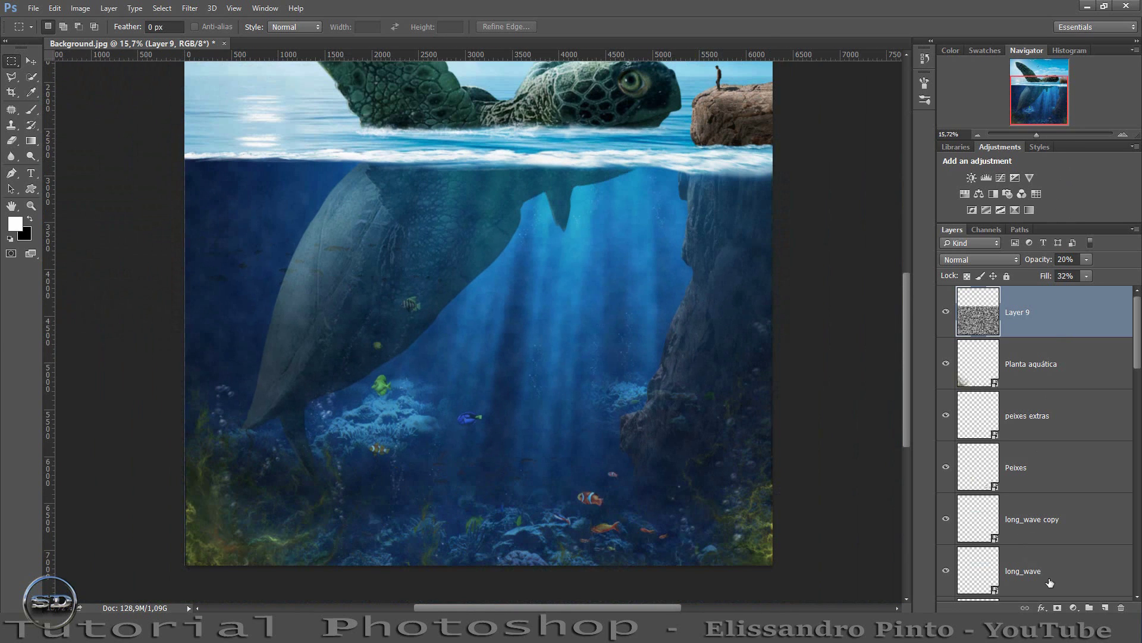
# Add a layer mask to Layer 9 and paint black across the waterline with a large brush.
pyautogui.click(1058, 607)
pyautogui.press('x')
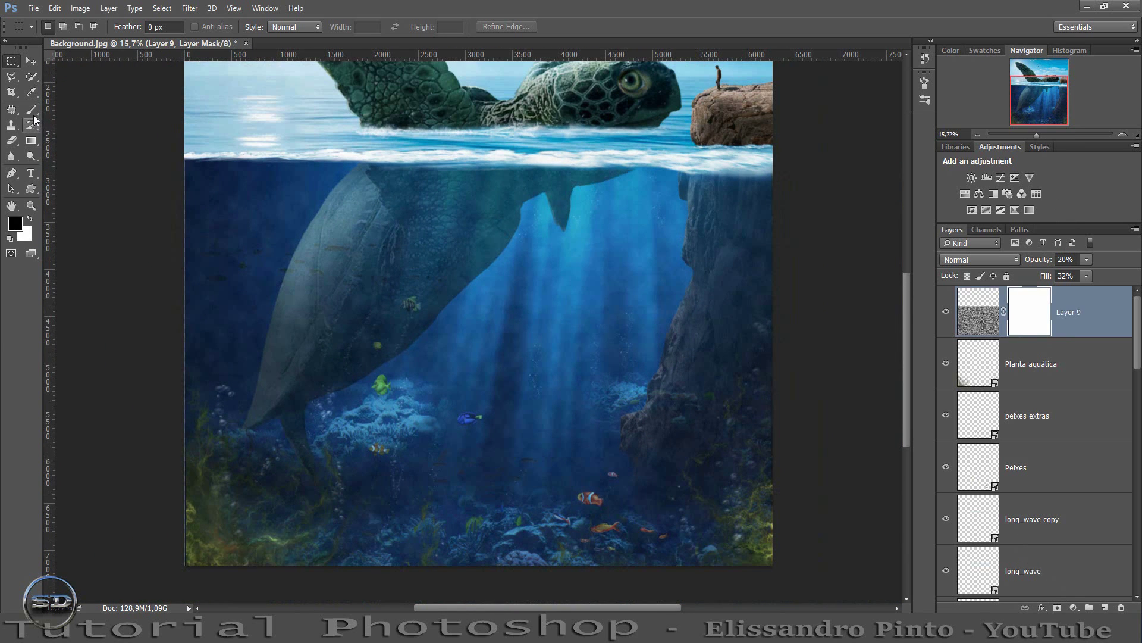
pyautogui.press('b')
pyautogui.moveTo(221, 138); pyautogui.dragTo(280, 138)
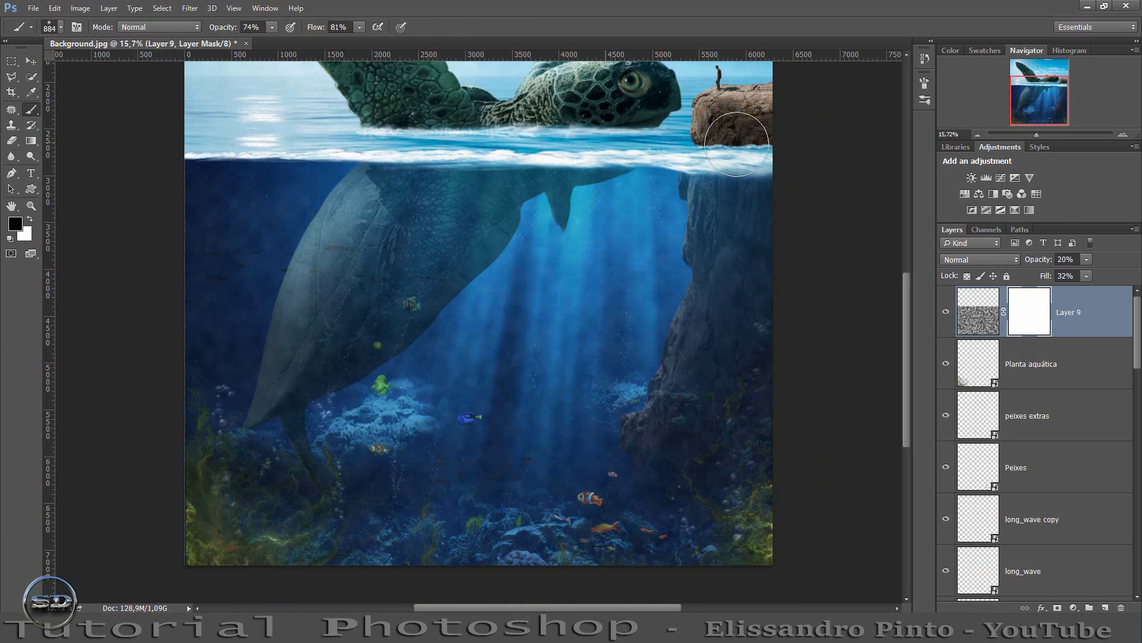
pyautogui.moveTo(816, 140); pyautogui.dragTo(188, 104)
pyautogui.moveTo(1039, 136); pyautogui.dragTo(1039, 136)
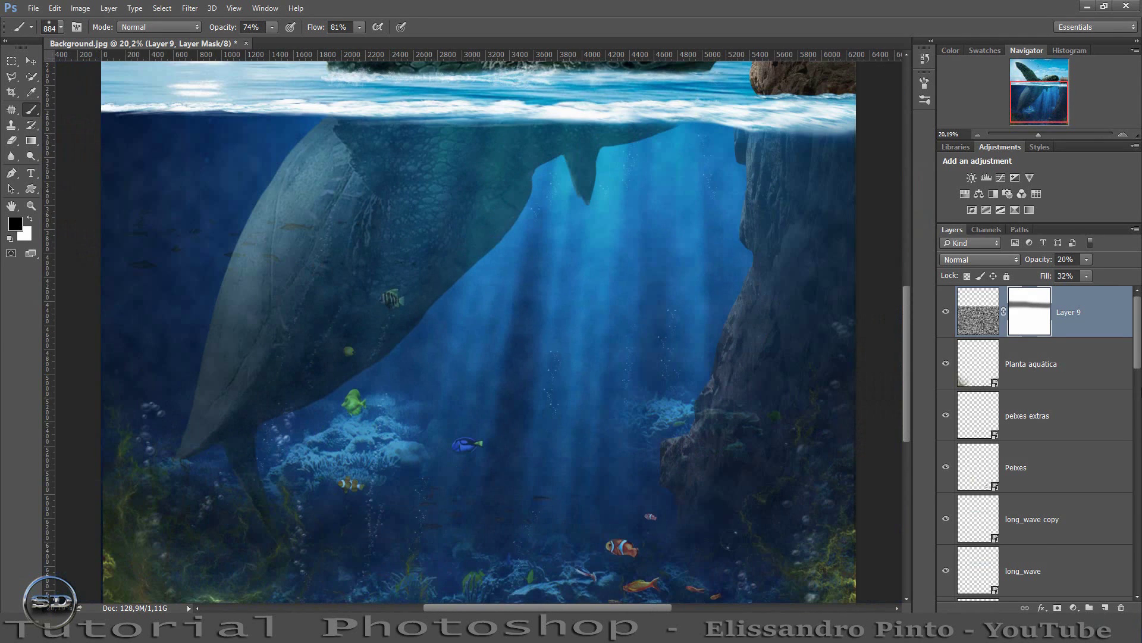
pyautogui.scroll(-4, 1084, 470)
pyautogui.scroll(-3, 1084, 470)
pyautogui.scroll(-1, 1084, 470)
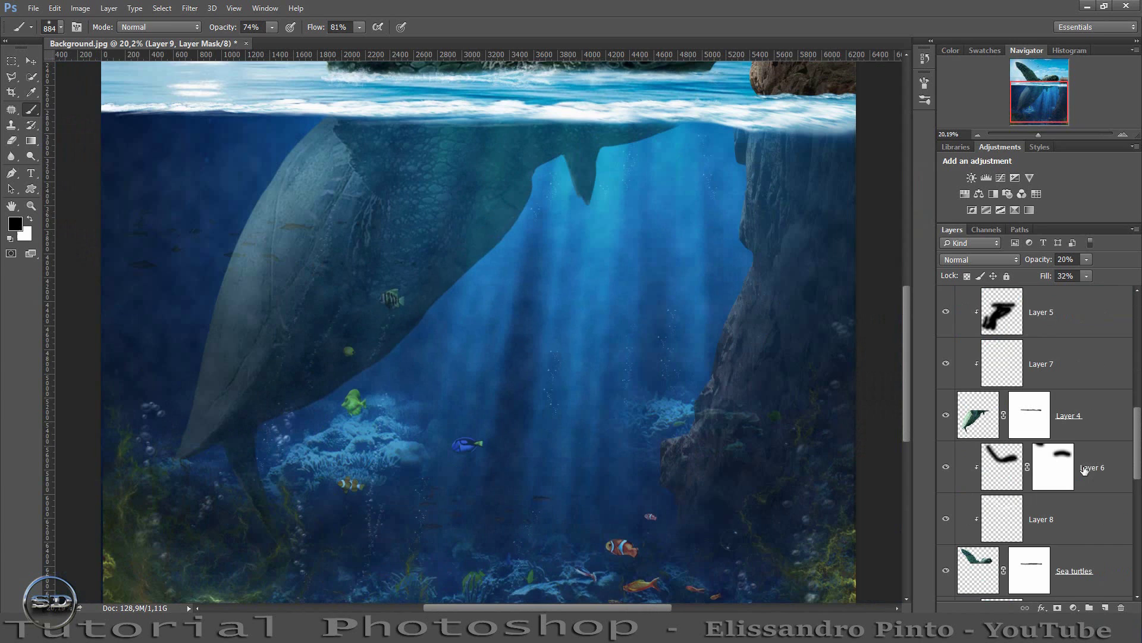
# Restore white as the foreground colour and set up the Blur tool at 100% strength with a large brush.
pyautogui.click(964, 433)
pyautogui.press('x')
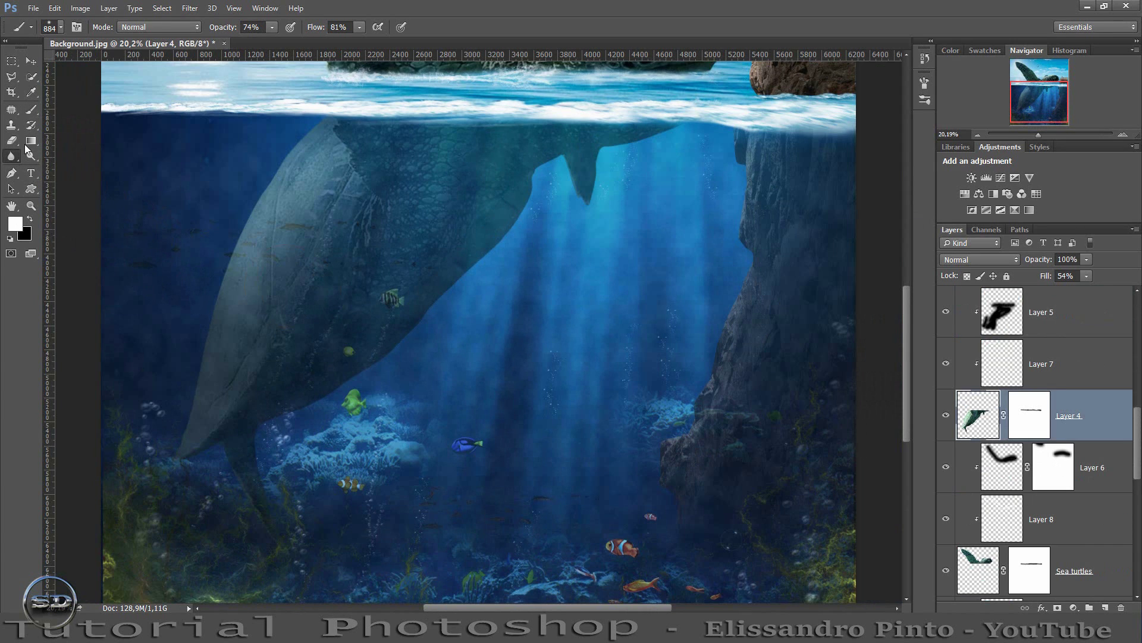
pyautogui.click(13, 156)
pyautogui.moveTo(216, 26); pyautogui.dragTo(280, 30)
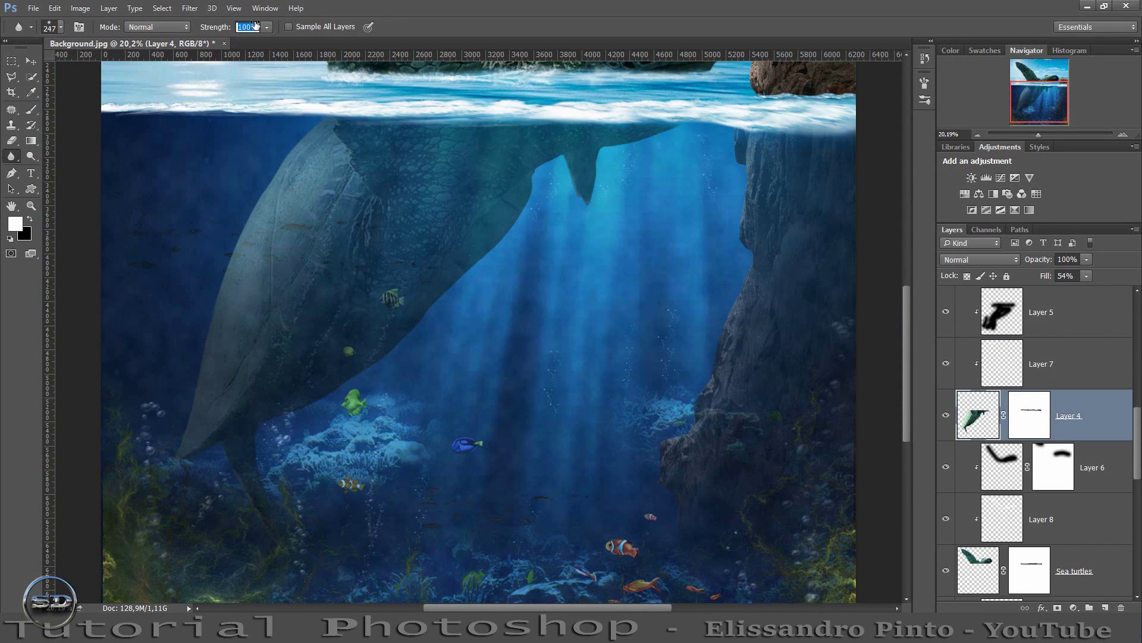
pyautogui.moveTo(506, 203); pyautogui.dragTo(527, 201)
pyautogui.moveTo(1045, 136); pyautogui.dragTo(1042, 78)
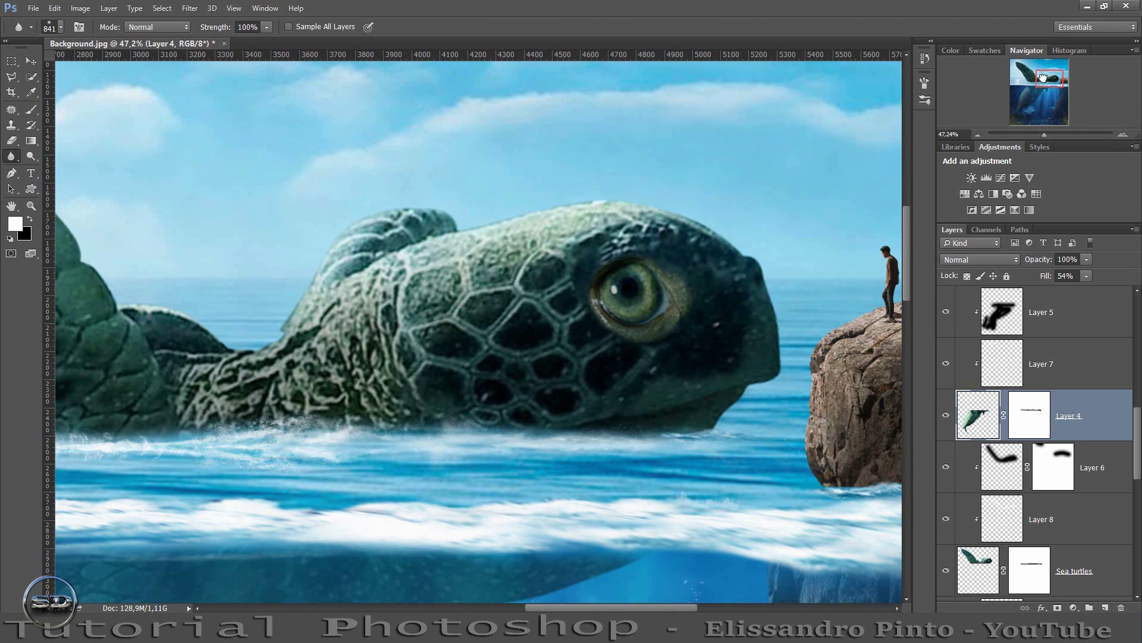
pyautogui.scroll(-2, 1004, 442)
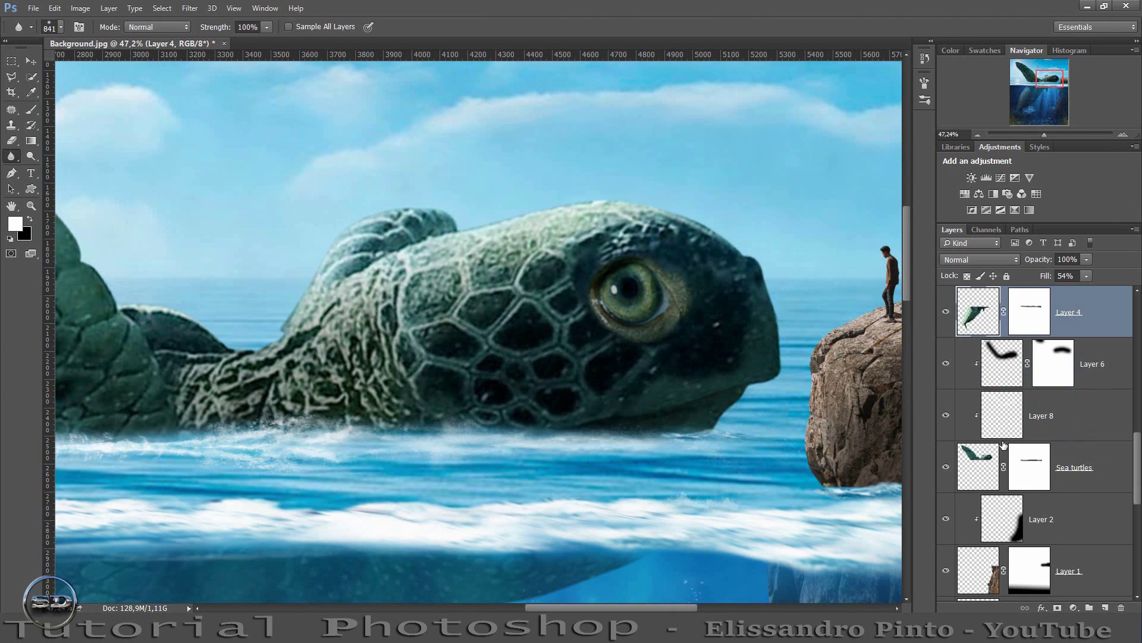
# On the Sea turtles layer, blur the head outline and the raised flipper's left, right and upper edges.
pyautogui.click(973, 464)
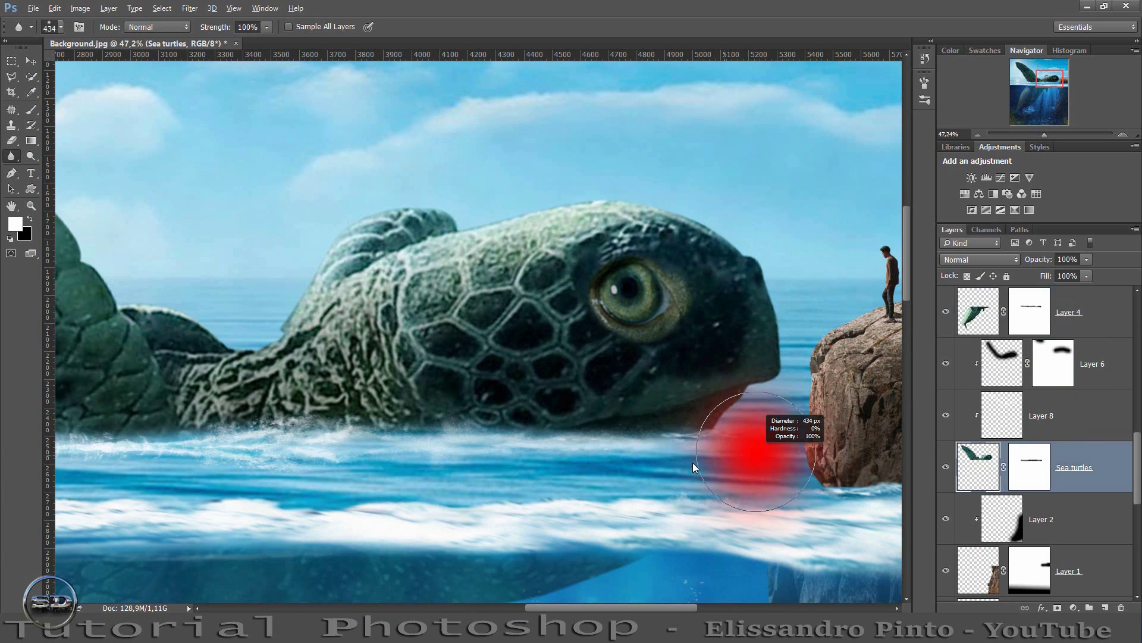
pyautogui.moveTo(693, 462); pyautogui.dragTo(662, 469)
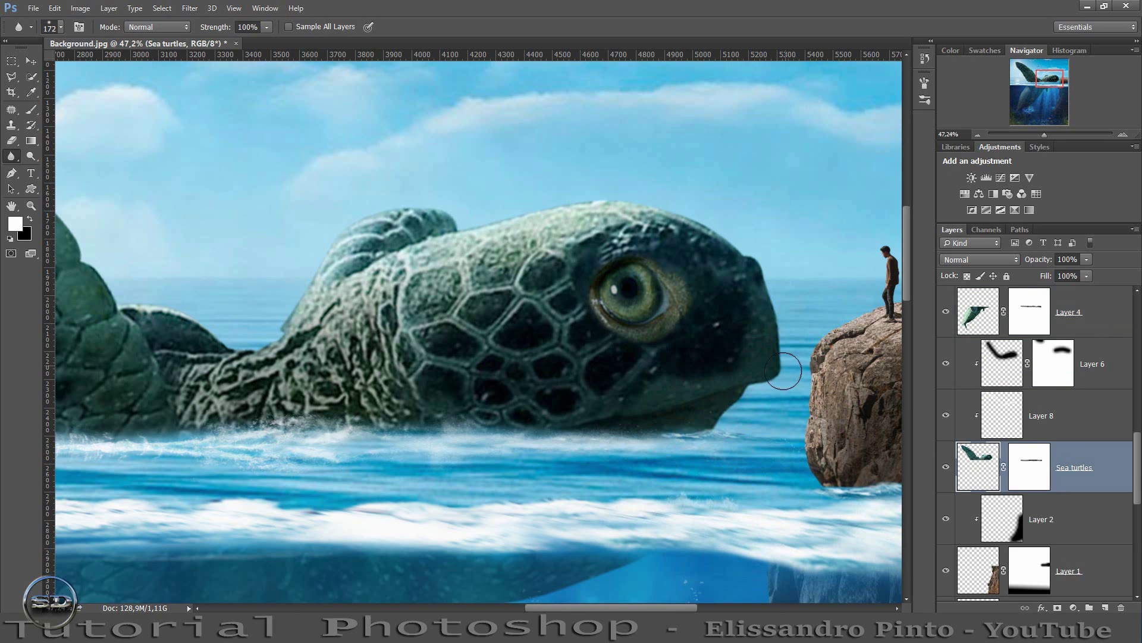
pyautogui.moveTo(783, 371)
pyautogui.mouseDown()
pyautogui.moveTo(783, 288)
pyautogui.moveTo(666, 204)
pyautogui.moveTo(477, 227)
pyautogui.moveTo(491, 205)
pyautogui.moveTo(416, 199)
pyautogui.moveTo(282, 306)
pyautogui.moveTo(216, 327)
pyautogui.moveTo(145, 306)
pyautogui.mouseUp()
pyautogui.moveTo(1038, 77); pyautogui.dragTo(1016, 71)
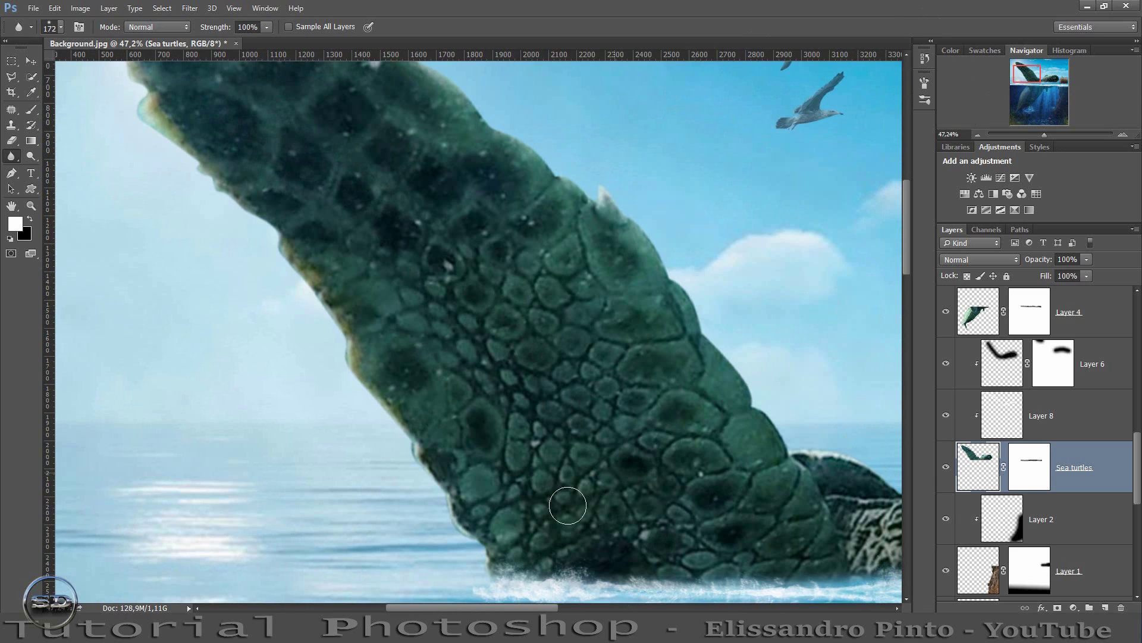
pyautogui.moveTo(502, 567); pyautogui.dragTo(198, 140)
pyautogui.moveTo(811, 438); pyautogui.dragTo(568, 167)
pyautogui.moveTo(1030, 71); pyautogui.dragTo(1028, 67)
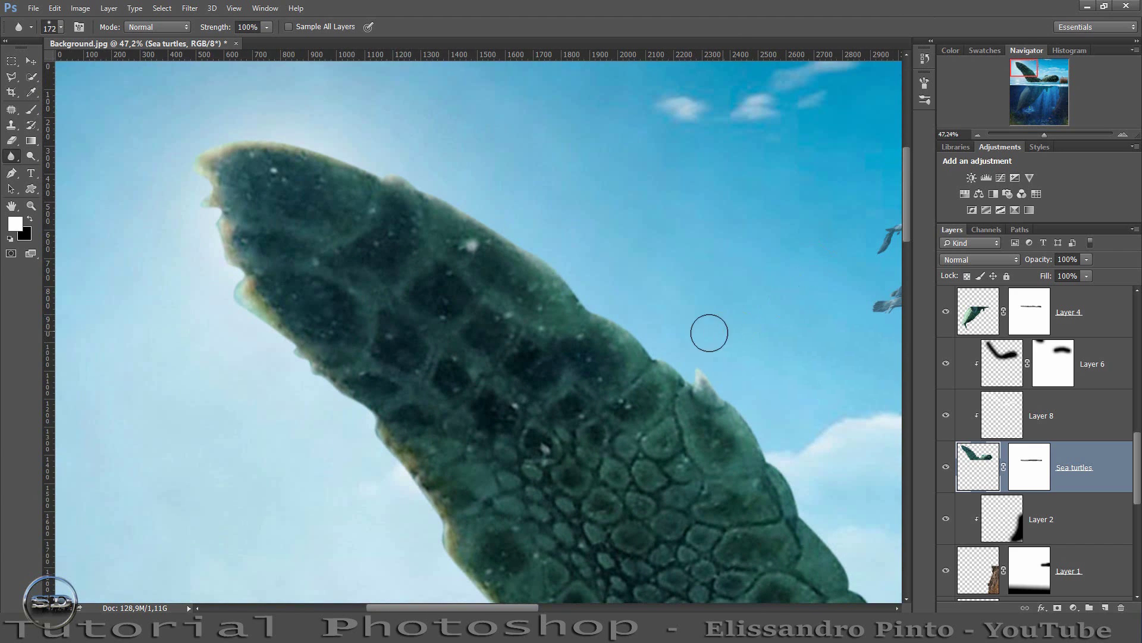
pyautogui.moveTo(659, 357)
pyautogui.mouseDown()
pyautogui.moveTo(501, 222)
pyautogui.moveTo(298, 135)
pyautogui.moveTo(216, 158)
pyautogui.moveTo(212, 250)
pyautogui.moveTo(340, 409)
pyautogui.moveTo(471, 537)
pyautogui.mouseUp()
pyautogui.moveTo(1045, 137); pyautogui.dragTo(1069, 88)
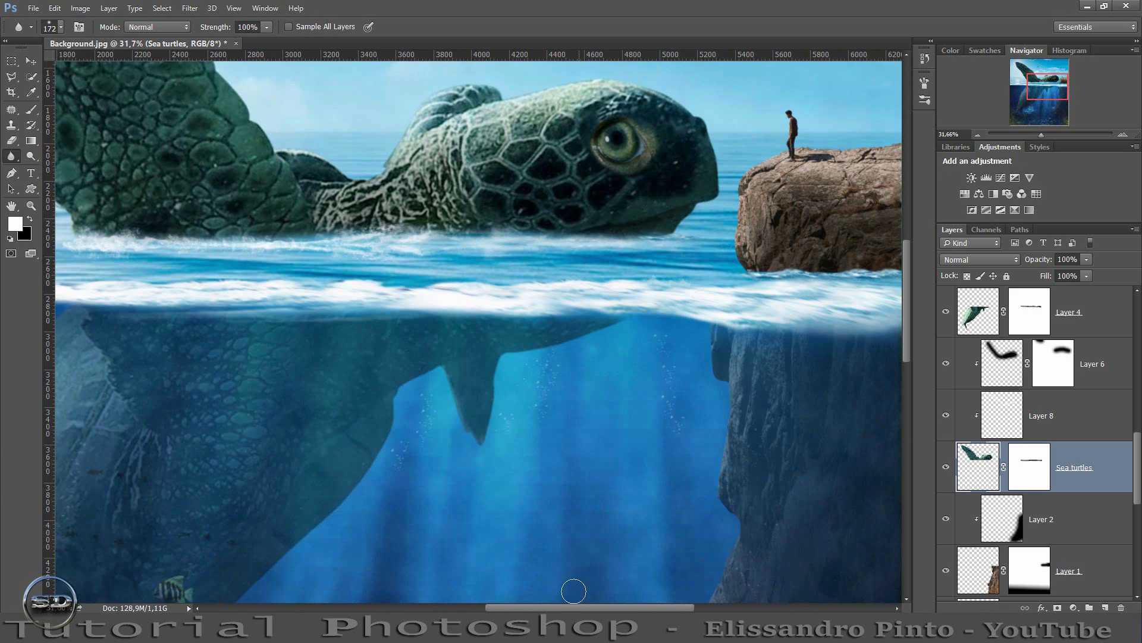
pyautogui.moveTo(574, 591); pyautogui.dragTo(463, 591)
# Select the cliff-and-man layer and inspect the waterline and the whole composition.
pyautogui.scroll(-2, 1011, 443)
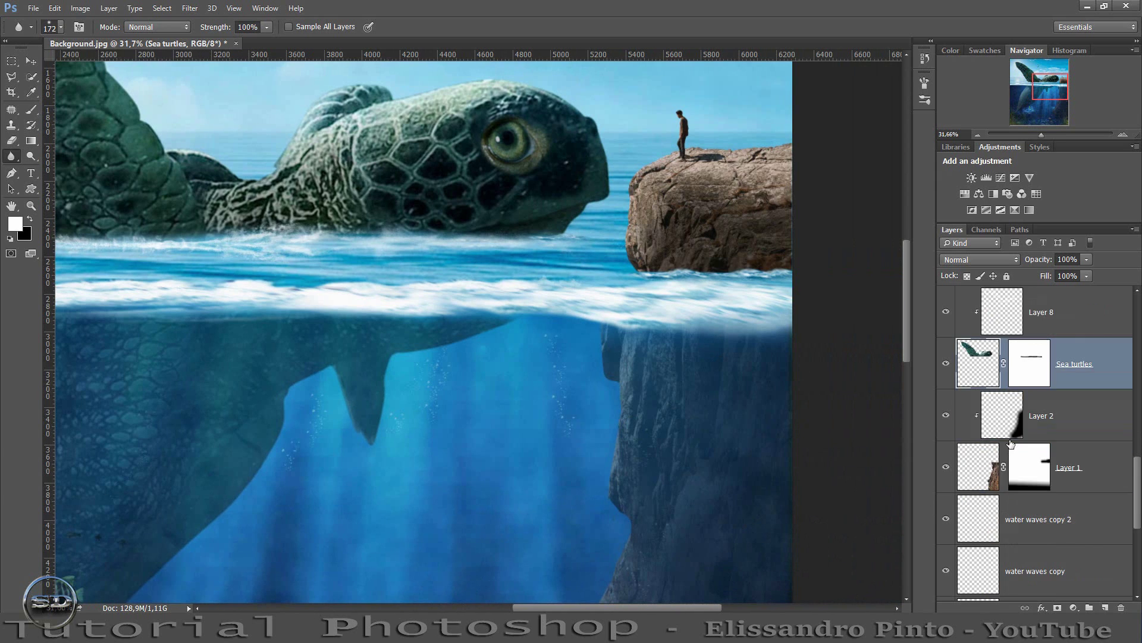
pyautogui.scroll(-2, 1011, 443)
pyautogui.scroll(-2, 1011, 443)
pyautogui.scroll(-2, 1011, 443)
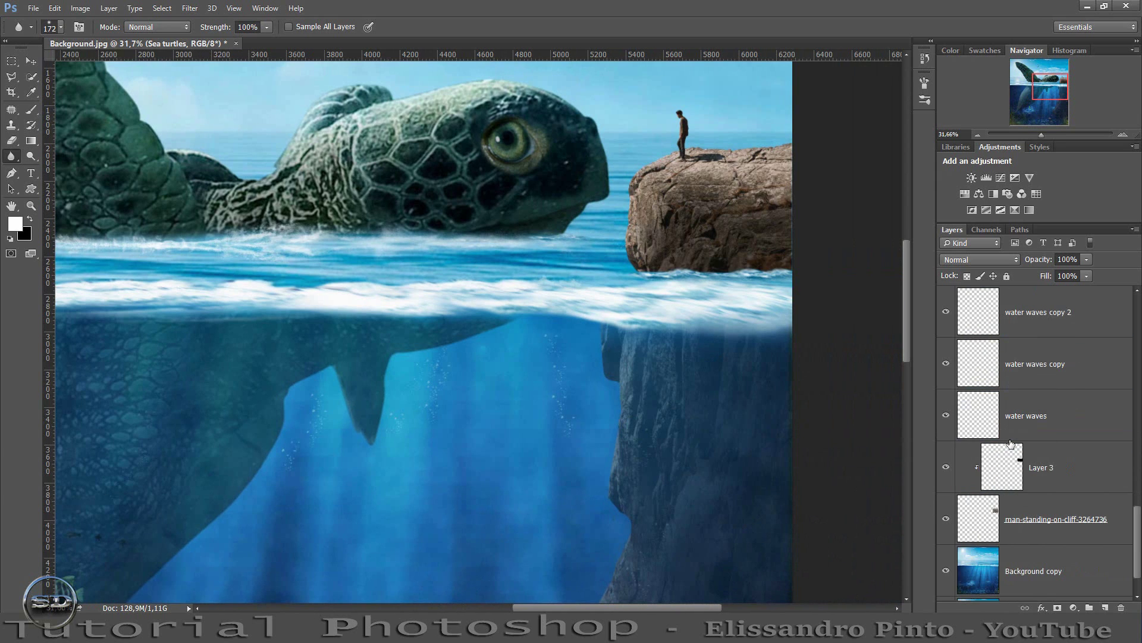
pyautogui.click(977, 531)
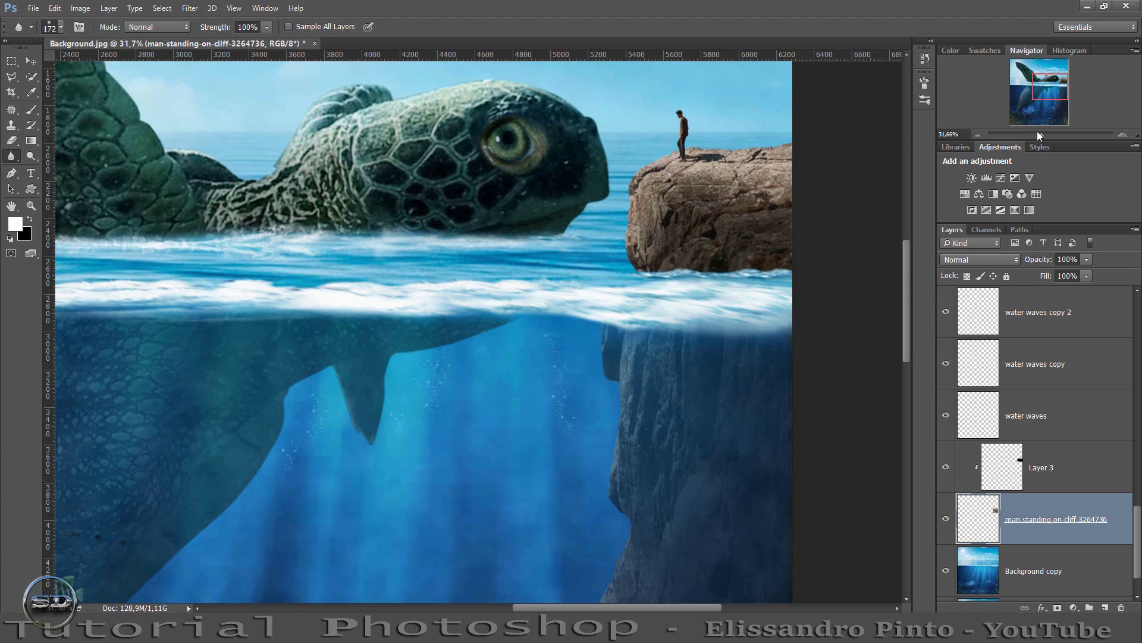
pyautogui.moveTo(1040, 136); pyautogui.dragTo(1051, 138)
pyautogui.moveTo(1048, 88); pyautogui.dragTo(1058, 84)
pyautogui.scroll(3, 805, 215)
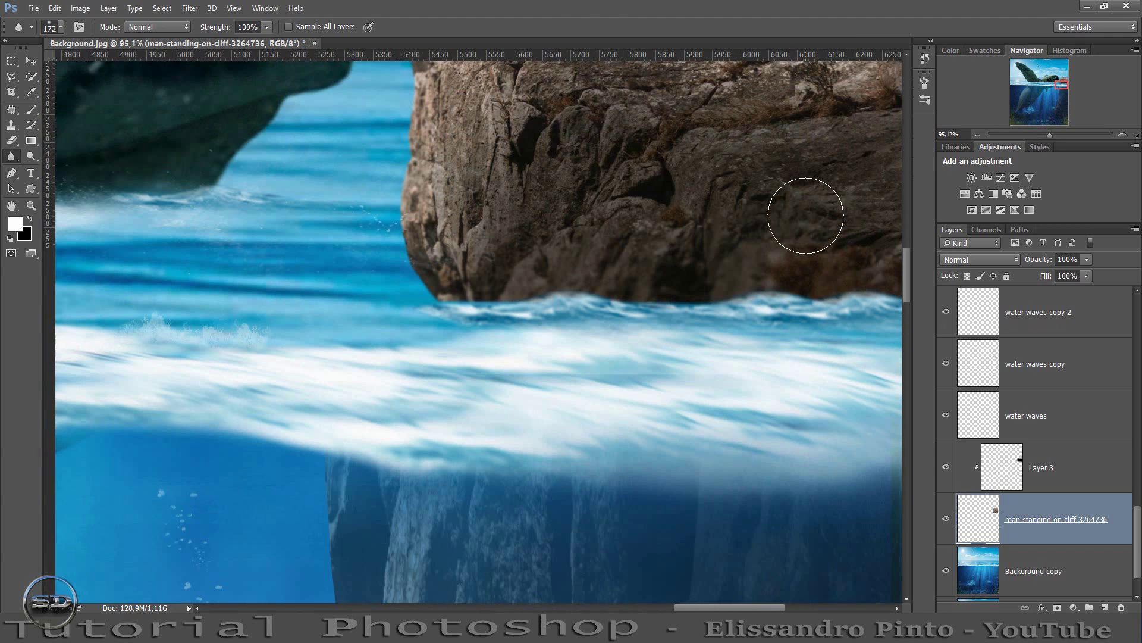
pyautogui.scroll(3, 805, 215)
pyautogui.scroll(3, 805, 215)
pyautogui.scroll(3, 806, 216)
pyautogui.scroll(1, 806, 215)
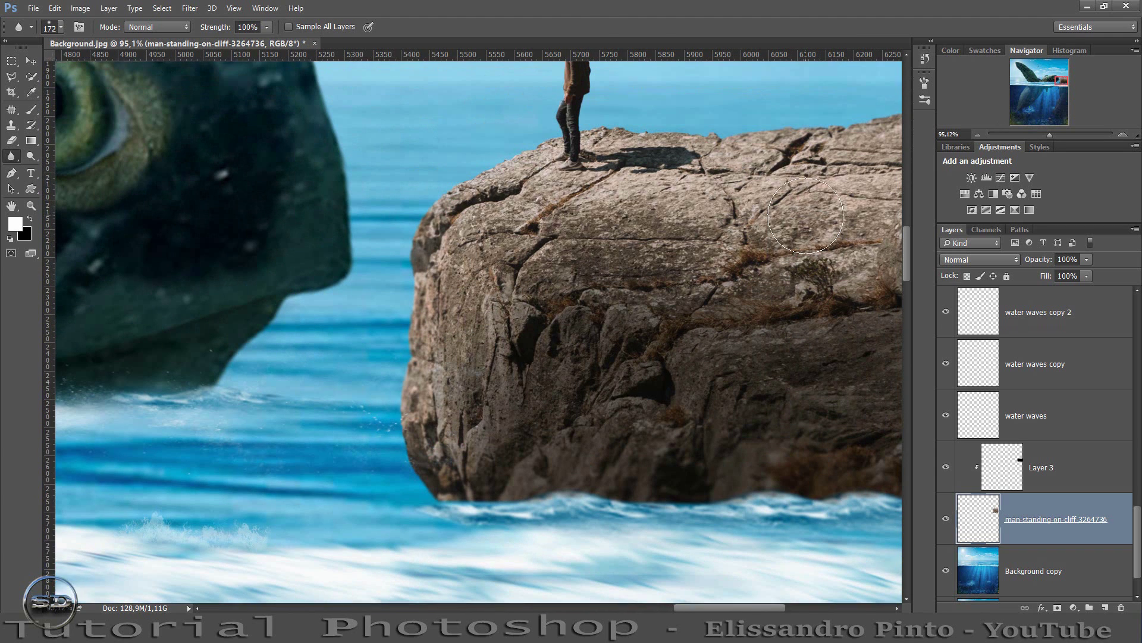
pyautogui.scroll(1, 805, 215)
pyautogui.scroll(2, 806, 216)
pyautogui.scroll(3, 806, 215)
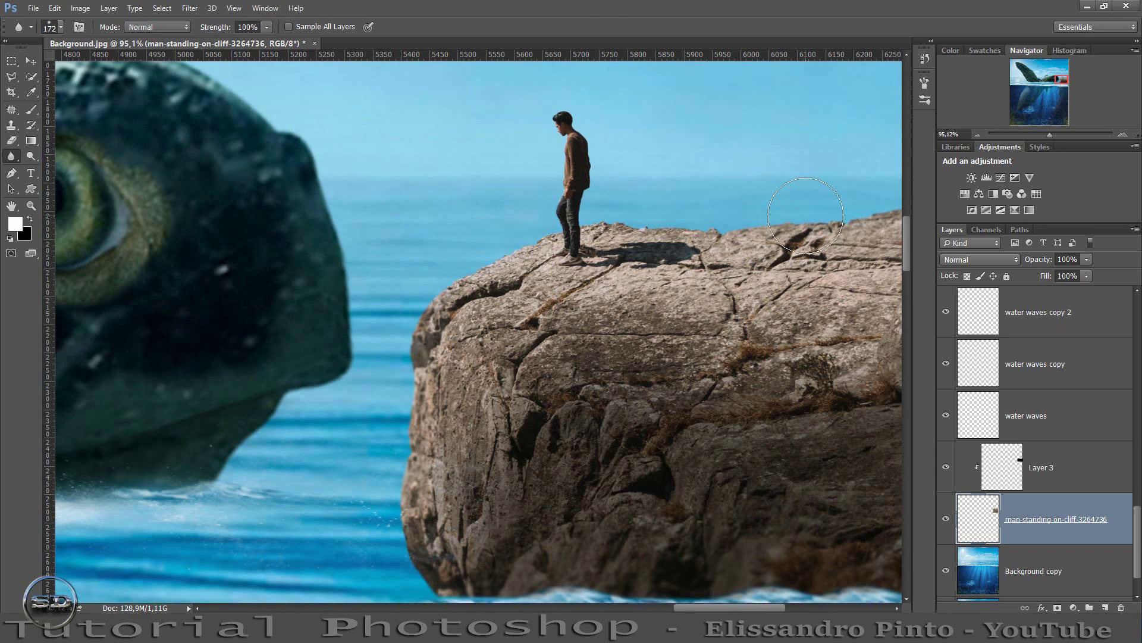
pyautogui.moveTo(1050, 139); pyautogui.dragTo(1036, 137)
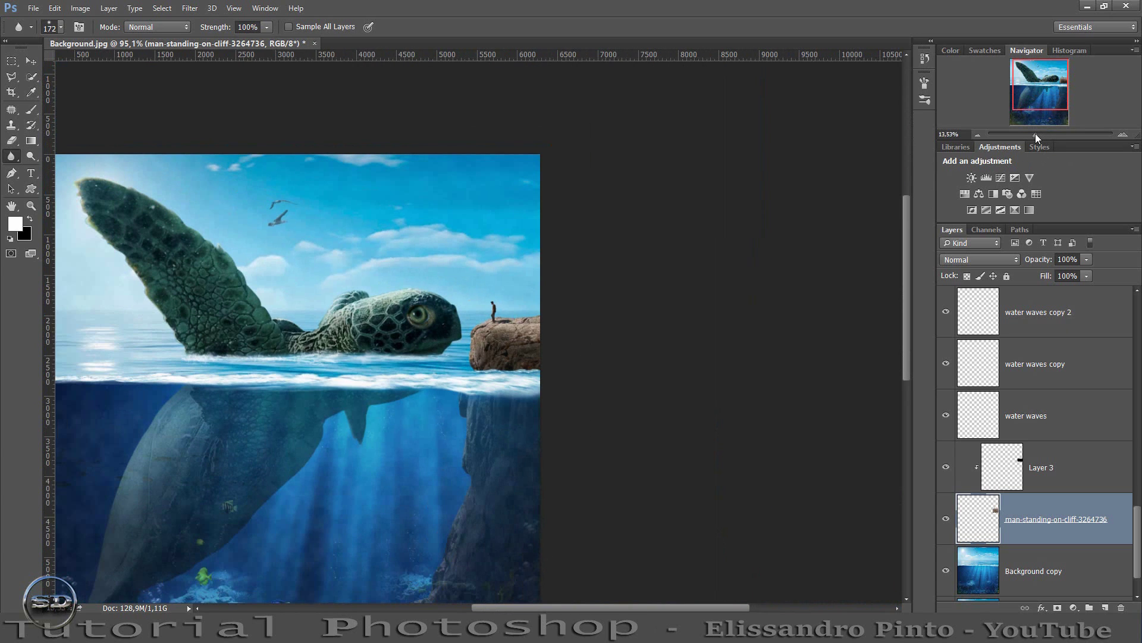
pyautogui.moveTo(1035, 137); pyautogui.dragTo(1045, 139)
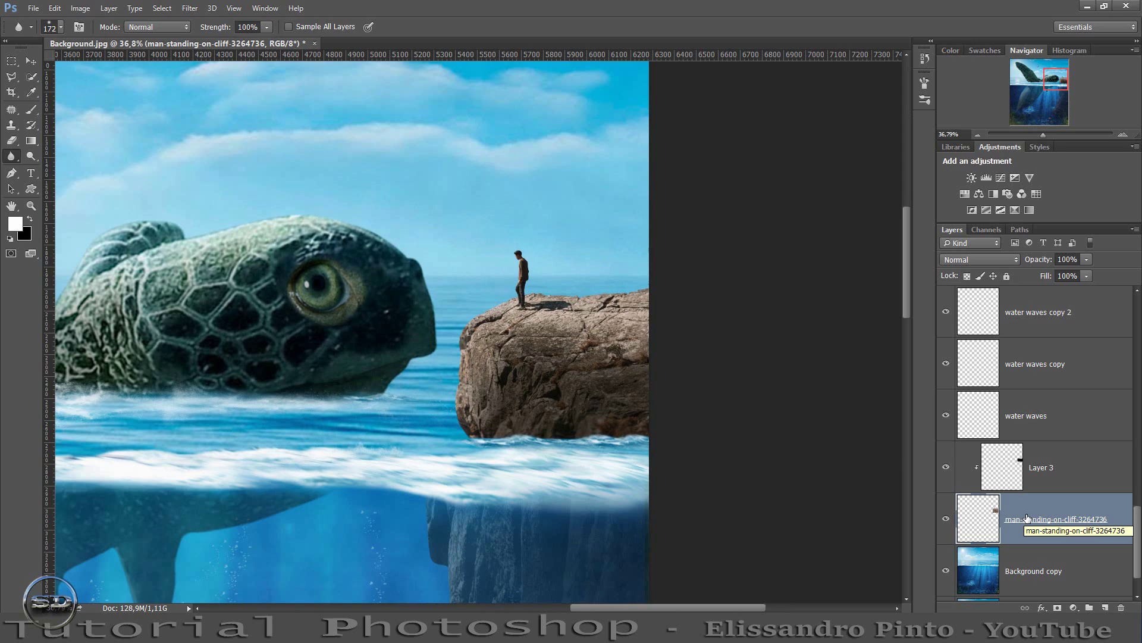
pyautogui.scroll(2, 1027, 518)
pyautogui.scroll(1, 1027, 512)
pyautogui.scroll(2, 1023, 497)
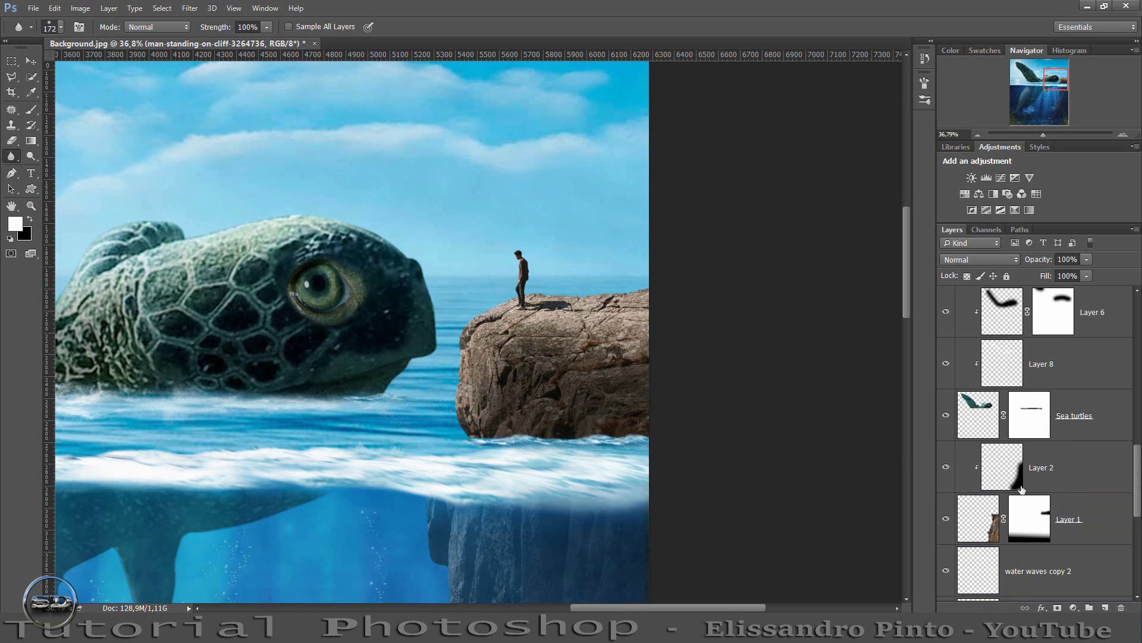
# Move Sea turtles, Layer 6 and Layer 8 together slightly left and down.
pyautogui.click(982, 405)
pyautogui.scroll(3, 1083, 394)
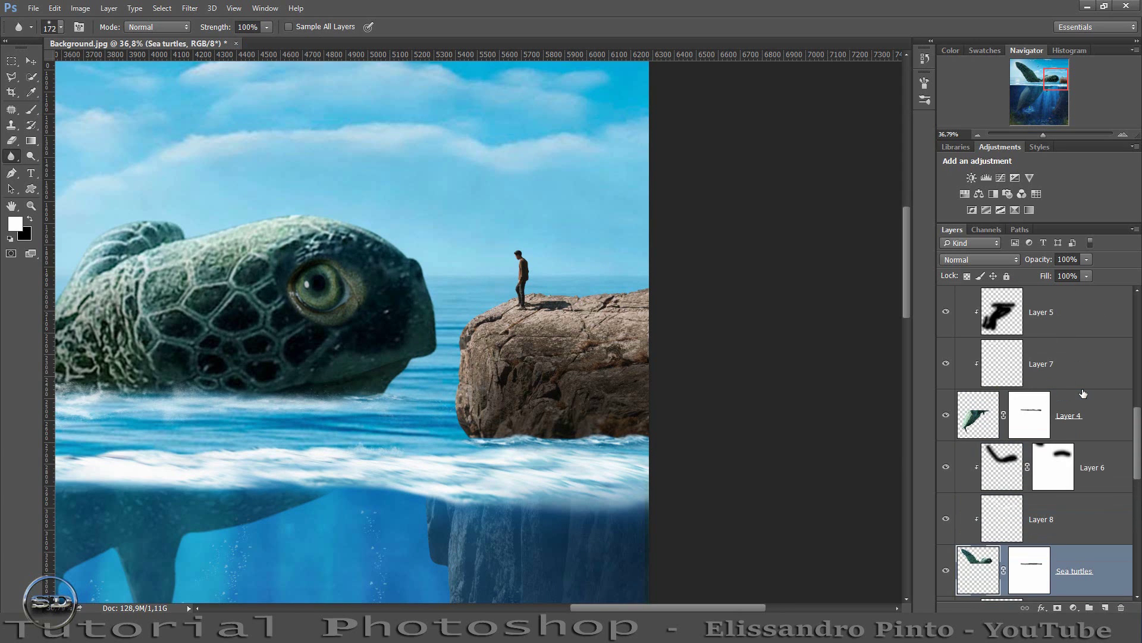
pyautogui.keyDown('shift'); pyautogui.click(1087, 468); pyautogui.keyUp('shift')
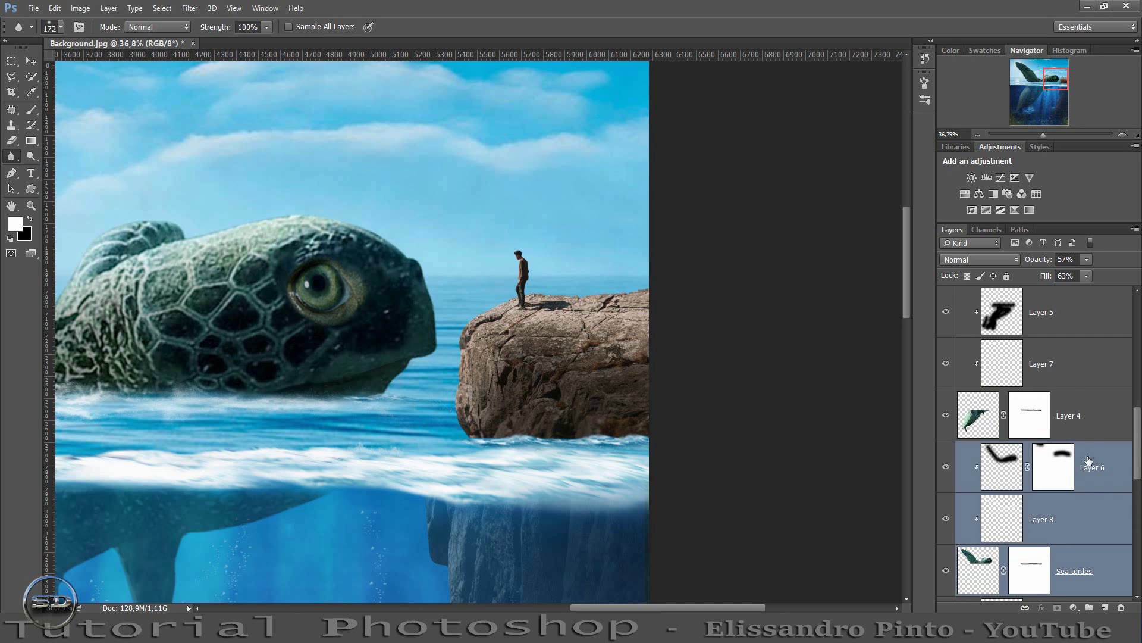
pyautogui.click(31, 61)
pyautogui.moveTo(257, 327); pyautogui.dragTo(251, 330)
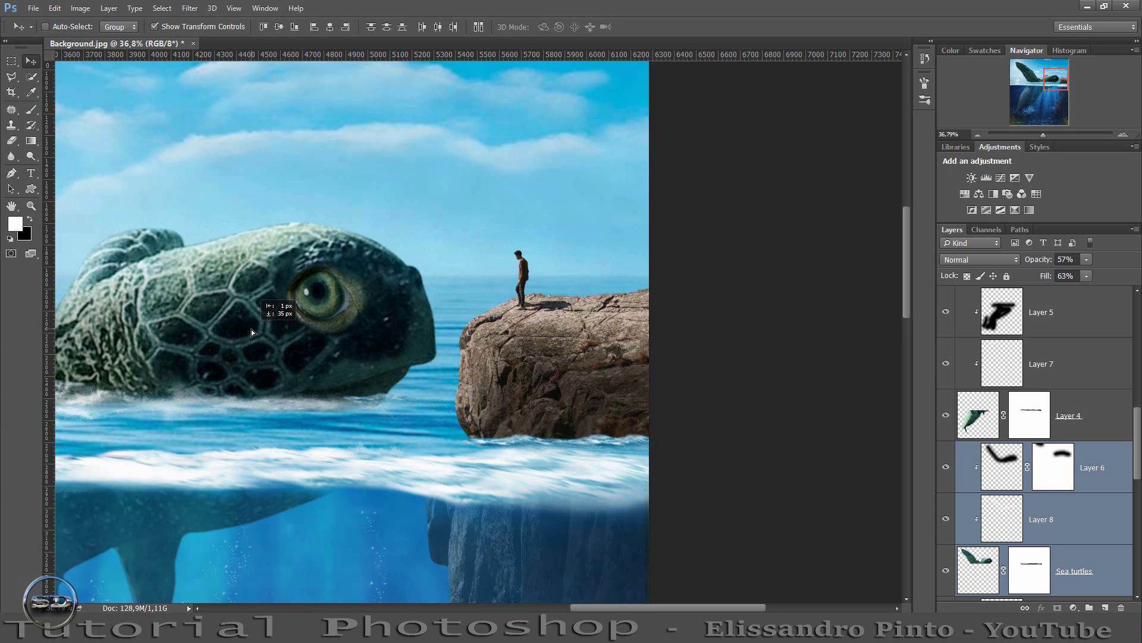
pyautogui.moveTo(1041, 88); pyautogui.dragTo(1032, 89)
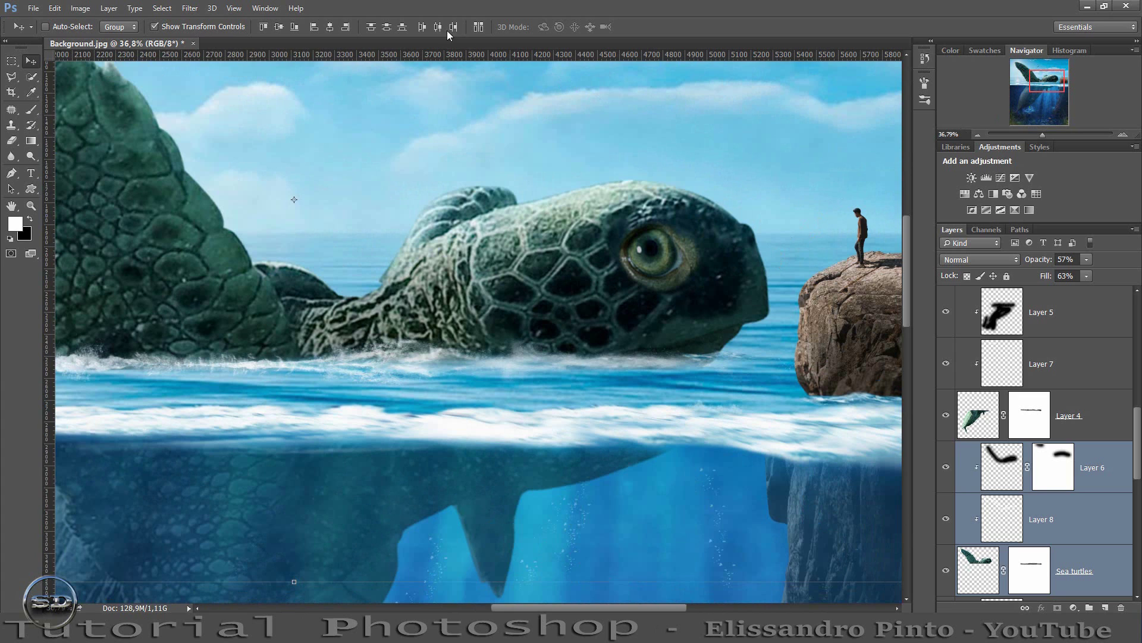
pyautogui.click(31, 109)
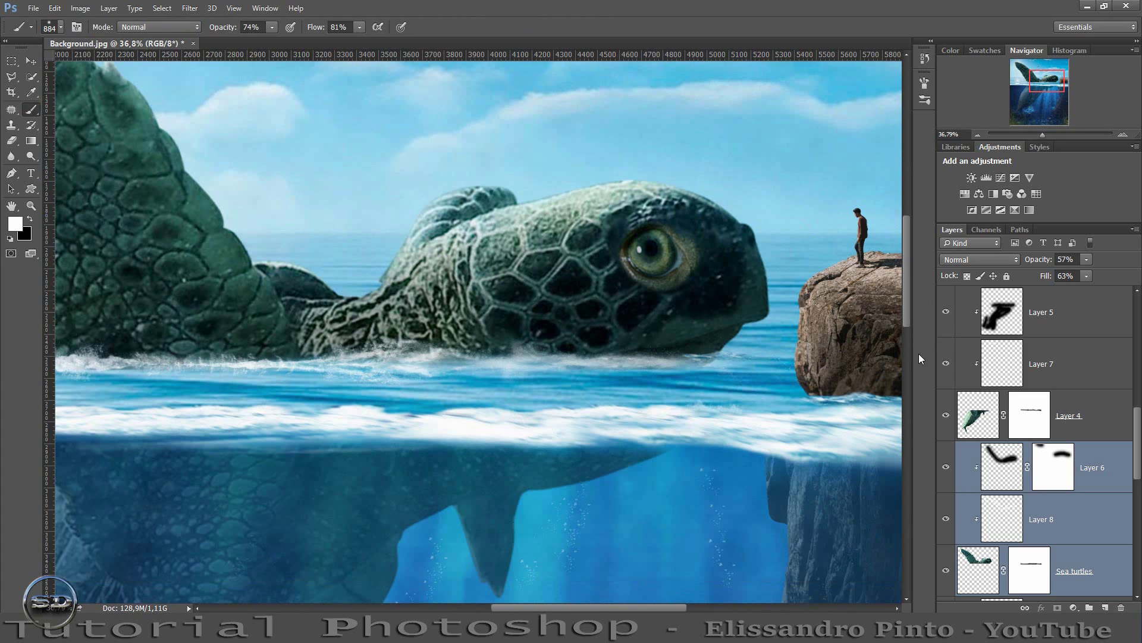
pyautogui.scroll(-3, 1083, 461)
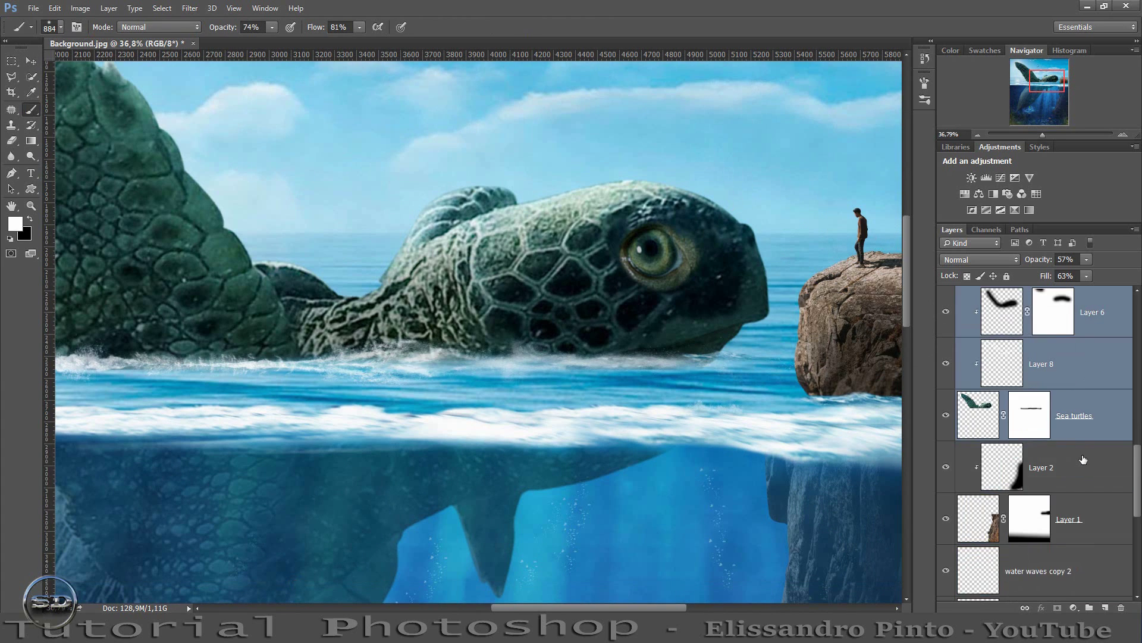
pyautogui.scroll(-2, 1083, 460)
pyautogui.scroll(-3, 1039, 477)
# Set the man-on-cliff layer's Fill to 93% and undo a stray white brush dab.
pyautogui.click(994, 511)
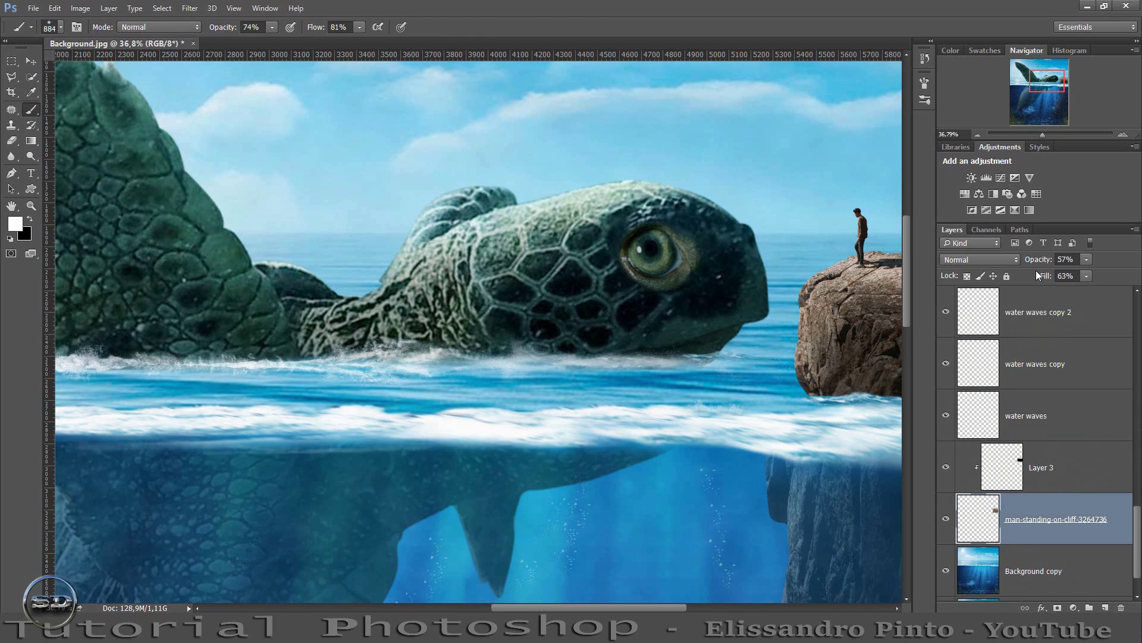
pyautogui.moveTo(1047, 84); pyautogui.dragTo(1051, 85)
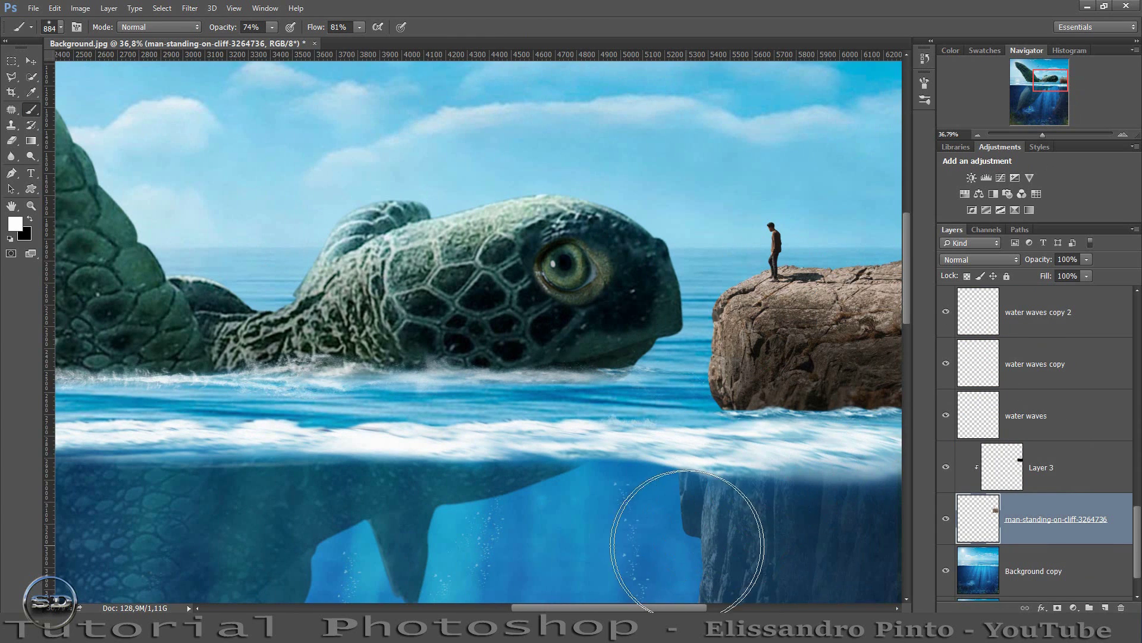
pyautogui.moveTo(687, 605); pyautogui.dragTo(709, 605)
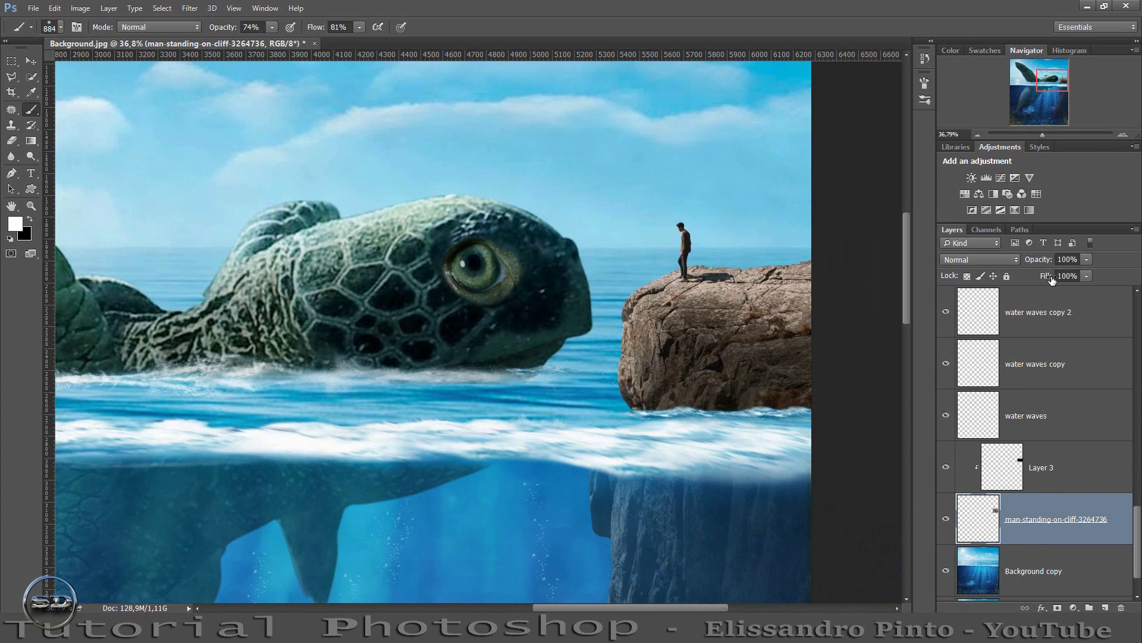
pyautogui.moveTo(1052, 280); pyautogui.dragTo(1048, 282)
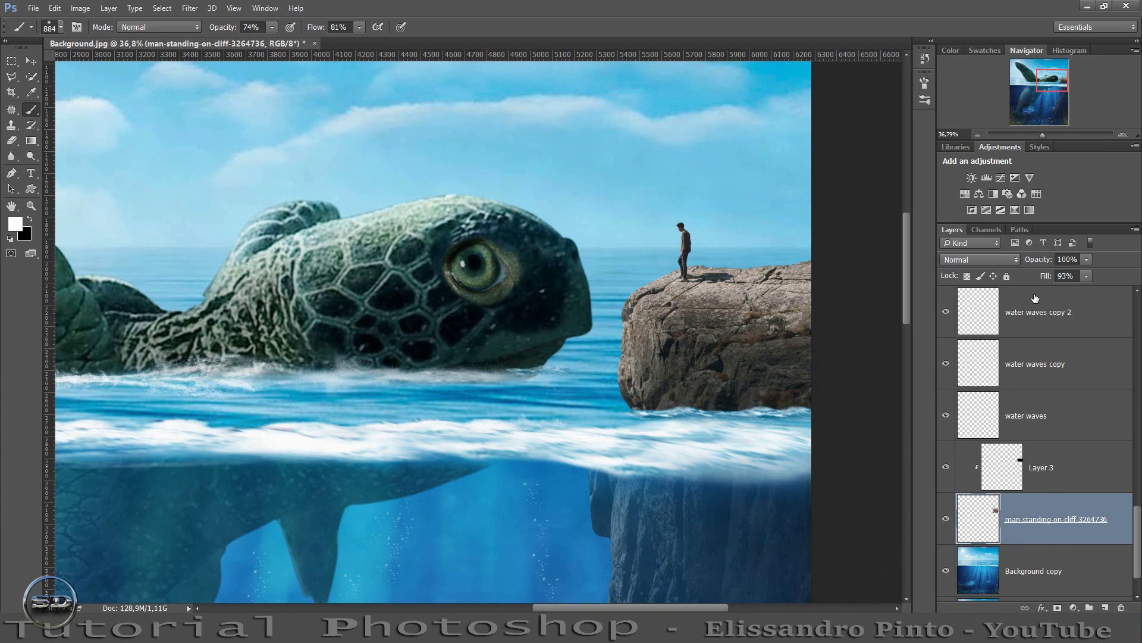
pyautogui.moveTo(1050, 136); pyautogui.dragTo(1051, 130)
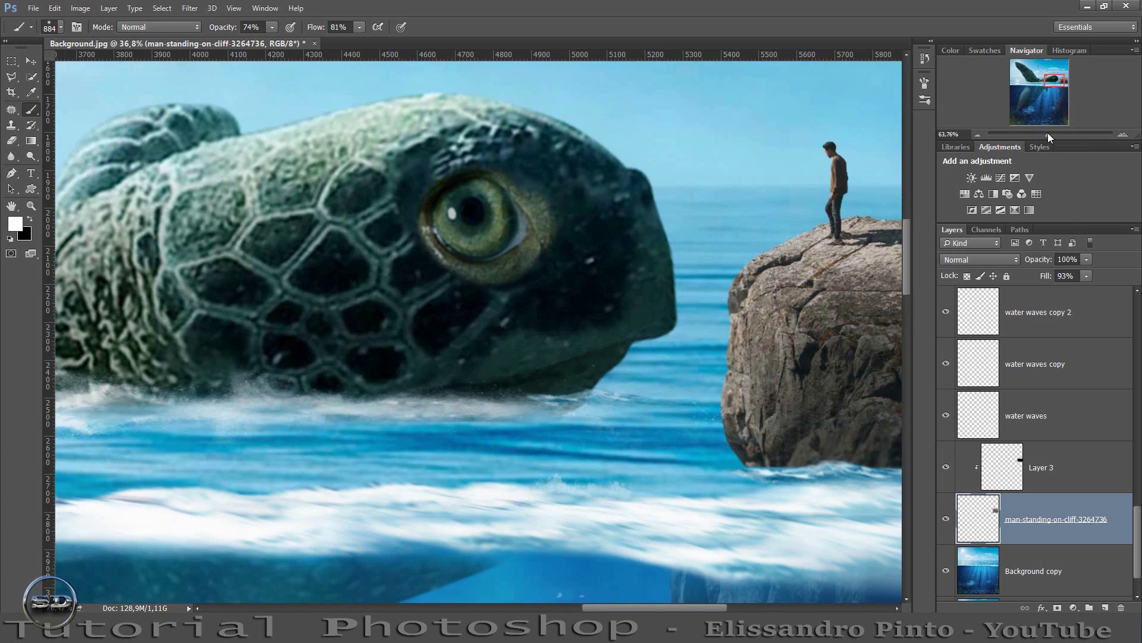
pyautogui.moveTo(768, 361); pyautogui.dragTo(603, 379)
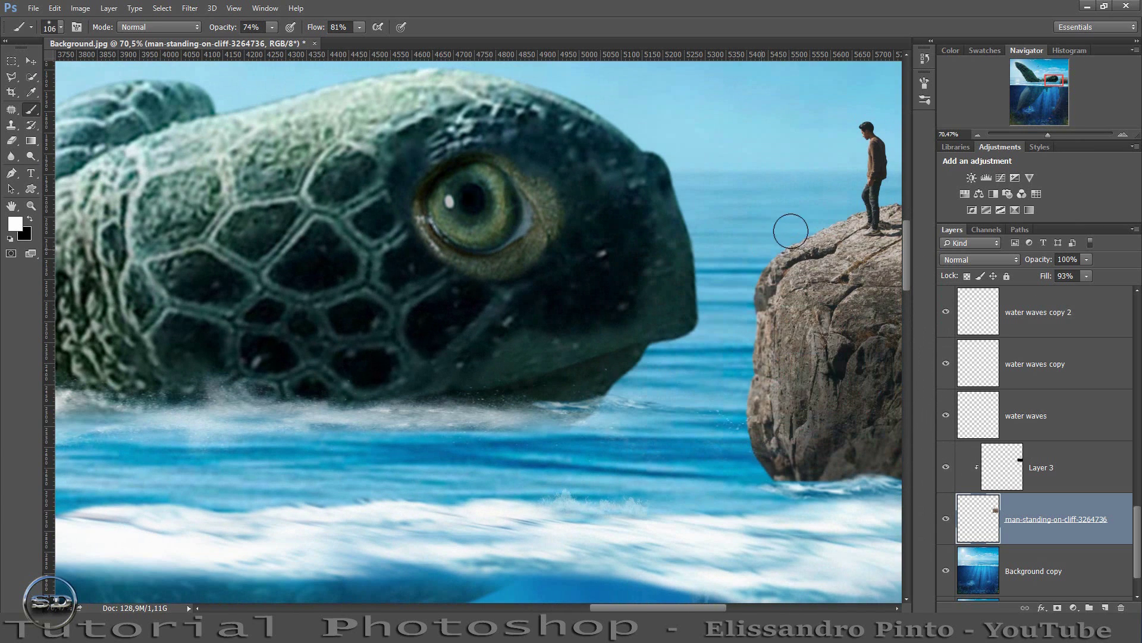
pyautogui.click(827, 214)
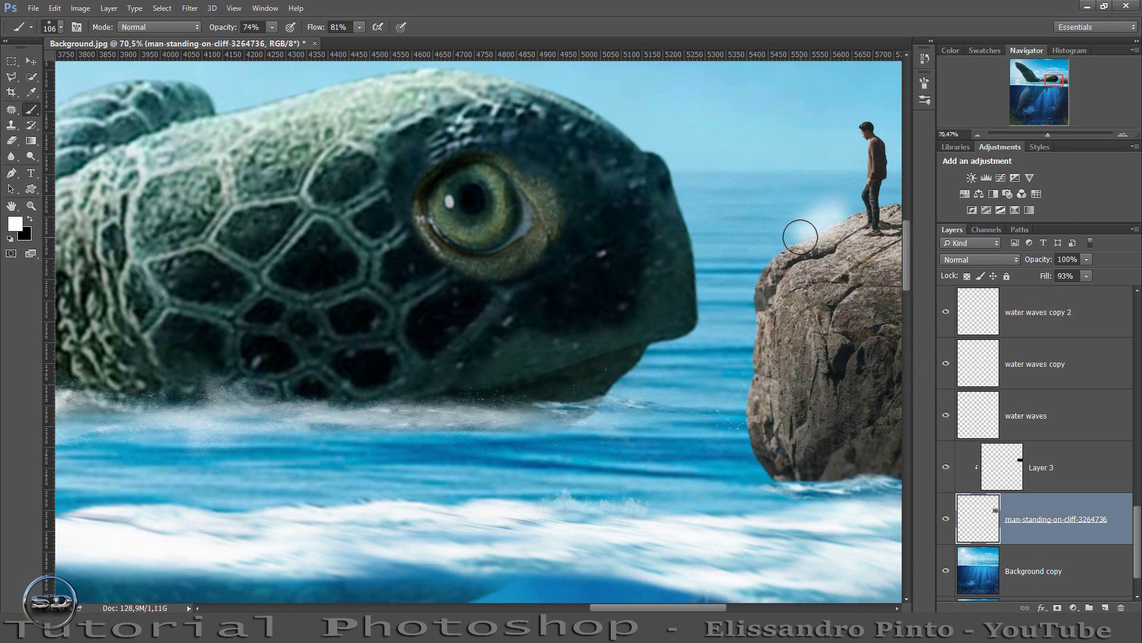
pyautogui.hotkey('ctrl', 'z')
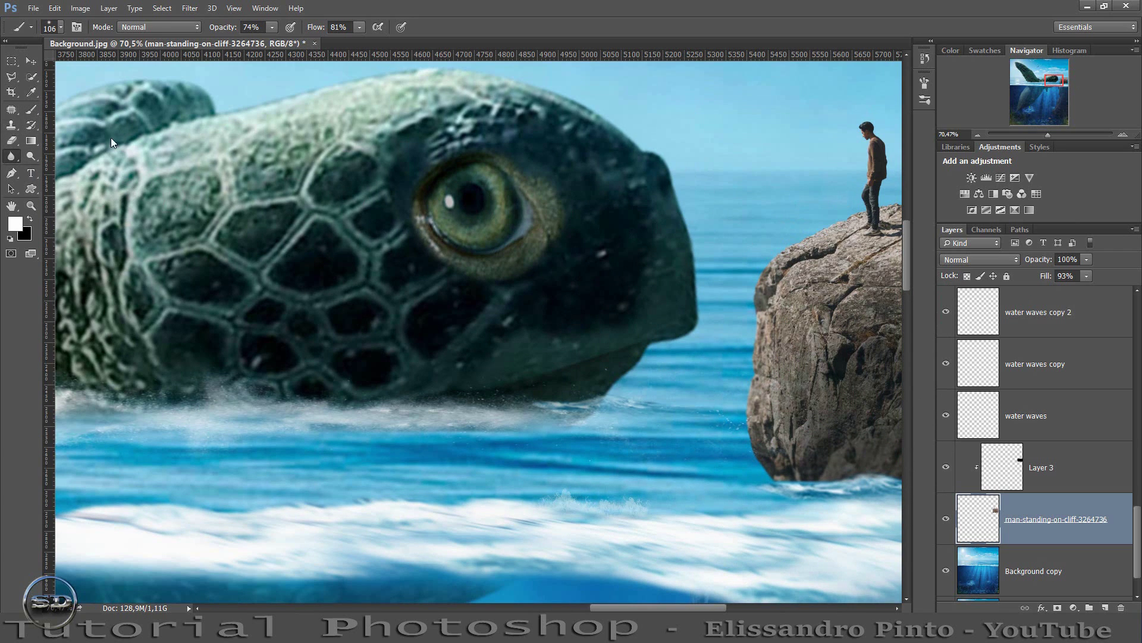
pyautogui.press('r')
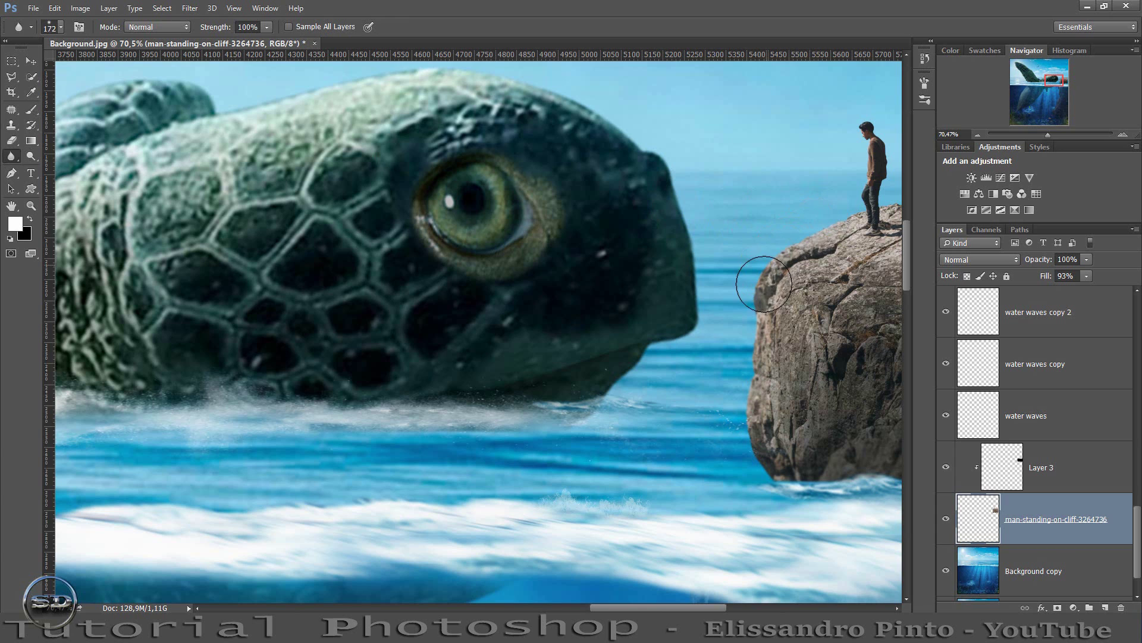
pyautogui.moveTo(1058, 81); pyautogui.dragTo(1068, 82)
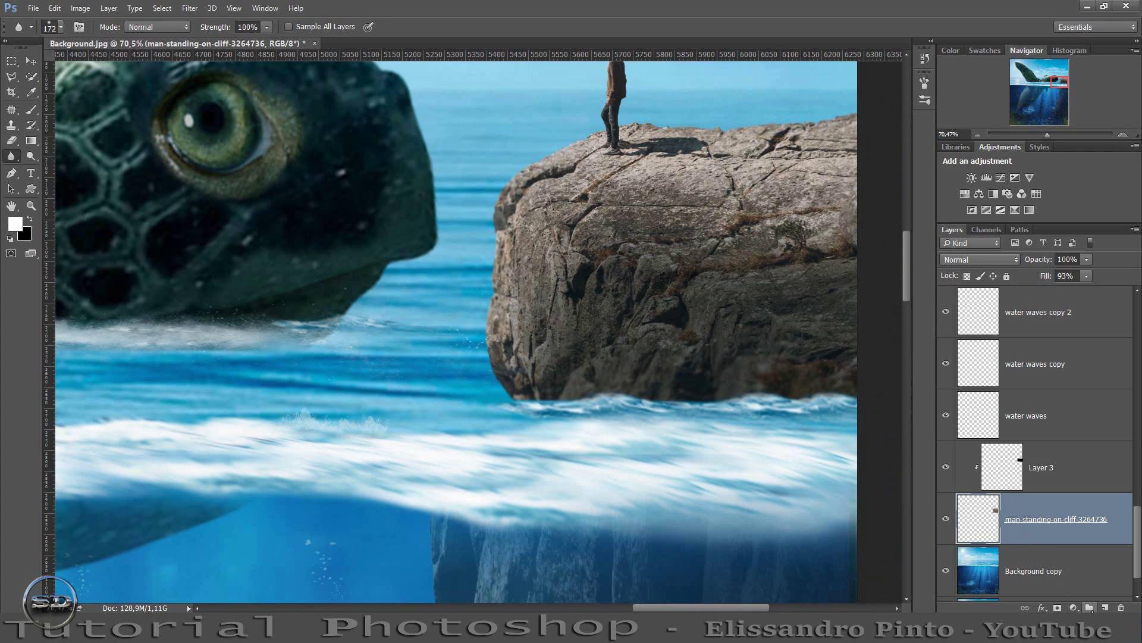
# Add a new layer above the cliff and sample blue paint colours from the water.
pyautogui.click(1105, 608)
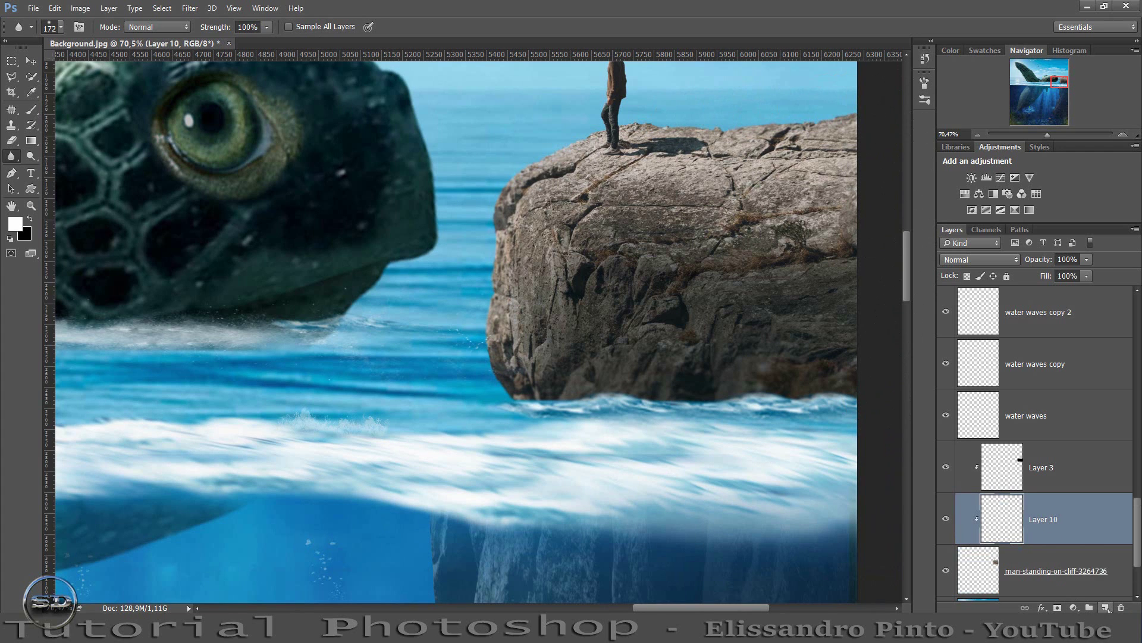
pyautogui.click(31, 109)
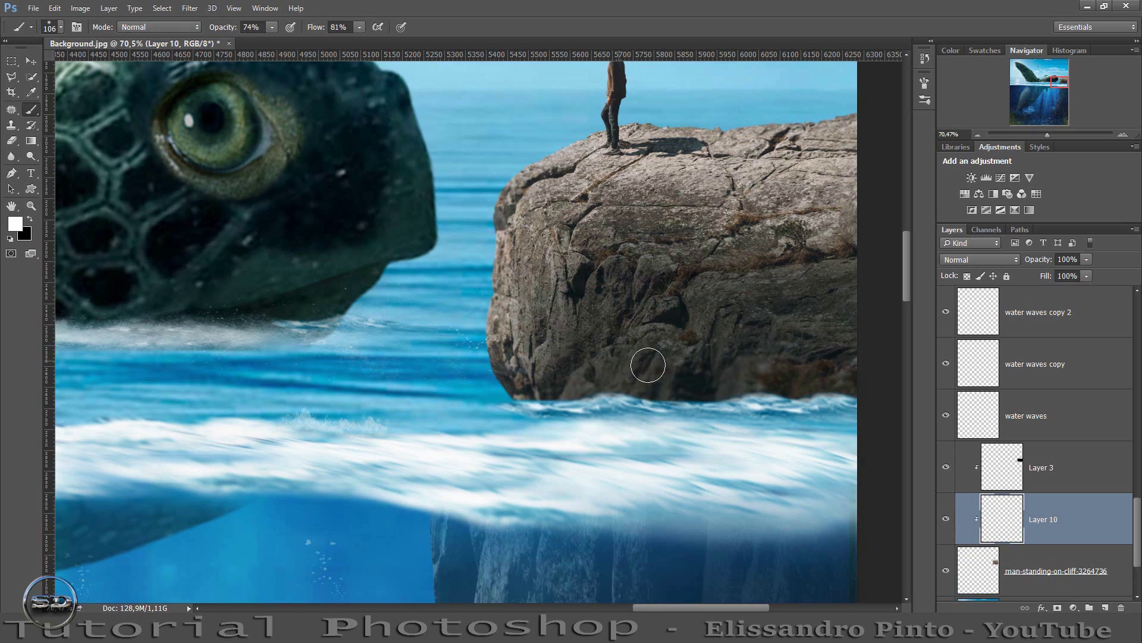
pyautogui.click(31, 92)
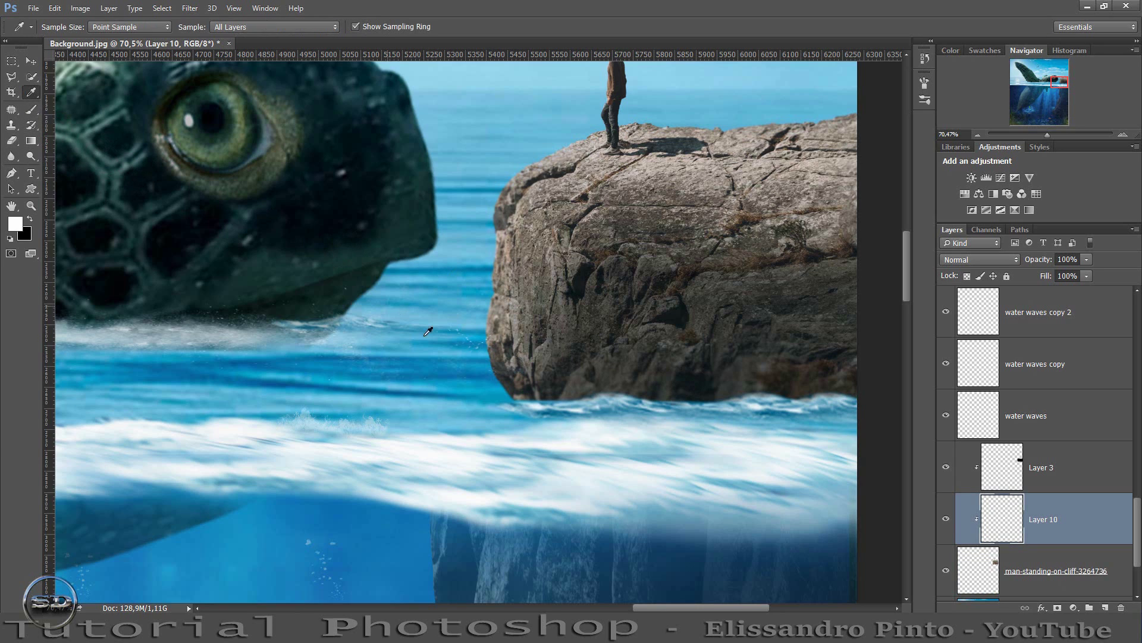
pyautogui.click(555, 407)
pyautogui.click(558, 407)
pyautogui.click(803, 548)
# Hide the underwater cliff layer, test hiding Background, and make Layer 9 visible again.
pyautogui.scroll(-3, 835, 531)
pyautogui.scroll(-3, 857, 476)
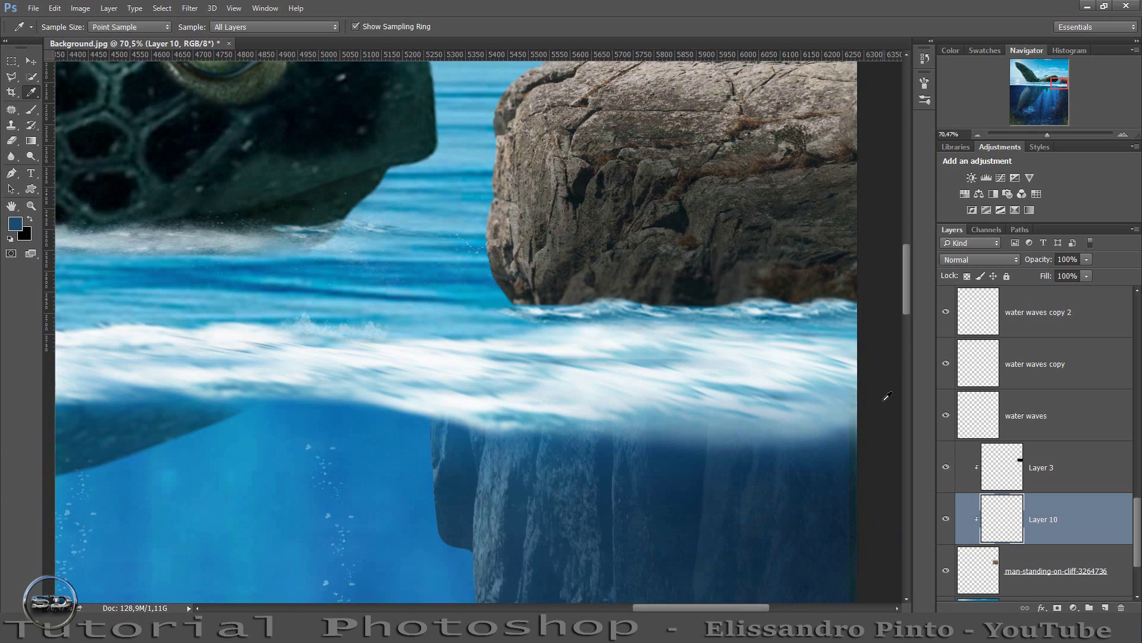
pyautogui.scroll(-1, 888, 396)
pyautogui.scroll(-1, 888, 397)
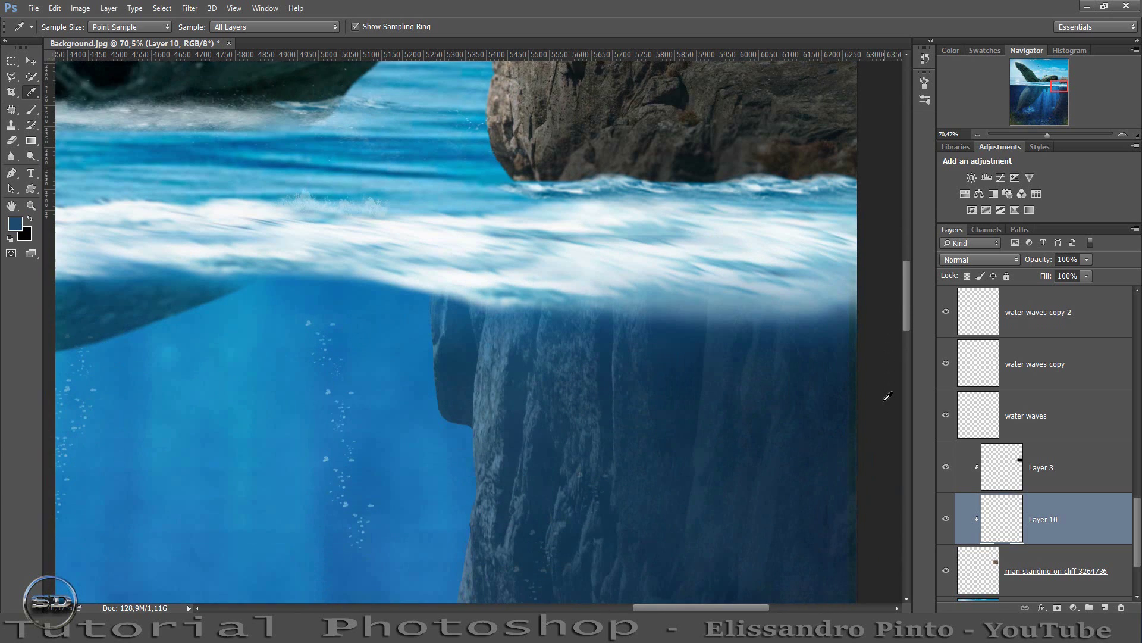
pyautogui.scroll(-1, 887, 396)
pyautogui.scroll(-2, 956, 399)
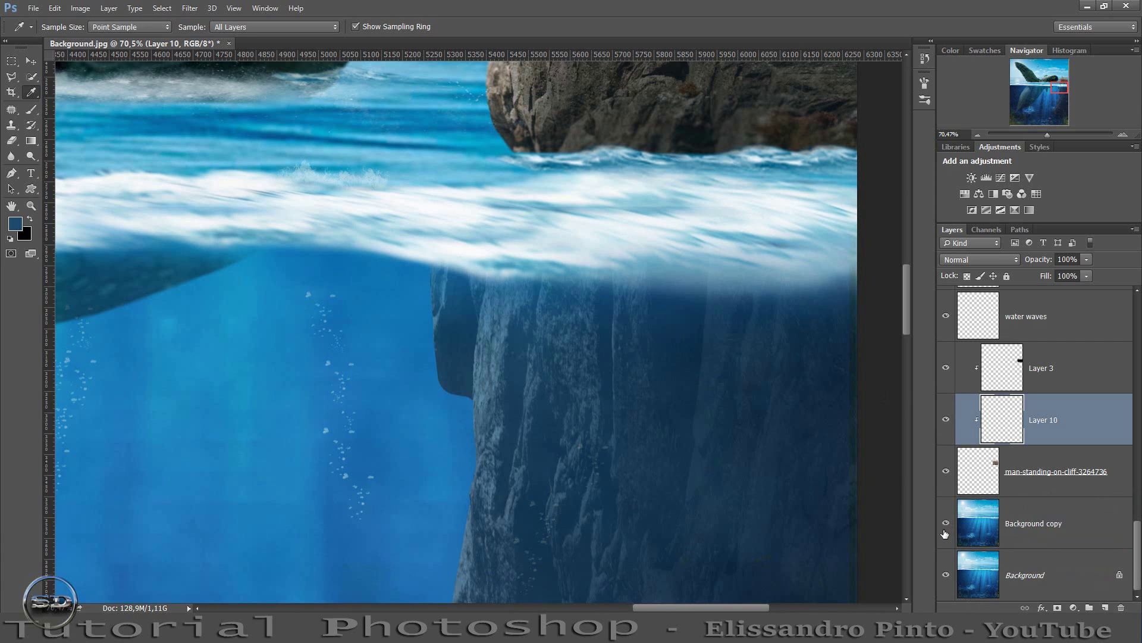
pyautogui.scroll(2, 949, 525)
pyautogui.scroll(3, 947, 420)
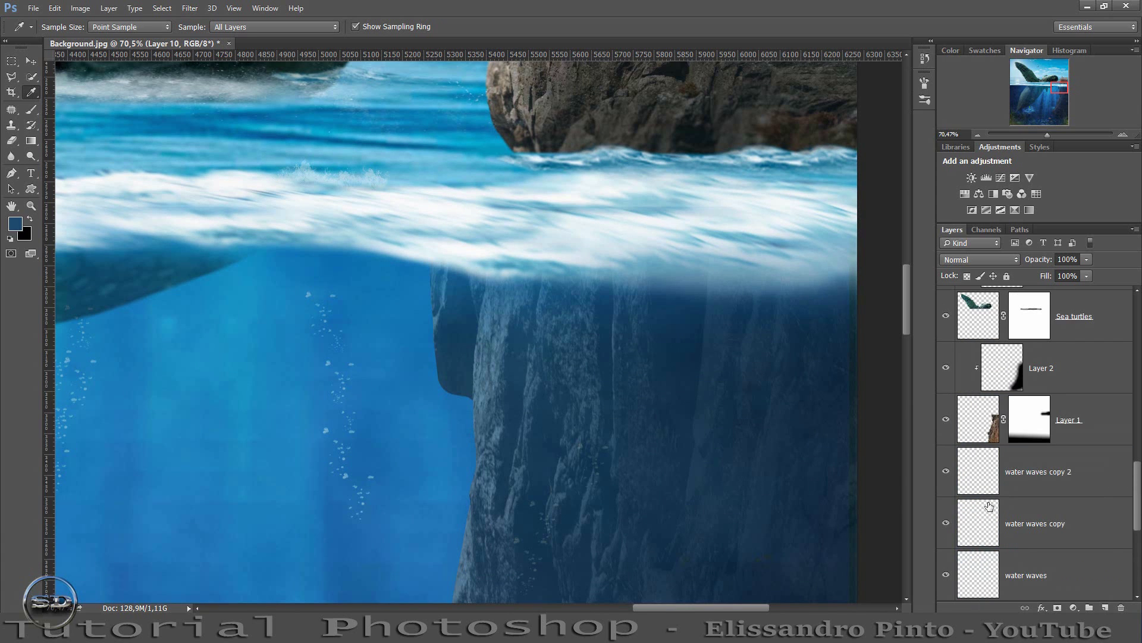
pyautogui.click(947, 422)
pyautogui.click(947, 421)
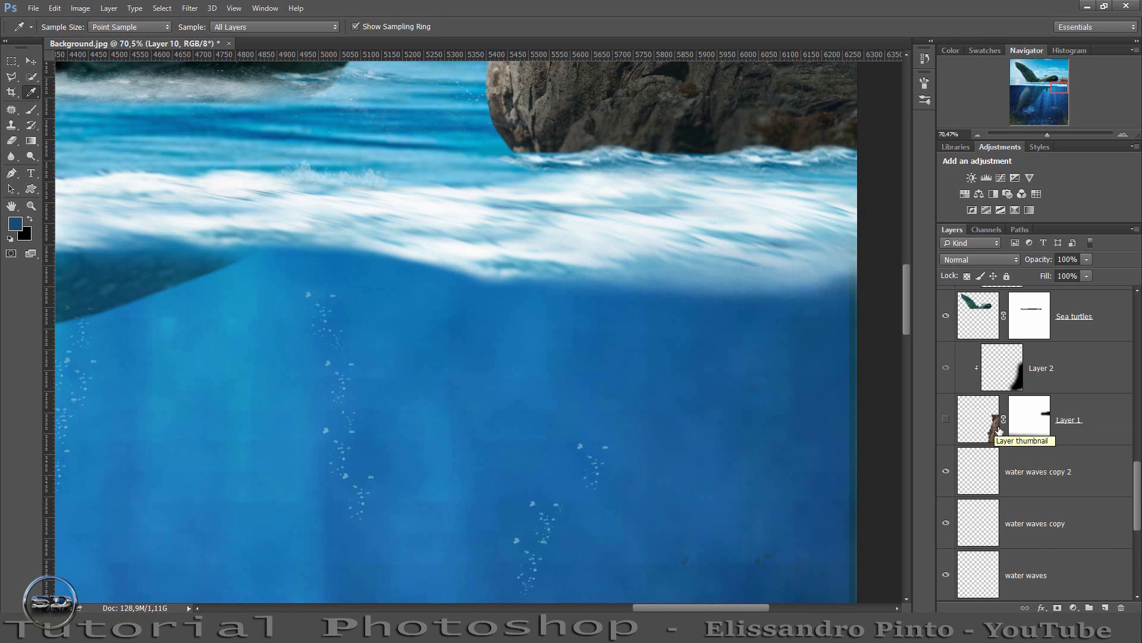
pyautogui.scroll(2, 999, 429)
pyautogui.scroll(2, 998, 430)
pyautogui.scroll(3, 999, 430)
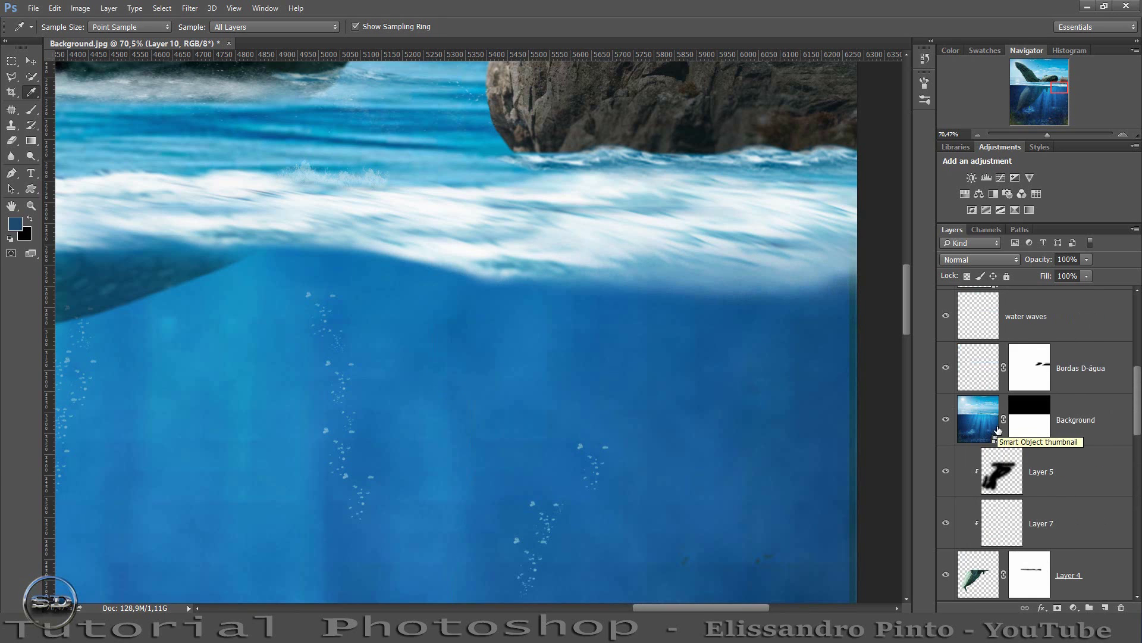
pyautogui.click(946, 419)
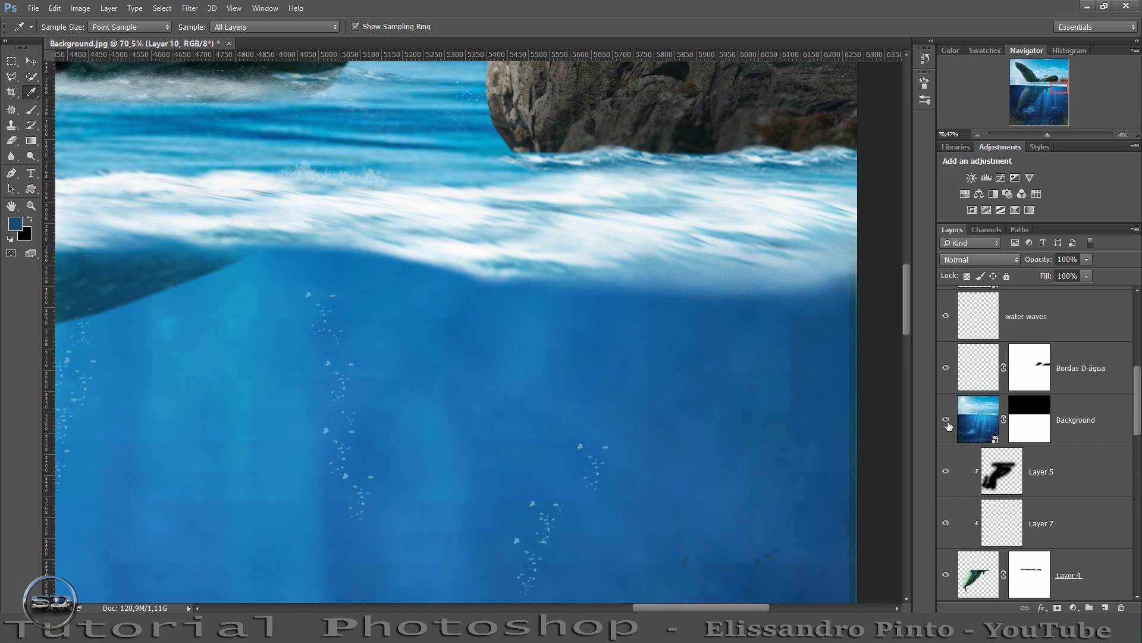
pyautogui.scroll(1, 989, 424)
pyautogui.scroll(5, 988, 423)
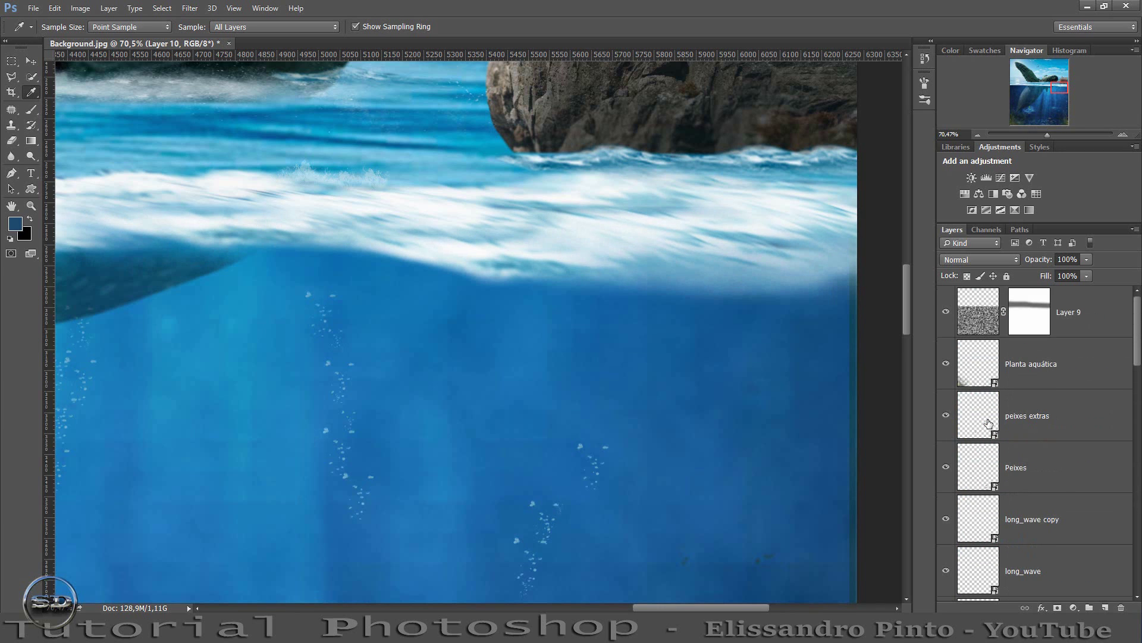
pyautogui.click(946, 312)
# Hide the Background copy layer, keeping the man-on-cliff and Background layers visible.
pyautogui.scroll(-3, 1099, 404)
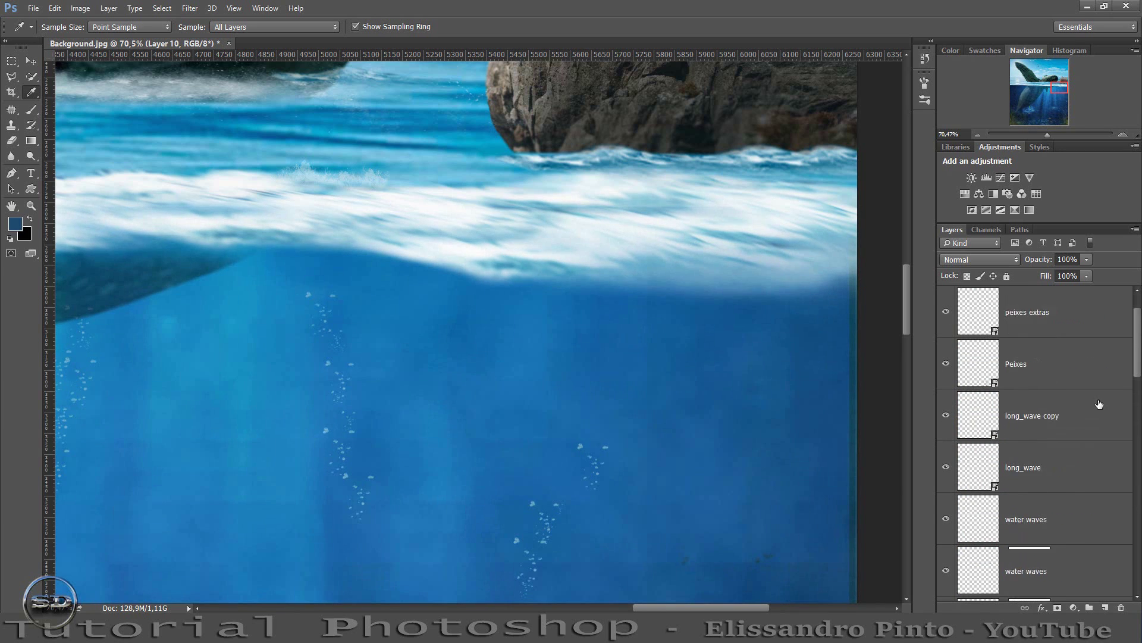
pyautogui.scroll(-3, 1099, 404)
pyautogui.scroll(-2, 1099, 404)
pyautogui.scroll(-2, 1099, 404)
pyautogui.scroll(-2, 1099, 404)
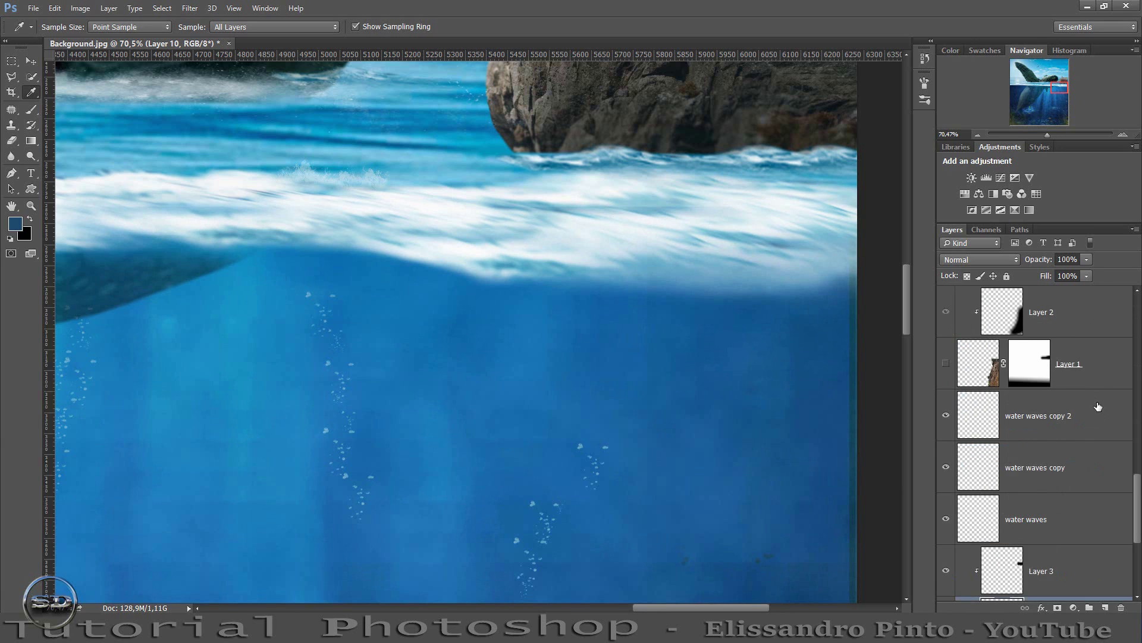
pyautogui.scroll(-2, 1098, 407)
pyautogui.click(946, 471)
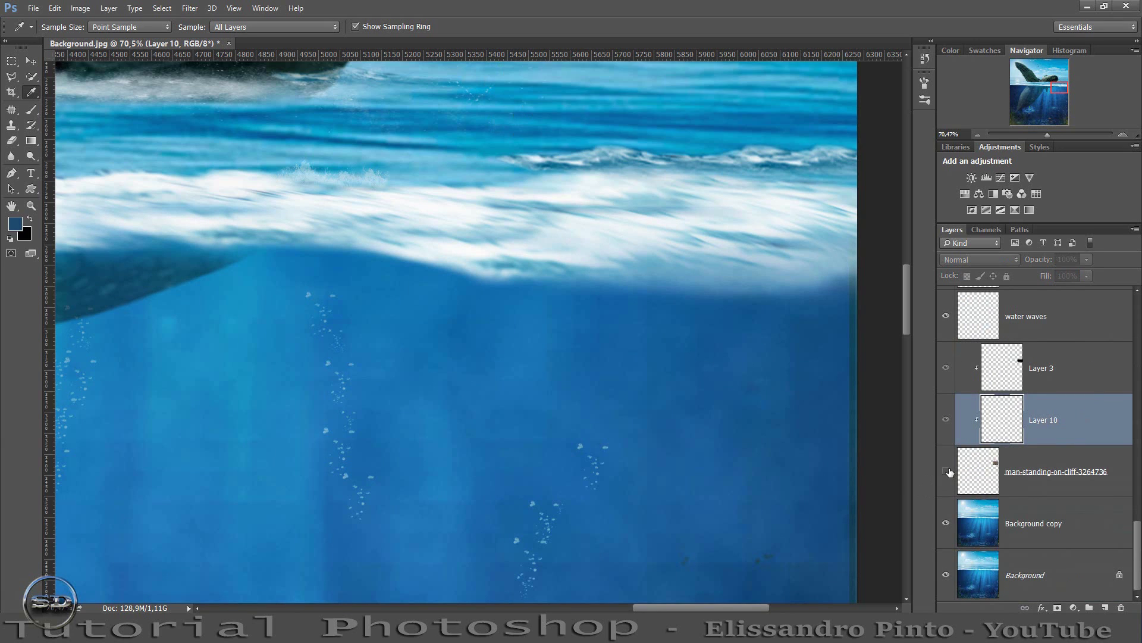
pyautogui.click(946, 471)
pyautogui.click(946, 525)
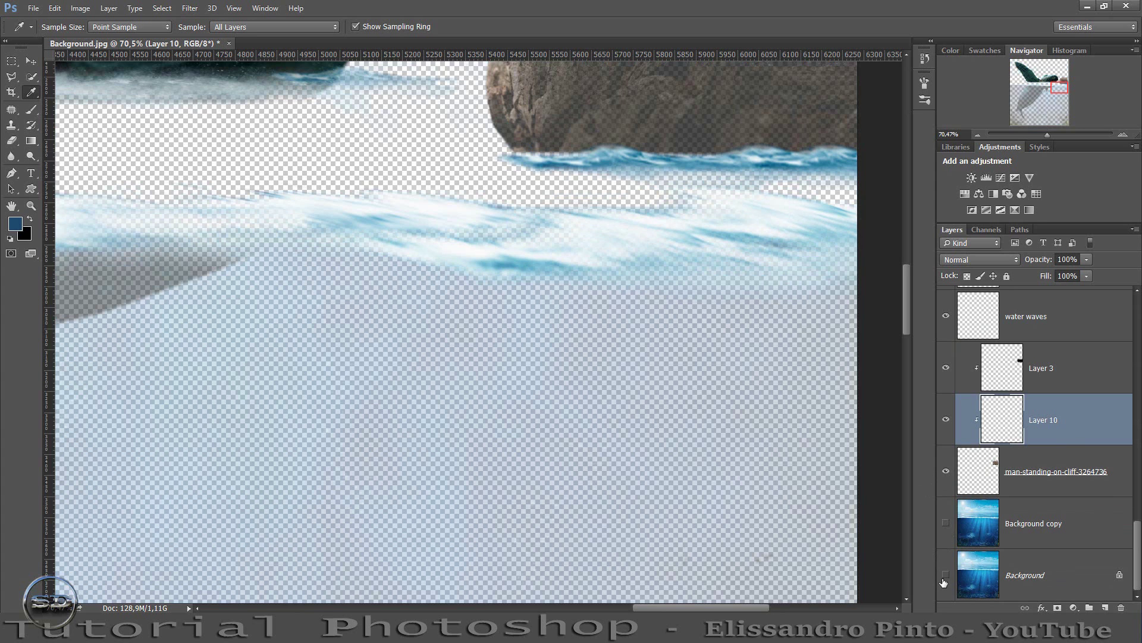
pyautogui.click(946, 574)
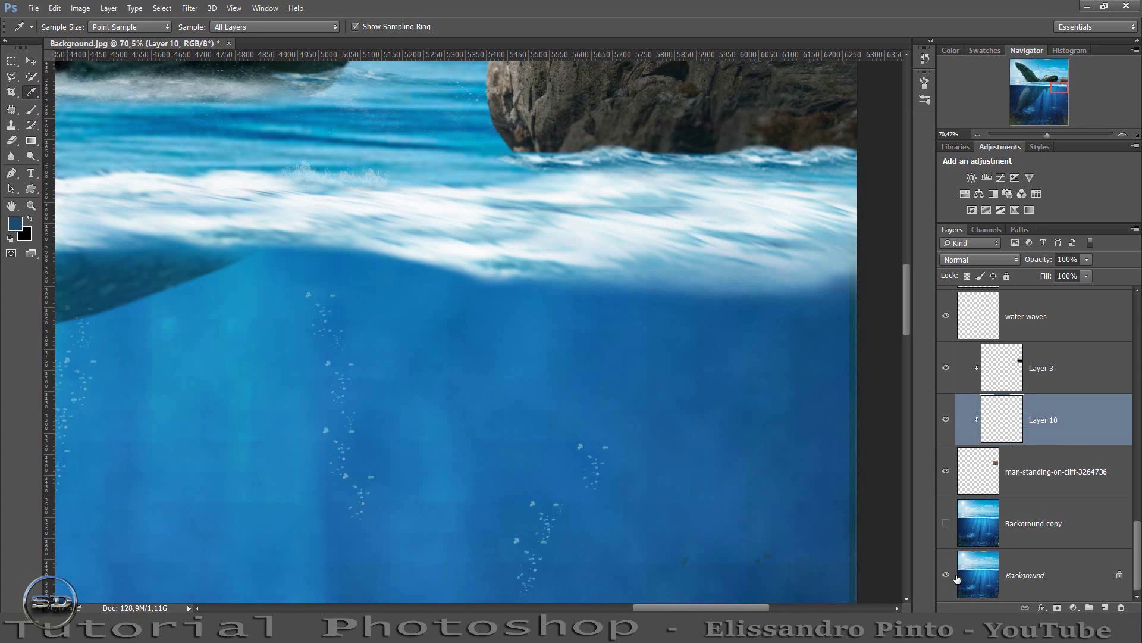
# Select the Background layer and make the underwater cliff Layer 1 visible again.
pyautogui.click(958, 576)
pyautogui.moveTo(1042, 134); pyautogui.dragTo(1048, 135)
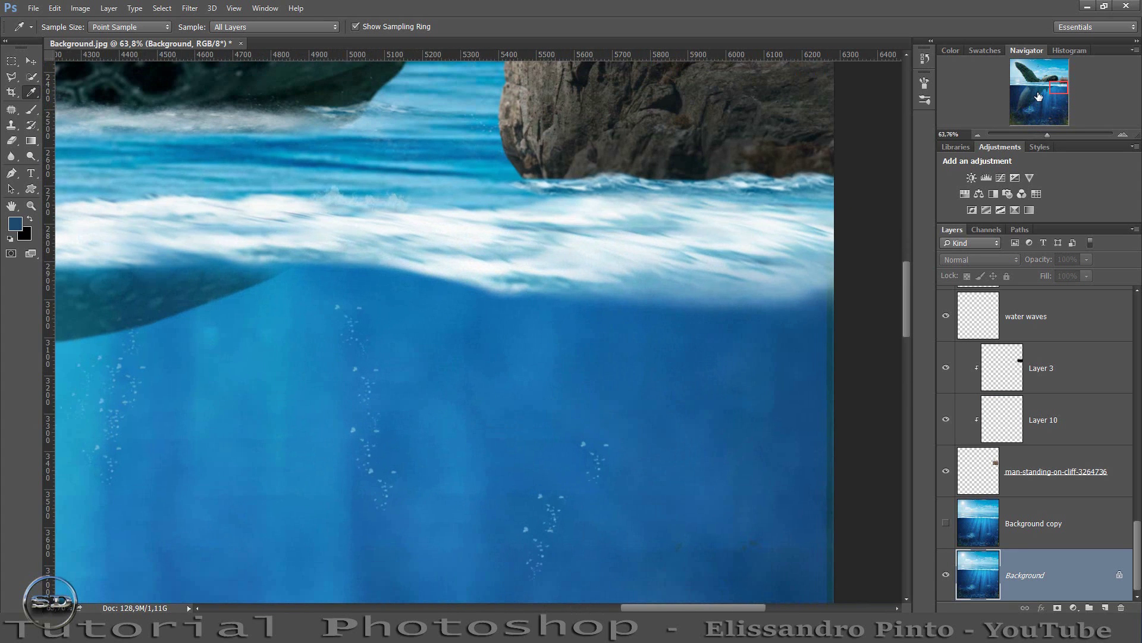
pyautogui.moveTo(1062, 87); pyautogui.dragTo(1062, 103)
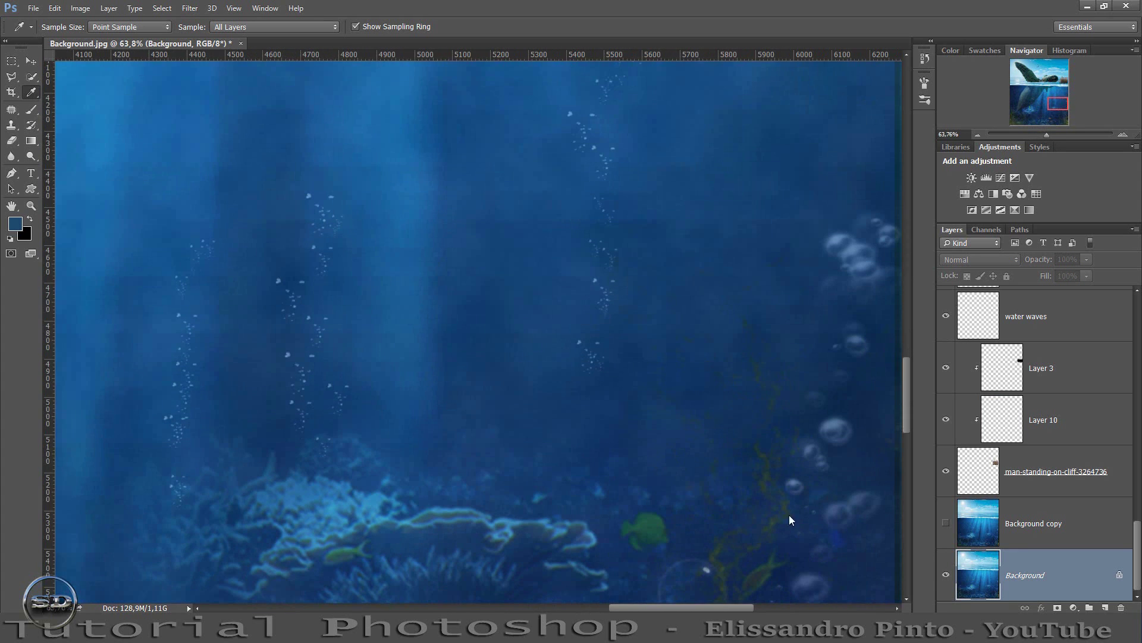
pyautogui.moveTo(721, 609); pyautogui.dragTo(746, 610)
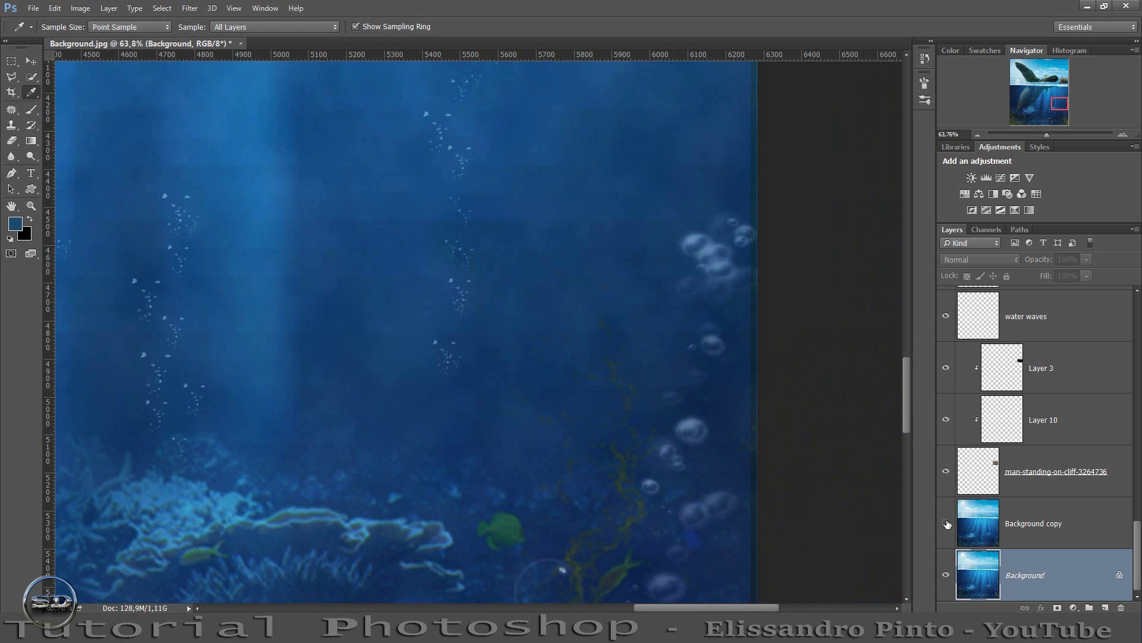
pyautogui.scroll(3, 960, 515)
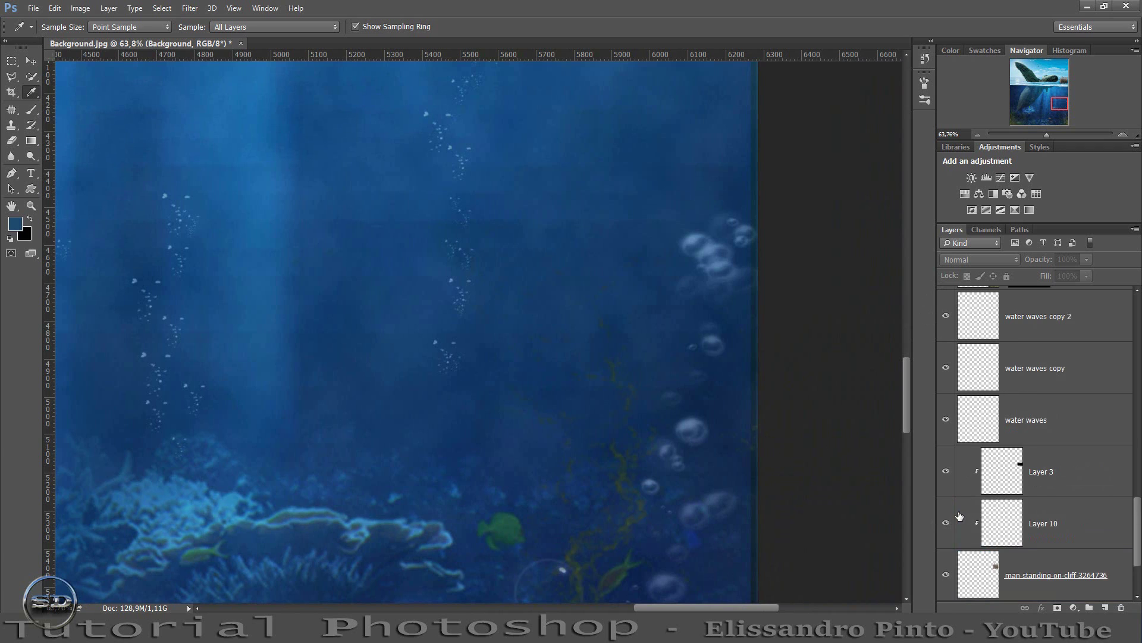
pyautogui.scroll(2, 959, 515)
pyautogui.click(946, 418)
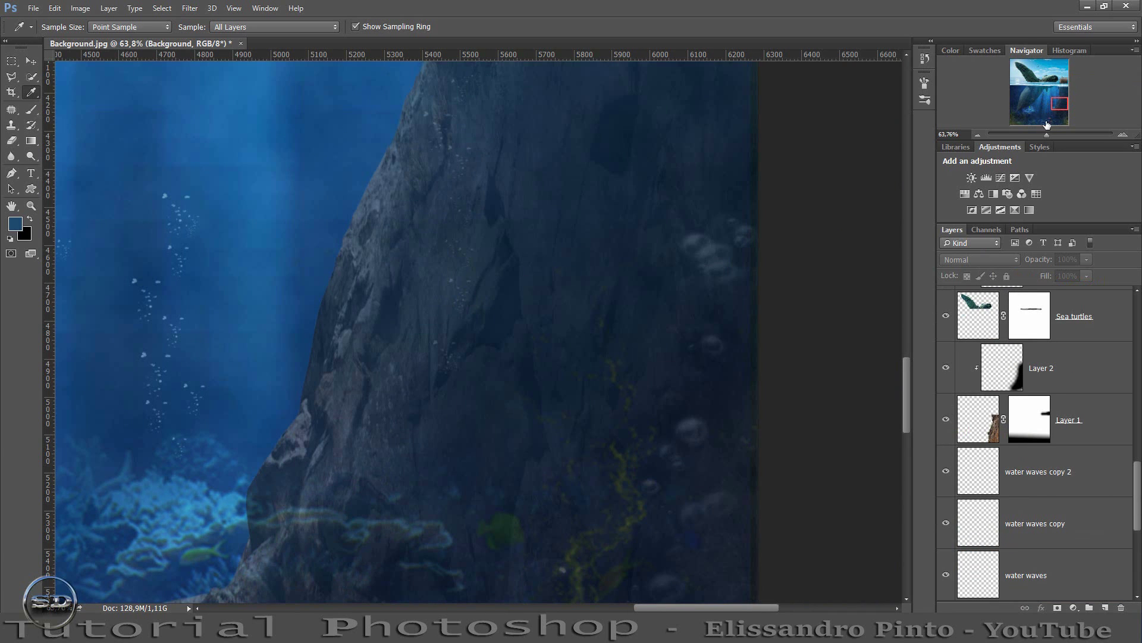
# Crop a thin strip off the right edge of the composition.
pyautogui.moveTo(1047, 134); pyautogui.dragTo(1034, 135)
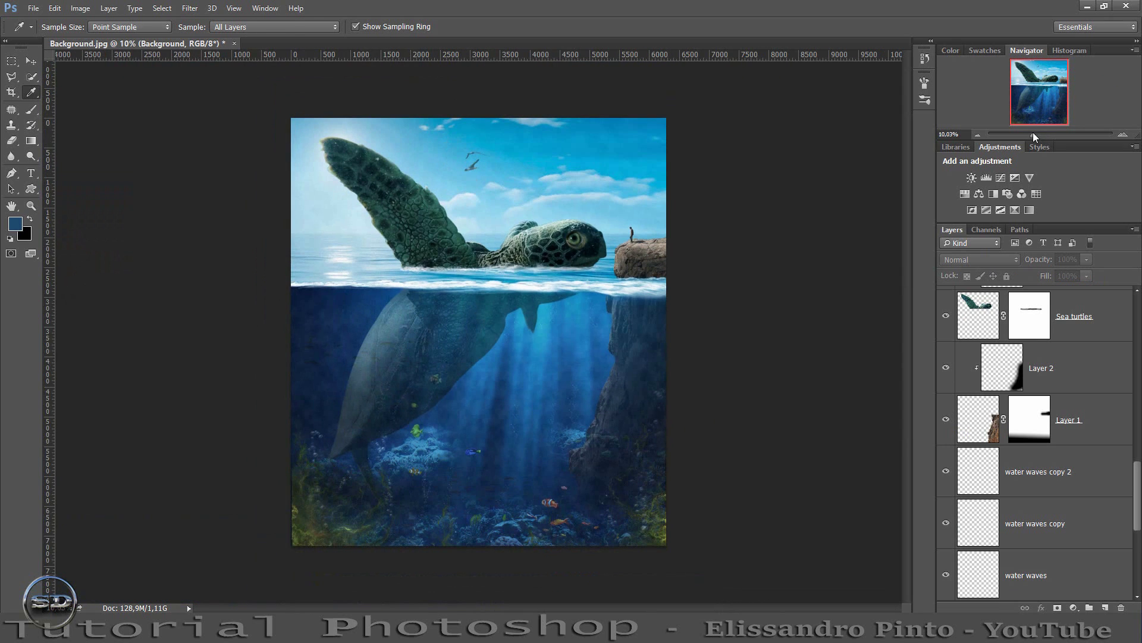
pyautogui.scroll(2, 1031, 405)
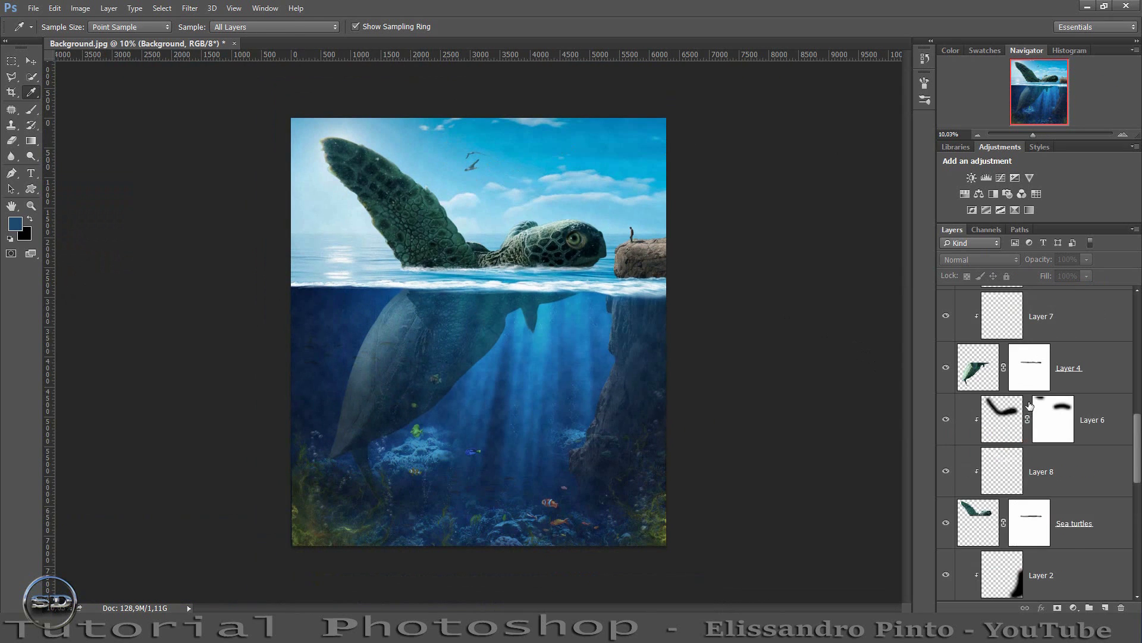
pyautogui.scroll(2, 1031, 402)
pyautogui.scroll(2, 1031, 401)
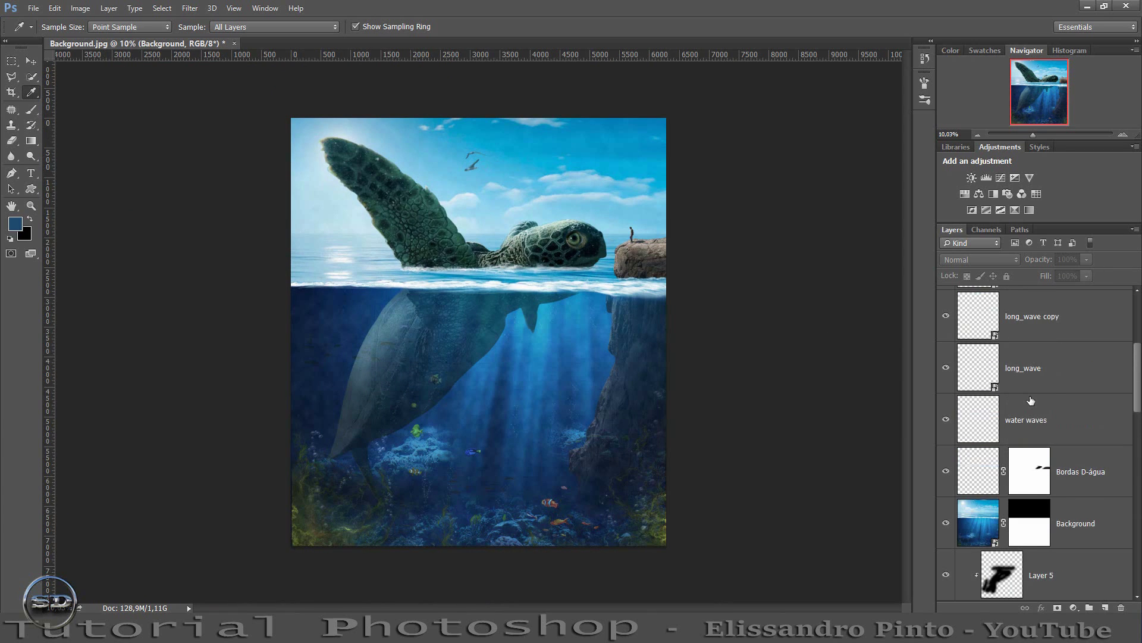
pyautogui.scroll(4, 1031, 401)
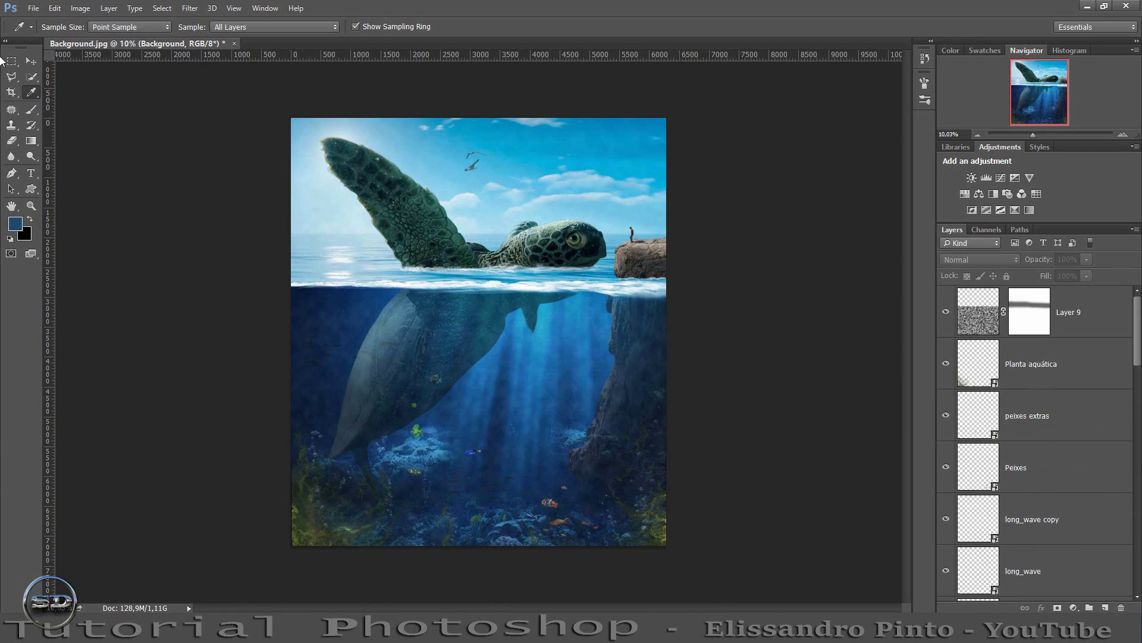
pyautogui.click(11, 93)
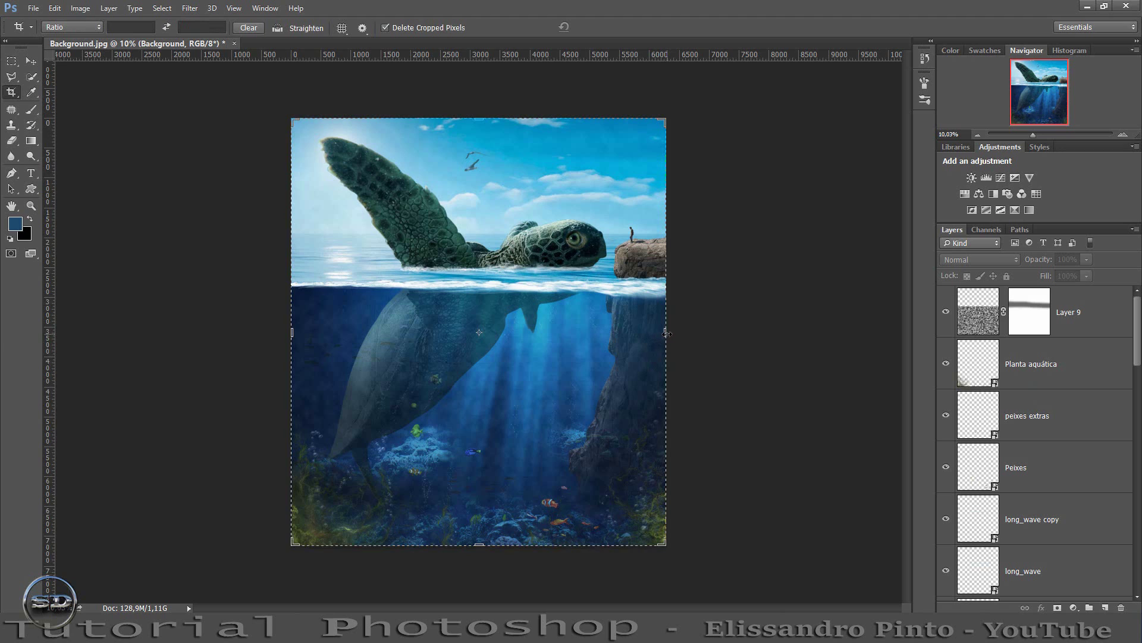
pyautogui.moveTo(666, 334); pyautogui.dragTo(668, 332)
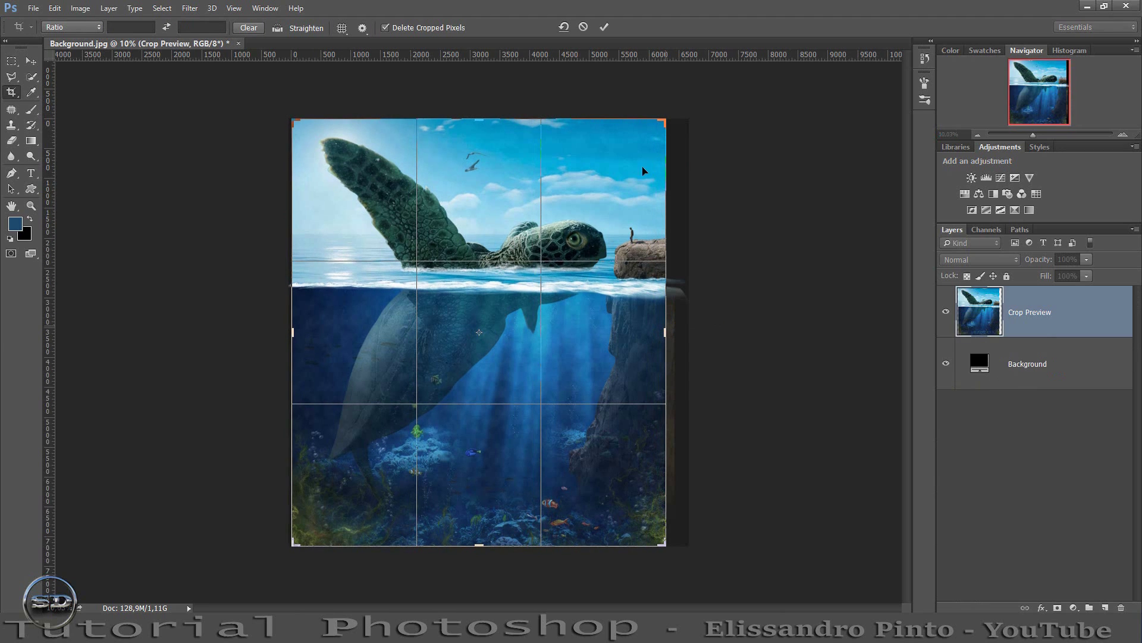
pyautogui.click(604, 27)
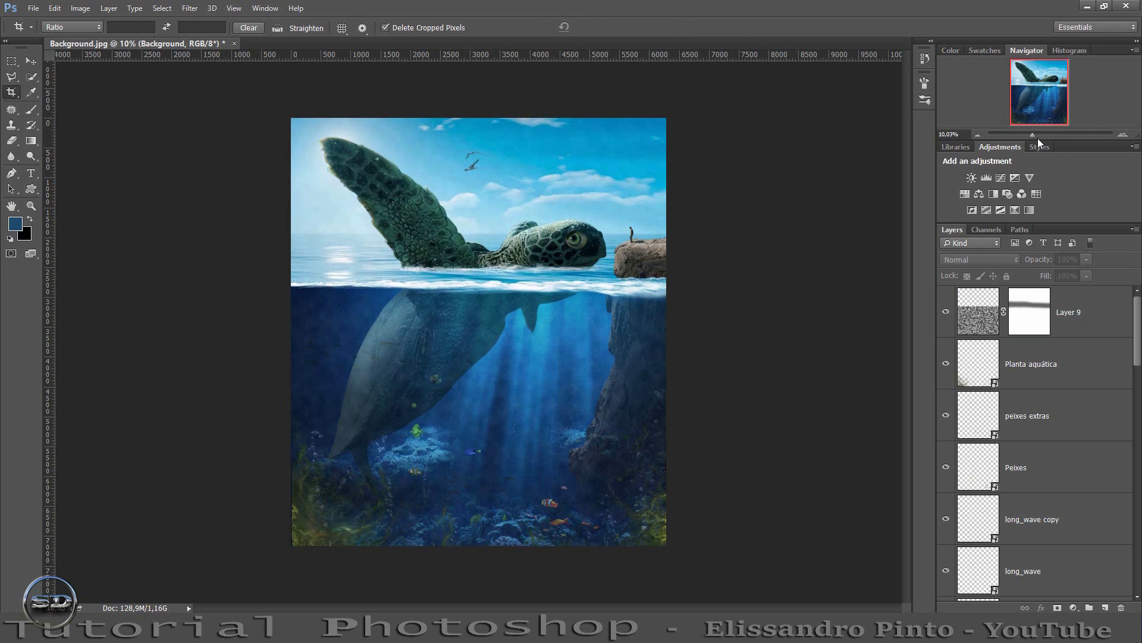
# Trim a little more off the right edge with a second crop.
pyautogui.moveTo(1034, 137); pyautogui.dragTo(1041, 136)
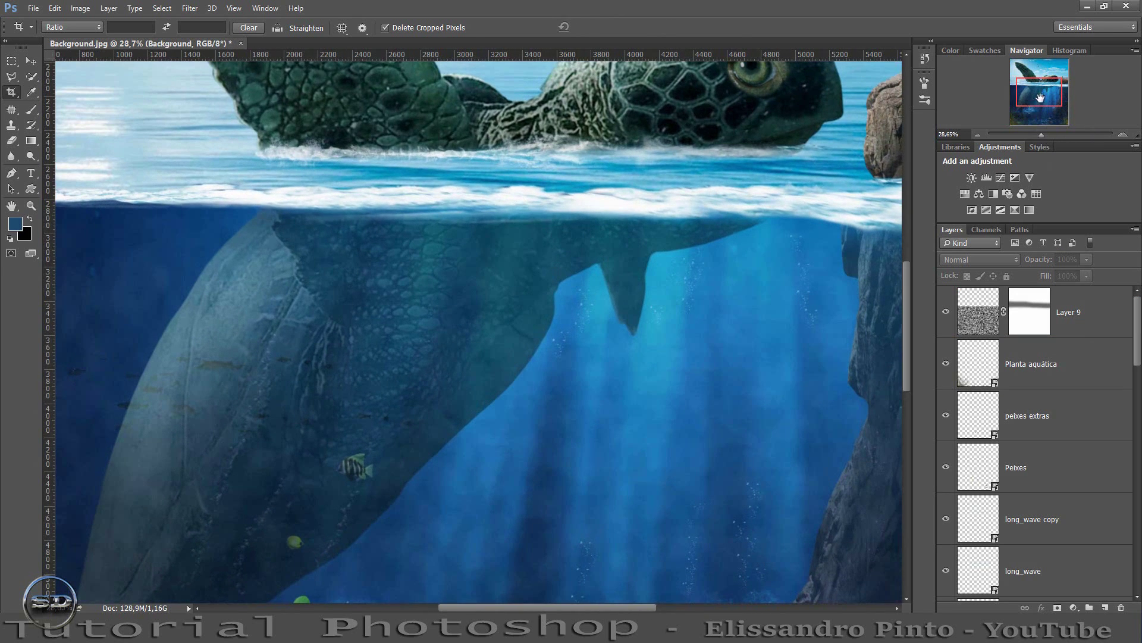
pyautogui.moveTo(1040, 97); pyautogui.dragTo(1060, 99)
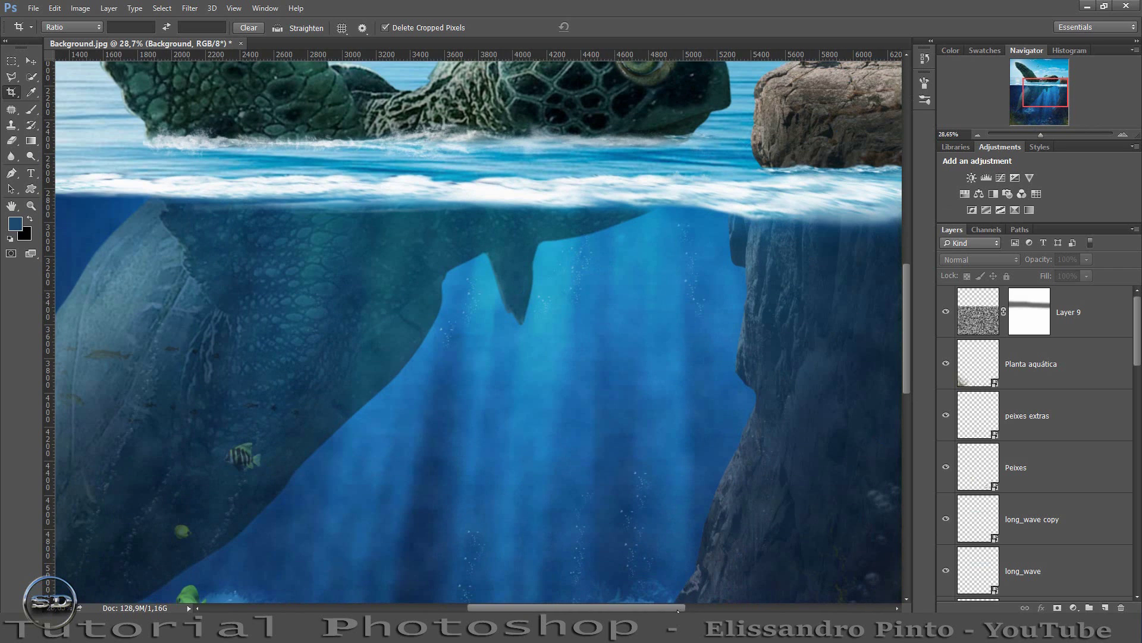
pyautogui.moveTo(678, 610); pyautogui.dragTo(709, 606)
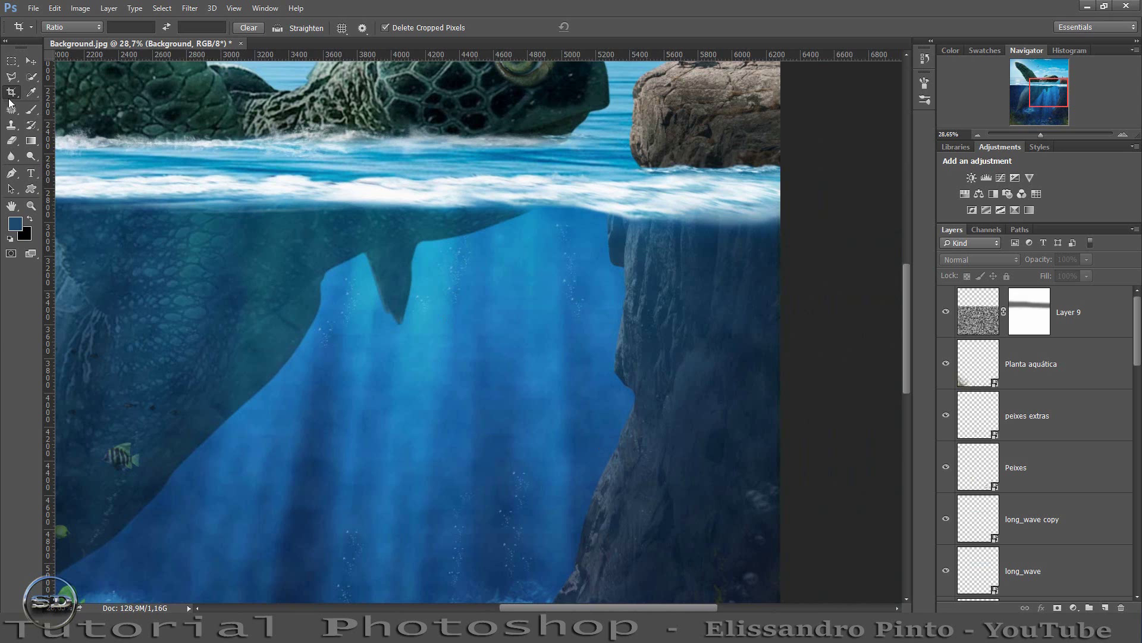
pyautogui.click(784, 366)
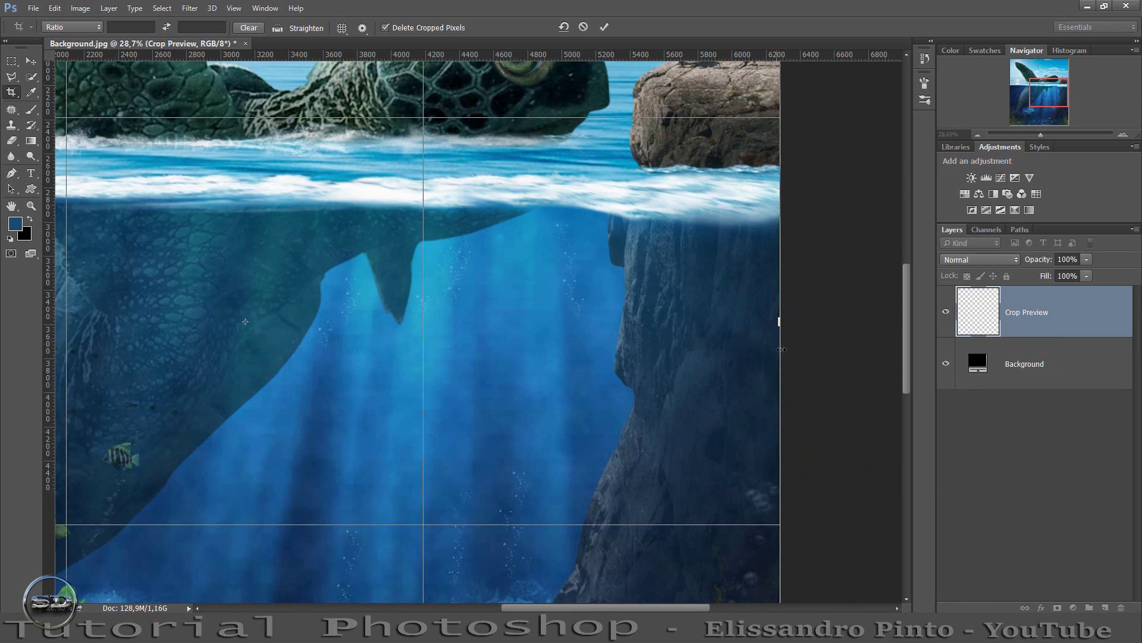
pyautogui.moveTo(779, 322); pyautogui.dragTo(776, 322)
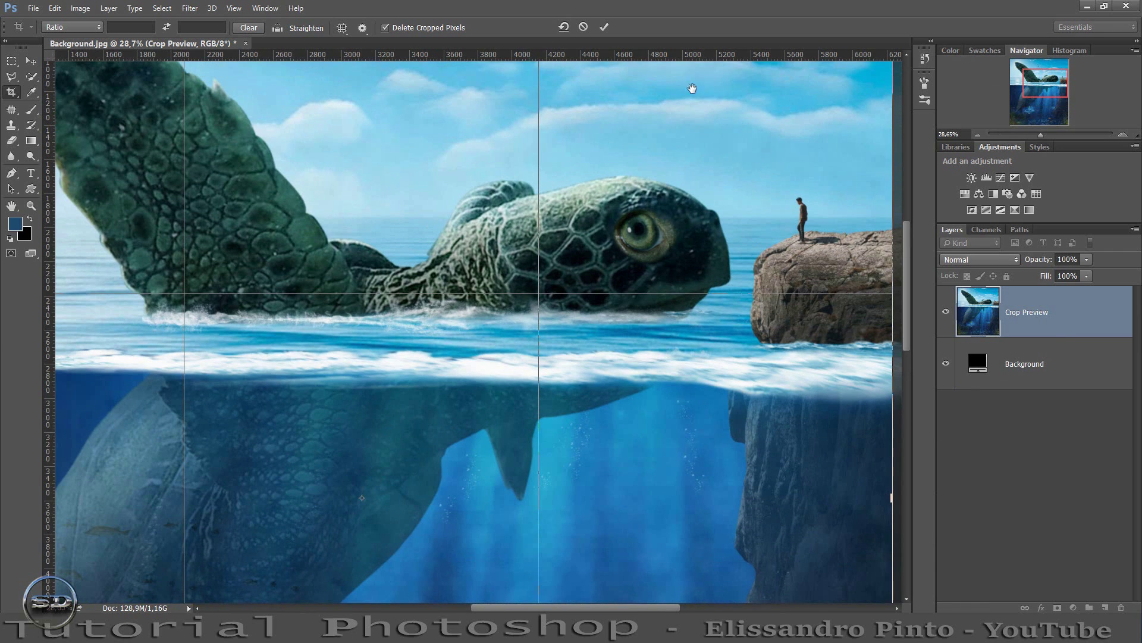
pyautogui.click(603, 27)
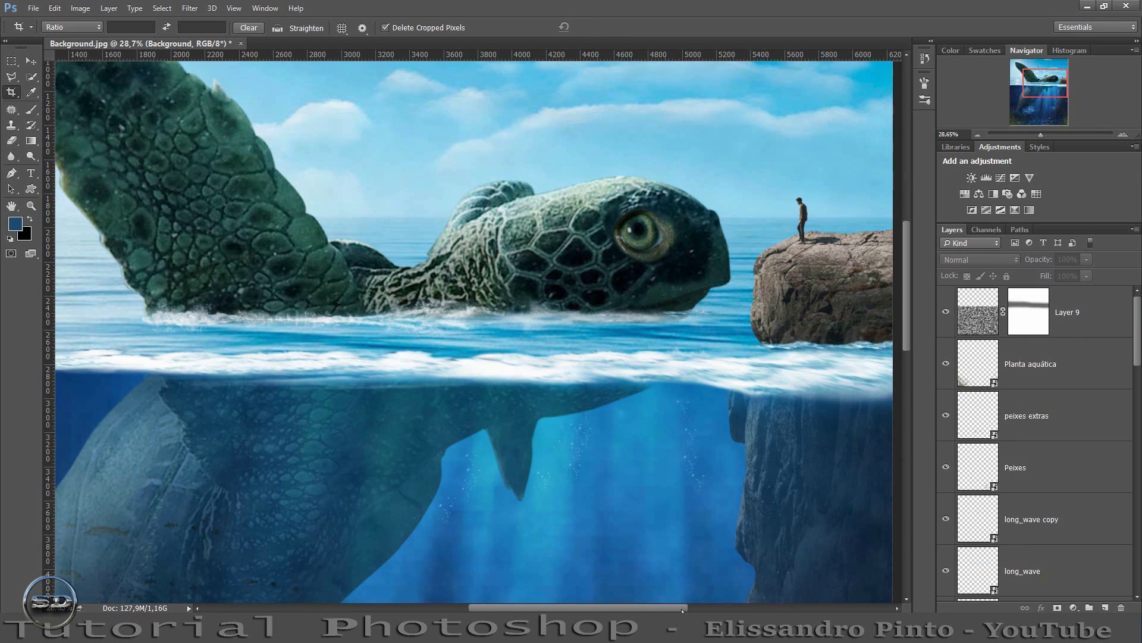
pyautogui.moveTo(682, 609); pyautogui.dragTo(704, 609)
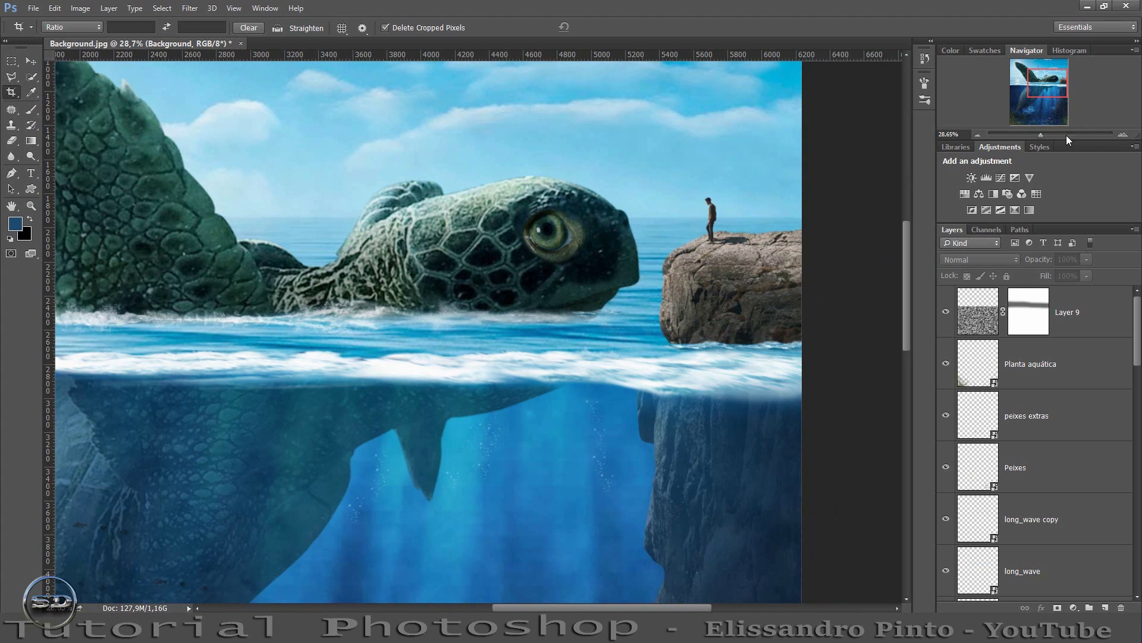
pyautogui.moveTo(1041, 135); pyautogui.dragTo(1046, 135)
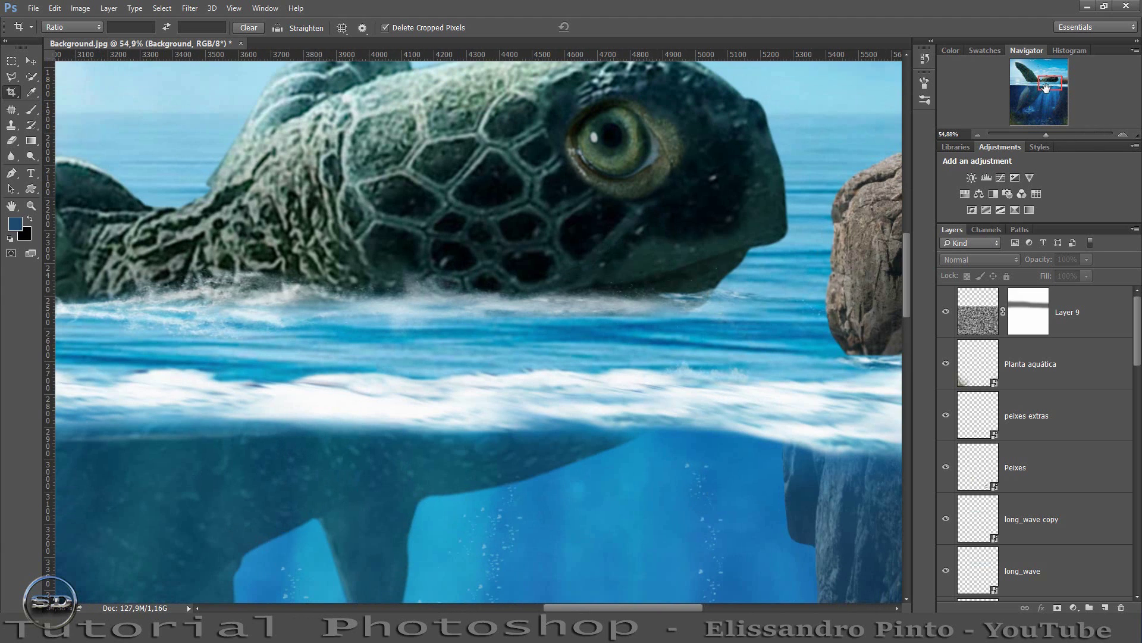
pyautogui.moveTo(1046, 88); pyautogui.dragTo(1068, 92)
# Add a new Layer 11 above the man-standing-on-cliff layer, ready to paint.
pyautogui.scroll(2, 225, 89)
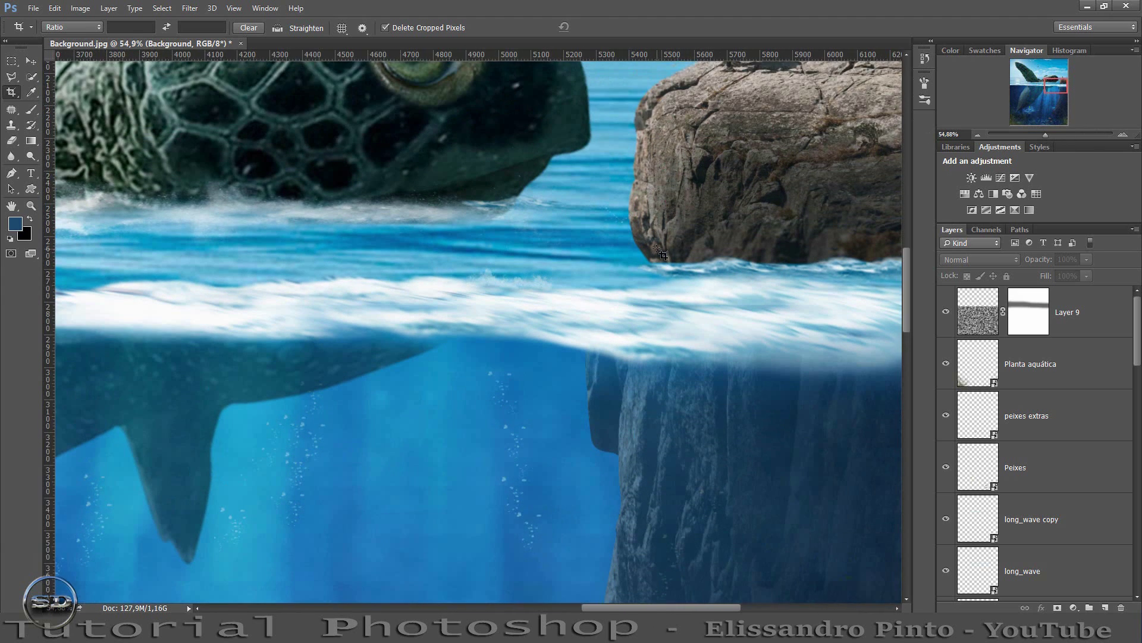
pyautogui.scroll(3, 224, 90)
pyautogui.click(32, 110)
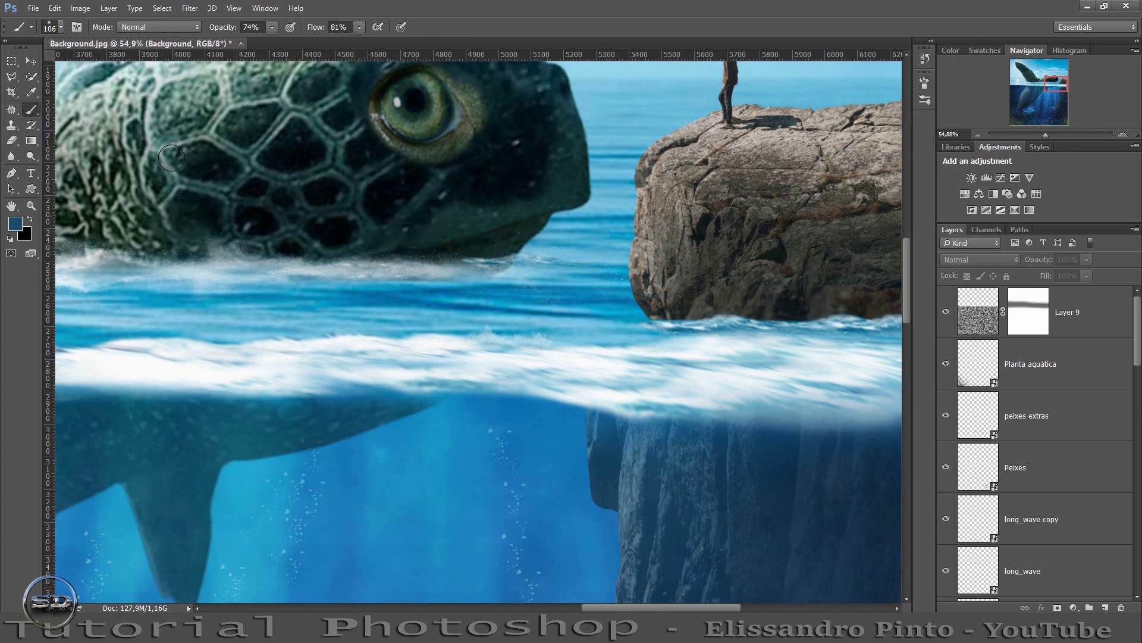
pyautogui.scroll(-3, 1091, 463)
pyautogui.scroll(-3, 1091, 463)
pyautogui.scroll(-3, 1090, 462)
pyautogui.scroll(-2, 1090, 463)
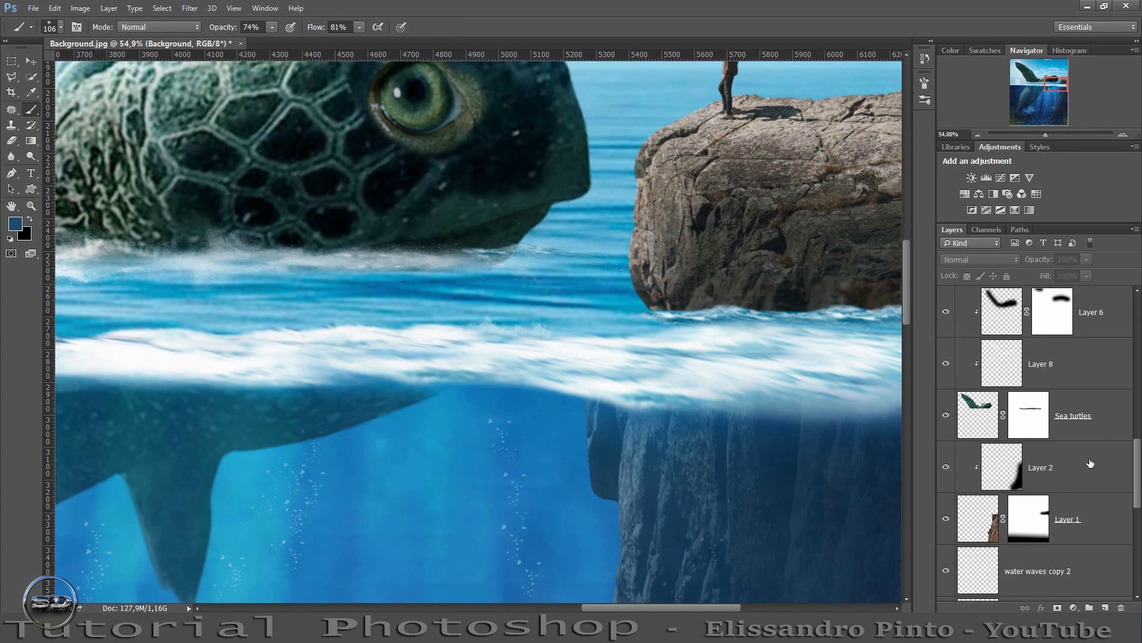
pyautogui.scroll(-2, 1083, 470)
pyautogui.scroll(-2, 1074, 476)
pyautogui.scroll(-2, 1065, 486)
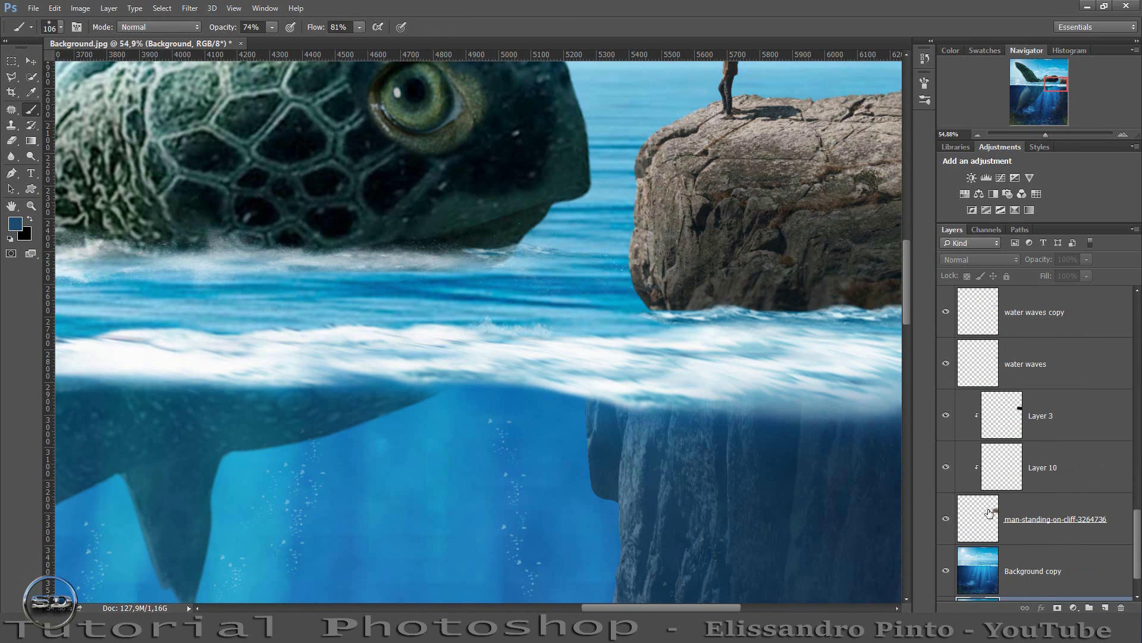
pyautogui.click(991, 515)
pyautogui.click(1103, 607)
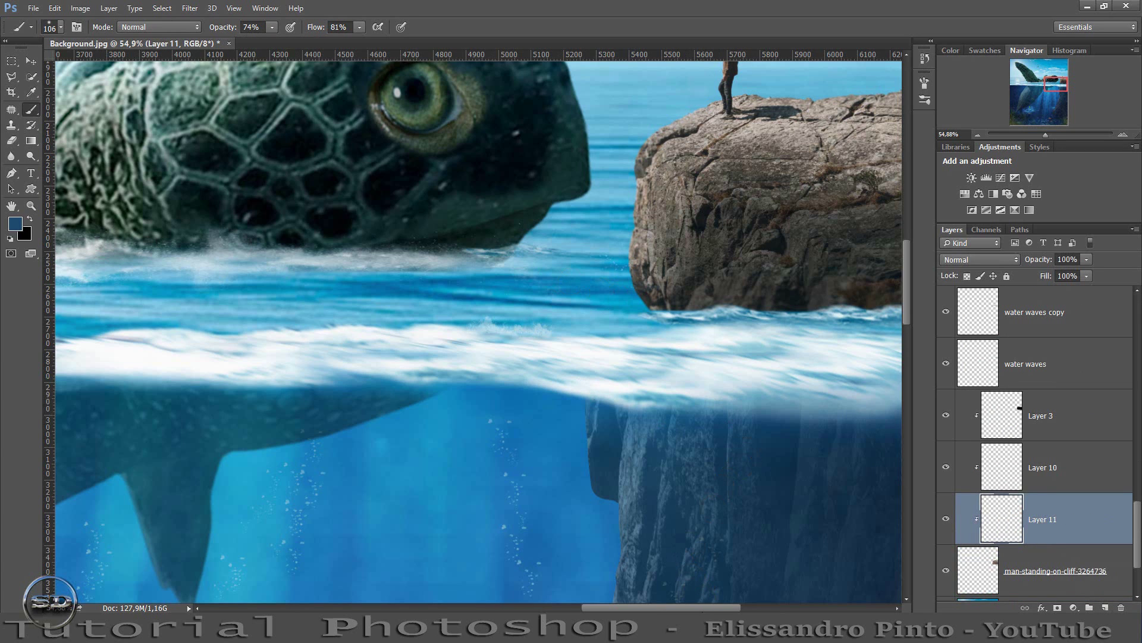
# Paint a bluish tint along the rock's waterline and give Layer 11 a mask.
pyautogui.hscroll(2, 700, 591)
pyautogui.moveTo(591, 314); pyautogui.dragTo(853, 297)
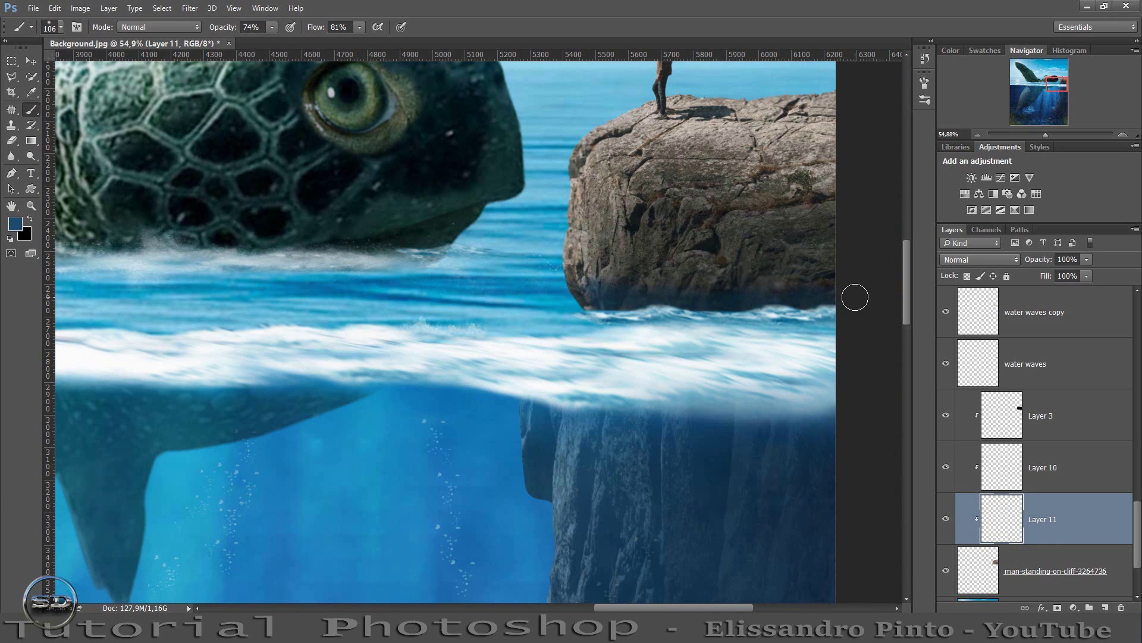
pyautogui.click(1057, 608)
pyautogui.press('d')
pyautogui.moveTo(631, 276); pyautogui.dragTo(616, 271)
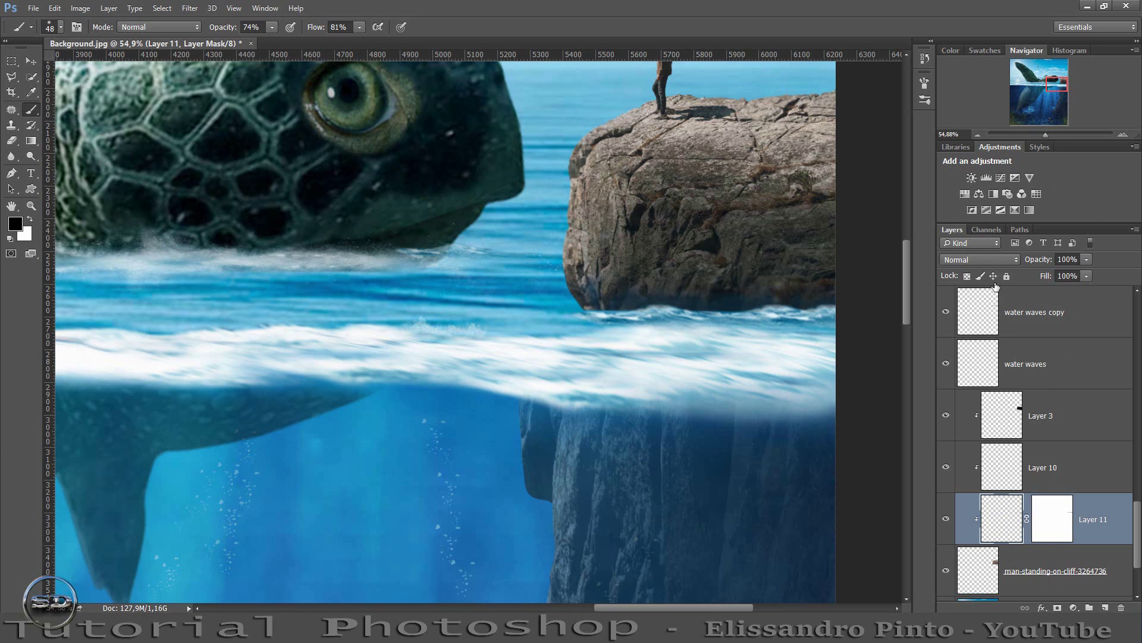
# Set Layer 11's blend mode to Hard Mix.
pyautogui.click(1001, 522)
pyautogui.click(977, 260)
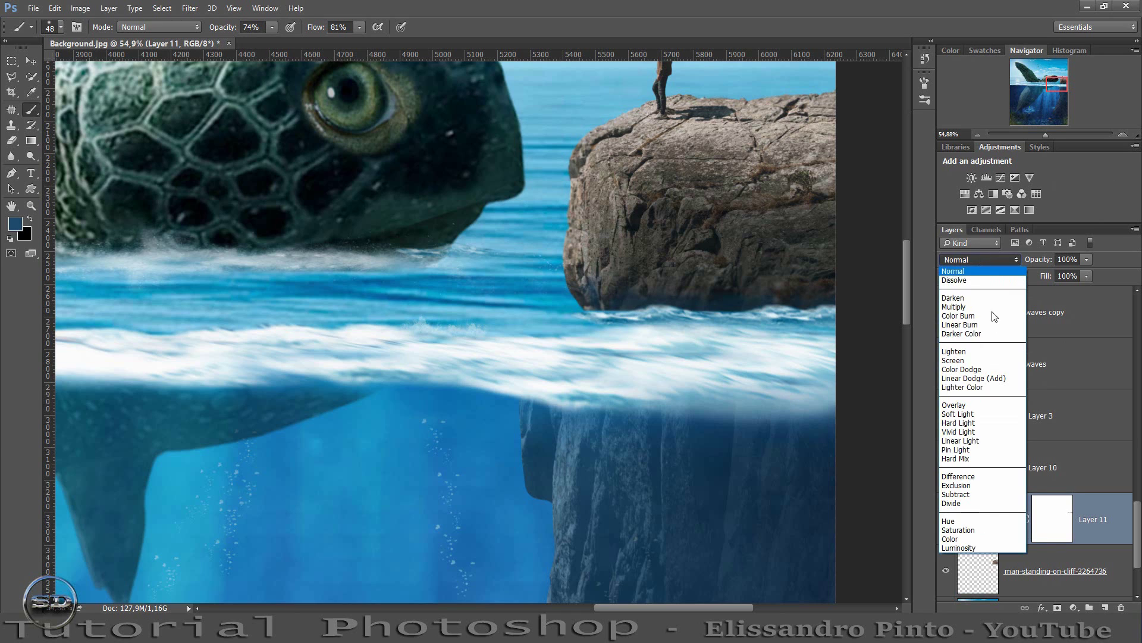
pyautogui.click(968, 530)
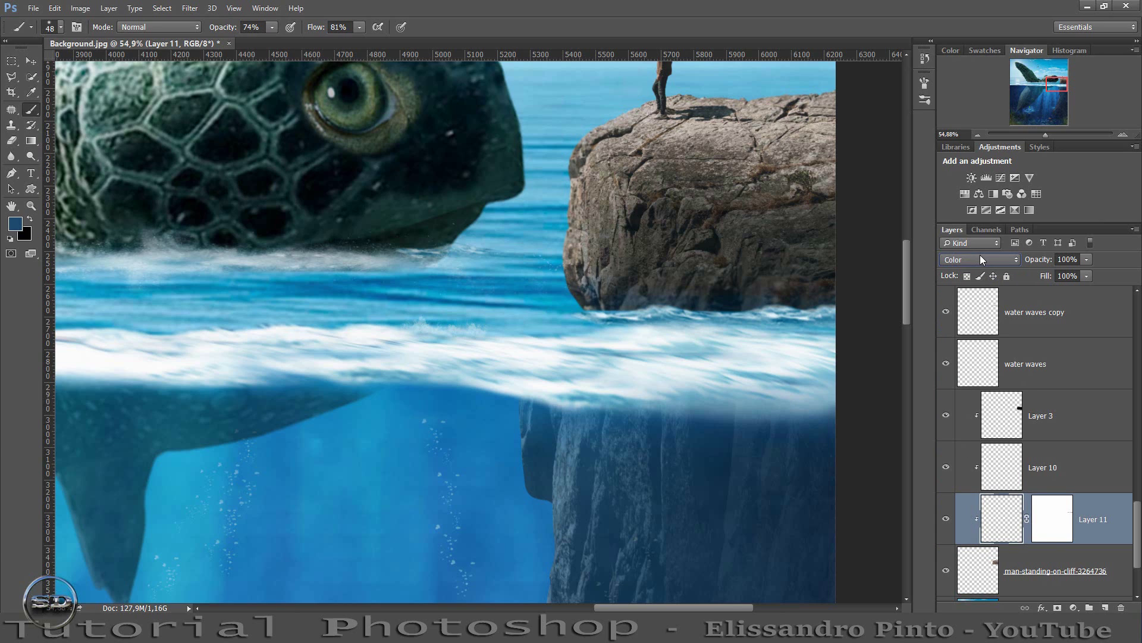
pyautogui.scroll(-1, 980, 254)
pyautogui.scroll(1, 980, 255)
pyautogui.scroll(1, 980, 255)
pyautogui.scroll(2, 980, 255)
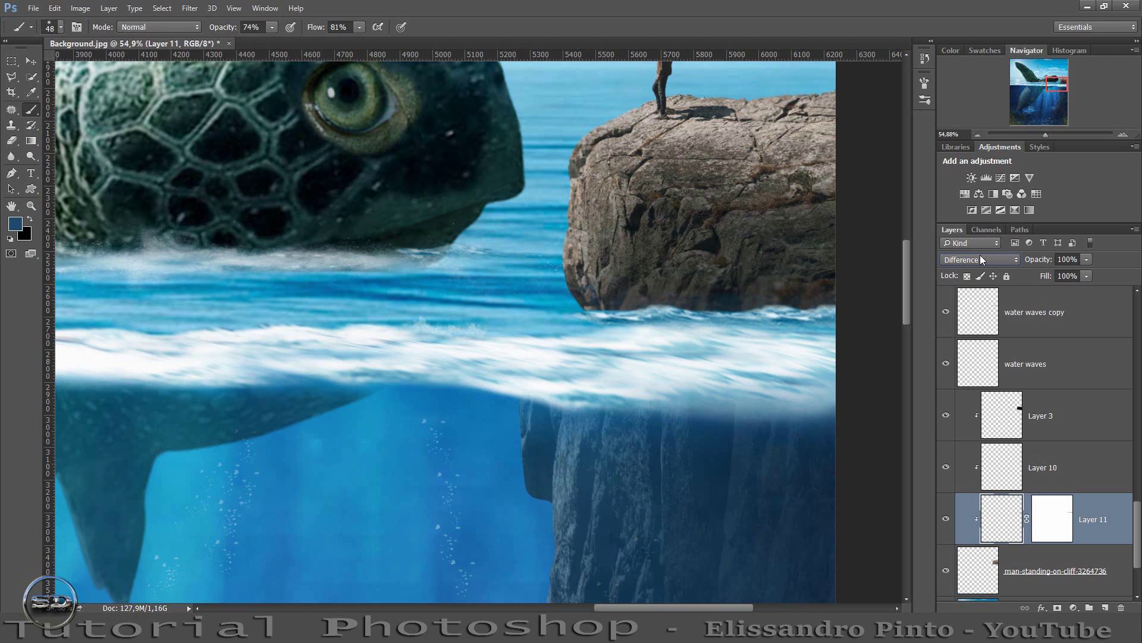
pyautogui.scroll(1, 980, 254)
pyautogui.scroll(1, 980, 254)
pyautogui.scroll(-1, 980, 254)
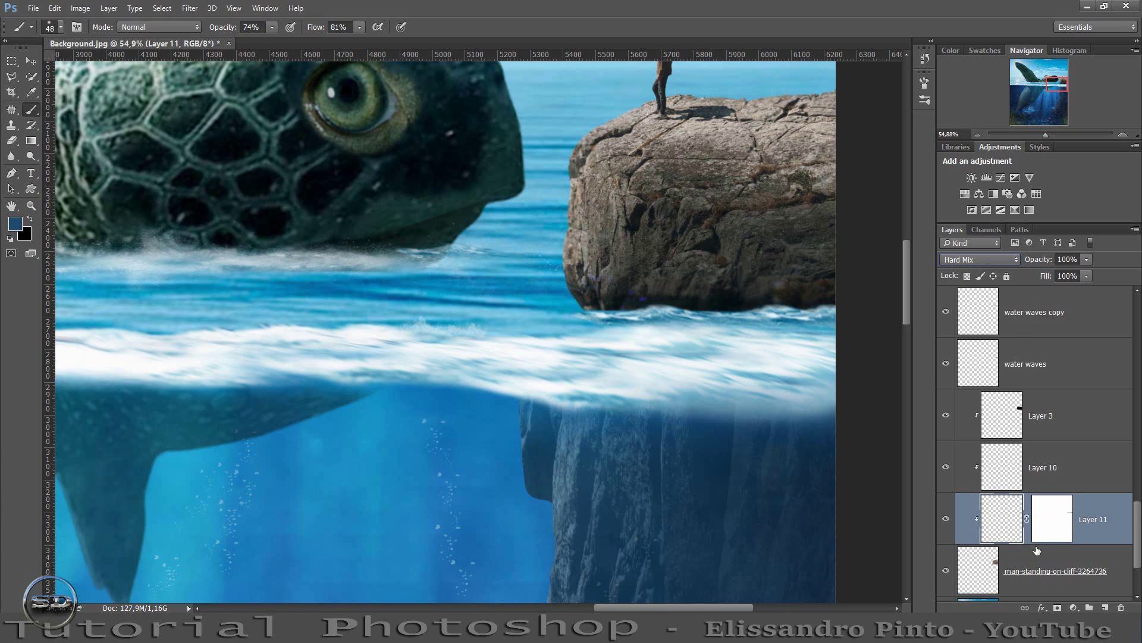
pyautogui.scroll(-1, 1024, 553)
# Place the water-splash image above Layer 3, scaled proportionally down onto the rock's base.
pyautogui.click(1045, 377)
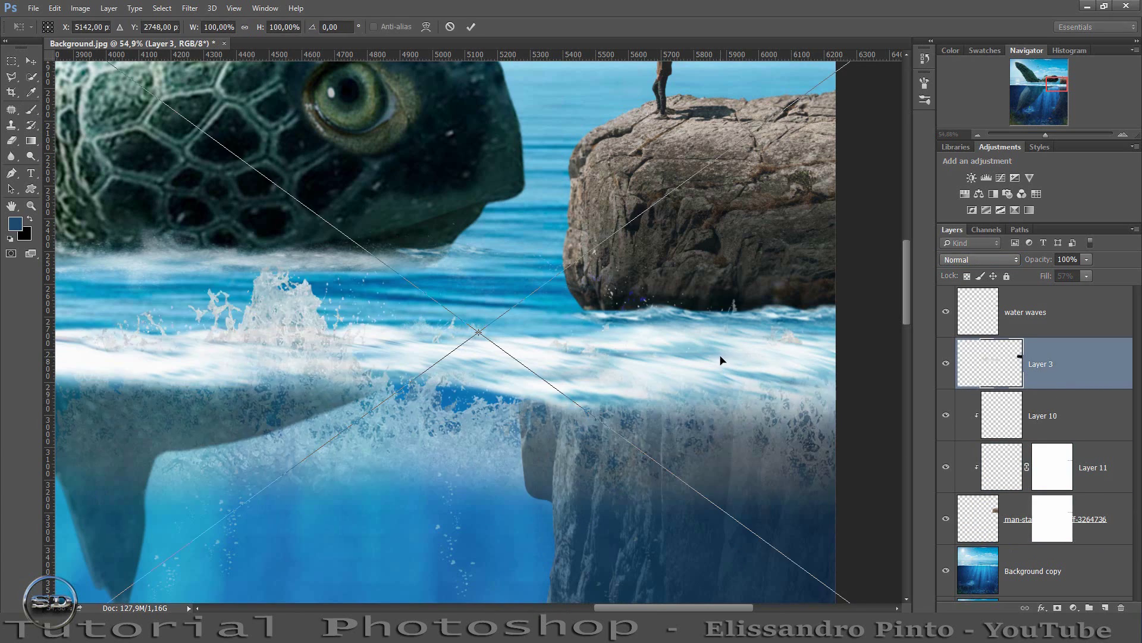
pyautogui.moveTo(487, 422)
pyautogui.mouseDown()
pyautogui.moveTo(487, 363)
pyautogui.moveTo(302, 443)
pyautogui.mouseUp()
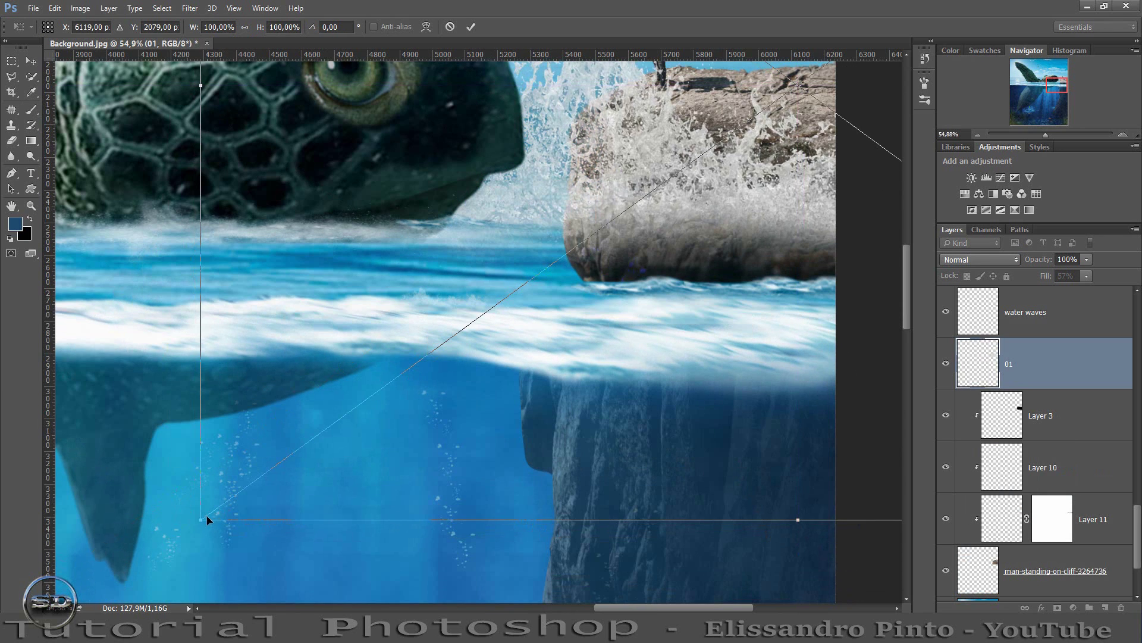
pyautogui.moveTo(201, 518); pyautogui.dragTo(744, 232)
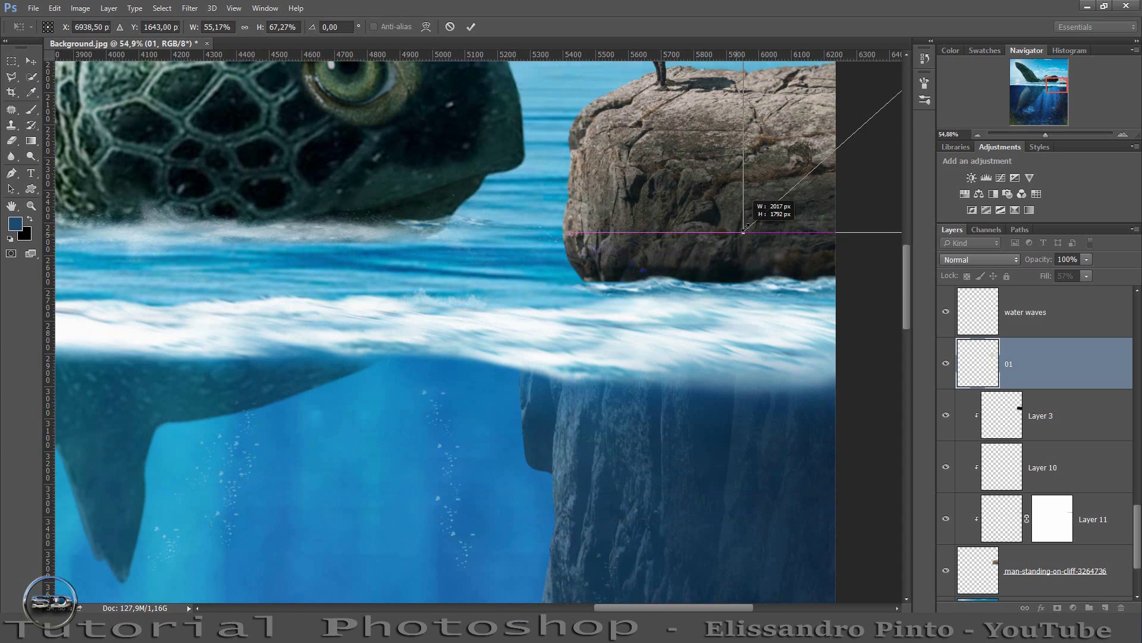
pyautogui.moveTo(844, 184); pyautogui.dragTo(568, 403)
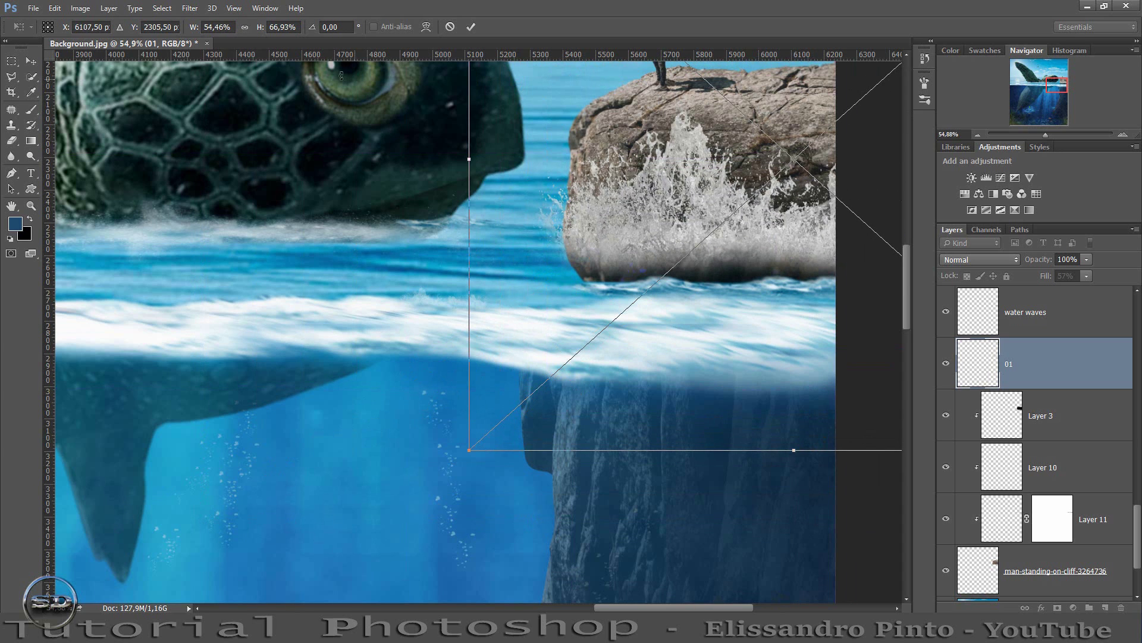
pyautogui.click(246, 27)
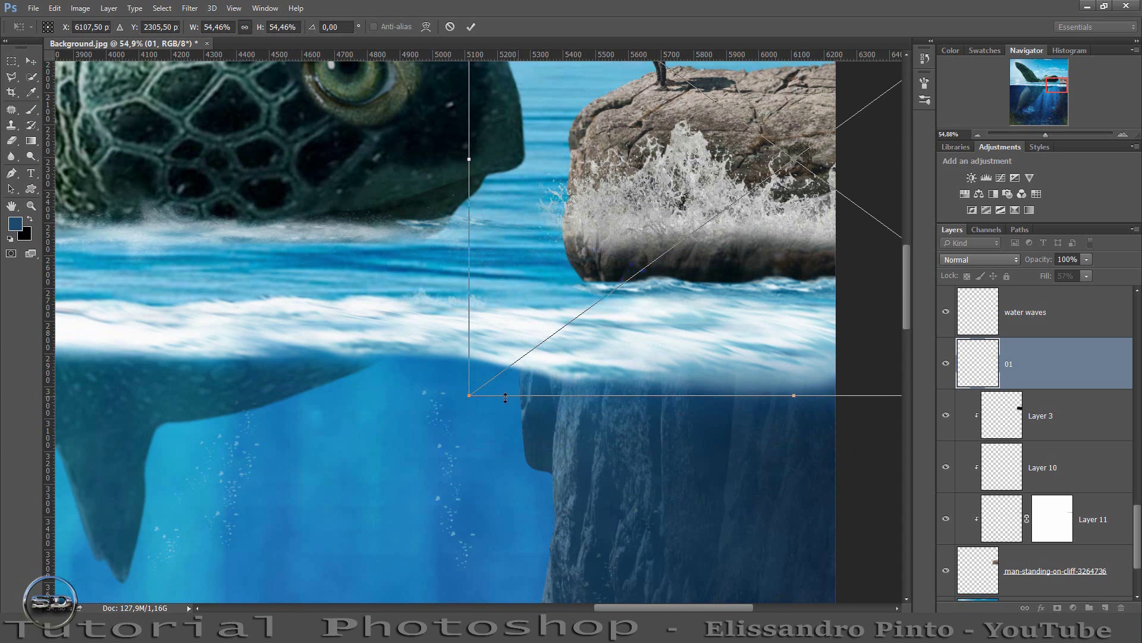
pyautogui.moveTo(481, 392)
pyautogui.mouseDown()
pyautogui.moveTo(637, 351)
pyautogui.moveTo(602, 362)
pyautogui.mouseUp()
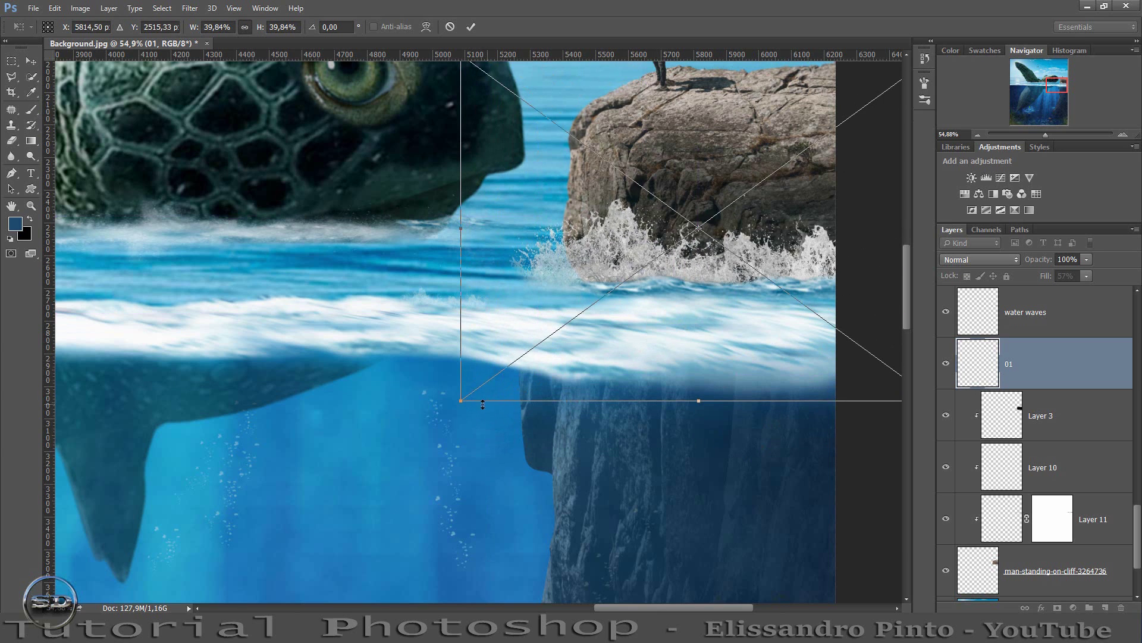
pyautogui.moveTo(460, 401)
pyautogui.mouseDown()
pyautogui.moveTo(600, 338)
pyautogui.moveTo(725, 321)
pyautogui.mouseUp()
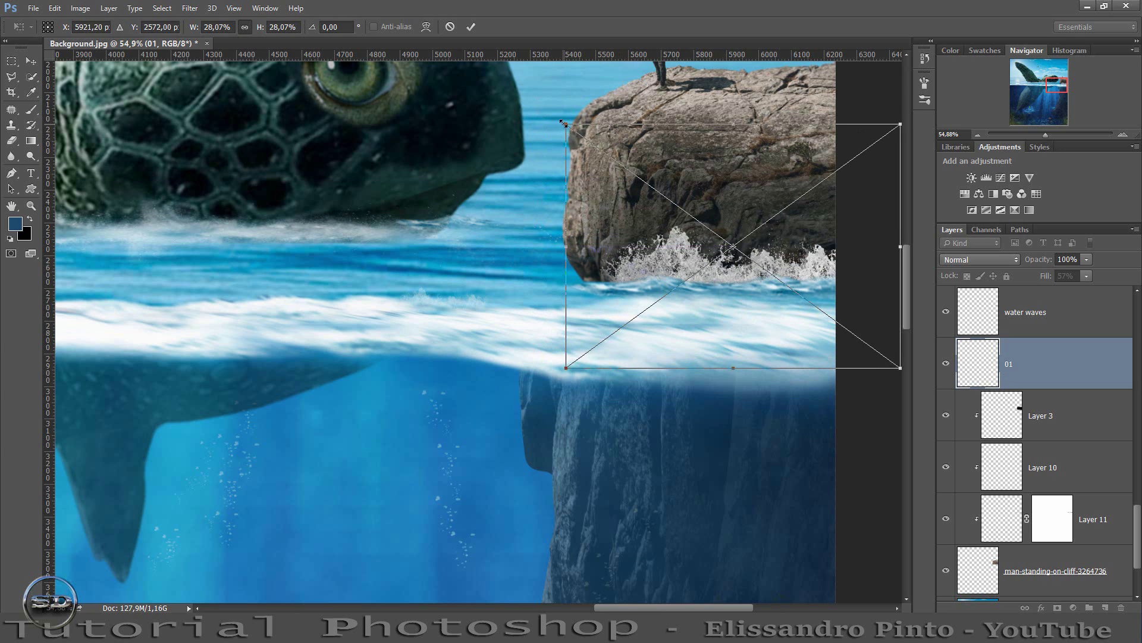
pyautogui.moveTo(564, 123); pyautogui.dragTo(519, 126)
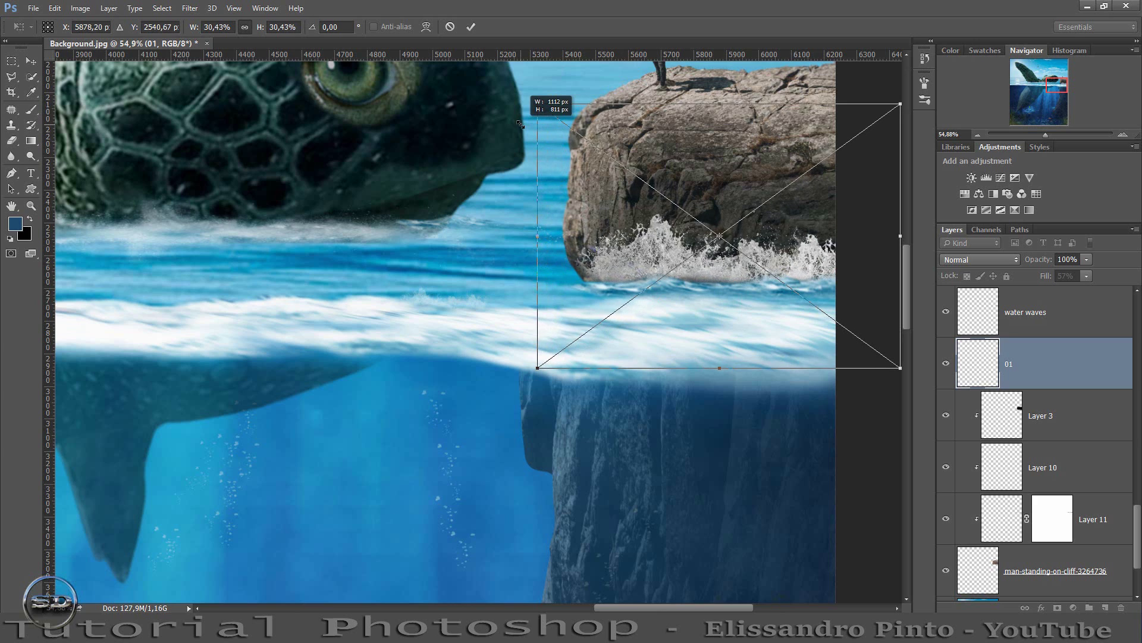
pyautogui.moveTo(698, 134); pyautogui.dragTo(699, 141)
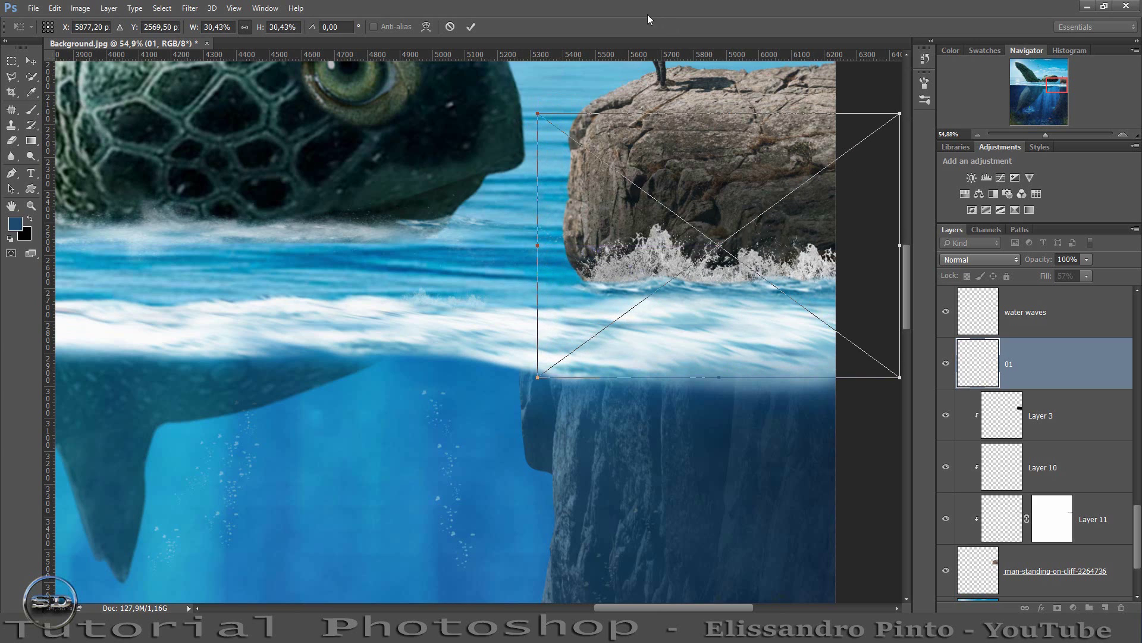
pyautogui.click(472, 26)
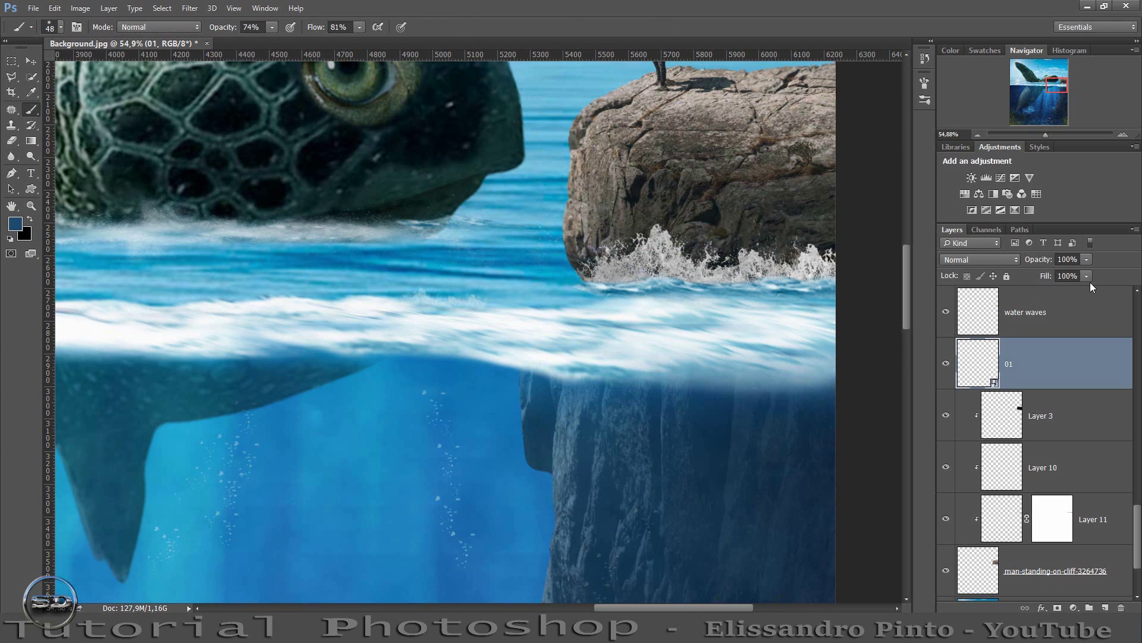
# Set splash fill to 75% and clip a Brightness/Contrast adjustment (Brightness 150, Contrast 35) to it.
pyautogui.moveTo(1047, 277); pyautogui.dragTo(1033, 278)
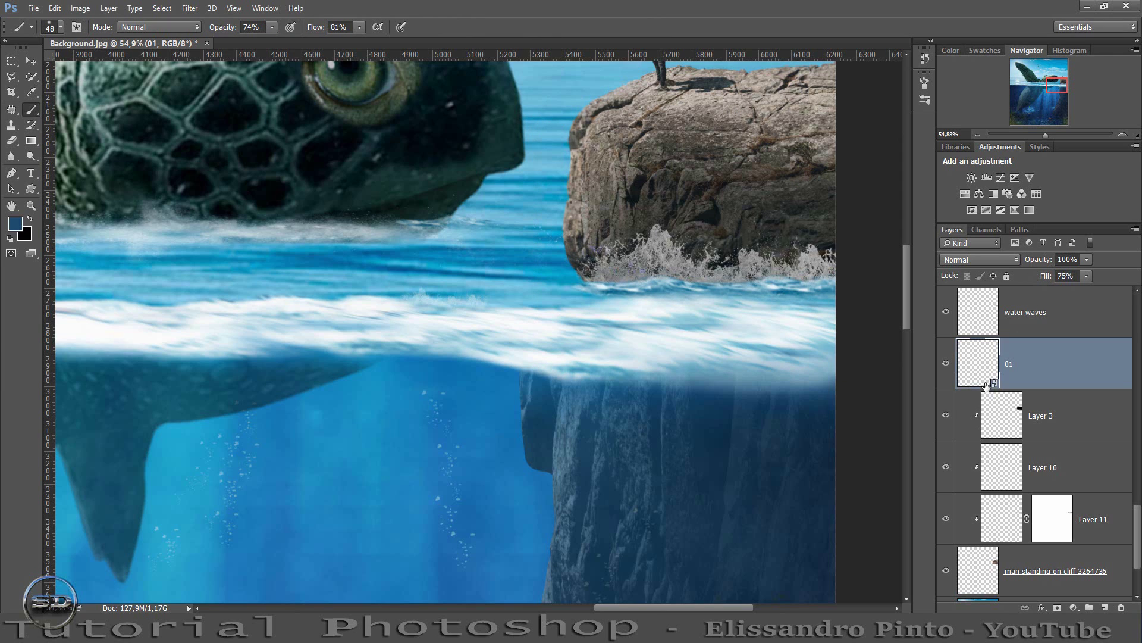
pyautogui.click(971, 177)
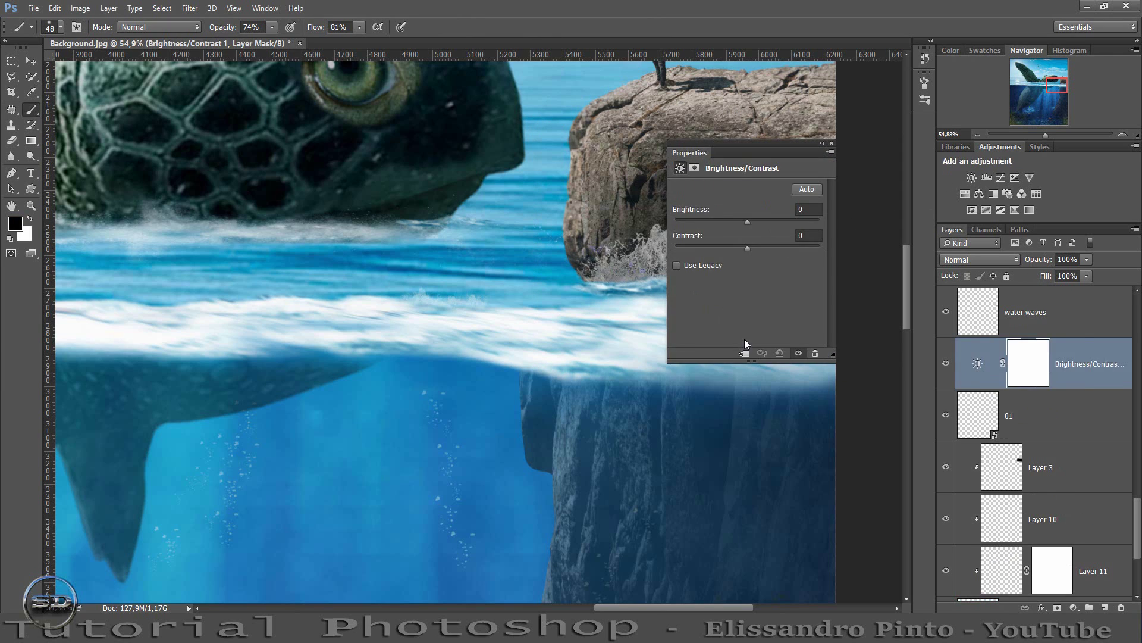
pyautogui.click(745, 353)
pyautogui.moveTo(748, 143); pyautogui.dragTo(376, 131)
pyautogui.moveTo(380, 203)
pyautogui.mouseDown()
pyautogui.moveTo(453, 206)
pyautogui.moveTo(308, 204)
pyautogui.moveTo(494, 177)
pyautogui.mouseUp()
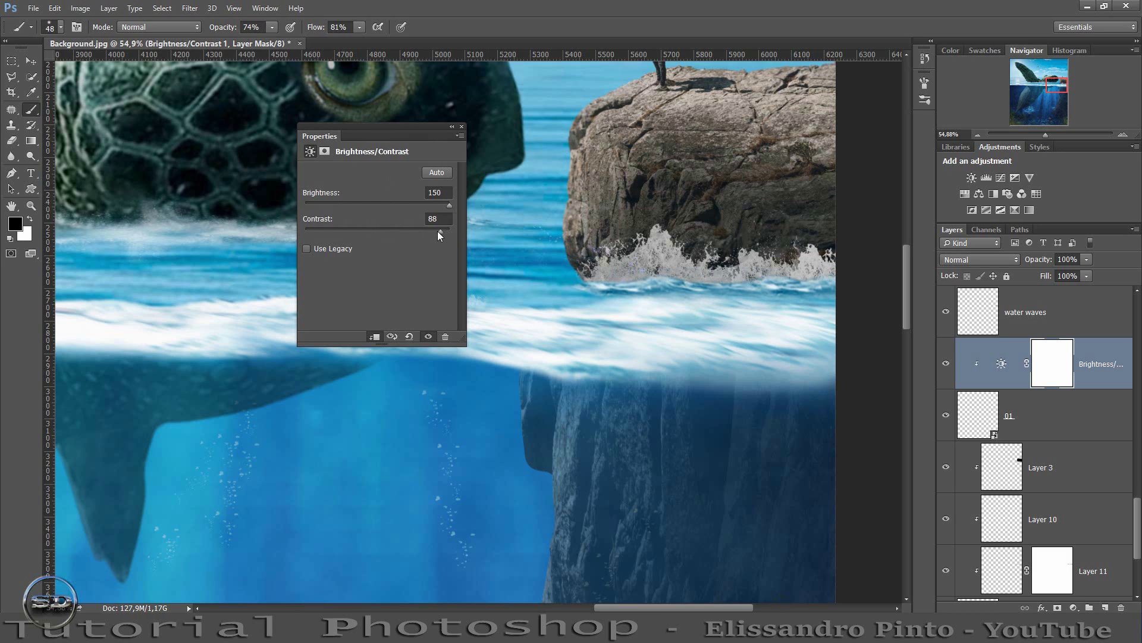
pyautogui.click(462, 128)
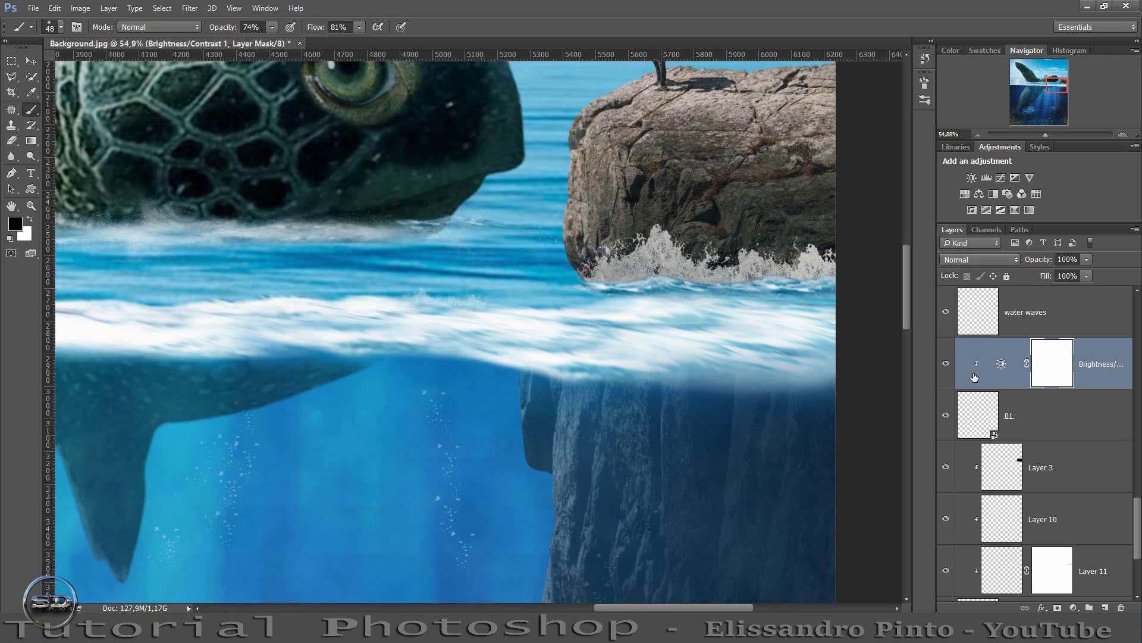
# Lower splash layer 01's opacity to 41%.
pyautogui.click(977, 421)
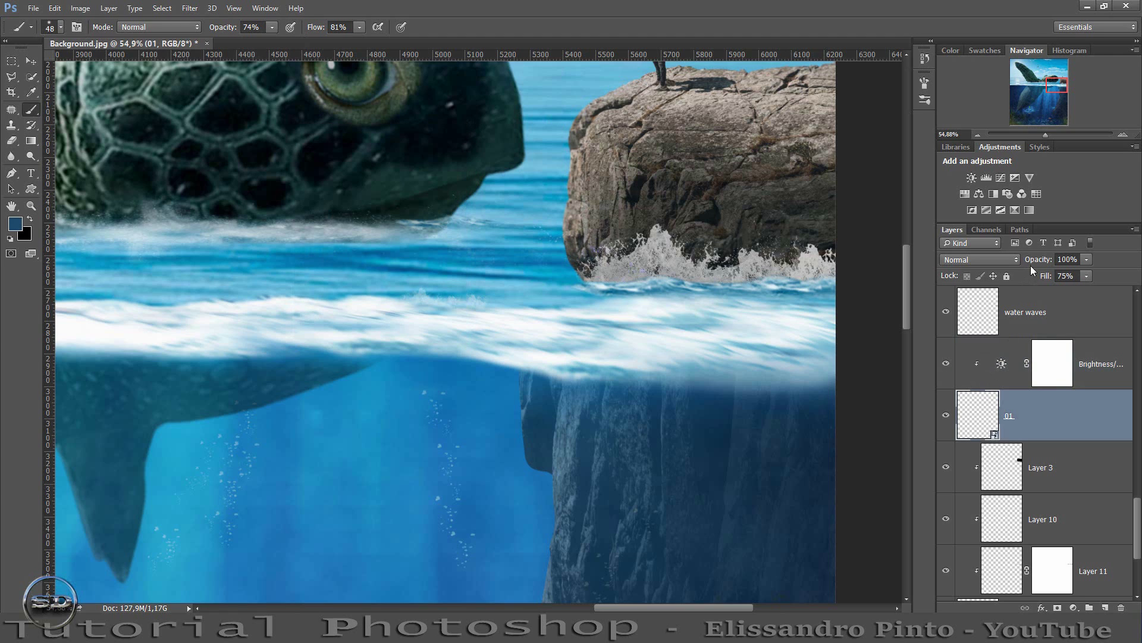
pyautogui.moveTo(1038, 260)
pyautogui.mouseDown()
pyautogui.moveTo(998, 260)
pyautogui.moveTo(1008, 262)
pyautogui.mouseUp()
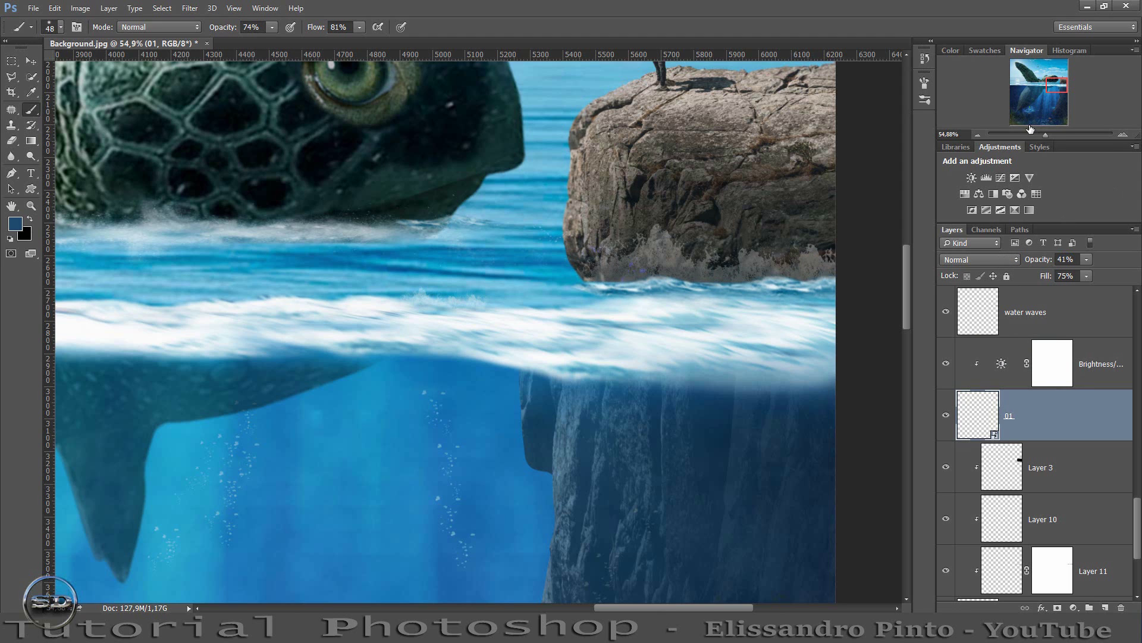
pyautogui.moveTo(1046, 132); pyautogui.dragTo(1040, 132)
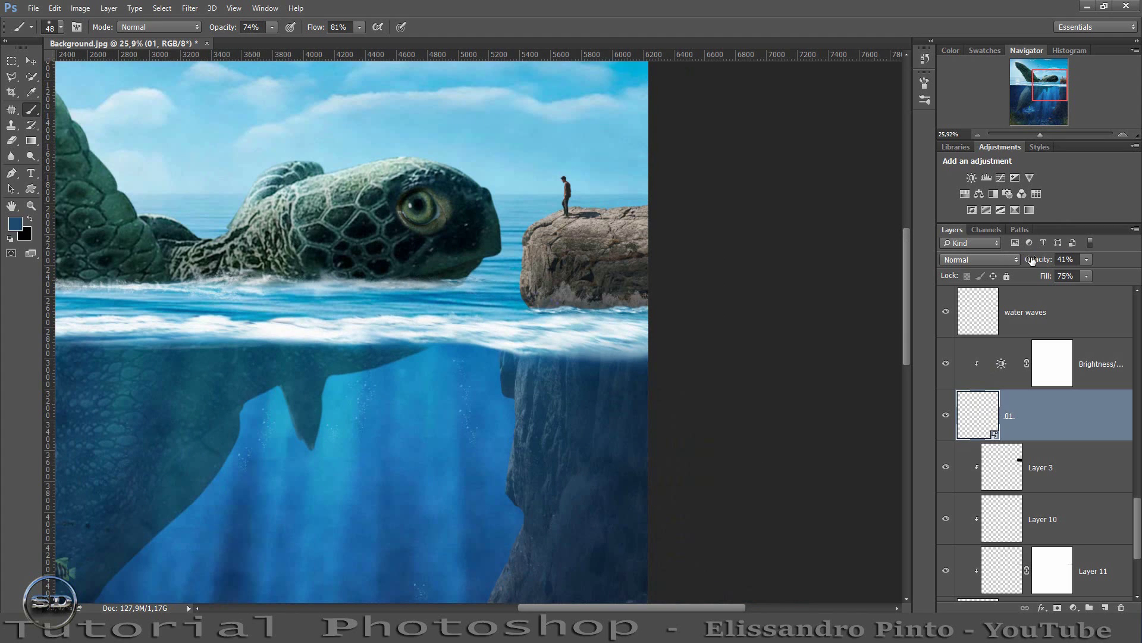
# Restore layer 01 to 100% opacity and lower the Brightness/Contrast layer's opacity.
pyautogui.moveTo(1036, 260); pyautogui.dragTo(1075, 263)
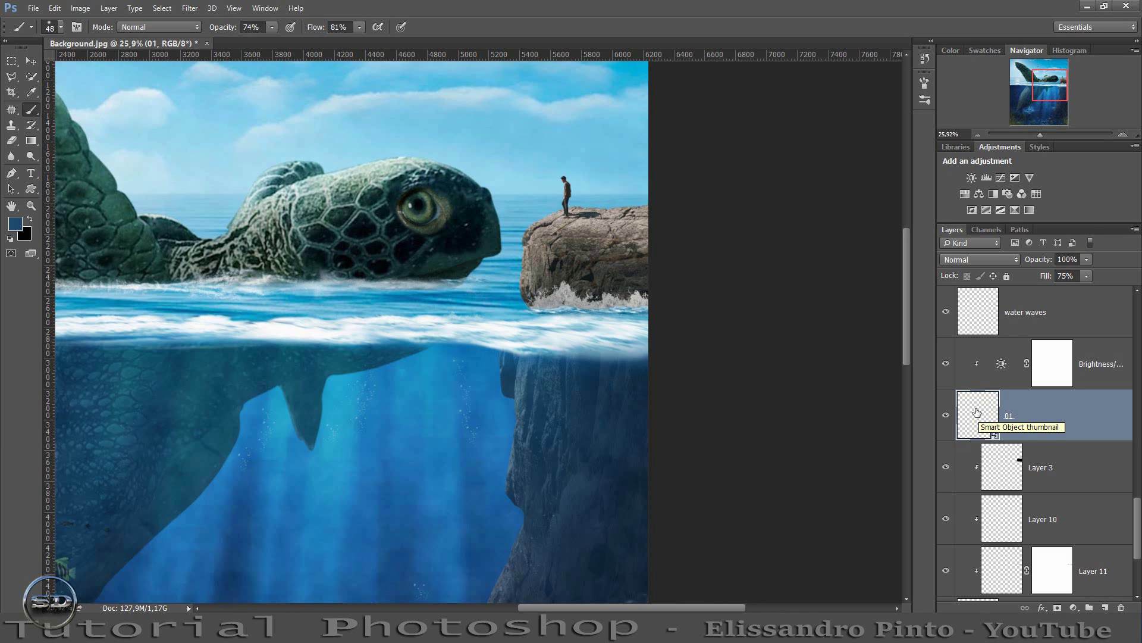
pyautogui.click(946, 364)
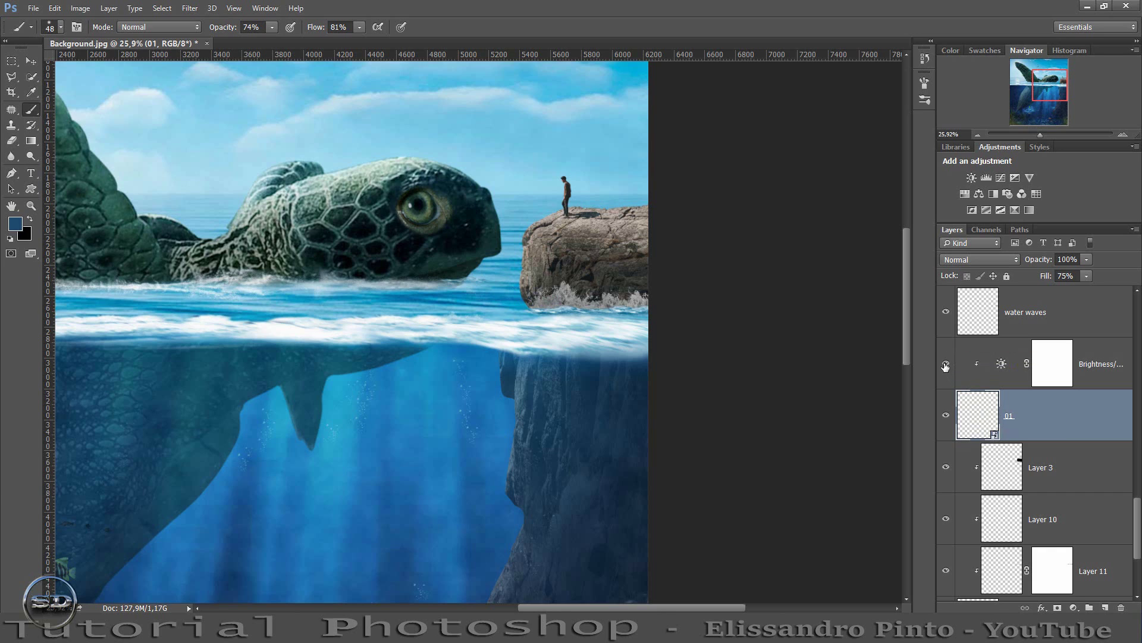
pyautogui.click(945, 364)
pyautogui.click(1053, 365)
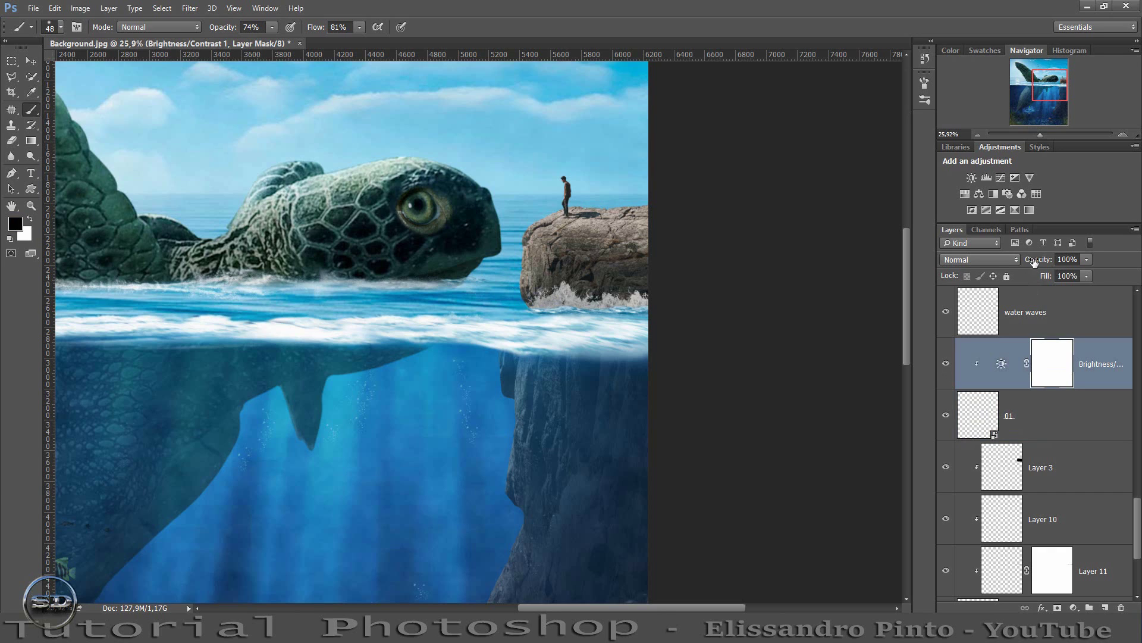
pyautogui.moveTo(1034, 262); pyautogui.dragTo(1003, 262)
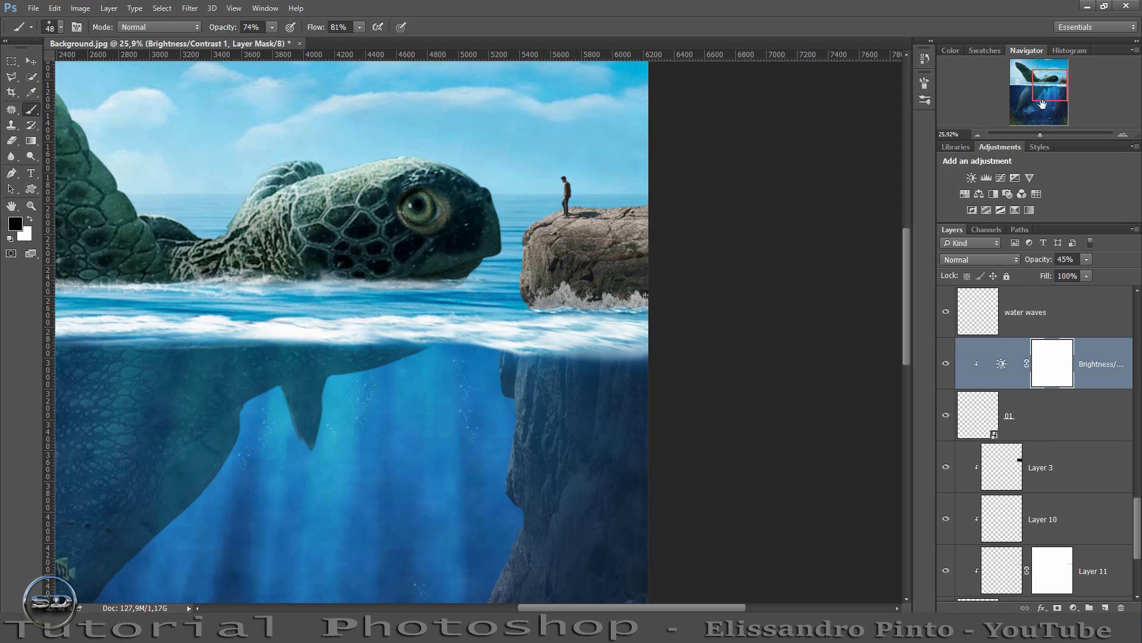
# Free-transform the splash smaller and lower along the rock's waterline.
pyautogui.moveTo(1037, 132); pyautogui.dragTo(1046, 130)
pyautogui.moveTo(1056, 82); pyautogui.dragTo(1059, 83)
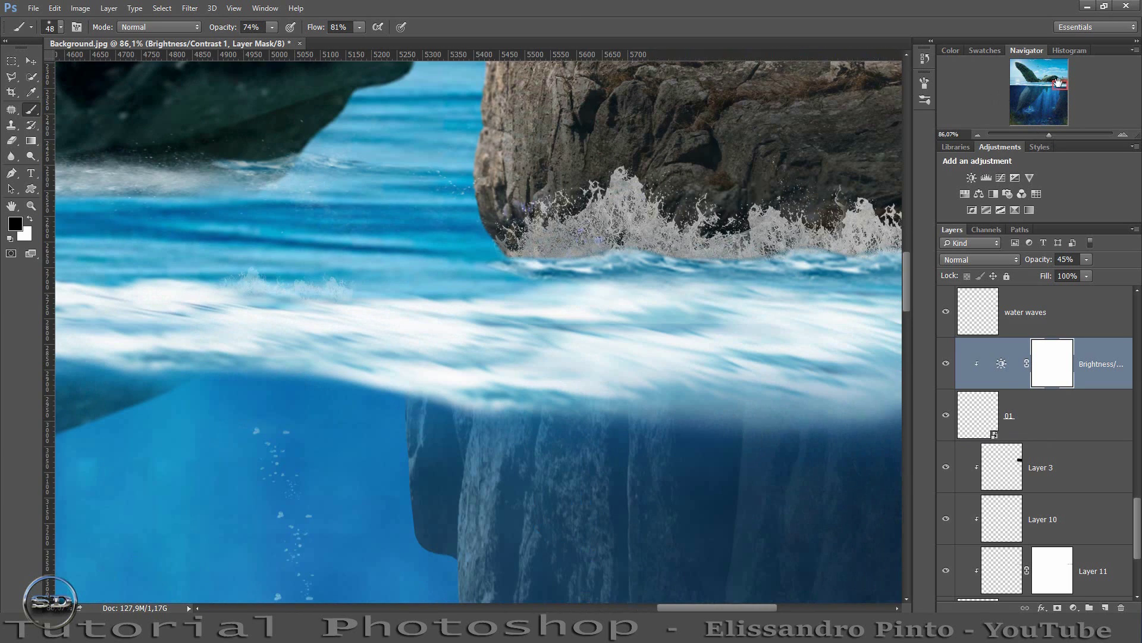
pyautogui.moveTo(673, 606); pyautogui.dragTo(694, 604)
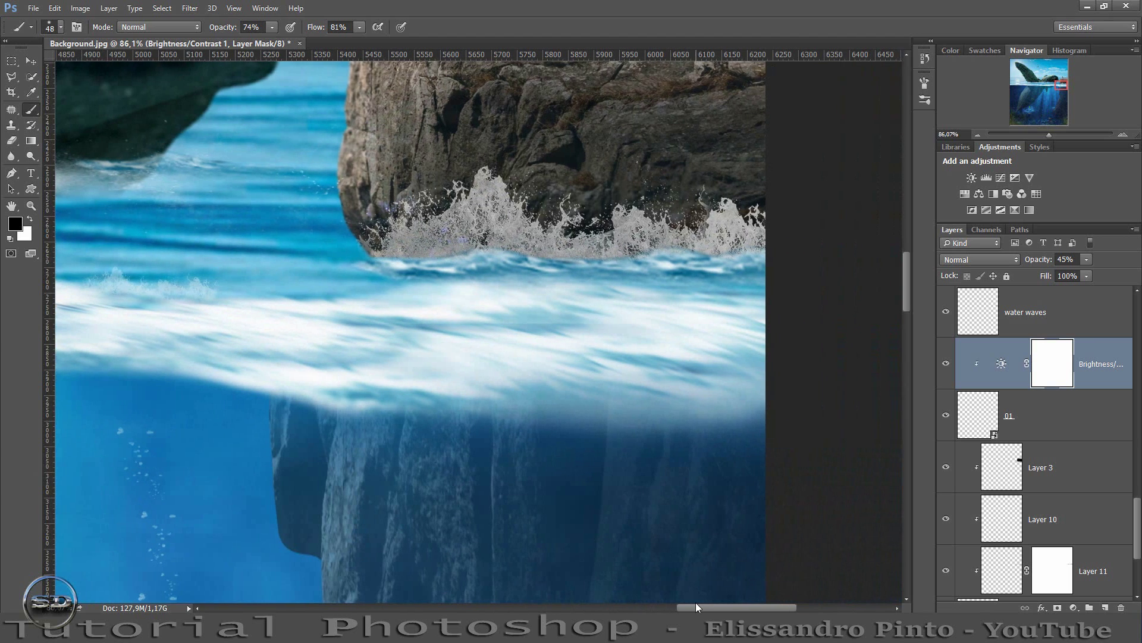
pyautogui.click(971, 405)
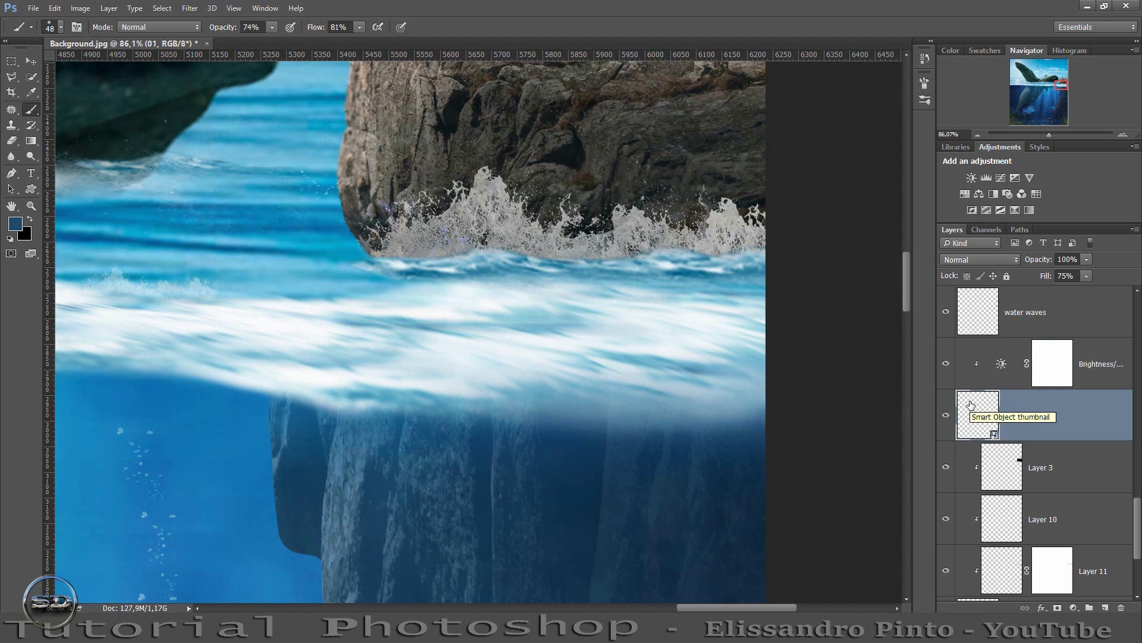
pyautogui.click(31, 61)
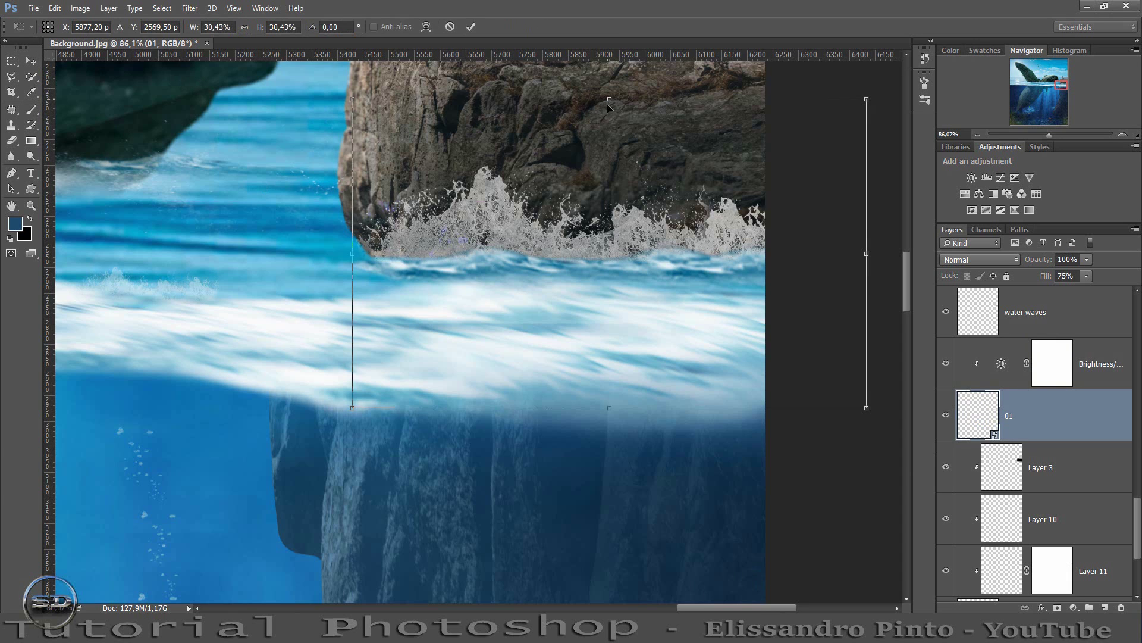
pyautogui.moveTo(608, 99)
pyautogui.mouseDown()
pyautogui.moveTo(608, 203)
pyautogui.moveTo(619, 139)
pyautogui.mouseUp()
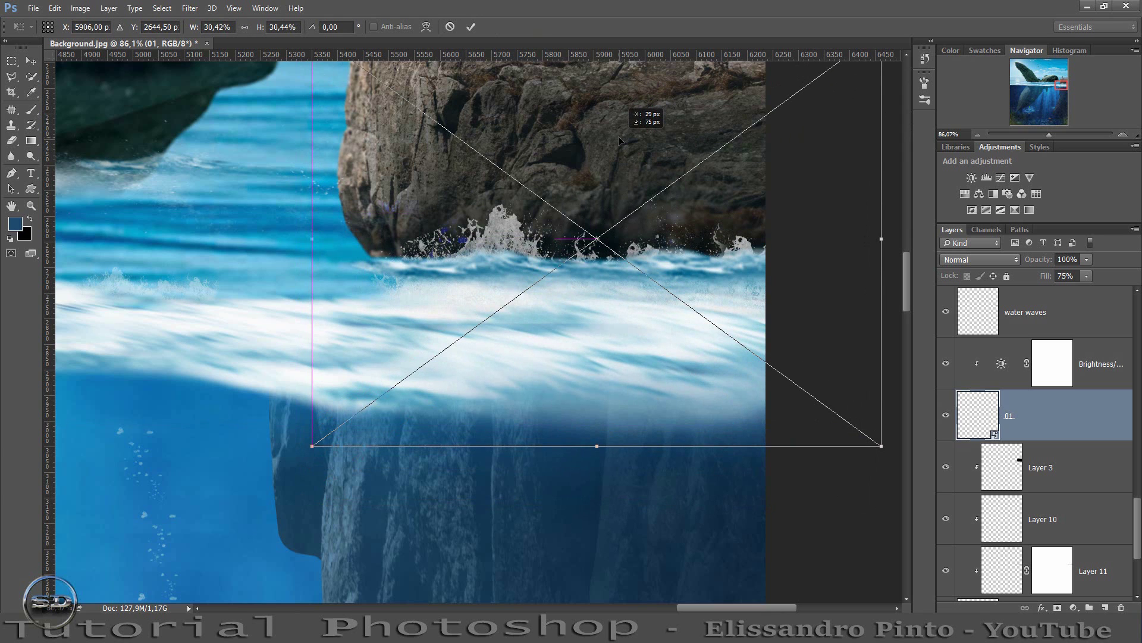
pyautogui.moveTo(619, 139); pyautogui.dragTo(618, 130)
pyautogui.moveTo(618, 130); pyautogui.dragTo(618, 129)
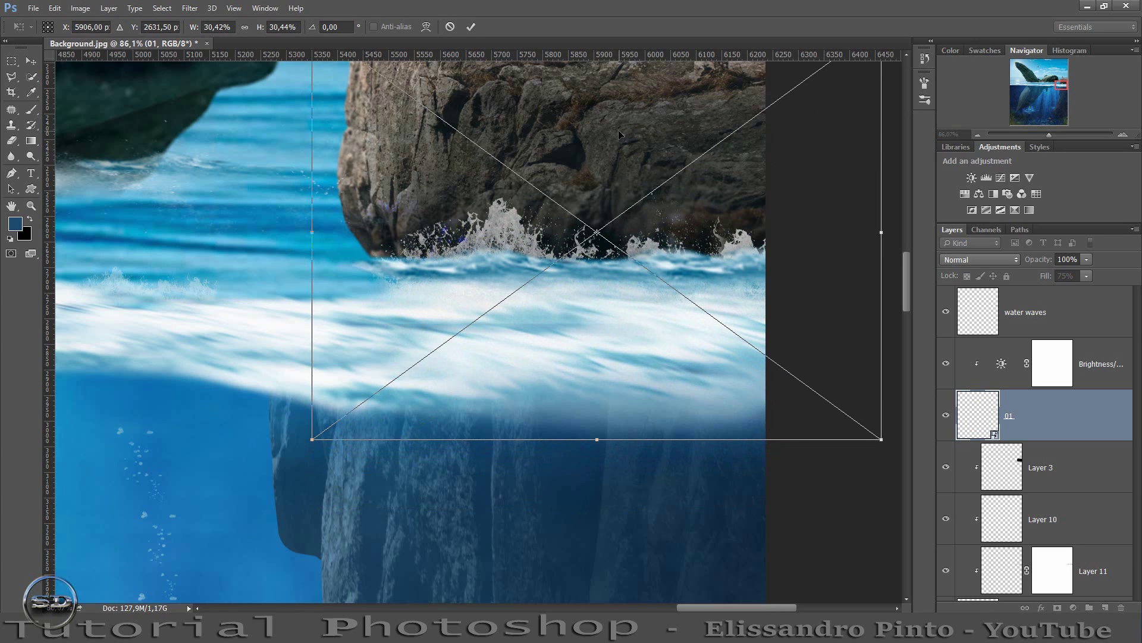
pyautogui.click(470, 27)
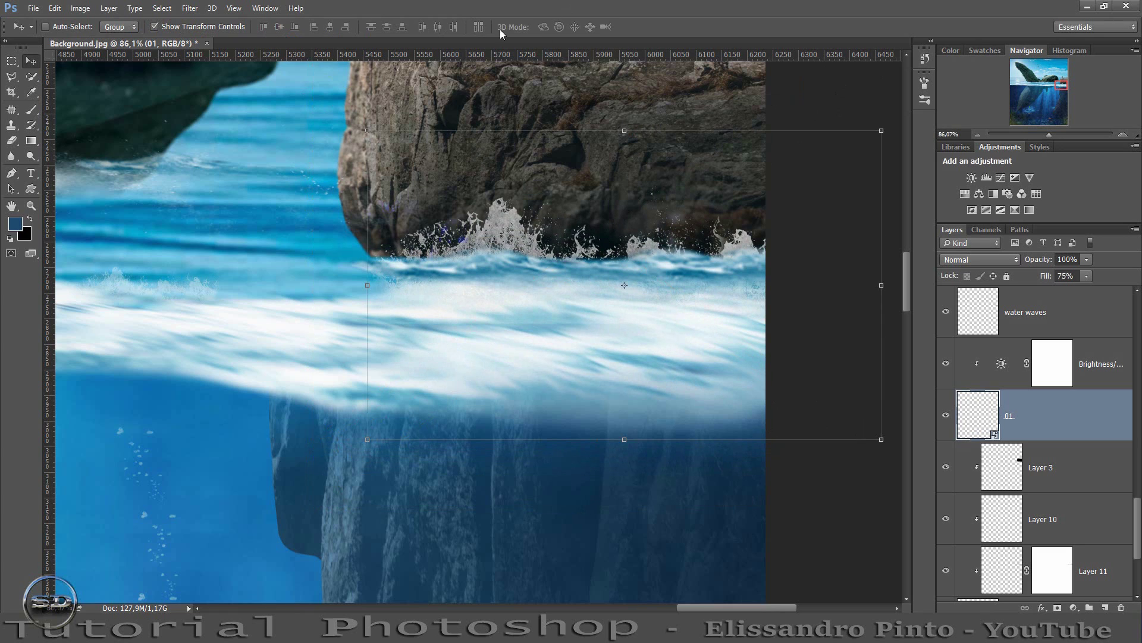
pyautogui.click(946, 416)
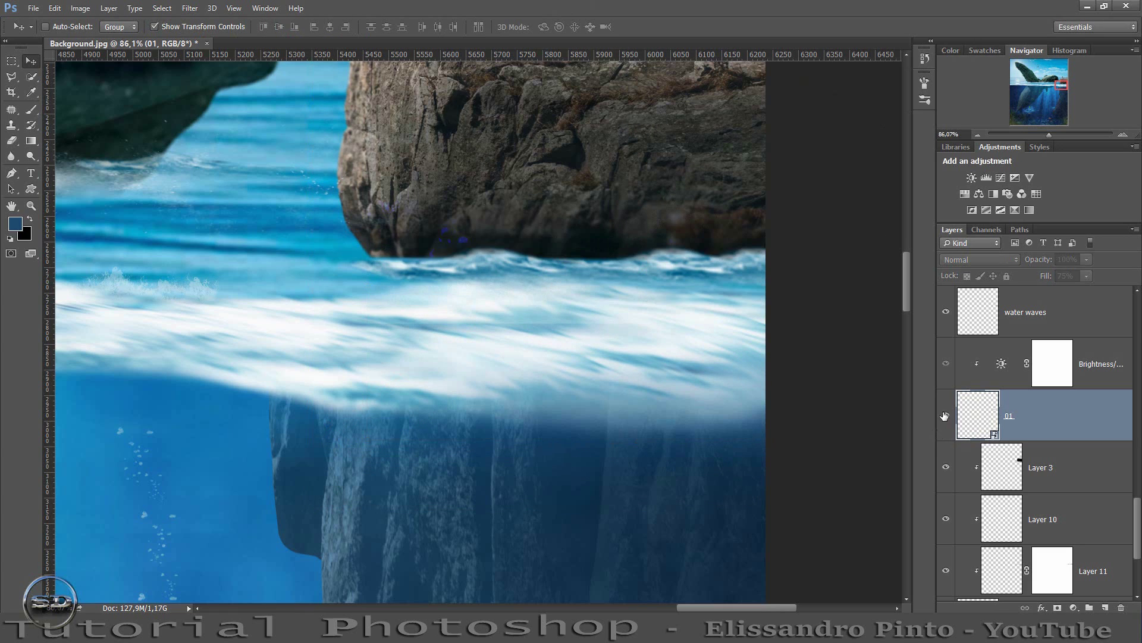
pyautogui.click(31, 109)
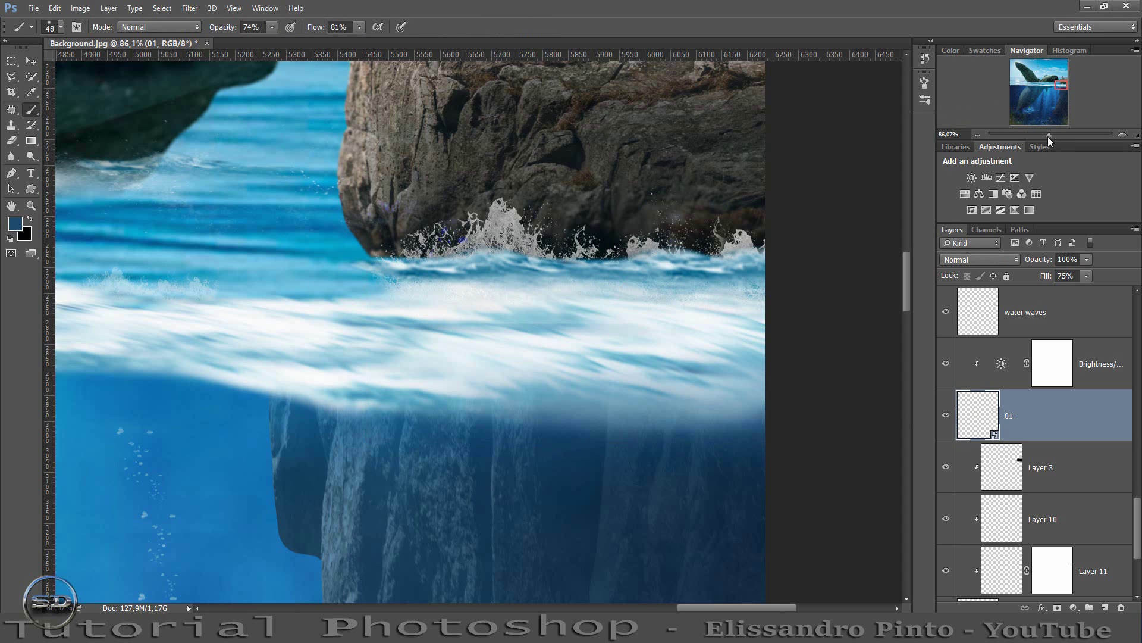
pyautogui.moveTo(1048, 137); pyautogui.dragTo(1034, 132)
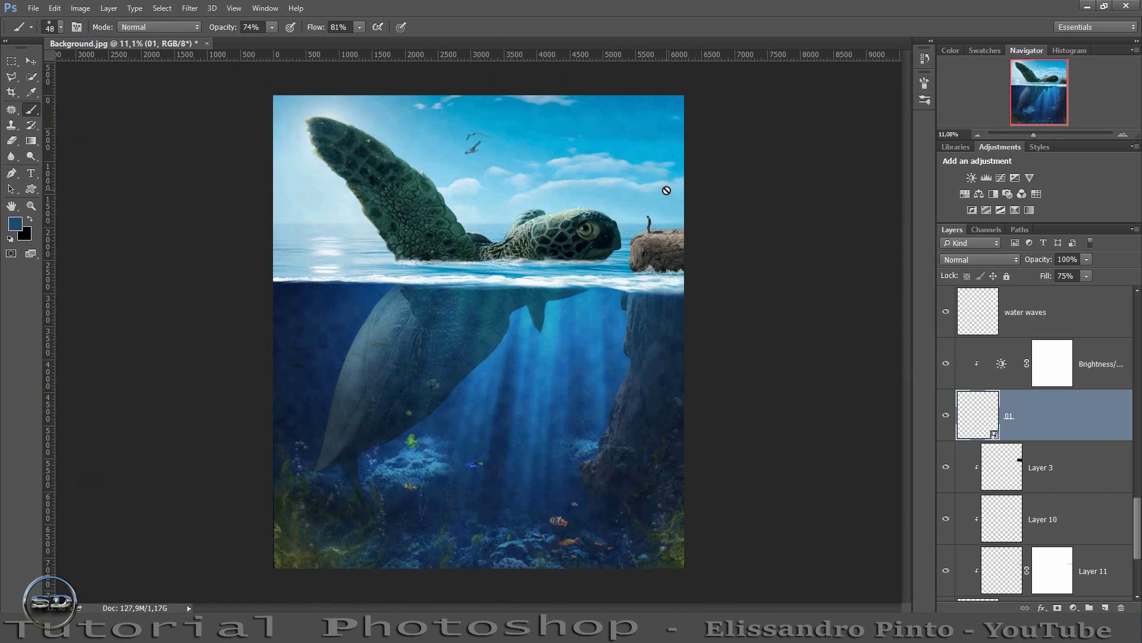
# Add Layer 12 above Layer 9 and lay a black 365 px stroke along the waterline.
pyautogui.scroll(3, 1053, 448)
pyautogui.scroll(3, 1053, 448)
pyautogui.scroll(3, 1053, 448)
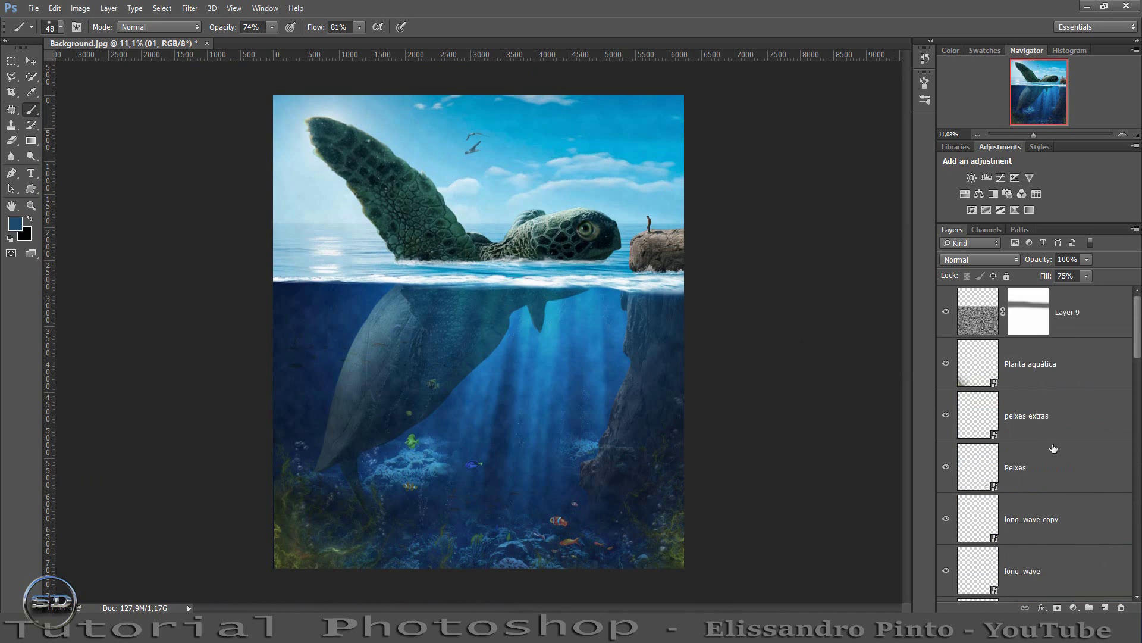
pyautogui.click(1103, 313)
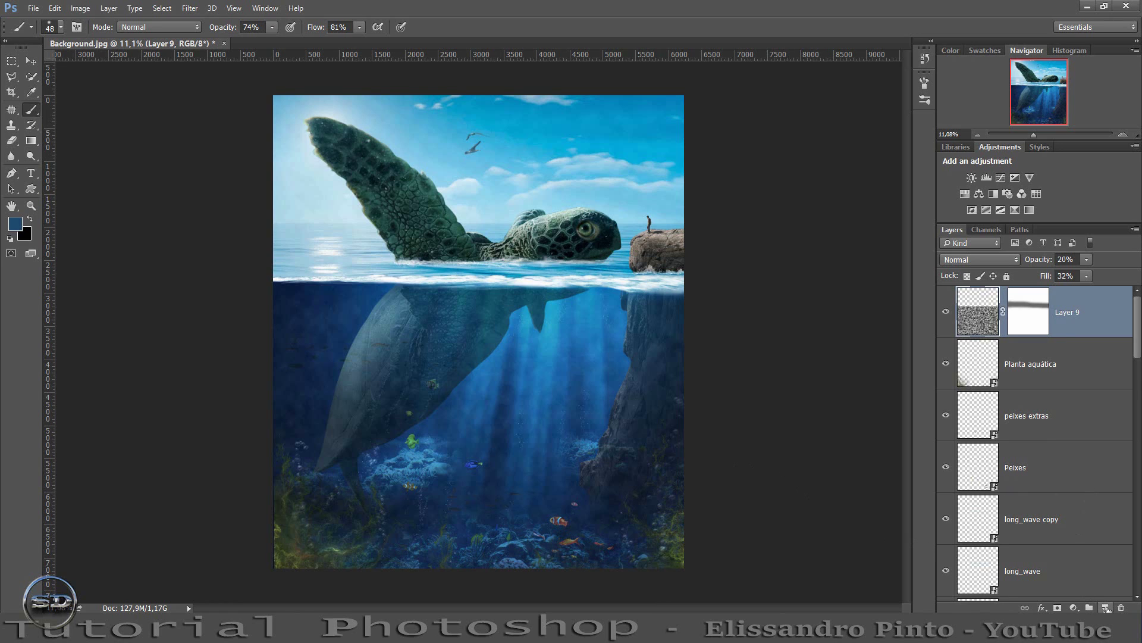
pyautogui.click(1105, 608)
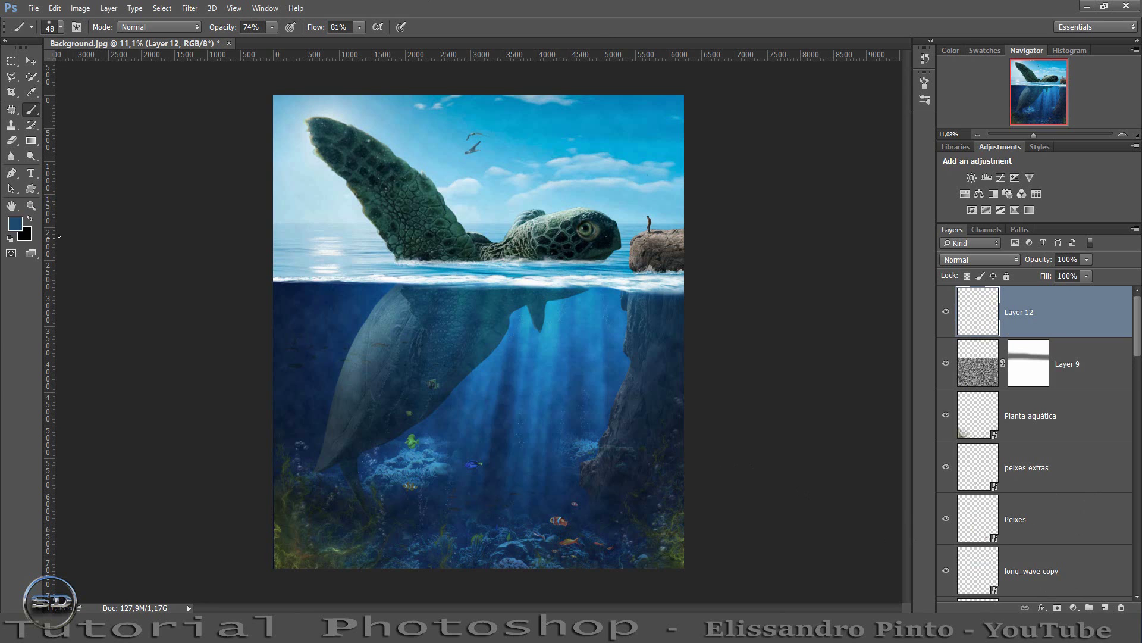
pyautogui.click(31, 220)
pyautogui.moveTo(1031, 134); pyautogui.dragTo(1037, 136)
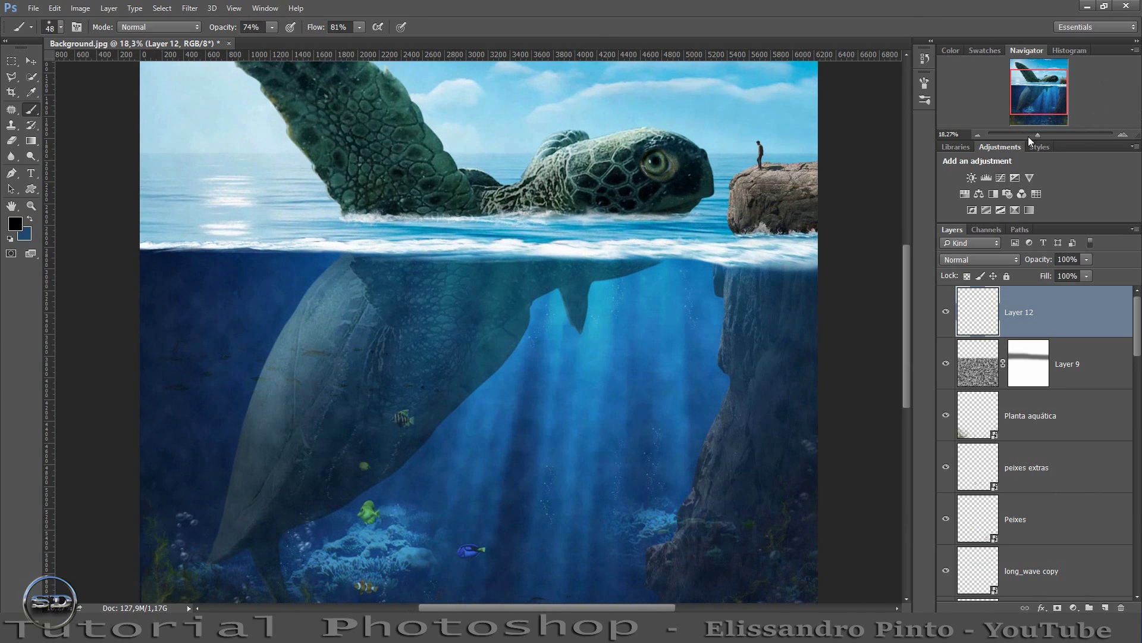
pyautogui.moveTo(445, 210); pyautogui.dragTo(462, 210)
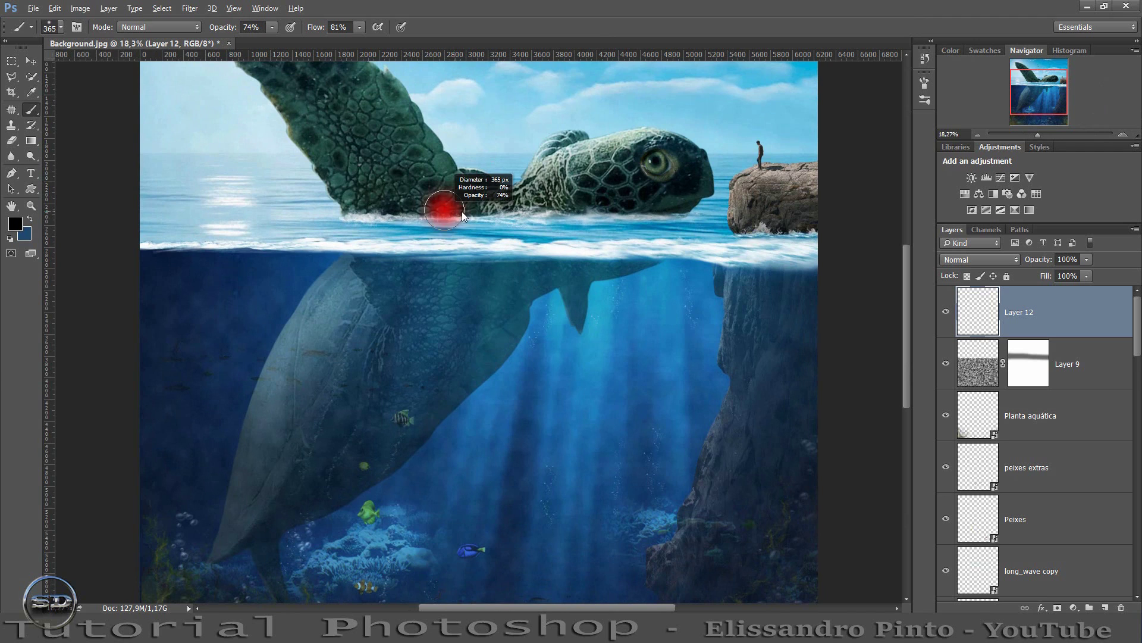
pyautogui.moveTo(360, 226); pyautogui.dragTo(461, 229)
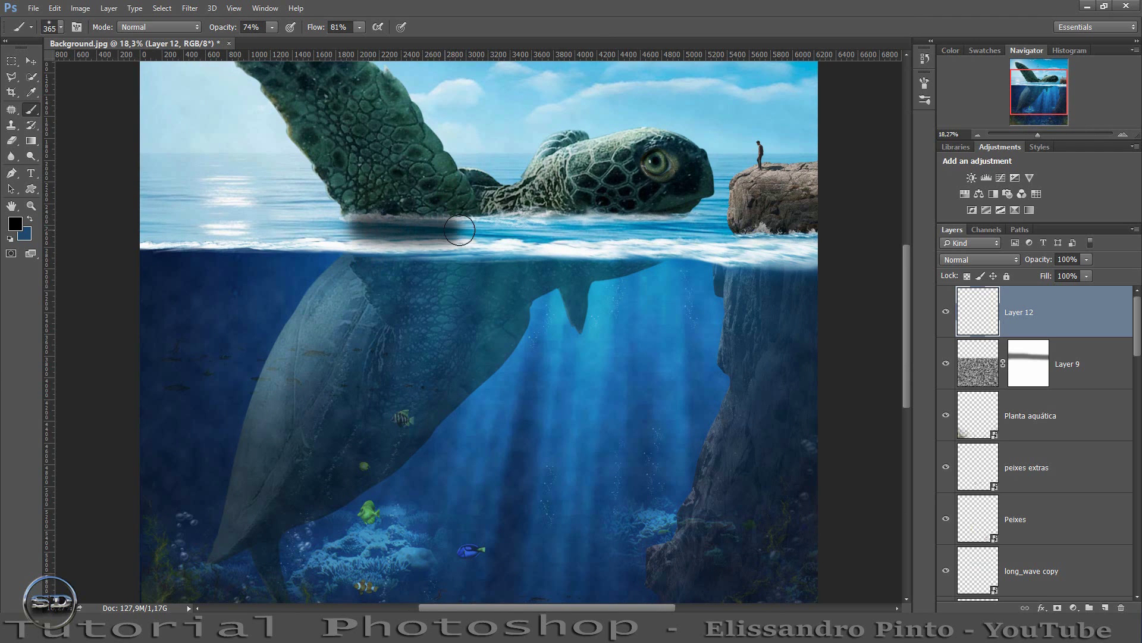
# Reset the brush presets to the defaults.
pyautogui.rightClick(385, 222)
pyautogui.press('Escape')
pyautogui.rightClick(429, 173)
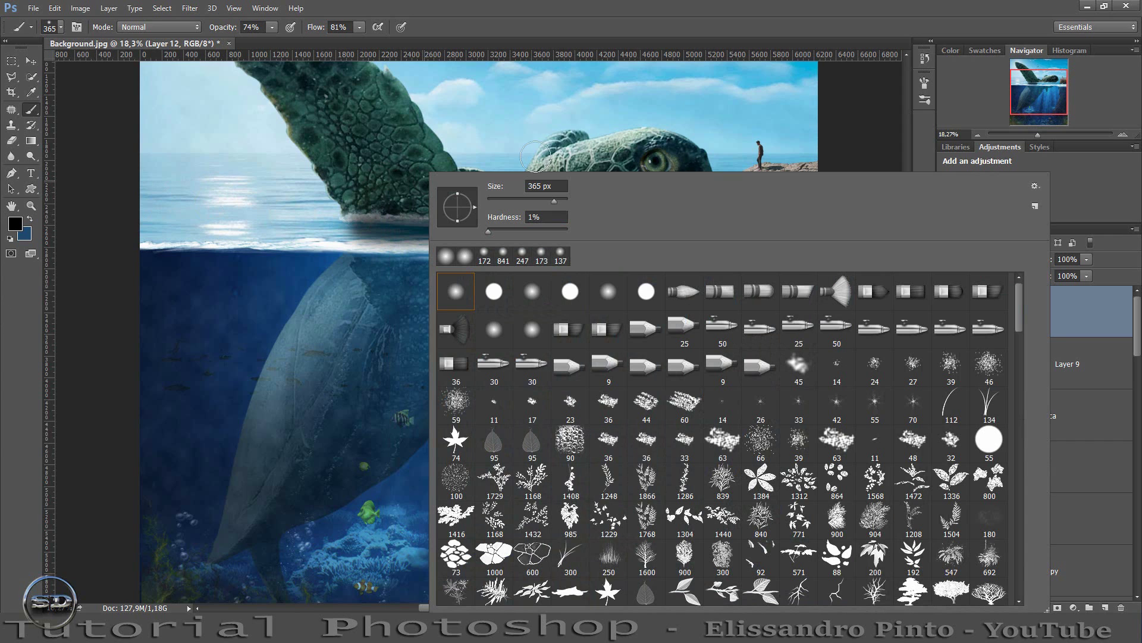
pyautogui.click(1035, 186)
pyautogui.click(940, 326)
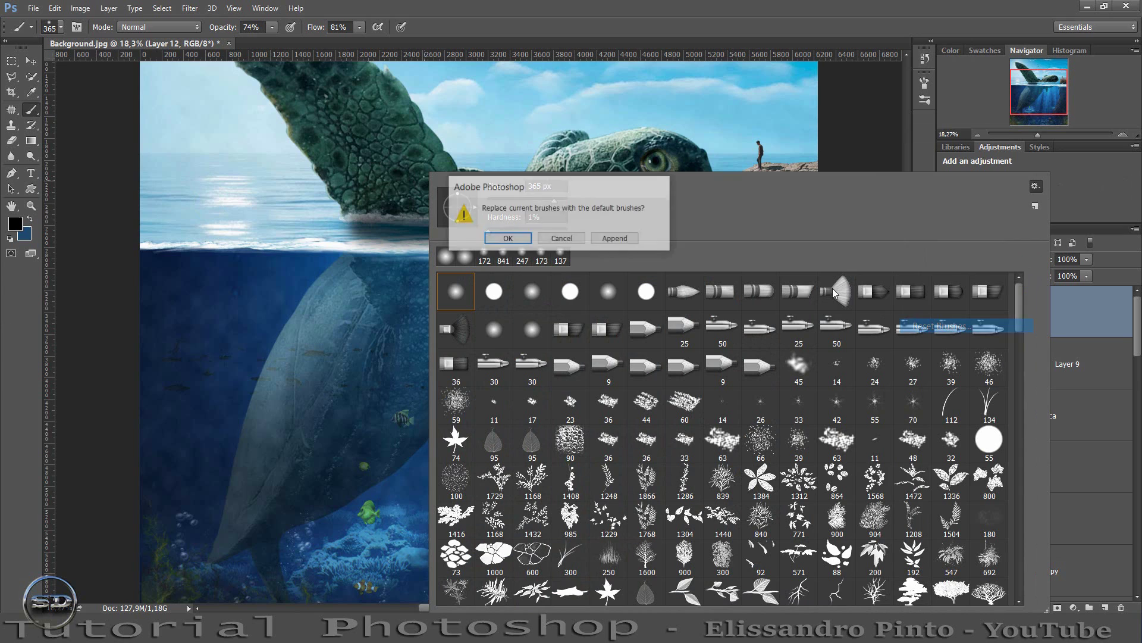
pyautogui.click(508, 238)
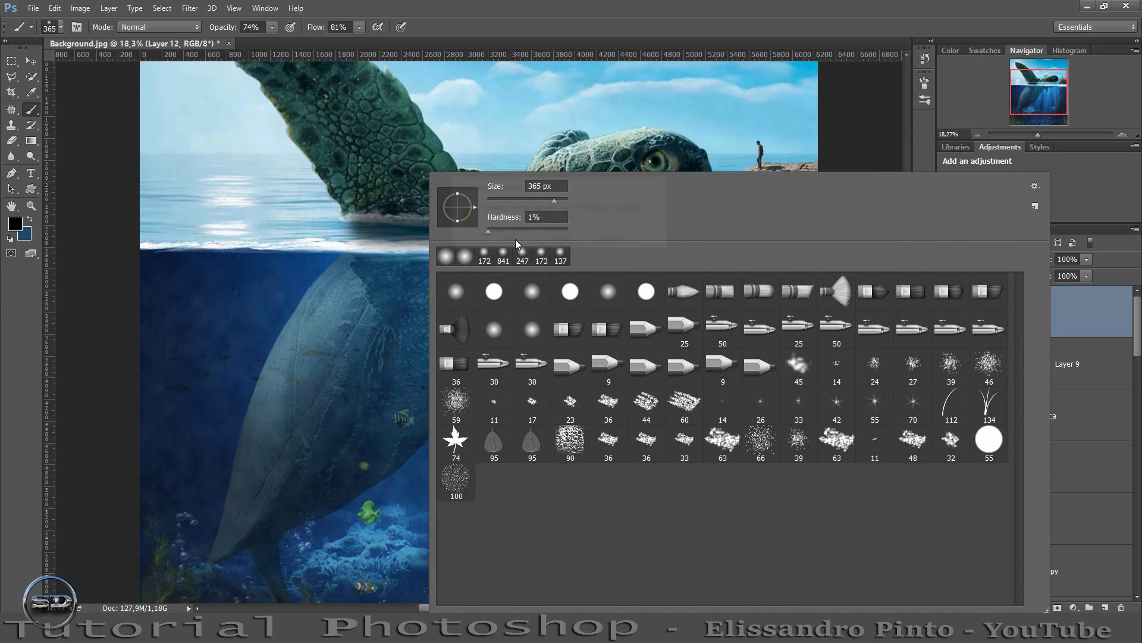
# Pick a dark shade and paint the shadow band under the turtle and the rock.
pyautogui.click(2, 378)
pyautogui.click(15, 224)
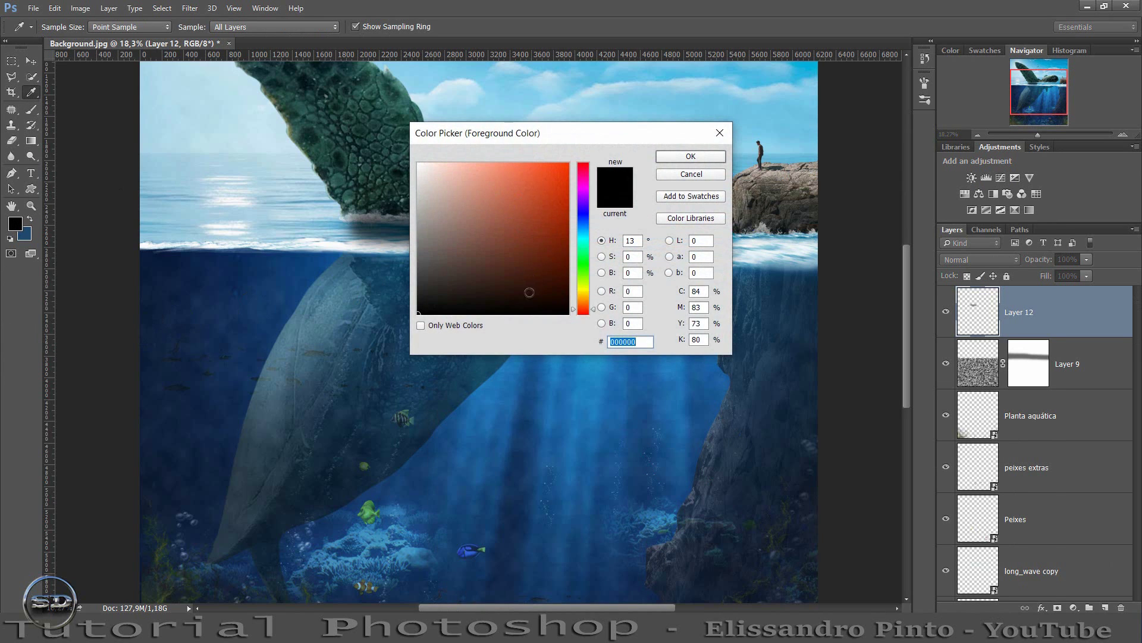
pyautogui.moveTo(531, 300); pyautogui.dragTo(564, 316)
pyautogui.click(682, 155)
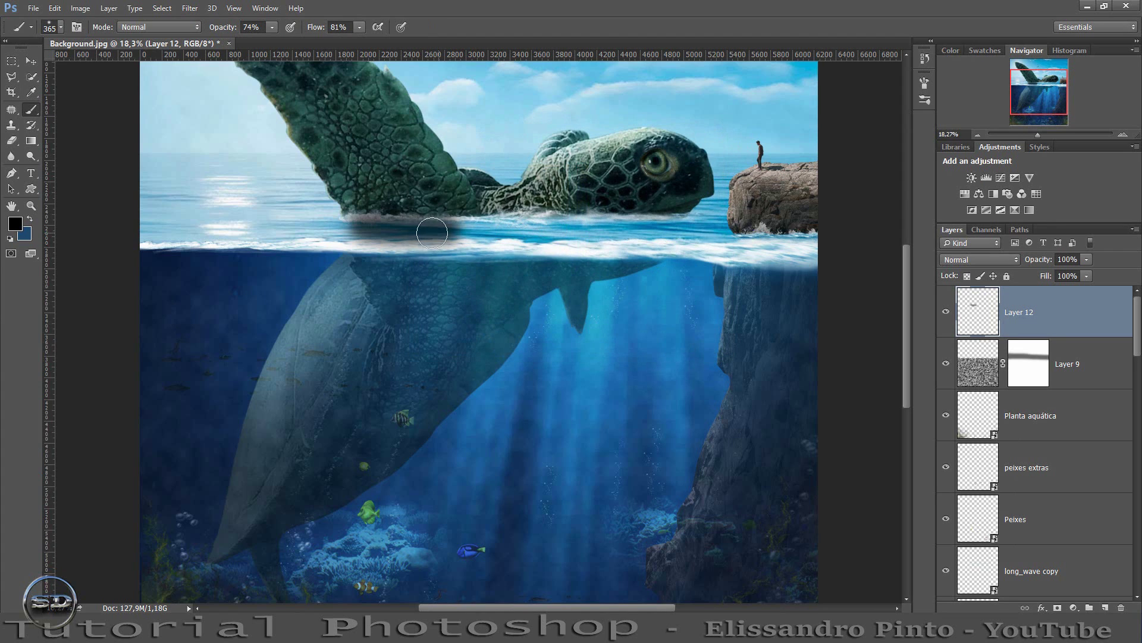
pyautogui.moveTo(373, 231)
pyautogui.mouseDown()
pyautogui.moveTo(683, 222)
pyautogui.moveTo(519, 232)
pyautogui.moveTo(812, 237)
pyautogui.moveTo(365, 216)
pyautogui.moveTo(402, 197)
pyautogui.moveTo(370, 204)
pyautogui.moveTo(523, 220)
pyautogui.moveTo(620, 204)
pyautogui.moveTo(660, 213)
pyautogui.mouseUp()
pyautogui.moveTo(770, 245); pyautogui.dragTo(885, 233)
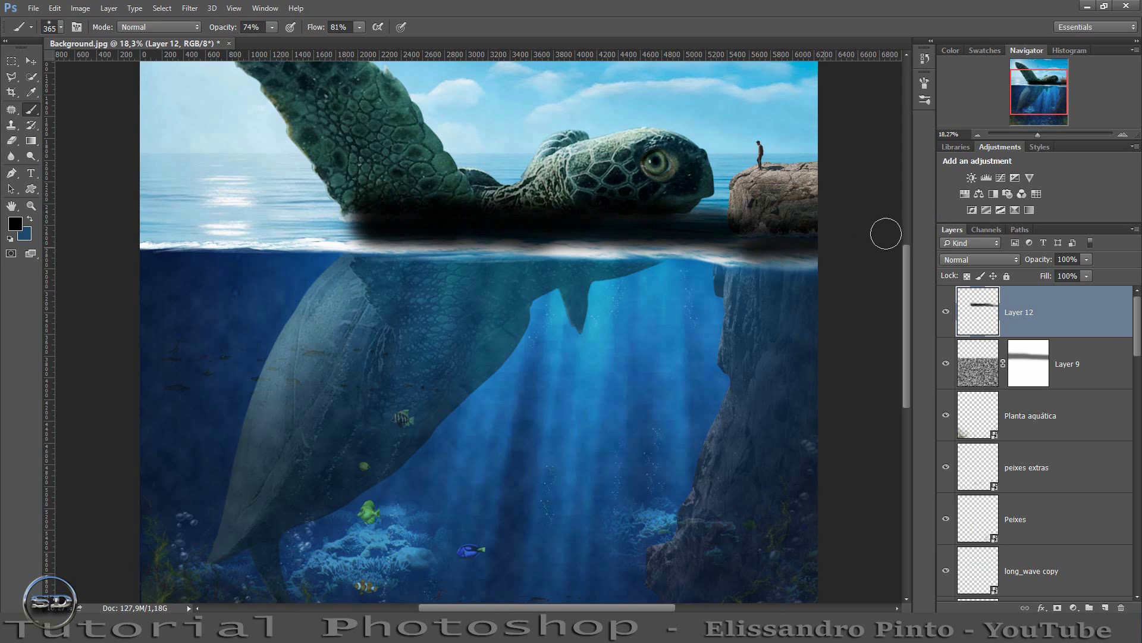
pyautogui.moveTo(697, 248); pyautogui.dragTo(805, 237)
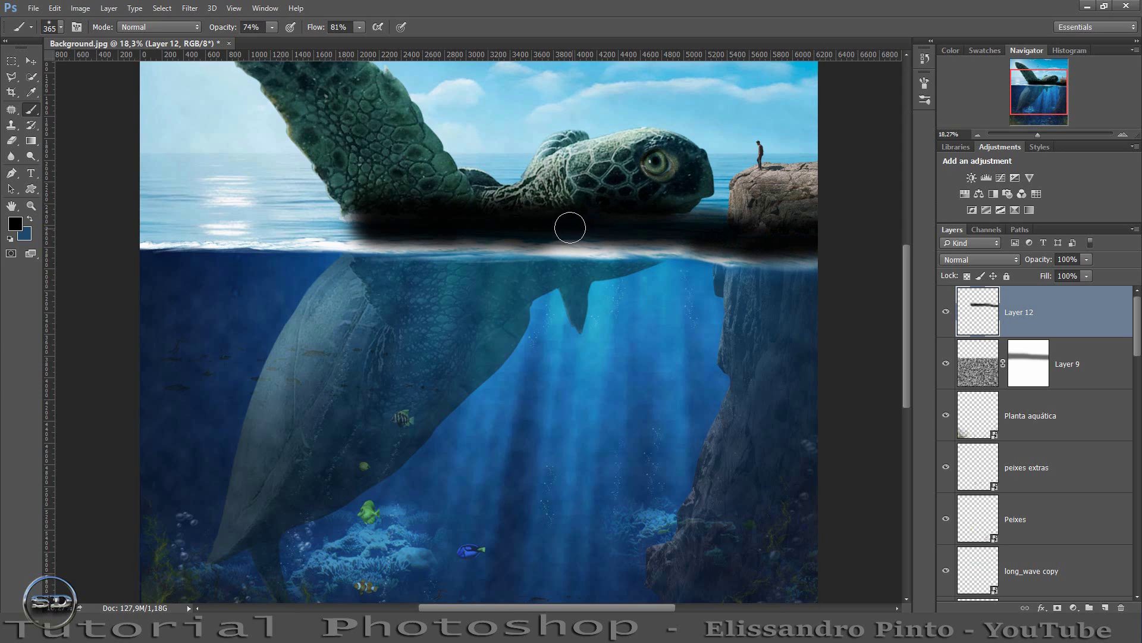
# Apply a Gaussian Blur of about 38 px to the Layer 12 shadow.
pyautogui.click(190, 8)
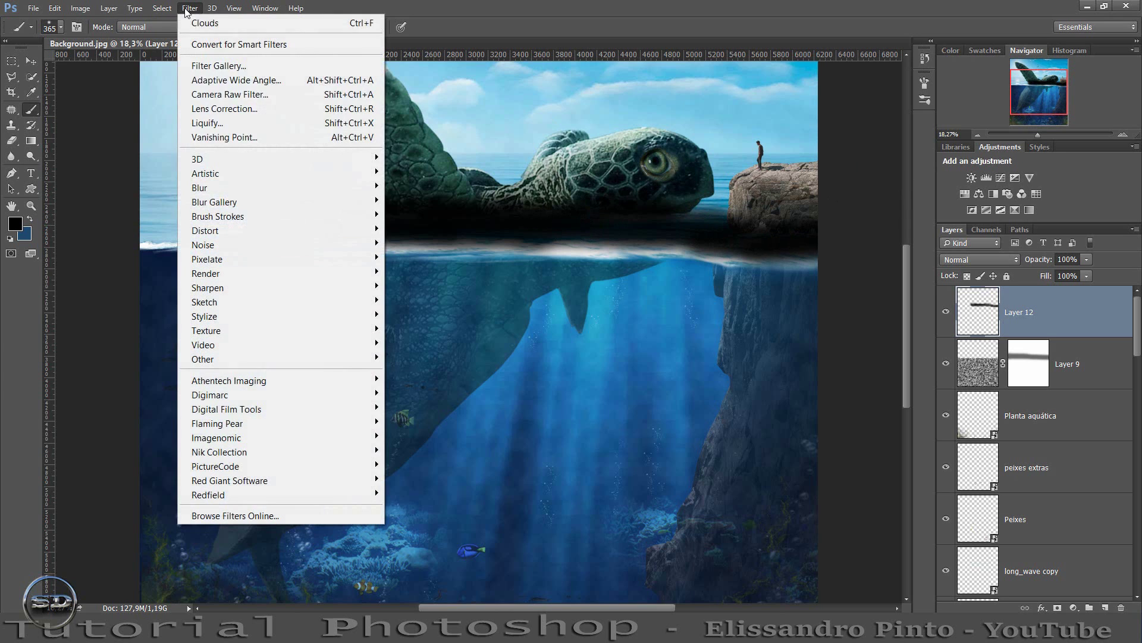
pyautogui.moveTo(200, 188)
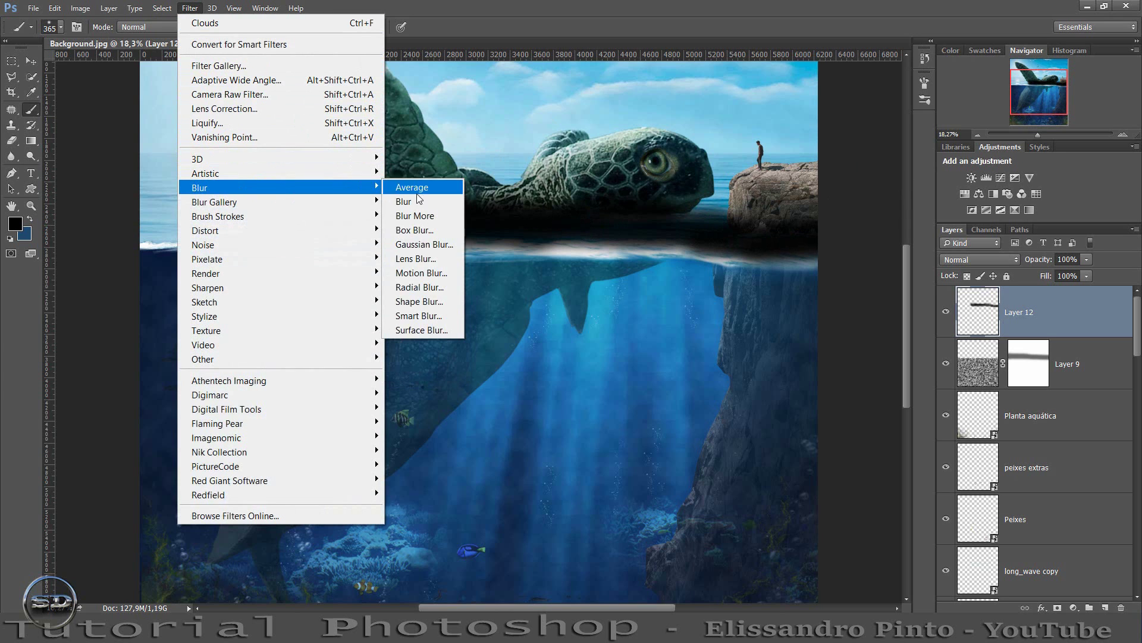
pyautogui.click(430, 245)
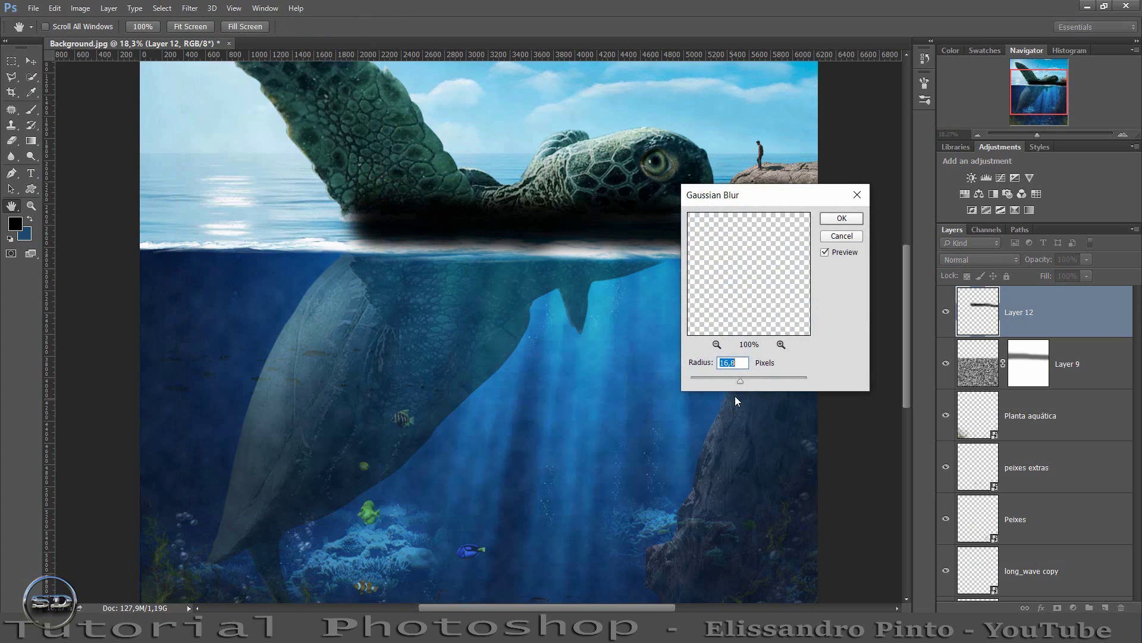
pyautogui.moveTo(750, 382); pyautogui.dragTo(751, 382)
pyautogui.click(832, 220)
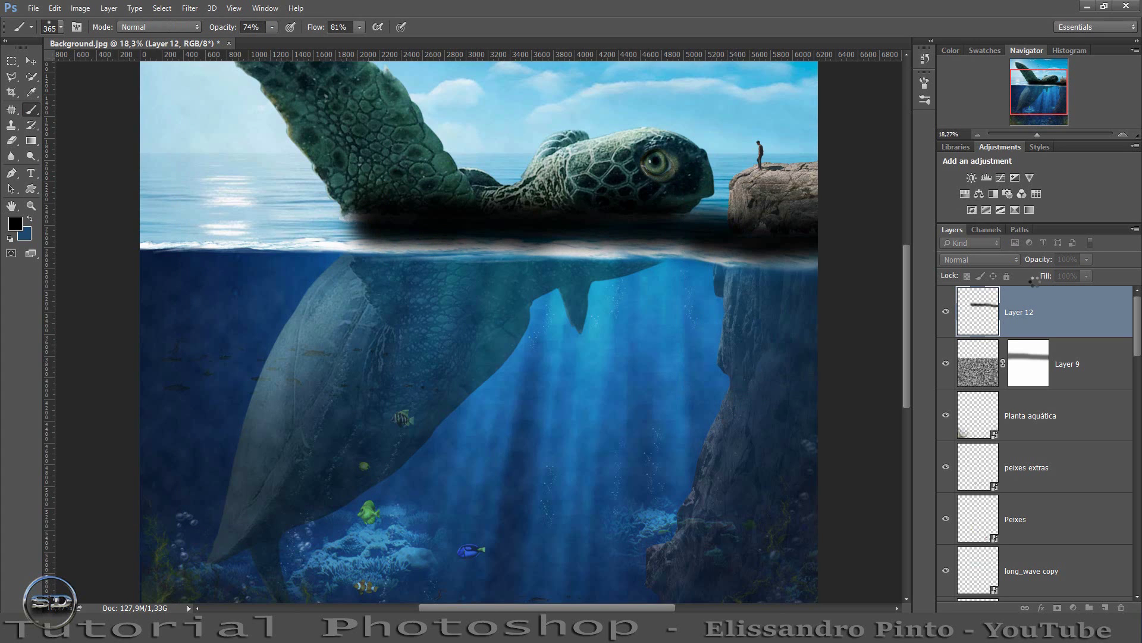
# Lower Layer 12's fill to 63% and compare the scene with and without it.
pyautogui.moveTo(1045, 275); pyautogui.dragTo(1025, 277)
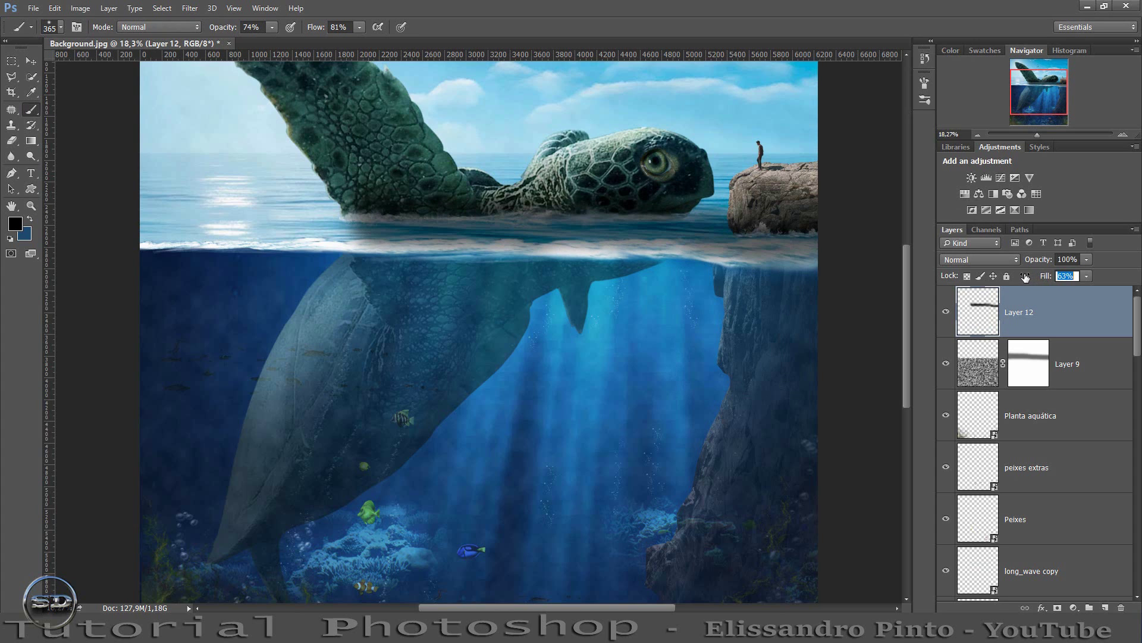
pyautogui.press('Return')
pyautogui.click(946, 311)
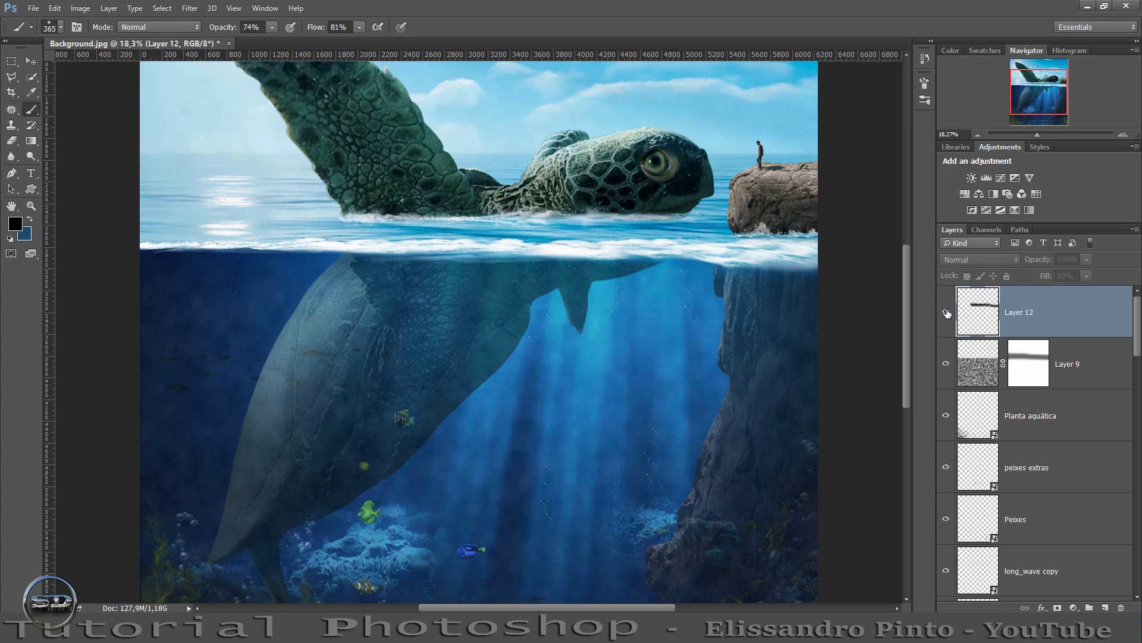
pyautogui.moveTo(1038, 137); pyautogui.dragTo(1040, 137)
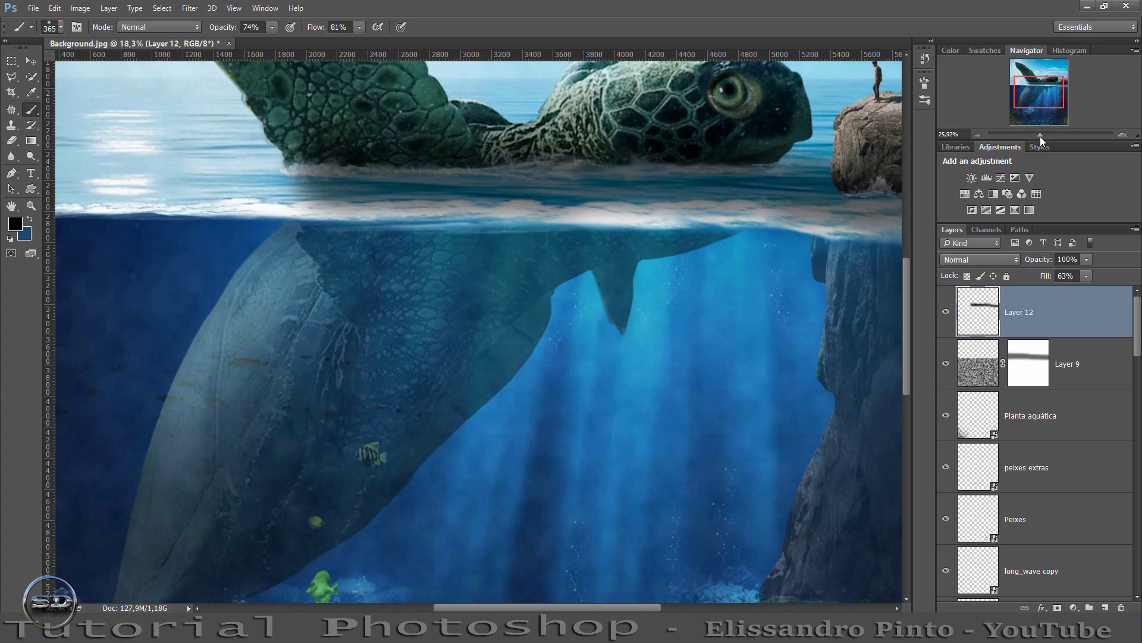
pyautogui.moveTo(1037, 98); pyautogui.dragTo(1040, 96)
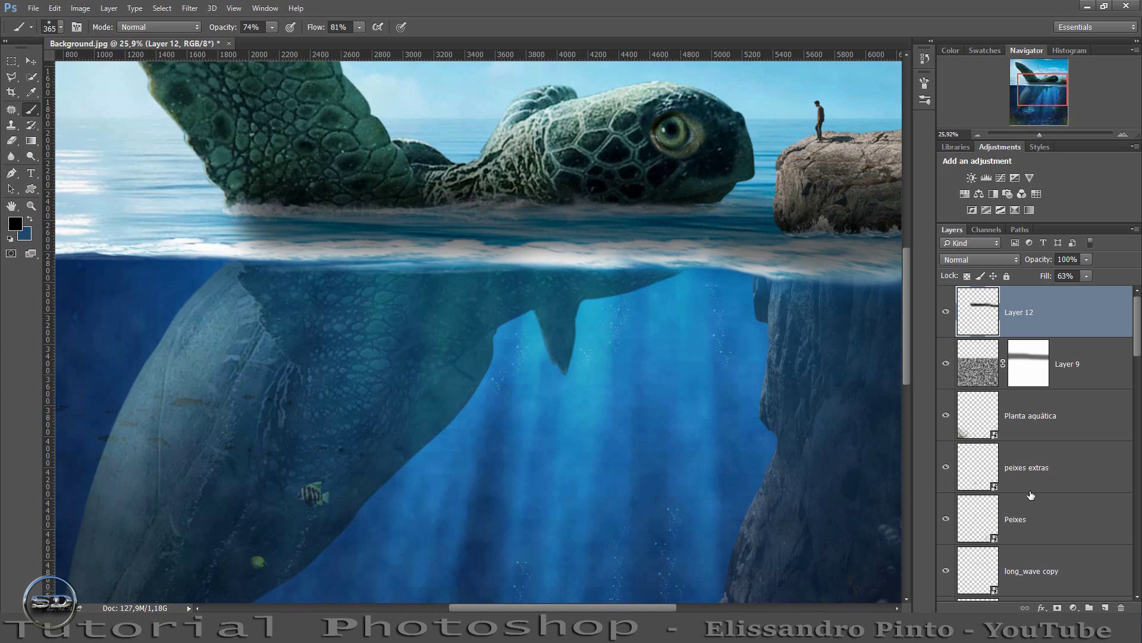
# Duplicate the man-standing-on-cliff layer.
pyautogui.scroll(-2, 1031, 495)
pyautogui.scroll(-2, 1031, 495)
pyautogui.scroll(-2, 1033, 493)
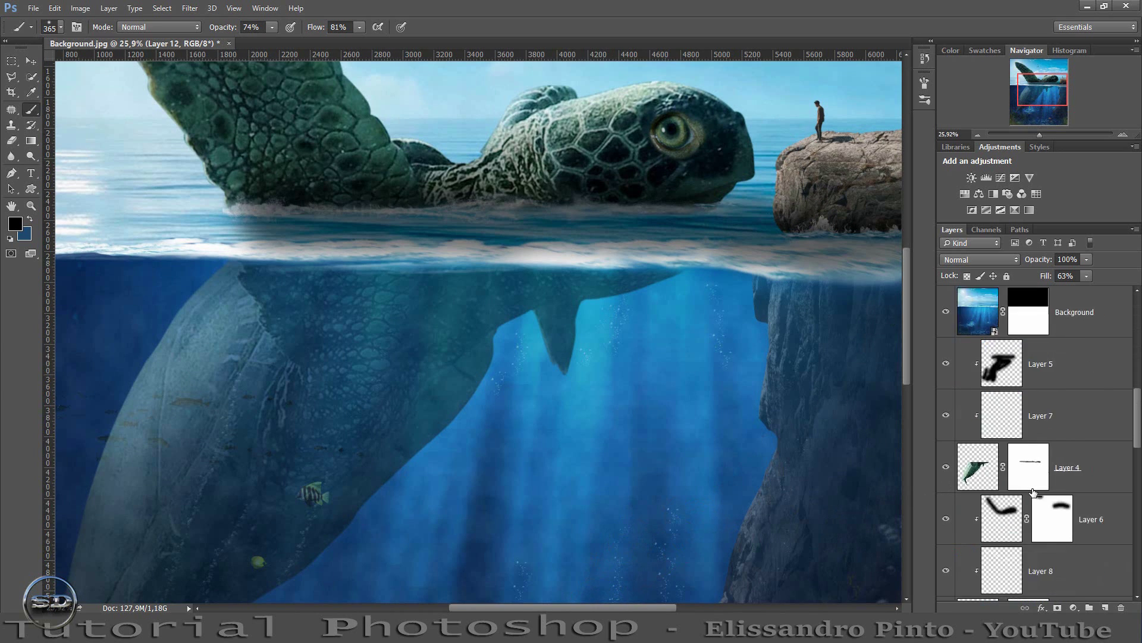
pyautogui.scroll(-2, 1033, 492)
pyautogui.scroll(-2, 1033, 491)
pyautogui.scroll(-2, 1033, 492)
pyautogui.scroll(-2, 1033, 492)
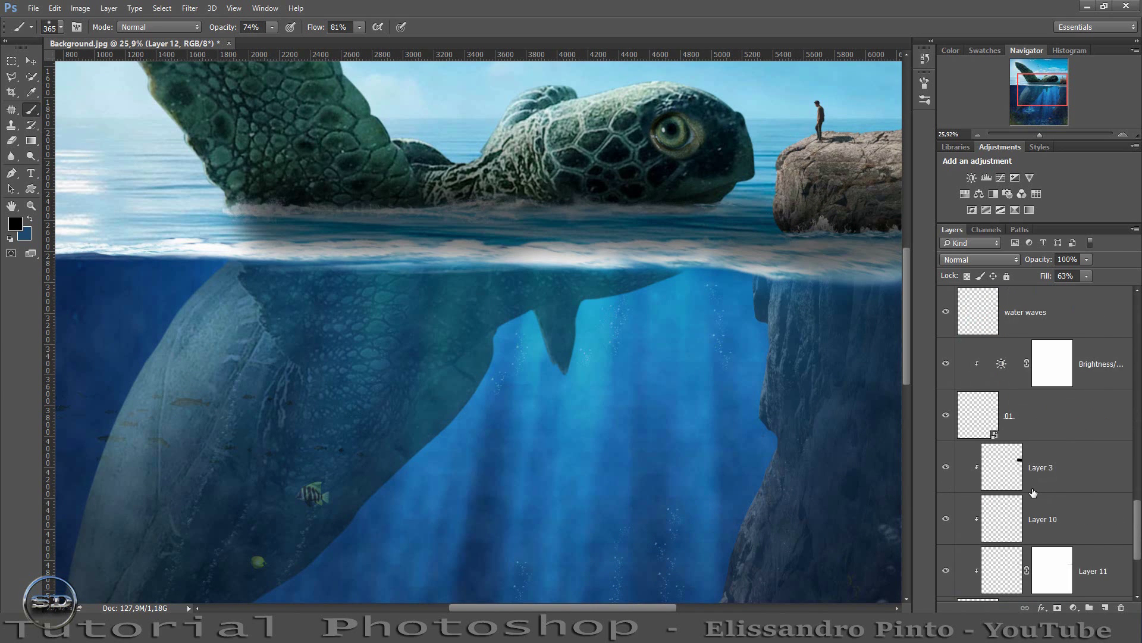
pyautogui.scroll(-1, 1033, 492)
pyautogui.scroll(-1, 1033, 492)
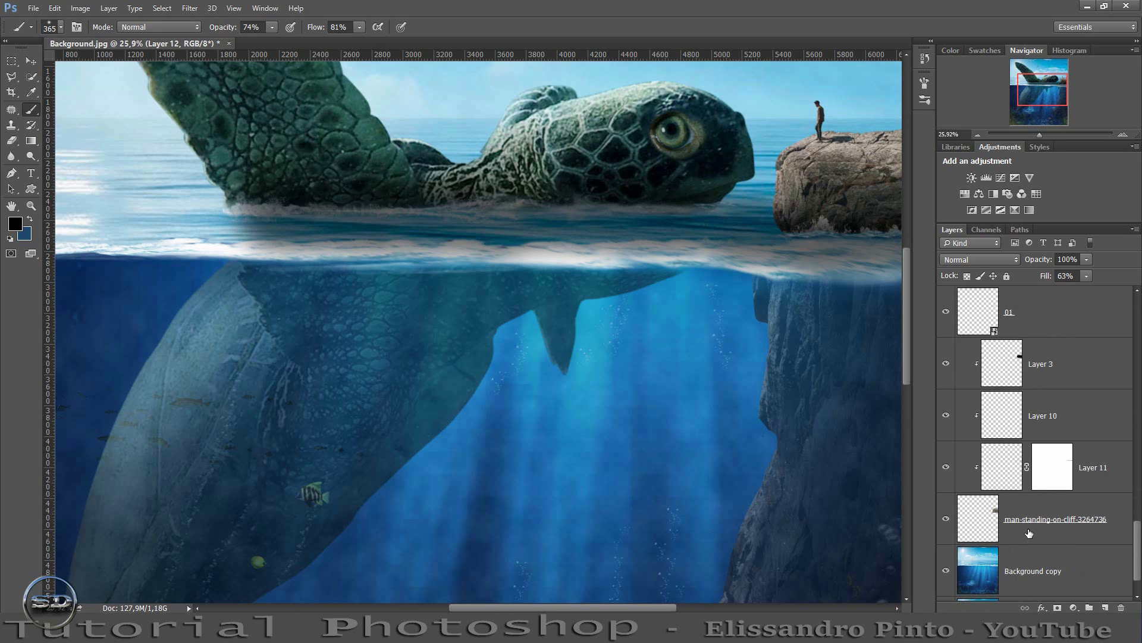
pyautogui.moveTo(1030, 531); pyautogui.dragTo(1030, 545)
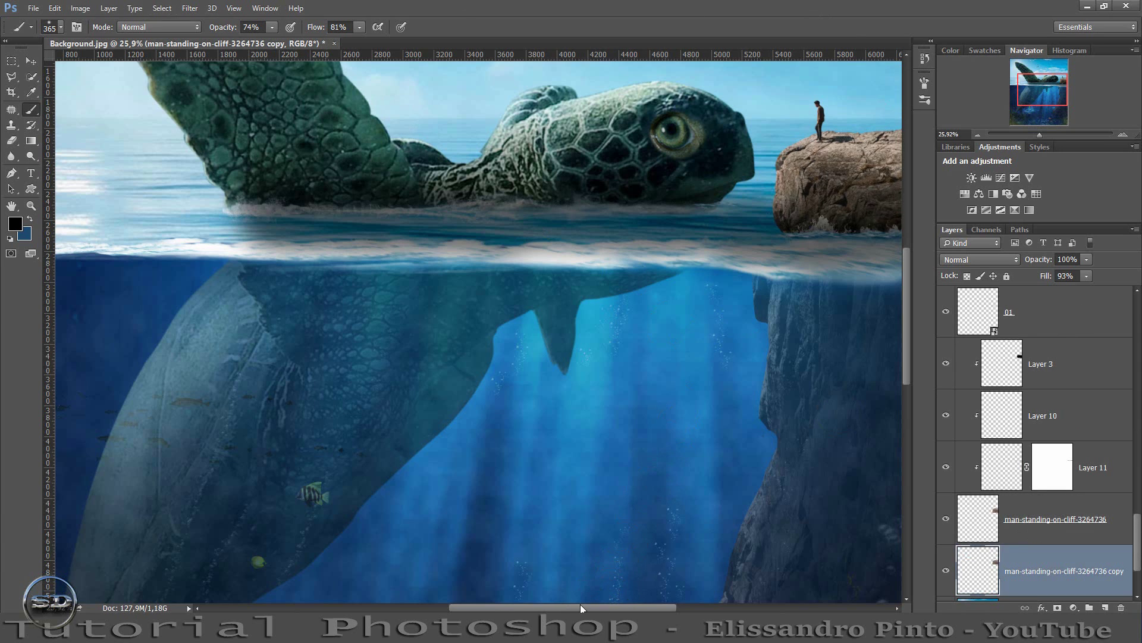
pyautogui.moveTo(582, 608); pyautogui.dragTo(607, 608)
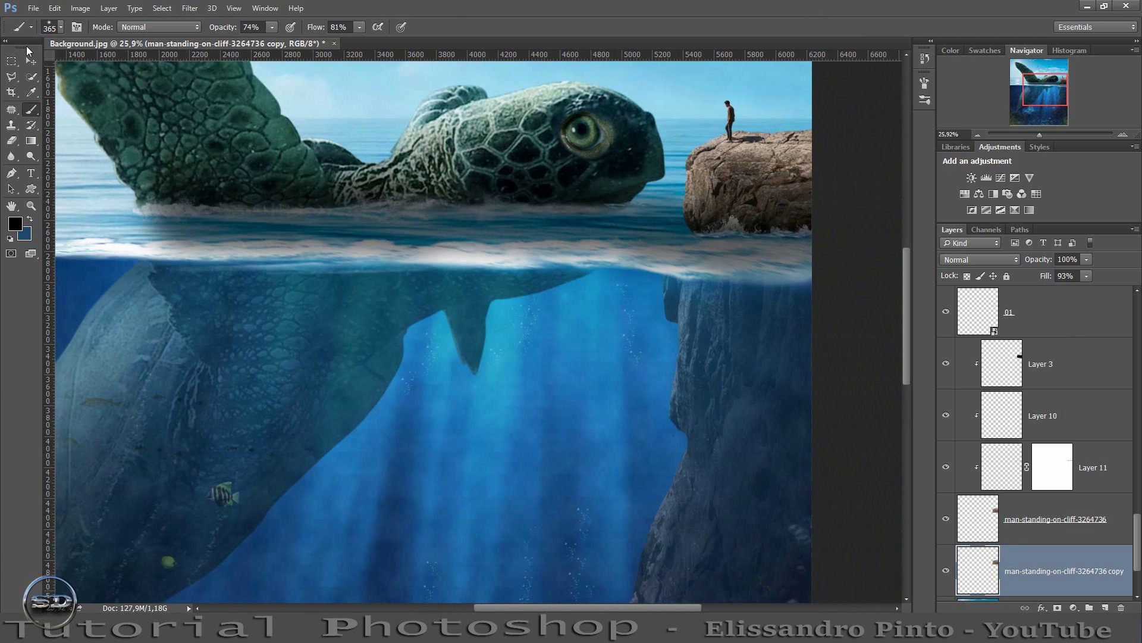
# Shift the cliff copy upward to heighten the rock and add a blank mask.
pyautogui.click(31, 60)
pyautogui.moveTo(734, 191); pyautogui.dragTo(736, 168)
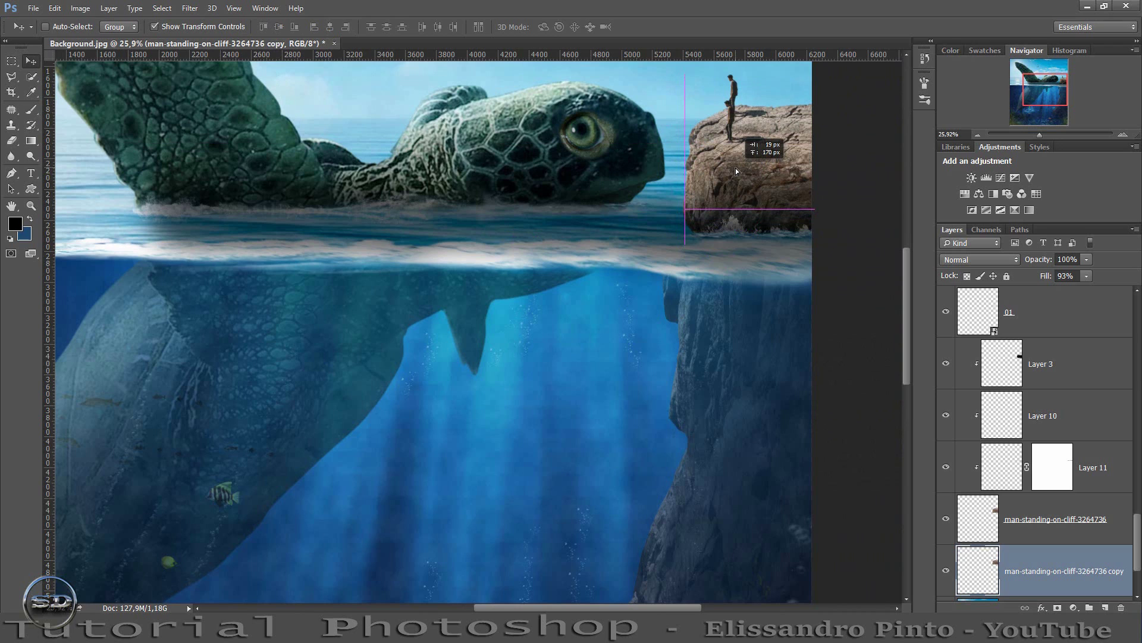
pyautogui.moveTo(736, 168); pyautogui.dragTo(736, 166)
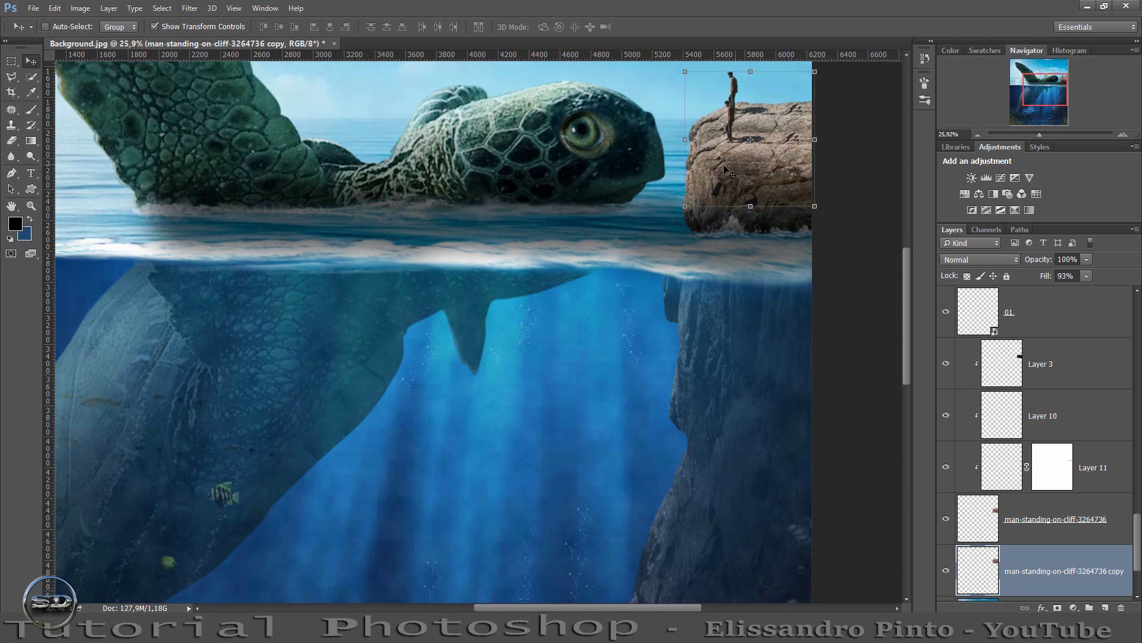
pyautogui.click(31, 108)
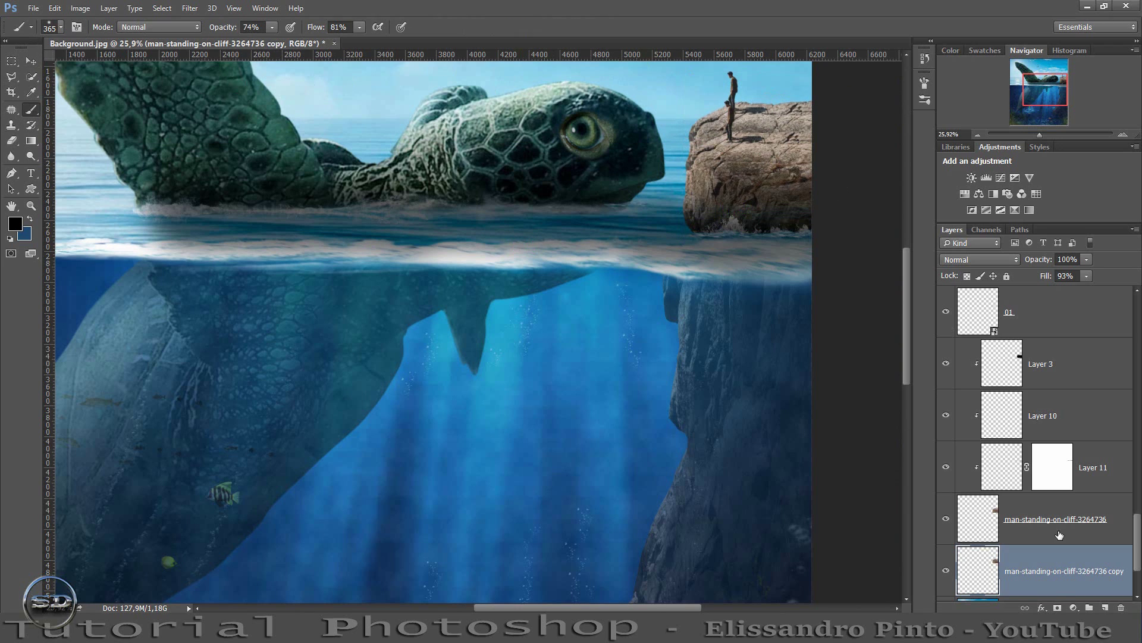
pyautogui.click(1057, 608)
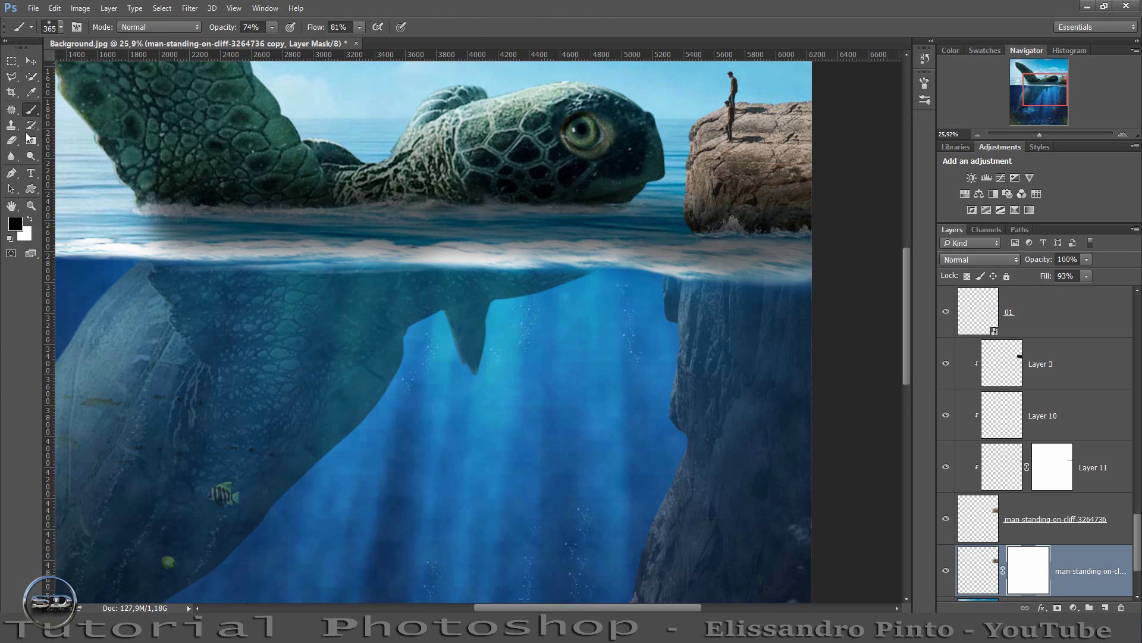
# Paint out the doubled man on the copy's mask with a hard round brush at full opacity and flow.
pyautogui.rightClick(423, 139)
pyautogui.click(502, 261)
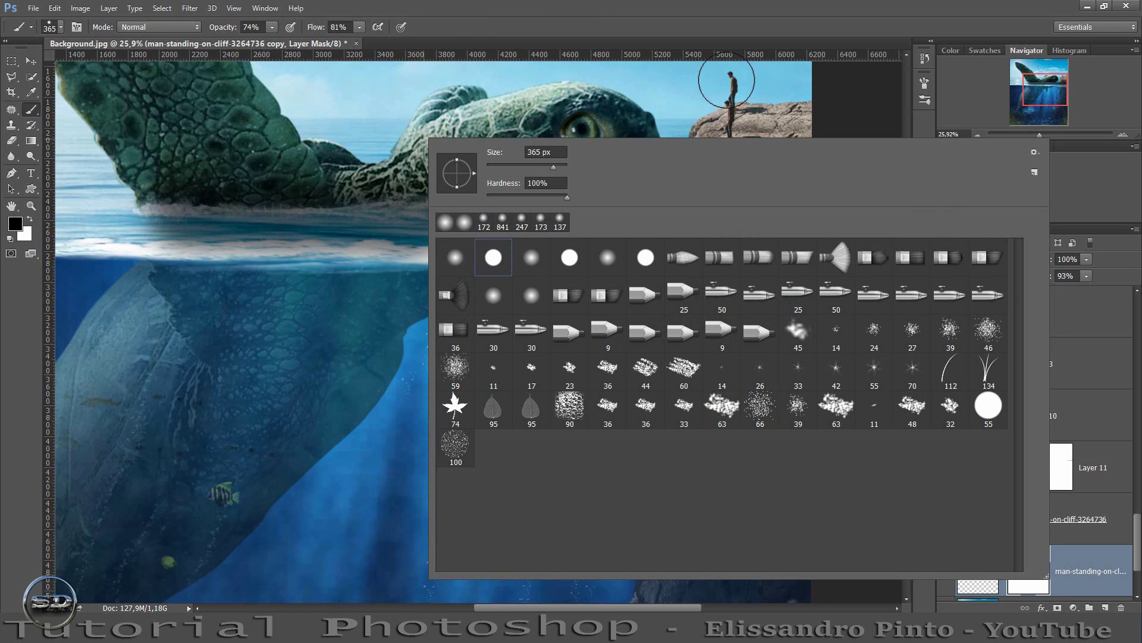
pyautogui.click(727, 80)
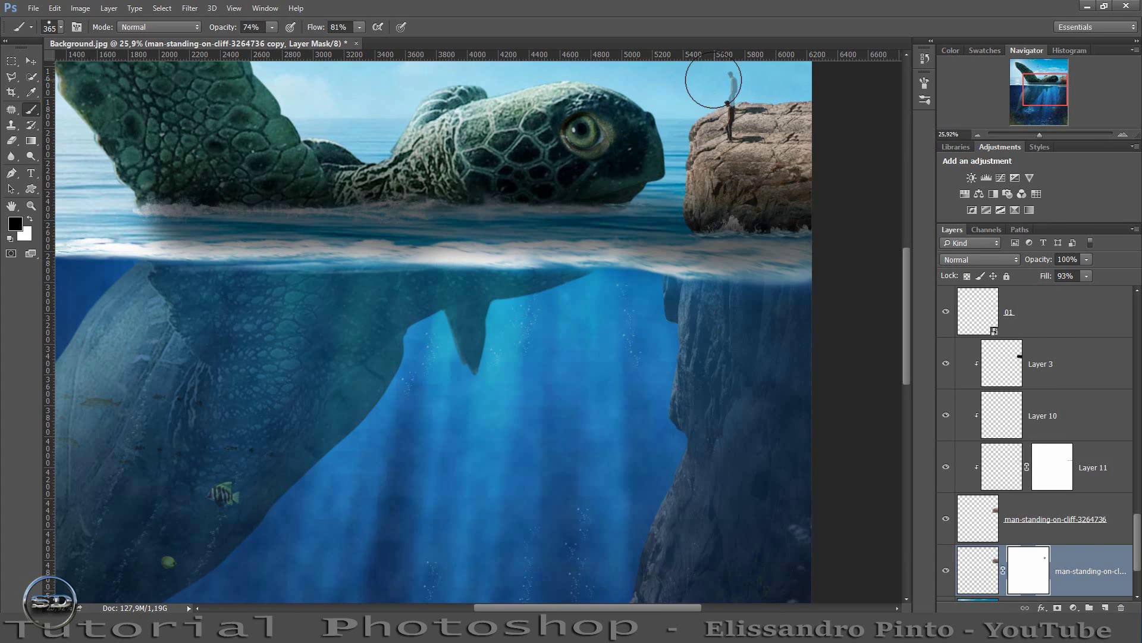
pyautogui.moveTo(729, 89); pyautogui.dragTo(722, 107)
pyautogui.moveTo(217, 27); pyautogui.dragTo(235, 27)
pyautogui.moveTo(313, 27); pyautogui.dragTo(333, 27)
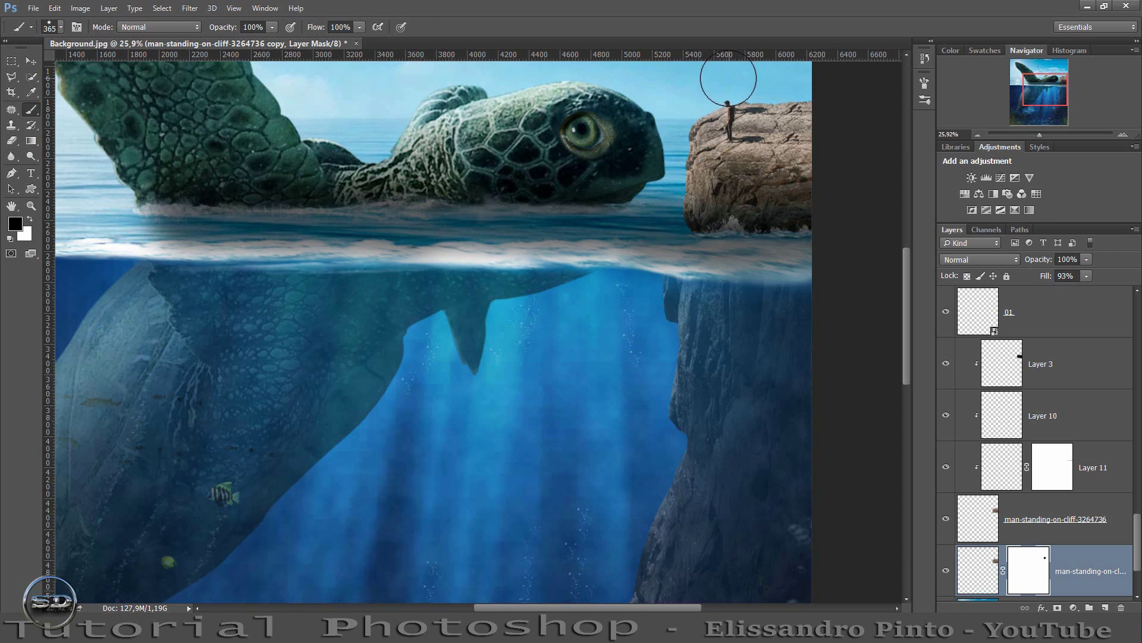
pyautogui.moveTo(732, 73); pyautogui.dragTo(729, 89)
pyautogui.rightClick(784, 136)
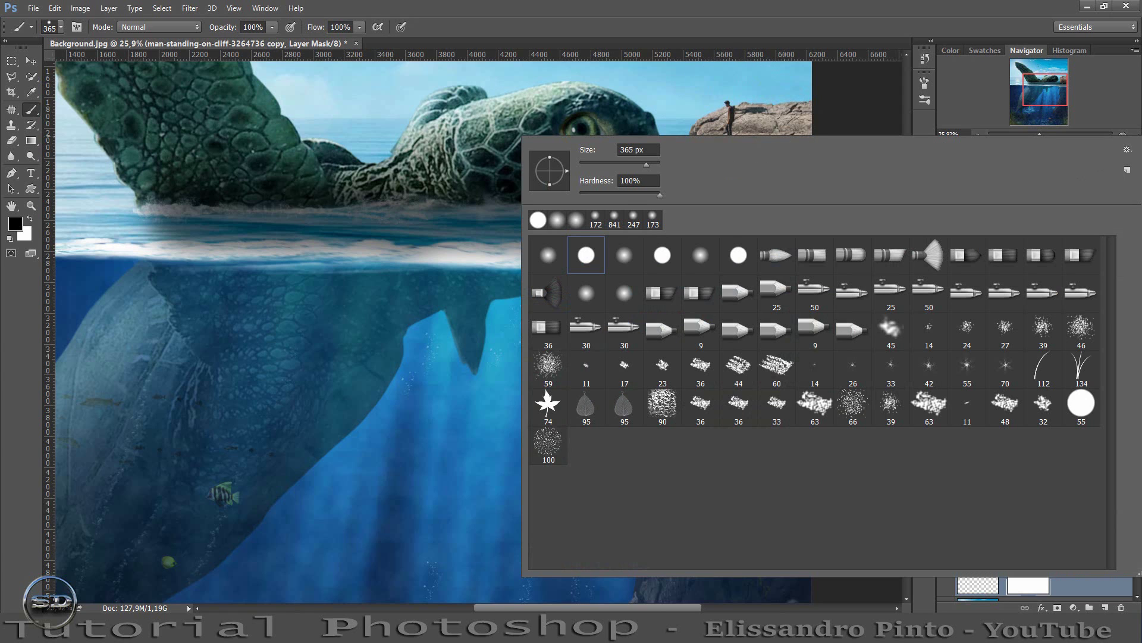
pyautogui.press('Escape')
pyautogui.click(12, 124)
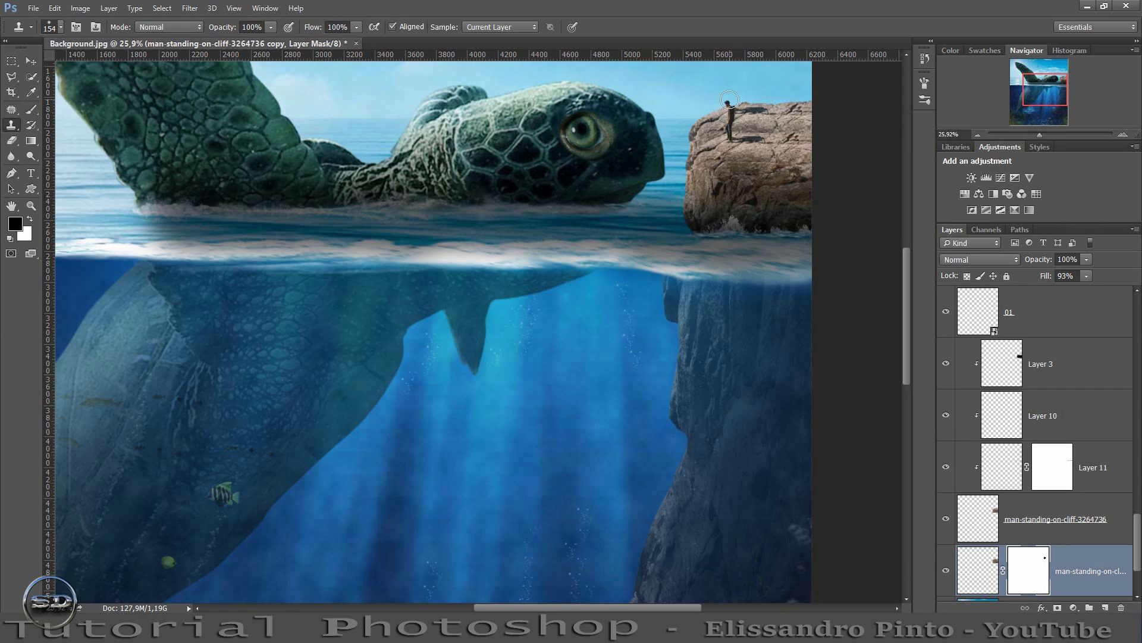
pyautogui.click(978, 577)
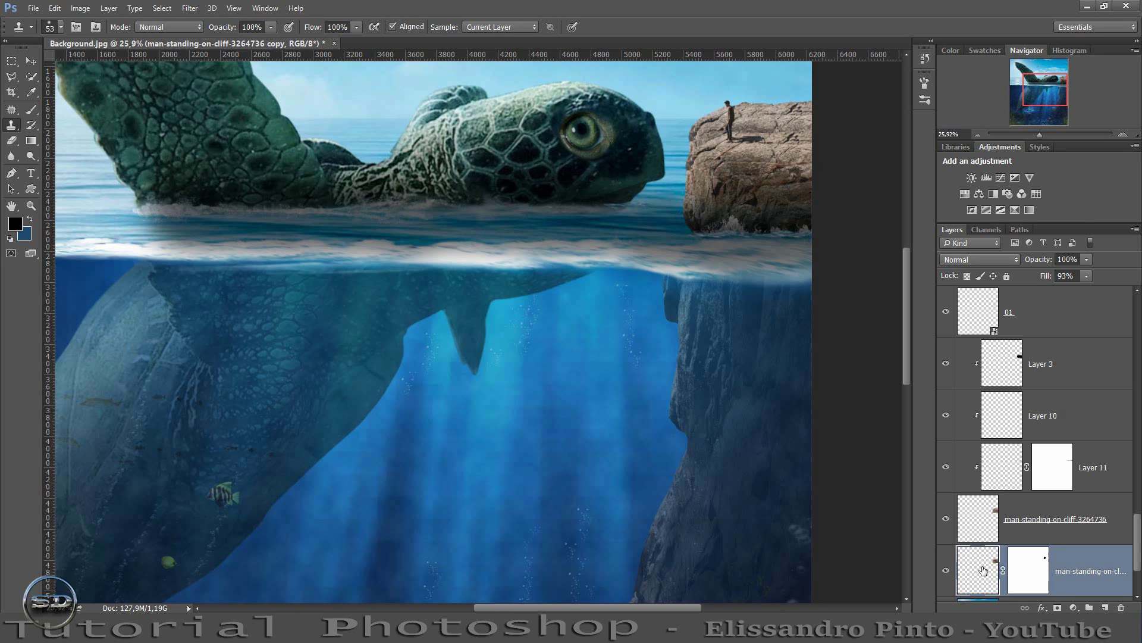
# Shift the cliff copy onto the rock, squash it from top and bottom, and warp its left top down.
pyautogui.click(30, 60)
pyautogui.moveTo(706, 168); pyautogui.dragTo(717, 176)
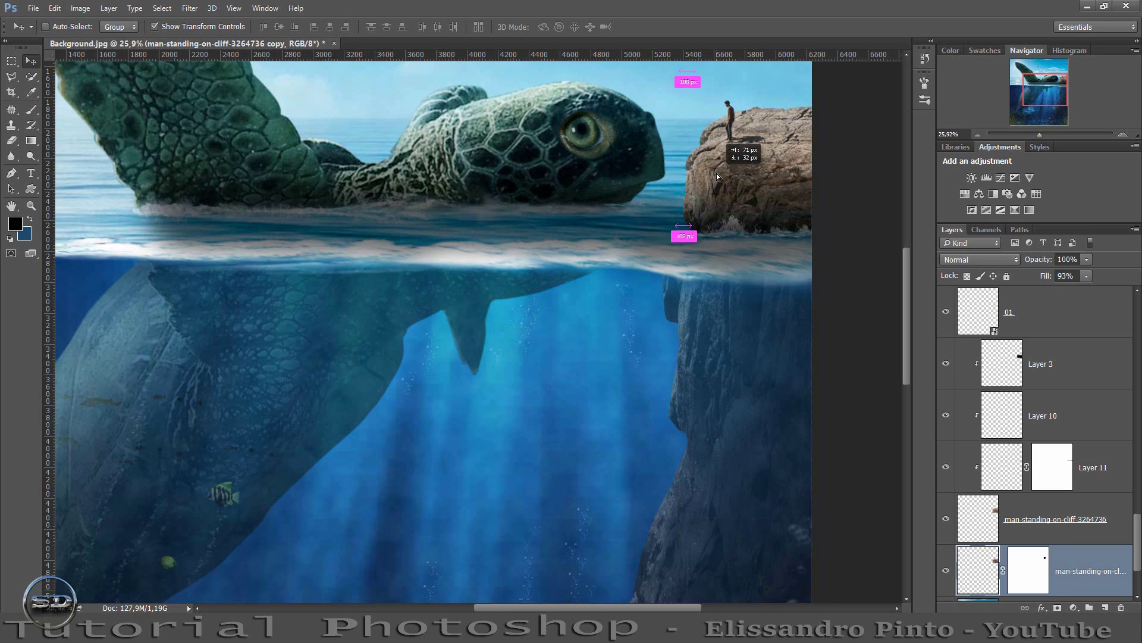
pyautogui.hotkey('ctrl', 't')
pyautogui.moveTo(761, 73); pyautogui.dragTo(758, 101)
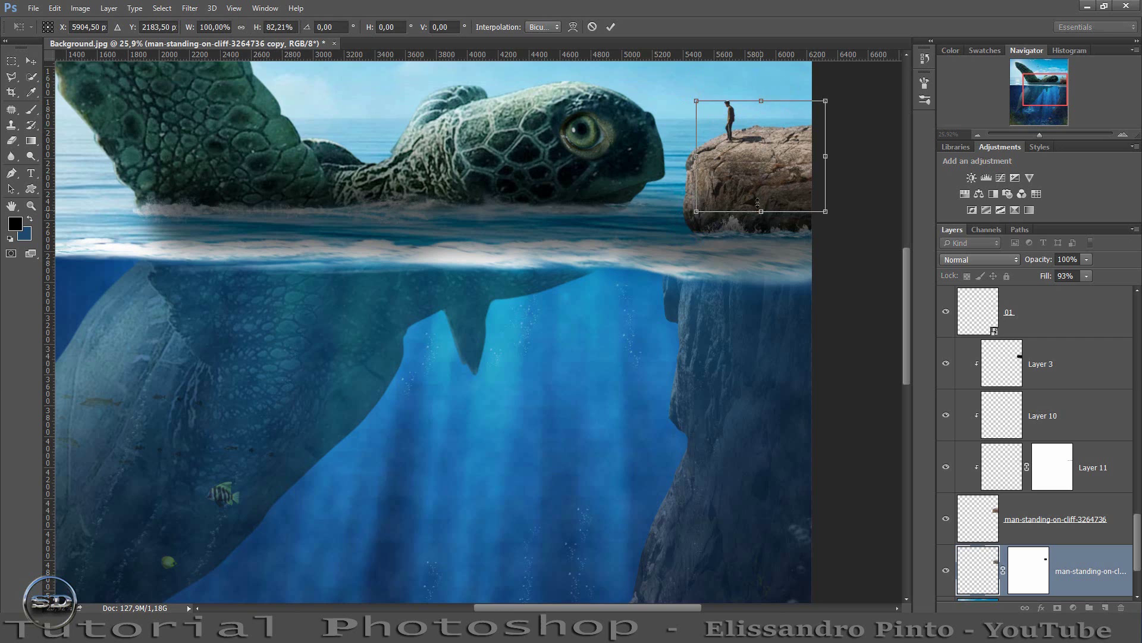
pyautogui.moveTo(757, 203); pyautogui.dragTo(771, 155)
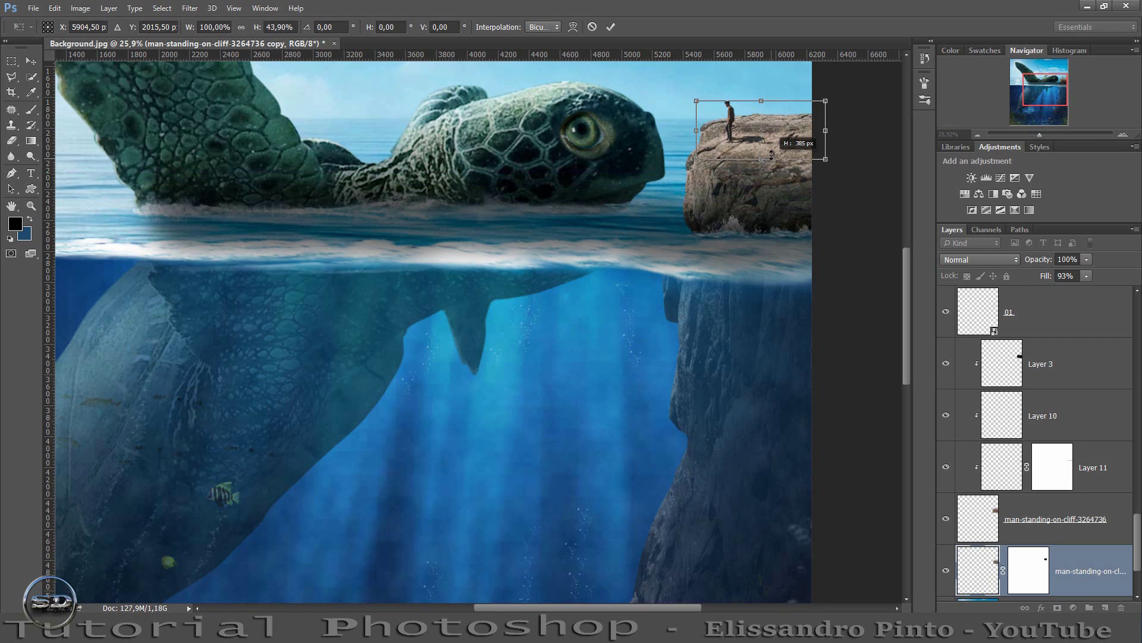
pyautogui.rightClick(730, 138)
pyautogui.click(756, 231)
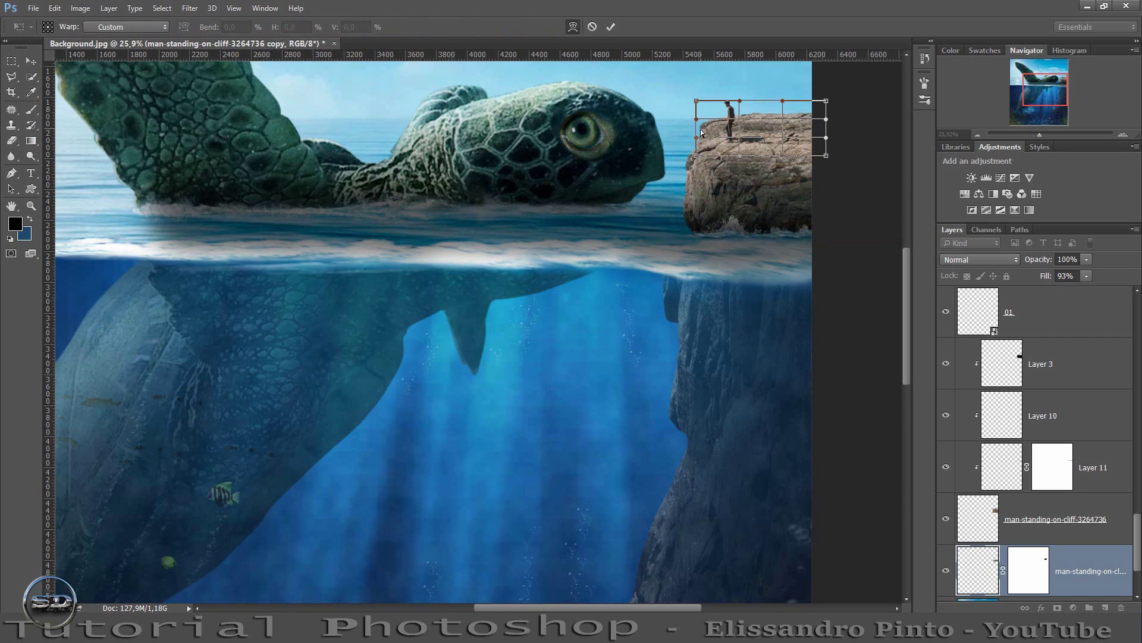
pyautogui.moveTo(700, 132); pyautogui.dragTo(699, 156)
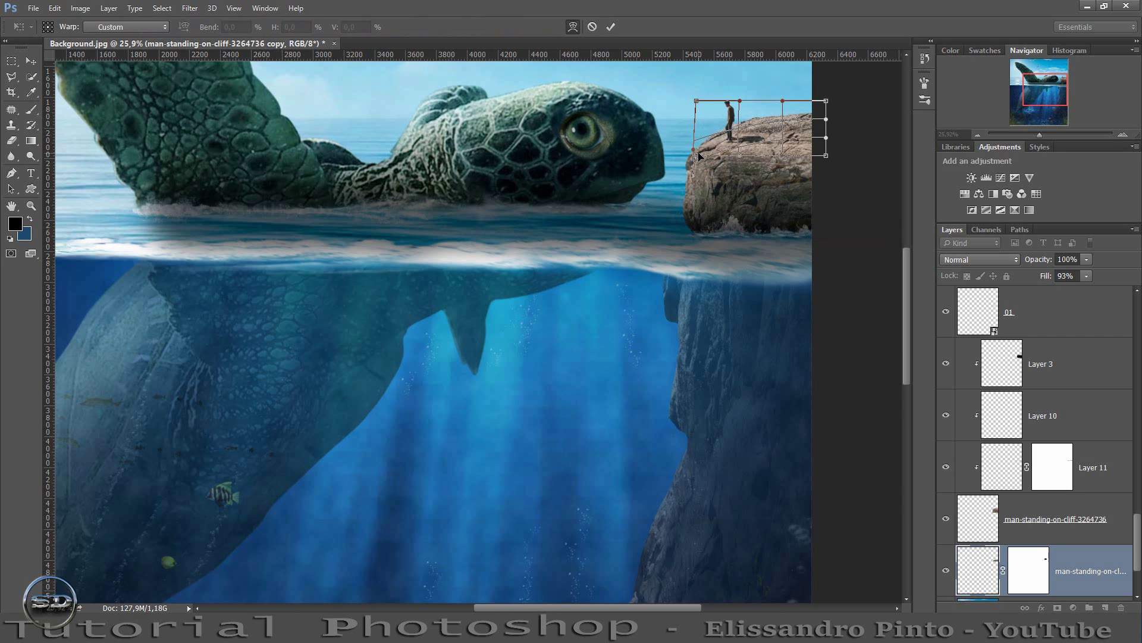
pyautogui.click(611, 27)
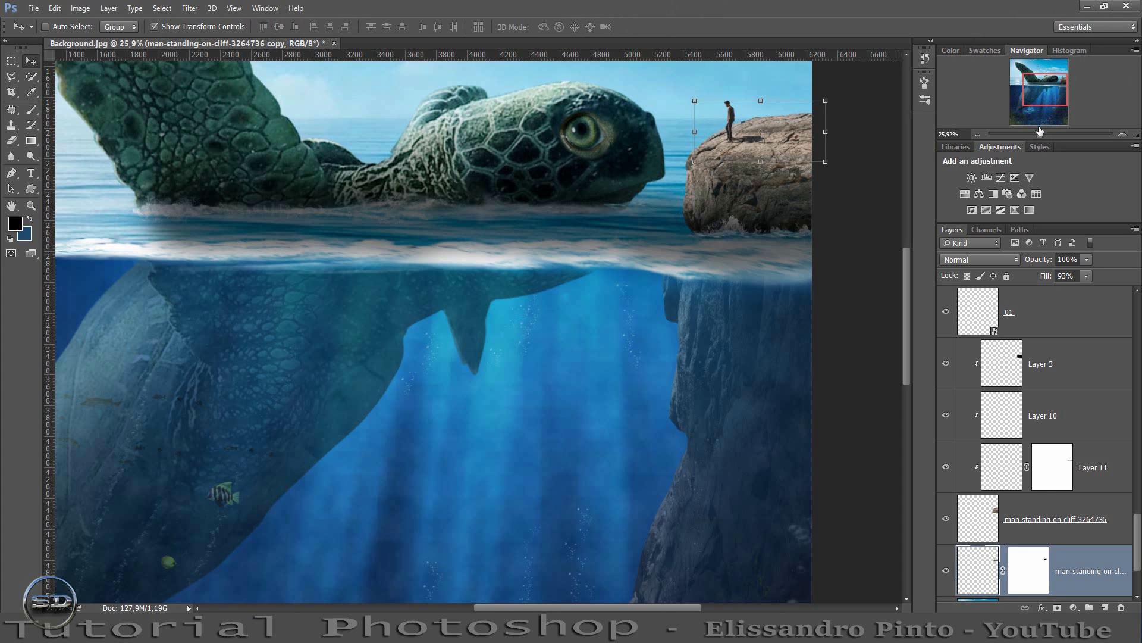
# Zoom in on the turtle head and rock, then zoom out to view the whole image.
pyautogui.moveTo(1042, 134); pyautogui.dragTo(1043, 134)
pyautogui.moveTo(1048, 91); pyautogui.dragTo(1057, 80)
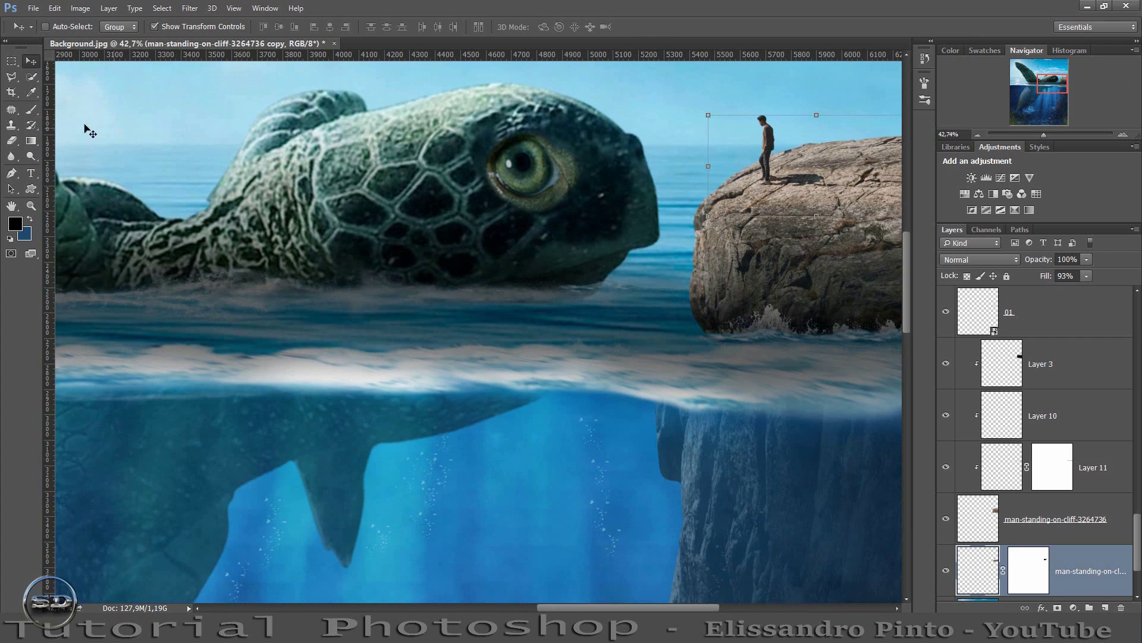
pyautogui.click(31, 110)
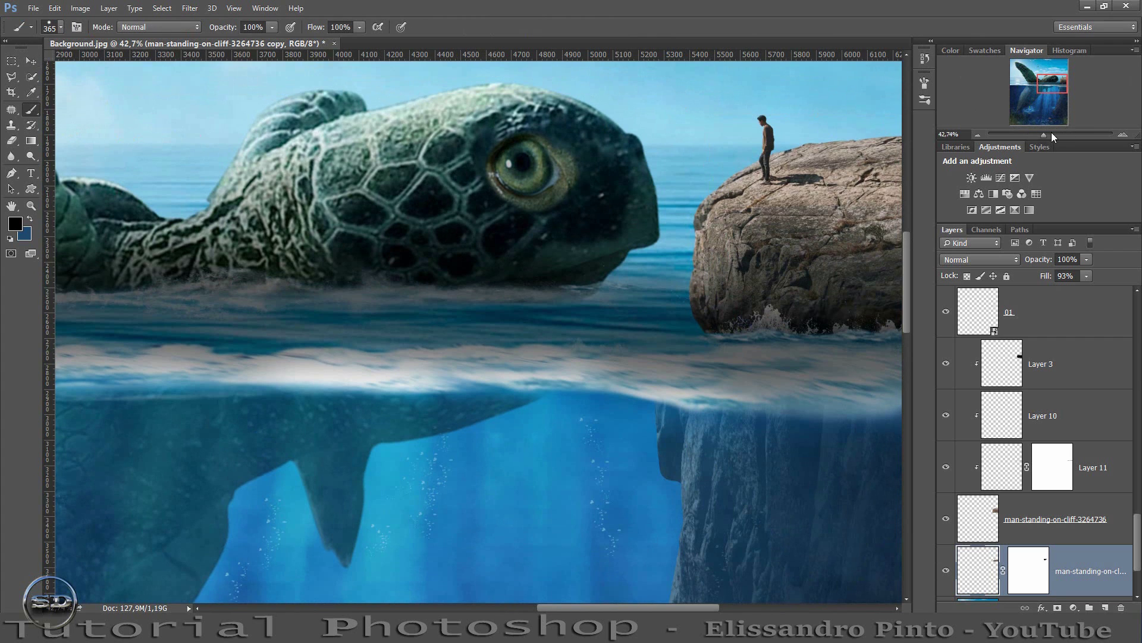
pyautogui.moveTo(1051, 132); pyautogui.dragTo(1034, 131)
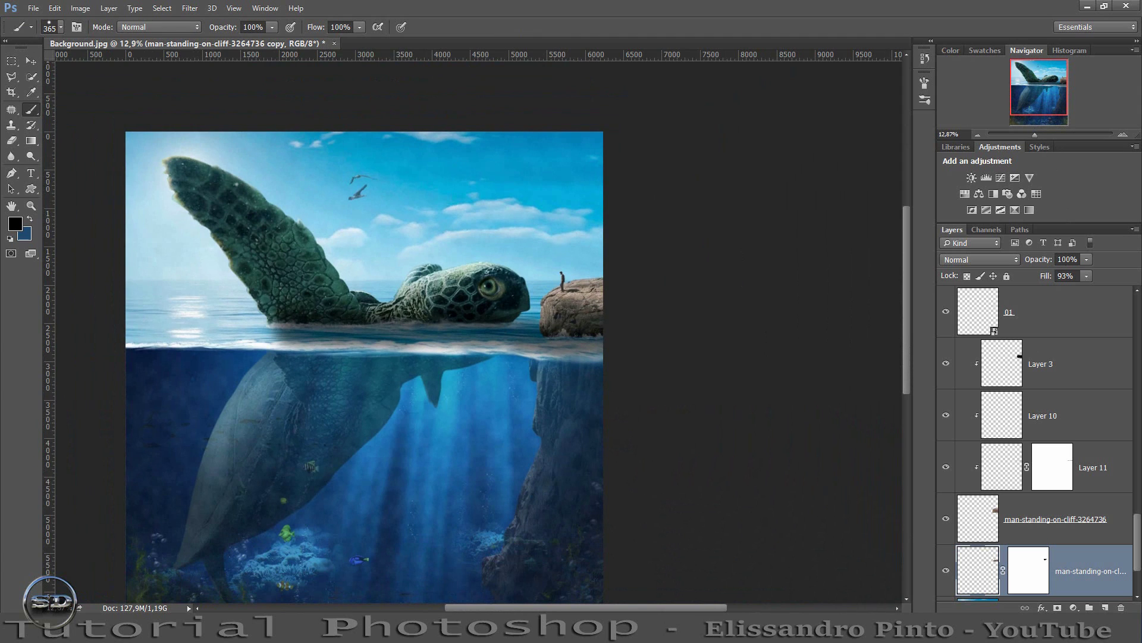
pyautogui.scroll(2, 1139, 472)
pyautogui.scroll(2, 1139, 473)
pyautogui.scroll(2, 1139, 475)
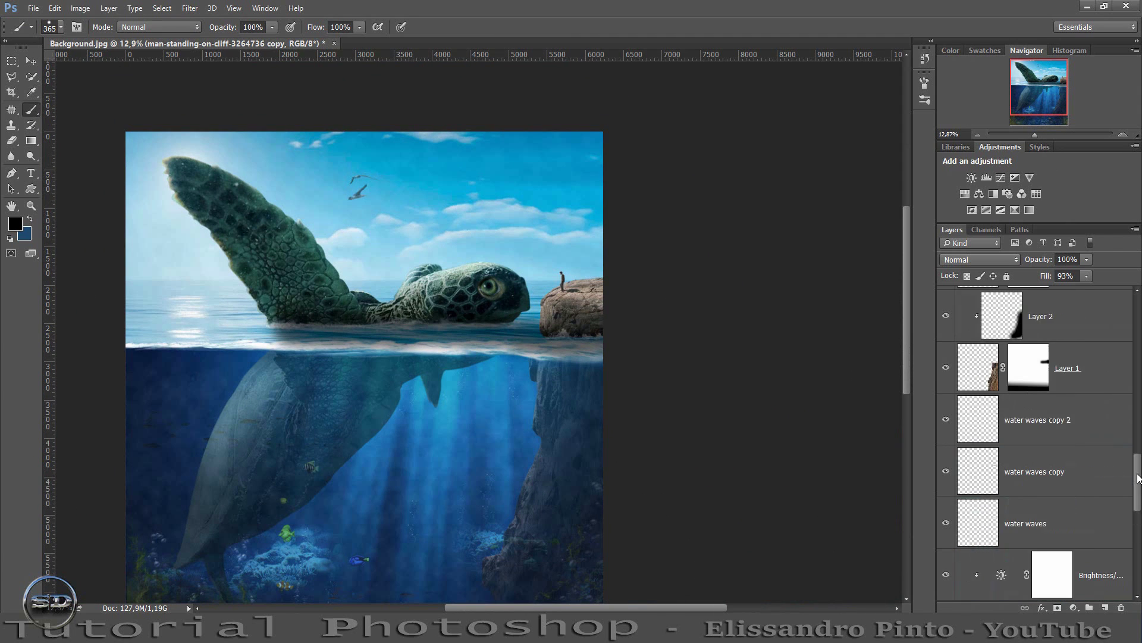
pyautogui.scroll(2, 1138, 478)
pyautogui.scroll(5, 1139, 477)
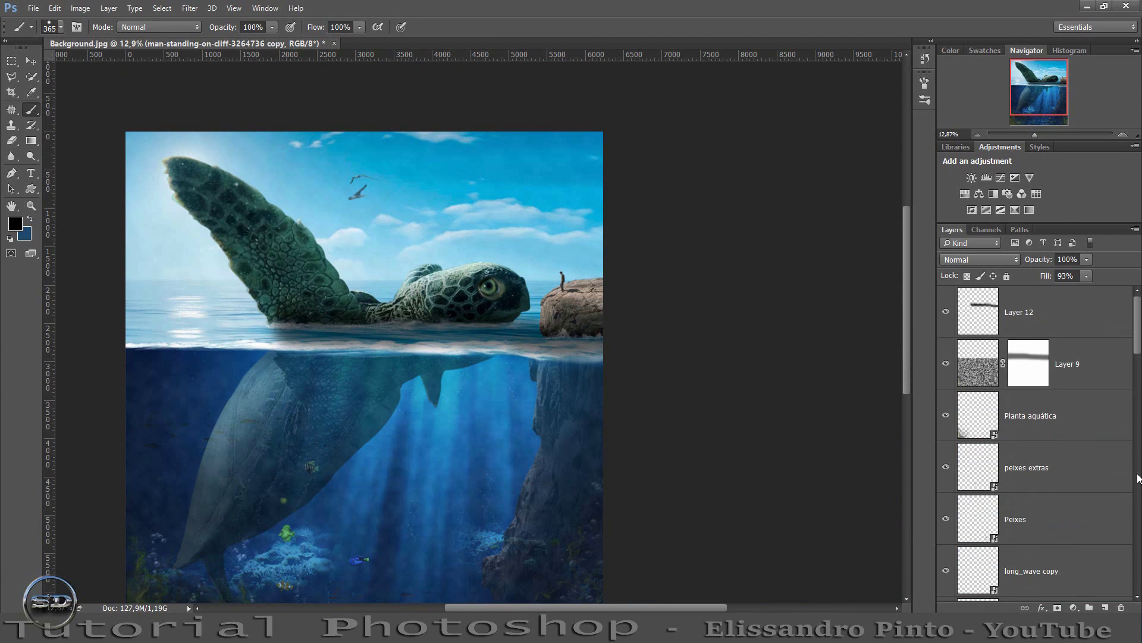
pyautogui.click(946, 311)
pyautogui.moveTo(1046, 262)
pyautogui.mouseDown()
pyautogui.moveTo(1028, 262)
pyautogui.moveTo(1067, 262)
pyautogui.moveTo(1055, 276)
pyautogui.mouseUp()
pyautogui.click(946, 312)
pyautogui.click(972, 316)
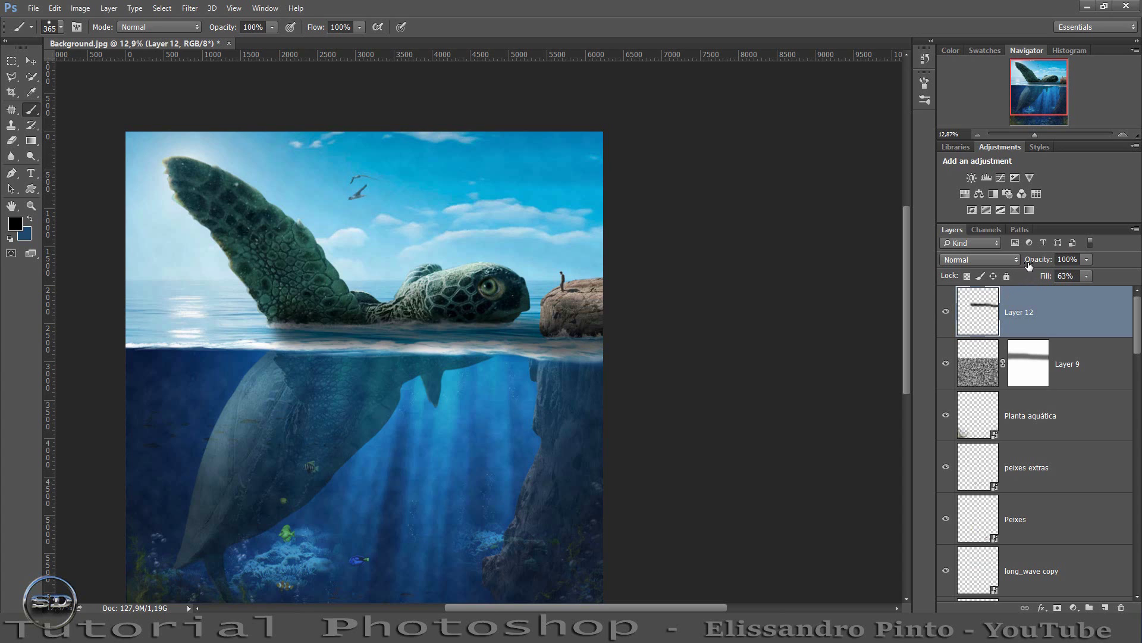
pyautogui.moveTo(1045, 262); pyautogui.dragTo(1028, 261)
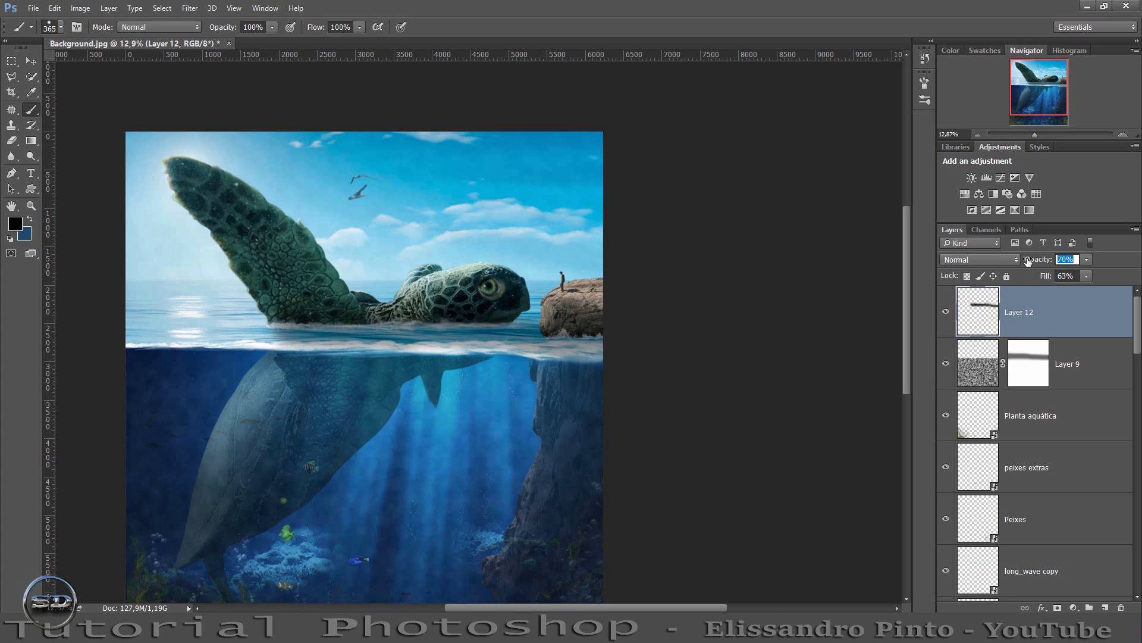
pyautogui.moveTo(1036, 134); pyautogui.dragTo(1046, 134)
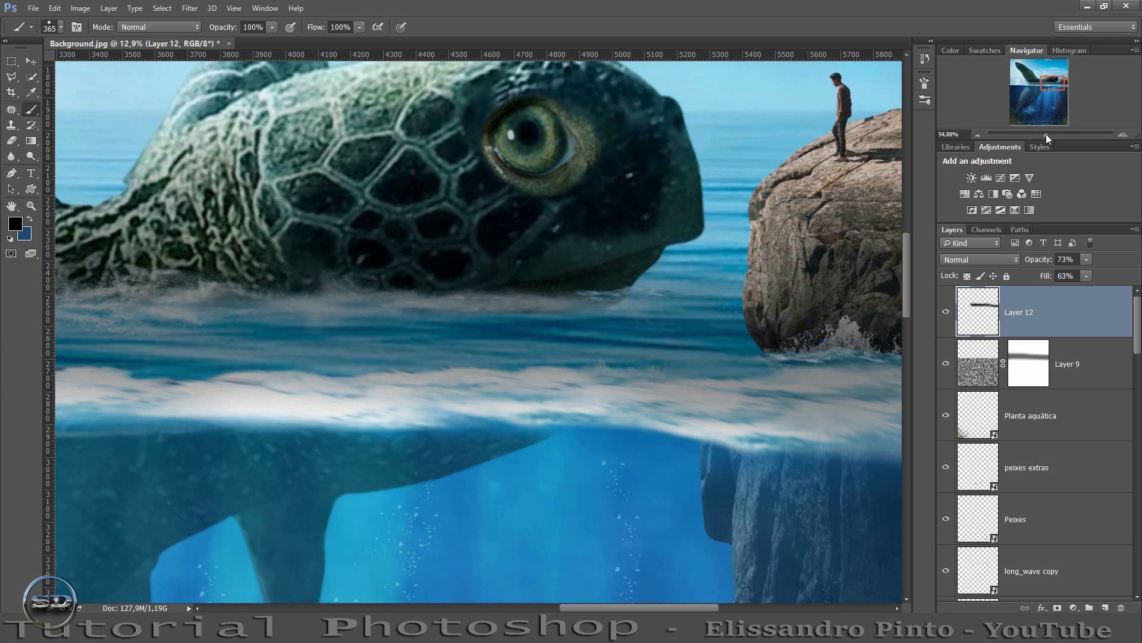
pyautogui.moveTo(1052, 87); pyautogui.dragTo(1024, 84)
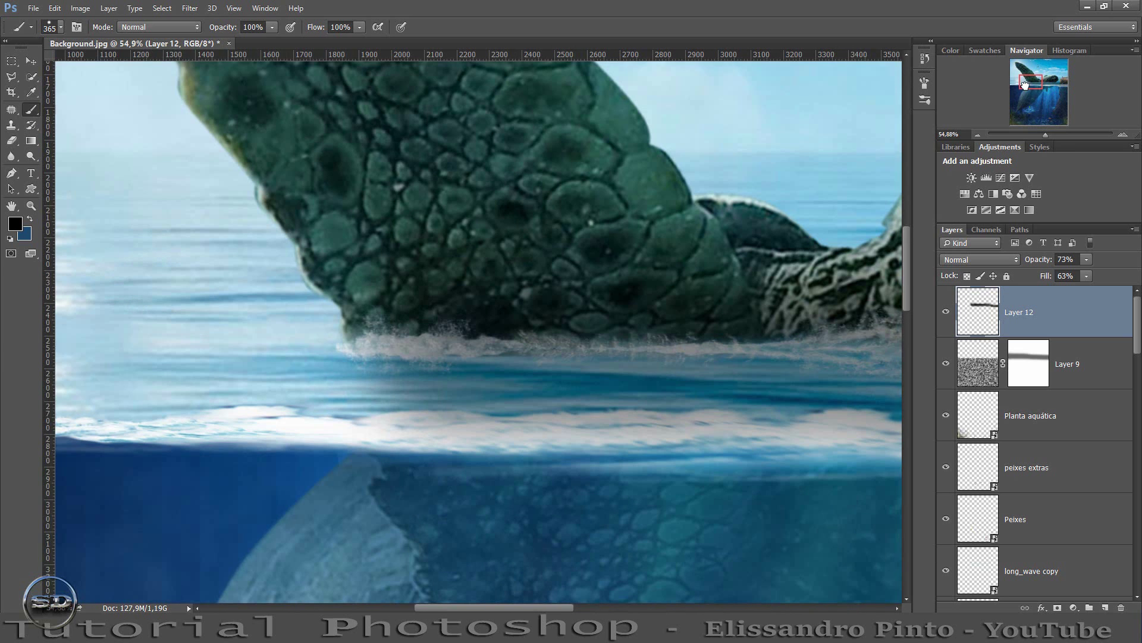
pyautogui.moveTo(1024, 85); pyautogui.dragTo(1025, 86)
pyautogui.moveTo(1046, 134); pyautogui.dragTo(1042, 135)
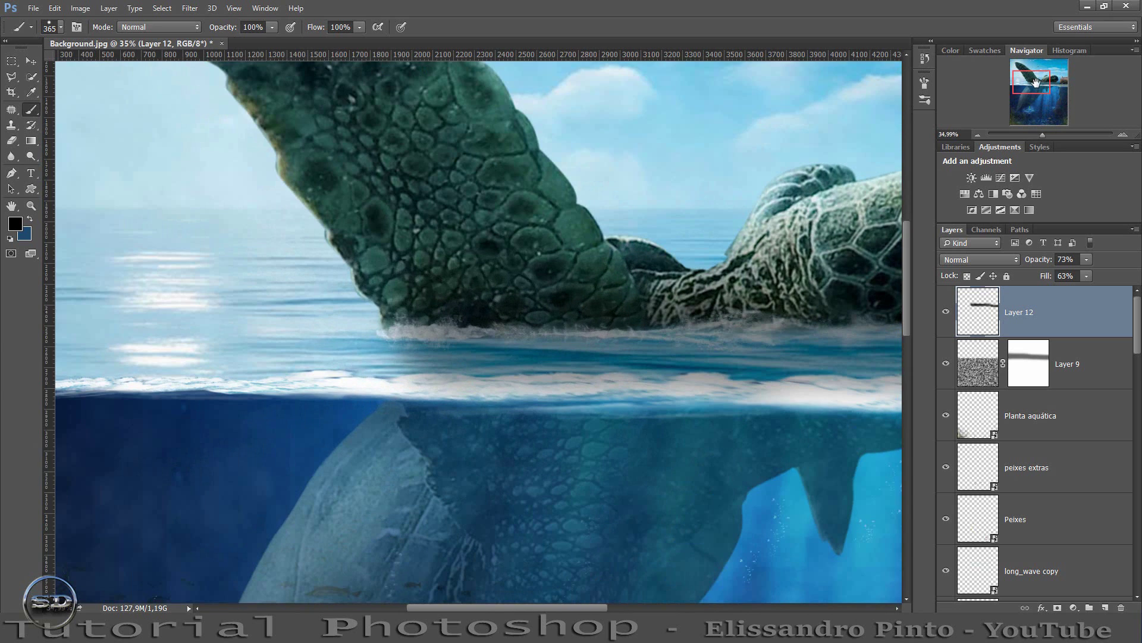
pyautogui.moveTo(1035, 82); pyautogui.dragTo(1026, 94)
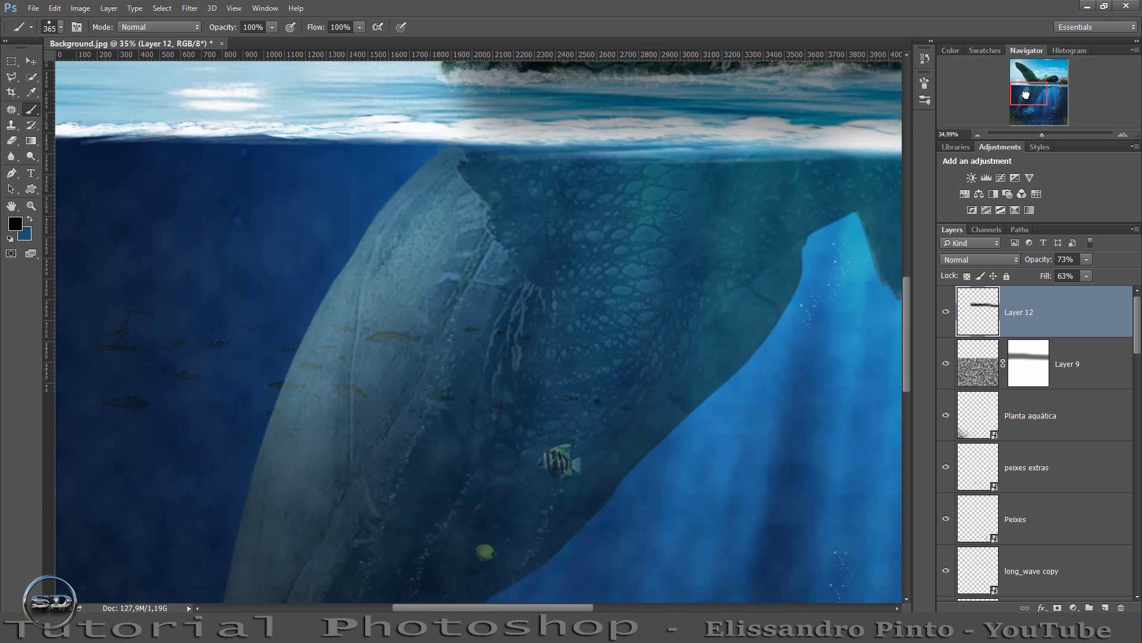
pyautogui.moveTo(1025, 94)
pyautogui.mouseDown()
pyautogui.moveTo(1058, 117)
pyautogui.moveTo(1029, 133)
pyautogui.mouseUp()
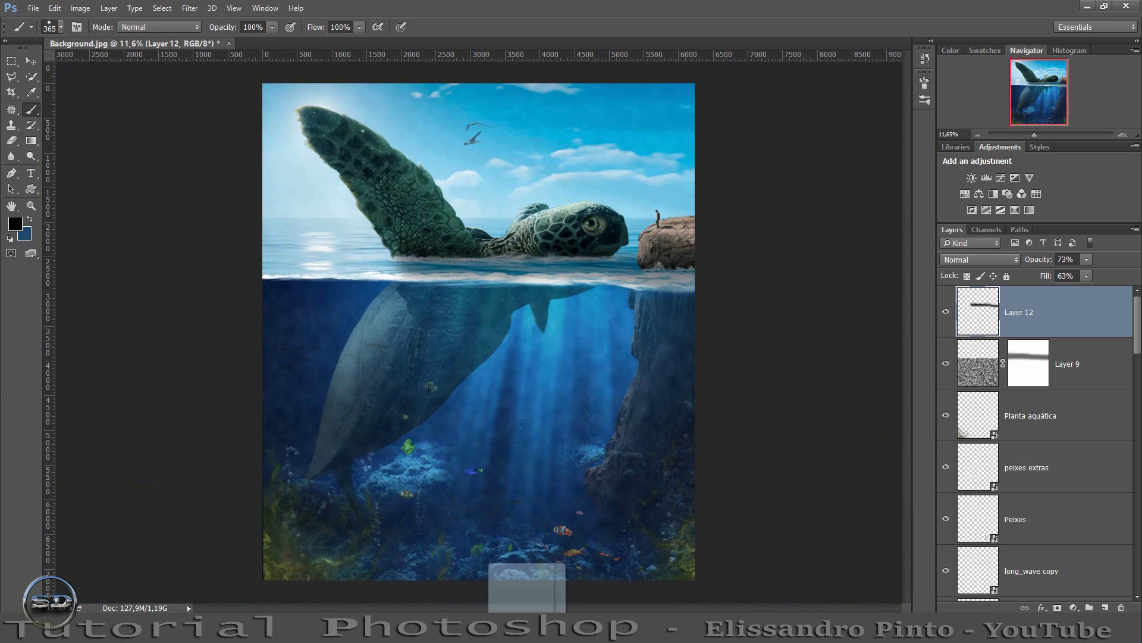
# Place the Bolhas bubbles image and mask out the bubble splash at the waterline.
pyautogui.moveTo(512, 580); pyautogui.dragTo(512, 579)
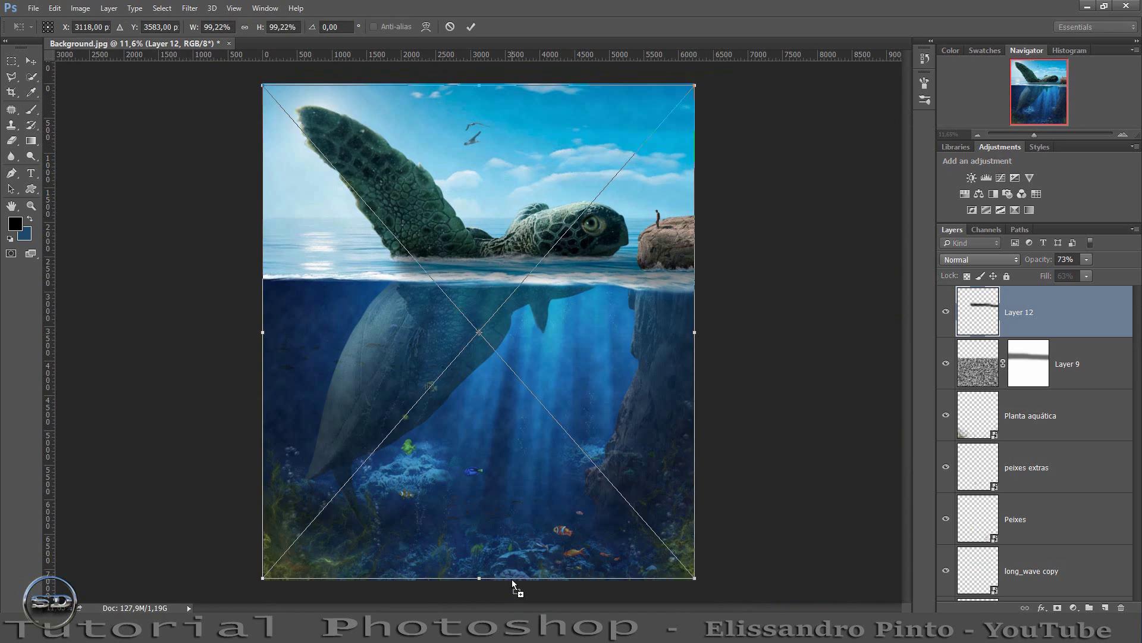
pyautogui.click(472, 27)
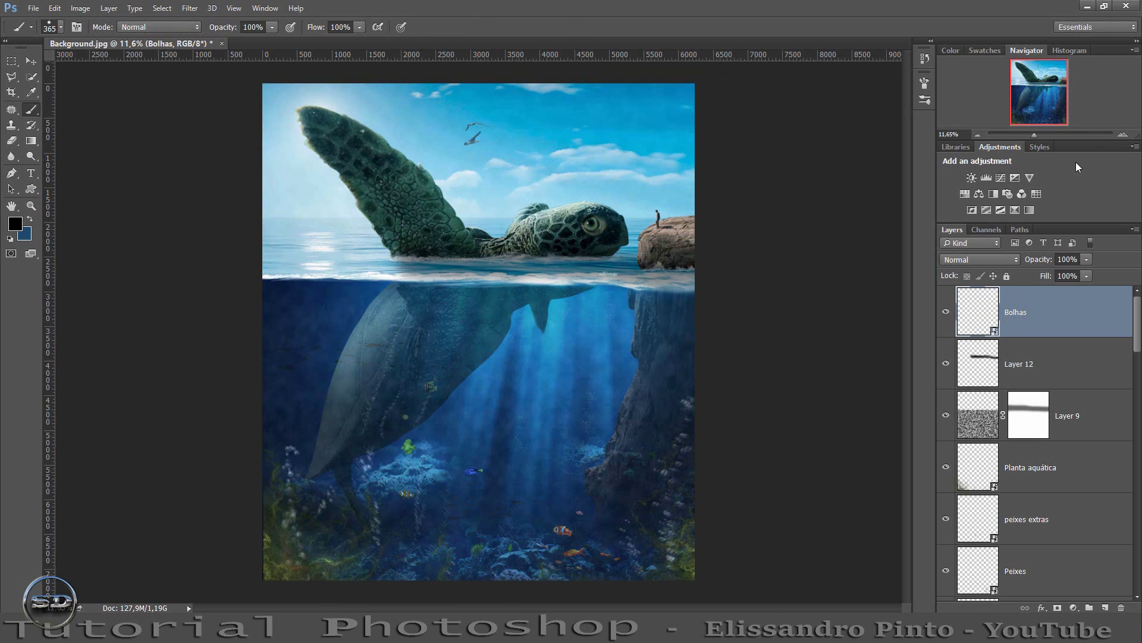
pyautogui.moveTo(1034, 136); pyautogui.dragTo(1041, 135)
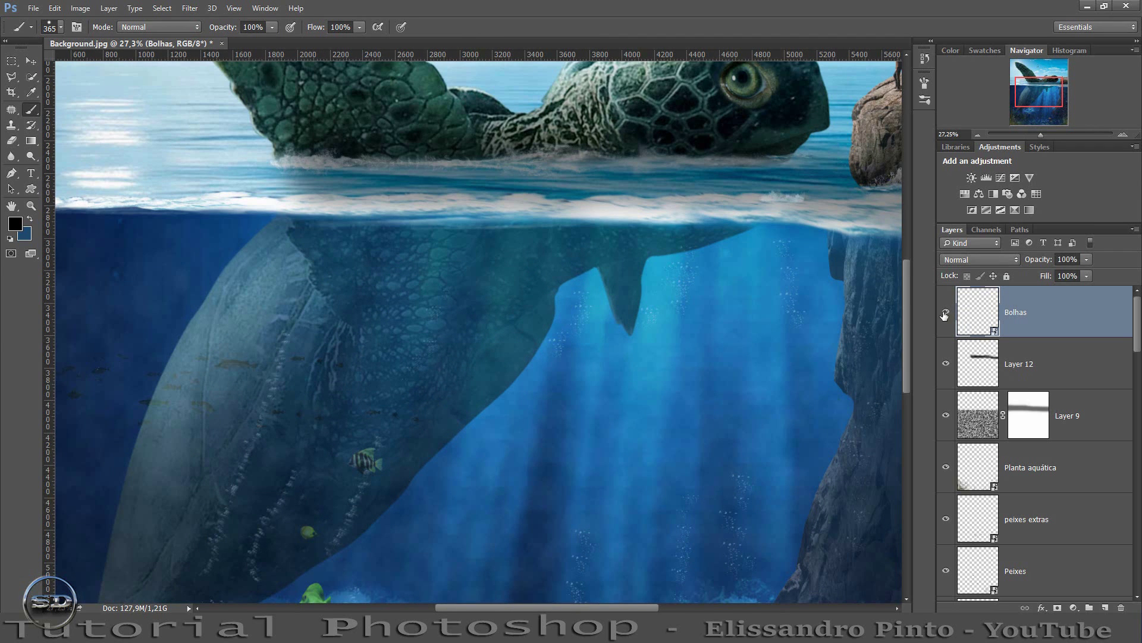
pyautogui.click(1057, 607)
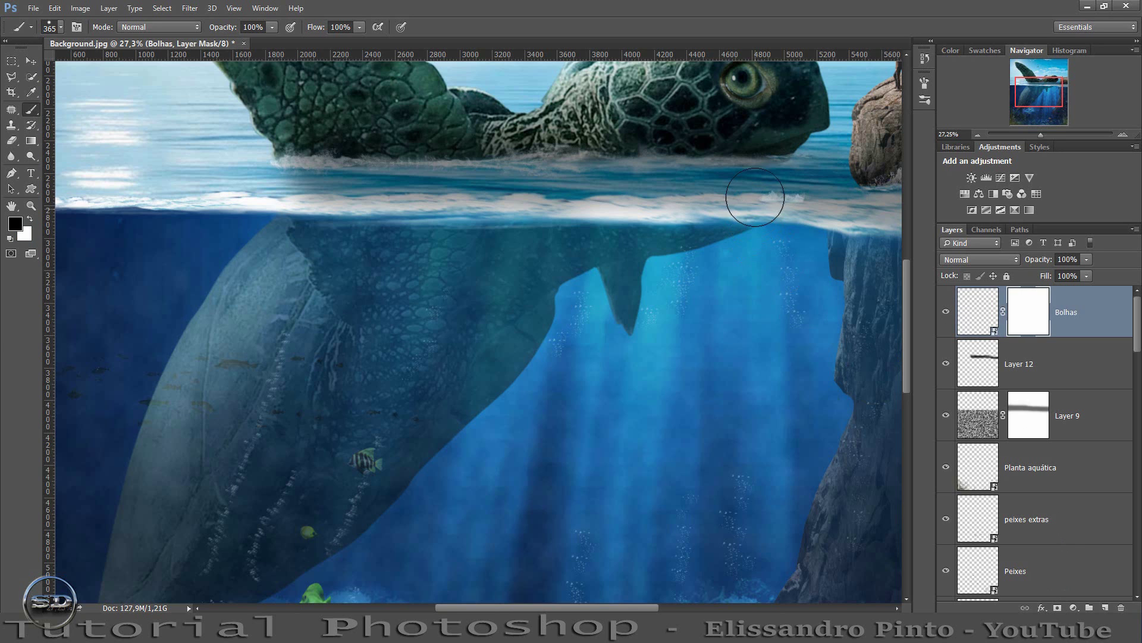
pyautogui.moveTo(751, 196); pyautogui.dragTo(800, 196)
pyautogui.moveTo(1033, 87); pyautogui.dragTo(1044, 114)
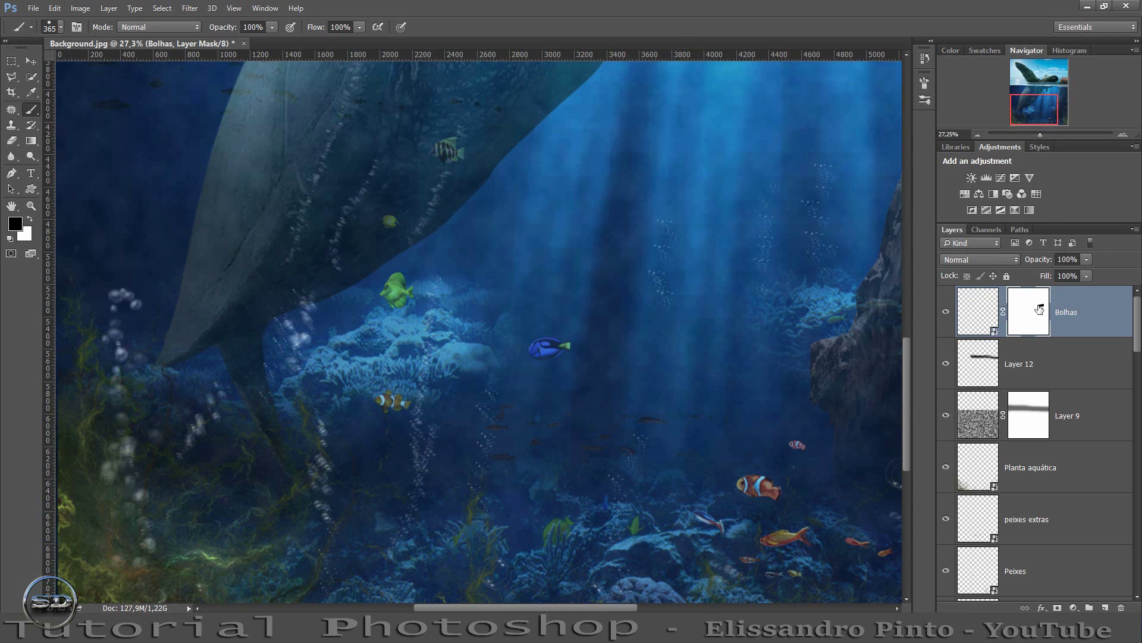
# Nudge the bubbles down slightly, set them to Overlay blending, and adjust the layer fill.
pyautogui.moveTo(1044, 275); pyautogui.dragTo(1030, 277)
pyautogui.click(31, 61)
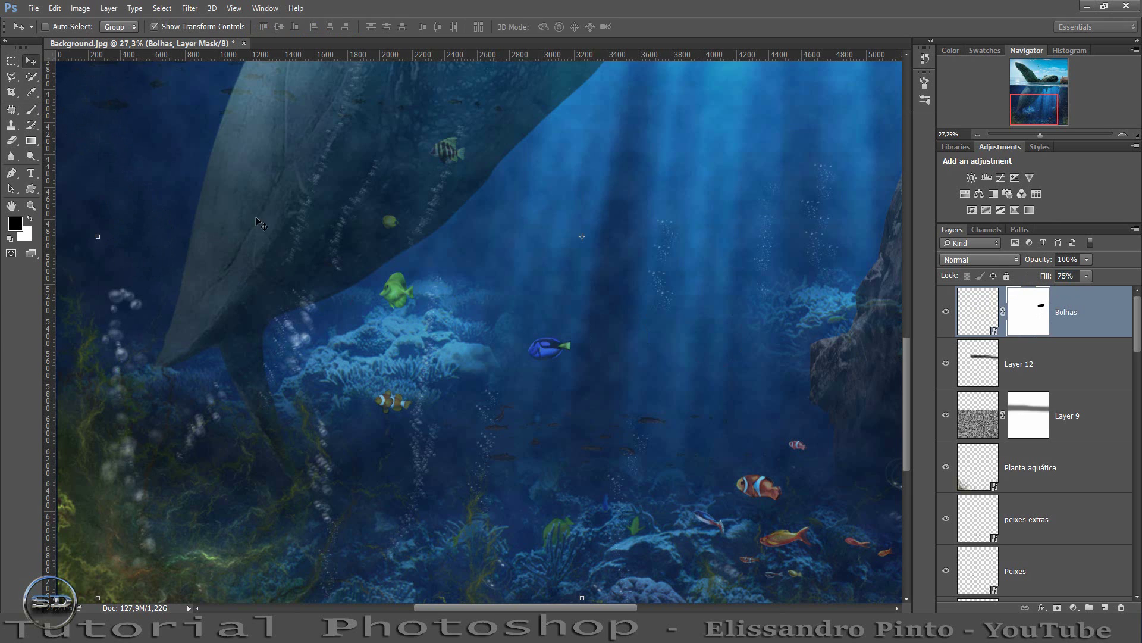
pyautogui.moveTo(306, 287); pyautogui.dragTo(298, 286)
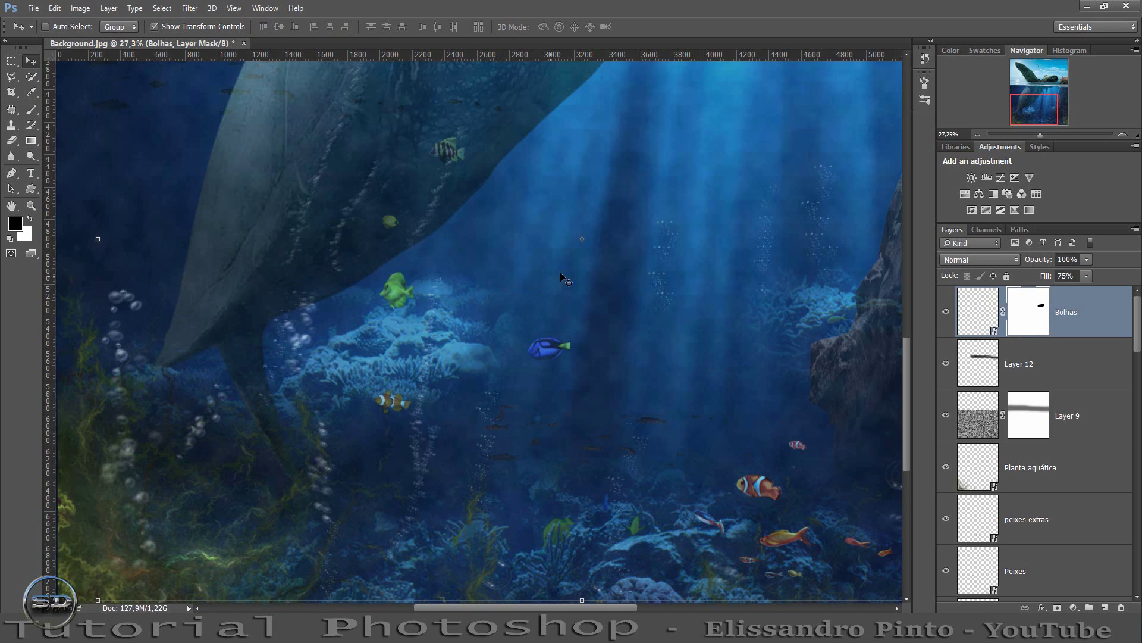
pyautogui.click(982, 256)
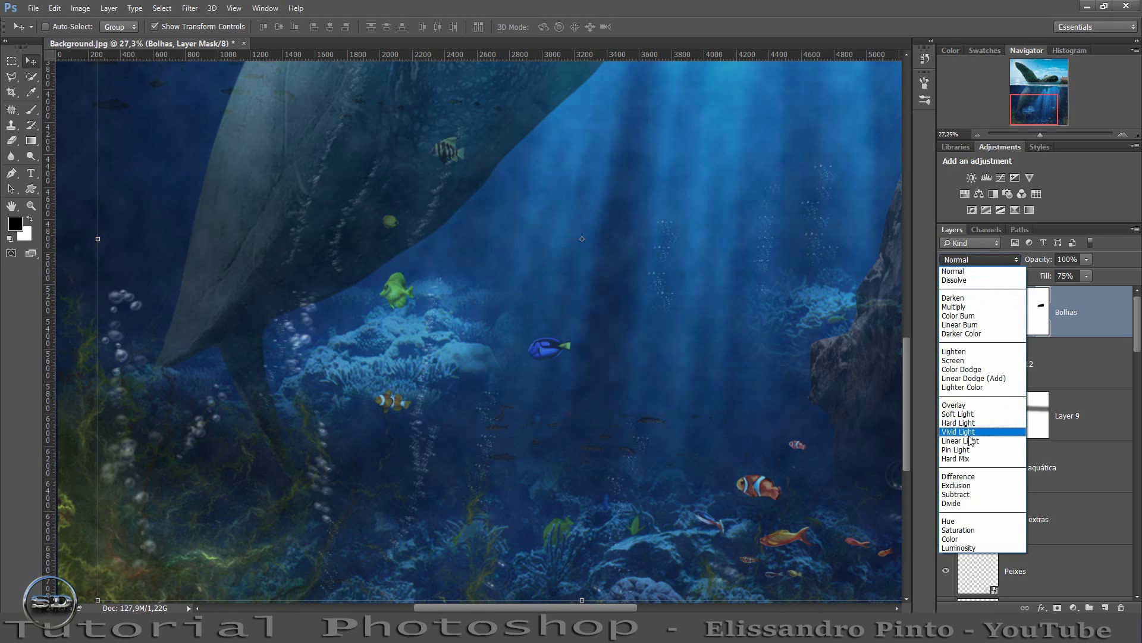
pyautogui.click(953, 407)
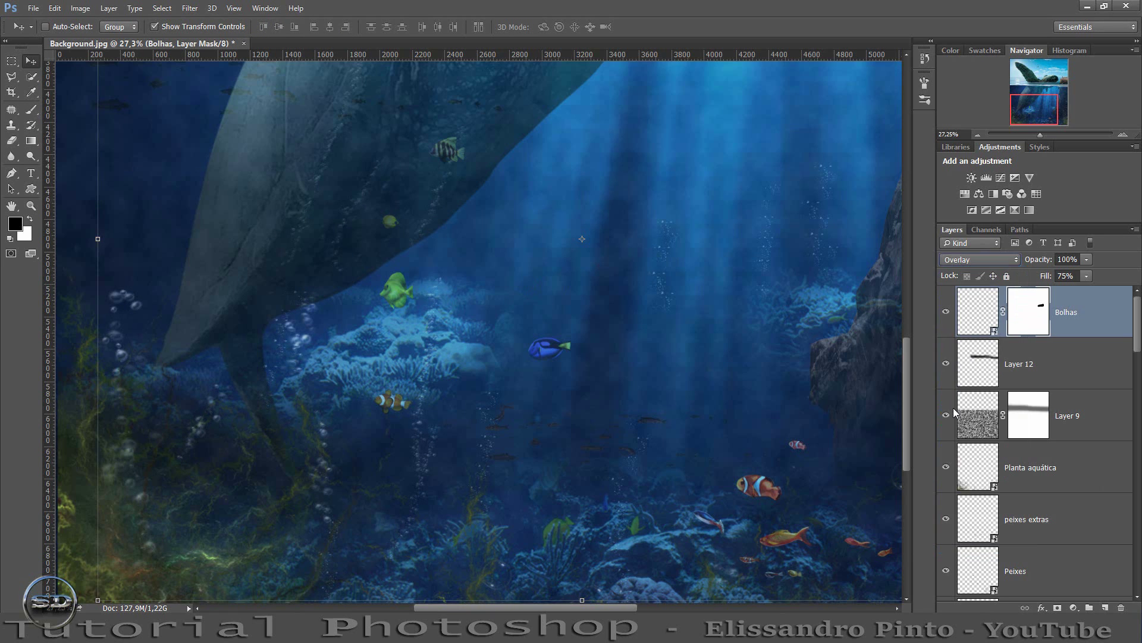
pyautogui.click(945, 312)
pyautogui.moveTo(1041, 277); pyautogui.dragTo(1086, 277)
pyautogui.press('Return')
# Zoom out and toggle the bubbles layer to compare the scene with and without bubbles.
pyautogui.click(1036, 134)
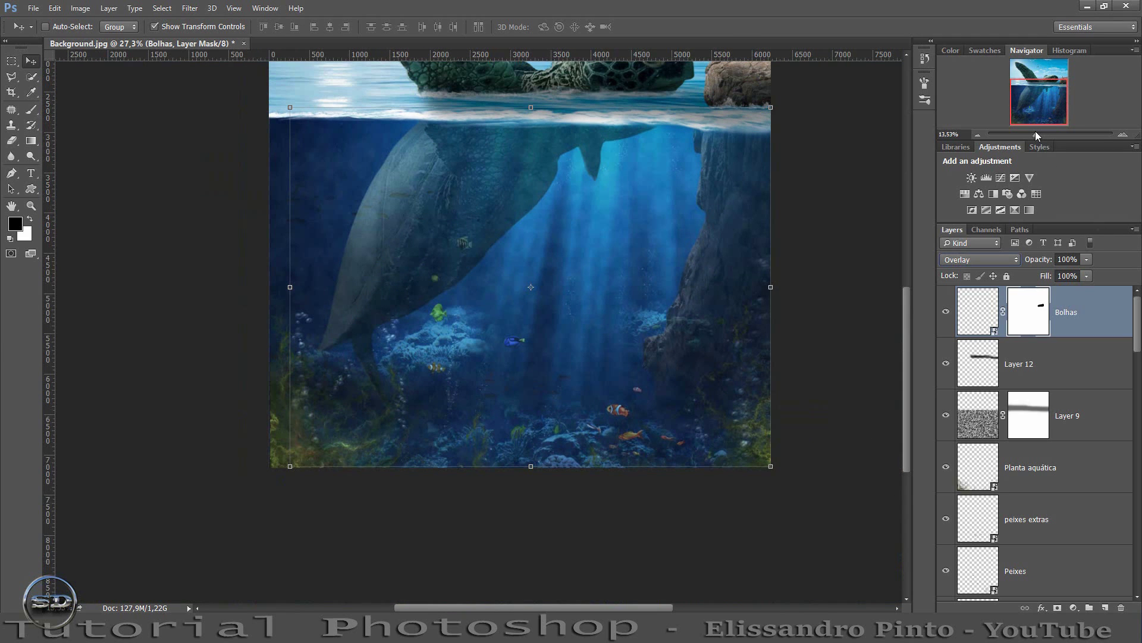
pyautogui.click(31, 110)
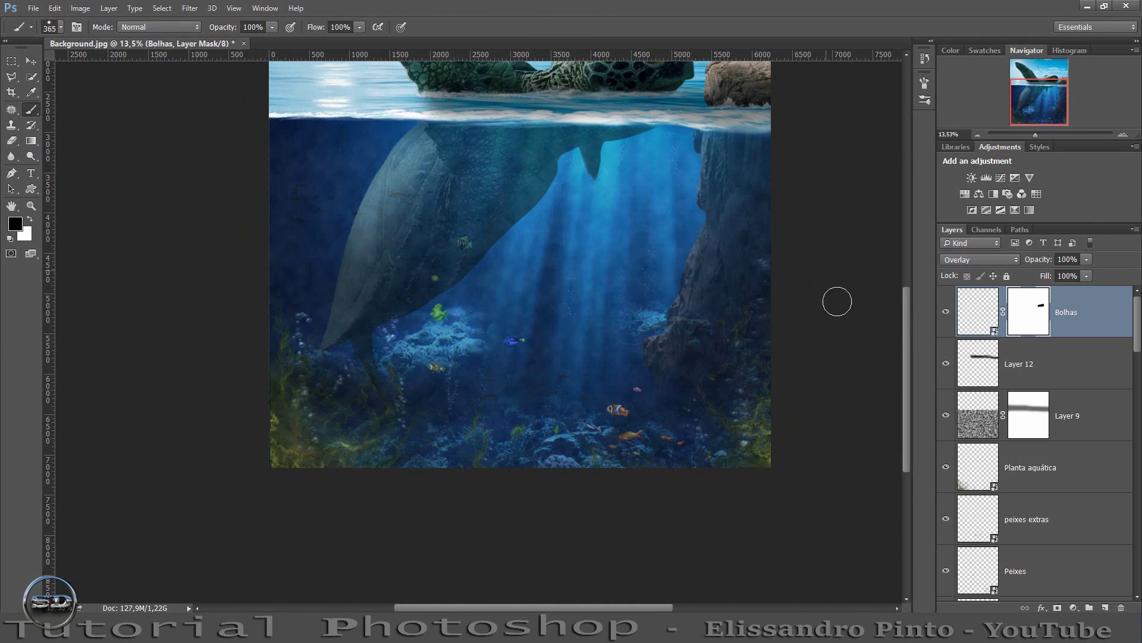
pyautogui.click(946, 313)
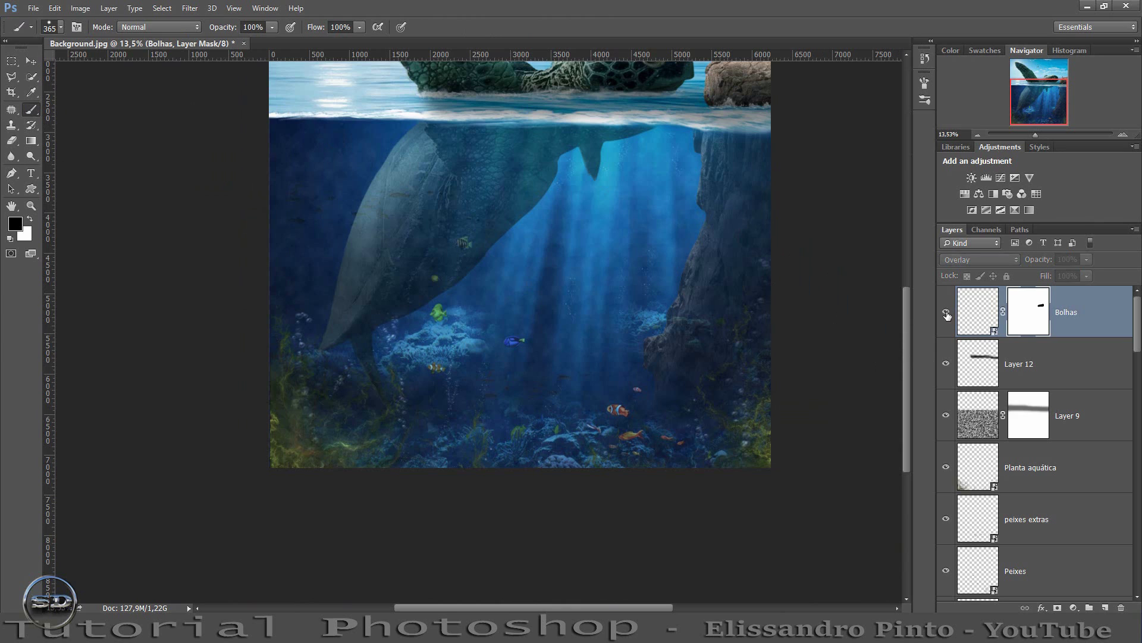
pyautogui.click(946, 313)
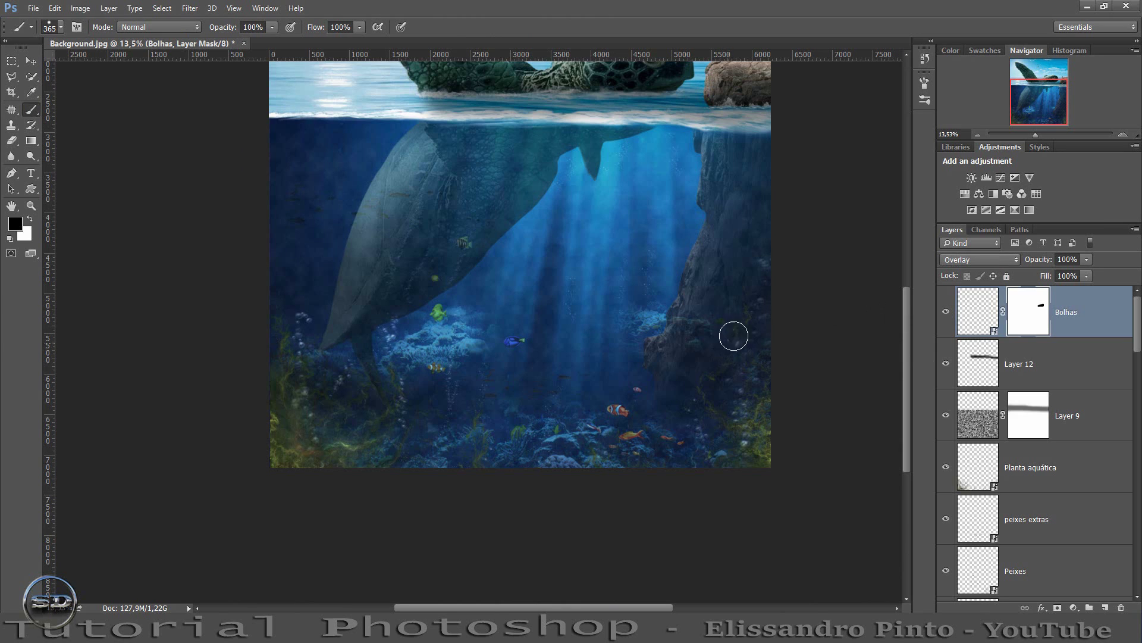
pyautogui.click(946, 313)
pyautogui.scroll(3, 783, 338)
pyautogui.scroll(3, 784, 336)
pyautogui.scroll(3, 786, 333)
pyautogui.scroll(1, 786, 330)
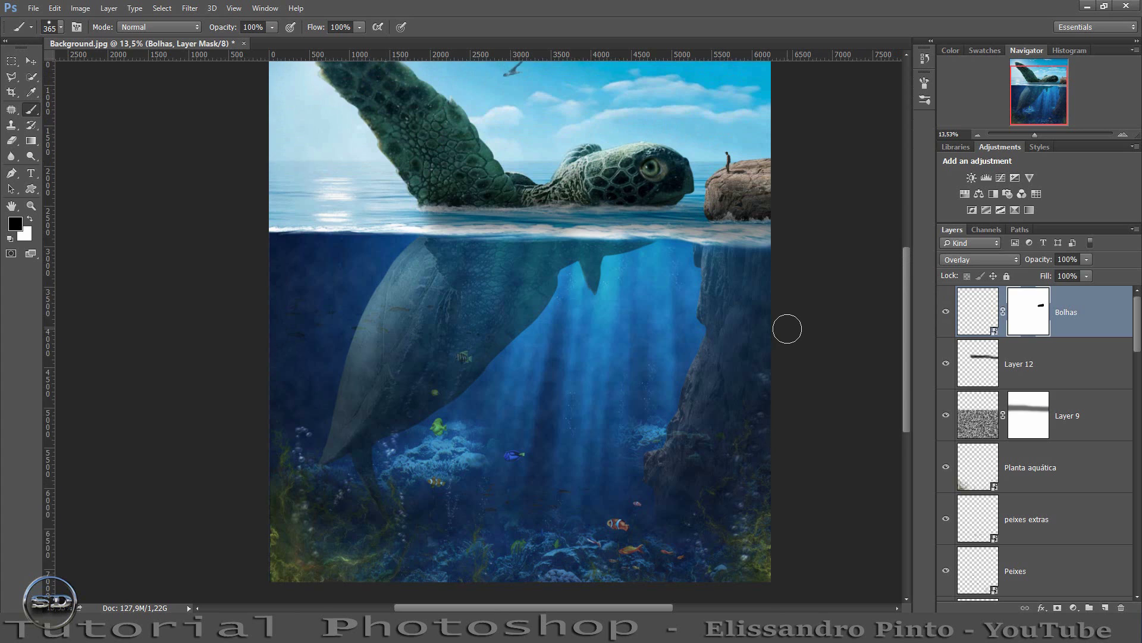
pyautogui.scroll(1, 787, 329)
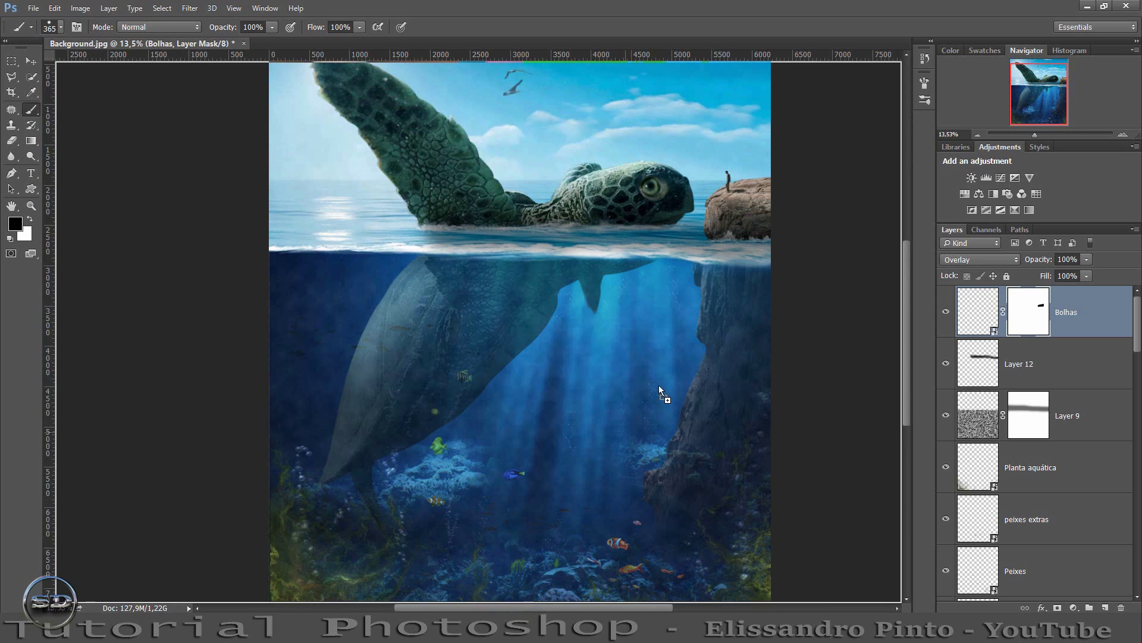
# Place the seabird image in the upper right sky with the layer fill at 74%.
pyautogui.moveTo(777, 180); pyautogui.dragTo(776, 180)
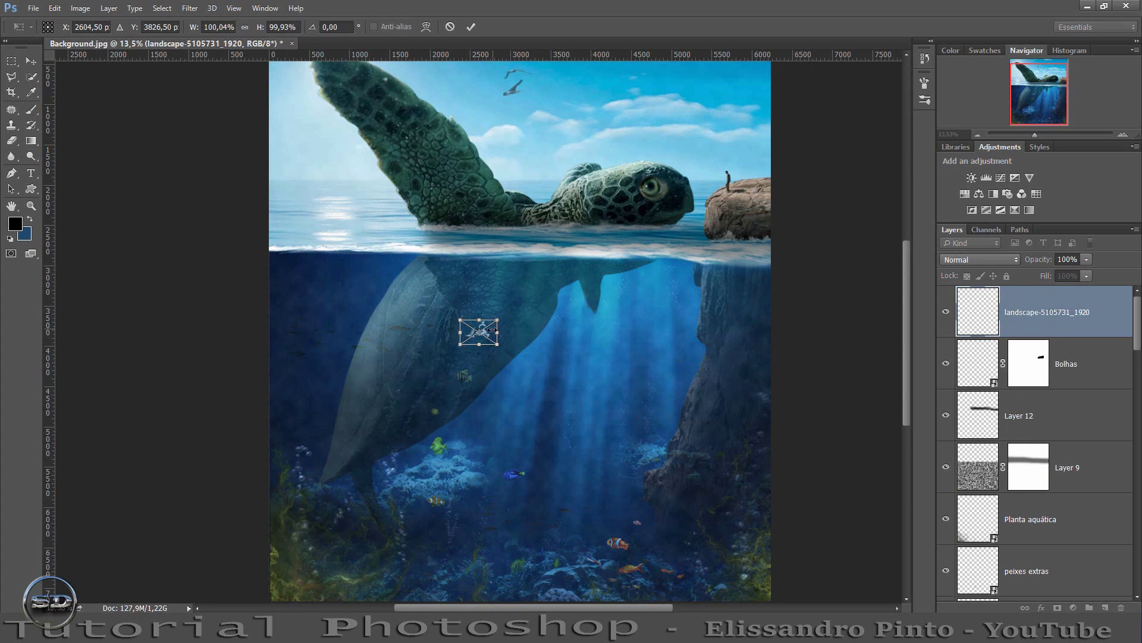
pyautogui.moveTo(486, 335); pyautogui.dragTo(773, 139)
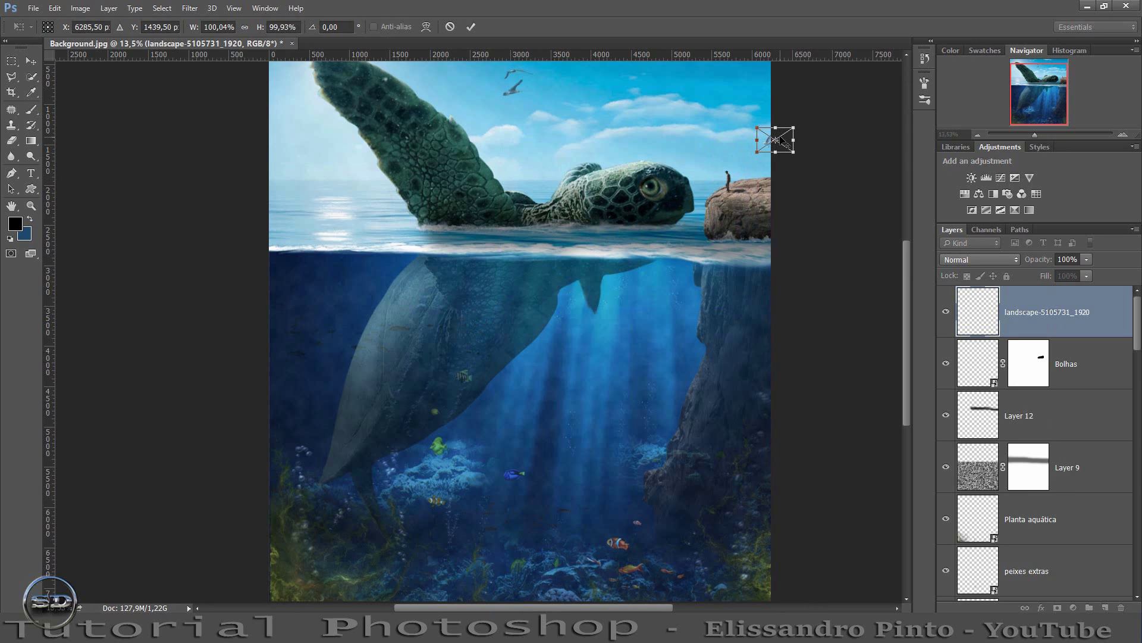
pyautogui.click(471, 26)
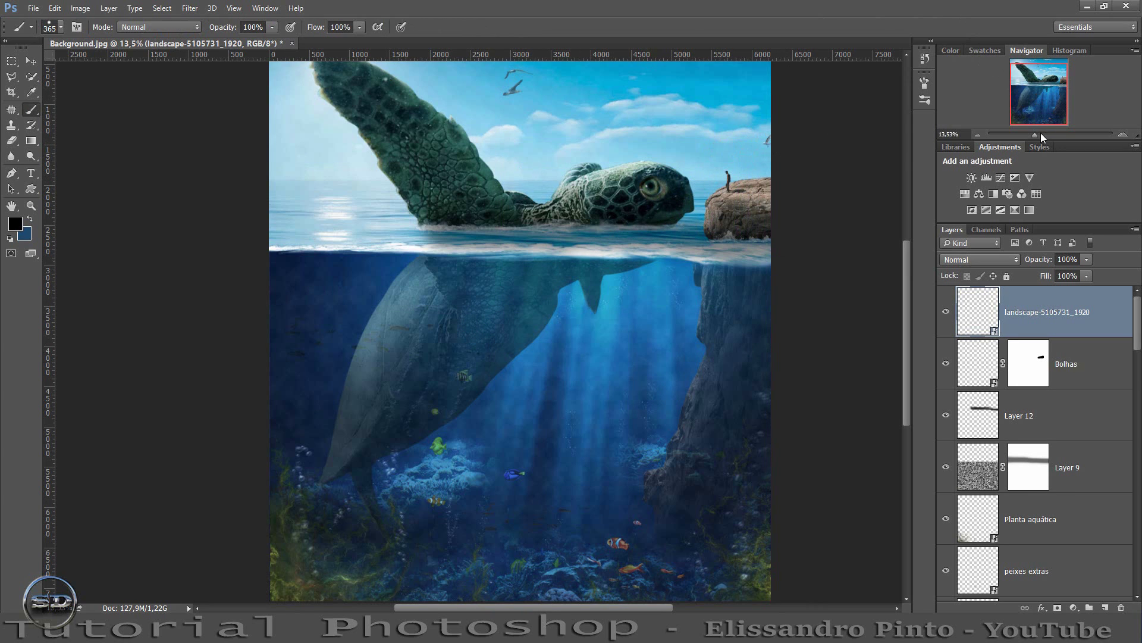
pyautogui.moveTo(1040, 134); pyautogui.dragTo(1084, 76)
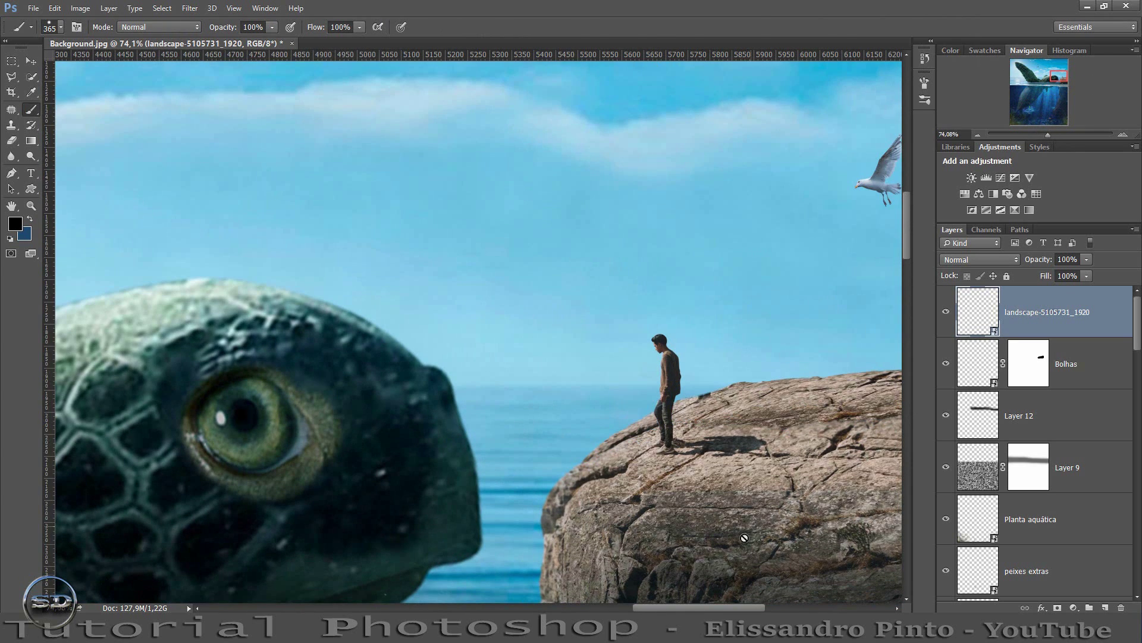
pyautogui.moveTo(719, 607); pyautogui.dragTo(732, 609)
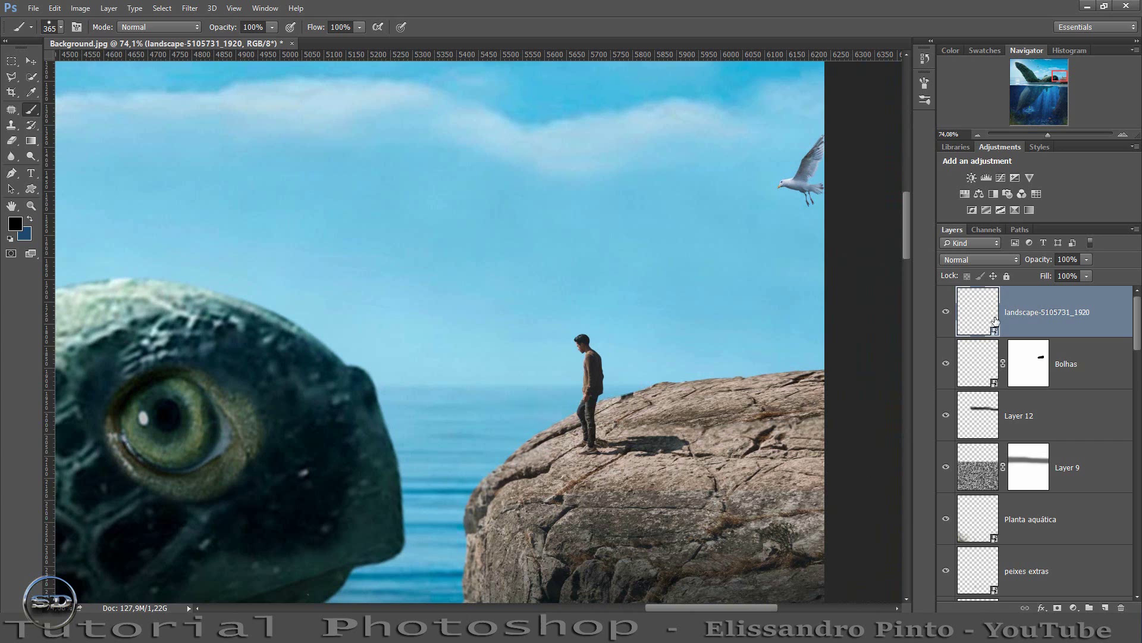
pyautogui.moveTo(1047, 280); pyautogui.dragTo(1037, 278)
pyautogui.press('Return')
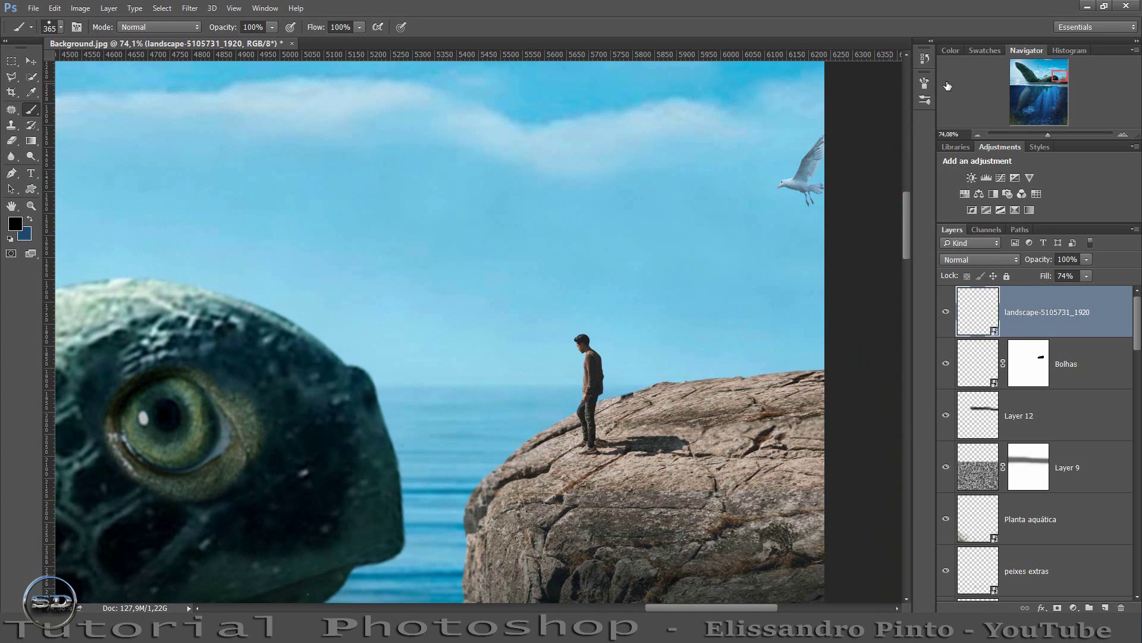
pyautogui.moveTo(1048, 133); pyautogui.dragTo(1037, 130)
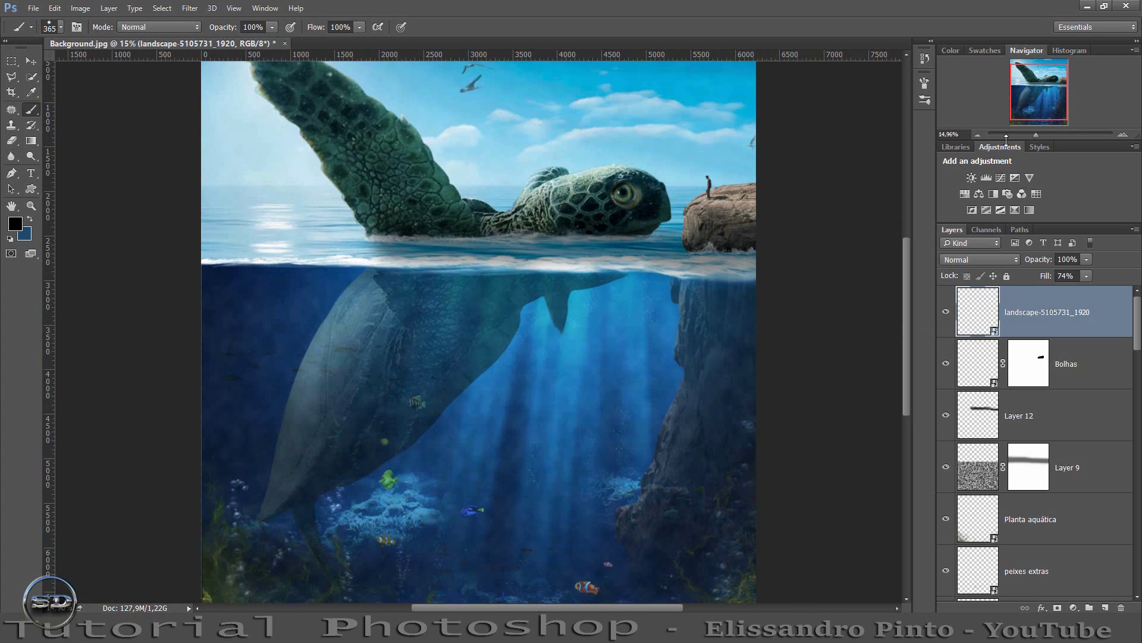
pyautogui.moveTo(1036, 138); pyautogui.dragTo(1031, 134)
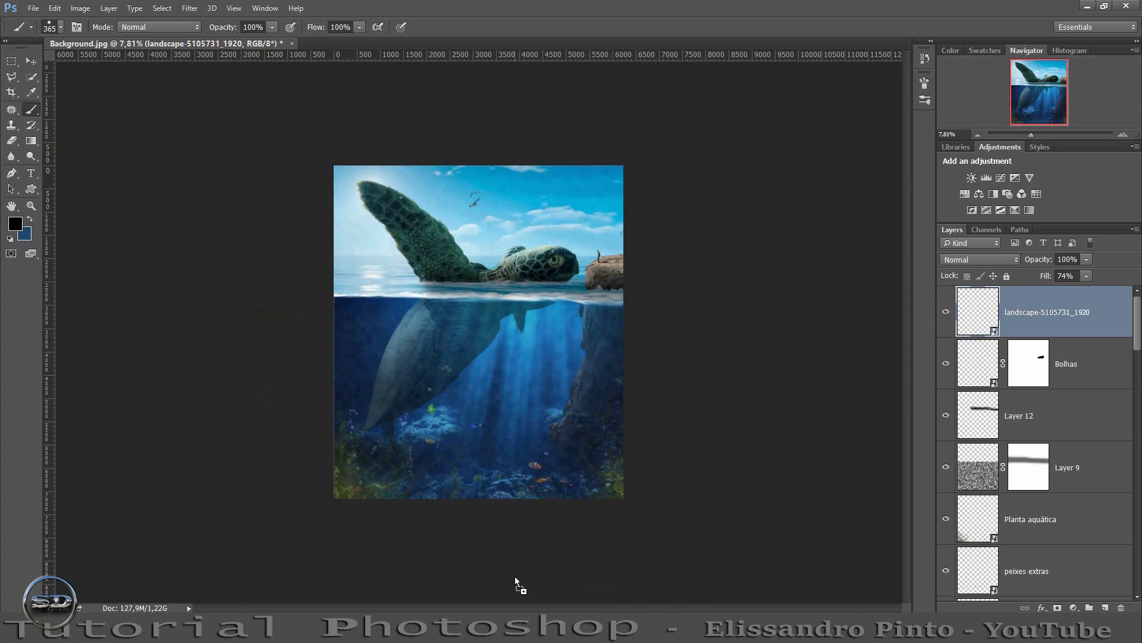
# Add another copy of the Planta aquática seaweed at 53% fill.
pyautogui.hotkey('ctrl', 't')
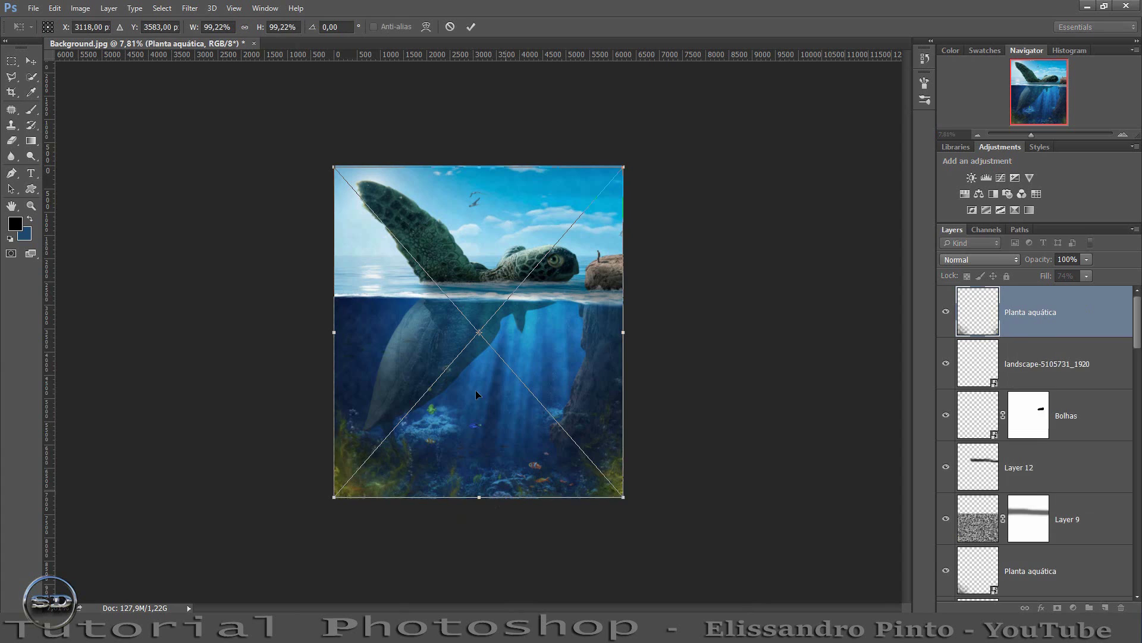
pyautogui.click(469, 27)
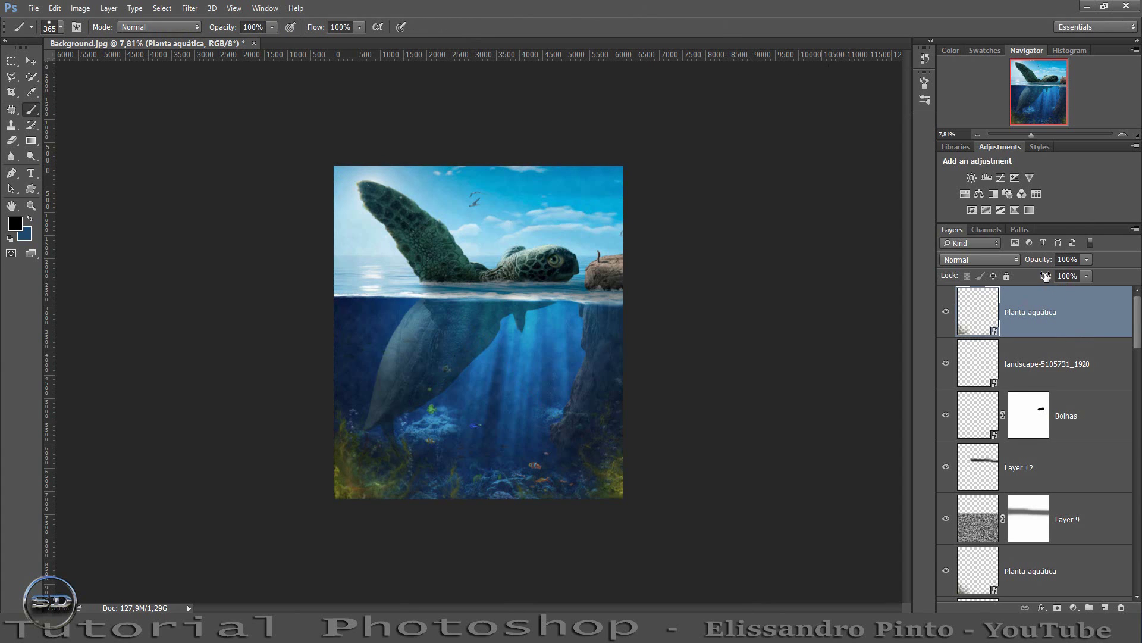
pyautogui.moveTo(1045, 276); pyautogui.dragTo(1017, 276)
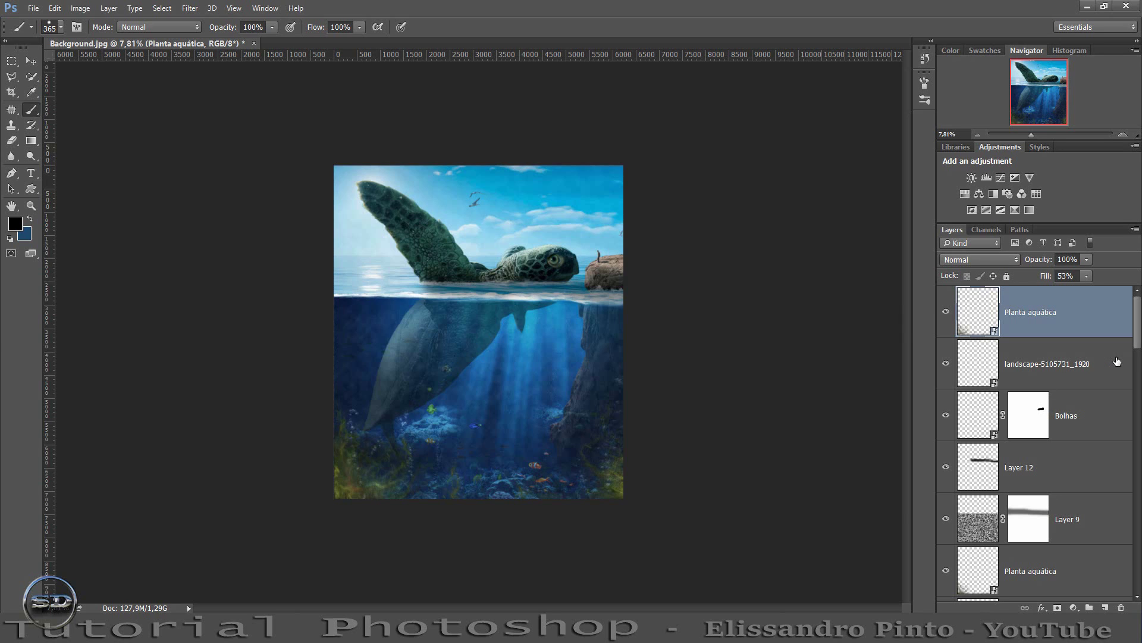
# Stamp all visible layers into a new merged layer on top.
pyautogui.hotkey('ctrl', 'alt', 'shift', 'e')
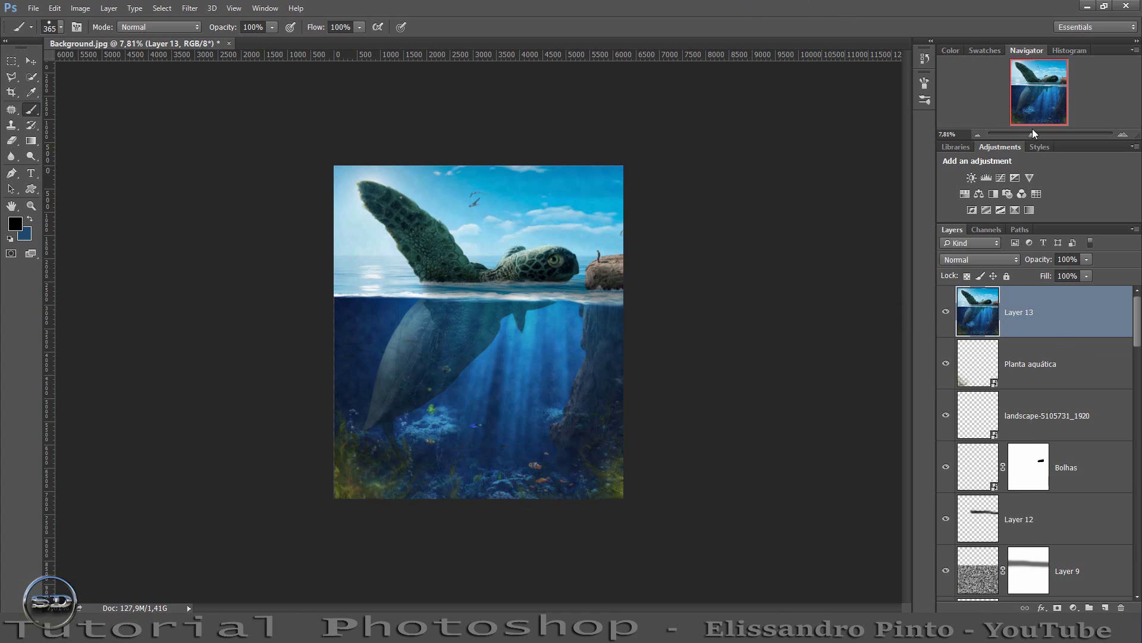
pyautogui.moveTo(1033, 131); pyautogui.dragTo(1037, 132)
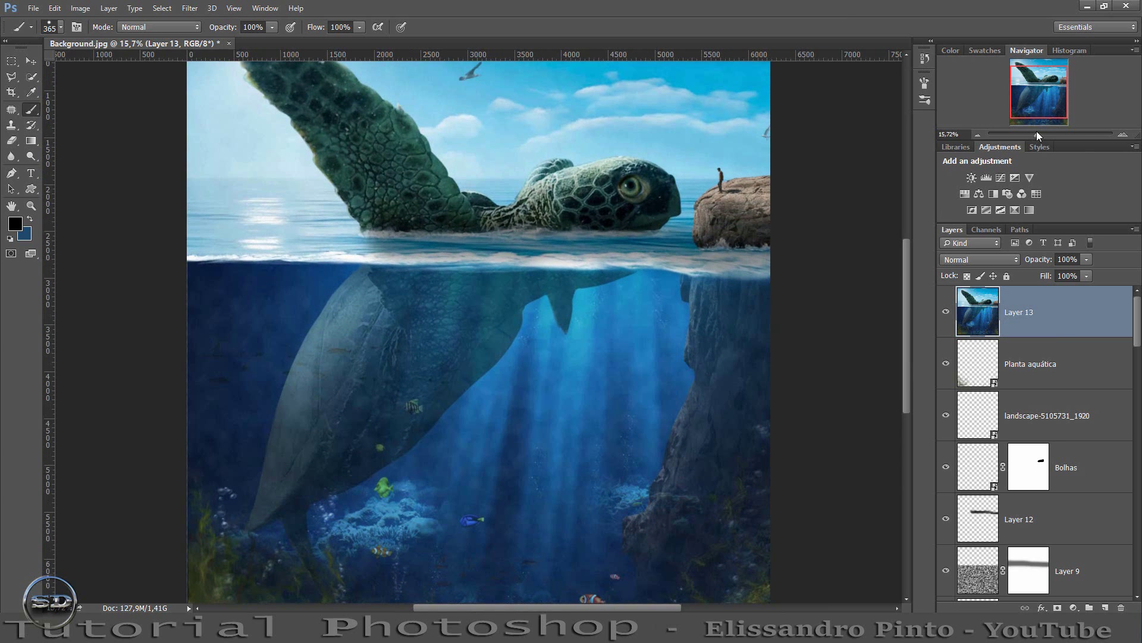
pyautogui.moveTo(1037, 132); pyautogui.dragTo(1035, 133)
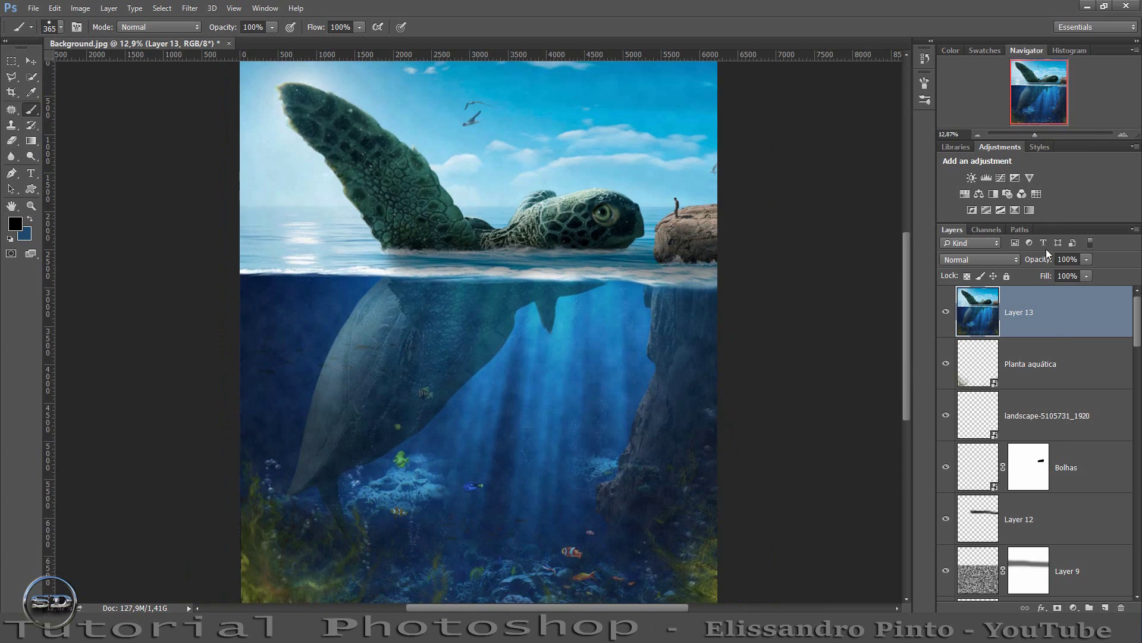
# Add a Photo Filter adjustment using the Warming Filter (LBA) preset with raised density.
pyautogui.click(1008, 193)
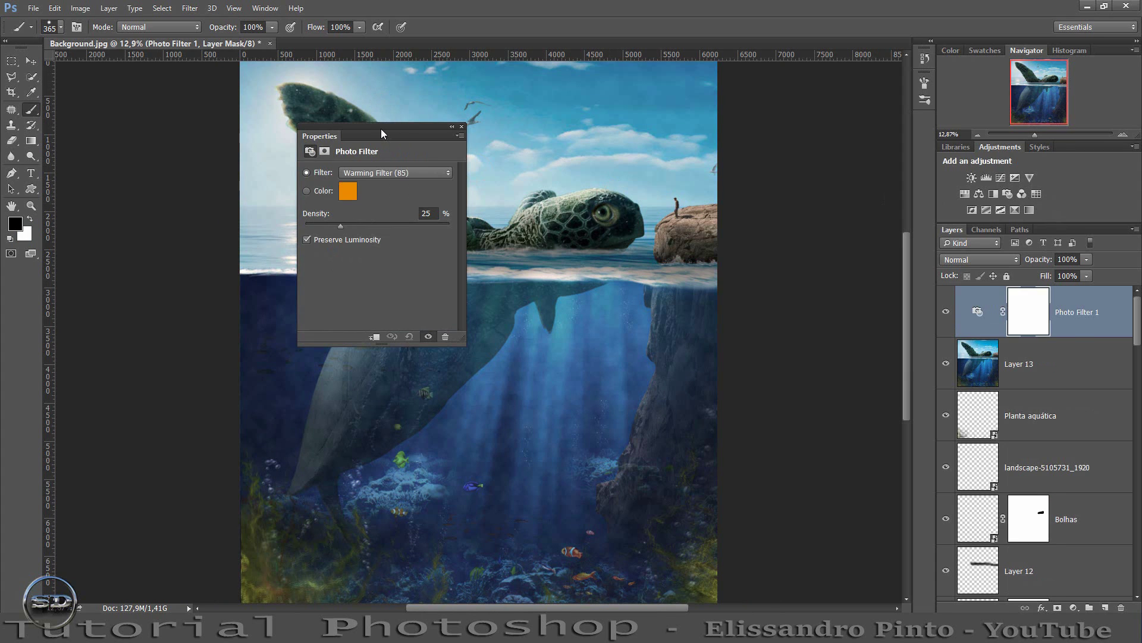
pyautogui.moveTo(381, 128); pyautogui.dragTo(832, 169)
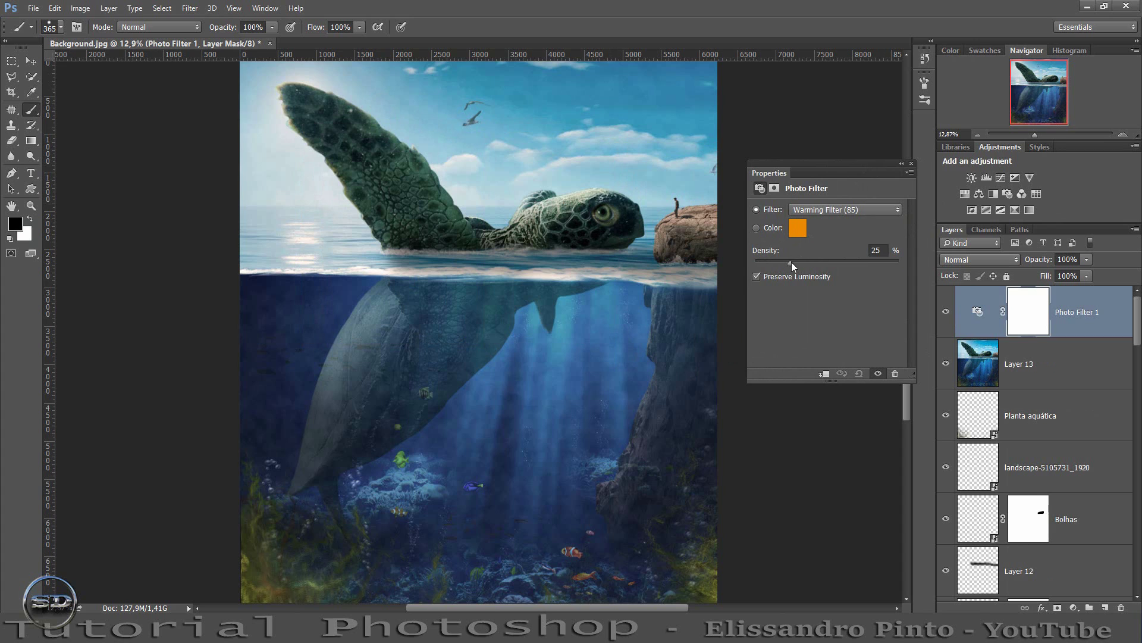
pyautogui.moveTo(791, 262); pyautogui.dragTo(825, 261)
pyautogui.click(831, 212)
pyautogui.click(822, 234)
pyautogui.click(913, 166)
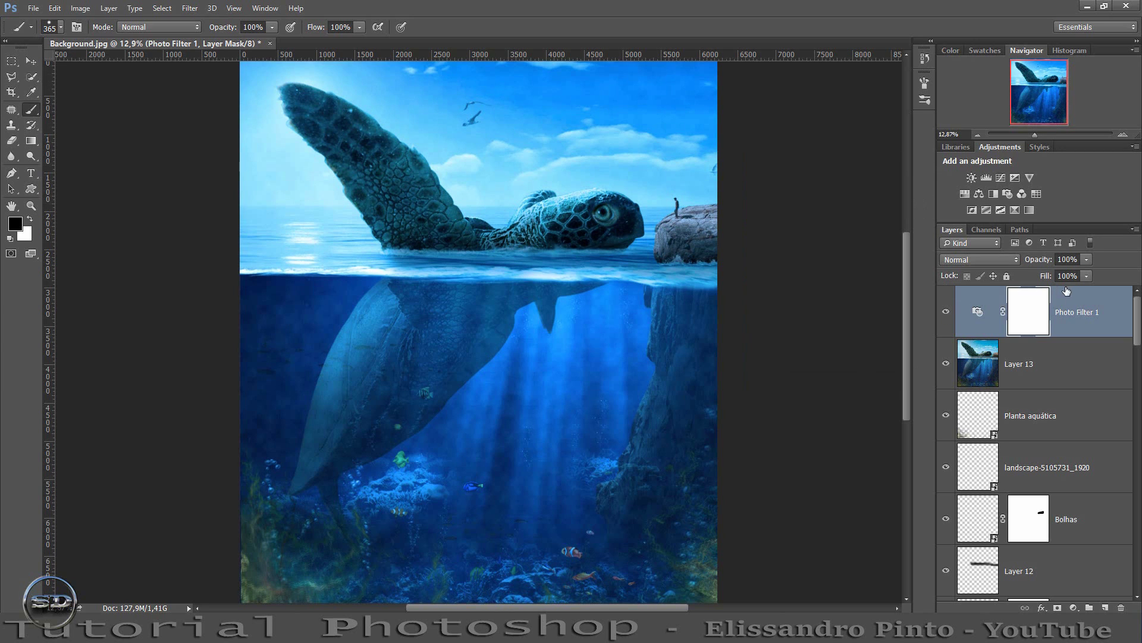
# Reduce the Photo Filter layer to 59% opacity and 52% fill, comparing before and after.
pyautogui.moveTo(1046, 276)
pyautogui.mouseDown()
pyautogui.moveTo(1020, 276)
pyautogui.moveTo(1018, 261)
pyautogui.mouseUp()
pyautogui.click(946, 312)
pyautogui.moveTo(1034, 134); pyautogui.dragTo(1031, 134)
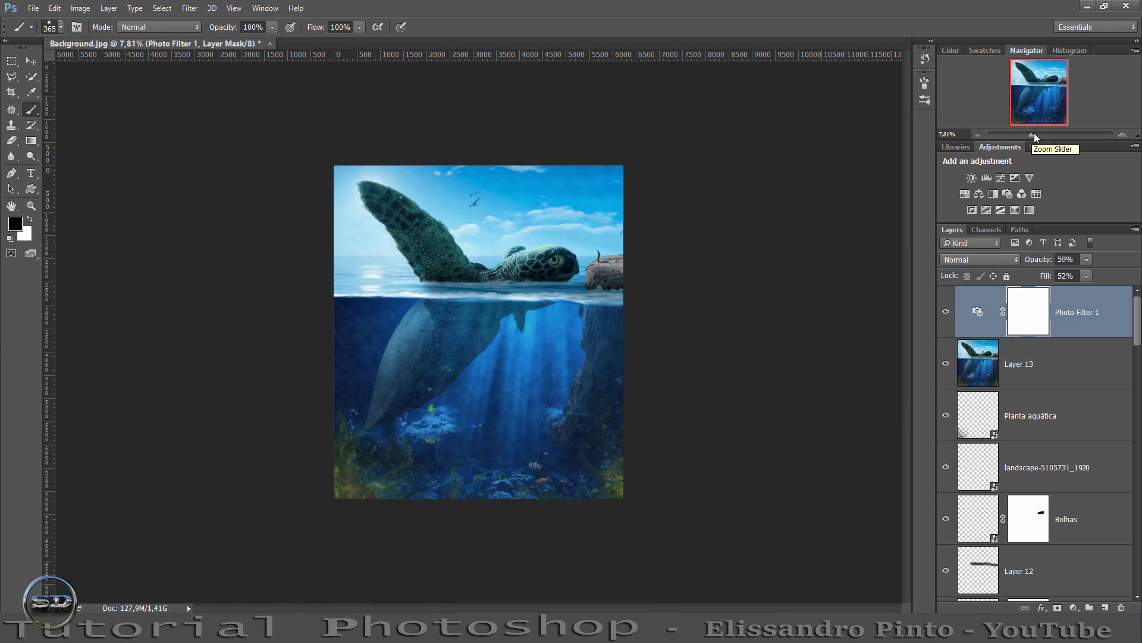
# Add a Curves adjustment that lifts the sky and highlights and slightly deepens shadows.
pyautogui.click(1000, 177)
pyautogui.moveTo(815, 317); pyautogui.dragTo(814, 323)
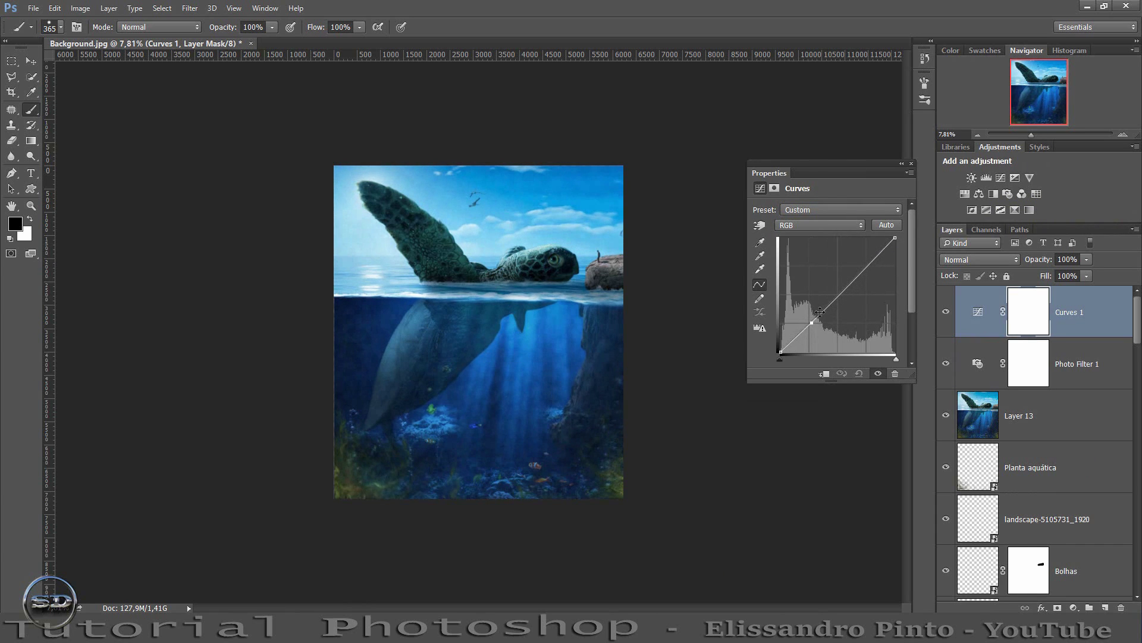
pyautogui.moveTo(845, 290); pyautogui.dragTo(844, 281)
pyautogui.moveTo(813, 320); pyautogui.dragTo(814, 323)
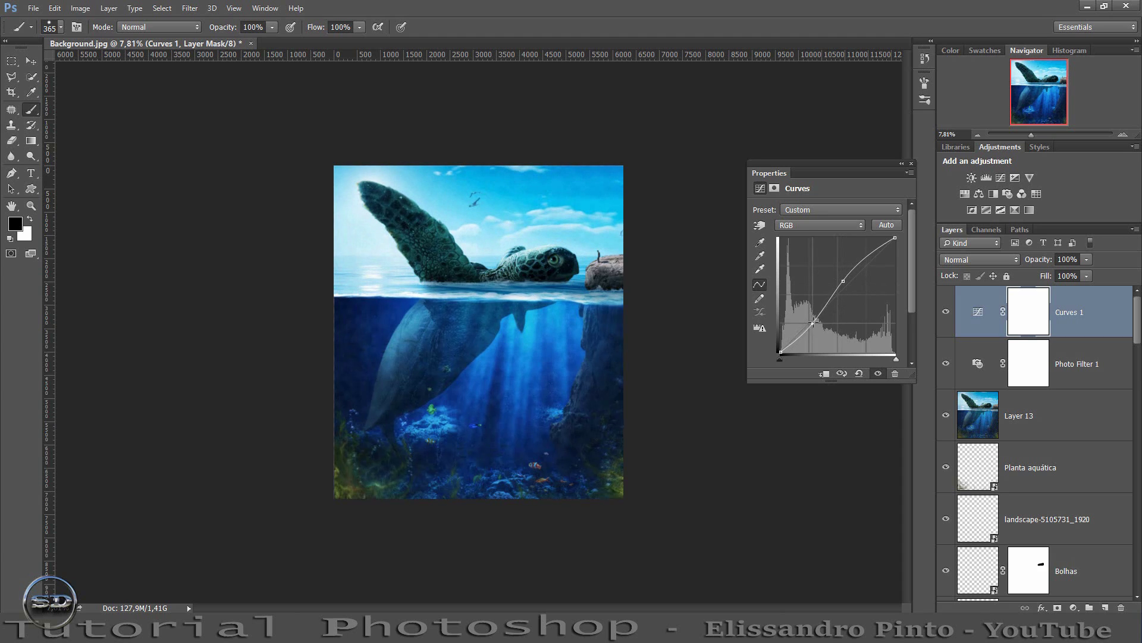
pyautogui.click(911, 167)
pyautogui.click(945, 312)
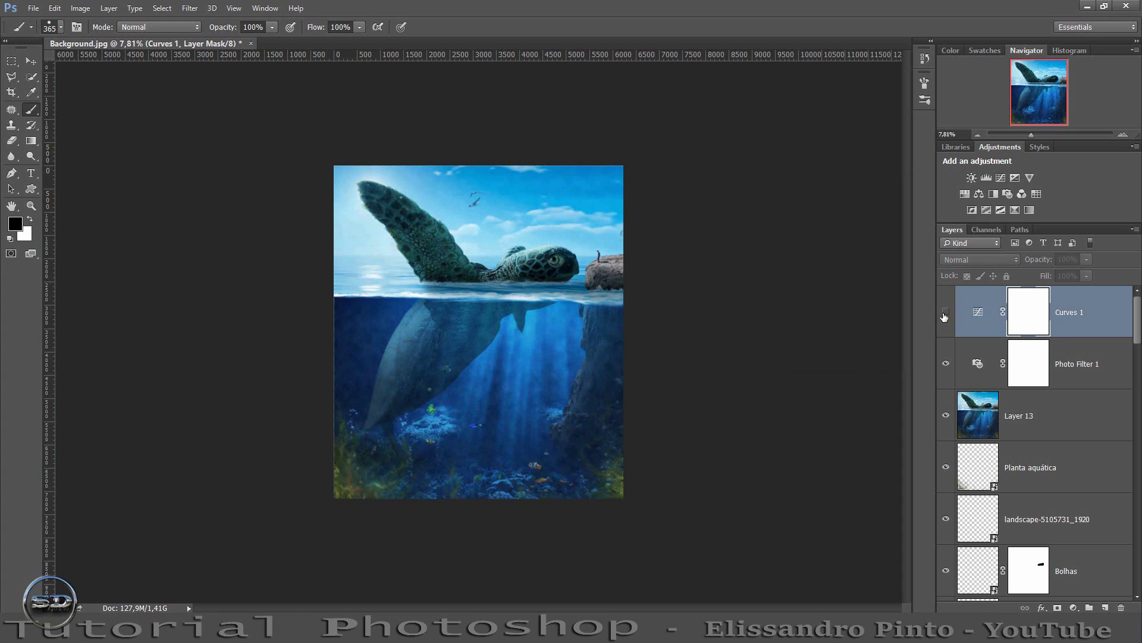
pyautogui.click(945, 312)
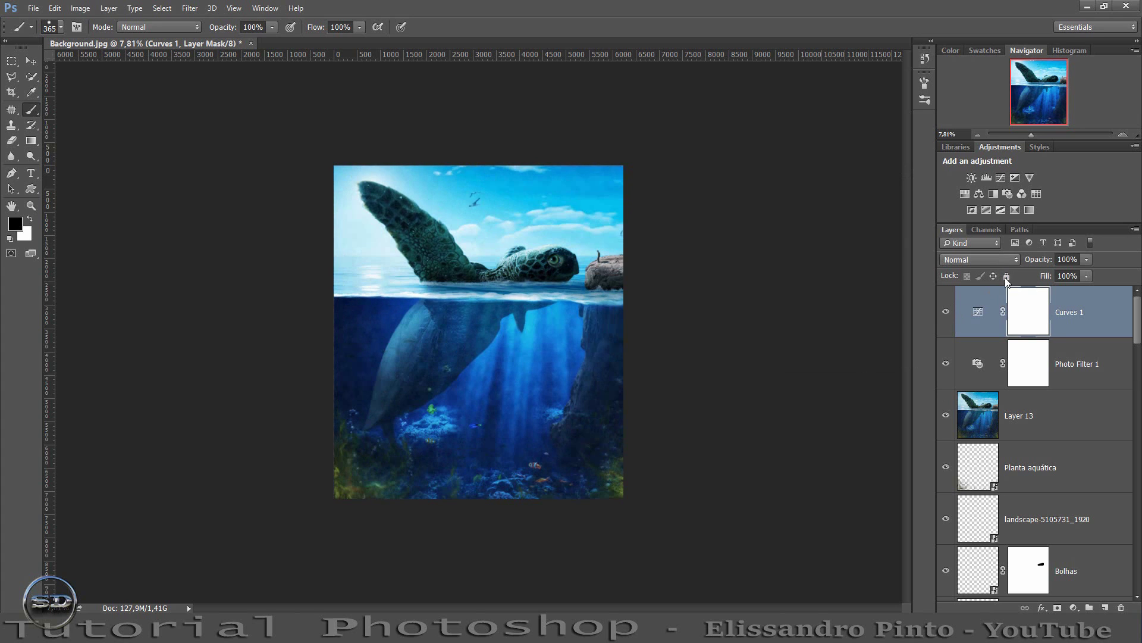
pyautogui.moveTo(1042, 277)
pyautogui.mouseDown()
pyautogui.moveTo(1031, 276)
pyautogui.moveTo(1037, 263)
pyautogui.mouseUp()
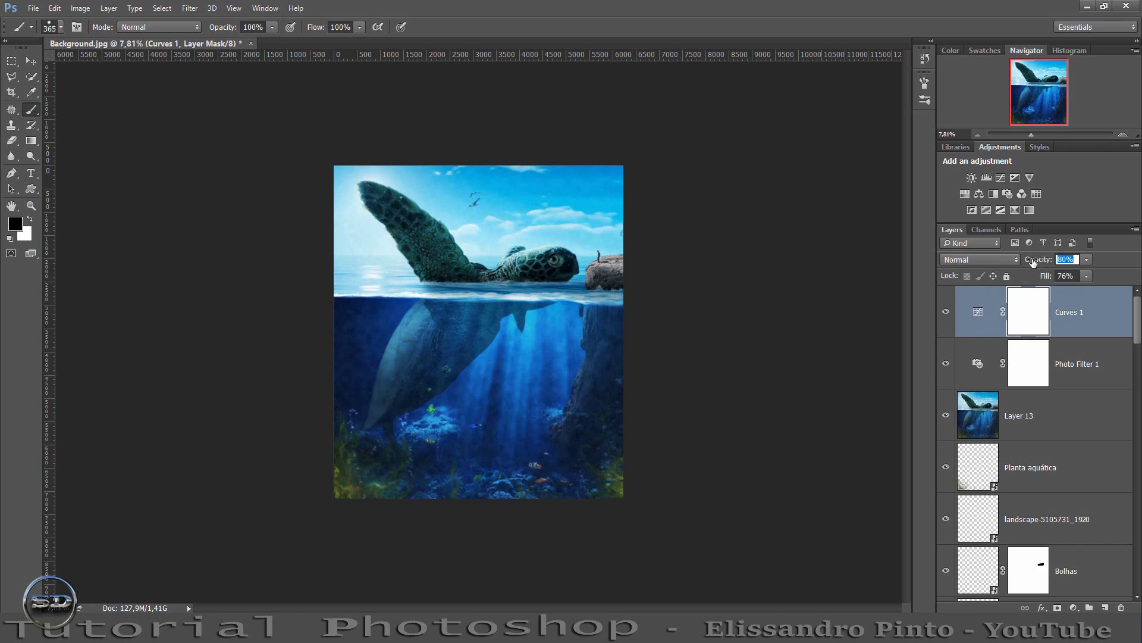
# Add a Vibrance adjustment with Vibrance lowered to -11.
pyautogui.click(1028, 177)
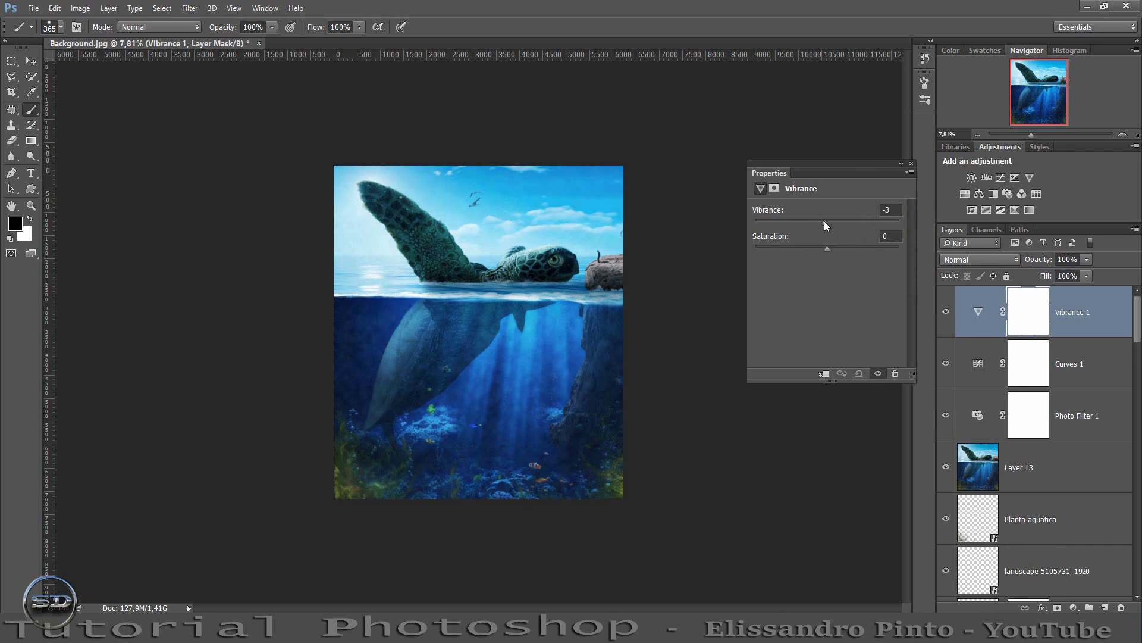
pyautogui.moveTo(826, 222)
pyautogui.mouseDown()
pyautogui.moveTo(765, 223)
pyautogui.moveTo(816, 223)
pyautogui.mouseUp()
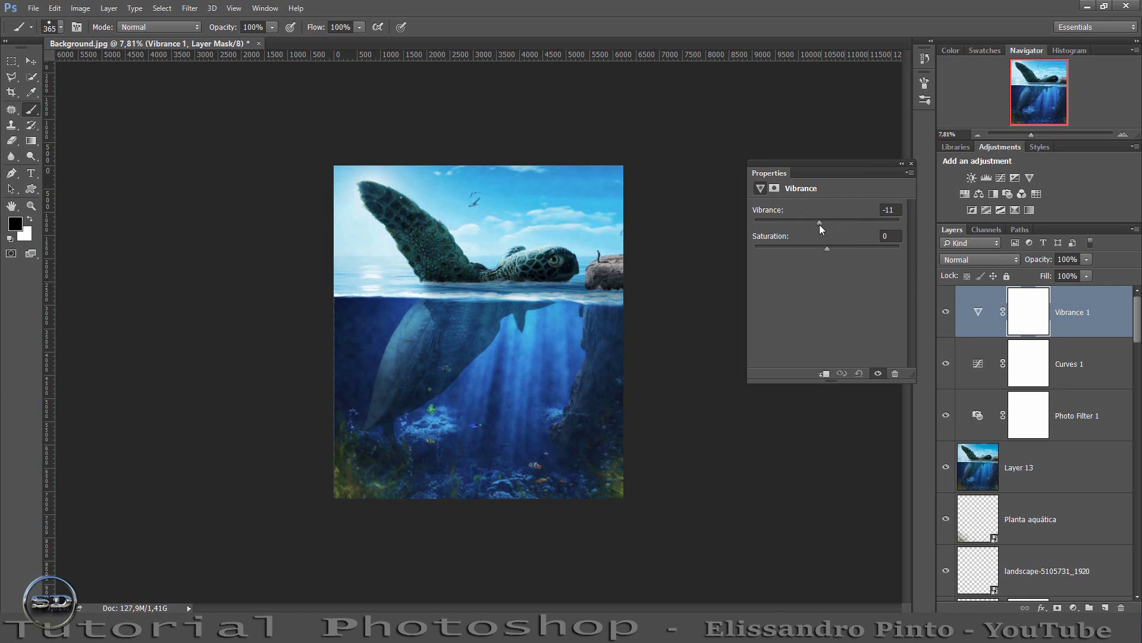
pyautogui.click(912, 163)
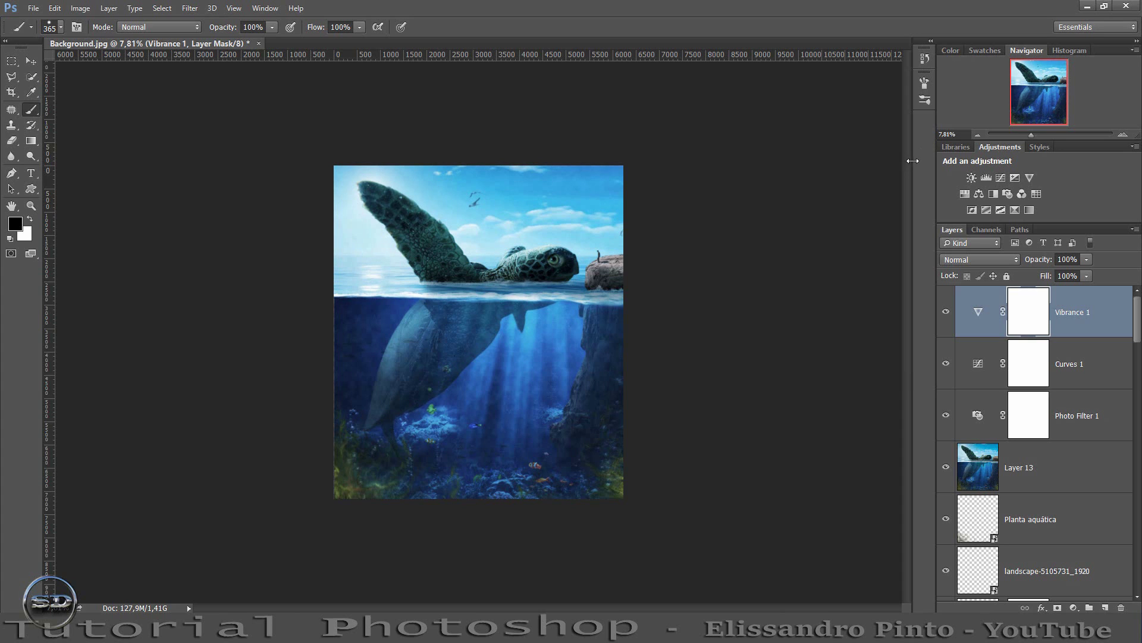
pyautogui.click(946, 314)
pyautogui.click(946, 313)
# Add a Color Lookup adjustment set to Bleach Bypass.look.
pyautogui.click(1036, 194)
pyautogui.click(868, 209)
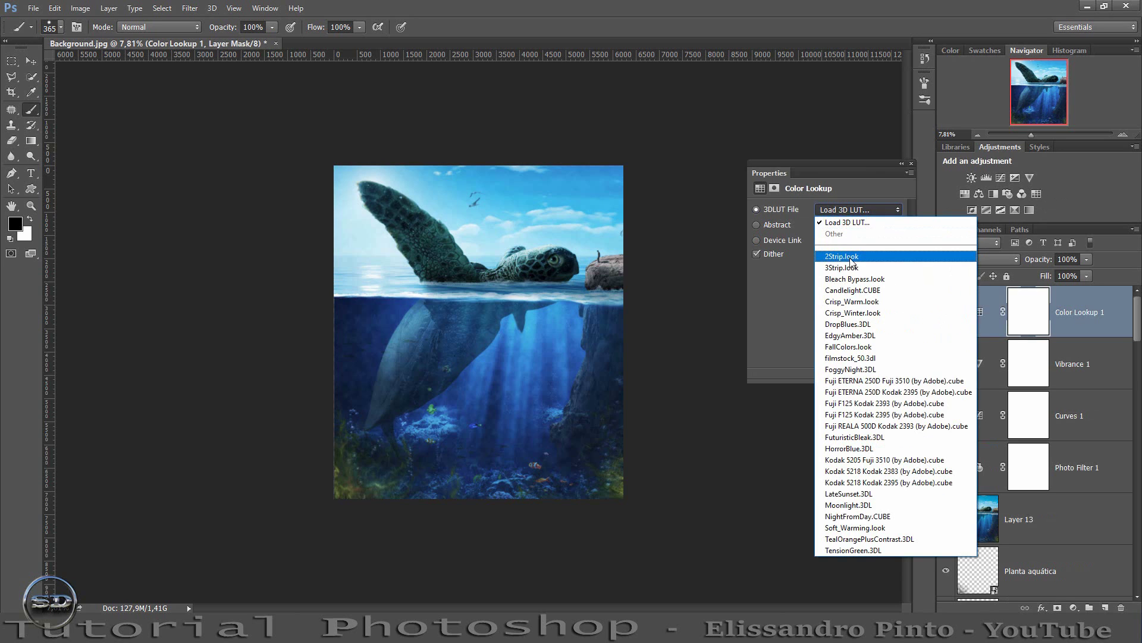
pyautogui.click(849, 262)
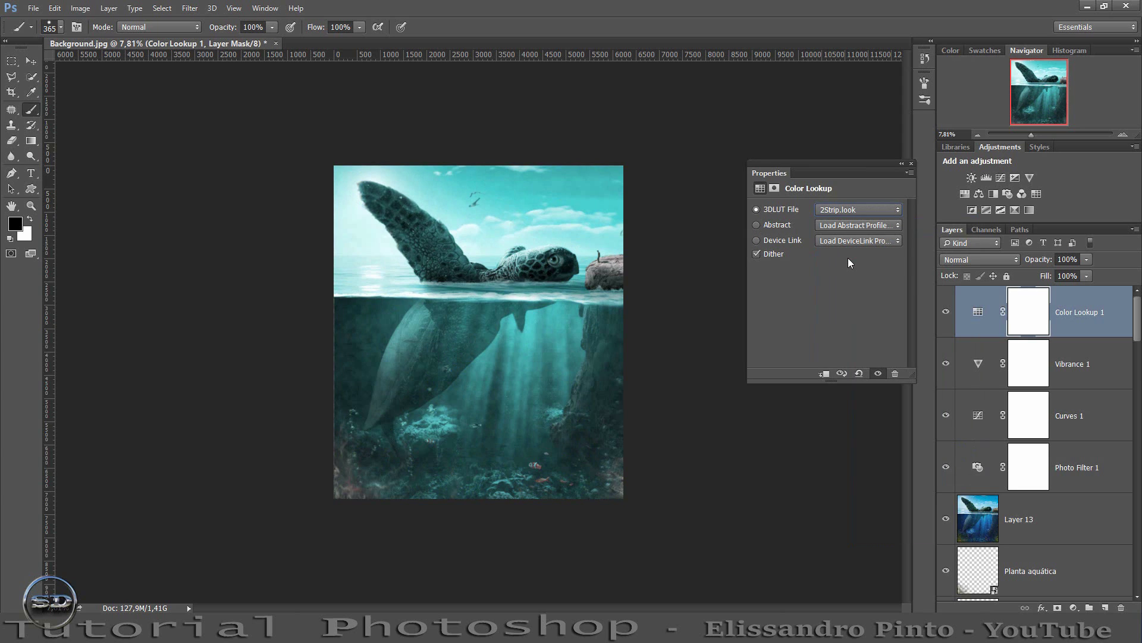
pyautogui.press('Down')
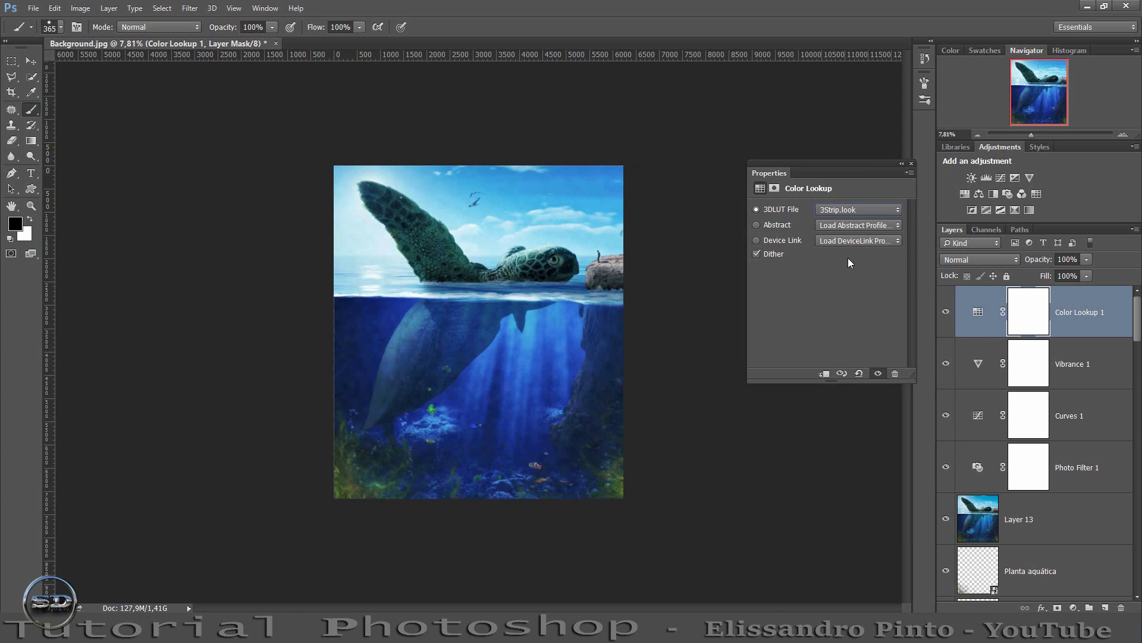
pyautogui.press('Down')
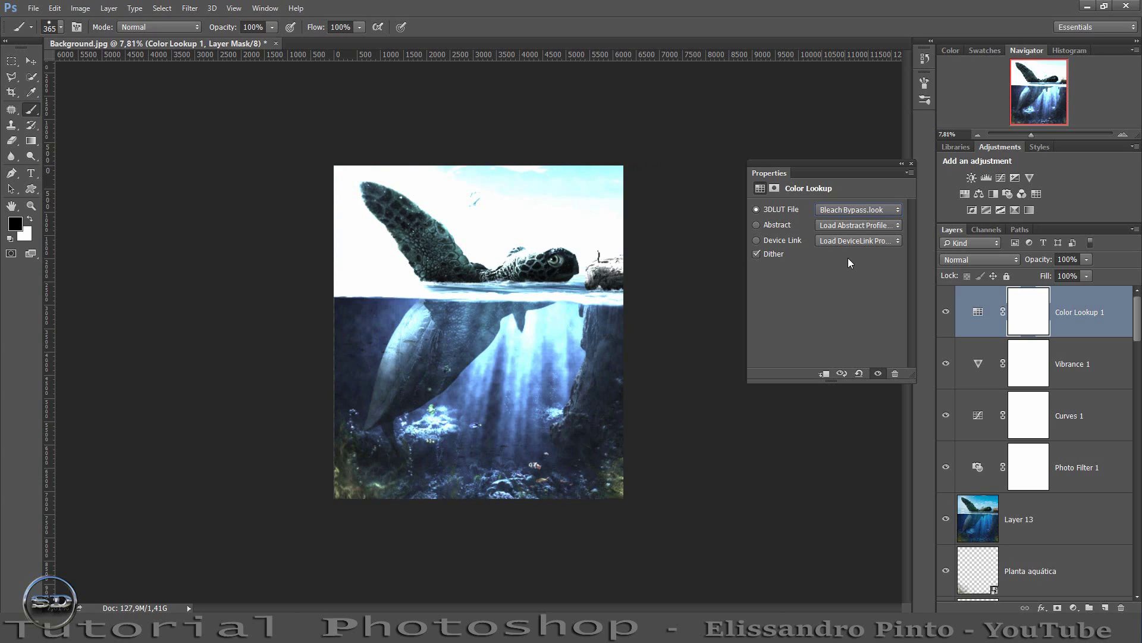
pyautogui.click(911, 163)
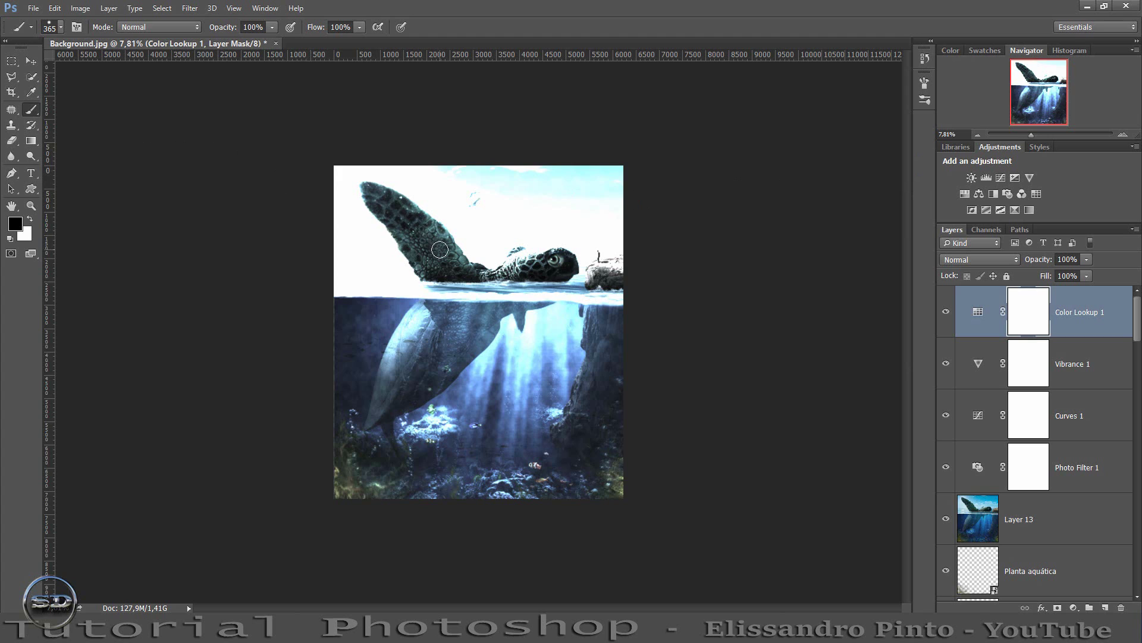
# Paint black with a large soft brush on the lookup mask over the sky.
pyautogui.rightClick(488, 174)
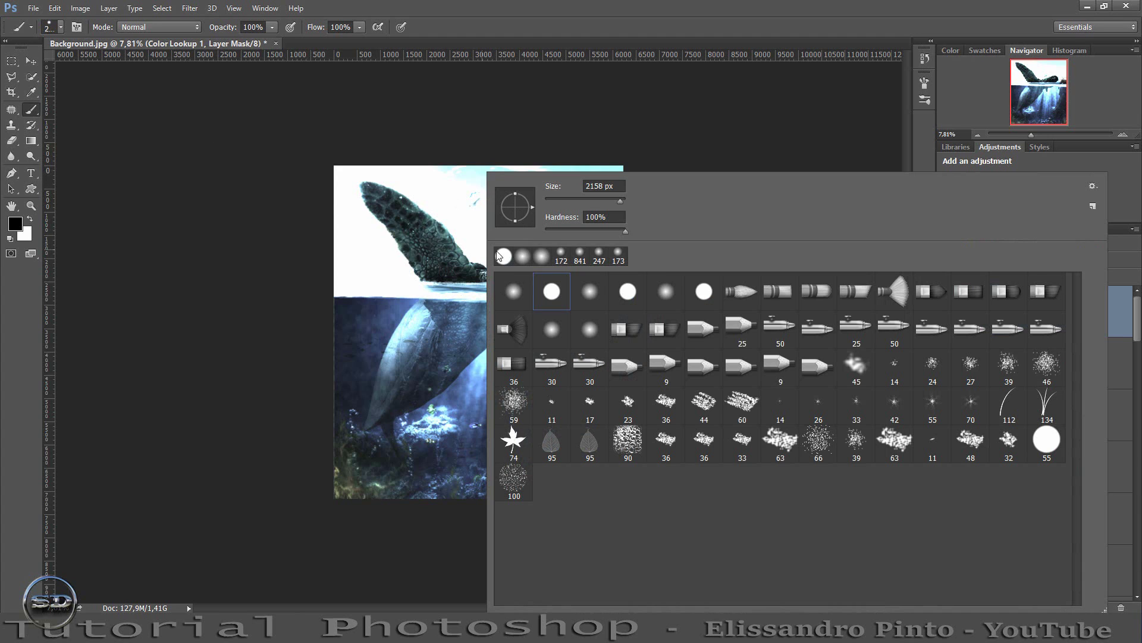
pyautogui.click(382, 253)
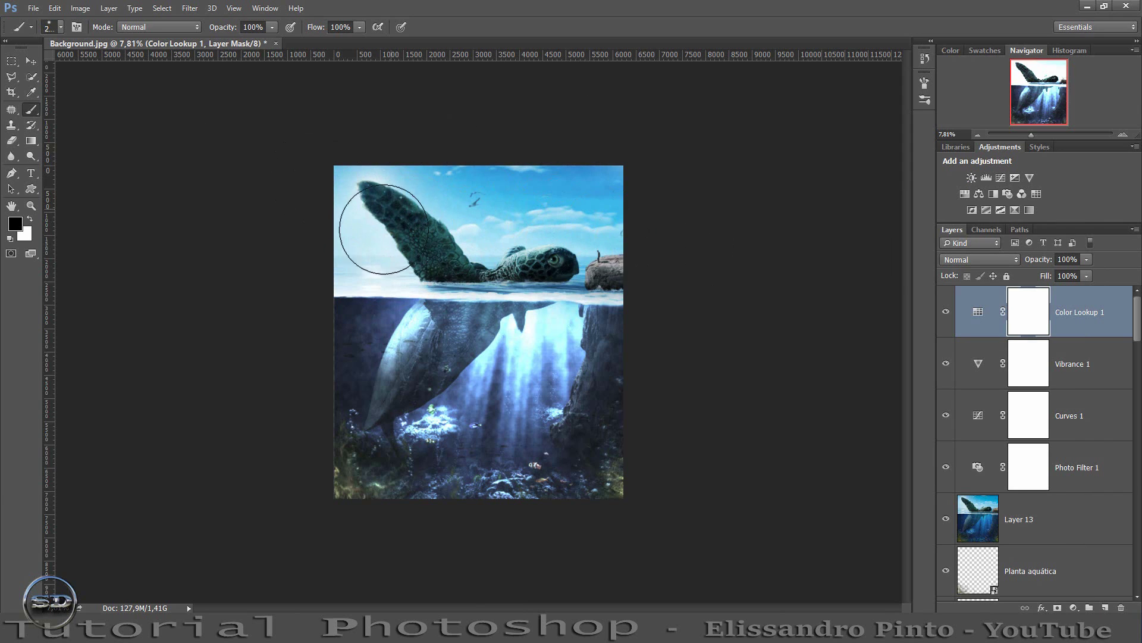
pyautogui.moveTo(461, 262); pyautogui.dragTo(595, 256)
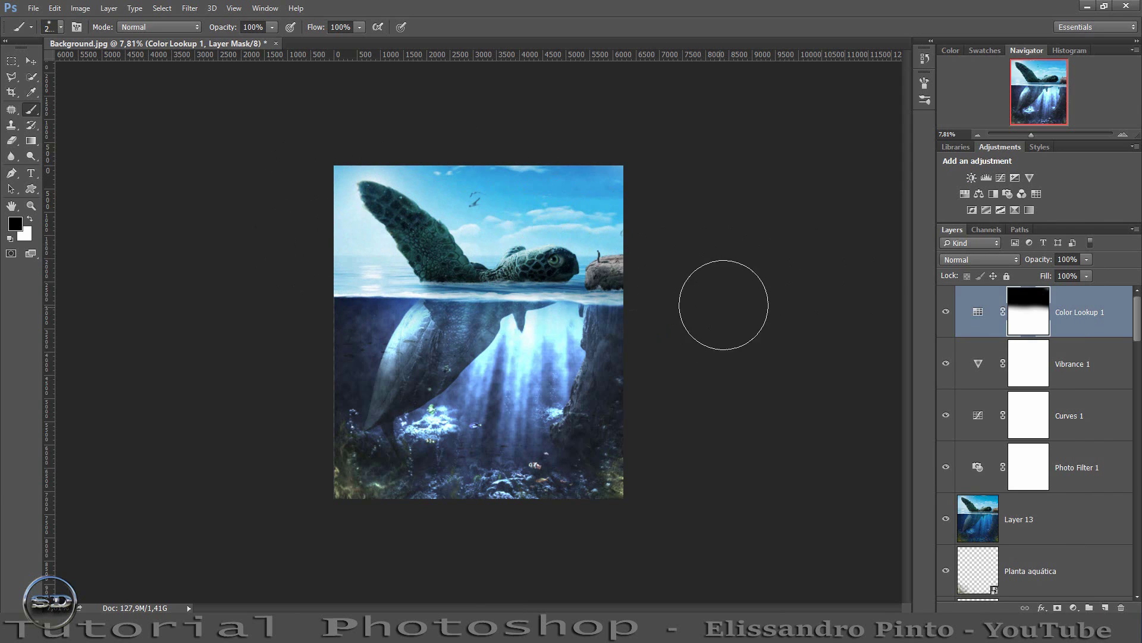
# Set the Bleach Bypass lookup layer to 70% opacity and 61% fill.
pyautogui.click(946, 311)
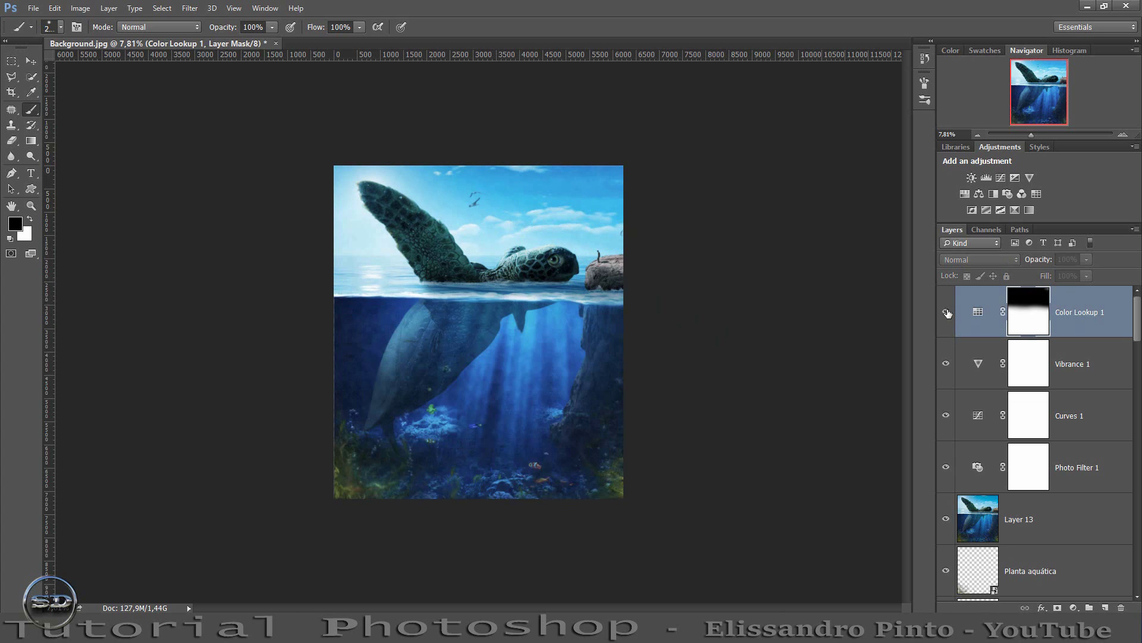
pyautogui.moveTo(1045, 276); pyautogui.dragTo(1025, 263)
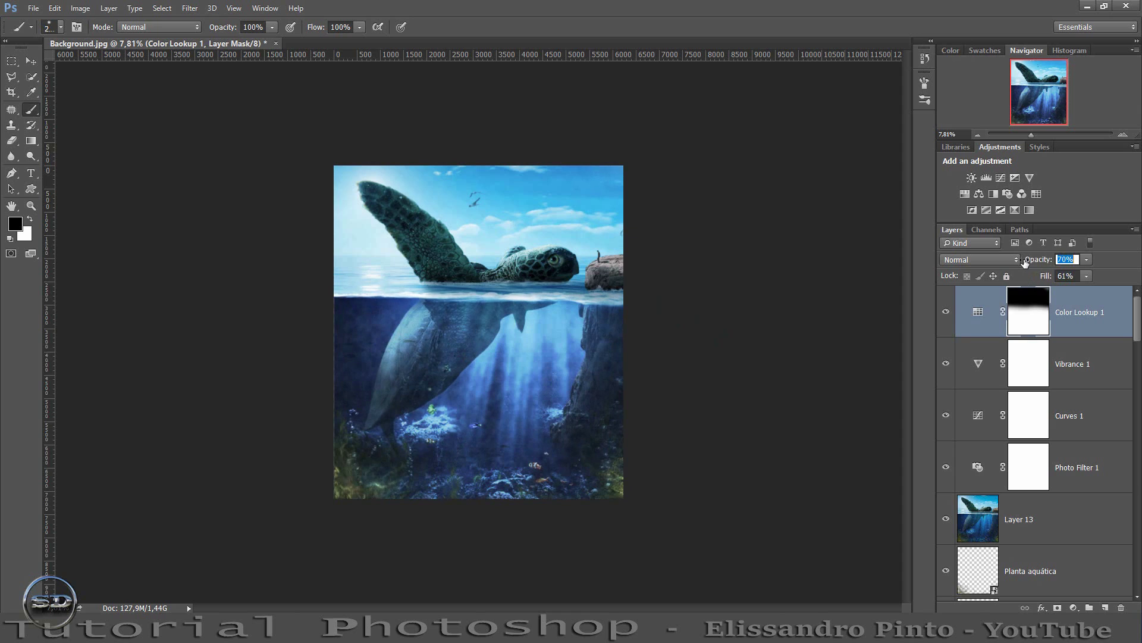
pyautogui.click(946, 311)
# Add a second Color Lookup and cycle through 3DLUT presets, settling on the teal grade.
pyautogui.click(1036, 193)
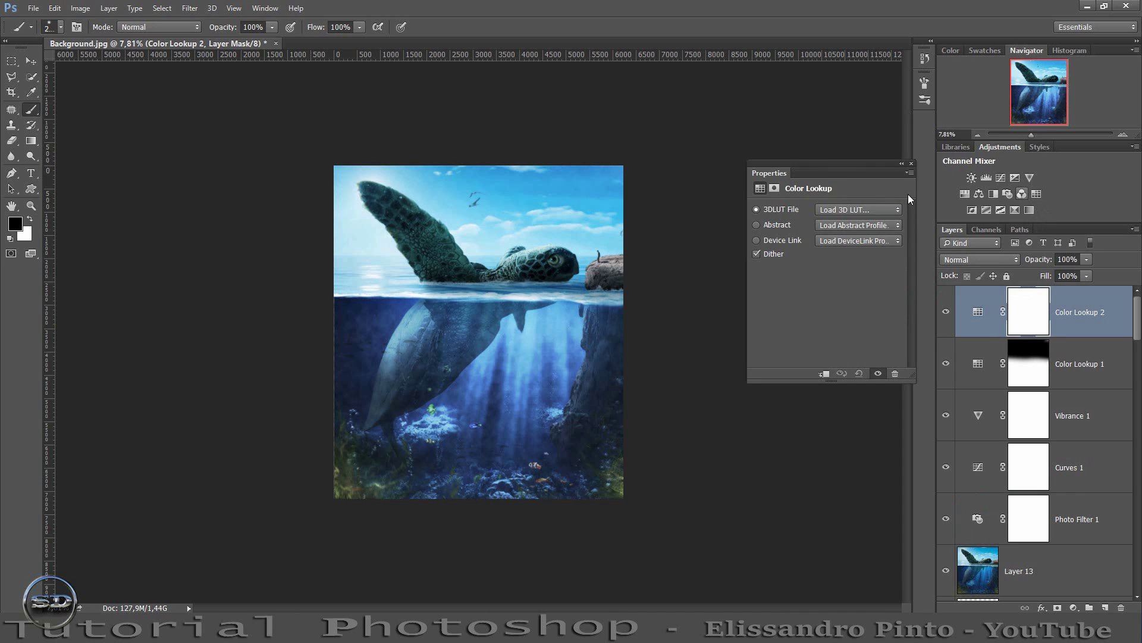
pyautogui.click(865, 209)
pyautogui.click(850, 267)
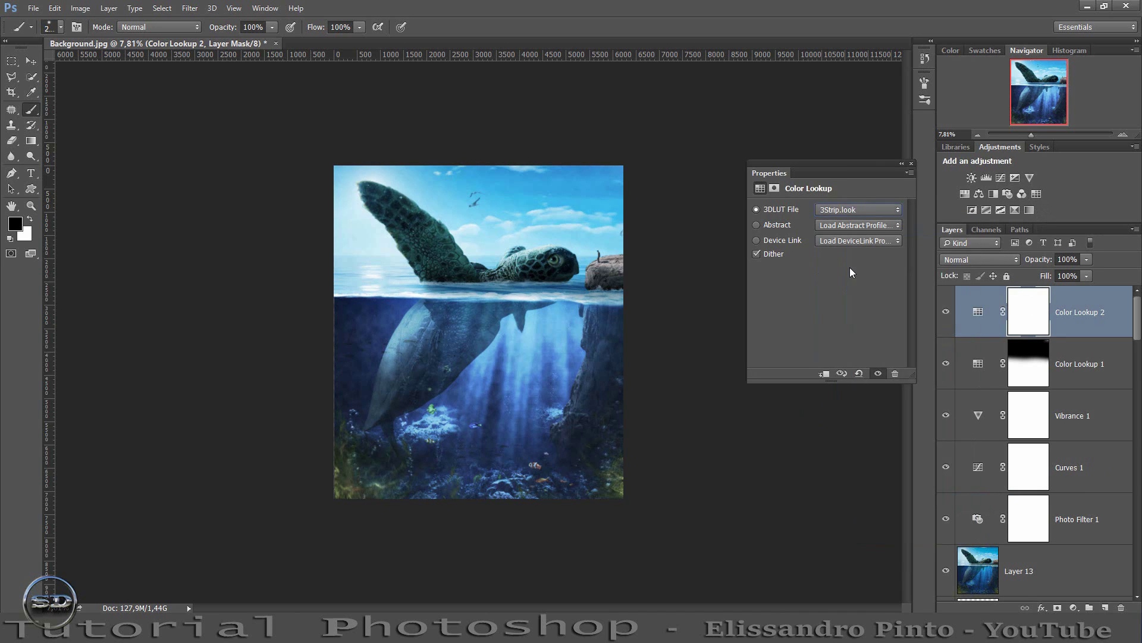
pyautogui.press('Down')
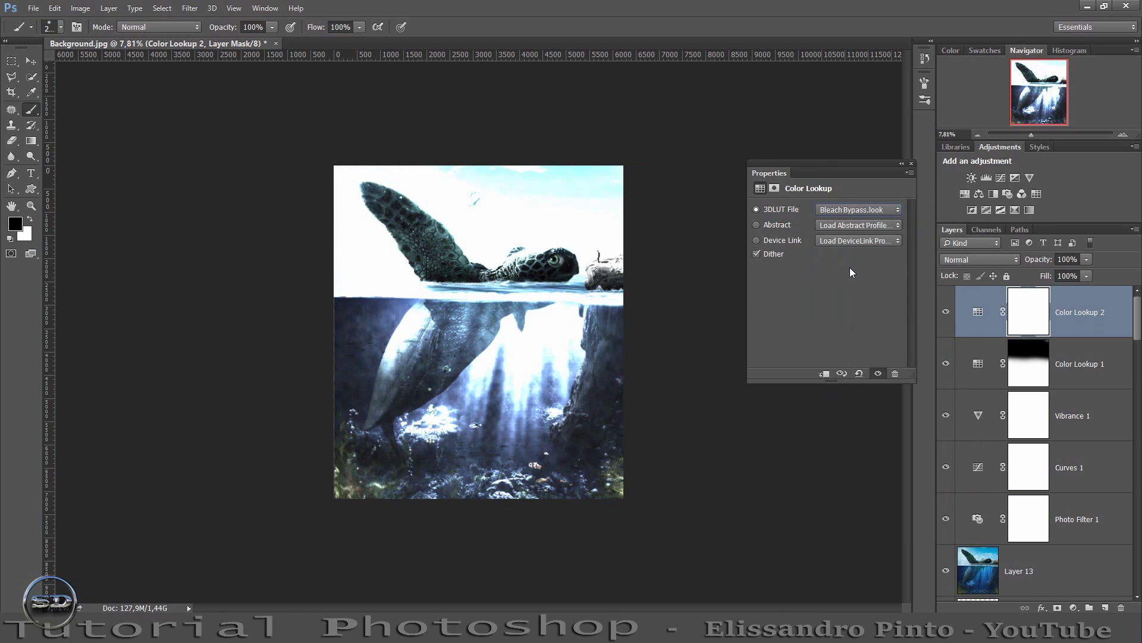
pyautogui.press('Down')
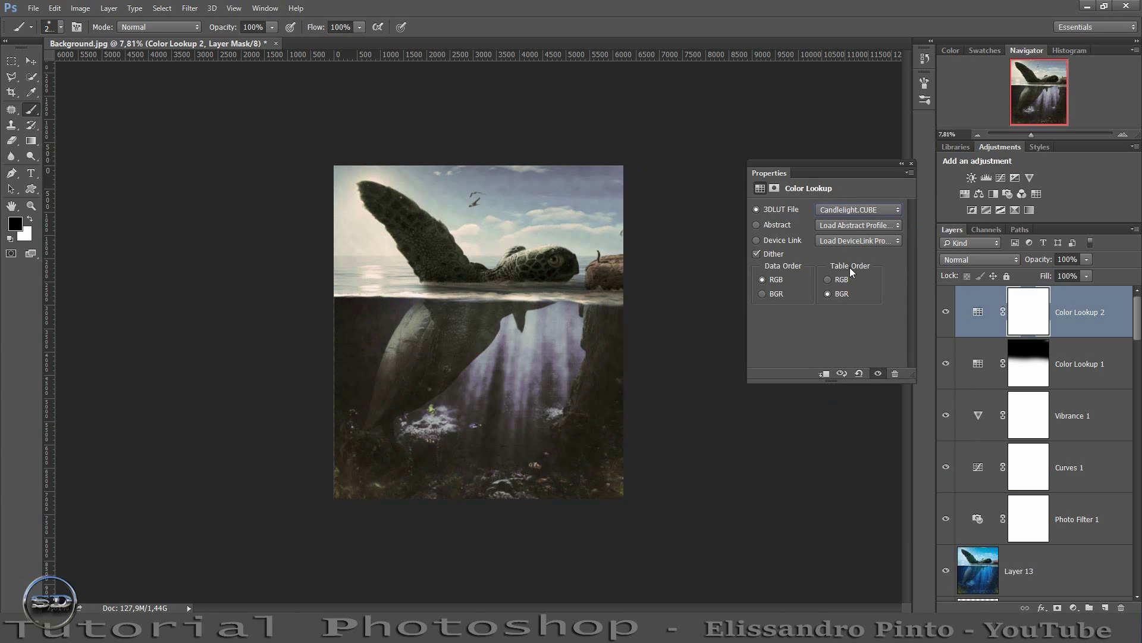
pyautogui.press('Down')
pyautogui.press('Down')
pyautogui.press('Down')
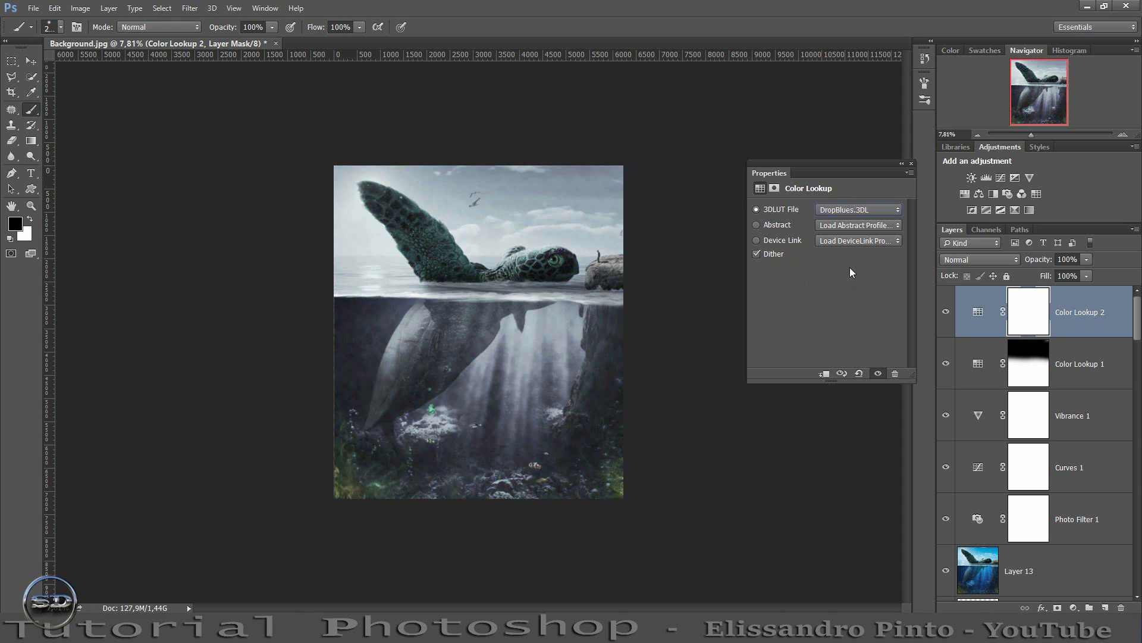
pyautogui.press('Down')
pyautogui.press('Down')
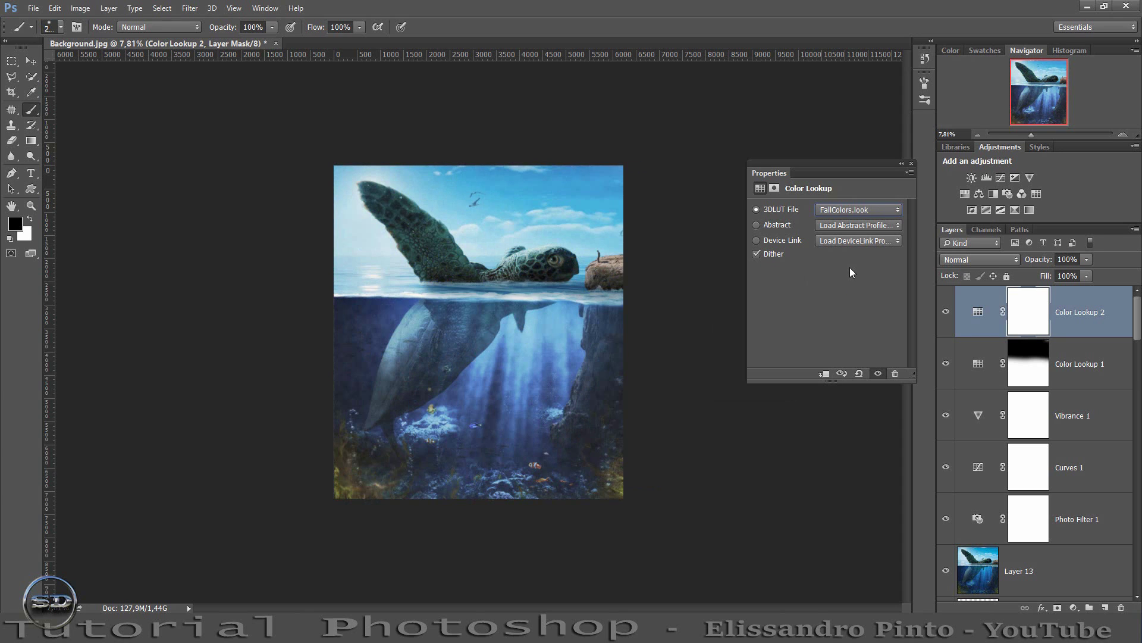
pyautogui.press('Down')
pyautogui.press('Down')
pyautogui.press('Down')
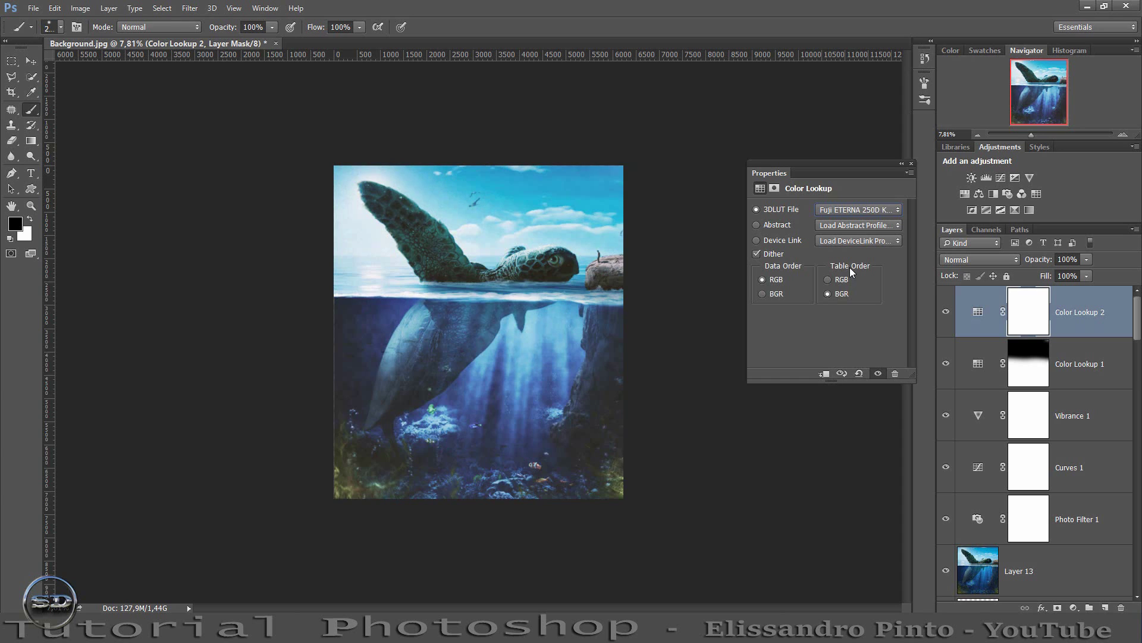
pyautogui.press('Down')
pyautogui.press('Down')
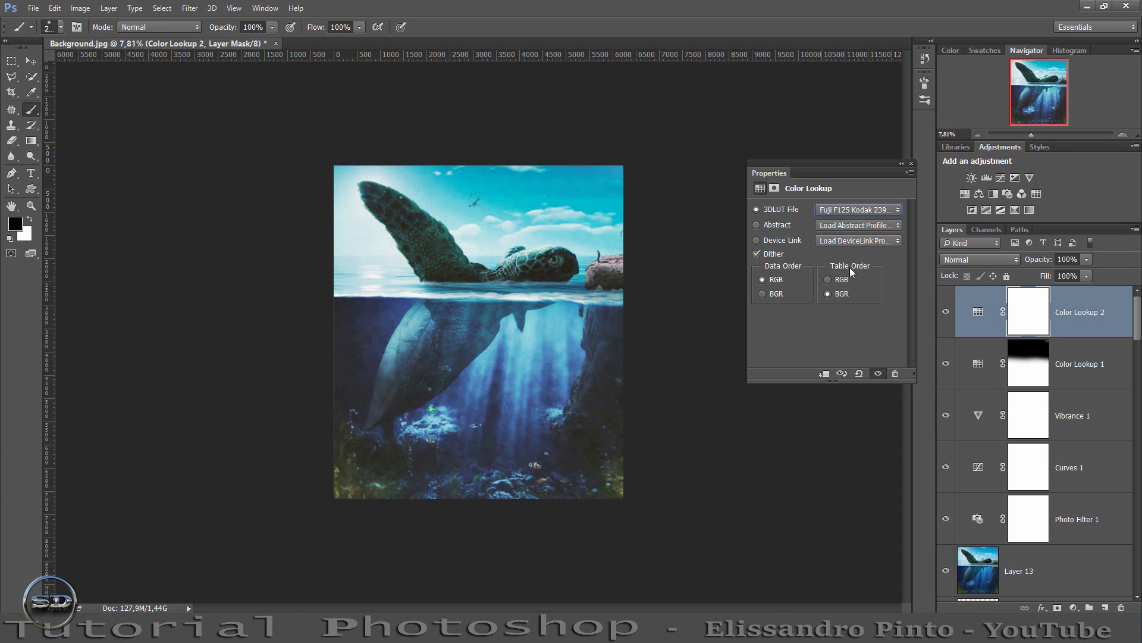
pyautogui.press('Down')
pyautogui.press('Down')
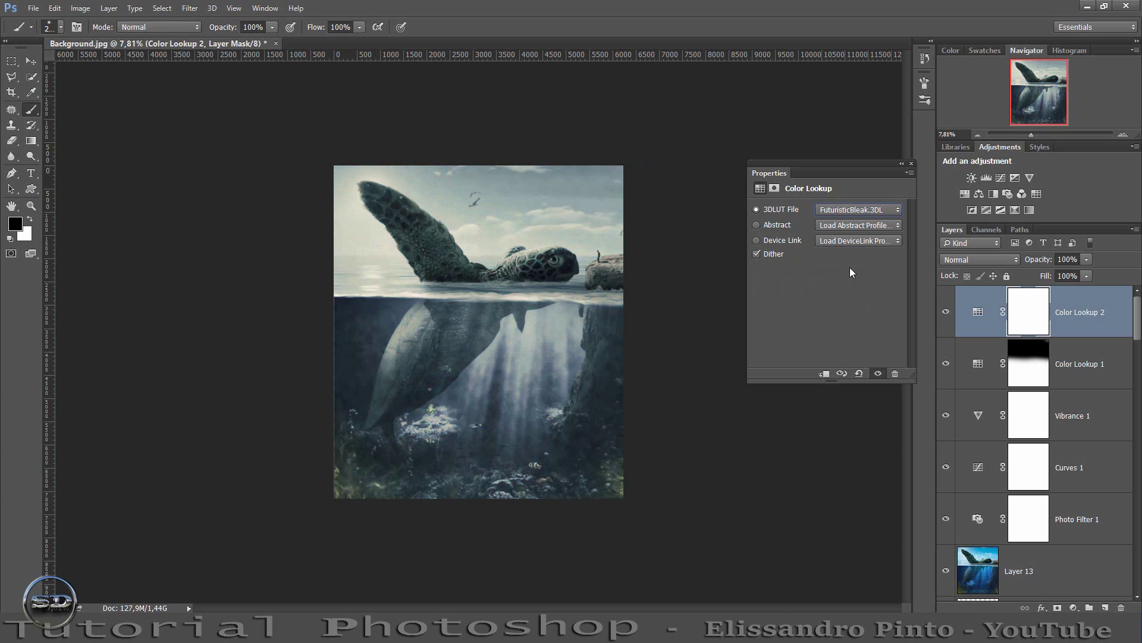
pyautogui.press('Down')
pyautogui.press('Down')
pyautogui.press('Down')
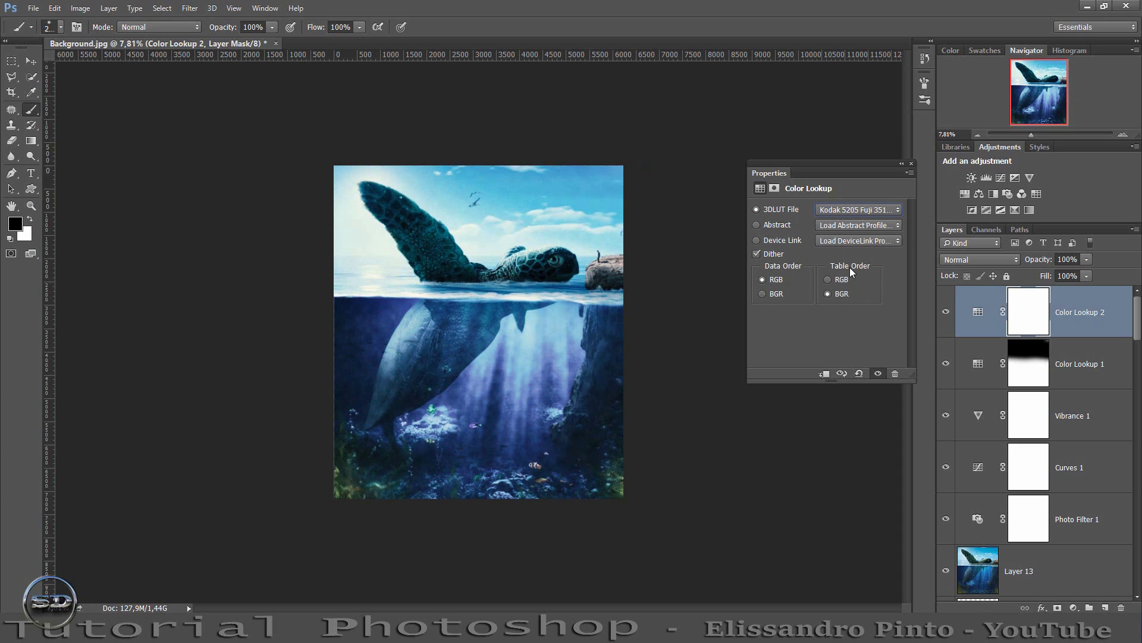
pyautogui.press('Down')
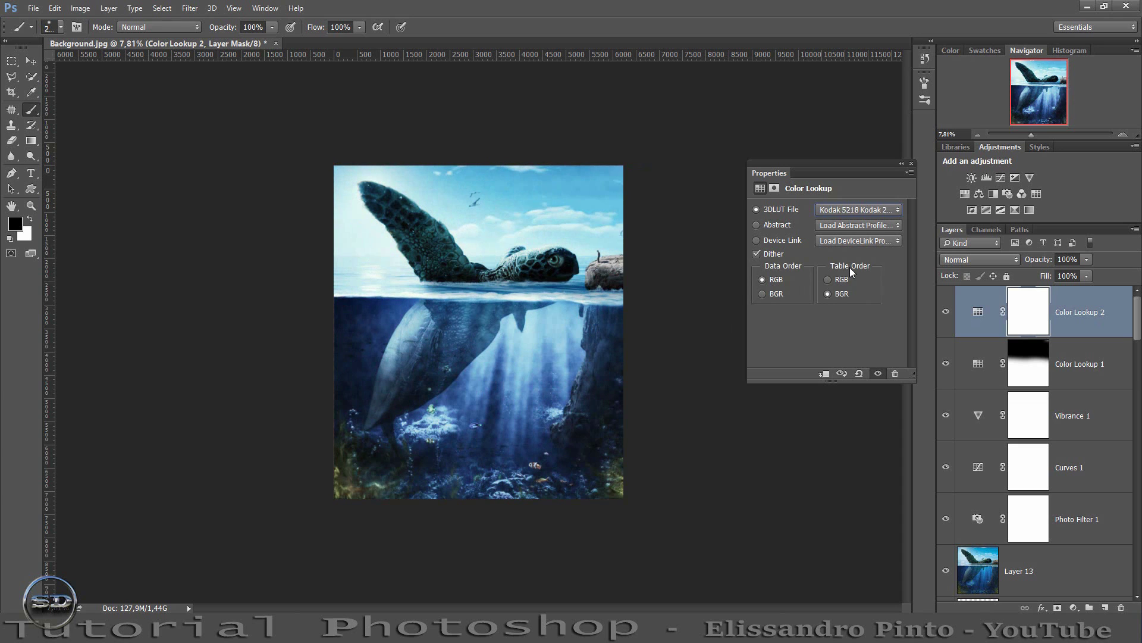
pyautogui.press('Down')
pyautogui.press('Down')
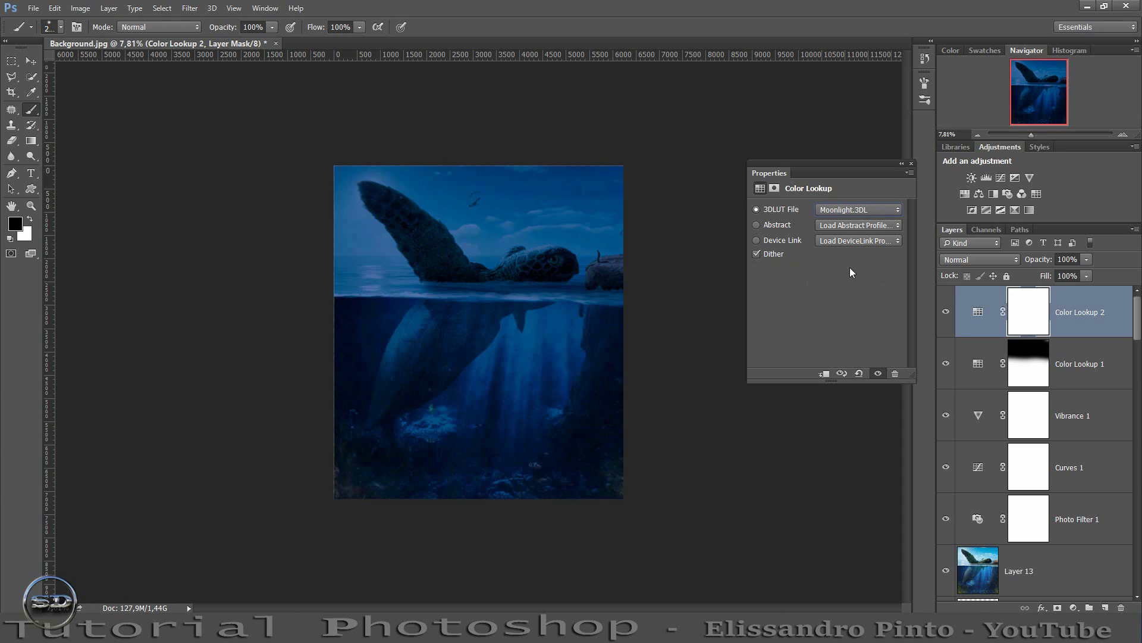
pyautogui.press('Down')
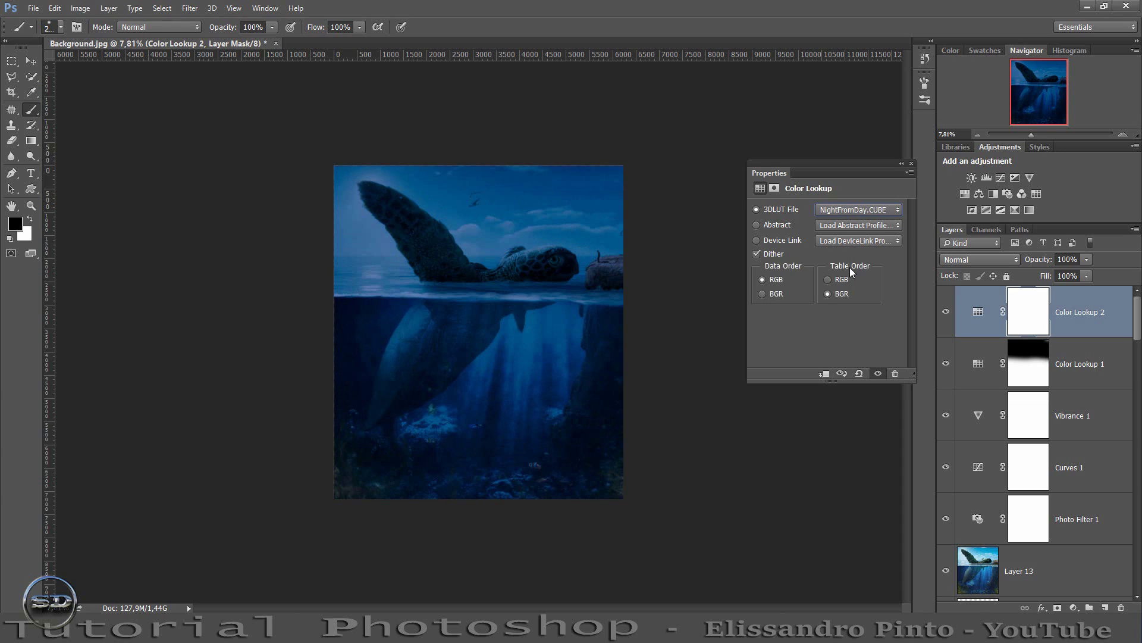
pyautogui.press('Down')
pyautogui.press('Down')
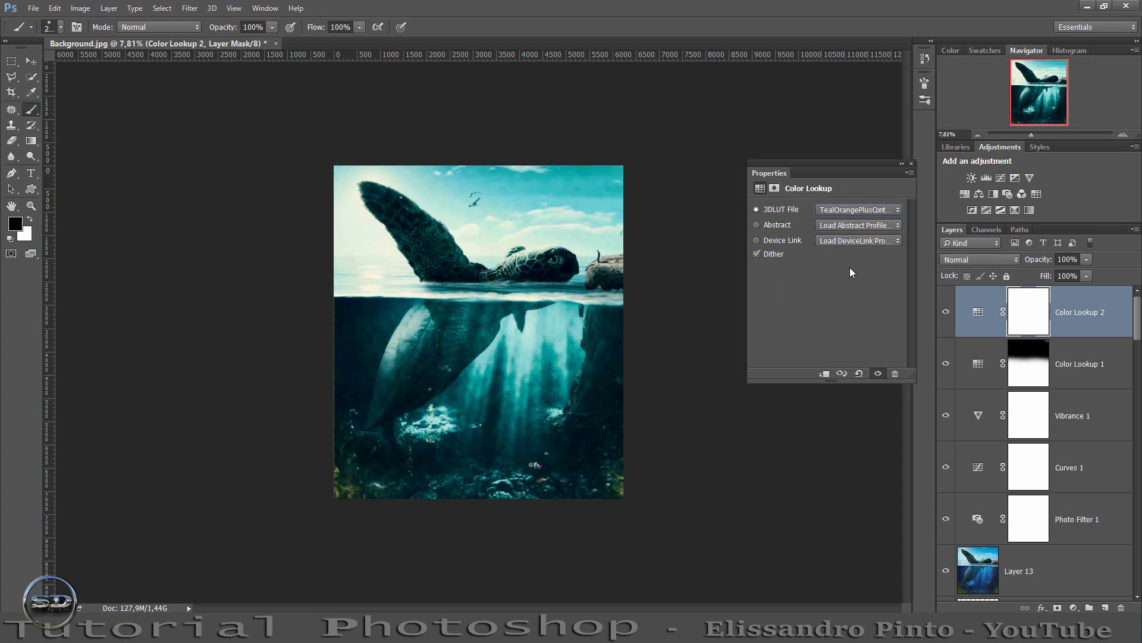
pyautogui.click(912, 164)
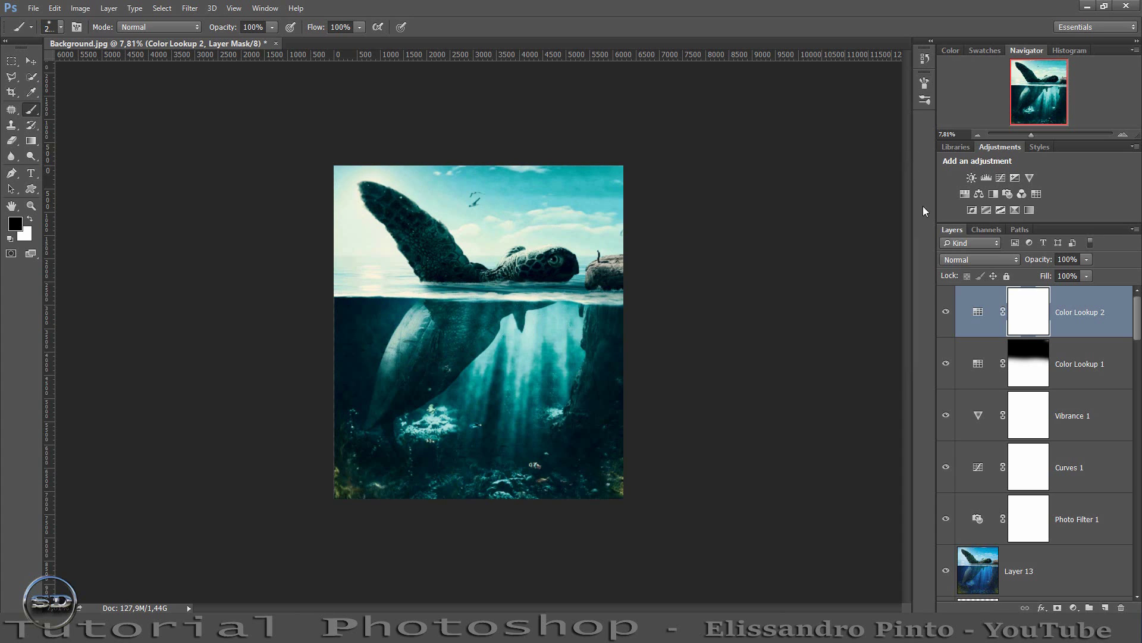
# Lower the teal lookup to 55% fill and 56% opacity.
pyautogui.click(946, 315)
pyautogui.moveTo(1048, 277); pyautogui.dragTo(1021, 267)
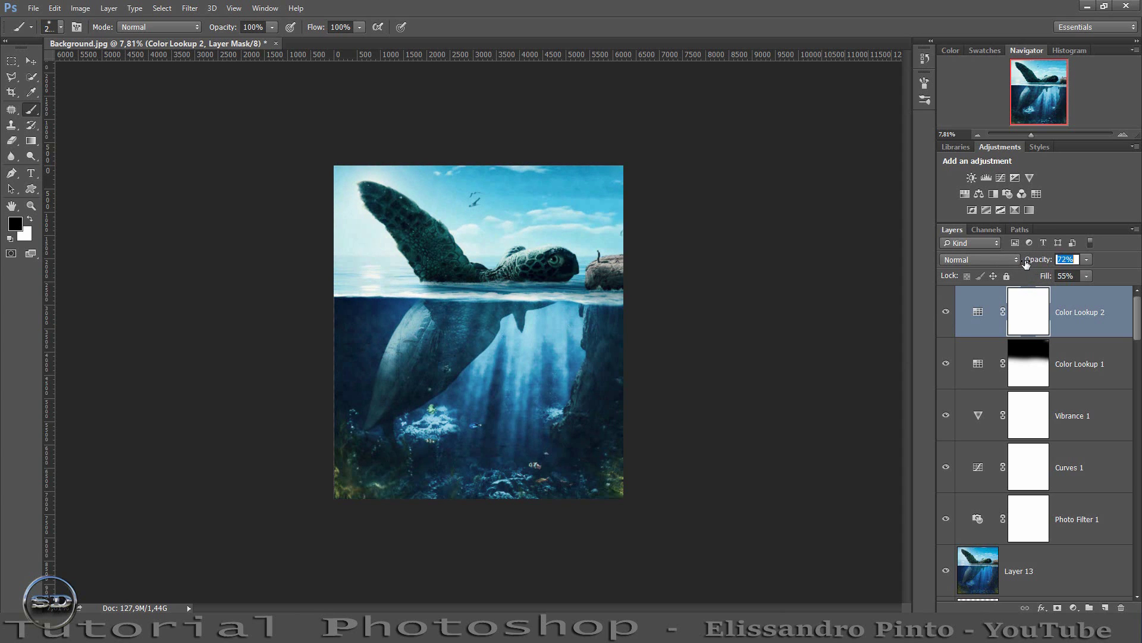
pyautogui.click(944, 314)
pyautogui.click(945, 312)
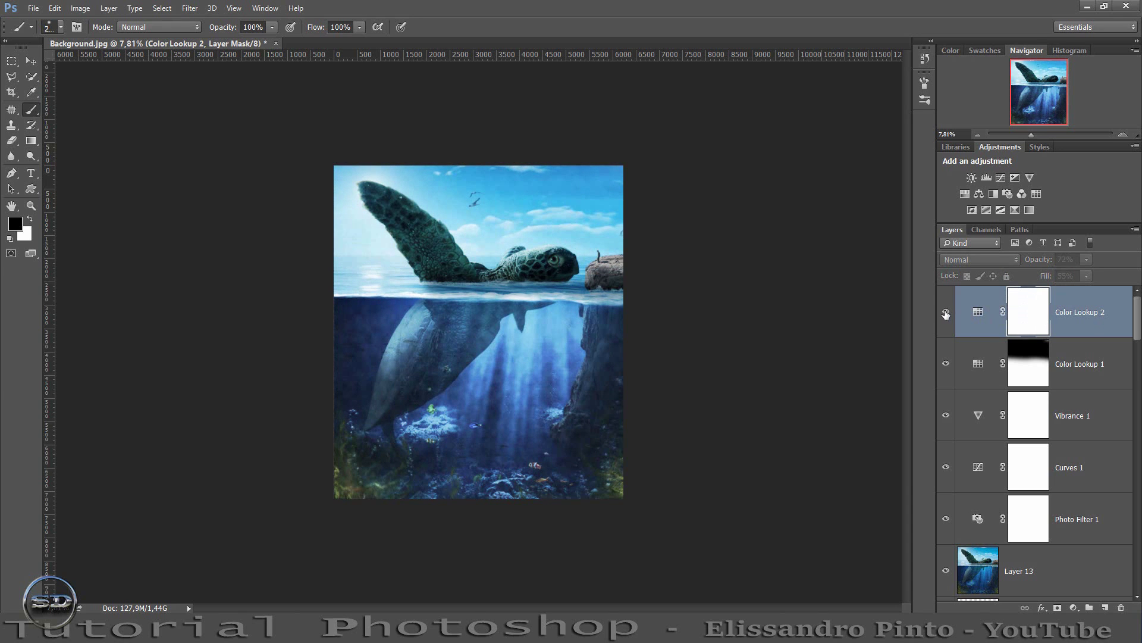
pyautogui.click(946, 312)
pyautogui.moveTo(1042, 266); pyautogui.dragTo(1036, 266)
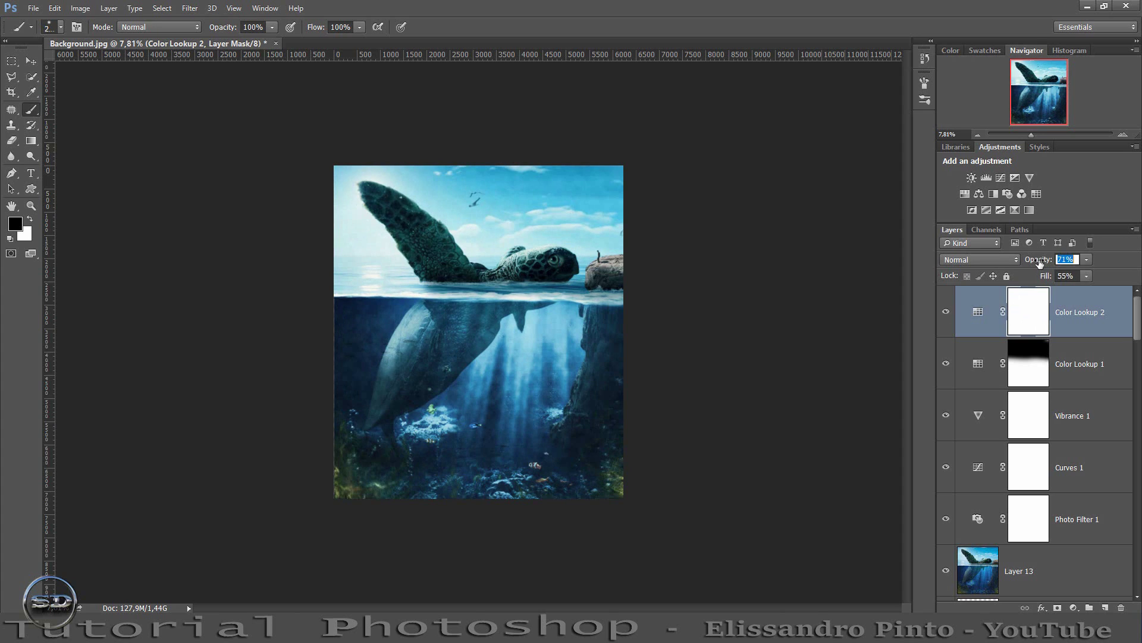
# Reduce the first Color Lookup's opacity to 39%.
pyautogui.click(946, 364)
pyautogui.click(1081, 364)
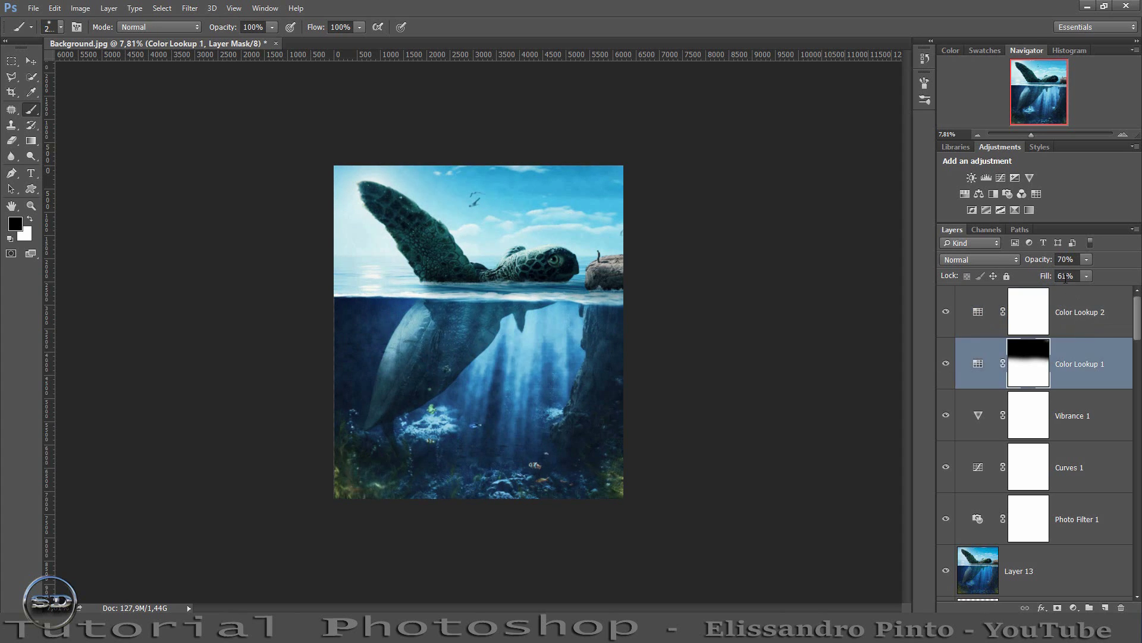
pyautogui.moveTo(1043, 262); pyautogui.dragTo(1024, 263)
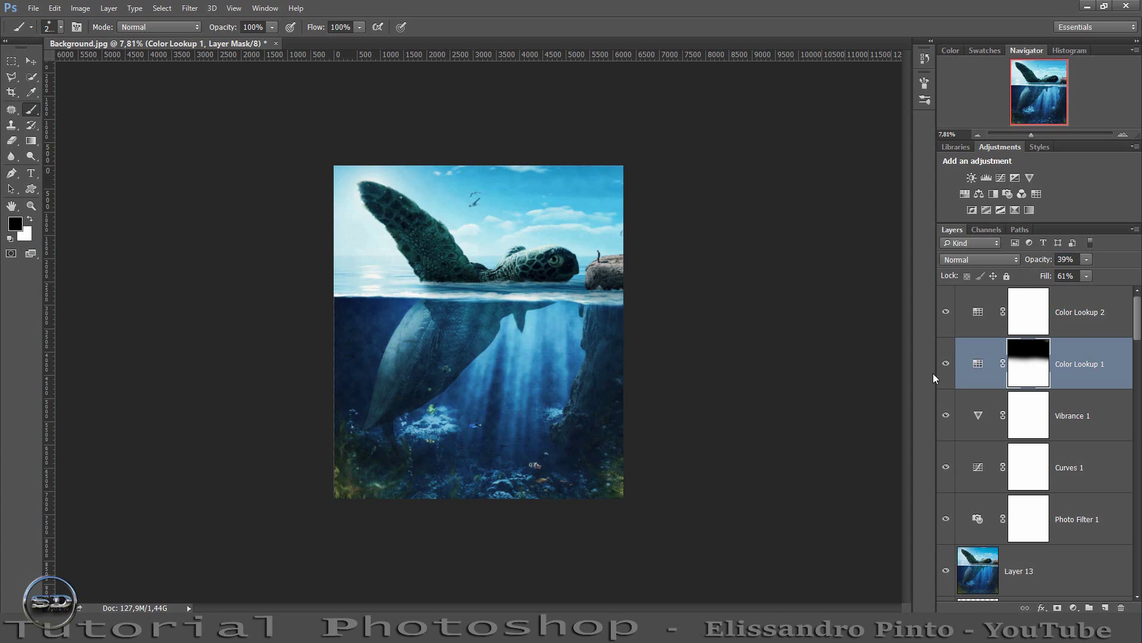
pyautogui.click(945, 364)
pyautogui.click(1092, 326)
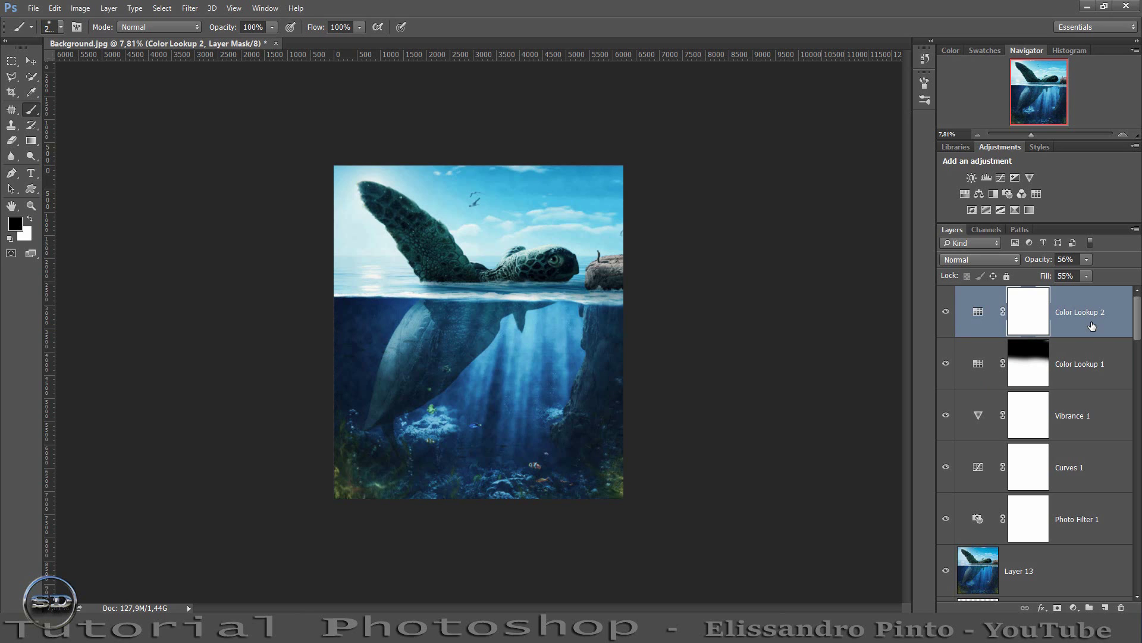
# Stamp visible layers, then paint black across the seabed on a new layer.
pyautogui.hotkey('ctrl', 'alt', 'shift', 'e')
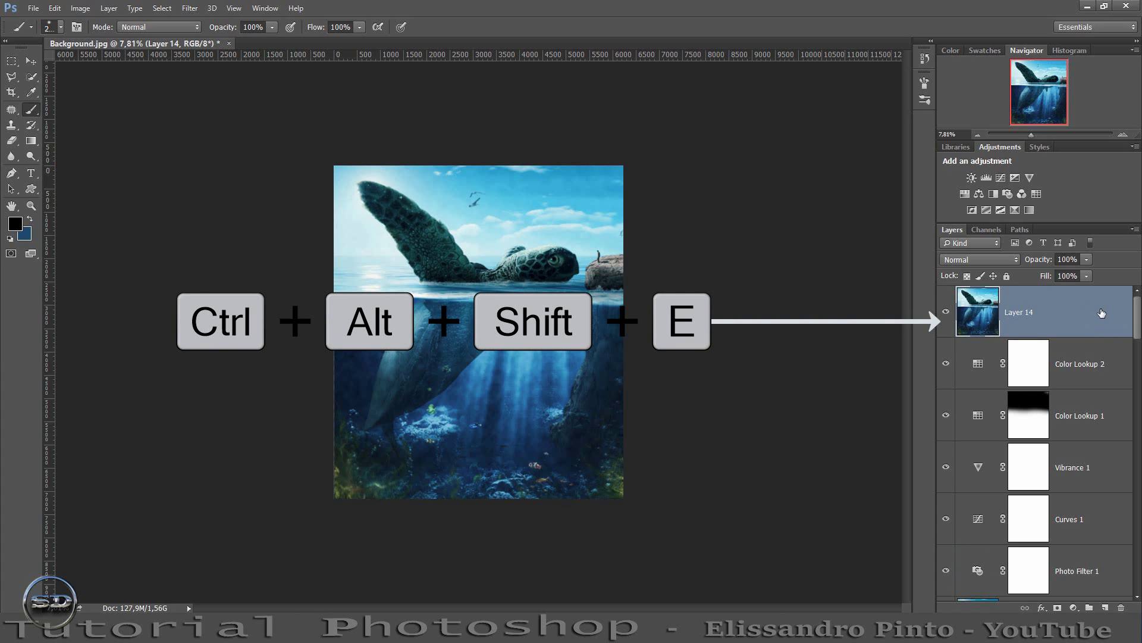
pyautogui.click(1105, 607)
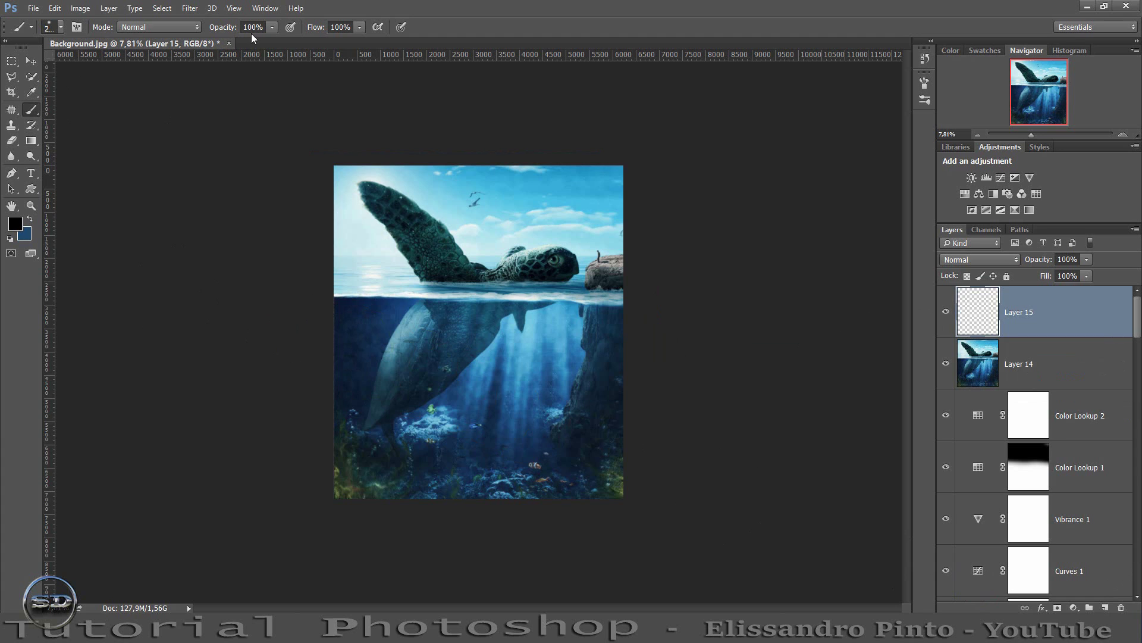
pyautogui.moveTo(311, 454)
pyautogui.mouseDown()
pyautogui.moveTo(400, 514)
pyautogui.moveTo(683, 464)
pyautogui.mouseUp()
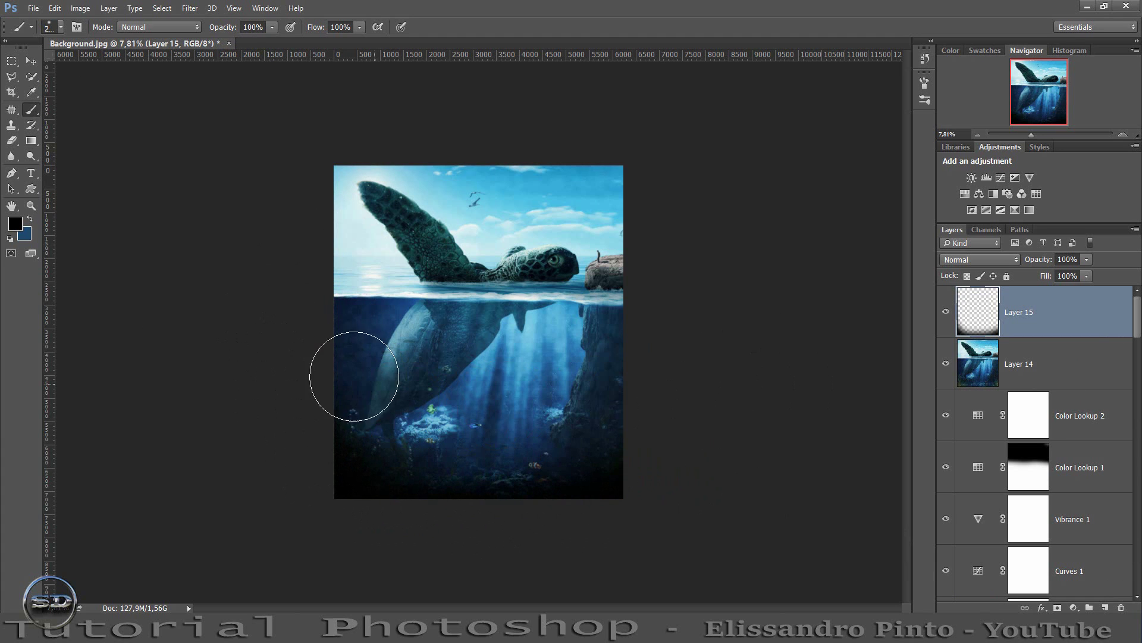
pyautogui.moveTo(301, 434)
pyautogui.mouseDown()
pyautogui.moveTo(521, 490)
pyautogui.moveTo(743, 316)
pyautogui.mouseUp()
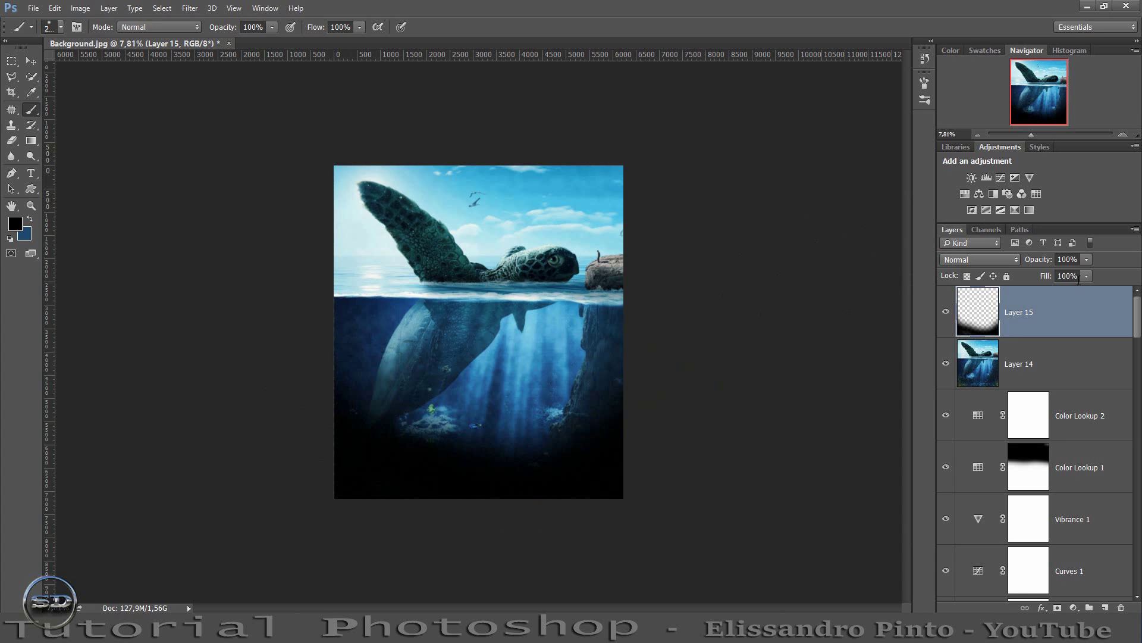
# Fade the black shading and squash it down toward the bottom edge with Free Transform.
pyautogui.moveTo(1047, 277); pyautogui.dragTo(1021, 277)
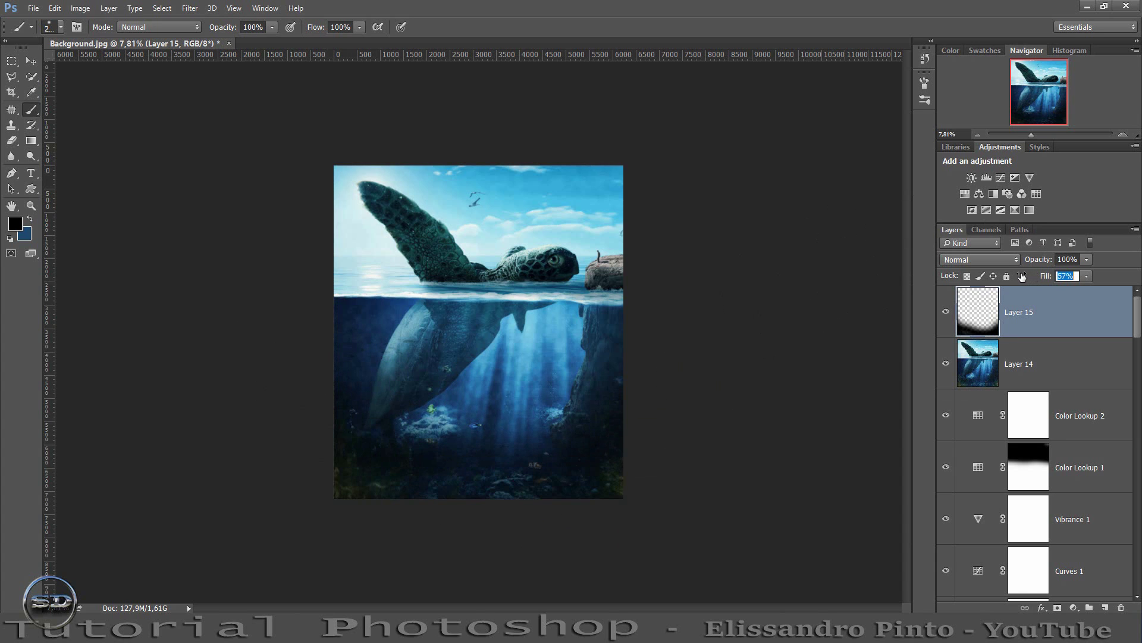
pyautogui.click(26, 65)
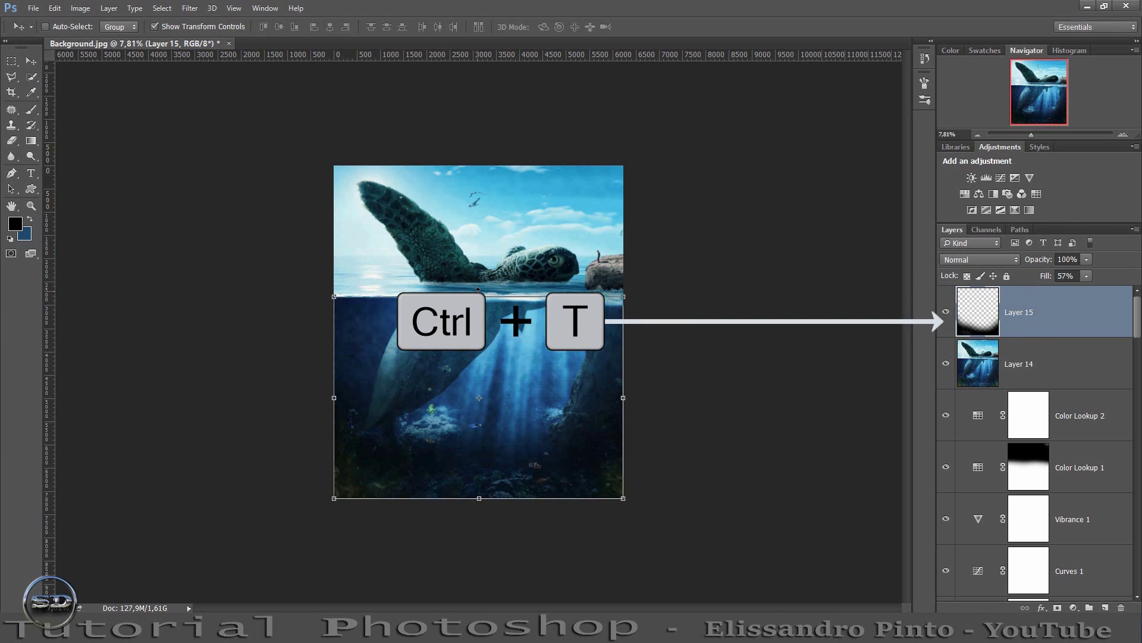
pyautogui.hotkey('ctrl', 't')
pyautogui.moveTo(479, 296); pyautogui.dragTo(474, 404)
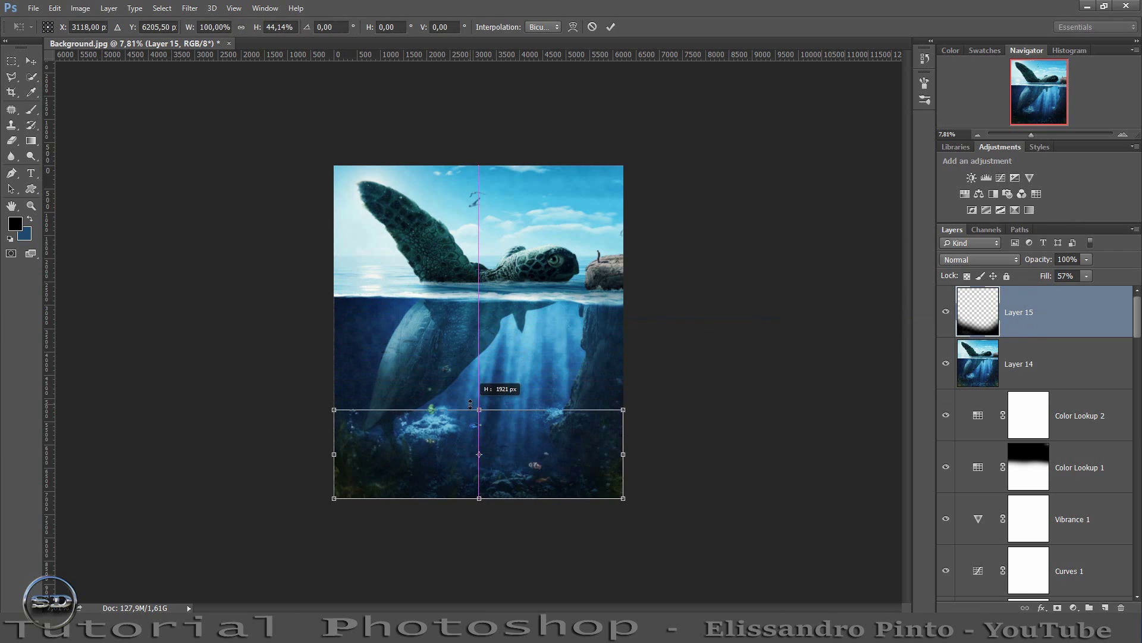
pyautogui.click(610, 26)
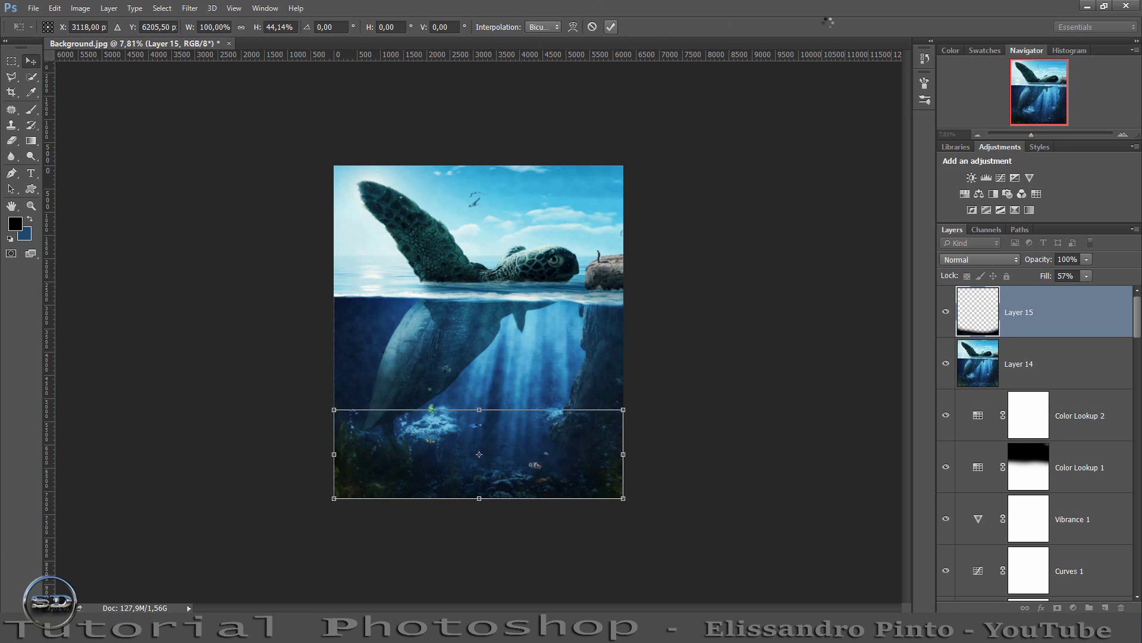
# Set the bottom shading layer's fill to 36%, comparing with and without it.
pyautogui.click(1034, 135)
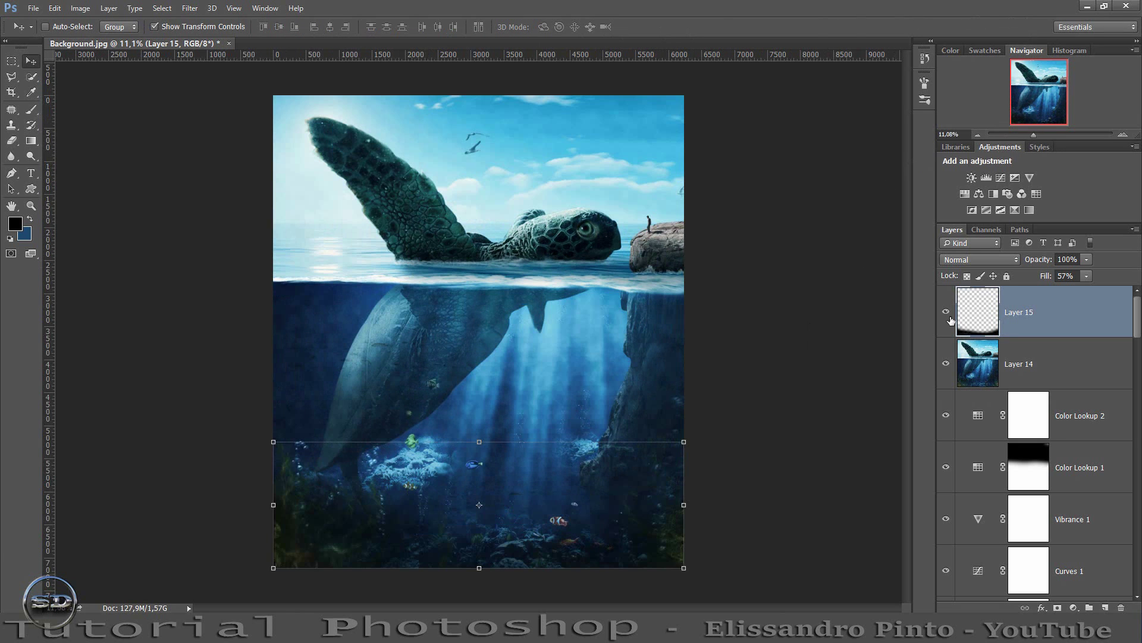
pyautogui.click(946, 312)
pyautogui.press('b')
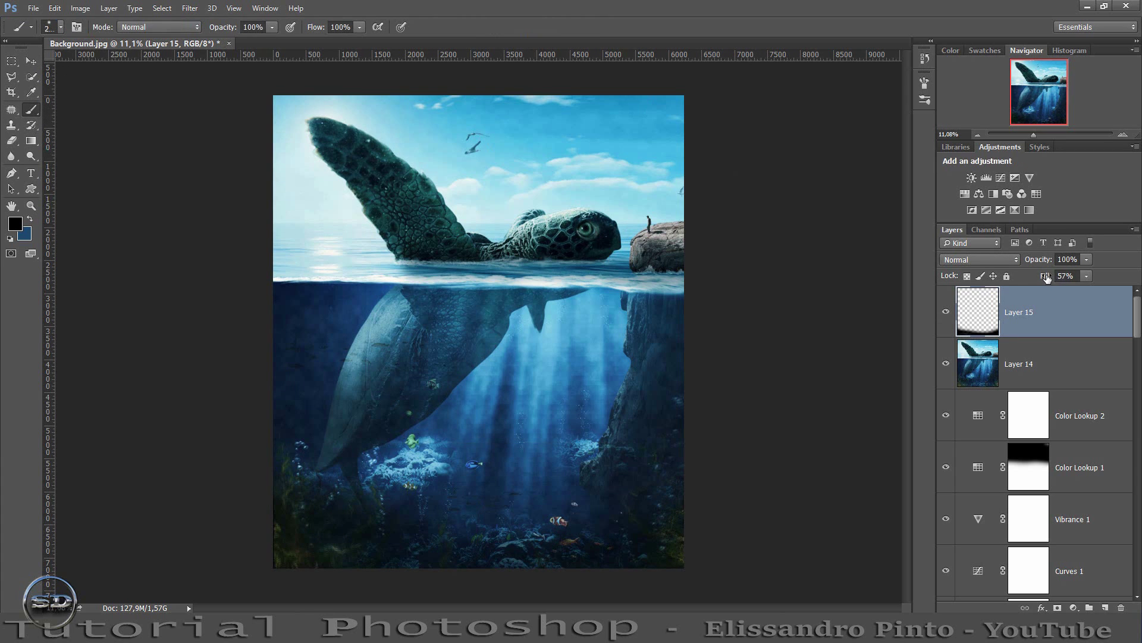
pyautogui.moveTo(1046, 278); pyautogui.dragTo(1034, 277)
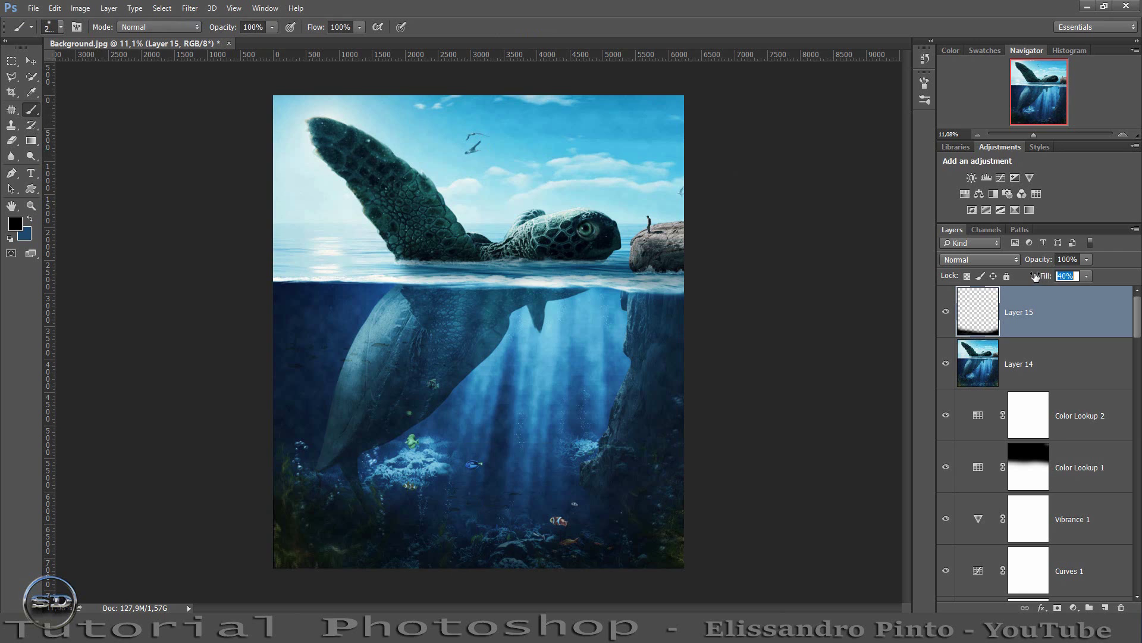
pyautogui.click(946, 312)
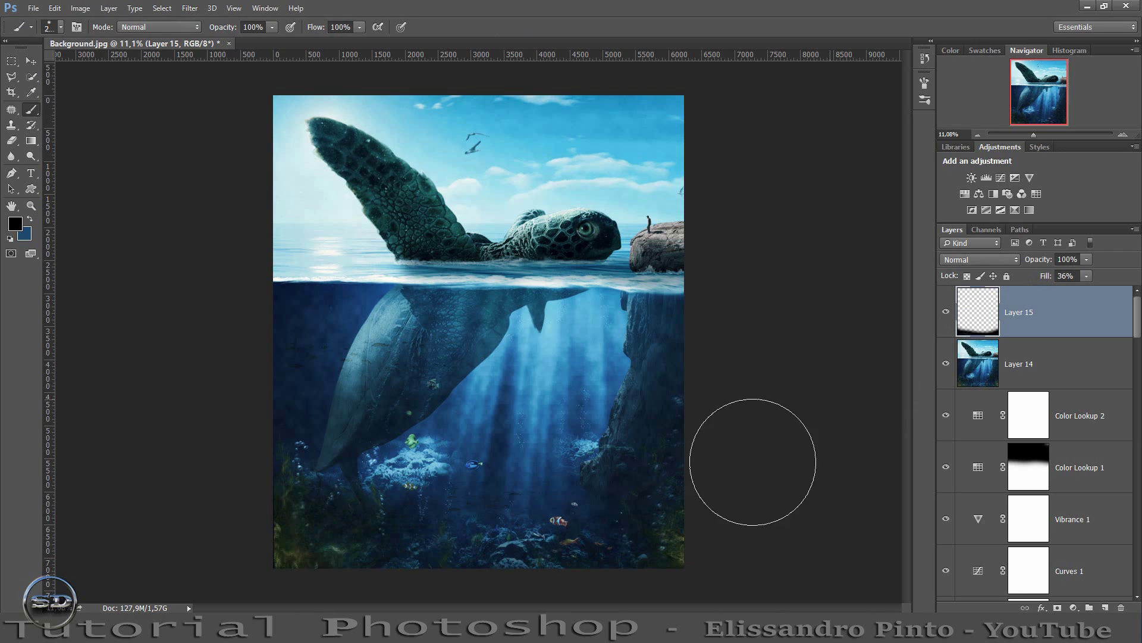
pyautogui.click(946, 313)
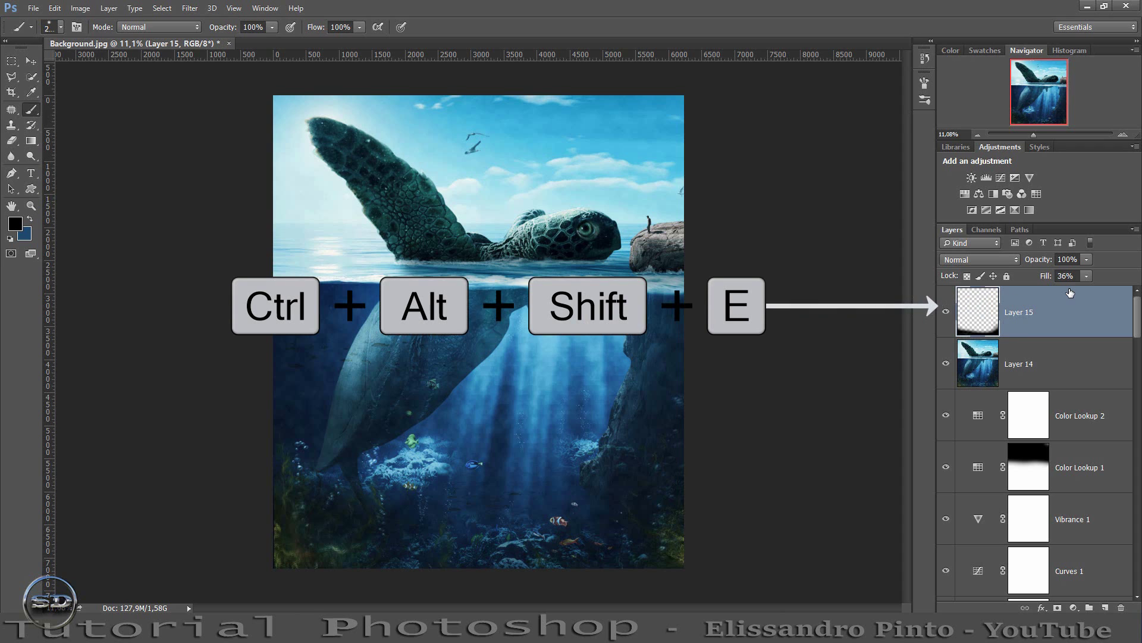
# Stamp visible layers into a new top layer, zoom out, and bring up the Filter menu.
pyautogui.hotkey('ctrl', 'alt', 'shift', 'e')
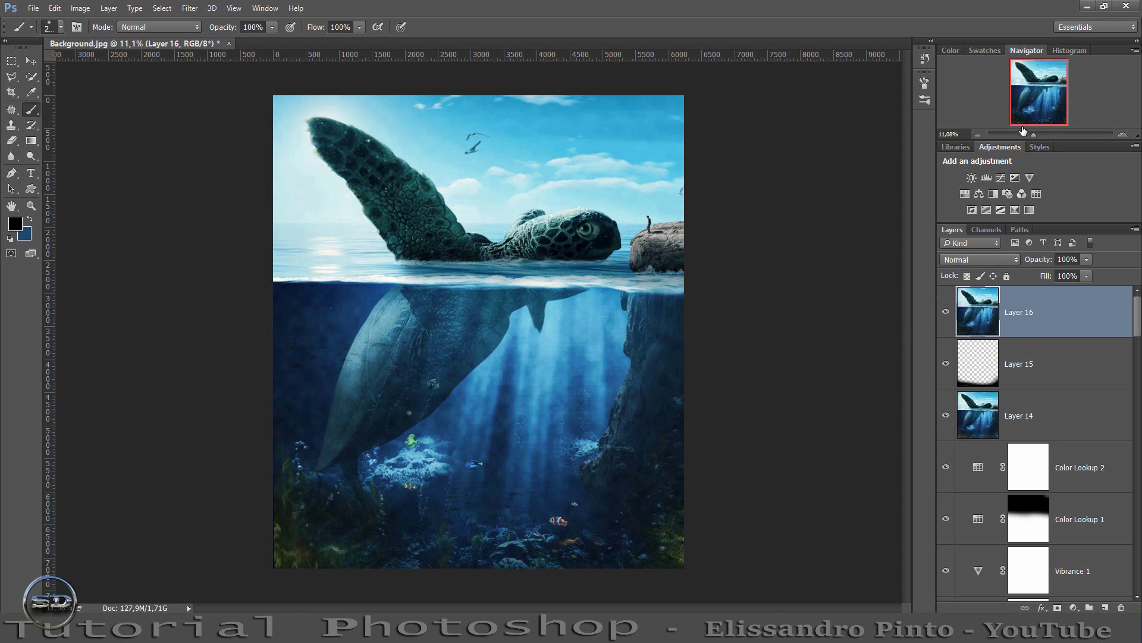
pyautogui.moveTo(1030, 133); pyautogui.dragTo(1032, 133)
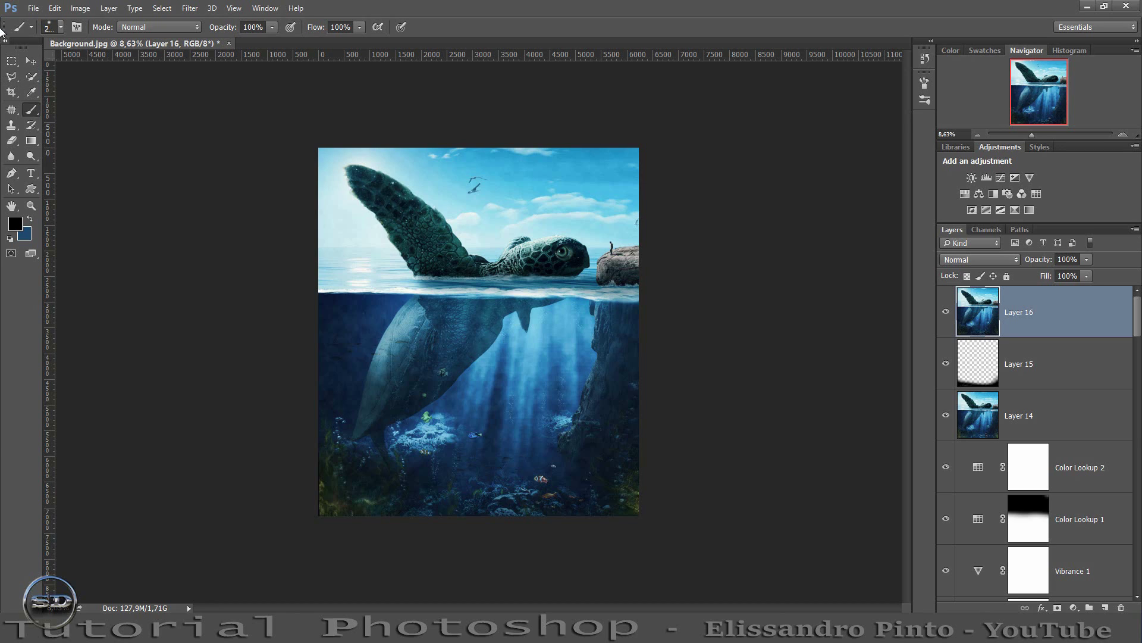
pyautogui.click(190, 9)
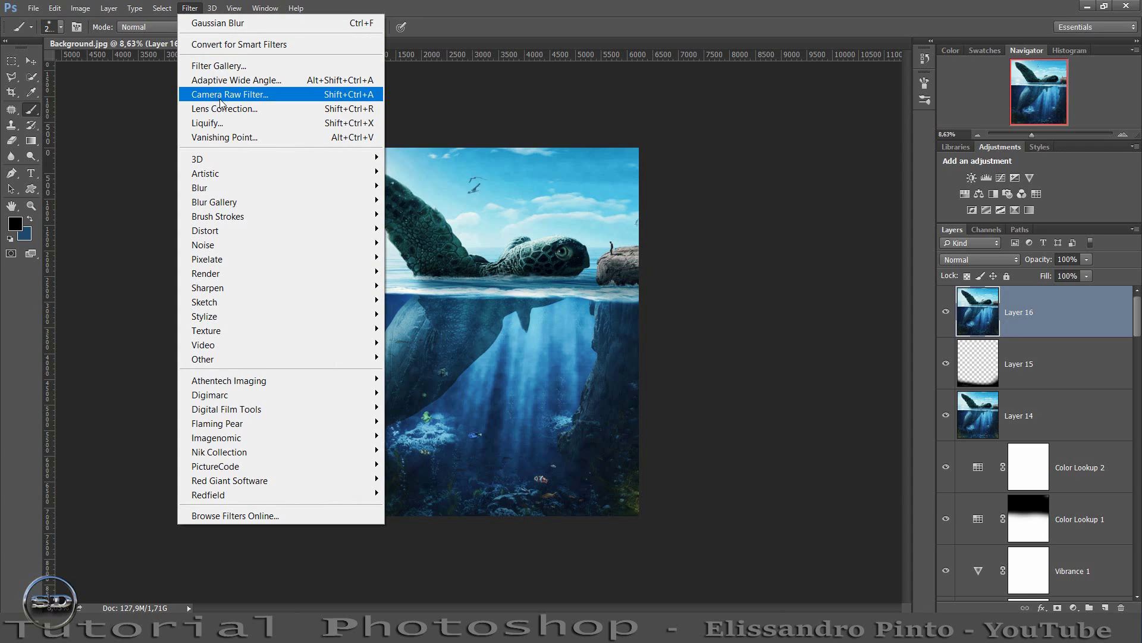
# Apply Camera Raw: Temperature +3, Exposure +0.55, Contrast +16, Highlights -33, Whites -14, more clarity.
pyautogui.click(221, 102)
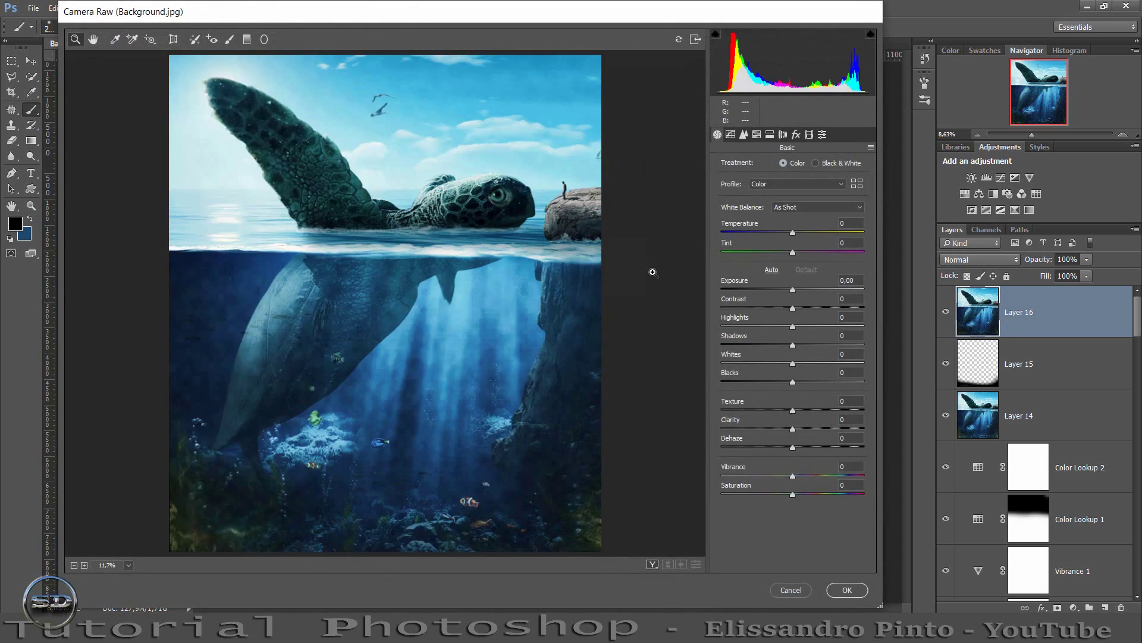
pyautogui.moveTo(792, 234); pyautogui.dragTo(802, 226)
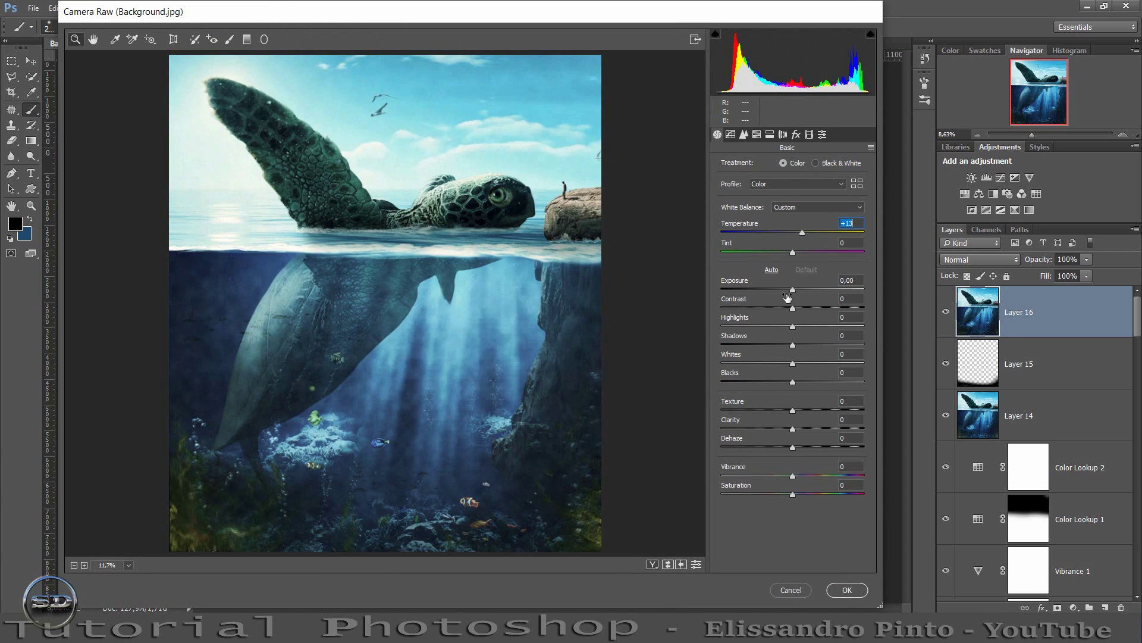
pyautogui.moveTo(793, 291); pyautogui.dragTo(800, 290)
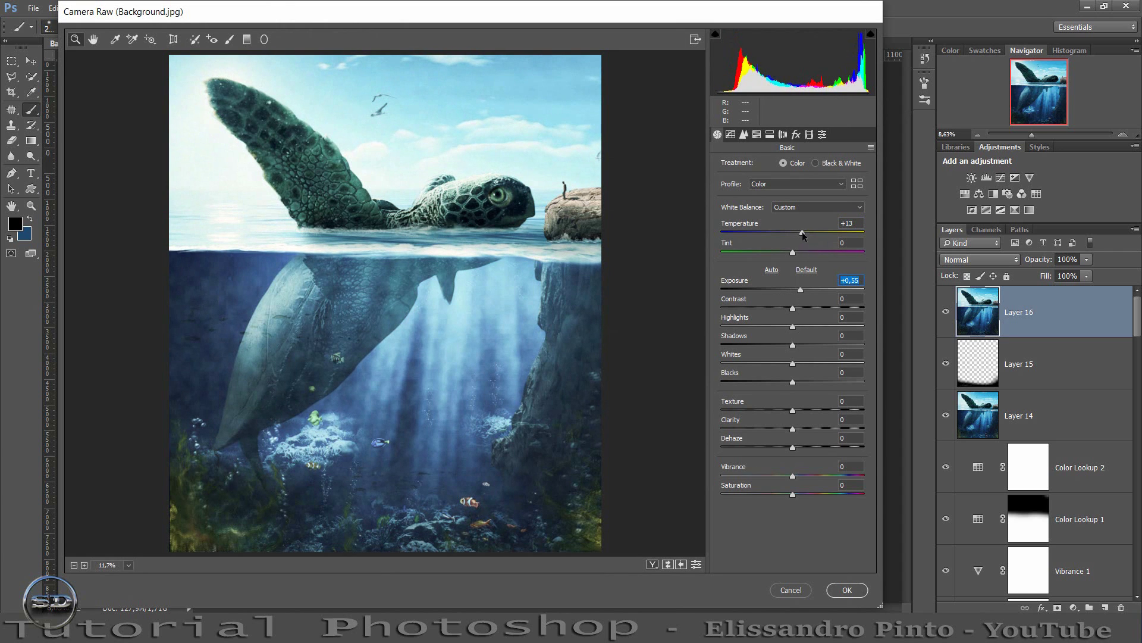
pyautogui.moveTo(802, 230); pyautogui.dragTo(795, 230)
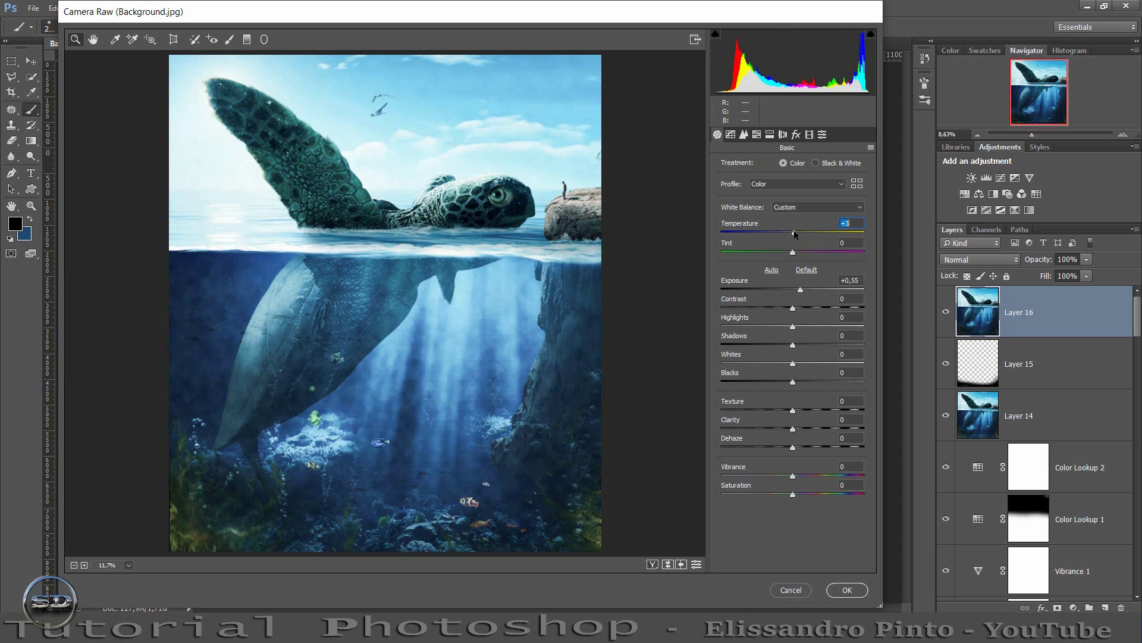
pyautogui.moveTo(792, 307)
pyautogui.mouseDown()
pyautogui.moveTo(813, 306)
pyautogui.moveTo(802, 308)
pyautogui.mouseUp()
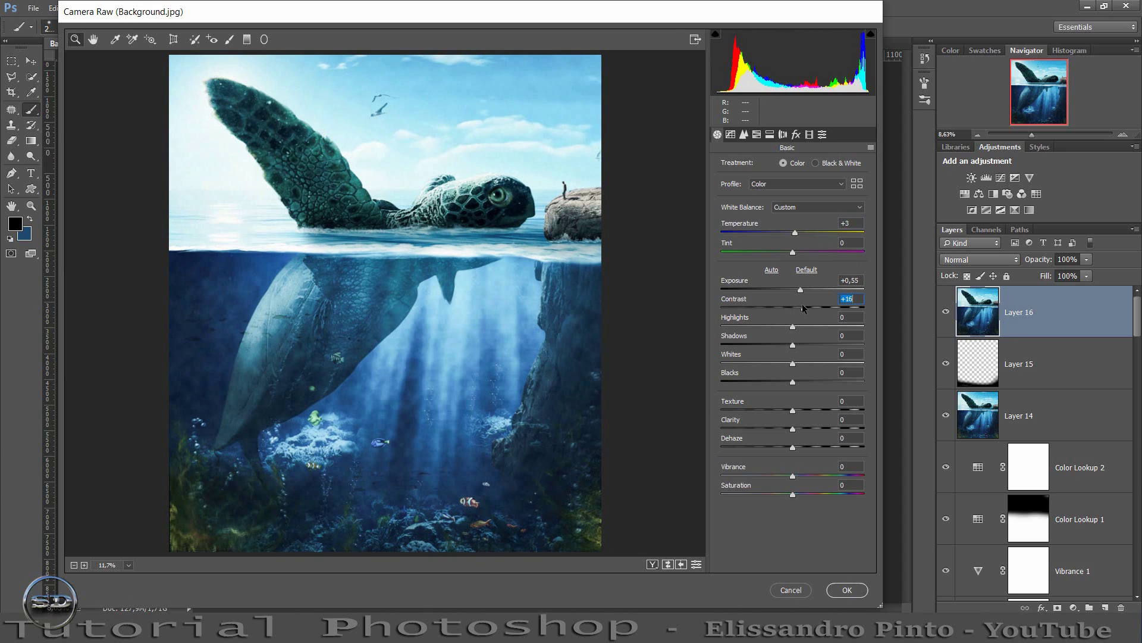
pyautogui.moveTo(792, 326)
pyautogui.mouseDown()
pyautogui.moveTo(816, 322)
pyautogui.moveTo(767, 324)
pyautogui.moveTo(765, 346)
pyautogui.moveTo(785, 341)
pyautogui.mouseUp()
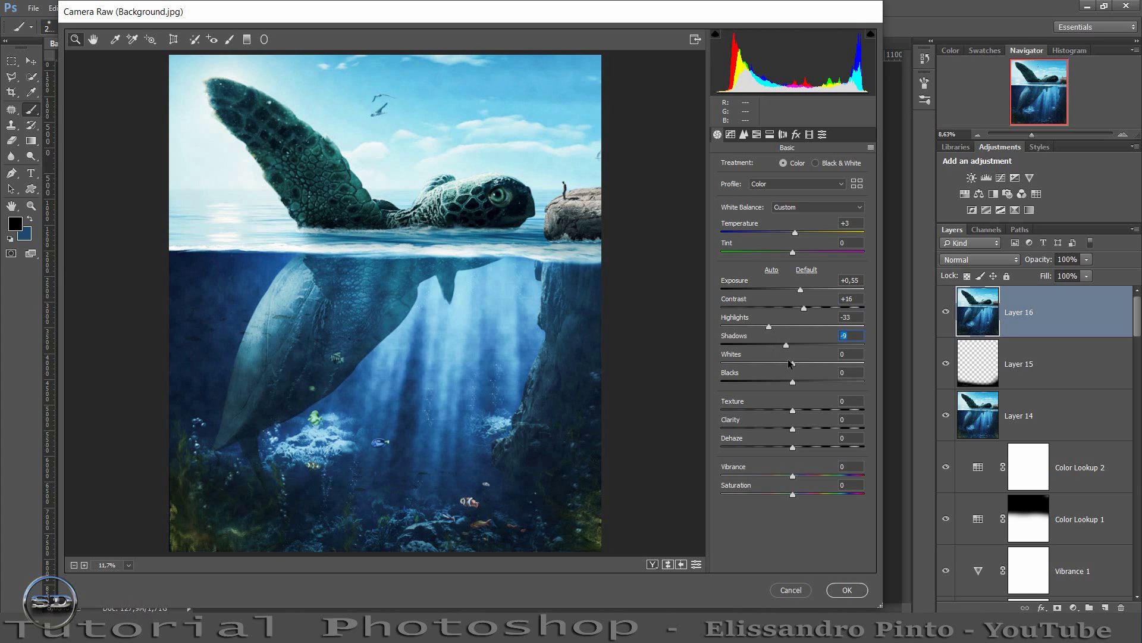
pyautogui.moveTo(793, 364)
pyautogui.mouseDown()
pyautogui.moveTo(775, 380)
pyautogui.moveTo(790, 380)
pyautogui.mouseUp()
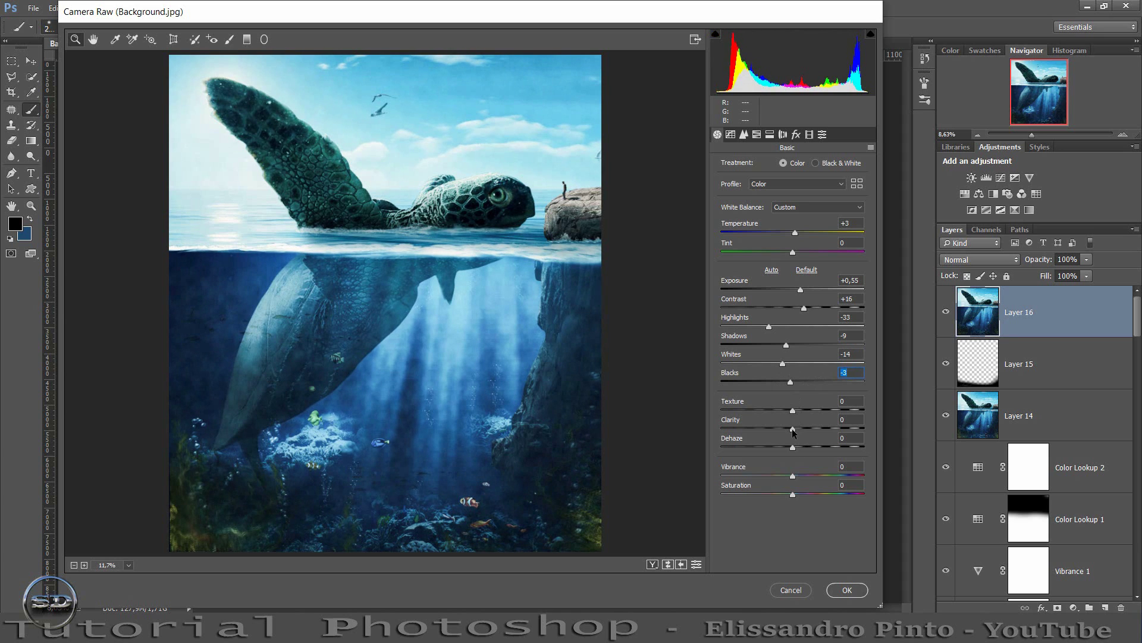
pyautogui.moveTo(792, 428)
pyautogui.mouseDown()
pyautogui.moveTo(831, 428)
pyautogui.moveTo(807, 412)
pyautogui.mouseUp()
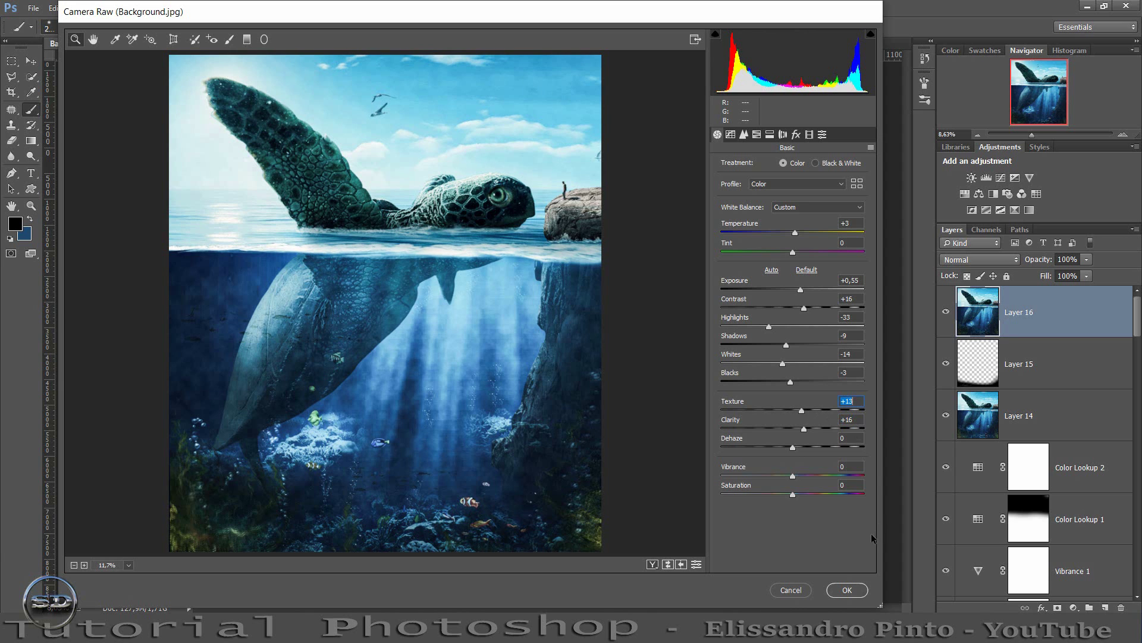
pyautogui.click(847, 590)
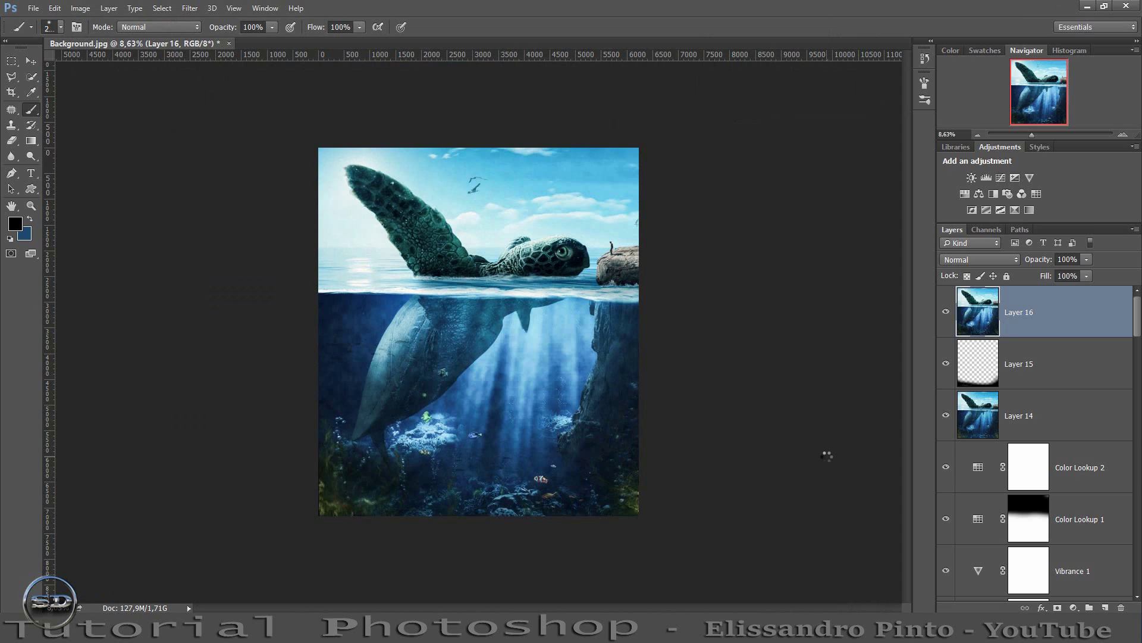
# Blend Layer 16 at 65% fill and 61% opacity.
pyautogui.click(946, 313)
pyautogui.moveTo(1048, 270); pyautogui.dragTo(1020, 263)
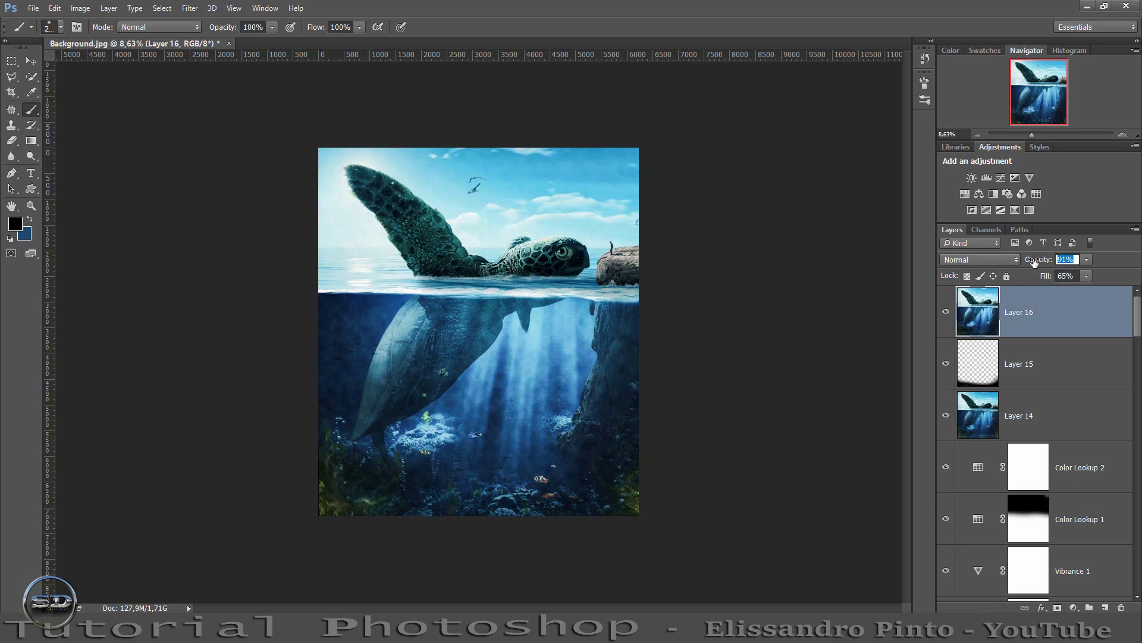
pyautogui.click(946, 312)
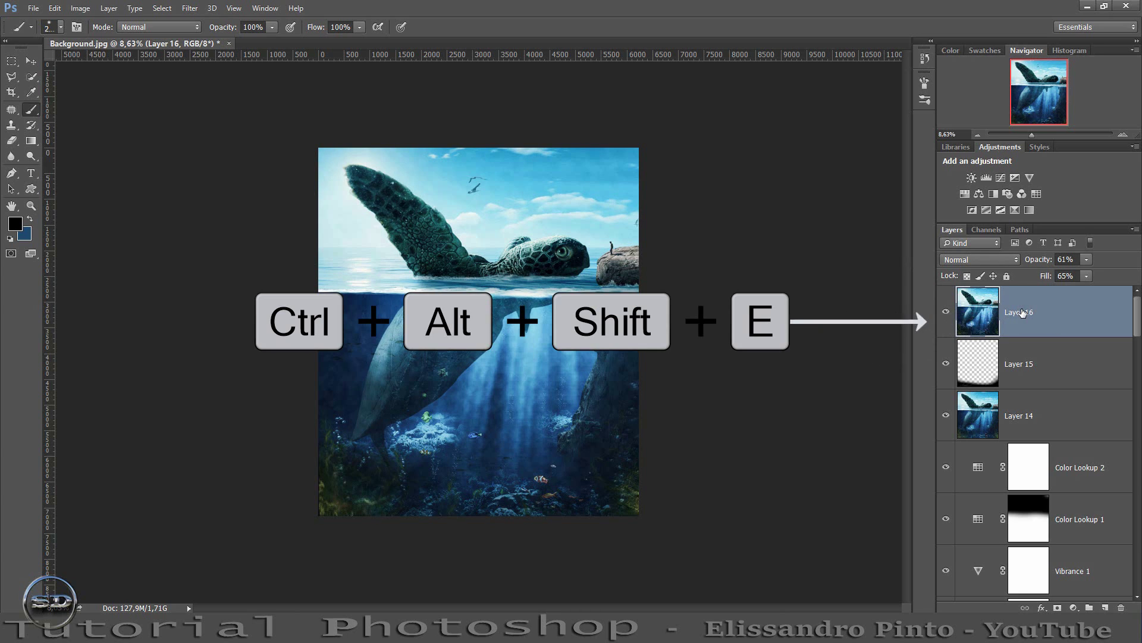
# Stamp visible layers as Layer 17, then try a Knoll Light Factory flare and cancel it.
pyautogui.hotkey('ctrl', 'alt', 'shift', 'e')
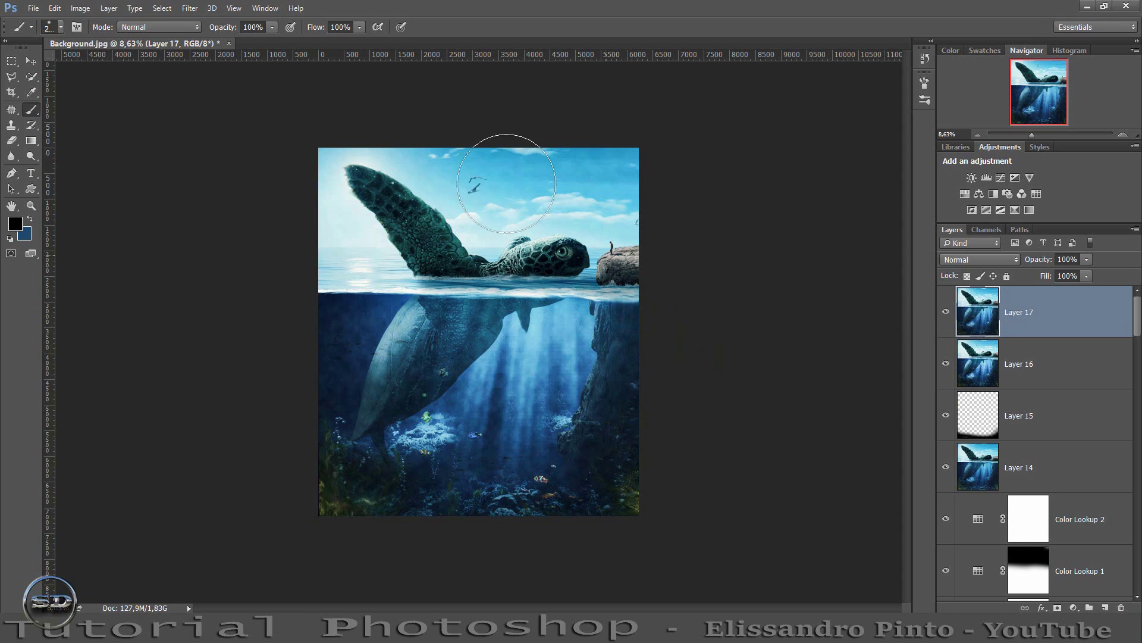
pyautogui.click(194, 12)
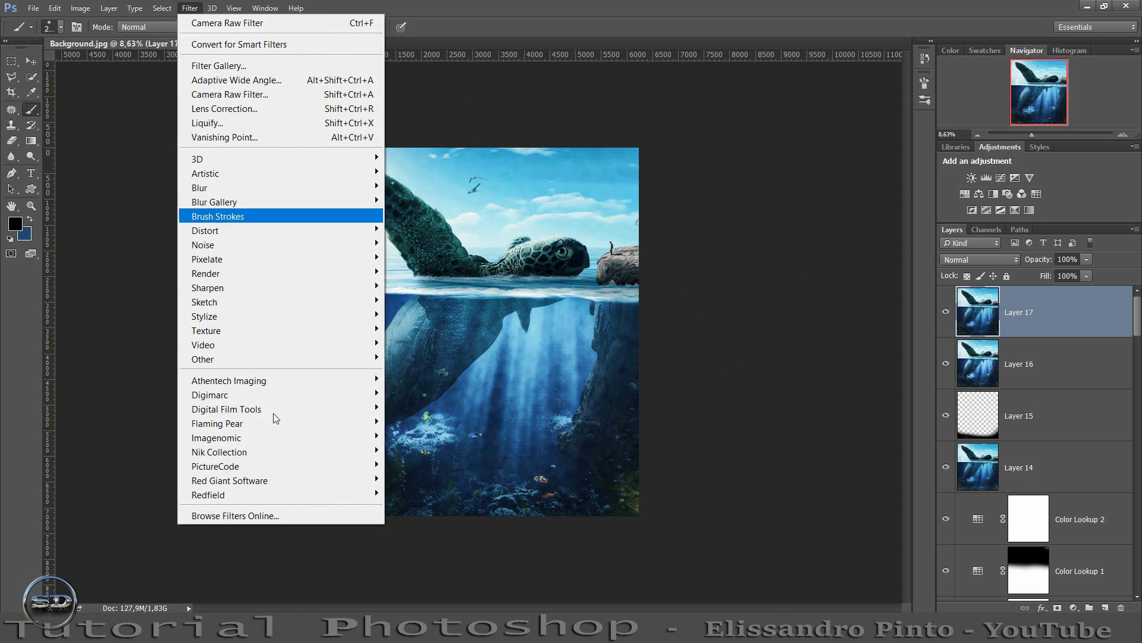
pyautogui.moveTo(230, 480)
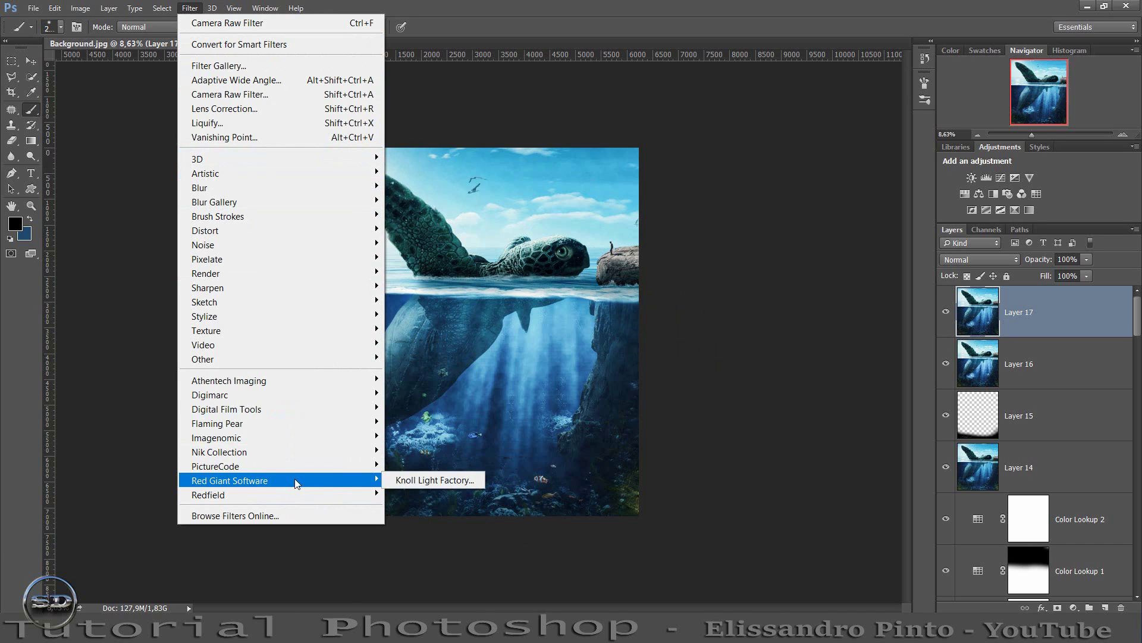
pyautogui.click(431, 479)
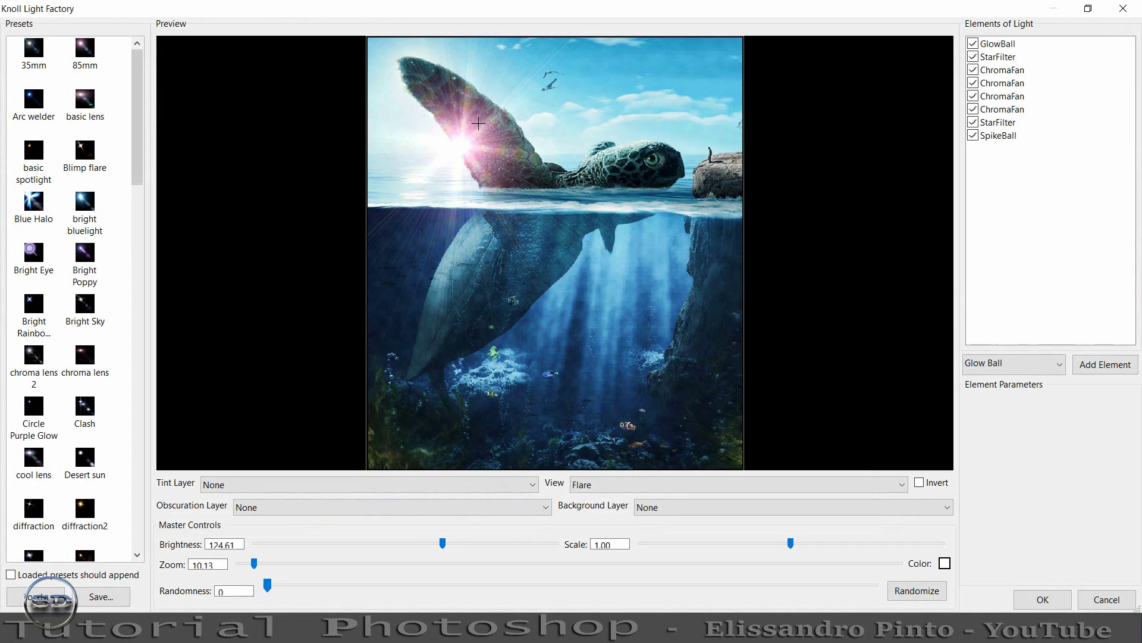
pyautogui.moveTo(428, 192)
pyautogui.mouseDown()
pyautogui.moveTo(468, 92)
pyautogui.moveTo(451, 75)
pyautogui.mouseUp()
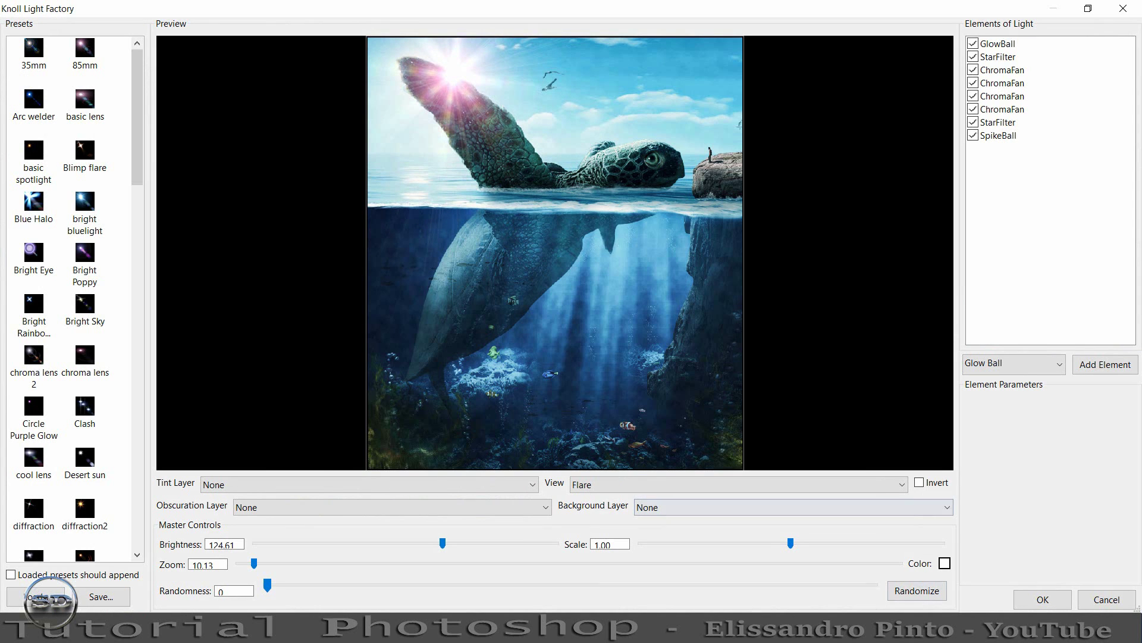
pyautogui.click(1107, 599)
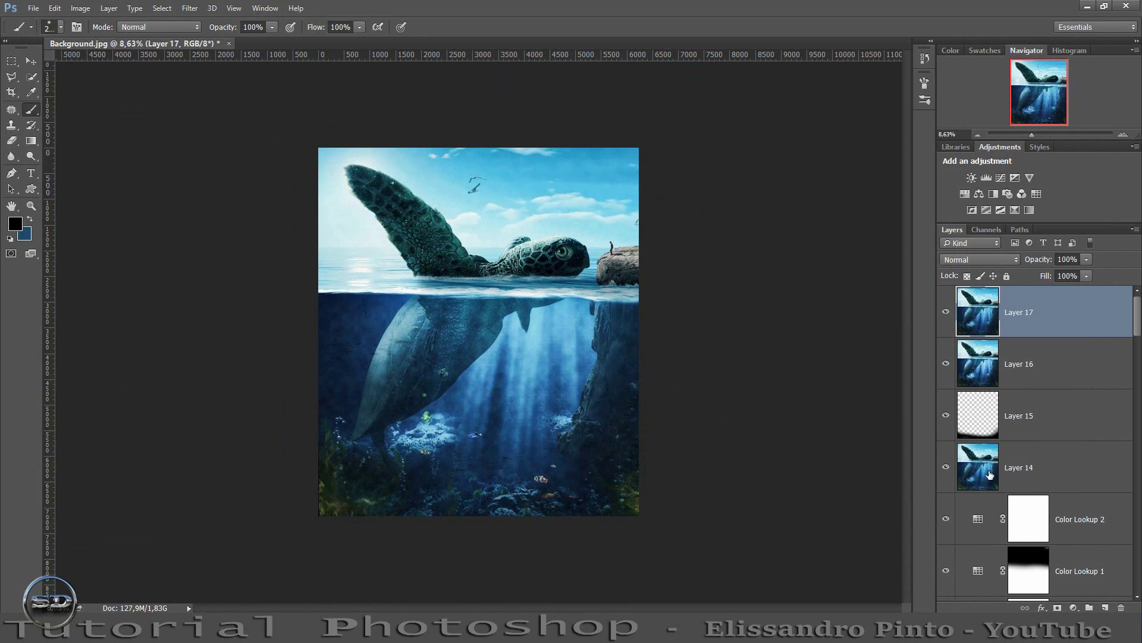
# Create Layer 18 and fill it with solid black using the Paint Bucket.
pyautogui.click(1105, 607)
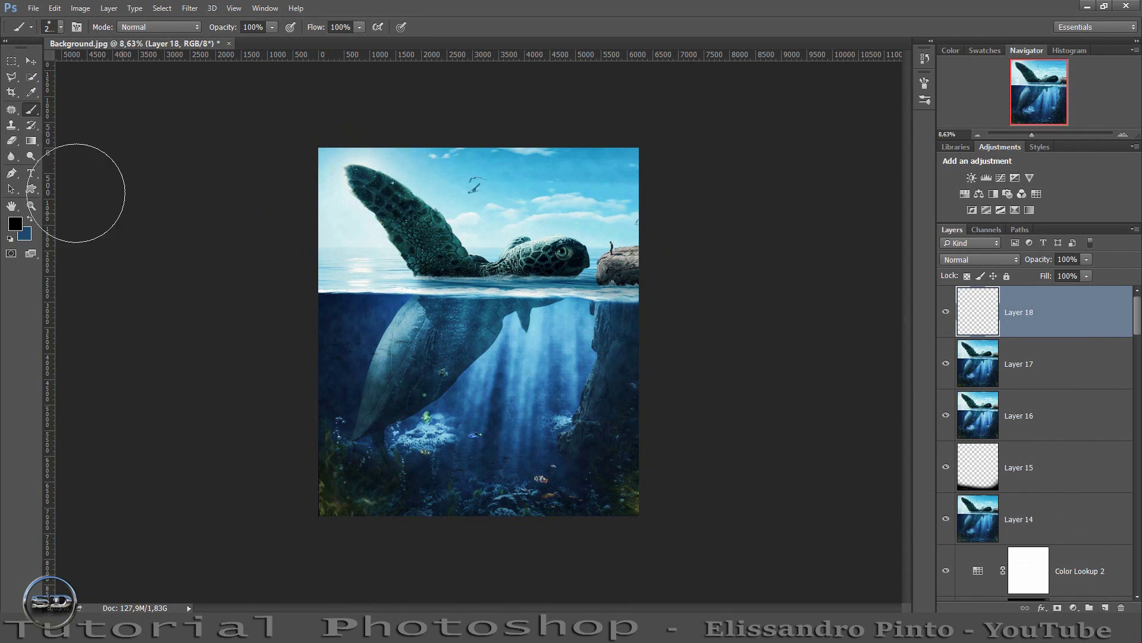
pyautogui.click(31, 140)
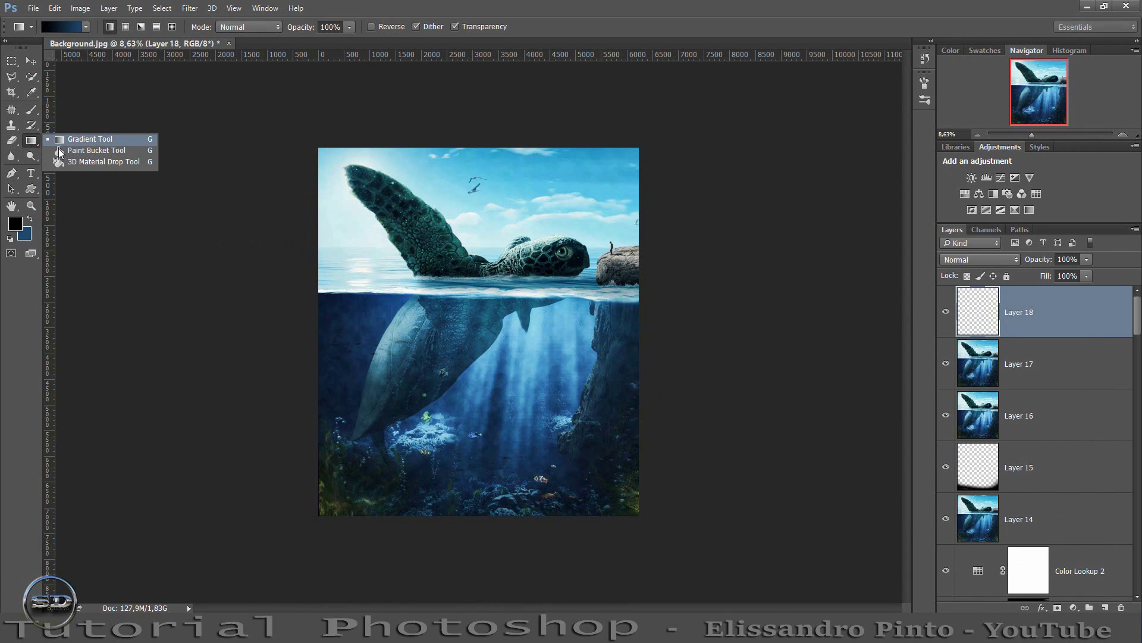
pyautogui.click(95, 151)
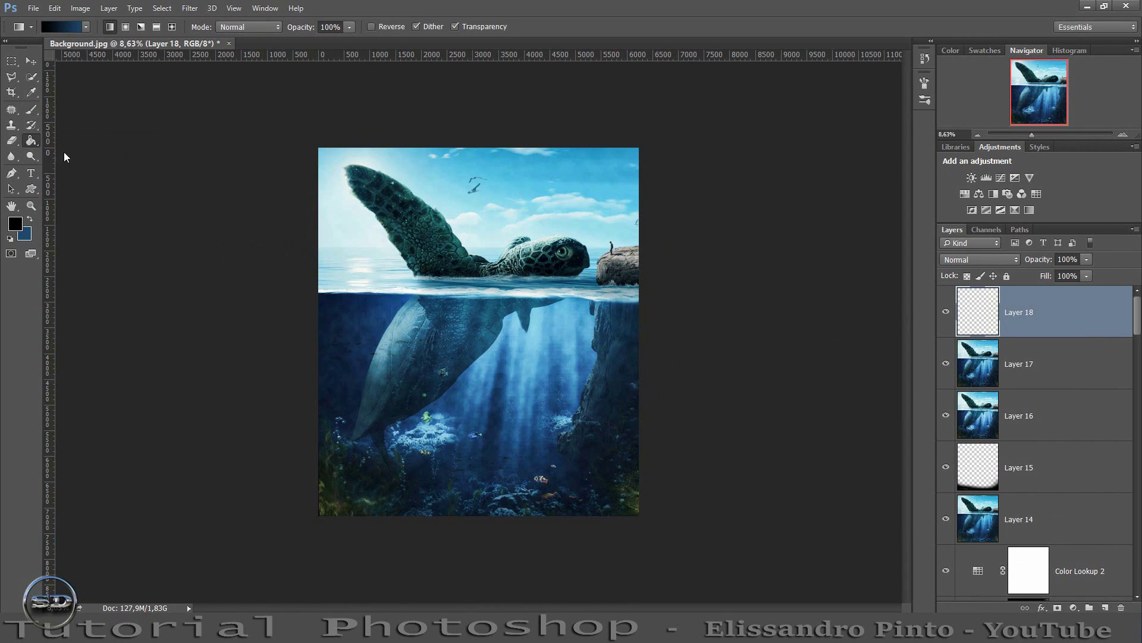
pyautogui.click(367, 272)
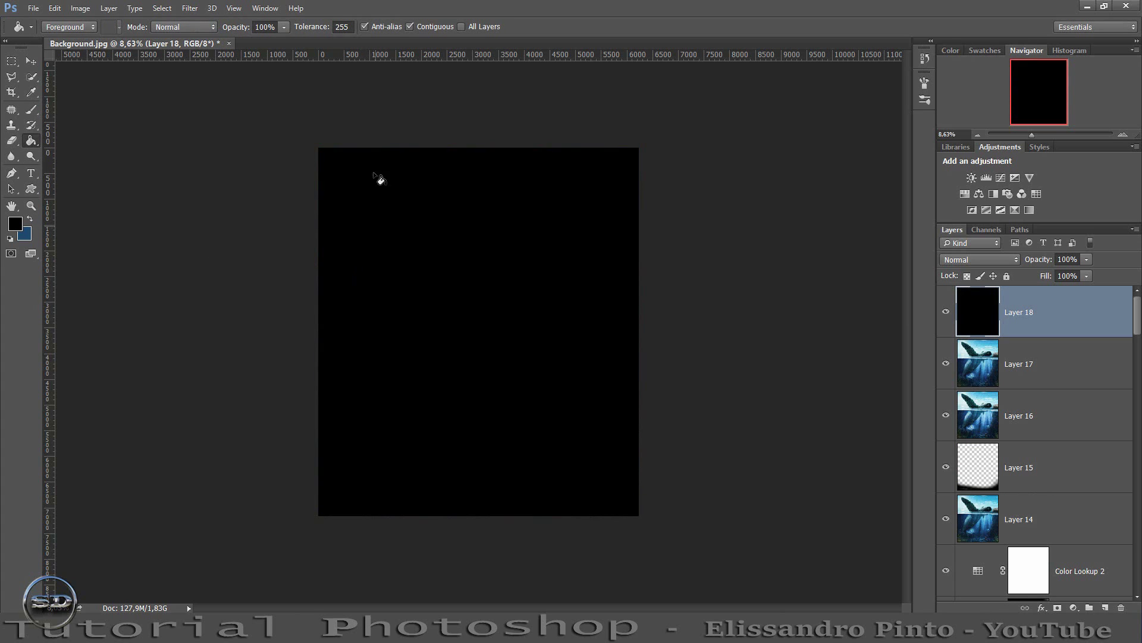
# Render a Lens Flare on the black layer and set it to Screen blending.
pyautogui.click(189, 9)
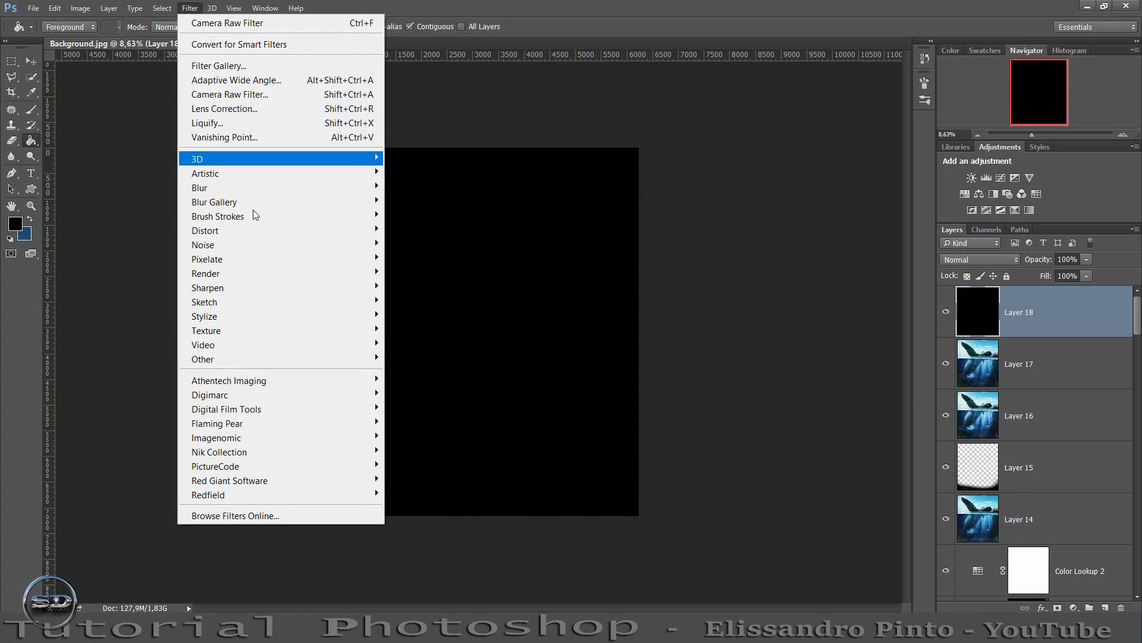
pyautogui.moveTo(205, 273)
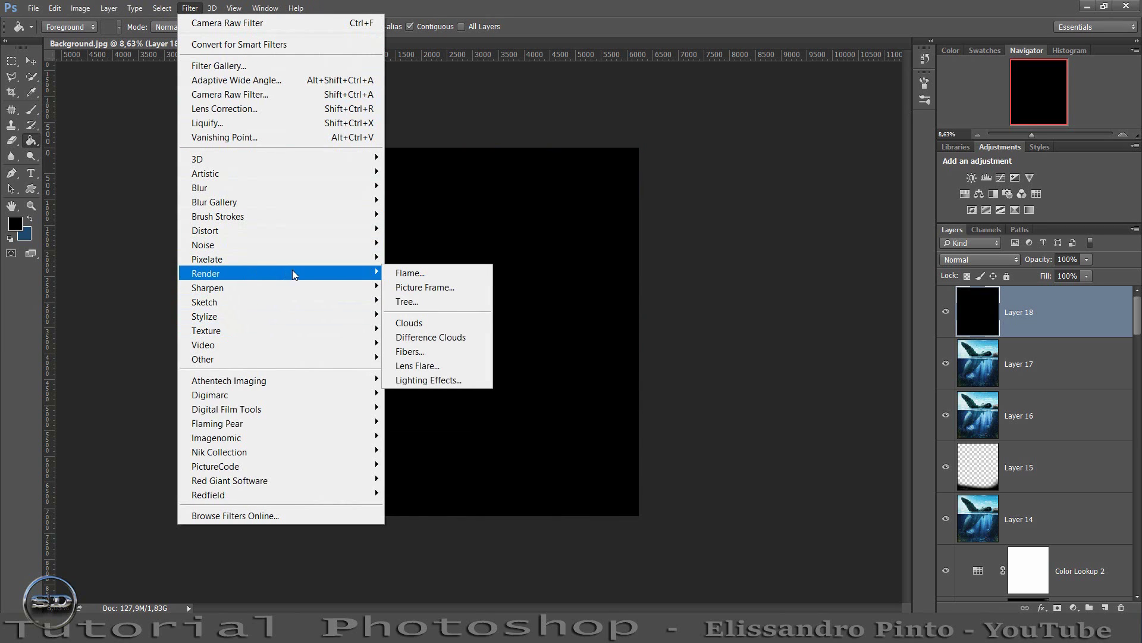
pyautogui.click(450, 374)
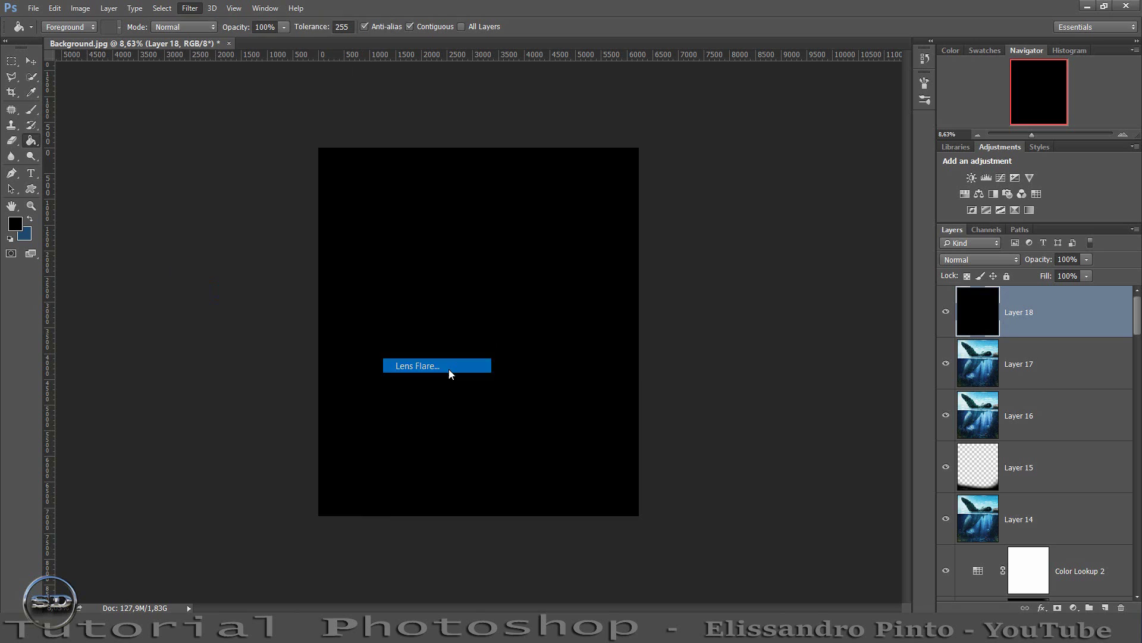
pyautogui.moveTo(509, 205)
pyautogui.mouseDown()
pyautogui.moveTo(481, 186)
pyautogui.moveTo(489, 191)
pyautogui.mouseUp()
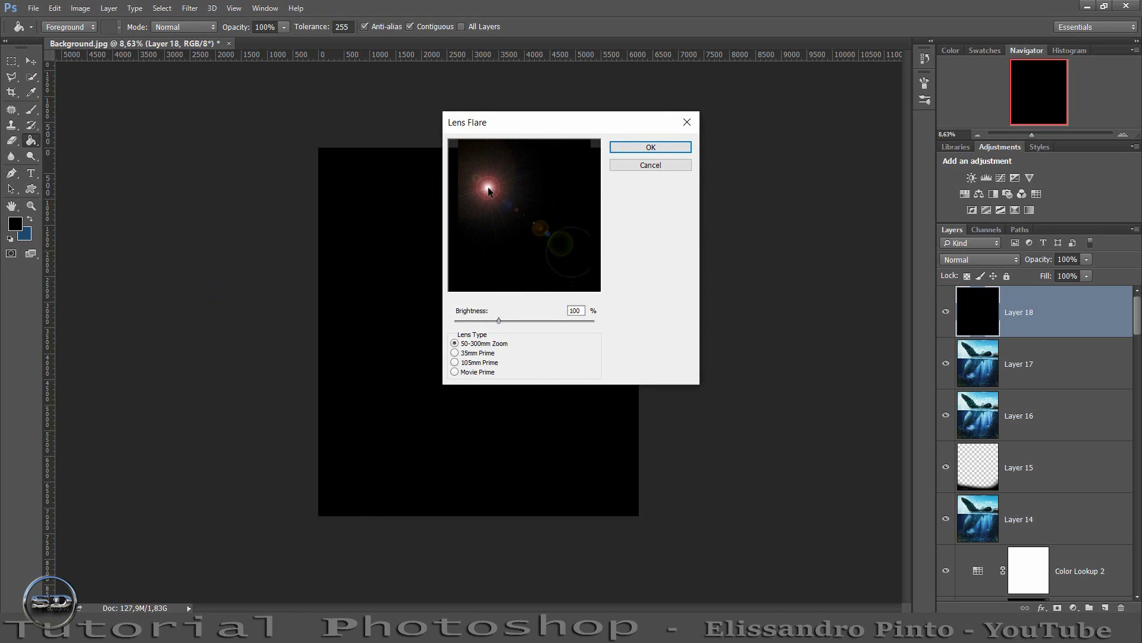
pyautogui.click(638, 147)
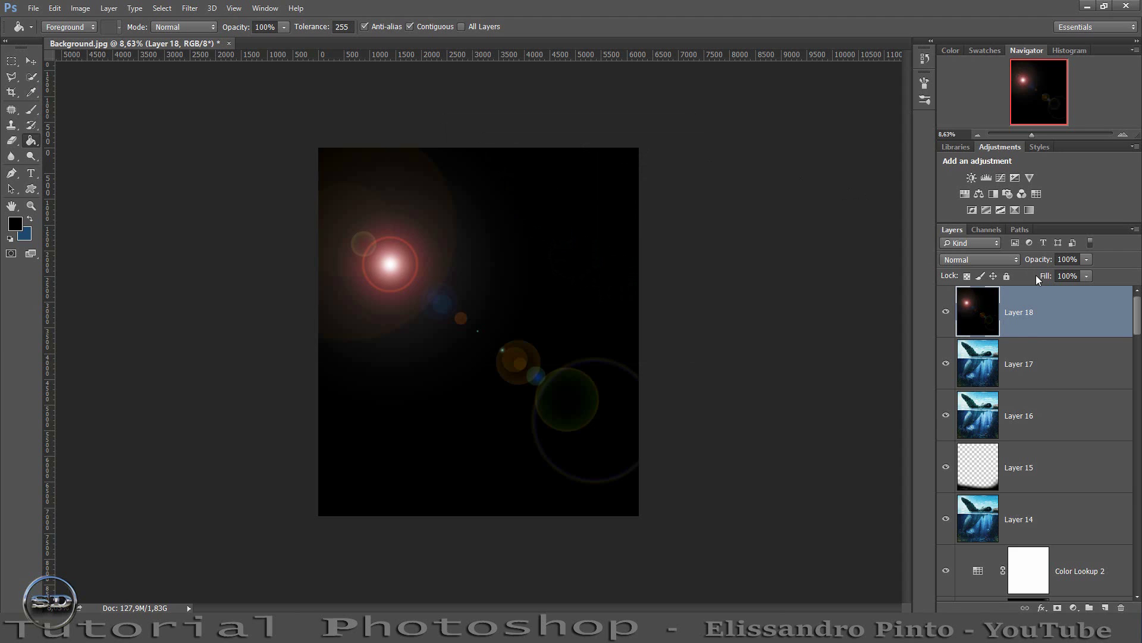
pyautogui.click(978, 259)
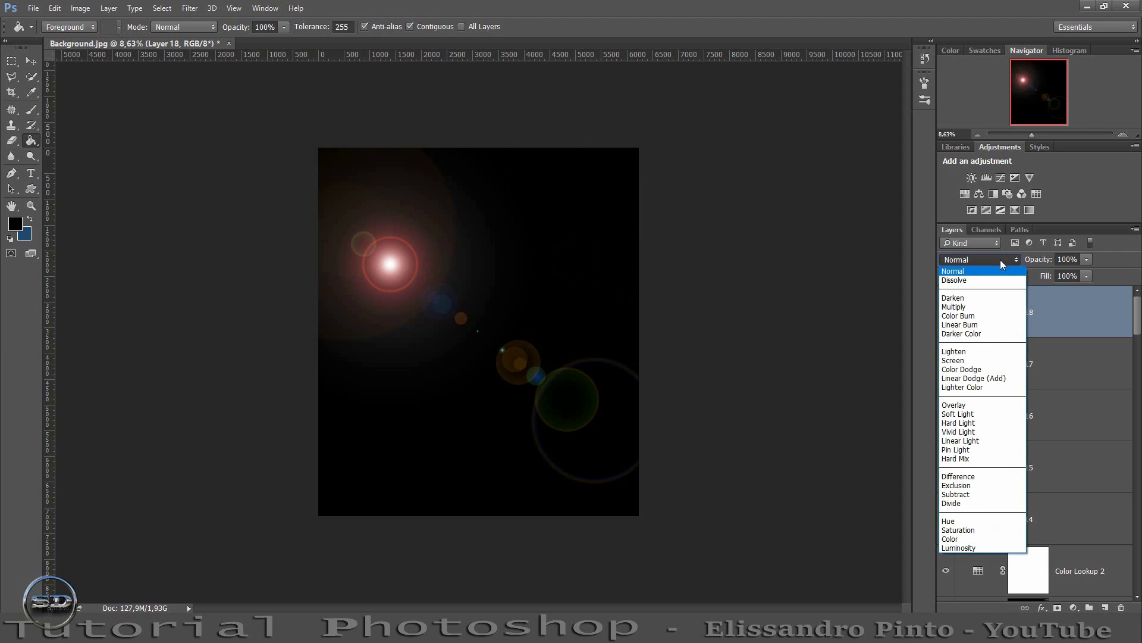
pyautogui.click(976, 356)
# Move the lens flare so its glow sits on the raised flipper's tip.
pyautogui.click(31, 60)
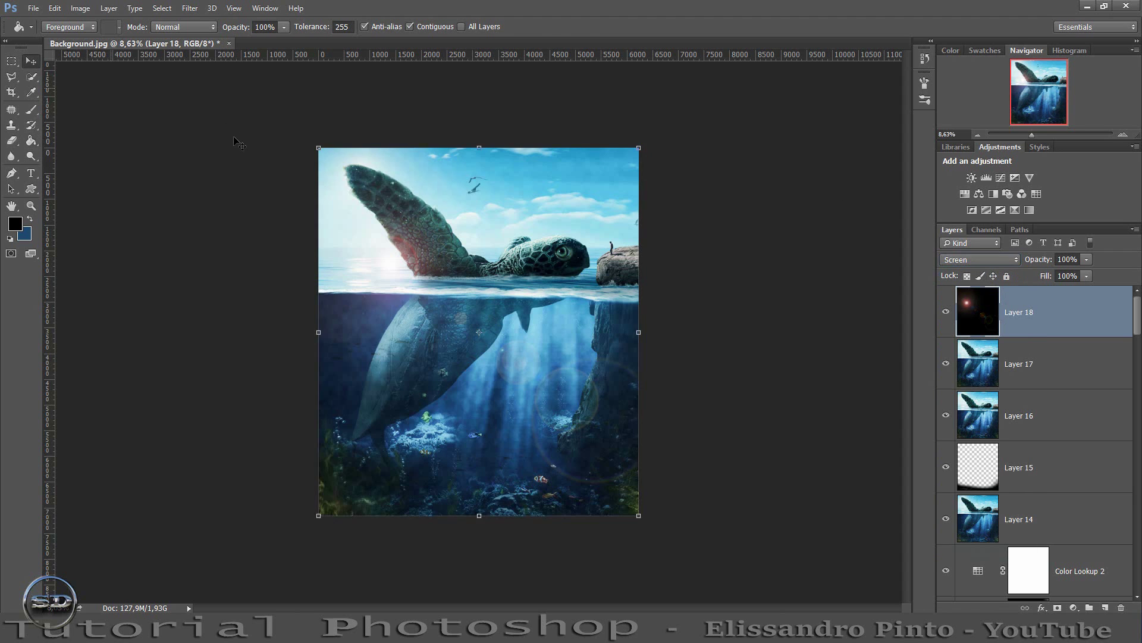
pyautogui.moveTo(383, 260); pyautogui.dragTo(370, 164)
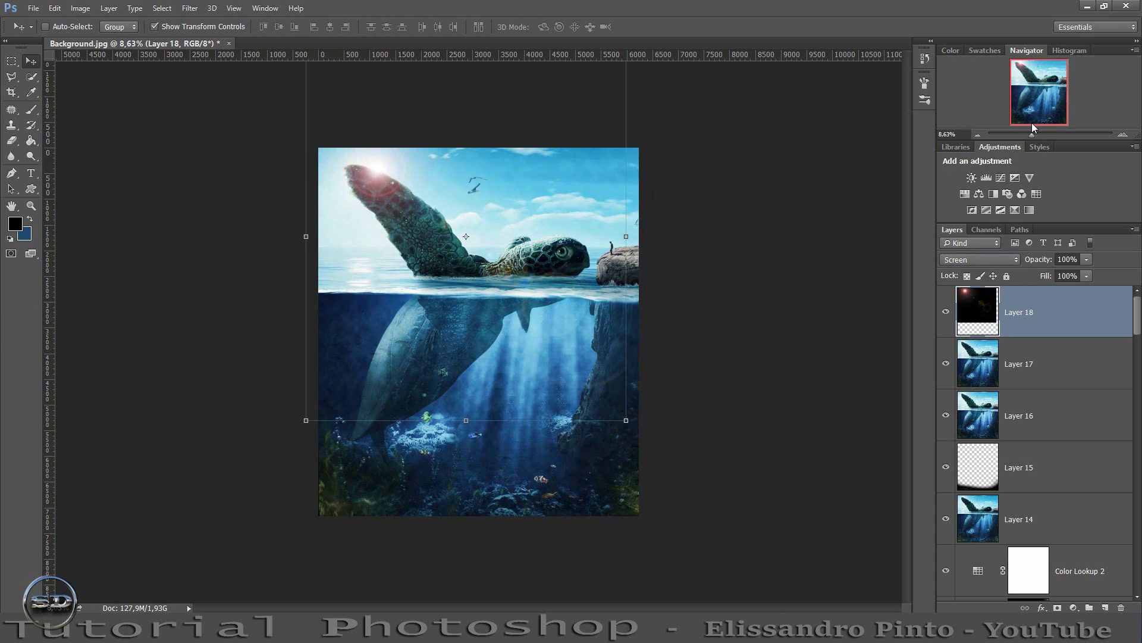
pyautogui.moveTo(1030, 135); pyautogui.dragTo(1030, 75)
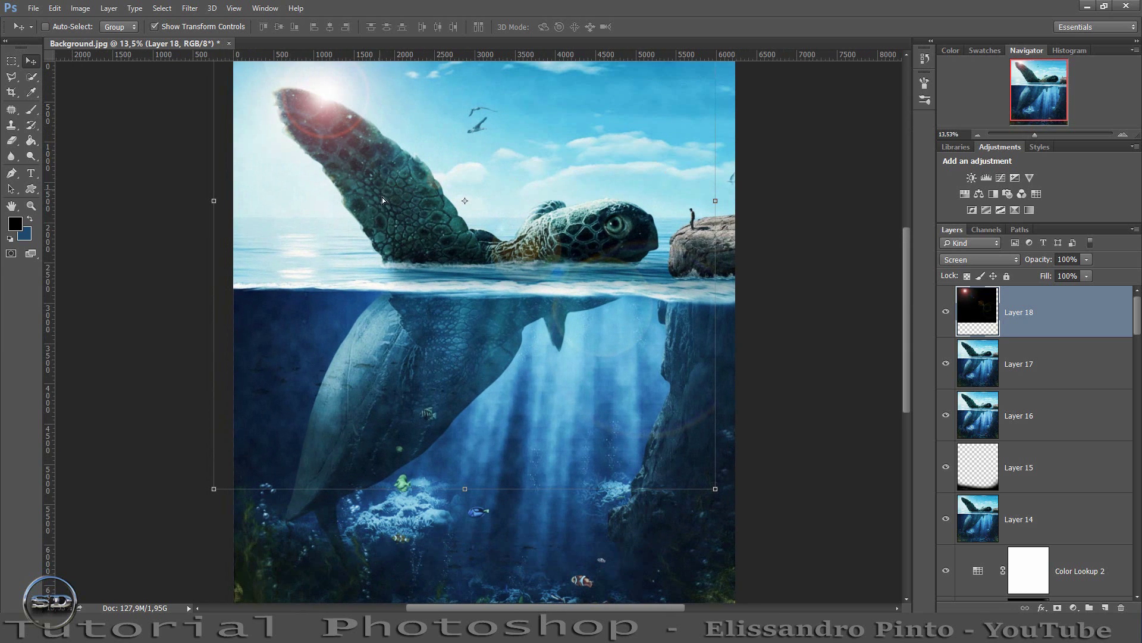
pyautogui.moveTo(382, 198); pyautogui.dragTo(387, 190)
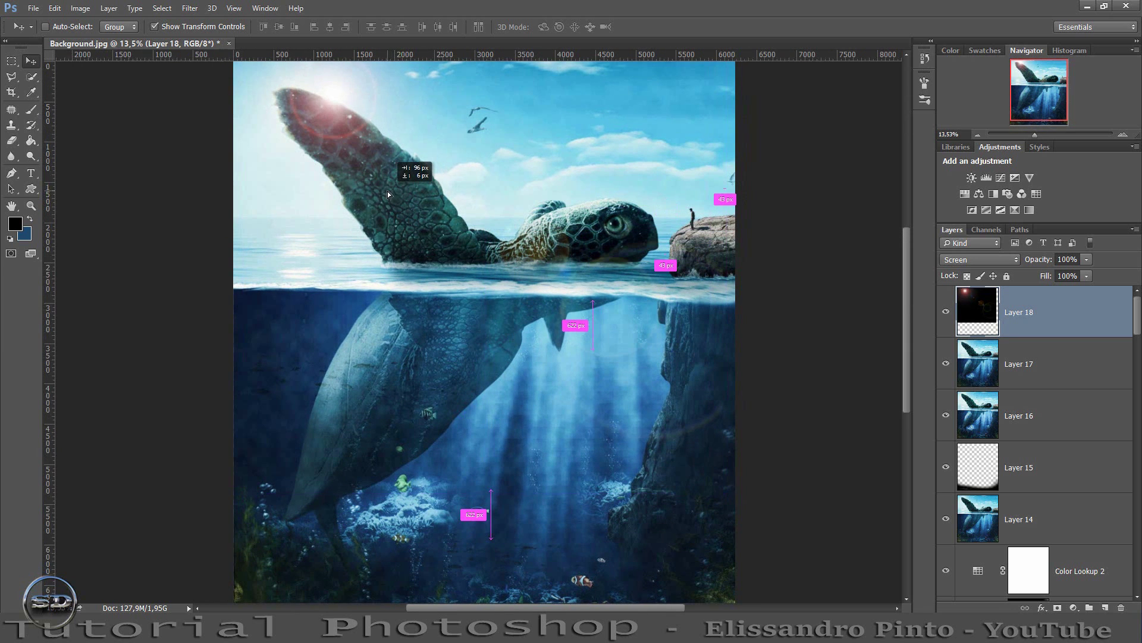
pyautogui.moveTo(388, 191); pyautogui.dragTo(387, 191)
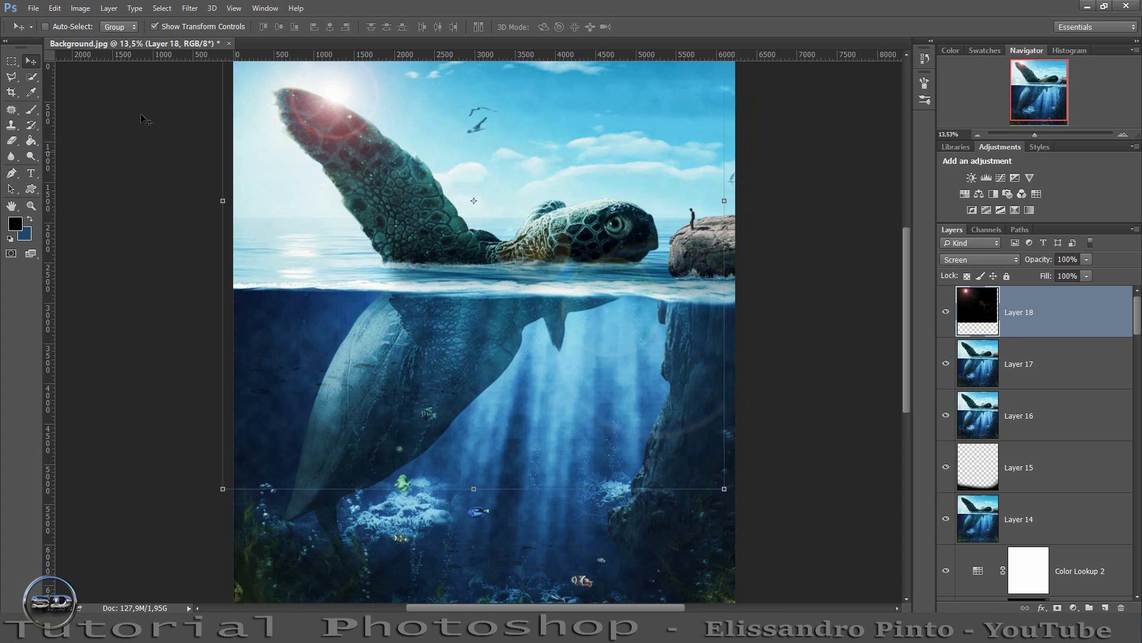
pyautogui.click(33, 109)
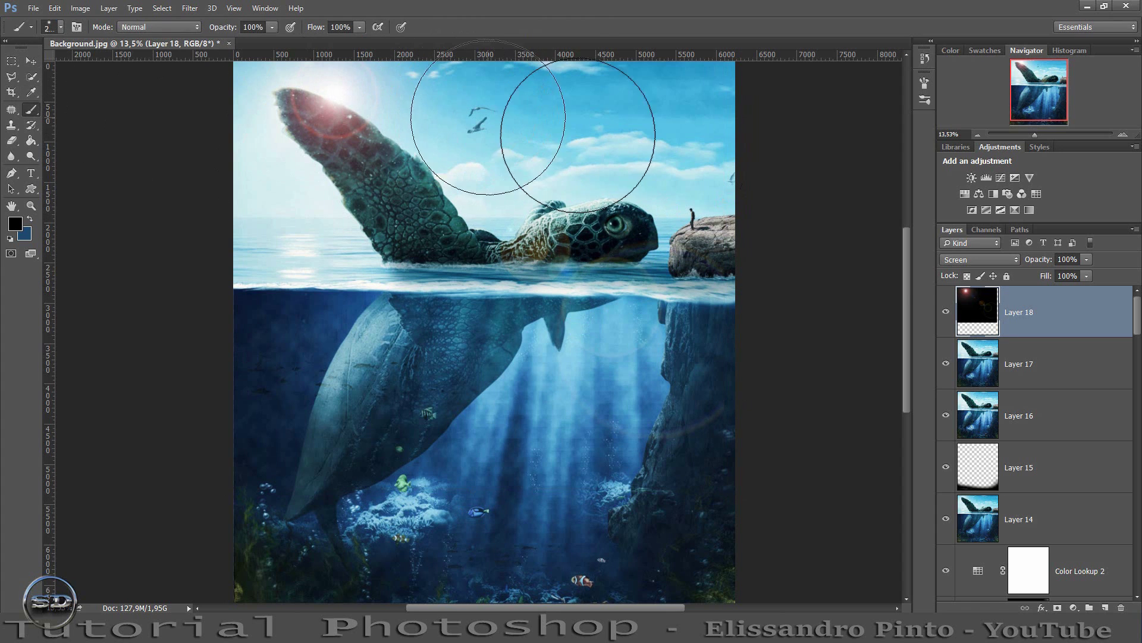
pyautogui.click(951, 313)
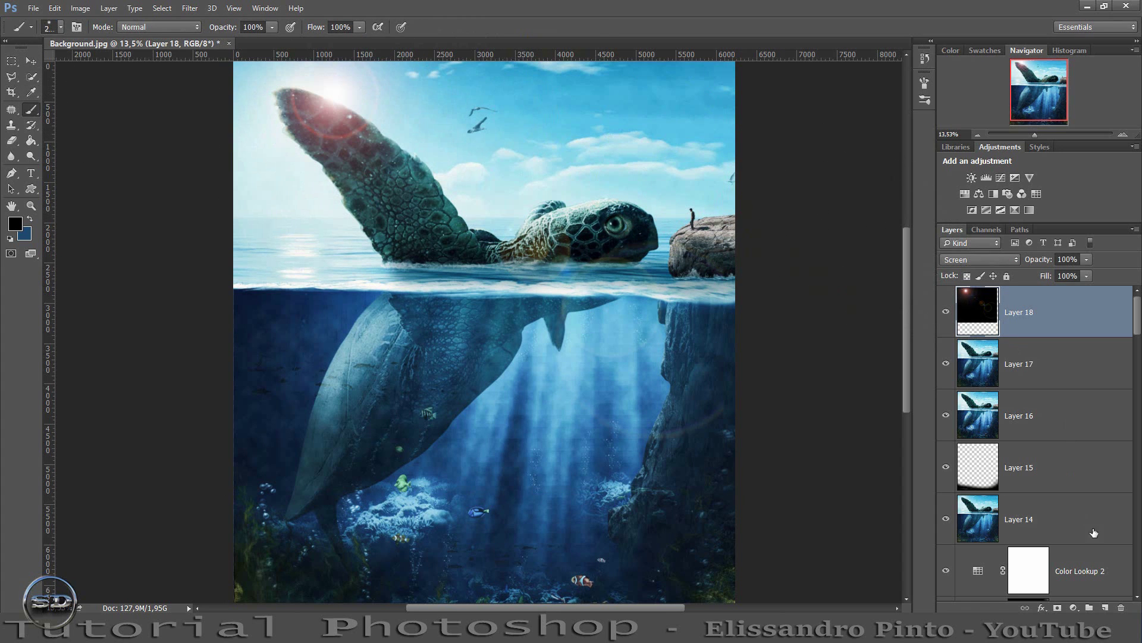
# Add a mask to Layer 18 and brush out the flare glow over the turtle's head and body.
pyautogui.click(1057, 607)
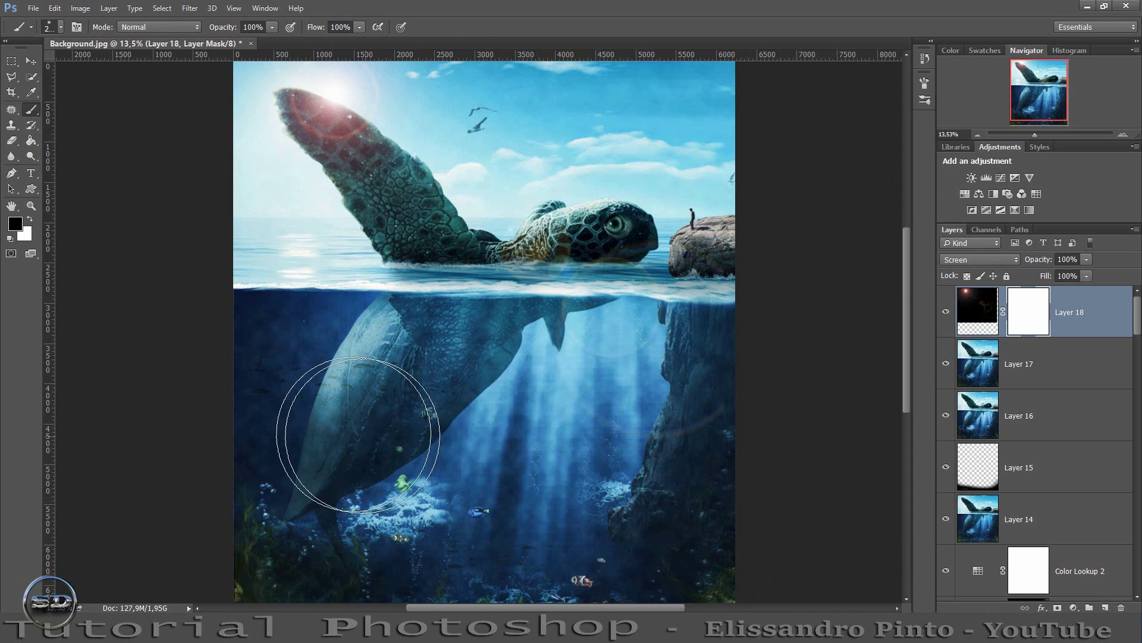
pyautogui.moveTo(302, 309)
pyautogui.mouseDown()
pyautogui.moveTo(548, 434)
pyautogui.moveTo(757, 459)
pyautogui.mouseUp()
pyautogui.moveTo(313, 288)
pyautogui.mouseDown()
pyautogui.moveTo(230, 166)
pyautogui.moveTo(280, 173)
pyautogui.moveTo(319, 204)
pyautogui.moveTo(309, 195)
pyautogui.mouseUp()
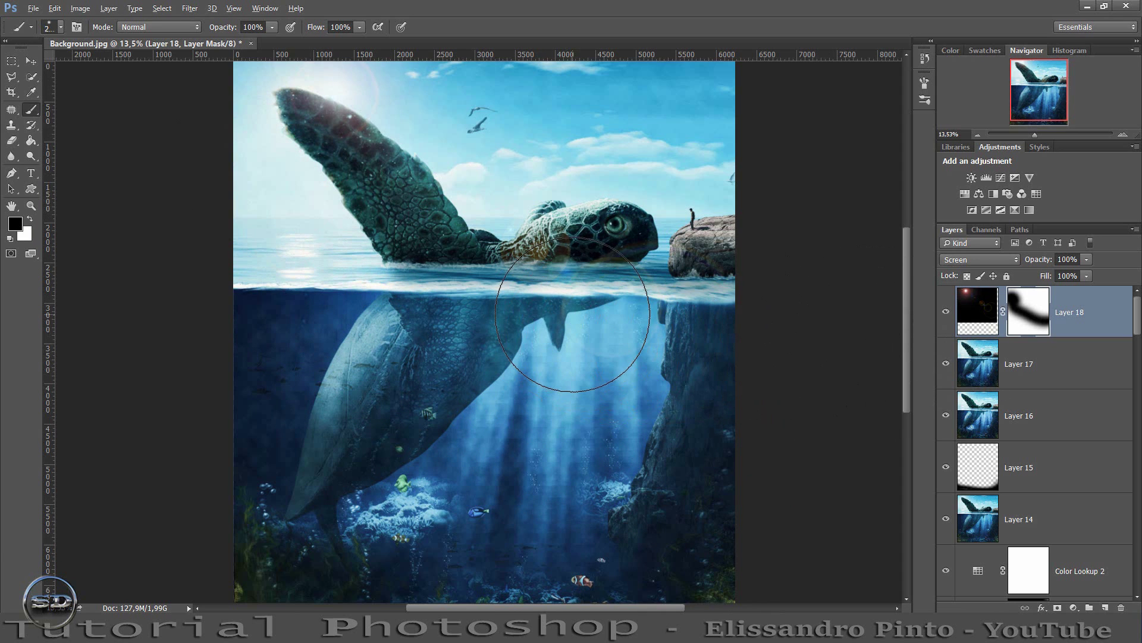
pyautogui.moveTo(548, 306); pyautogui.dragTo(523, 306)
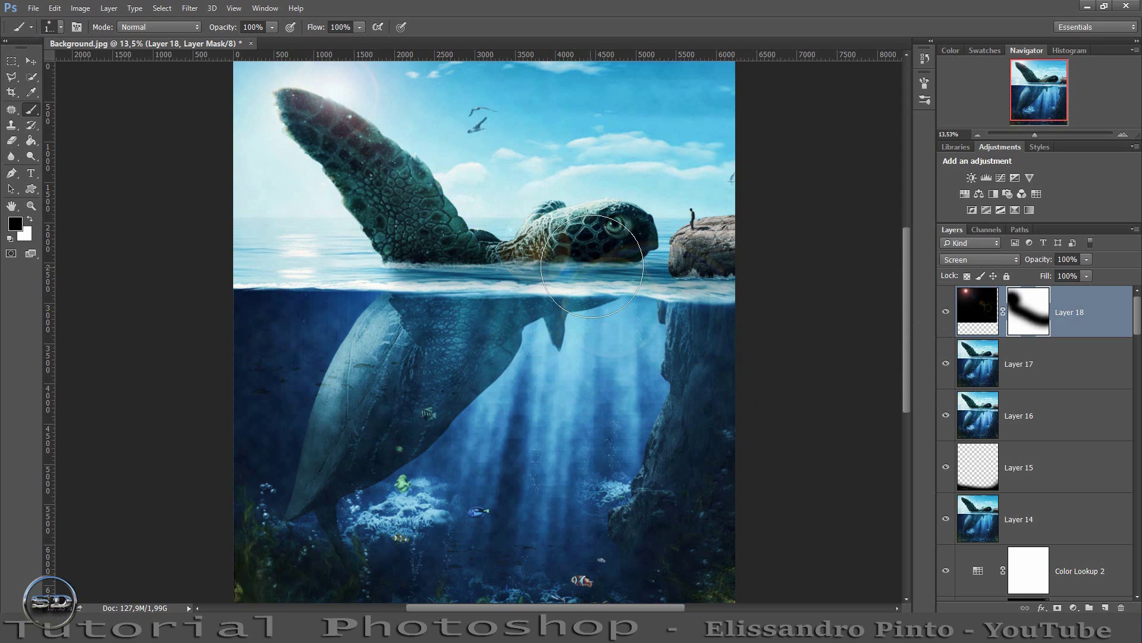
pyautogui.moveTo(592, 266); pyautogui.dragTo(583, 252)
pyautogui.moveTo(592, 263)
pyautogui.mouseDown()
pyautogui.moveTo(484, 332)
pyautogui.moveTo(572, 280)
pyautogui.moveTo(500, 309)
pyautogui.mouseUp()
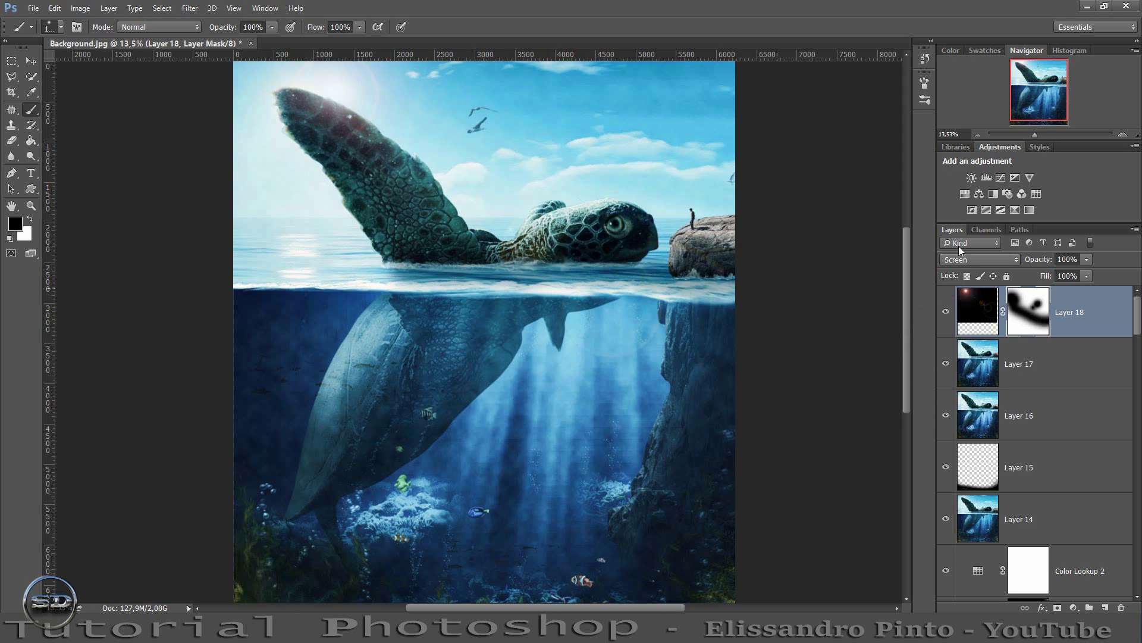
pyautogui.click(946, 312)
pyautogui.click(946, 312)
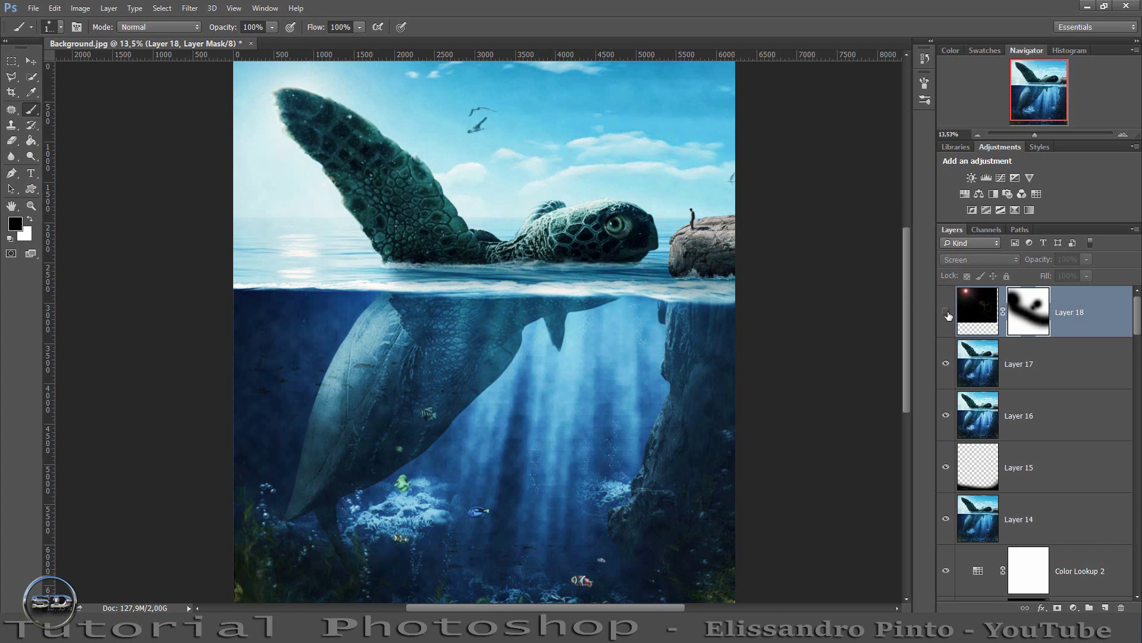
pyautogui.click(946, 312)
pyautogui.click(946, 312)
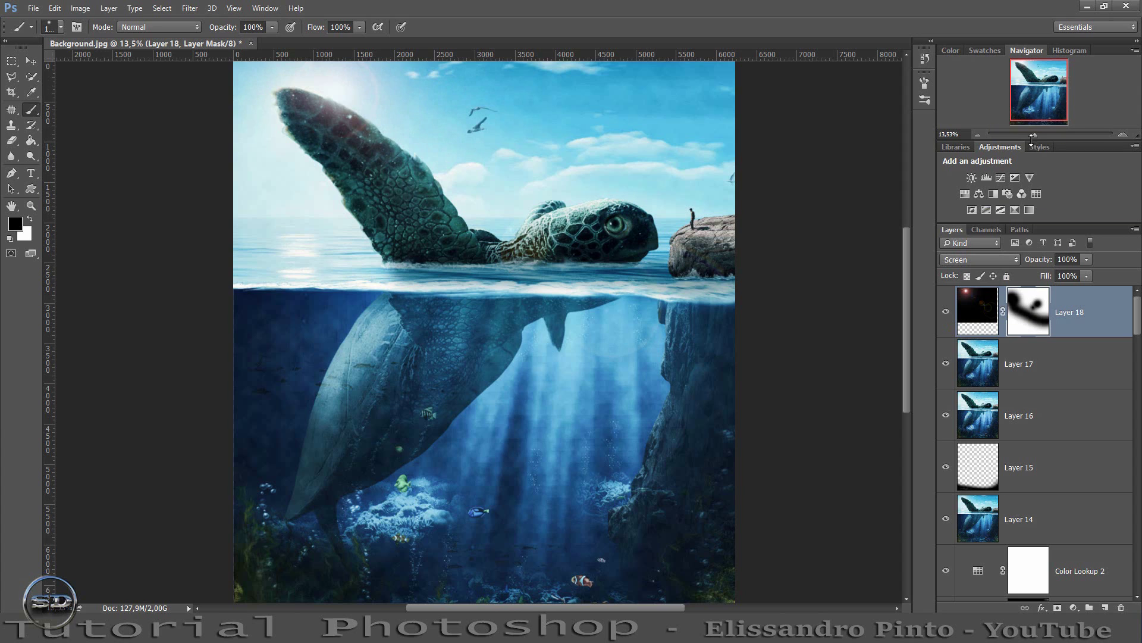
pyautogui.moveTo(1033, 134); pyautogui.dragTo(1033, 134)
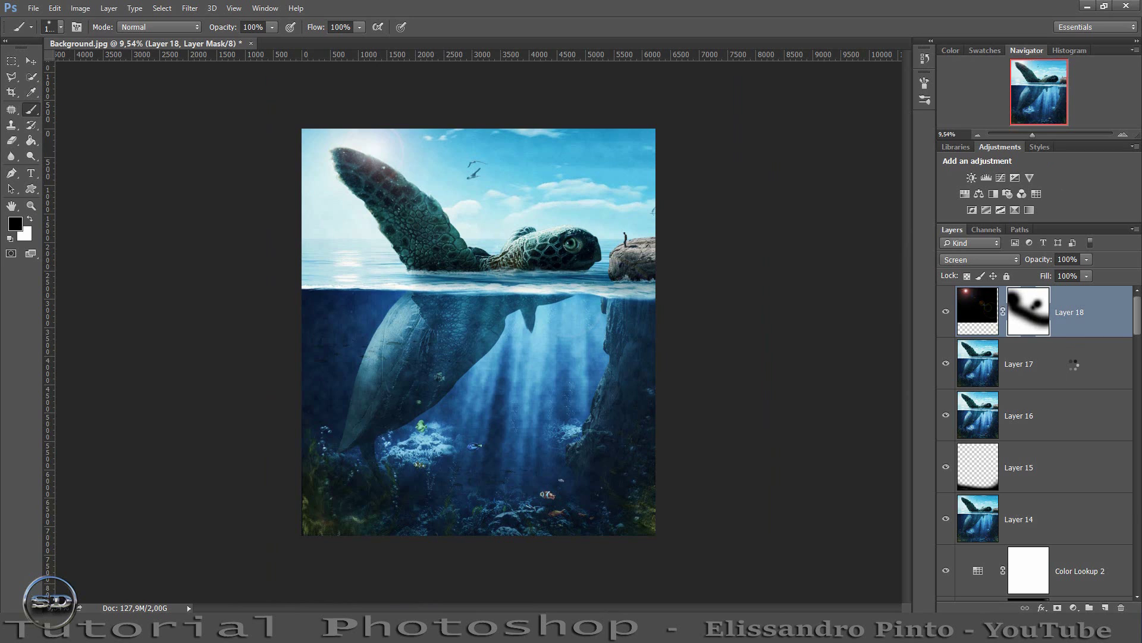
# Stamp all visible layers into Layer 19 and load it into Color Efex Pro 4.
pyautogui.hotkey('ctrl', 'alt', 'shift', 'e')
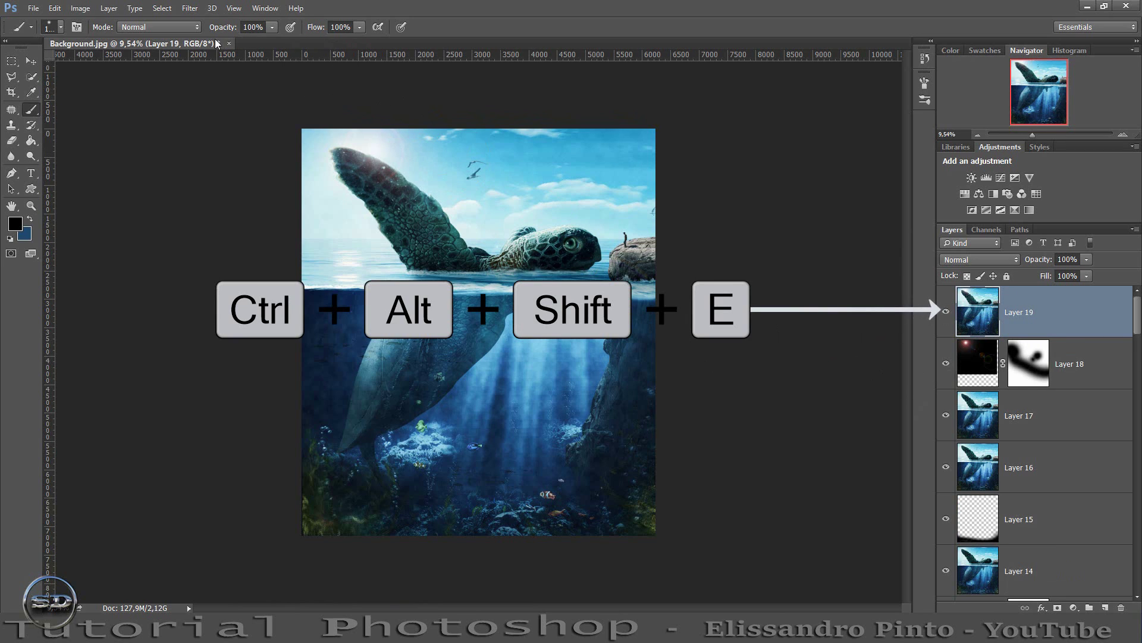
pyautogui.click(189, 9)
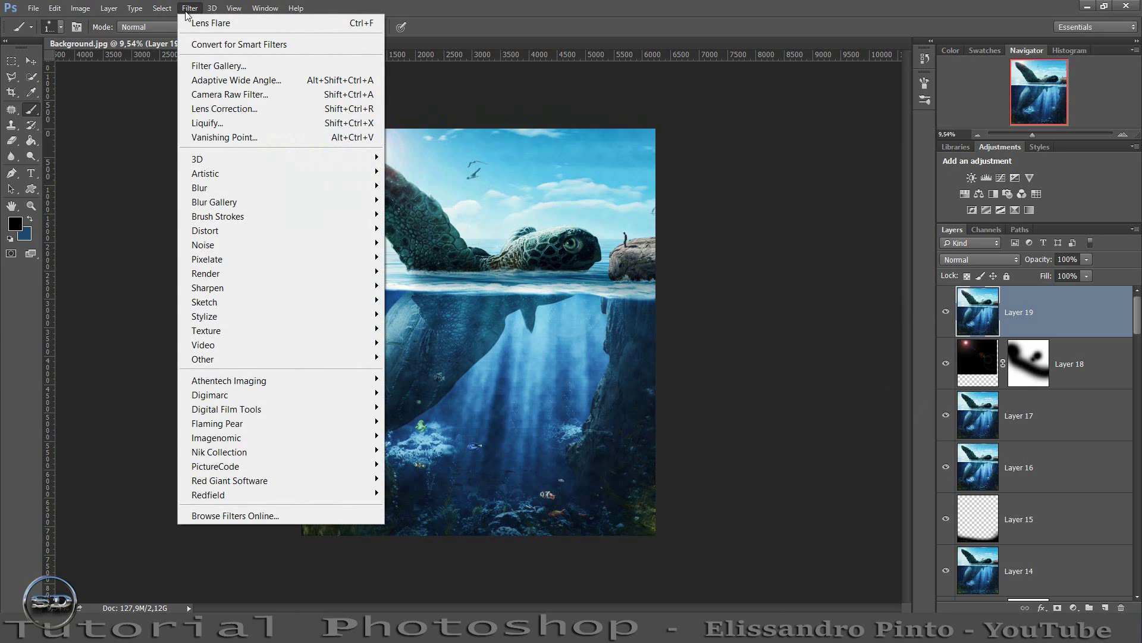
pyautogui.moveTo(219, 452)
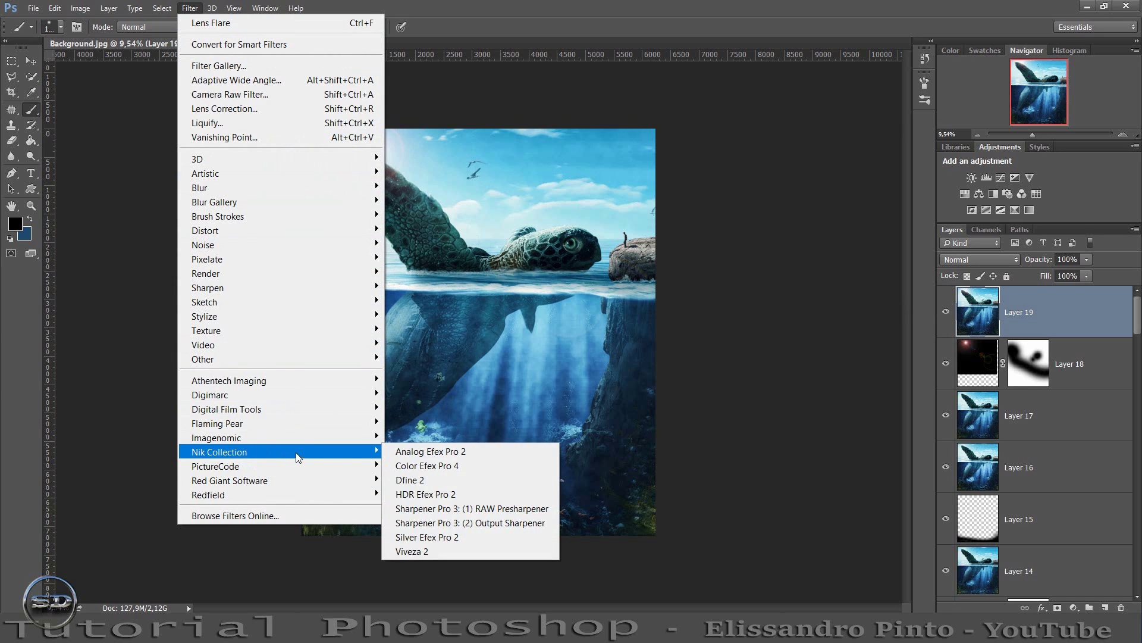
pyautogui.click(420, 466)
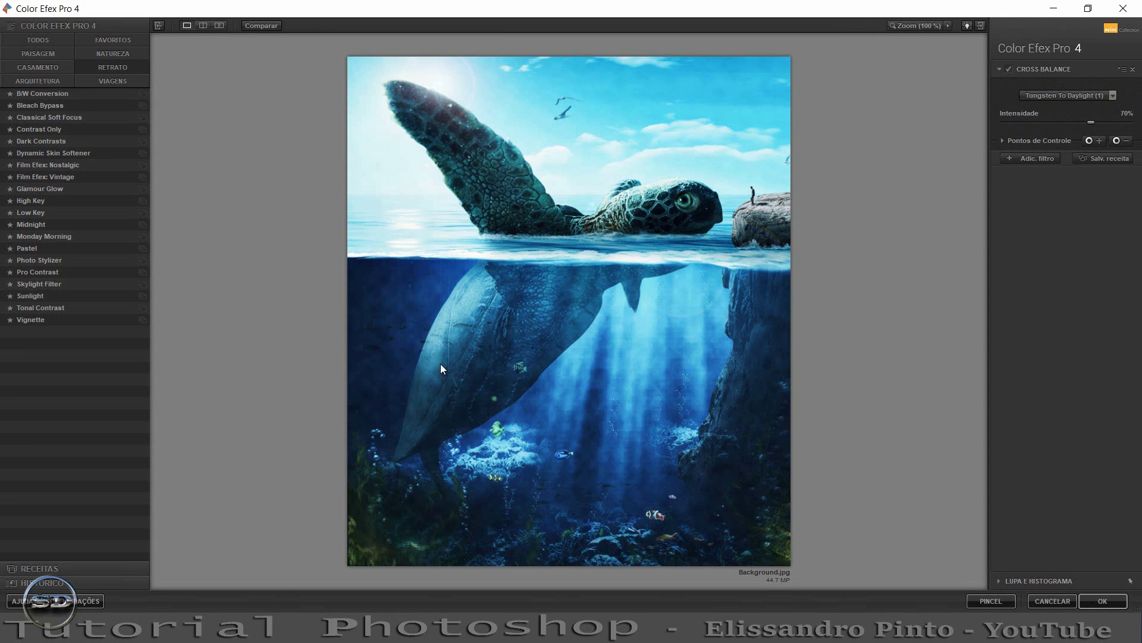
# Stack Classical Soft Focus with a Tungsten To Daylight (3) Cross Balance and apply both.
pyautogui.click(34, 40)
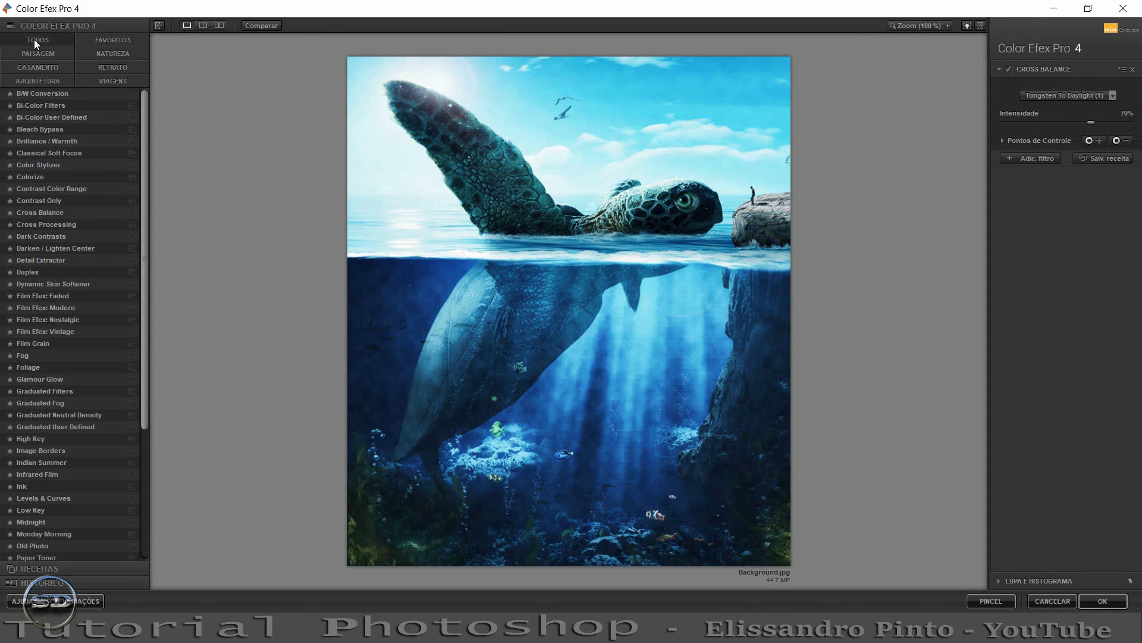
pyautogui.click(70, 152)
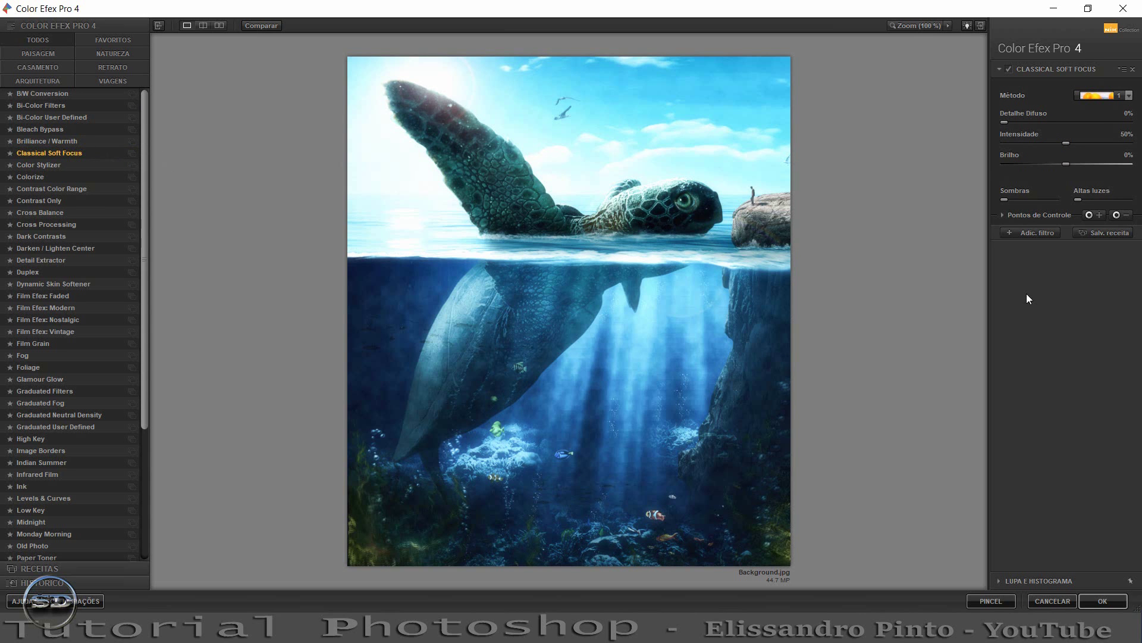
pyautogui.click(1026, 235)
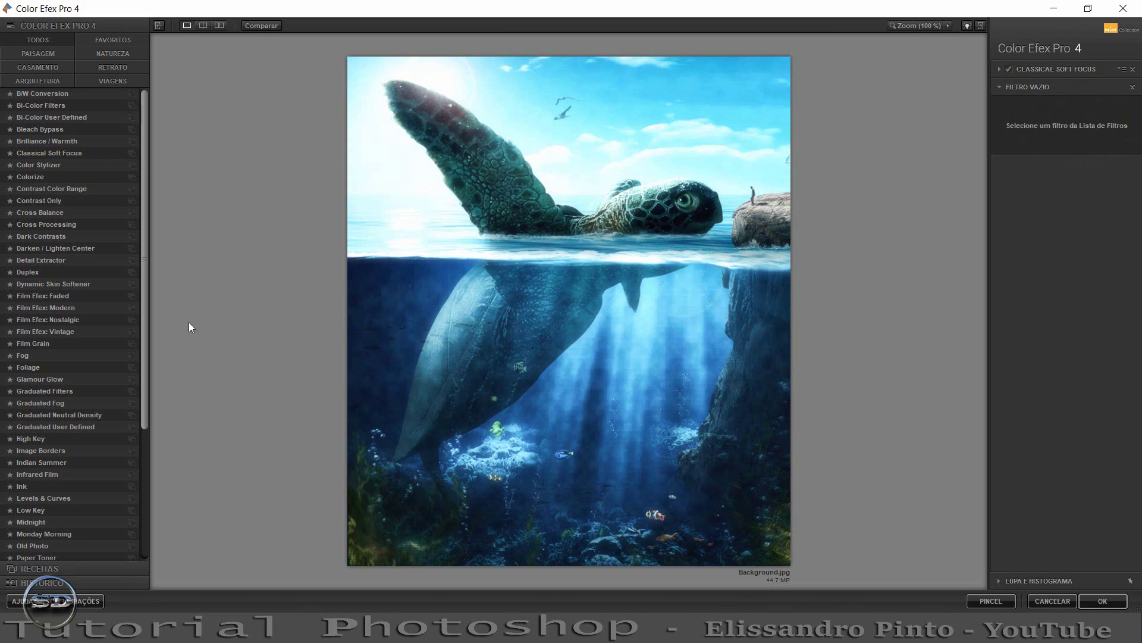
pyautogui.click(27, 212)
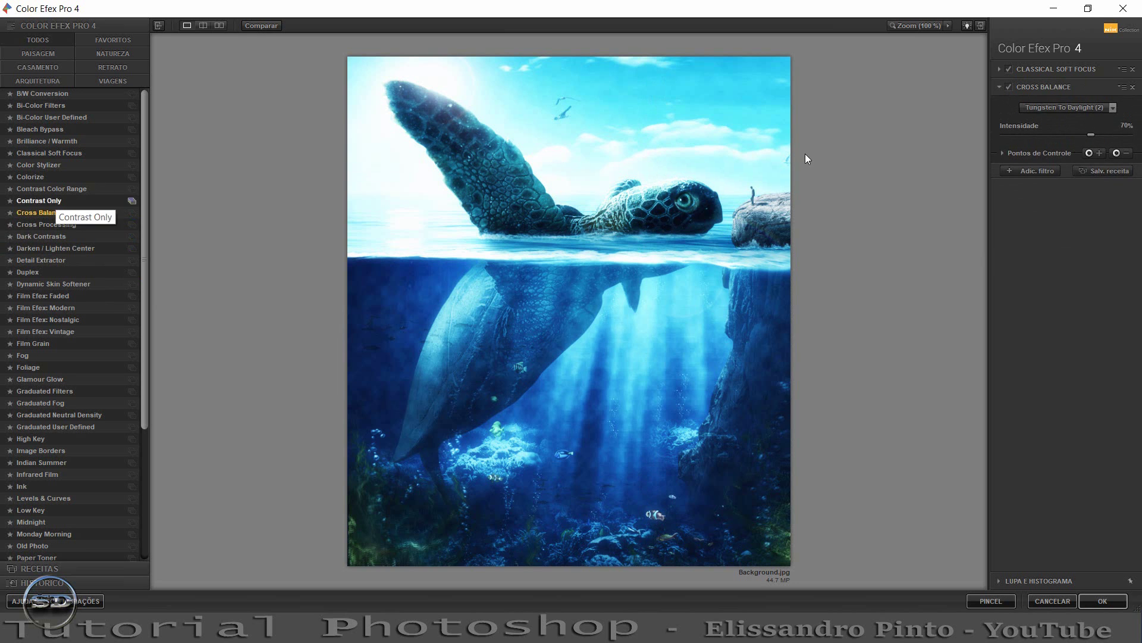
pyautogui.click(1076, 116)
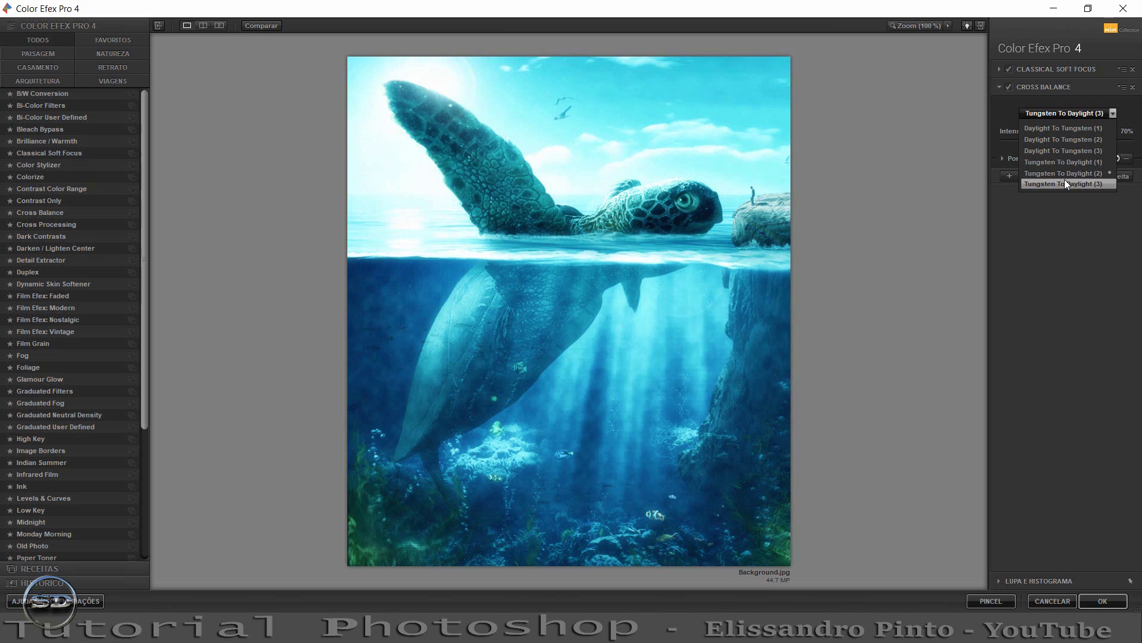
pyautogui.click(1065, 184)
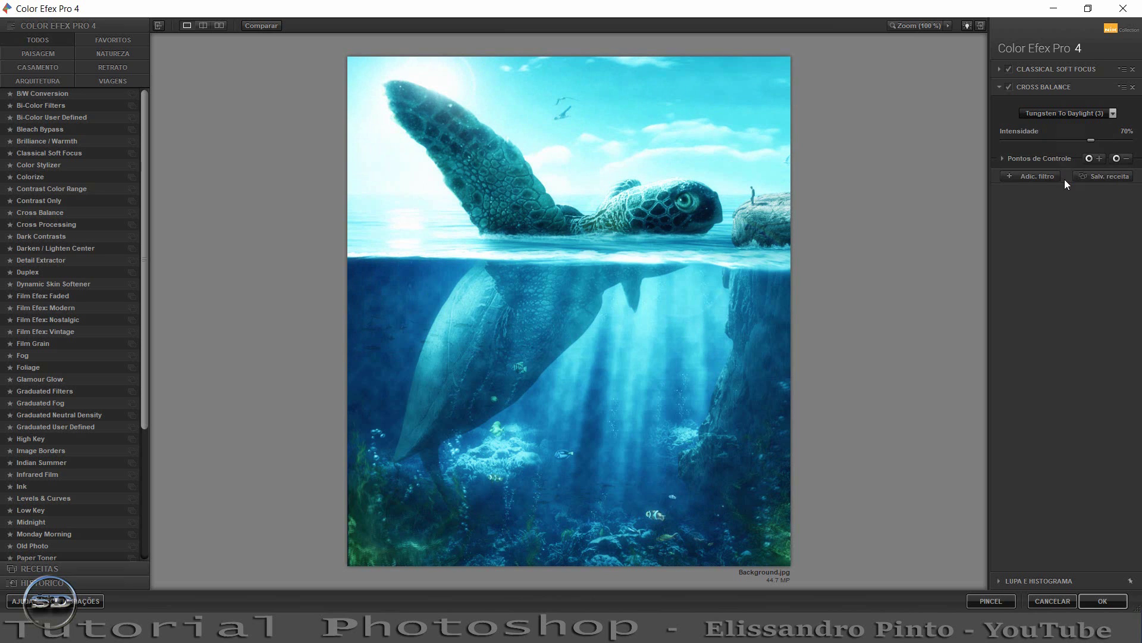
pyautogui.click(1103, 601)
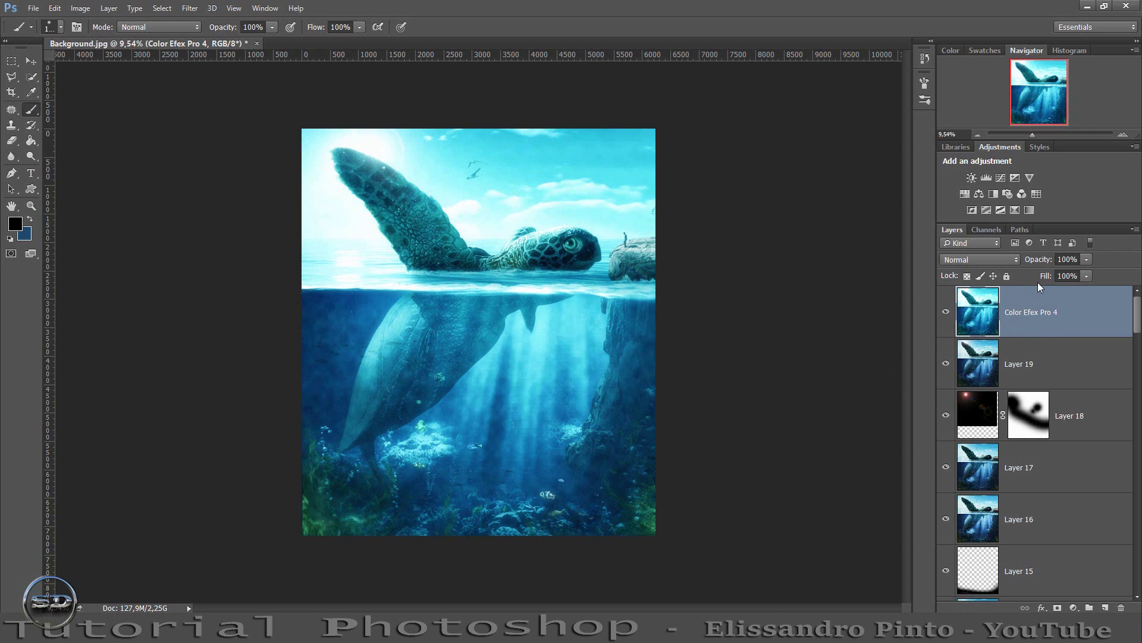
# Scrub the Color Efex Pro 4 layer down to 45% opacity and 31% fill.
pyautogui.moveTo(1048, 275); pyautogui.dragTo(1026, 260)
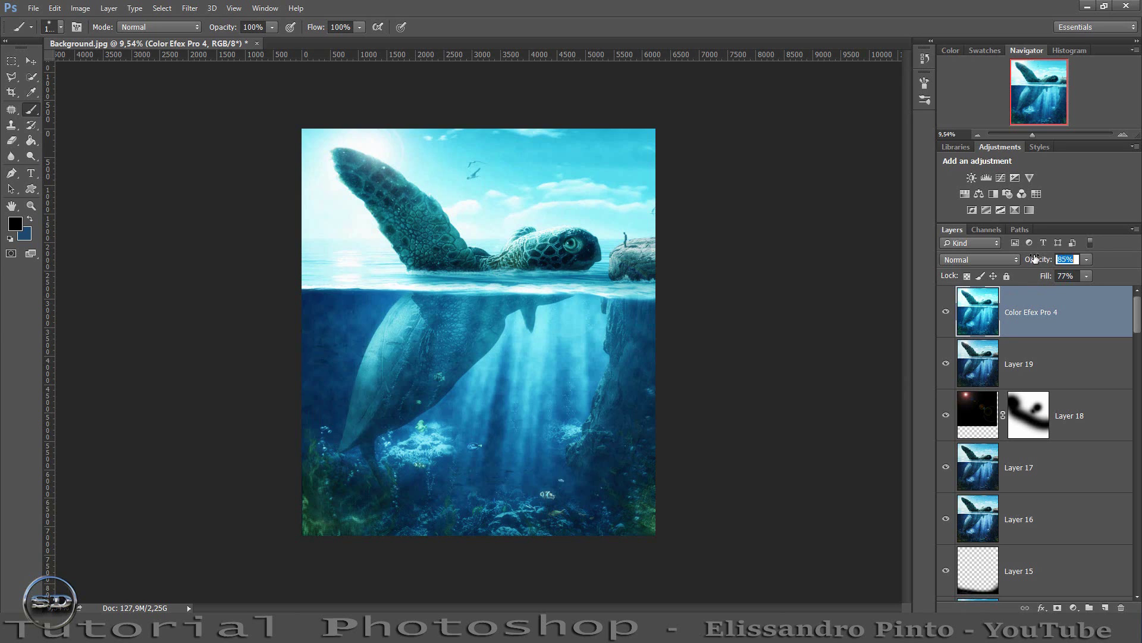
pyautogui.click(945, 313)
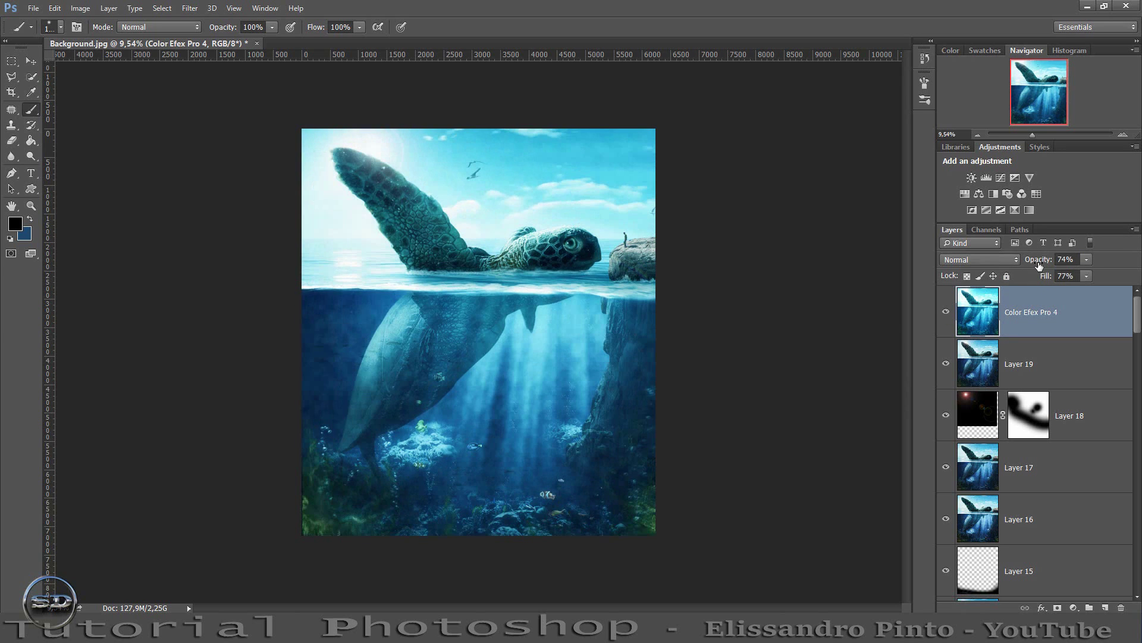
pyautogui.moveTo(1044, 262); pyautogui.dragTo(1033, 266)
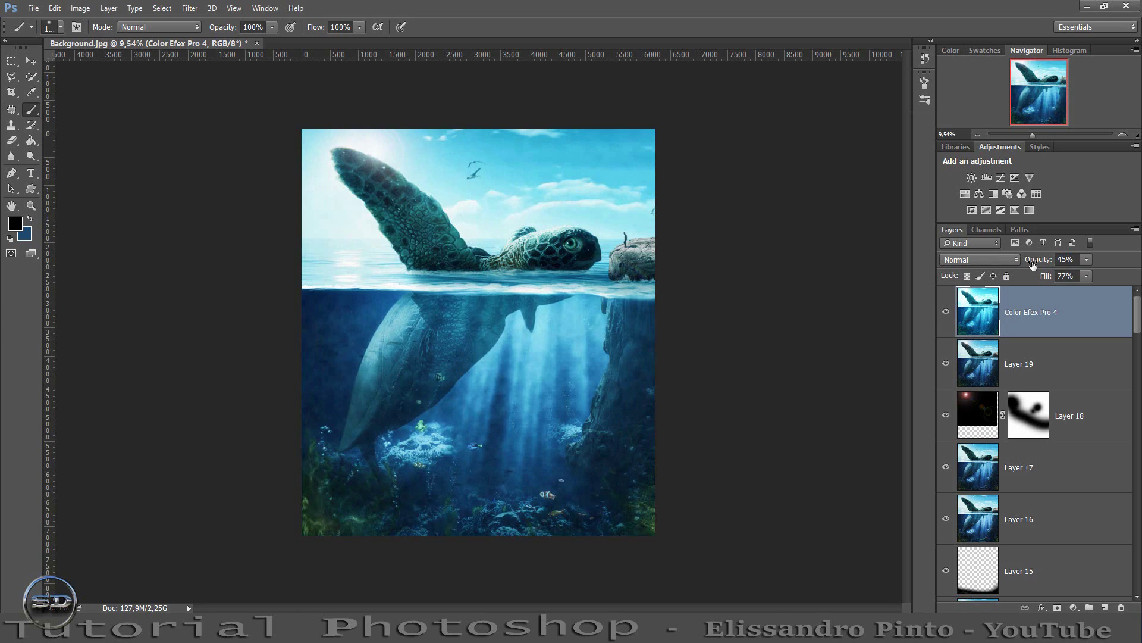
pyautogui.moveTo(1048, 277); pyautogui.dragTo(1036, 276)
pyautogui.click(946, 312)
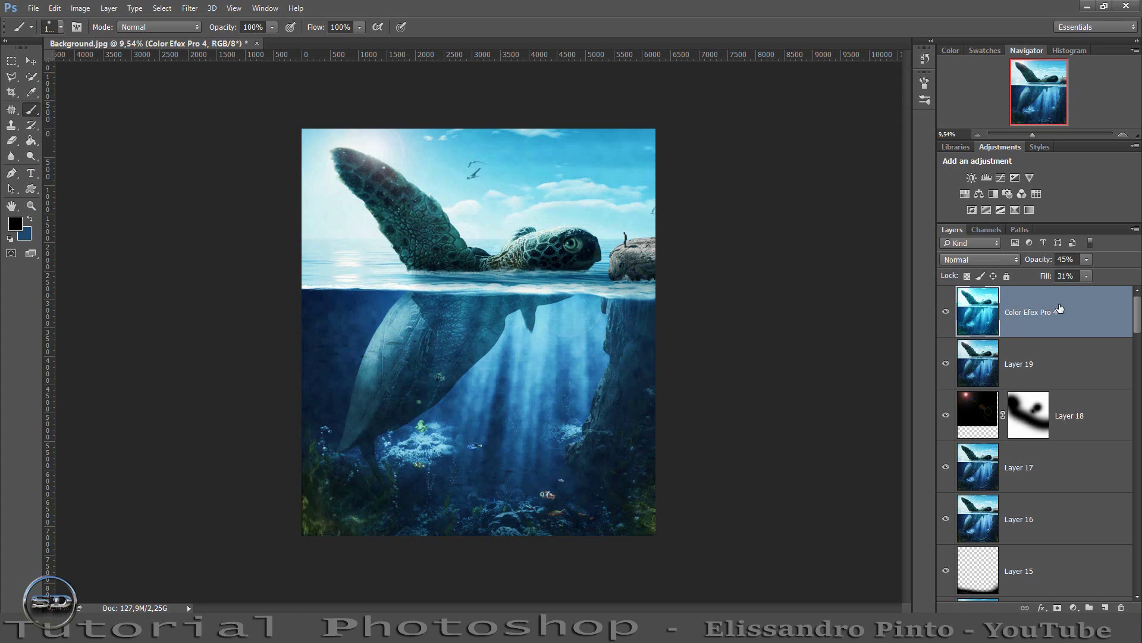
# Stamp all visible layers into Layer 20 and load it into Color Efex Pro 4.
pyautogui.hotkey('ctrl', 'alt', 'shift', 'e')
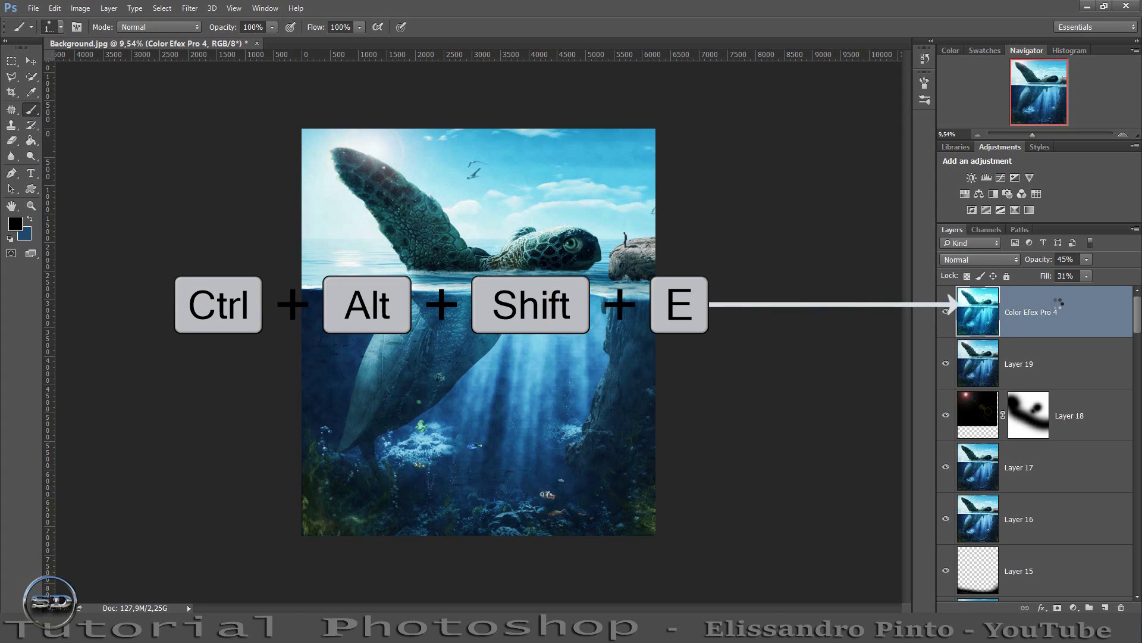
pyautogui.click(189, 9)
pyautogui.moveTo(220, 452)
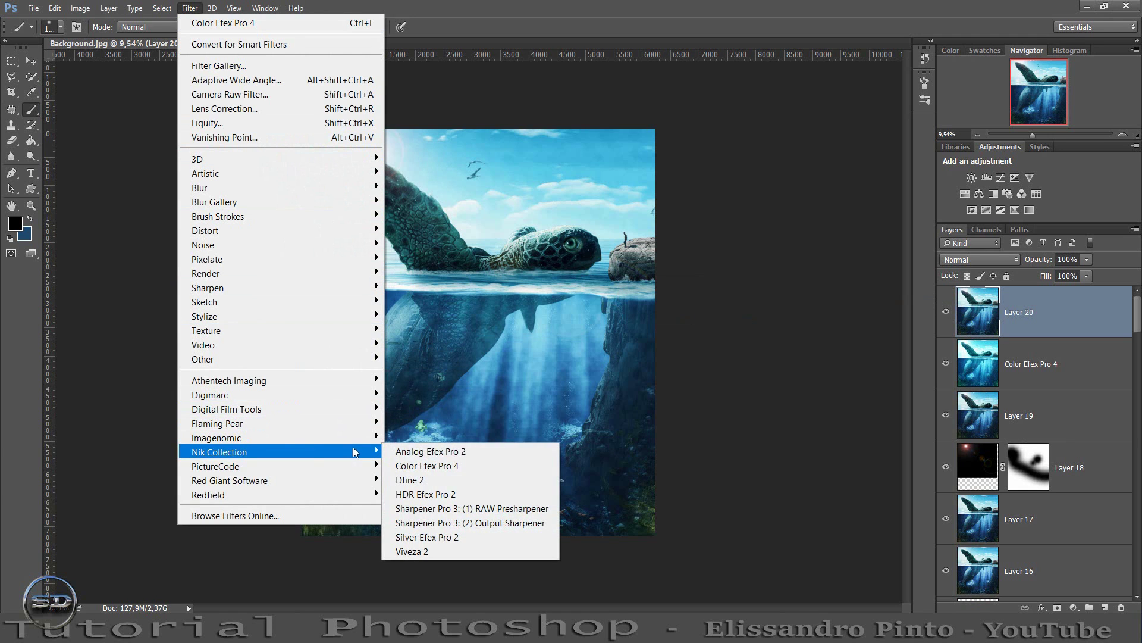
pyautogui.click(464, 467)
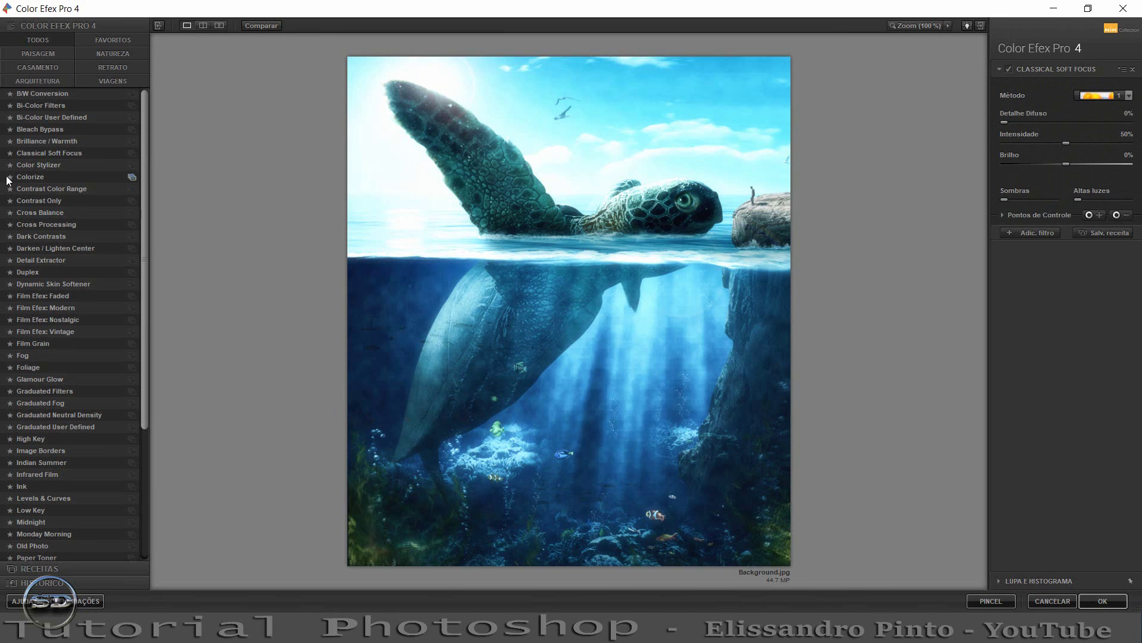
# Preview filters from Bleach Bypass through Duplex, Cross Processing and Colorize on the turtle scene.
pyautogui.click(24, 131)
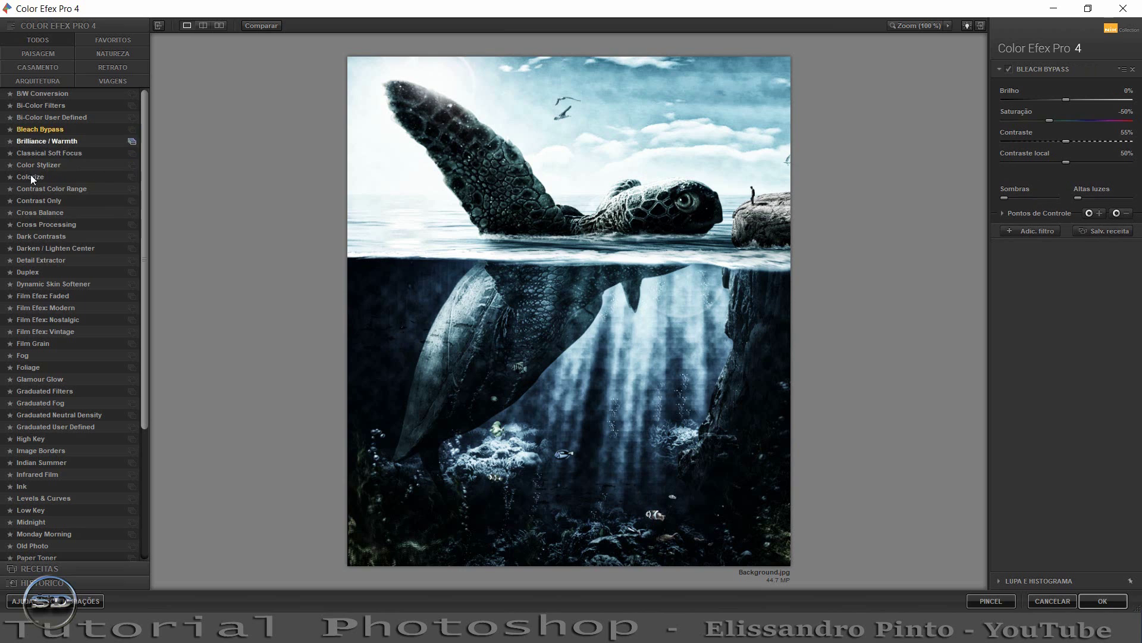
pyautogui.click(31, 280)
pyautogui.click(30, 272)
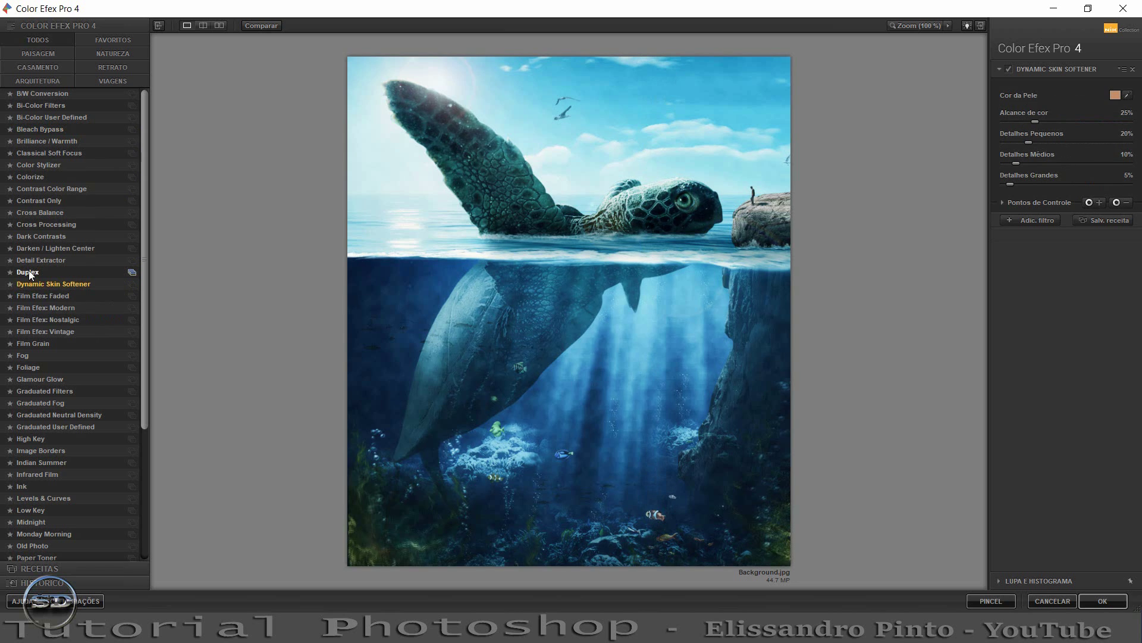
pyautogui.click(29, 263)
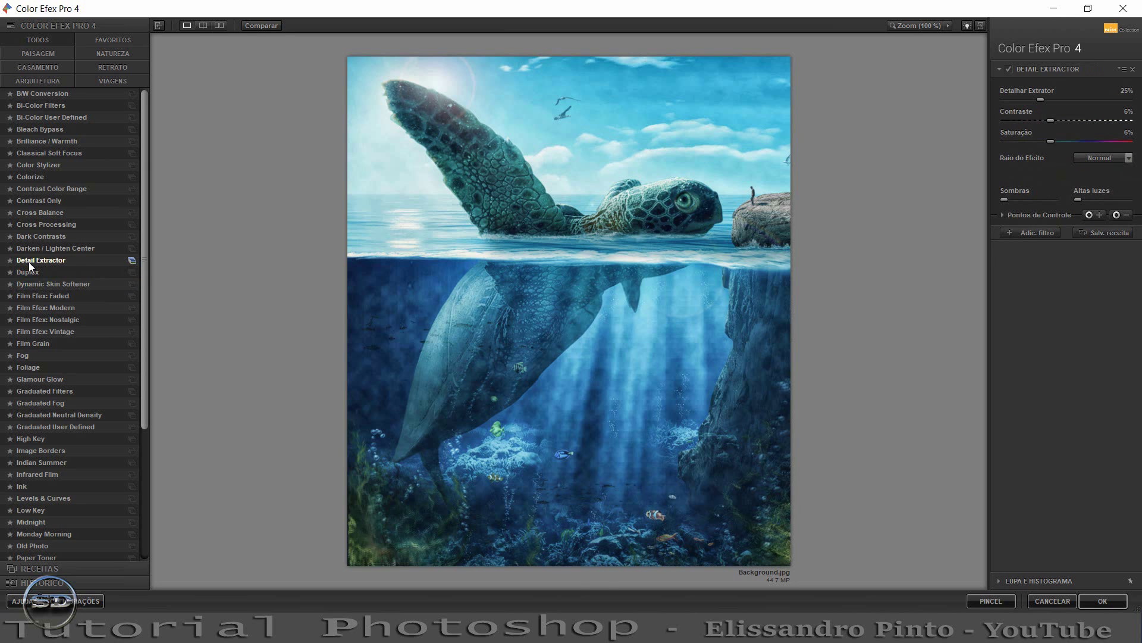
pyautogui.click(29, 251)
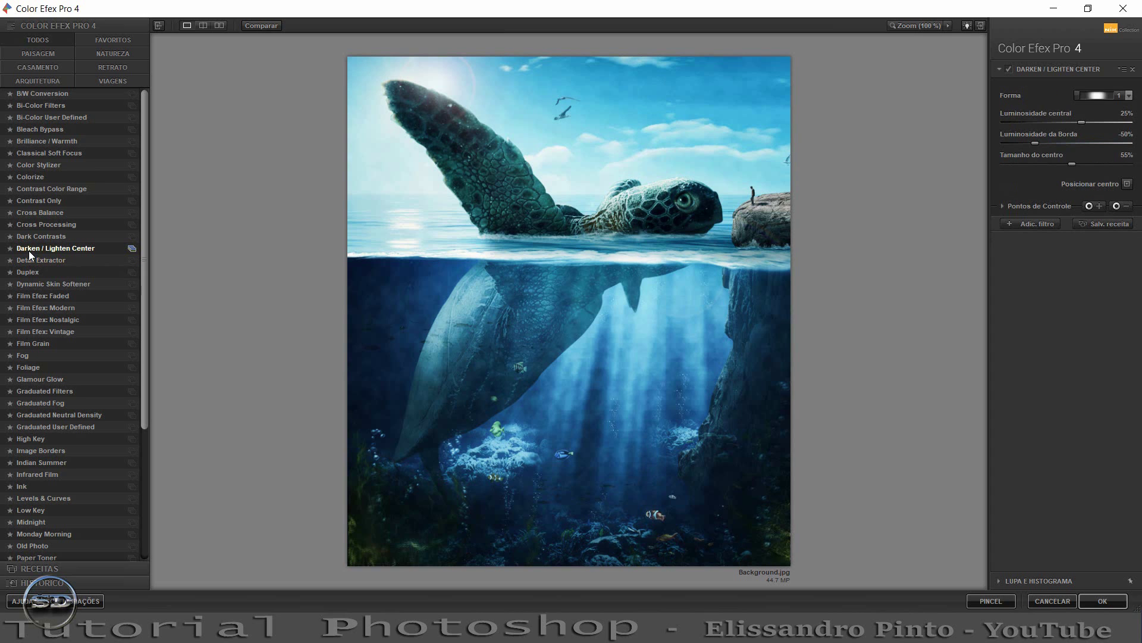
pyautogui.click(30, 237)
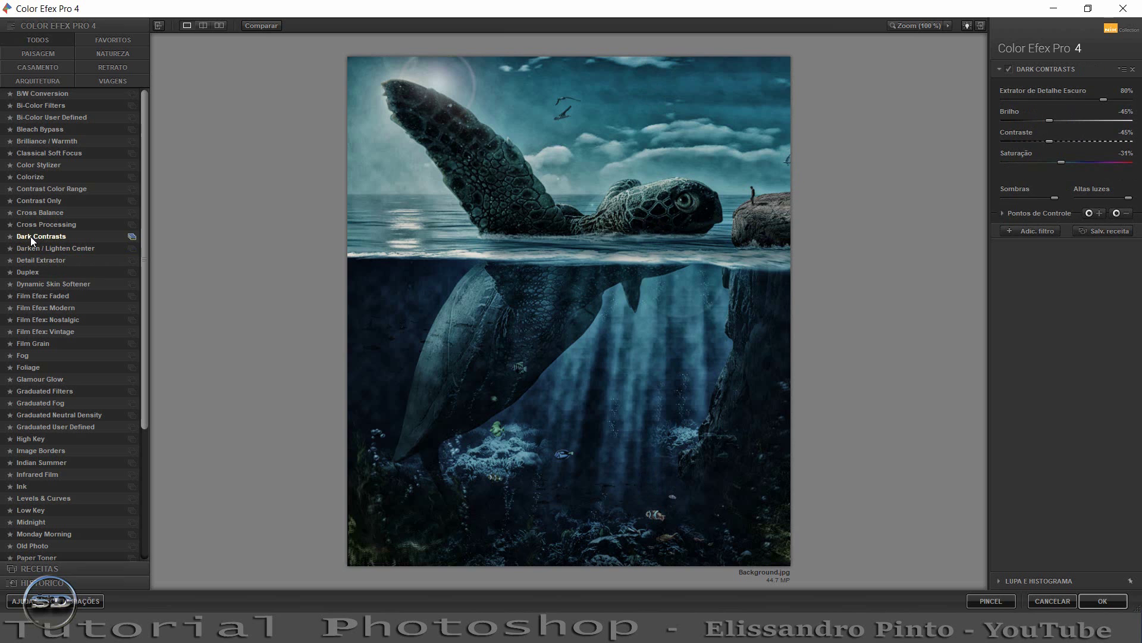
pyautogui.click(35, 227)
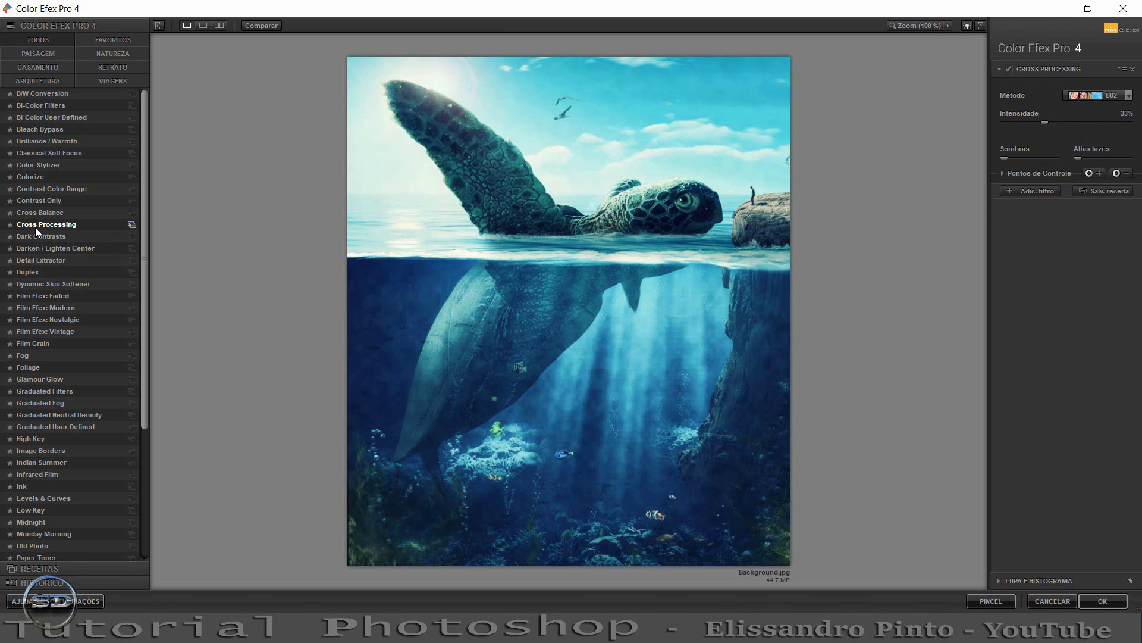
pyautogui.click(36, 214)
pyautogui.click(39, 200)
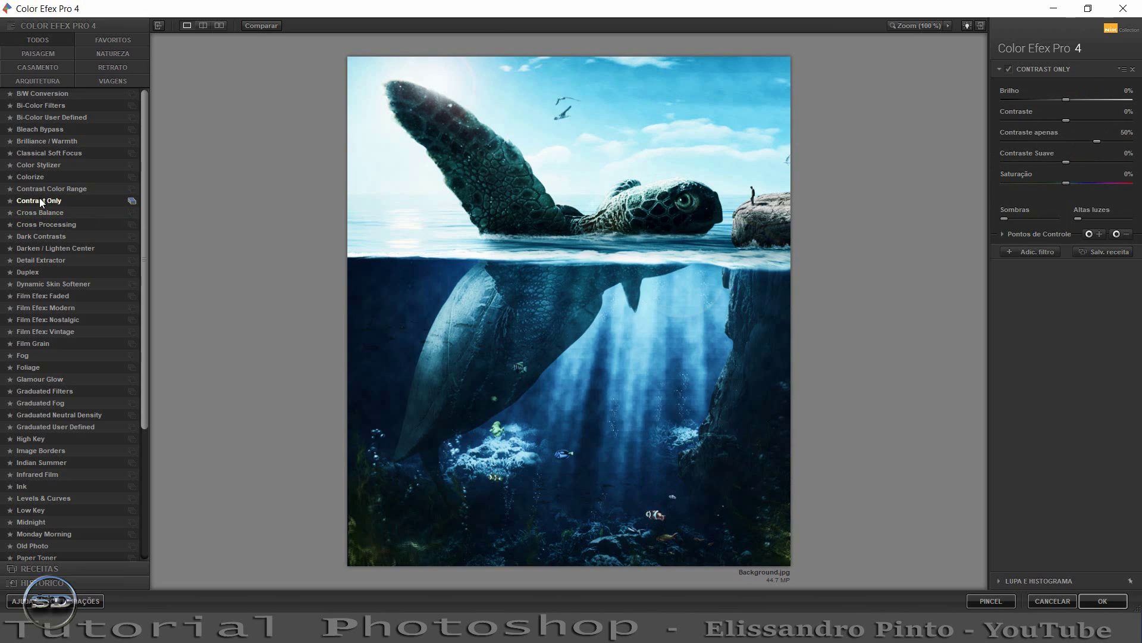
pyautogui.click(41, 190)
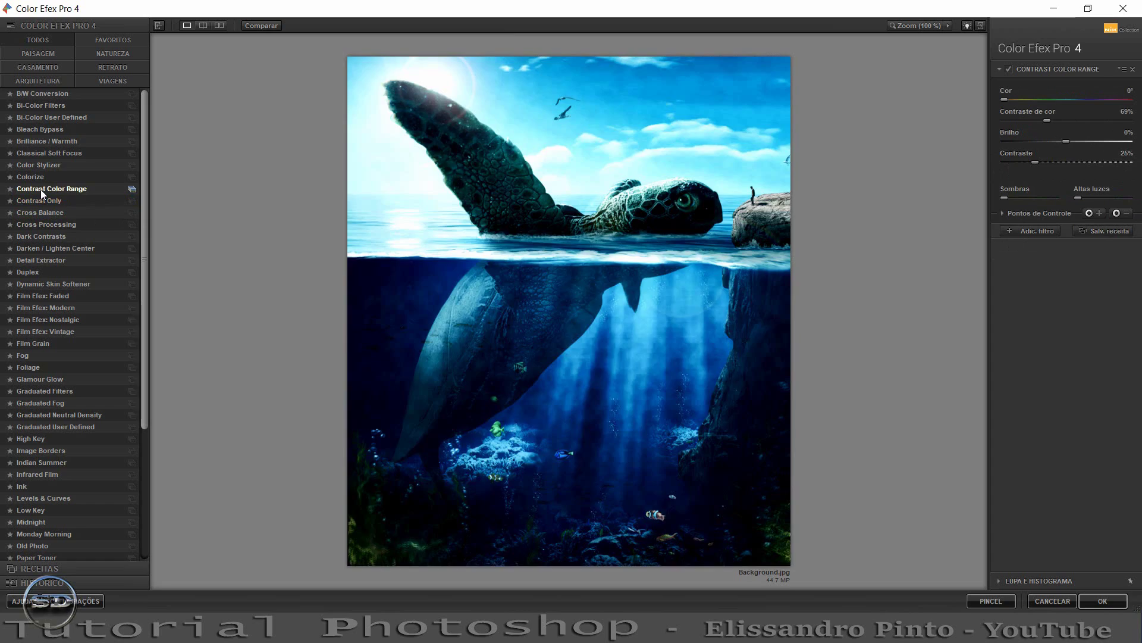
pyautogui.click(41, 179)
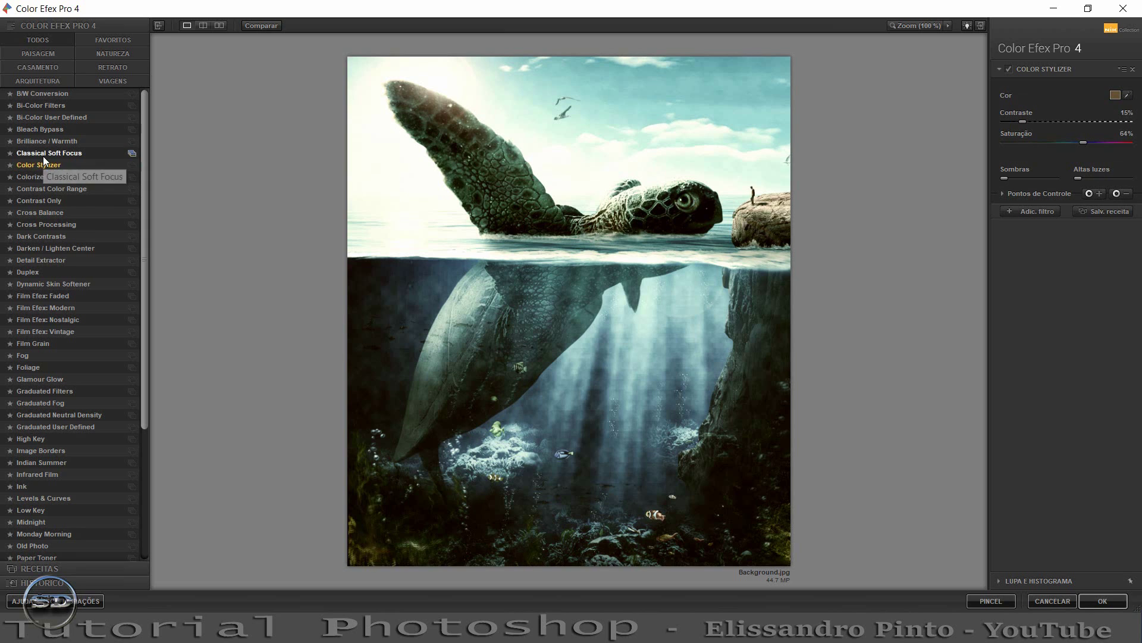
# Settle on Bi-Color Filters after trying Soft Focus and Brilliance, then add an empty filter slot.
pyautogui.click(44, 155)
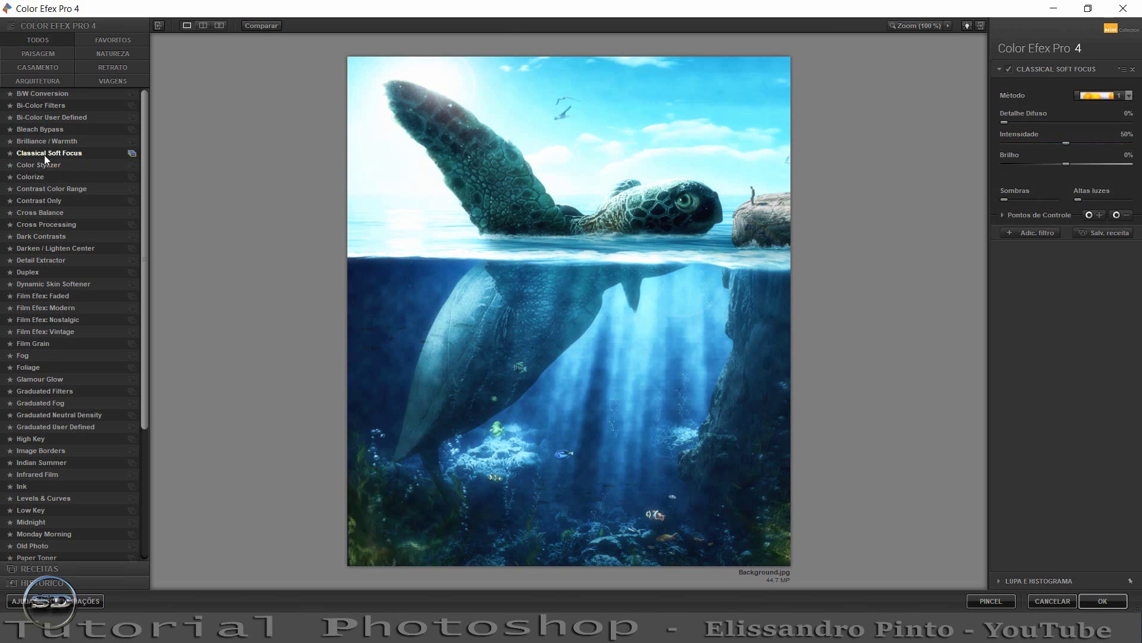
pyautogui.click(43, 142)
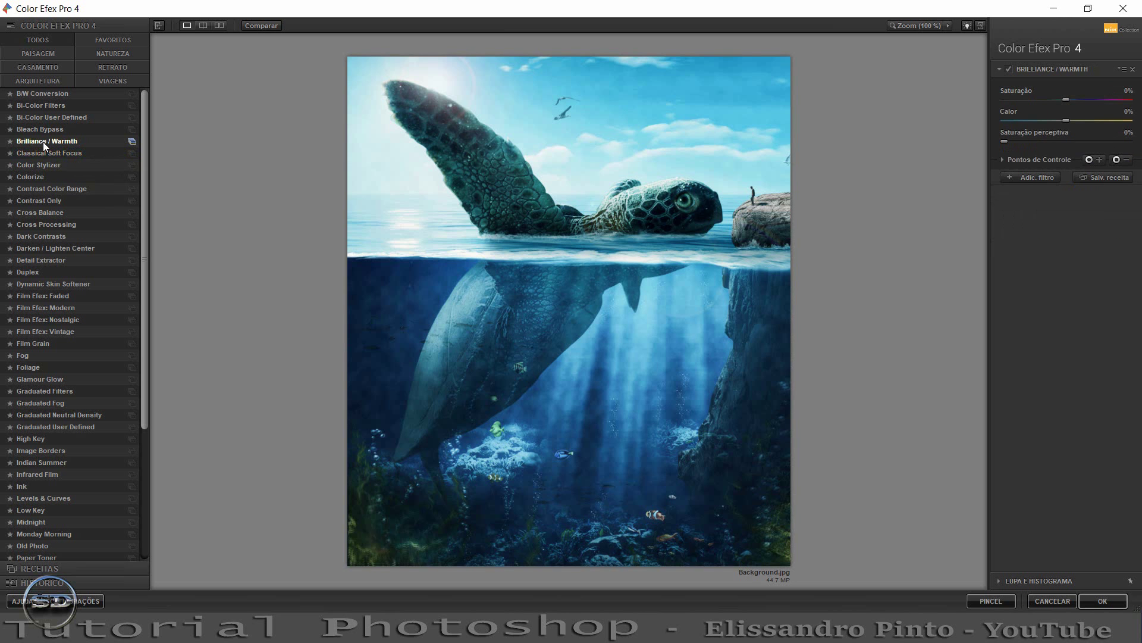
pyautogui.click(43, 131)
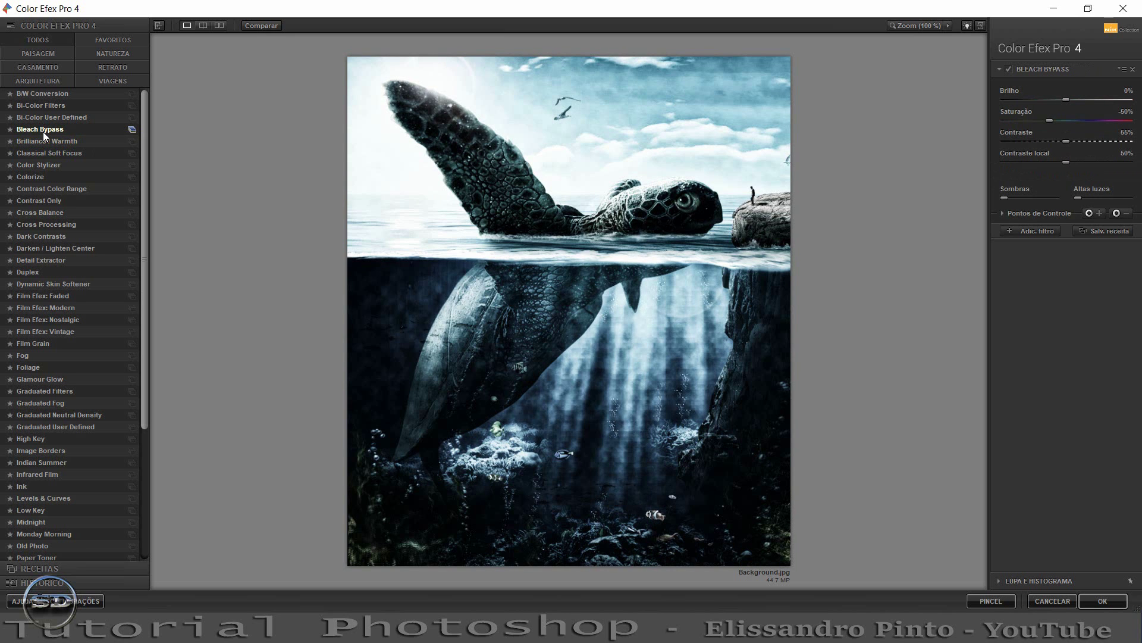
pyautogui.click(39, 118)
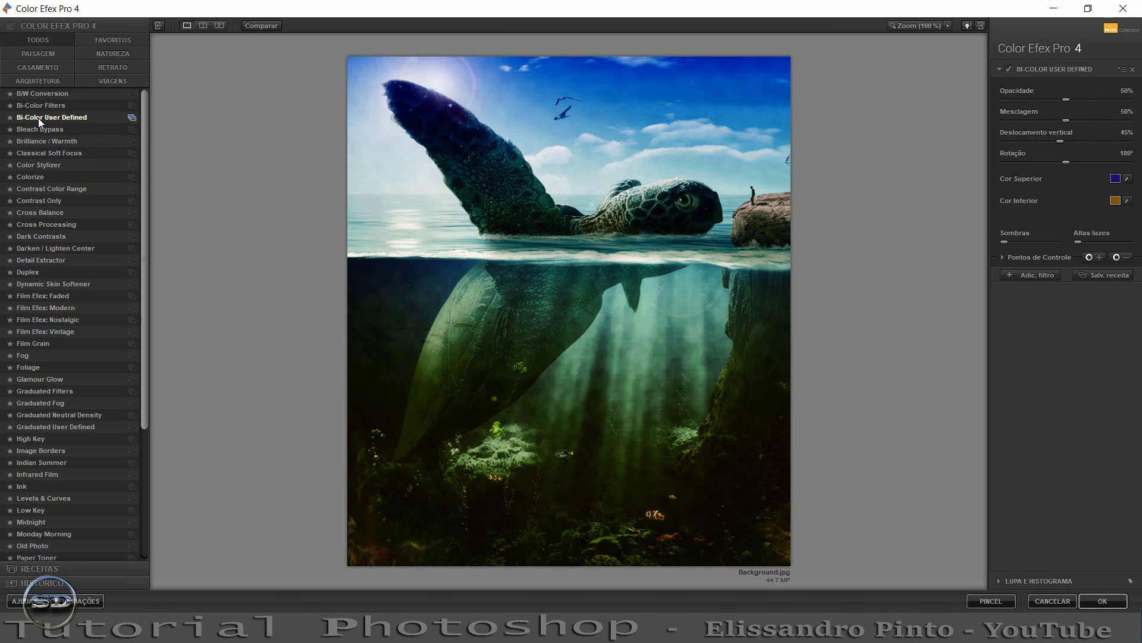
pyautogui.click(38, 109)
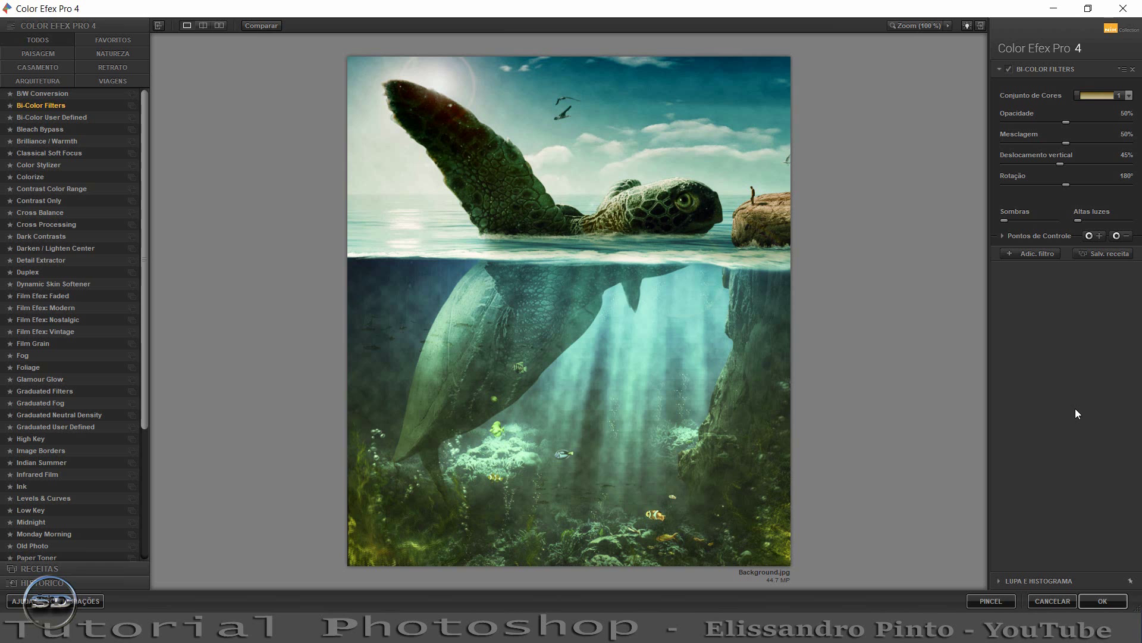
pyautogui.click(1017, 254)
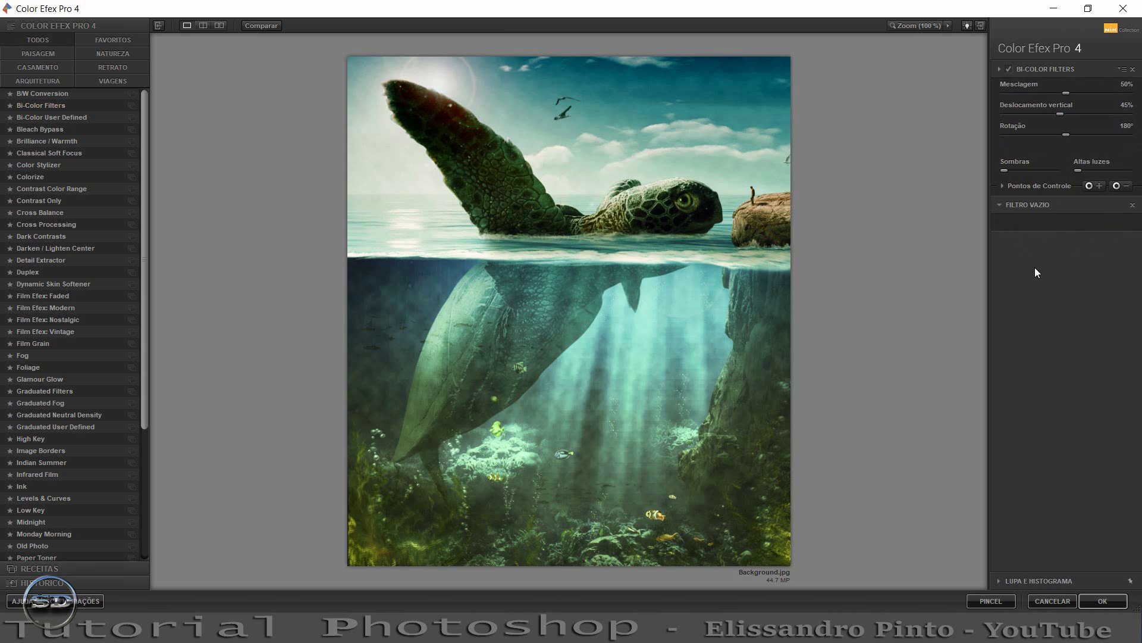
# Bring the Bi-Color result into Photoshop and lower its fill to 57% and opacity to 66%.
pyautogui.click(1119, 606)
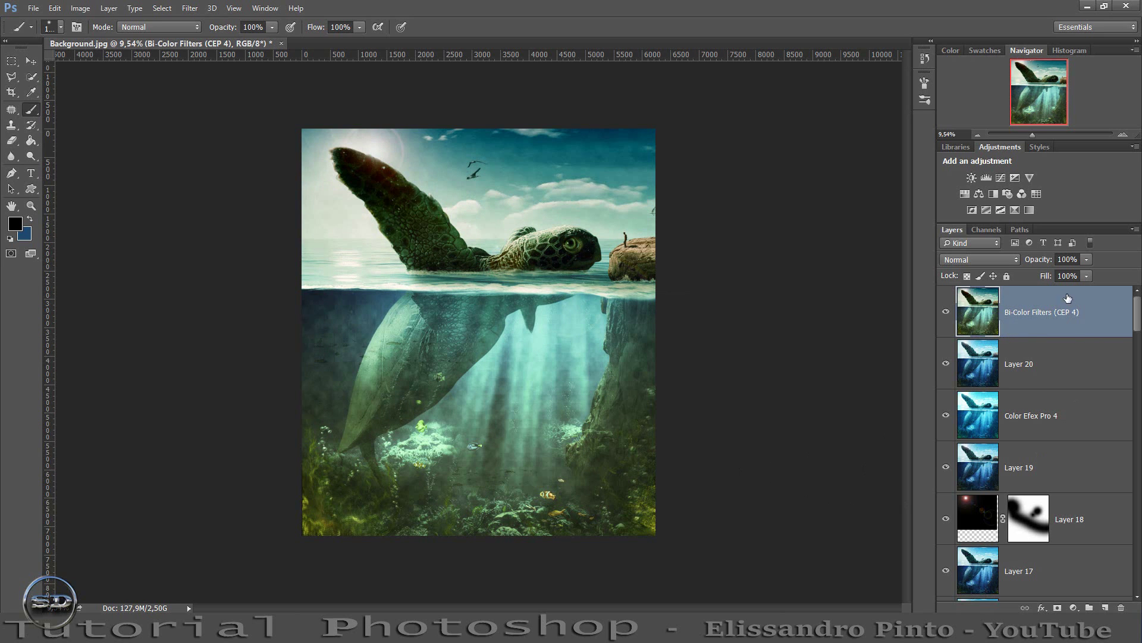
pyautogui.moveTo(1049, 276); pyautogui.dragTo(1031, 280)
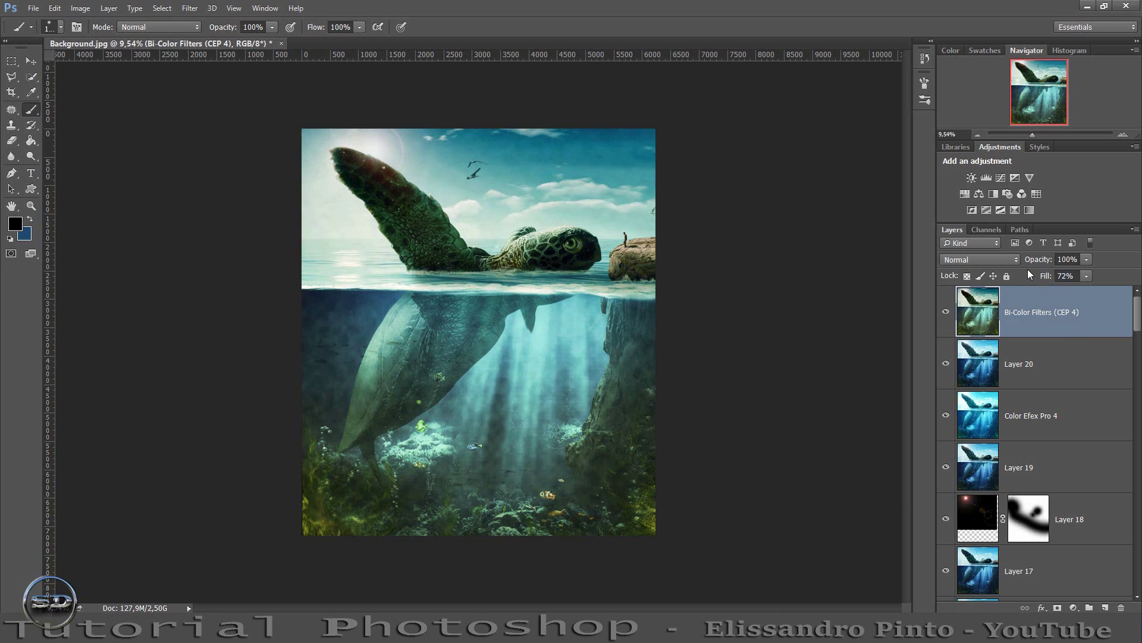
pyautogui.moveTo(1041, 260); pyautogui.dragTo(1024, 260)
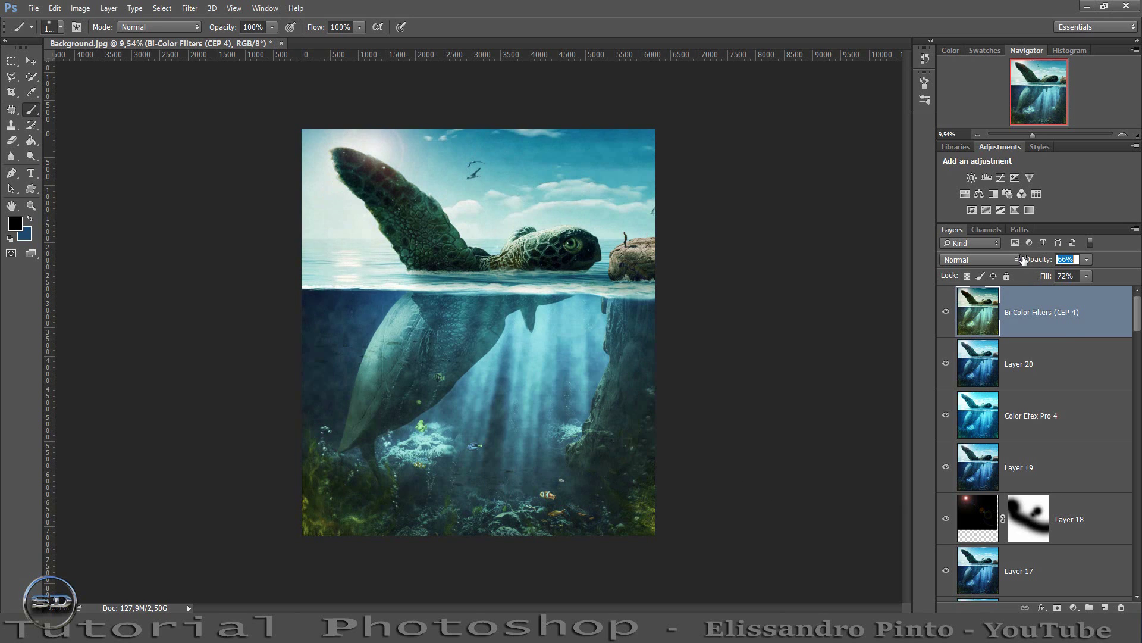
# Toggle the Bi-Color Filters layer to compare and drop its opacity to 46%.
pyautogui.click(946, 311)
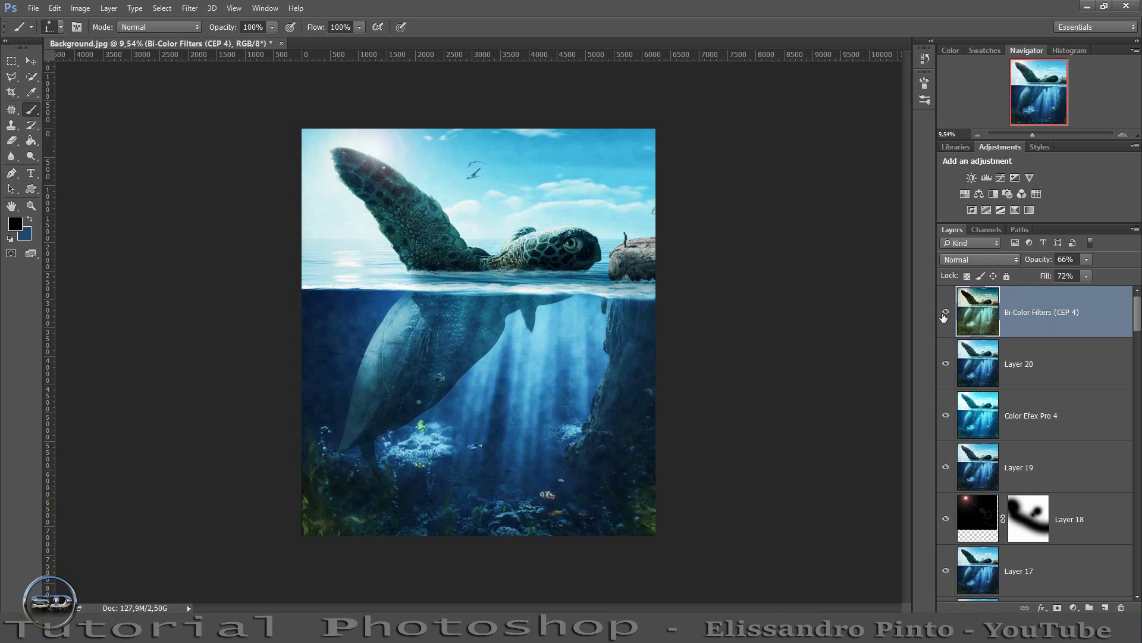
pyautogui.click(946, 312)
pyautogui.click(947, 312)
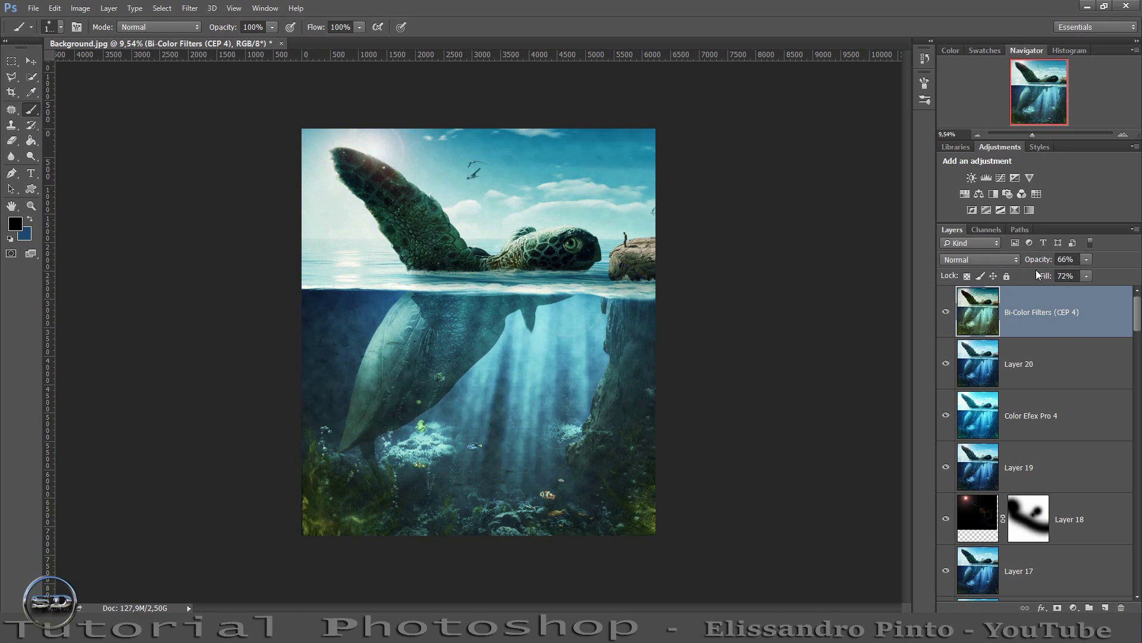
pyautogui.moveTo(1041, 260)
pyautogui.mouseDown()
pyautogui.moveTo(1029, 260)
pyautogui.moveTo(1041, 281)
pyautogui.mouseUp()
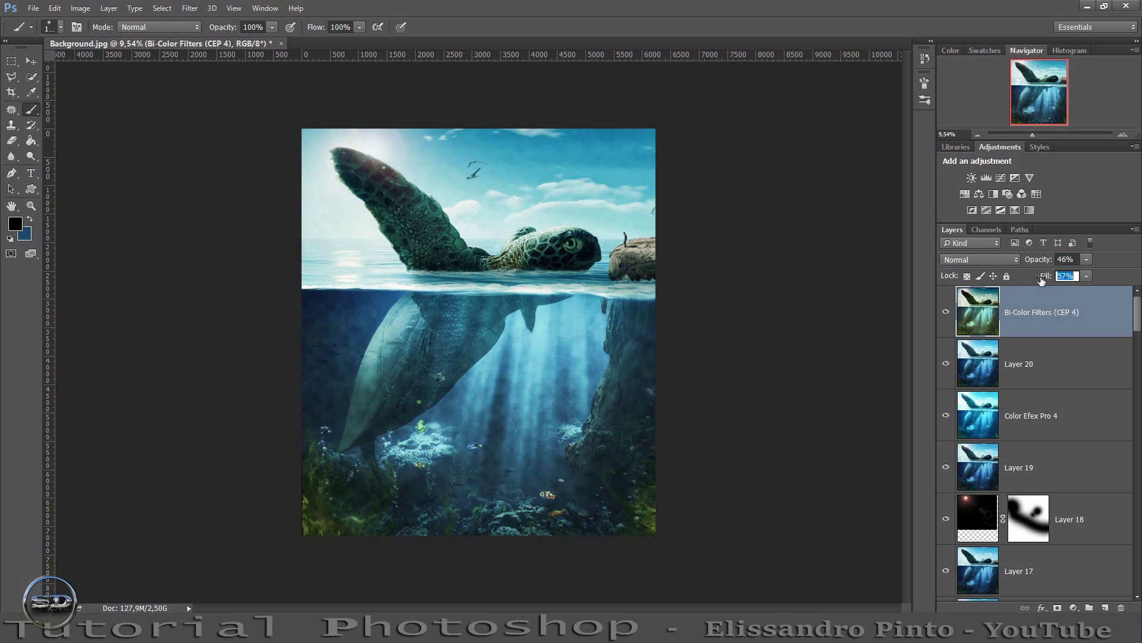
pyautogui.click(946, 312)
# Stamp all visible layers into Layer 21 and load it into Color Efex Pro 4.
pyautogui.hotkey('ctrl', 'shift', 'alt', 'e')
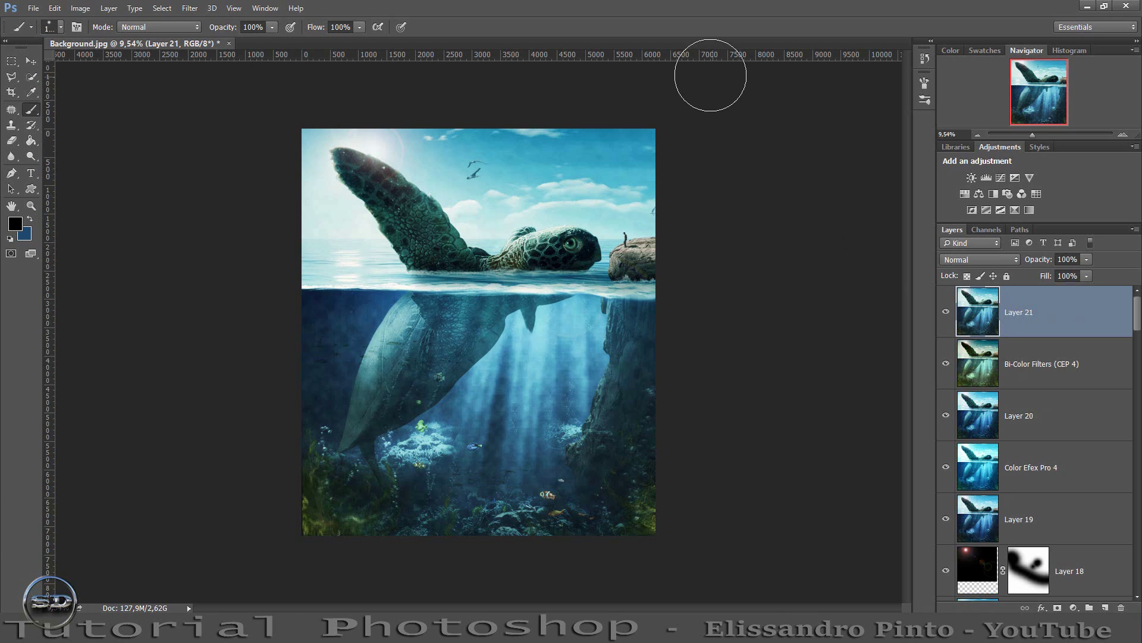
pyautogui.click(184, 9)
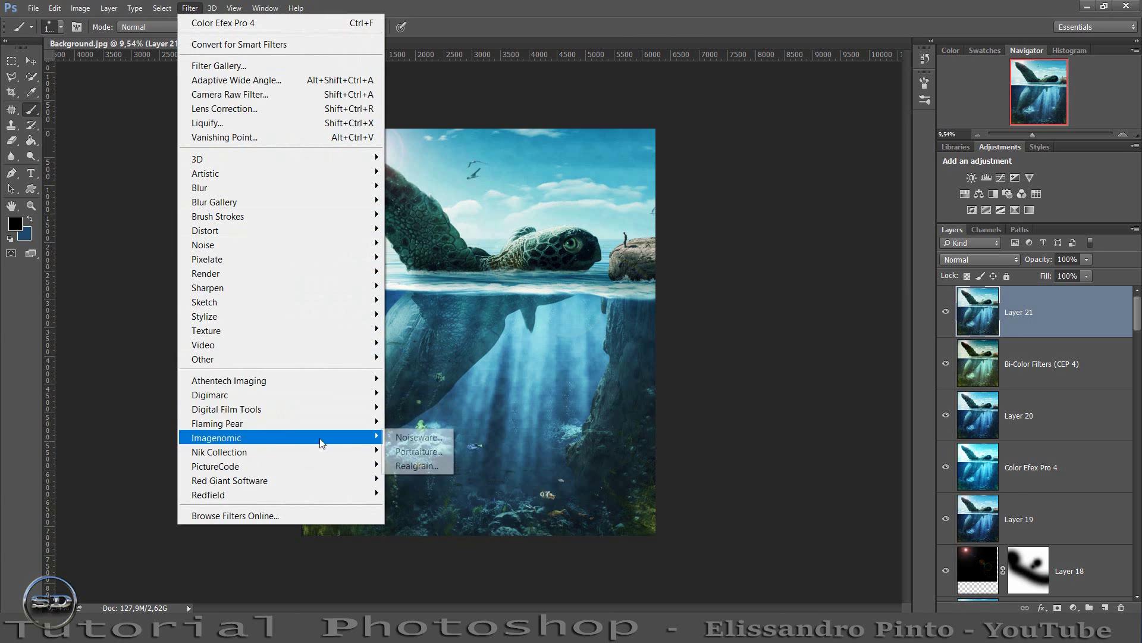
pyautogui.moveTo(219, 452)
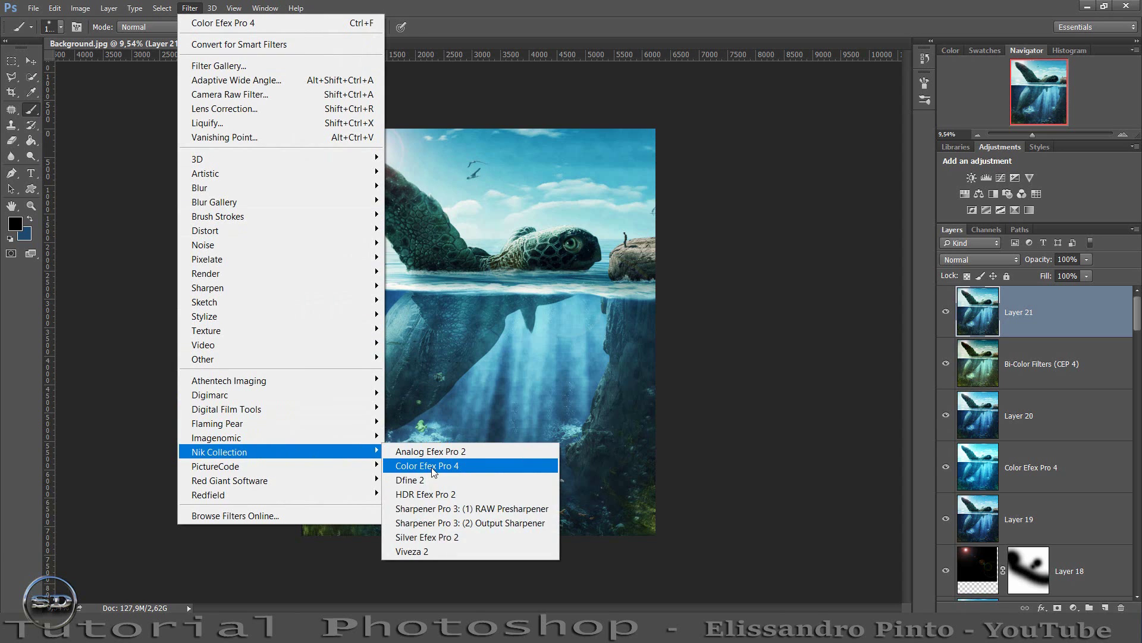
pyautogui.click(433, 467)
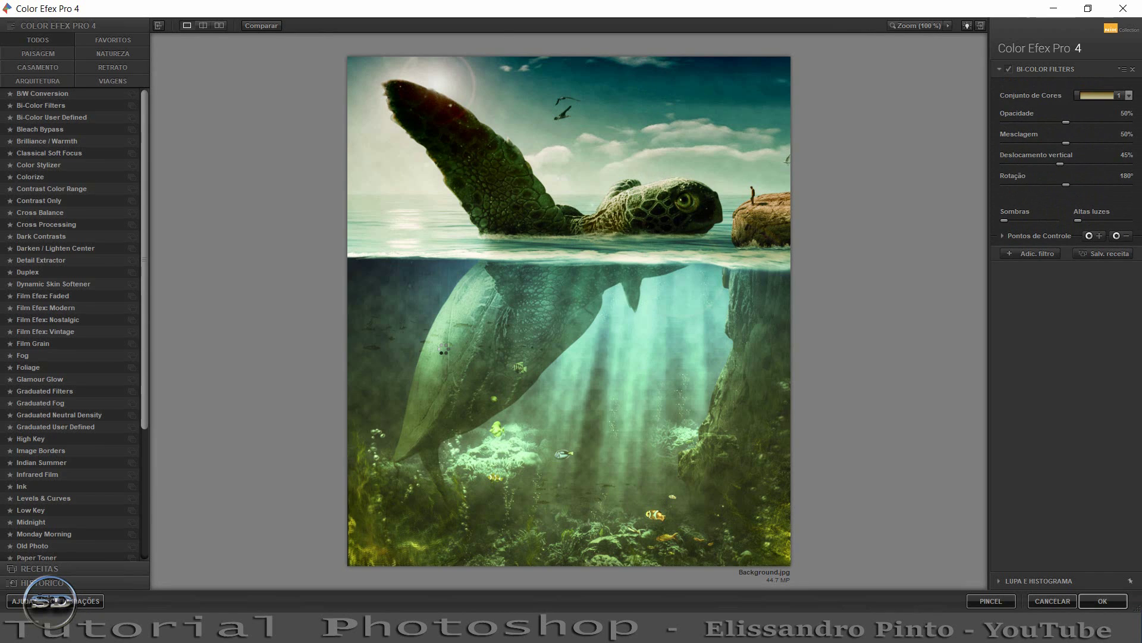
# Try the bi-color colour sets, settling on the third Musgo set.
pyautogui.click(1132, 95)
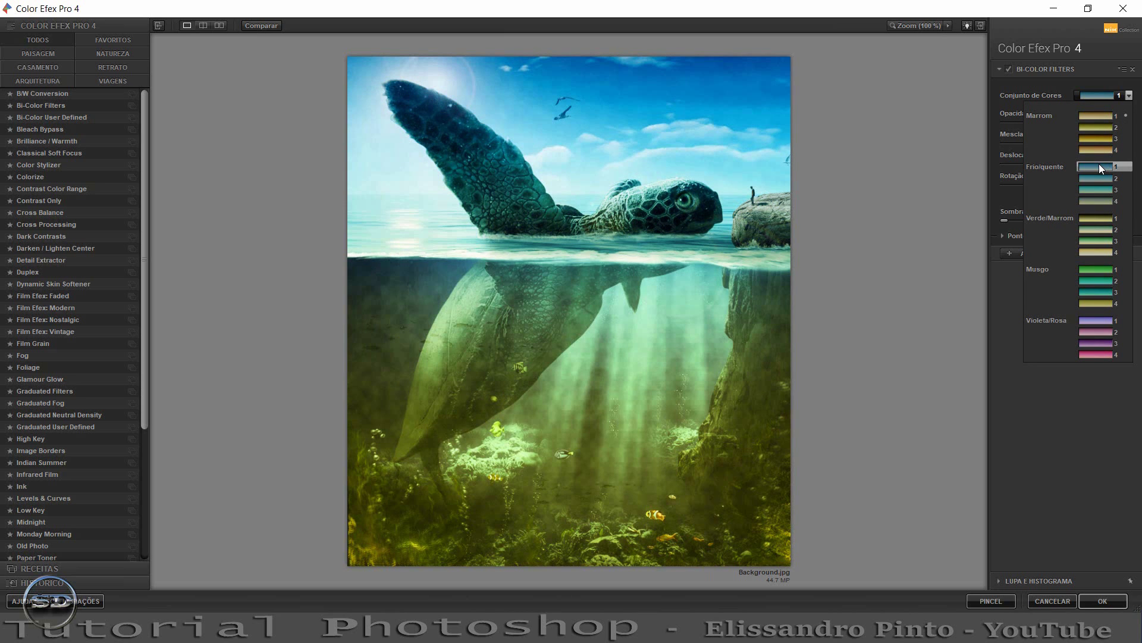
pyautogui.click(1098, 167)
pyautogui.moveTo(1066, 186); pyautogui.dragTo(1123, 190)
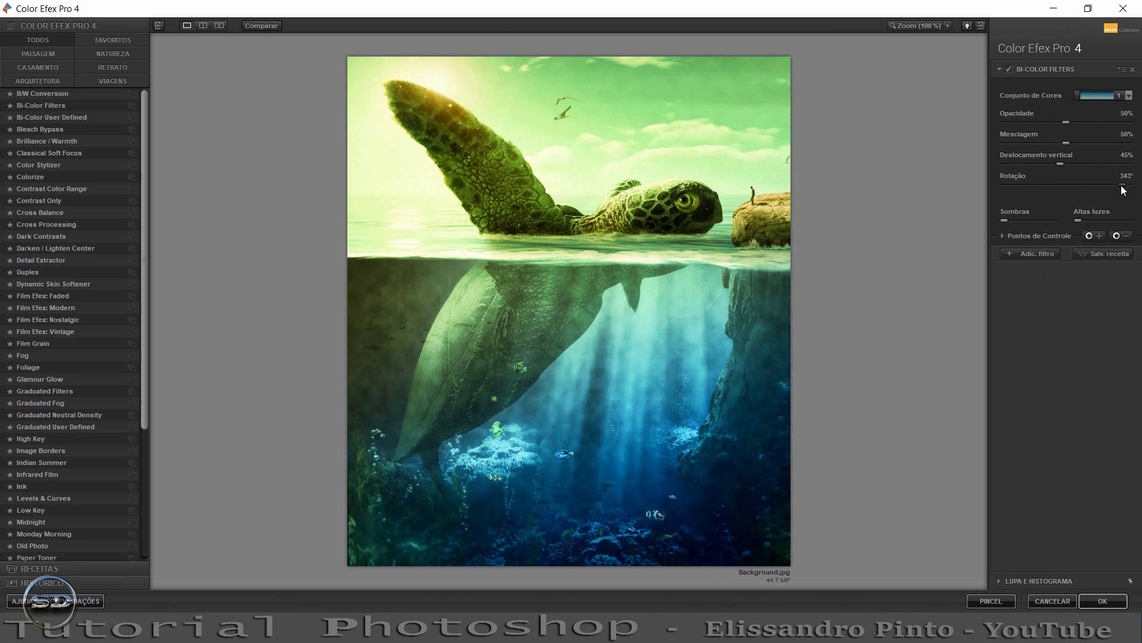
pyautogui.click(1105, 93)
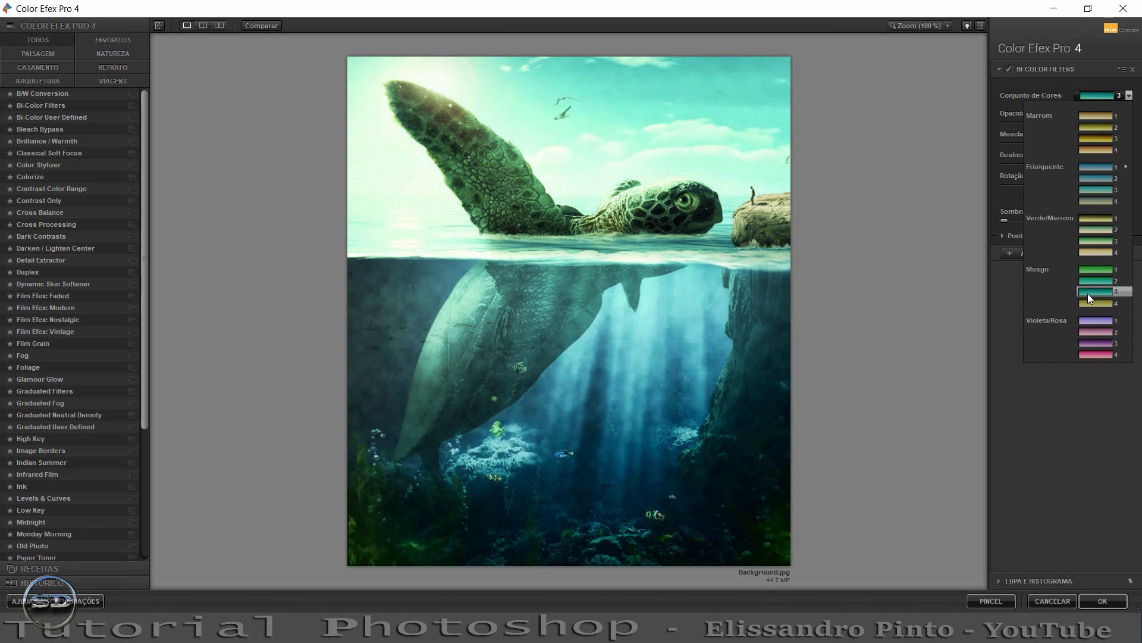
pyautogui.click(1089, 294)
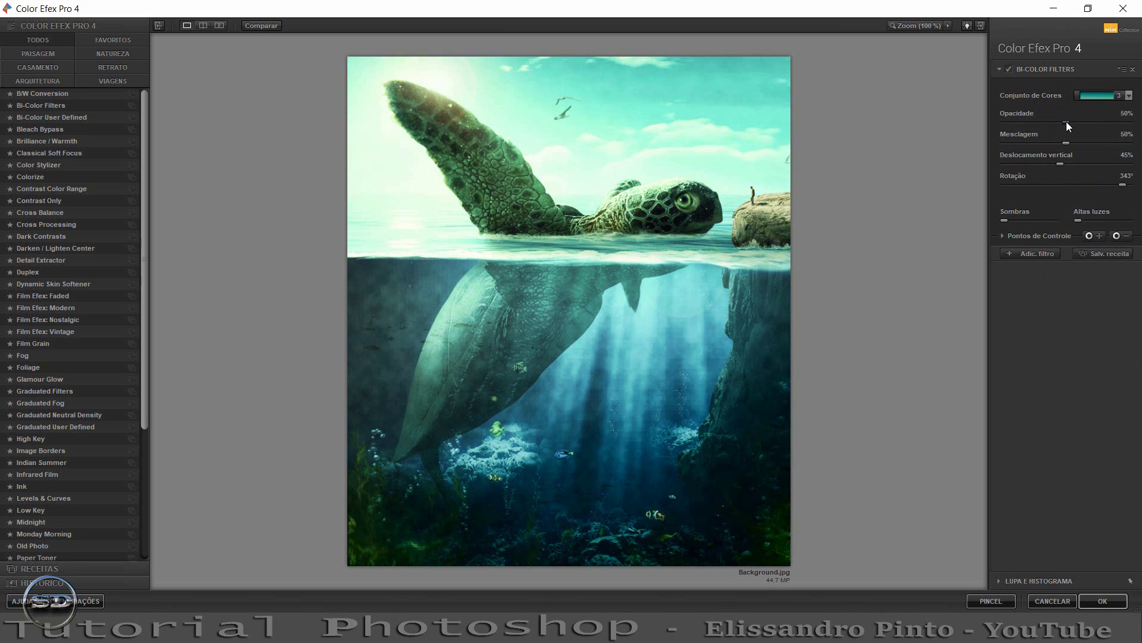
# Set the Bi-Color tint to 25% opacity, 50% blend and 202° rotation.
pyautogui.moveTo(1066, 122)
pyautogui.mouseDown()
pyautogui.moveTo(1013, 125)
pyautogui.moveTo(1066, 124)
pyautogui.moveTo(1055, 122)
pyautogui.mouseUp()
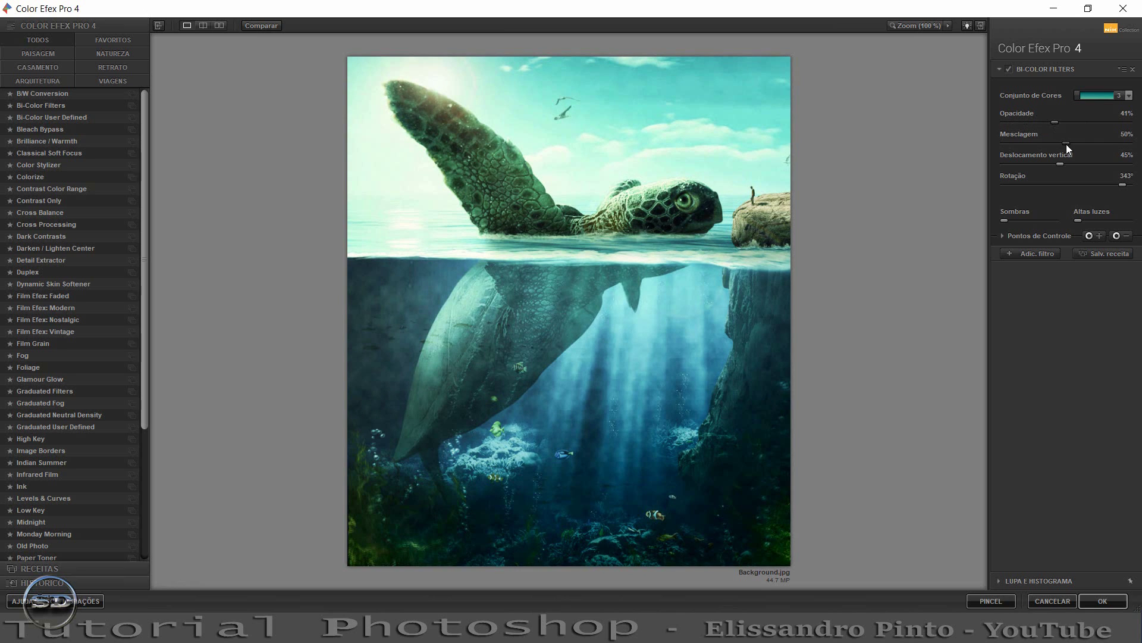
pyautogui.moveTo(1045, 142); pyautogui.dragTo(1074, 144)
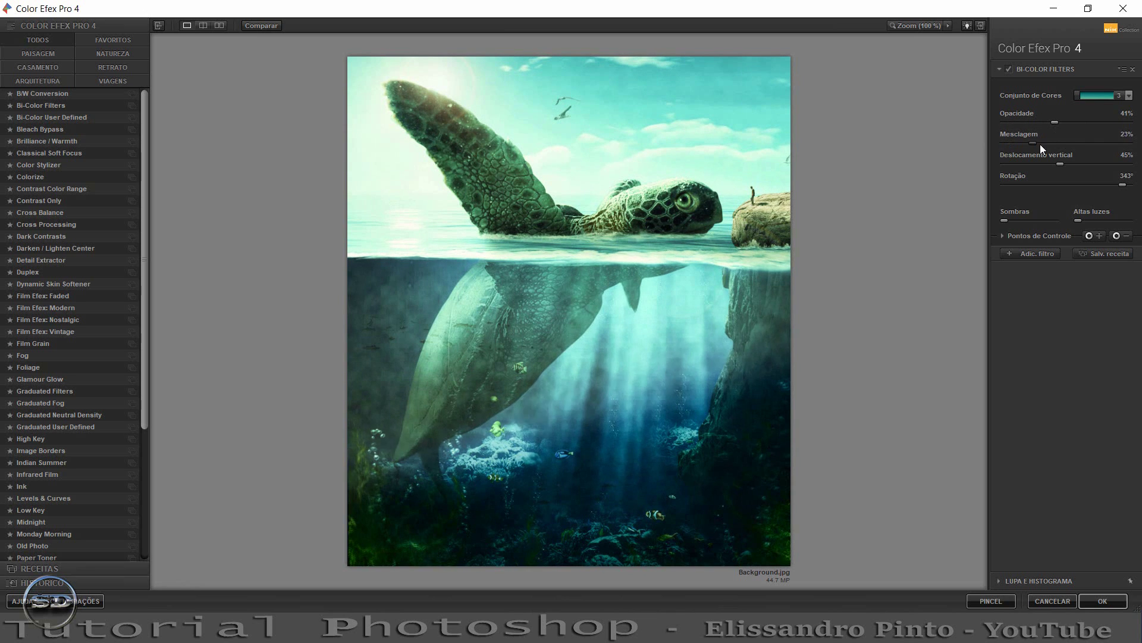
pyautogui.moveTo(1074, 144); pyautogui.dragTo(1065, 144)
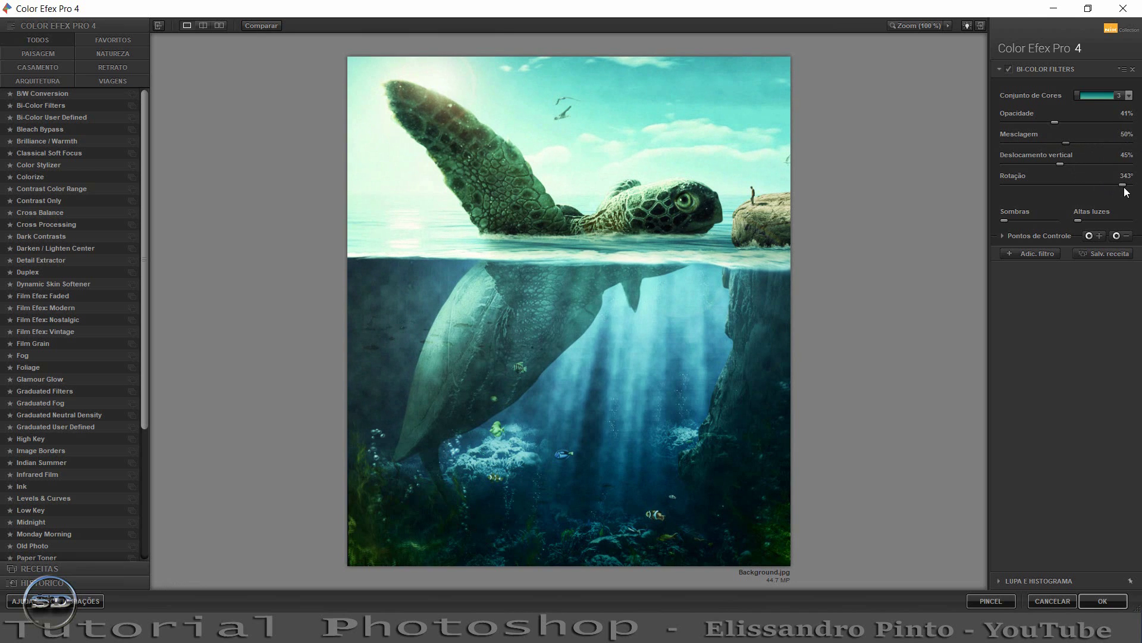
pyautogui.moveTo(1123, 187)
pyautogui.mouseDown()
pyautogui.moveTo(1057, 187)
pyautogui.moveTo(1074, 187)
pyautogui.mouseUp()
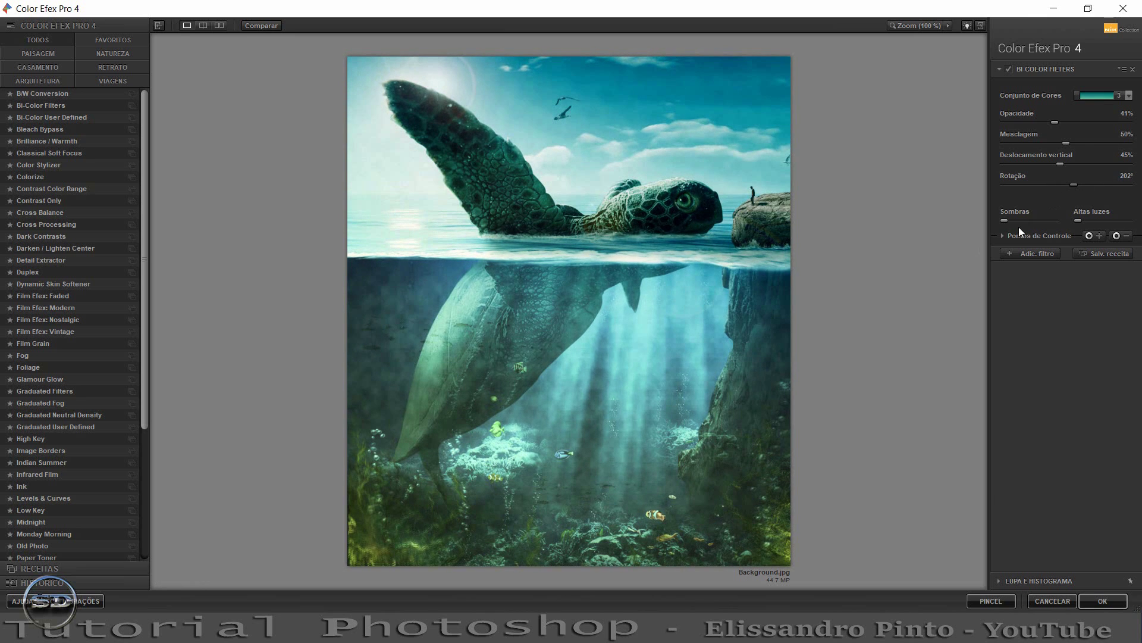
pyautogui.moveTo(1054, 122)
pyautogui.mouseDown()
pyautogui.moveTo(986, 120)
pyautogui.moveTo(1036, 120)
pyautogui.mouseUp()
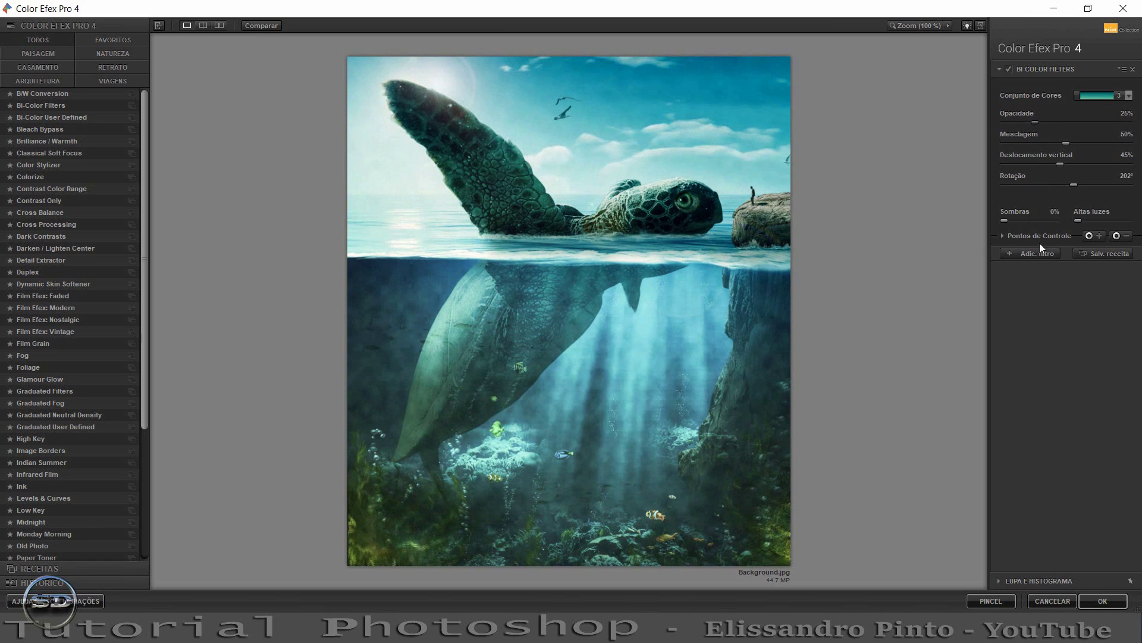
# Add a second filter slot and trial Film Grain, Film Efex: Vintage and Duplex looks.
pyautogui.click(1020, 250)
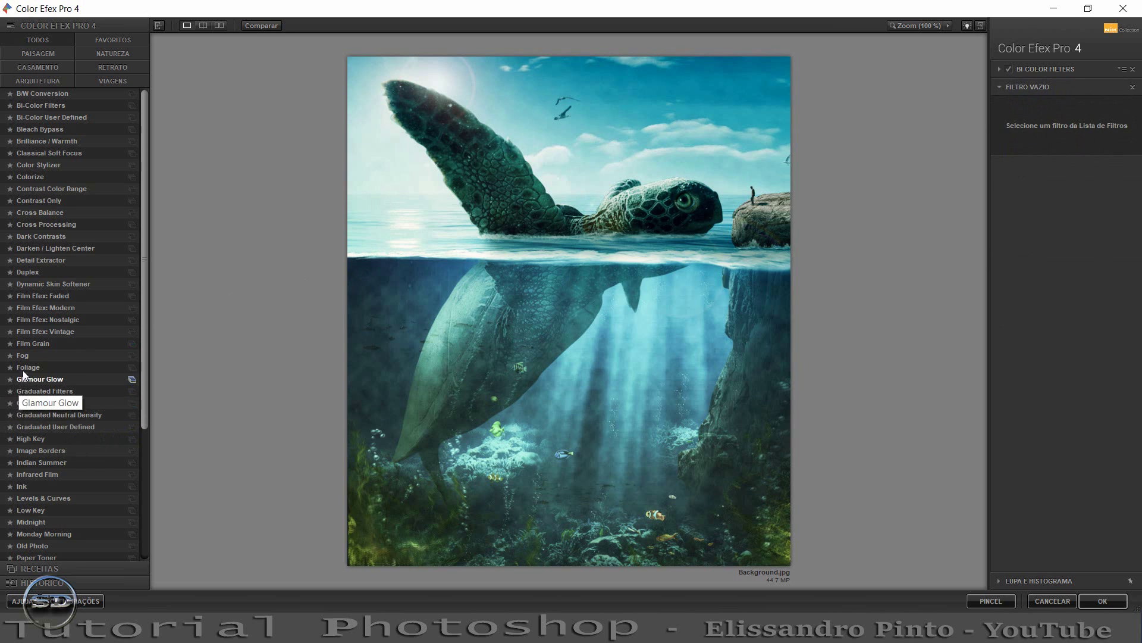
pyautogui.click(30, 345)
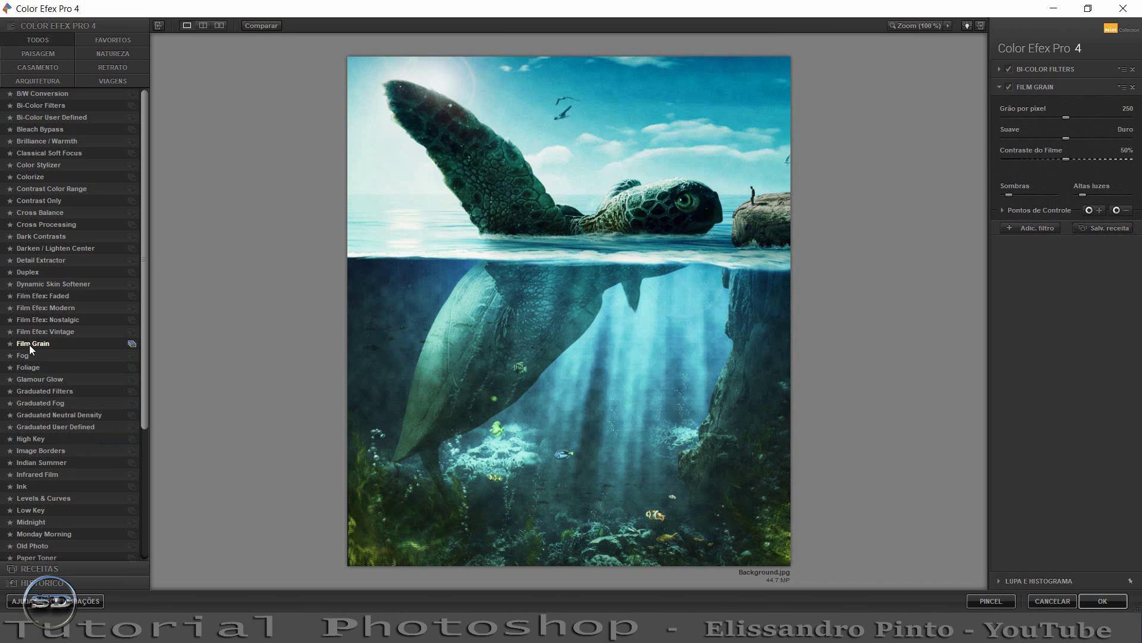
pyautogui.click(28, 332)
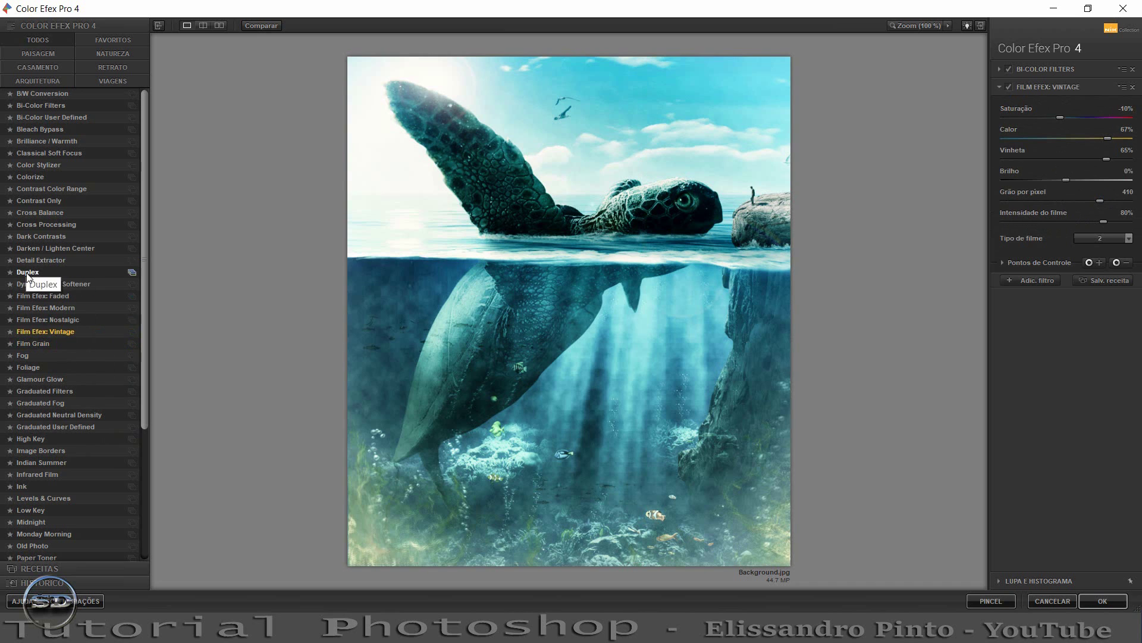
pyautogui.click(26, 273)
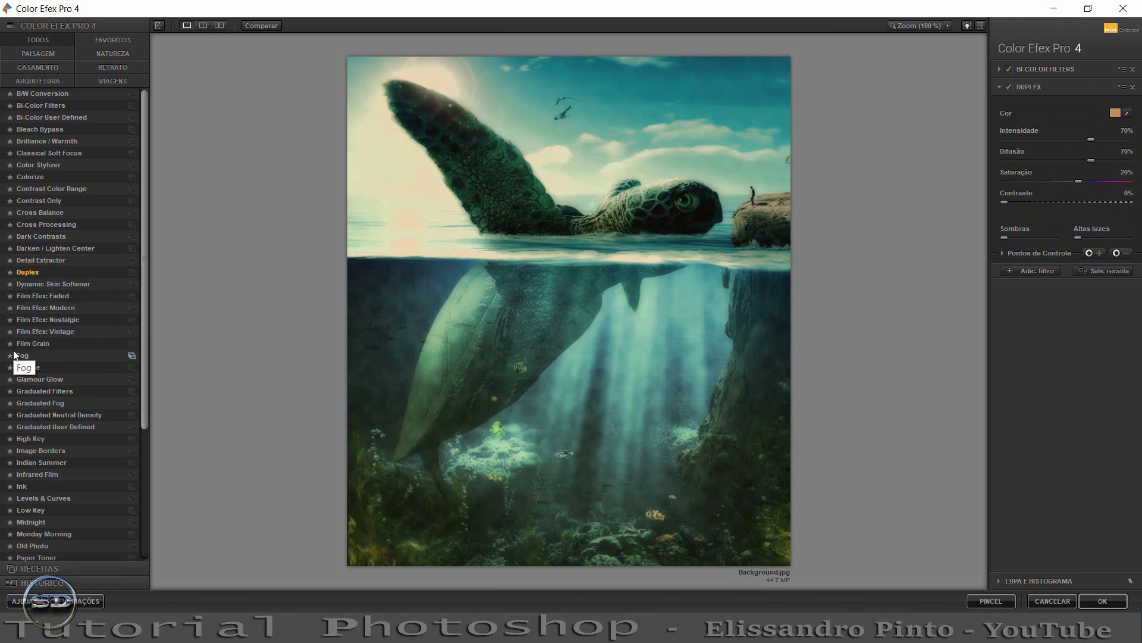
pyautogui.click(28, 331)
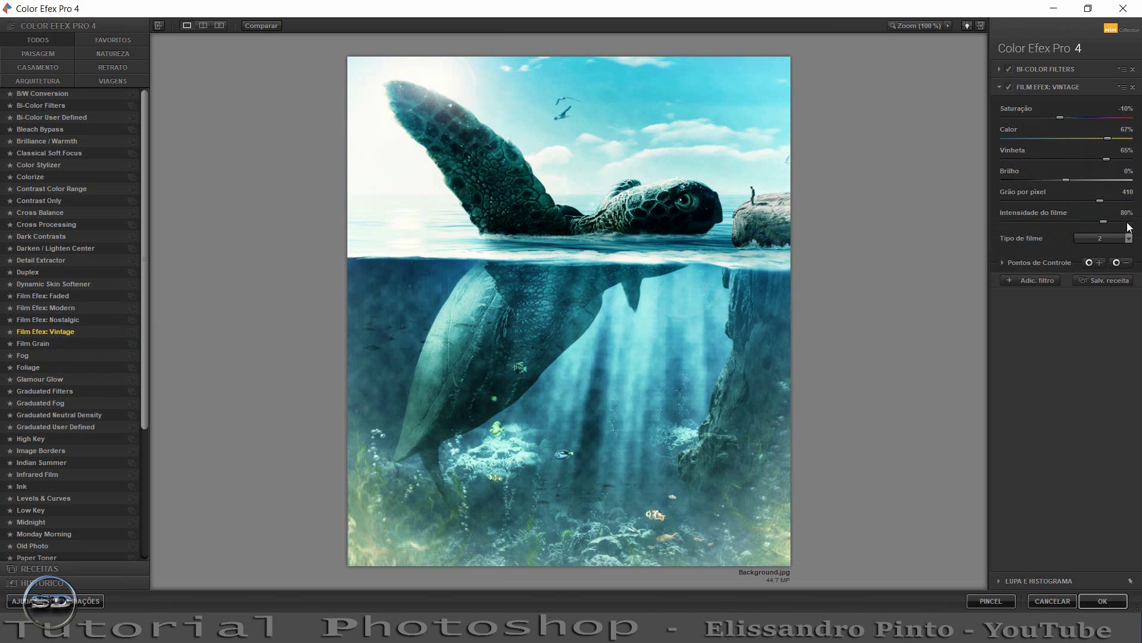
pyautogui.click(1111, 237)
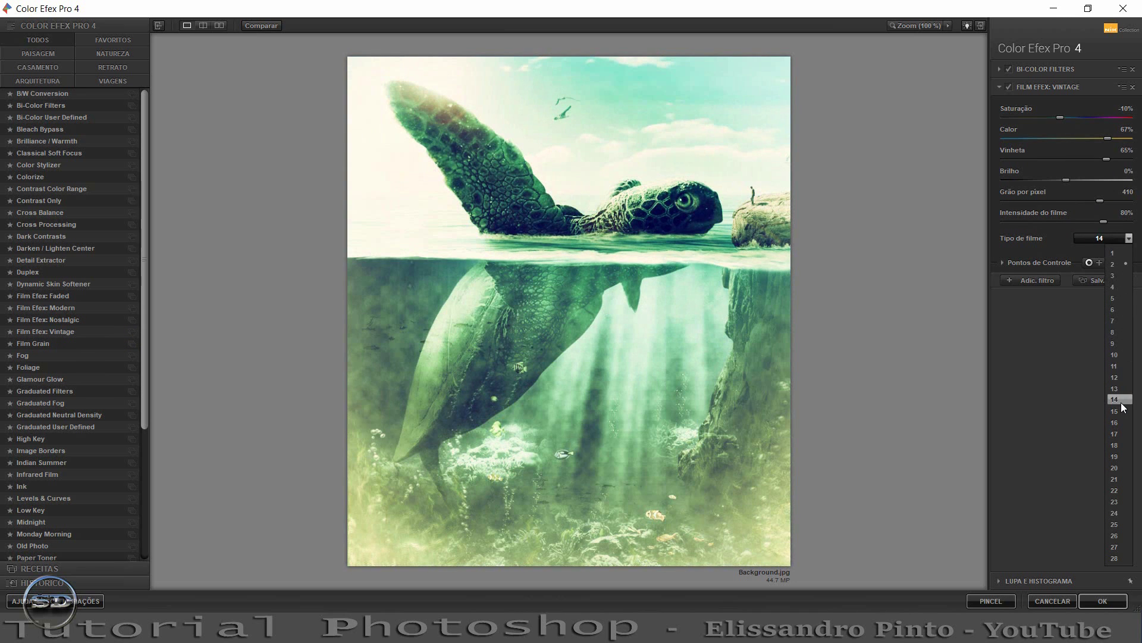
pyautogui.click(29, 333)
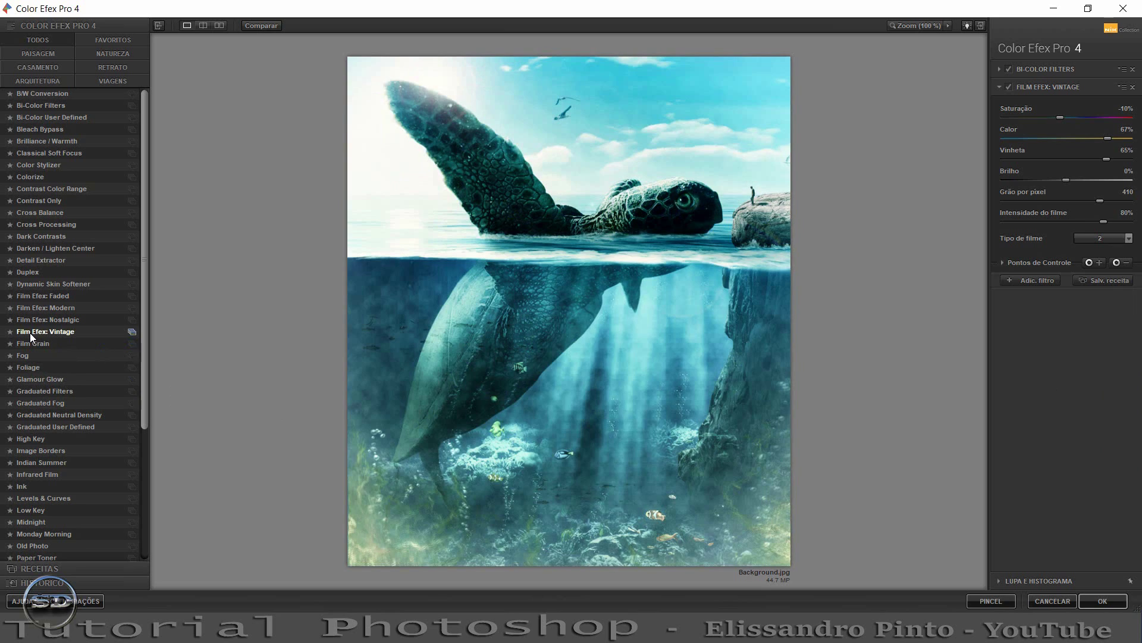
# Choose Detail Extractor with a Fino effect radius after other trials, and apply the stack.
pyautogui.click(30, 323)
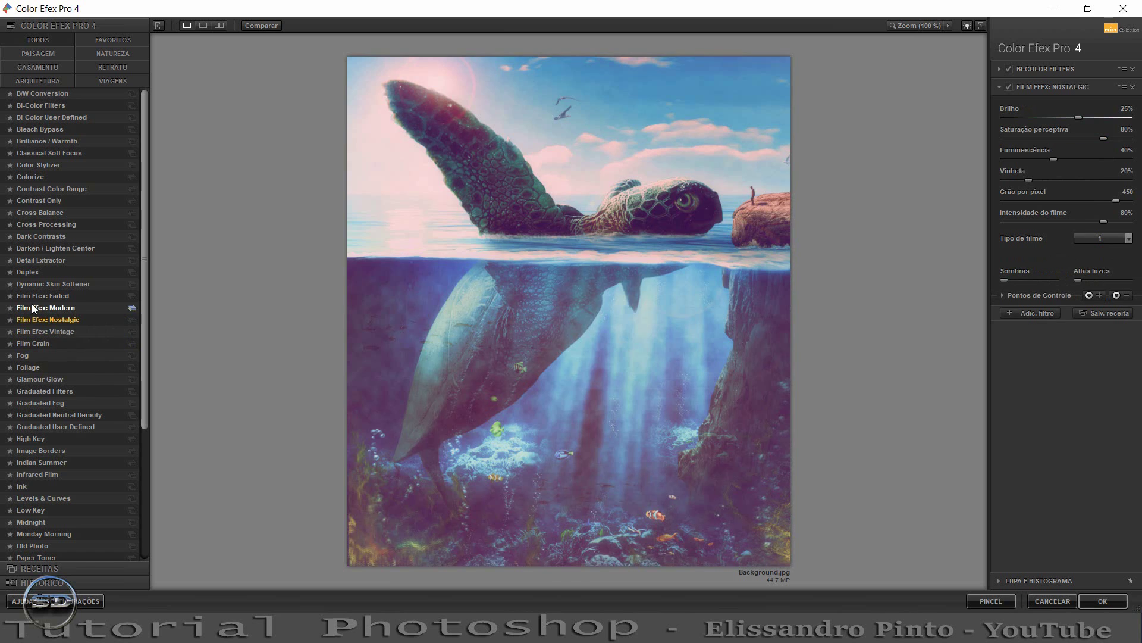
pyautogui.click(33, 308)
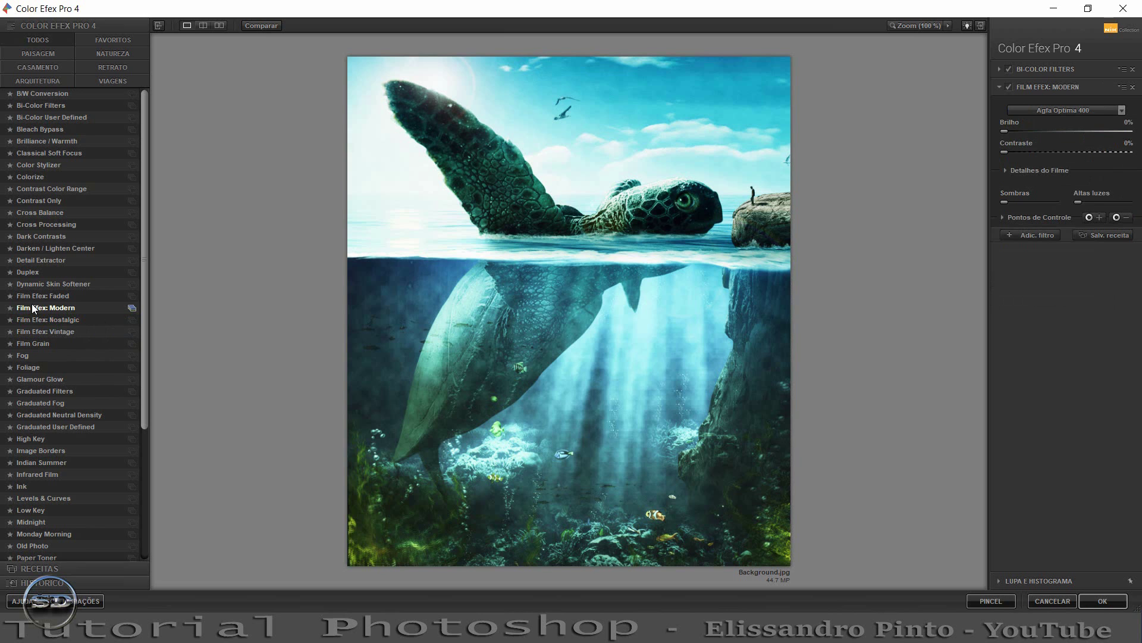
pyautogui.click(37, 297)
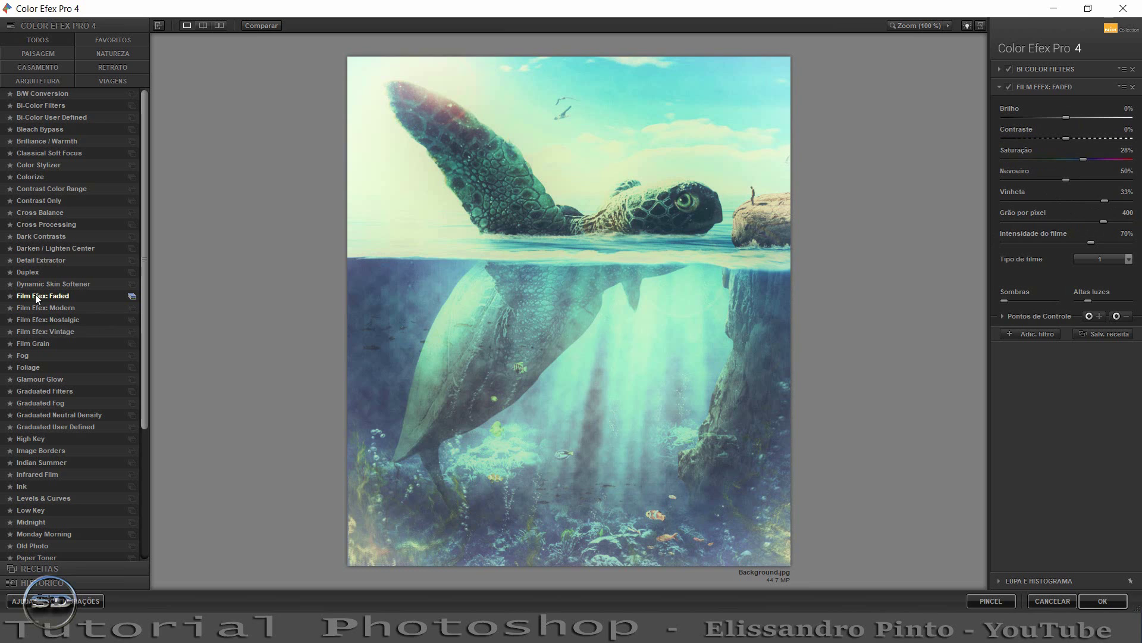
pyautogui.click(33, 286)
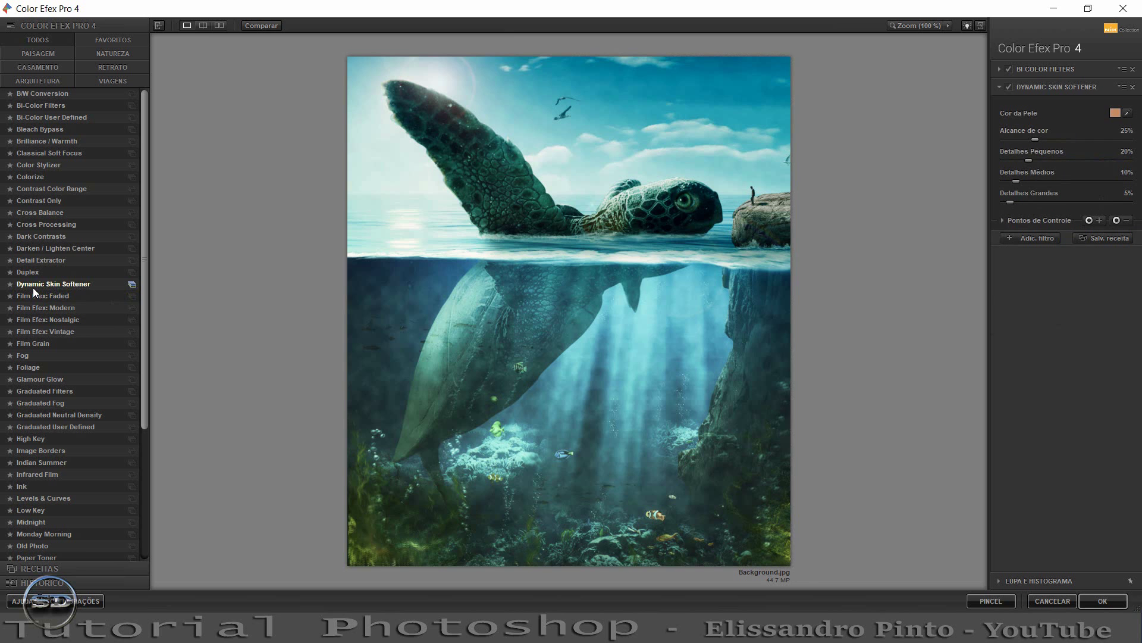
pyautogui.click(30, 273)
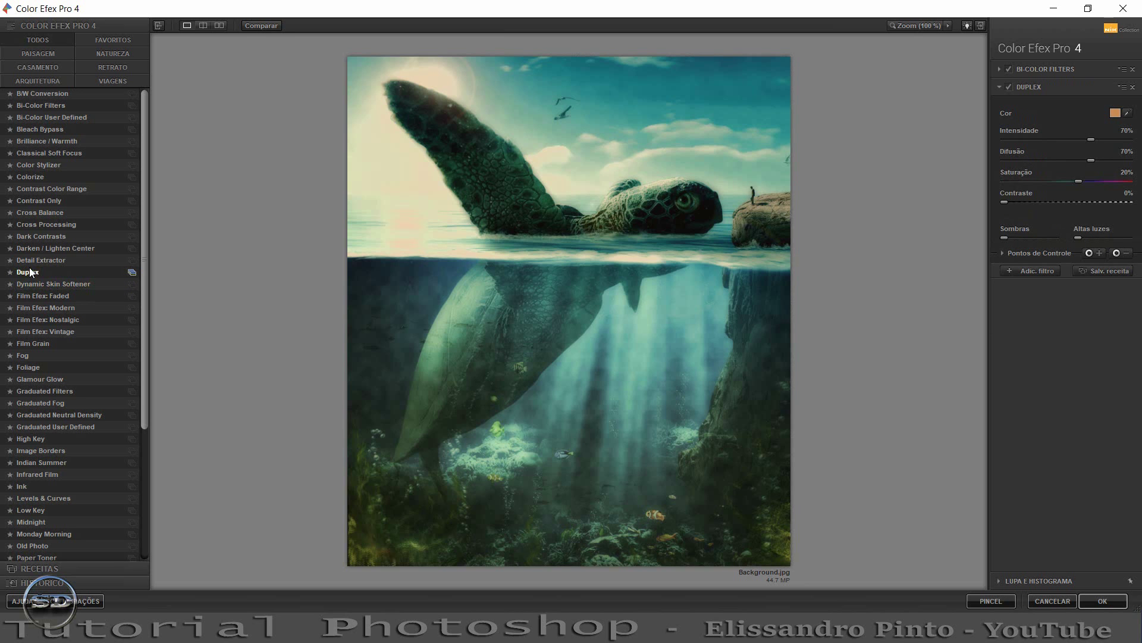
pyautogui.click(30, 260)
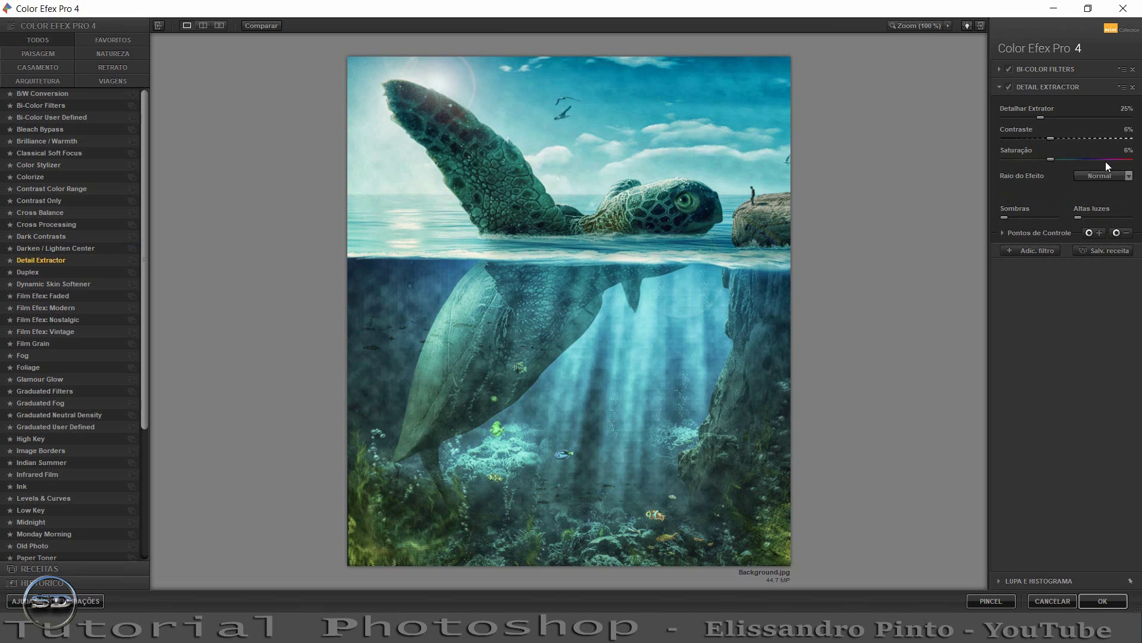
pyautogui.click(1102, 176)
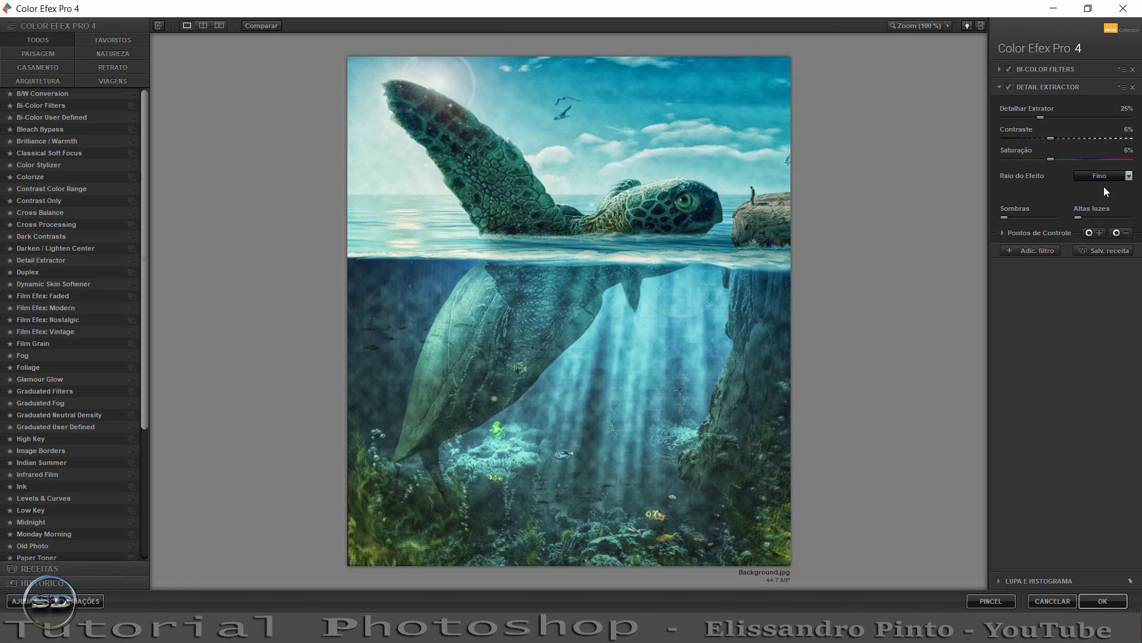
pyautogui.click(1117, 605)
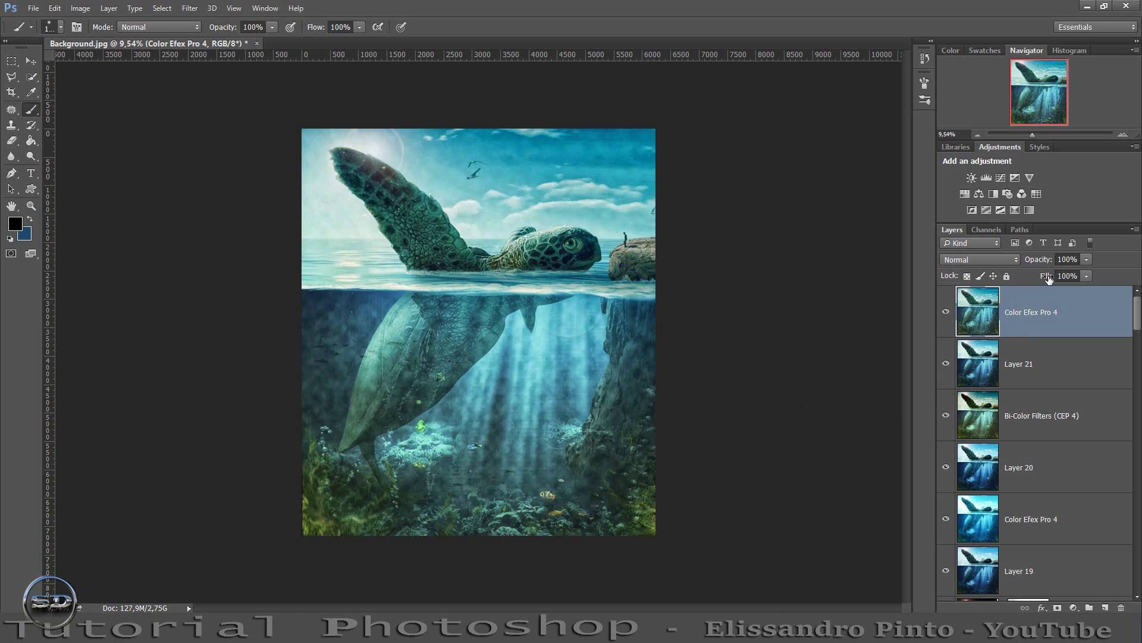
# Fade the graded layer to 70% fill and 61% opacity, compare it, and add empty Layer 22.
pyautogui.moveTo(1044, 276); pyautogui.dragTo(1020, 260)
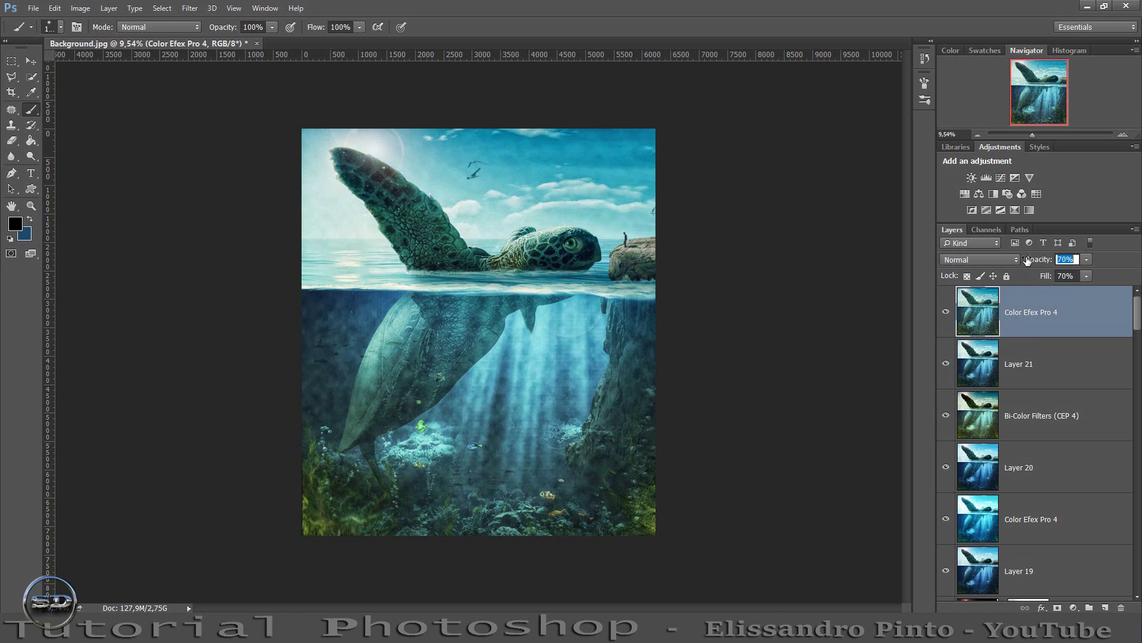
pyautogui.click(946, 312)
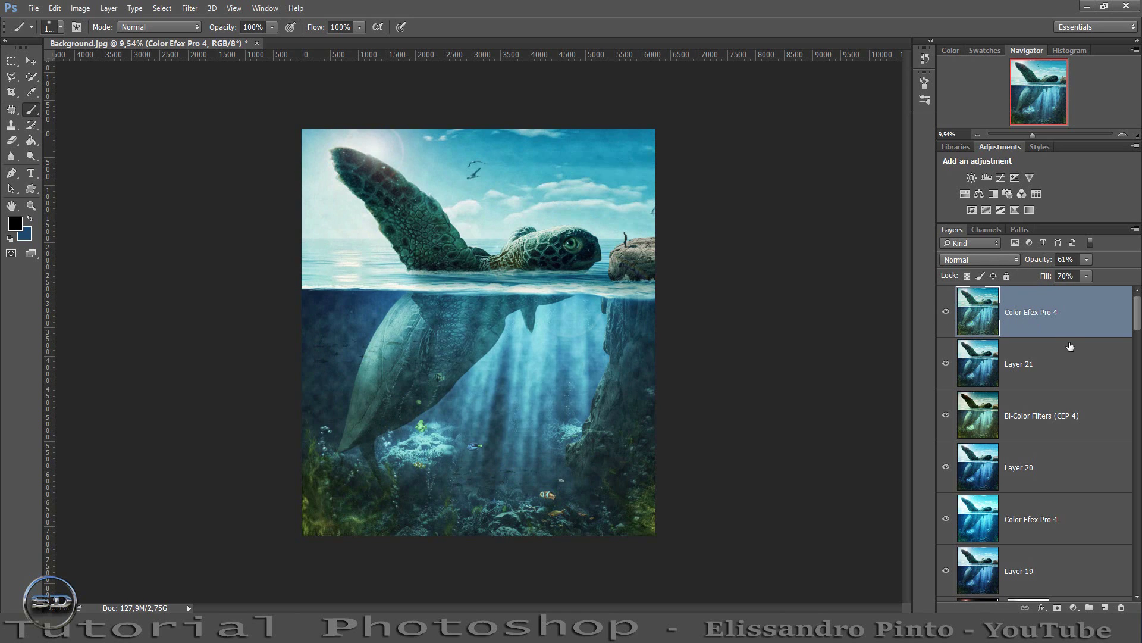
pyautogui.click(1105, 608)
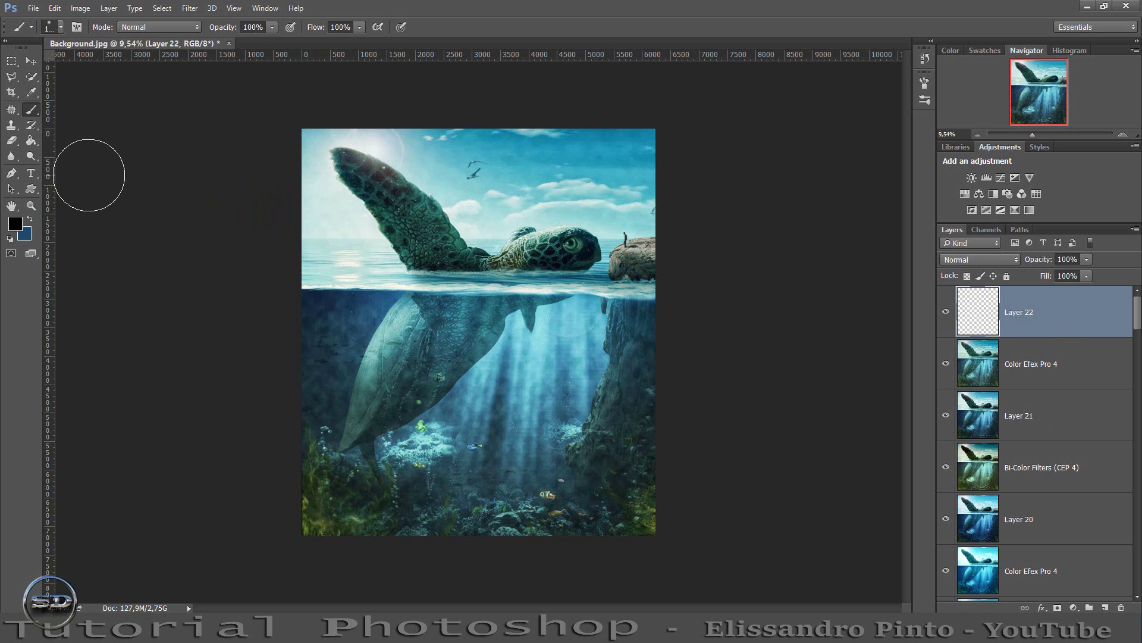
# Select the Color Efex Pro 4 layer and browse the Filter menu without applying anything.
pyautogui.click(974, 367)
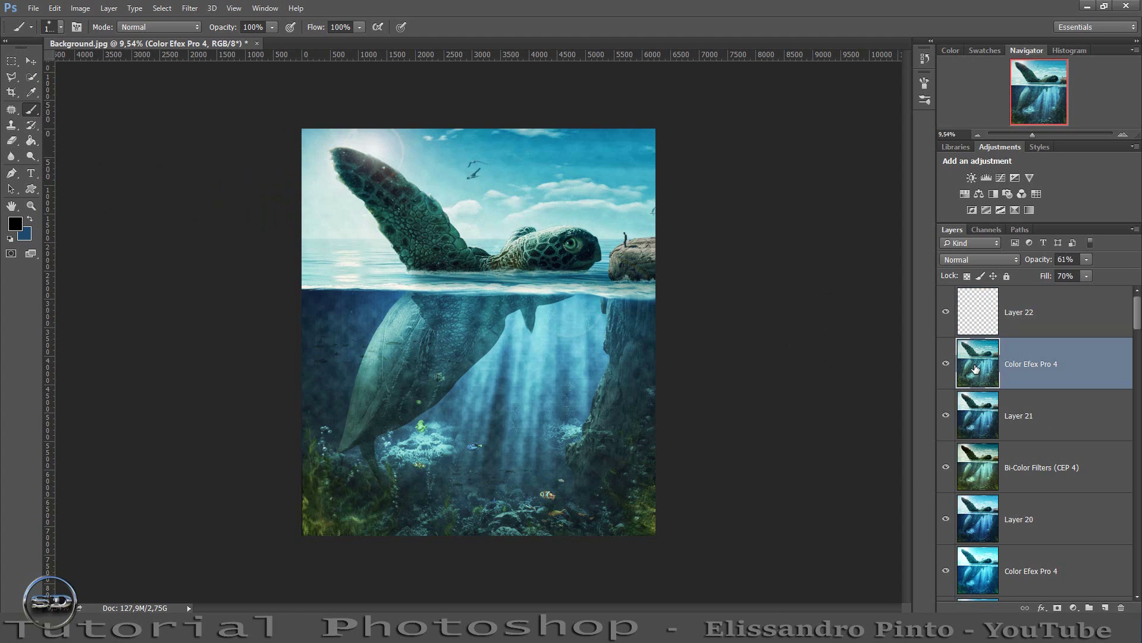
pyautogui.click(190, 10)
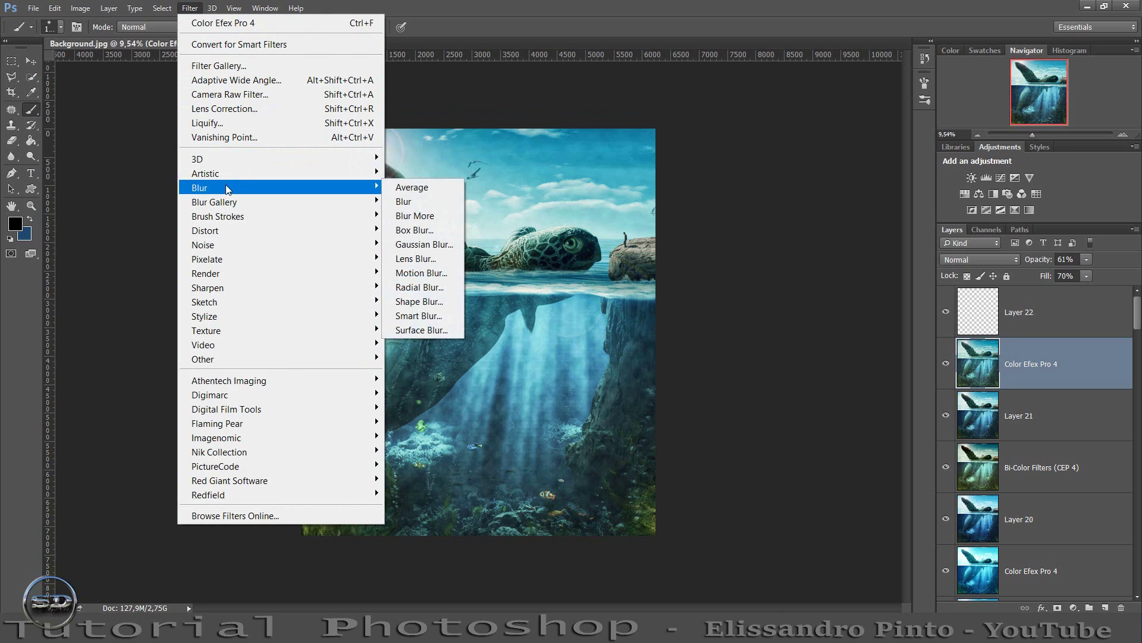
pyautogui.moveTo(214, 202)
pyautogui.click(2, 338)
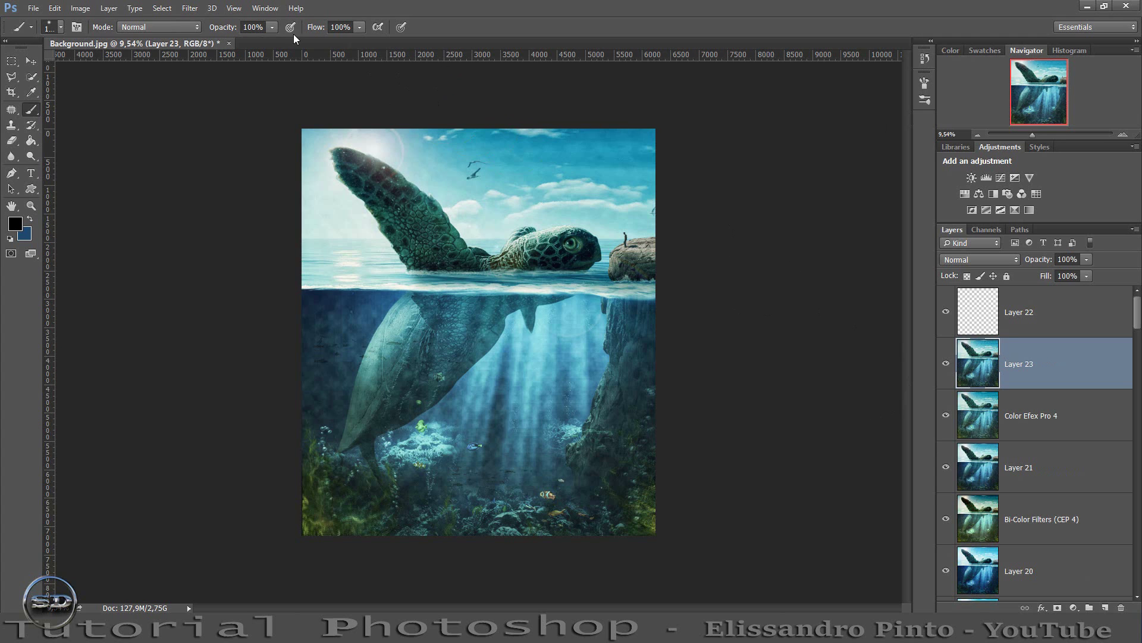
# Try a Lens Flare at the image's left edge, cancel it, and select empty Layer 22.
pyautogui.click(182, 10)
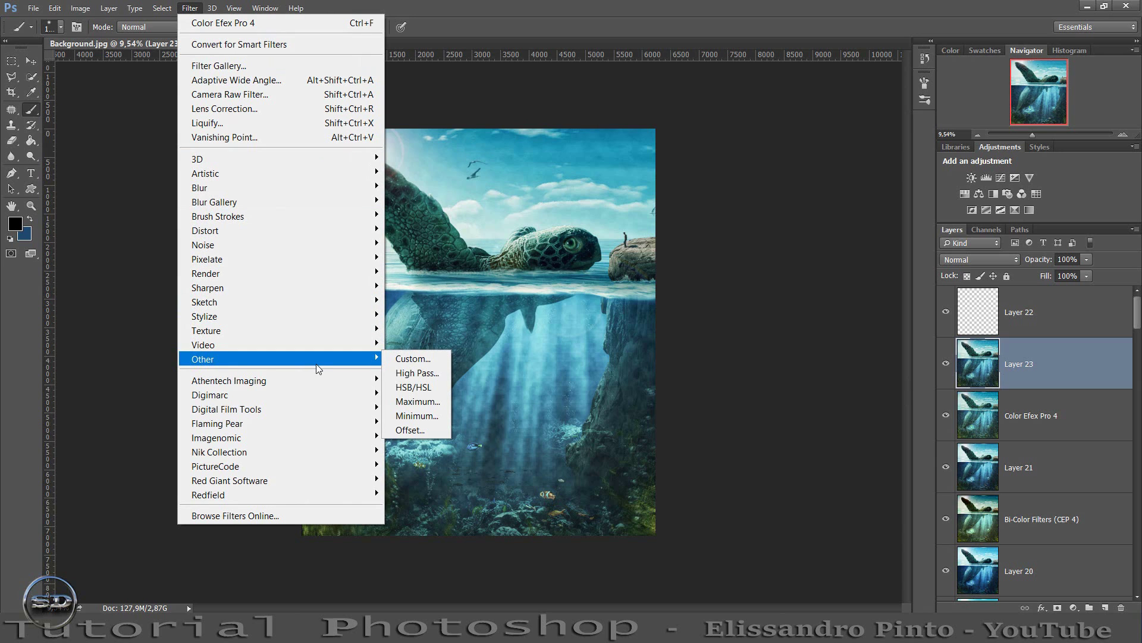
pyautogui.moveTo(206, 273)
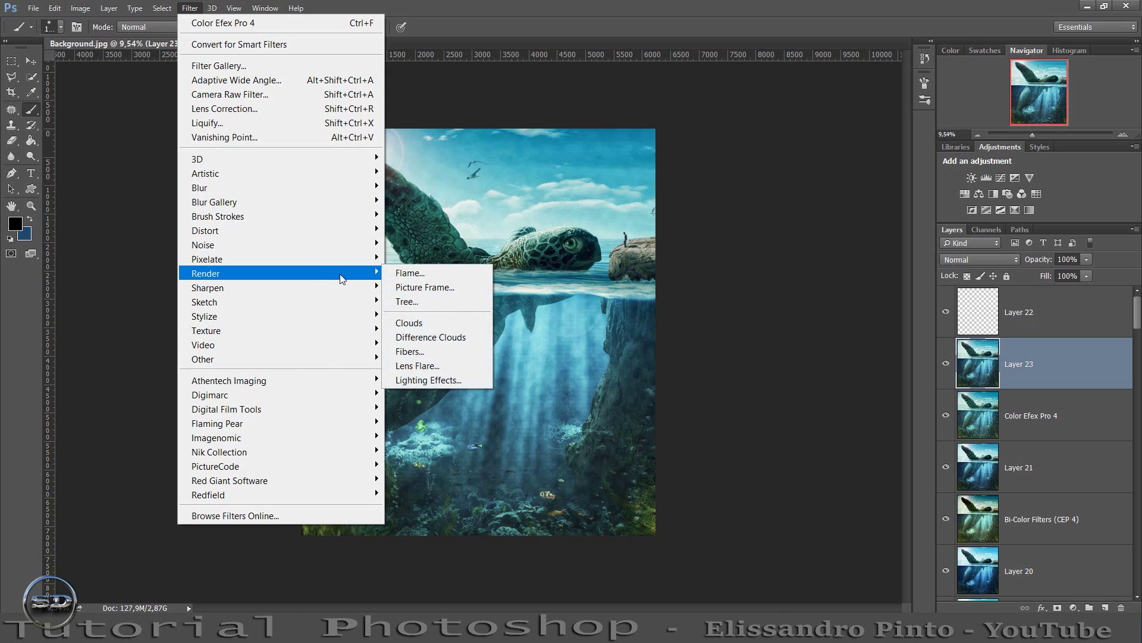
pyautogui.click(416, 366)
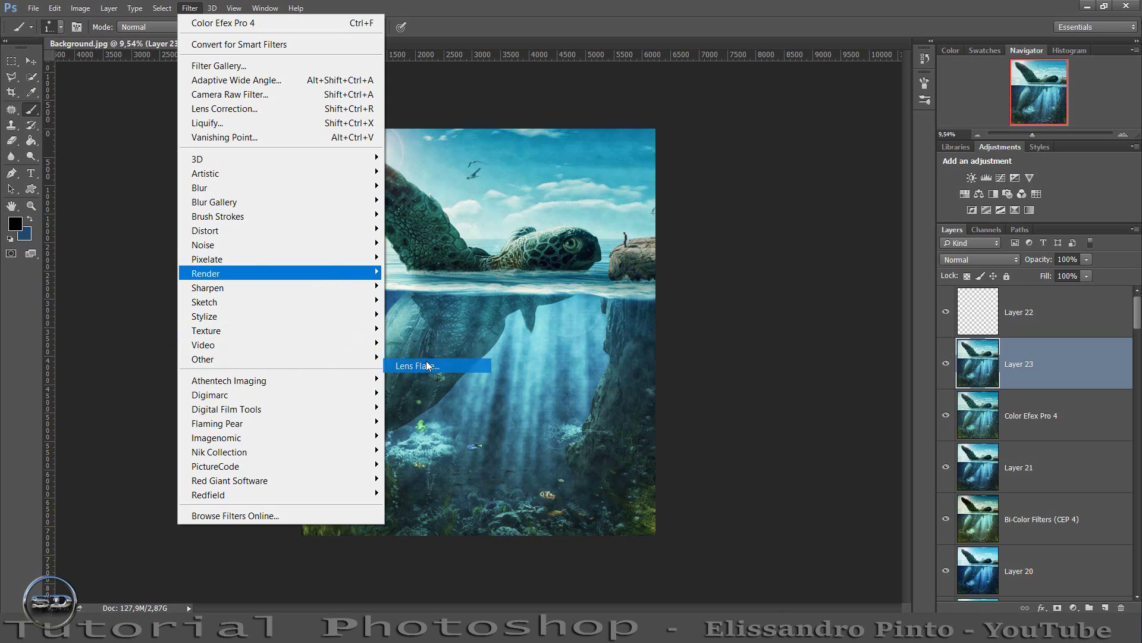
pyautogui.click(488, 188)
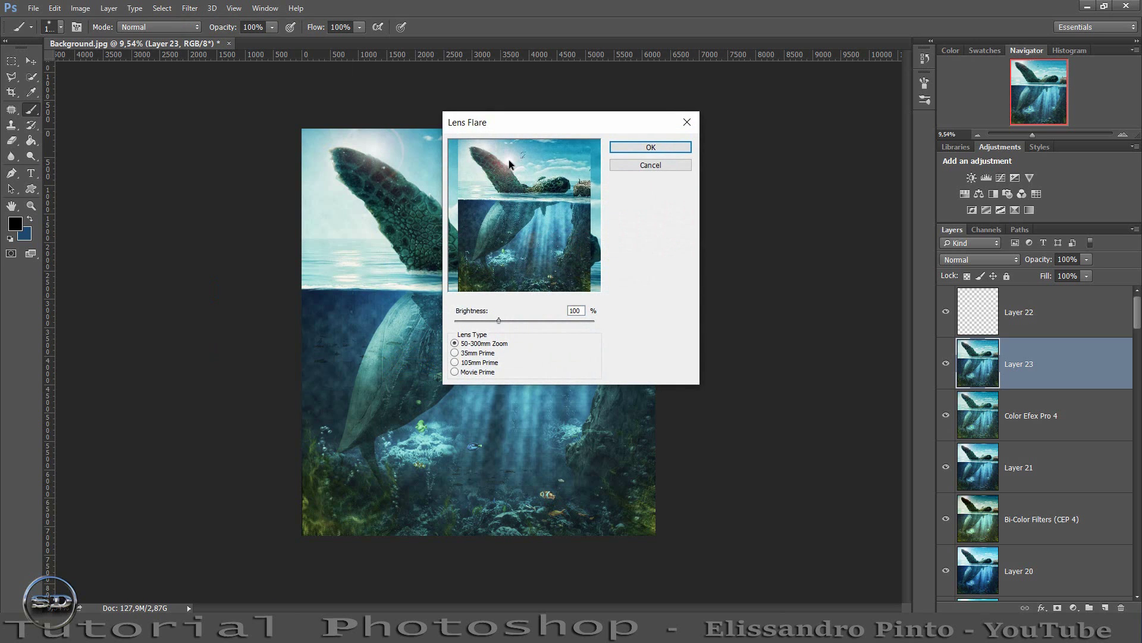
pyautogui.moveTo(479, 185); pyautogui.dragTo(459, 207)
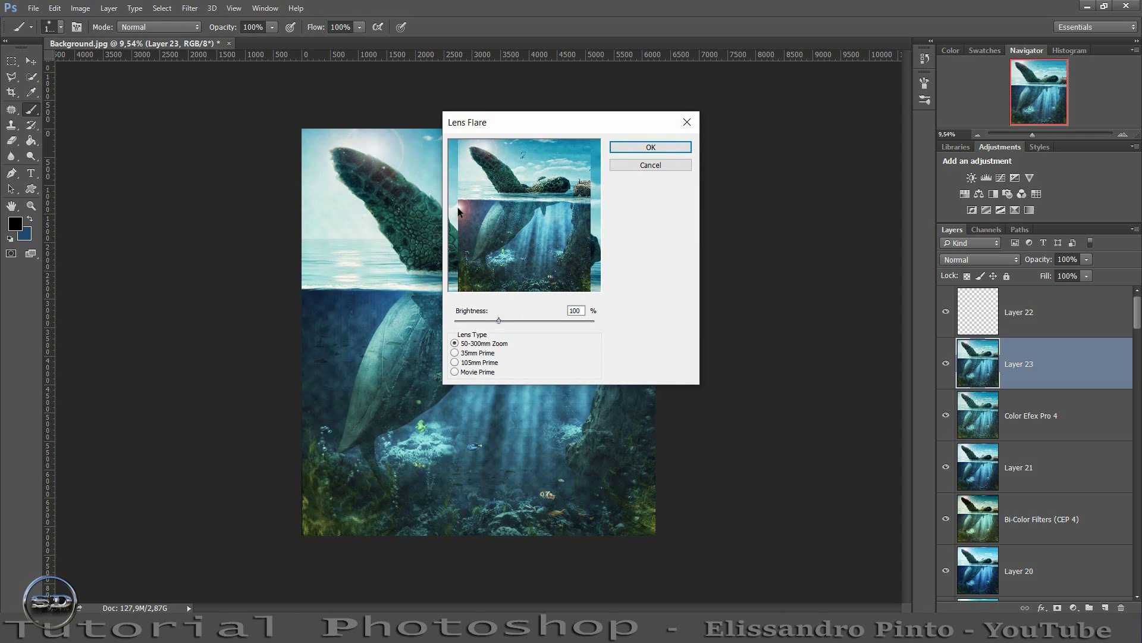
pyautogui.click(634, 166)
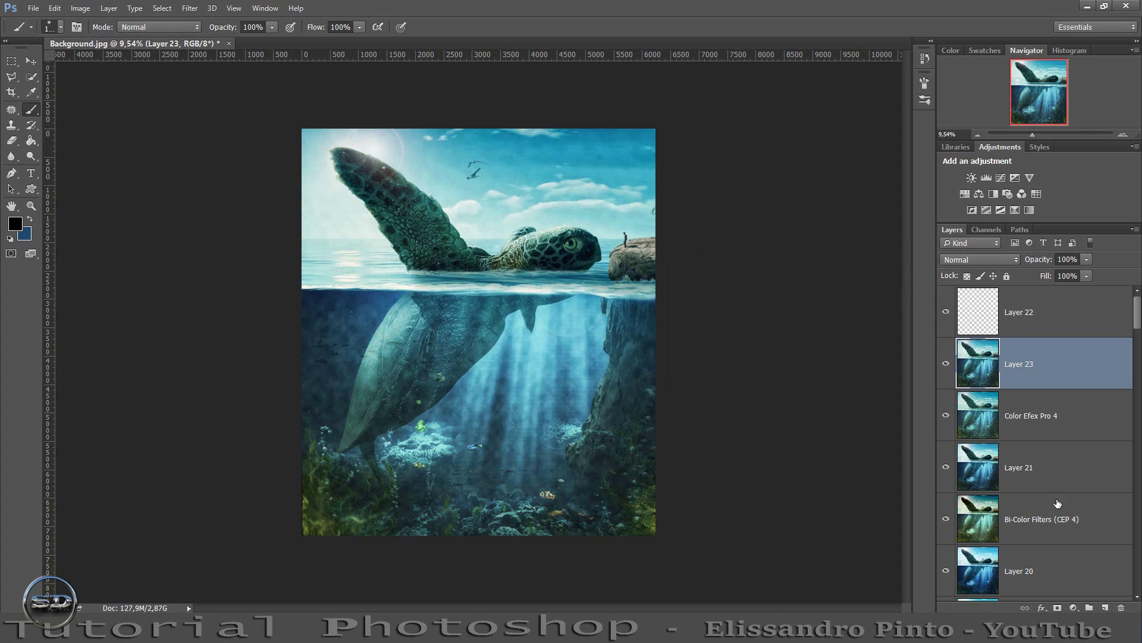
pyautogui.click(979, 316)
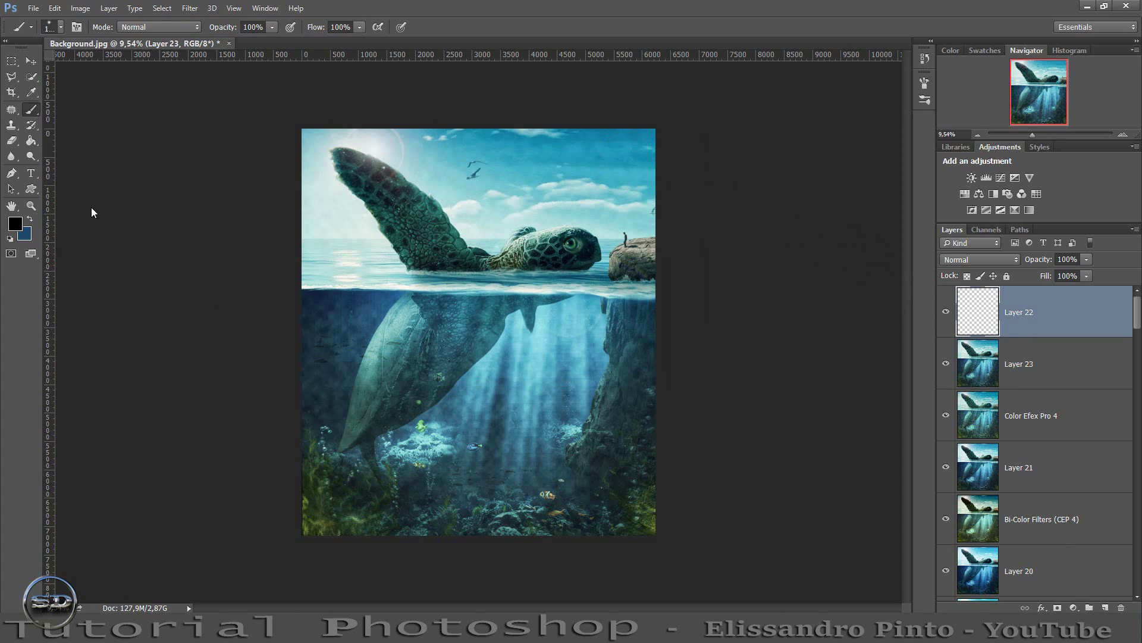
# Fill Layer 22 with black and render a Lens Flare centred toward the left edge.
pyautogui.click(30, 138)
pyautogui.click(378, 238)
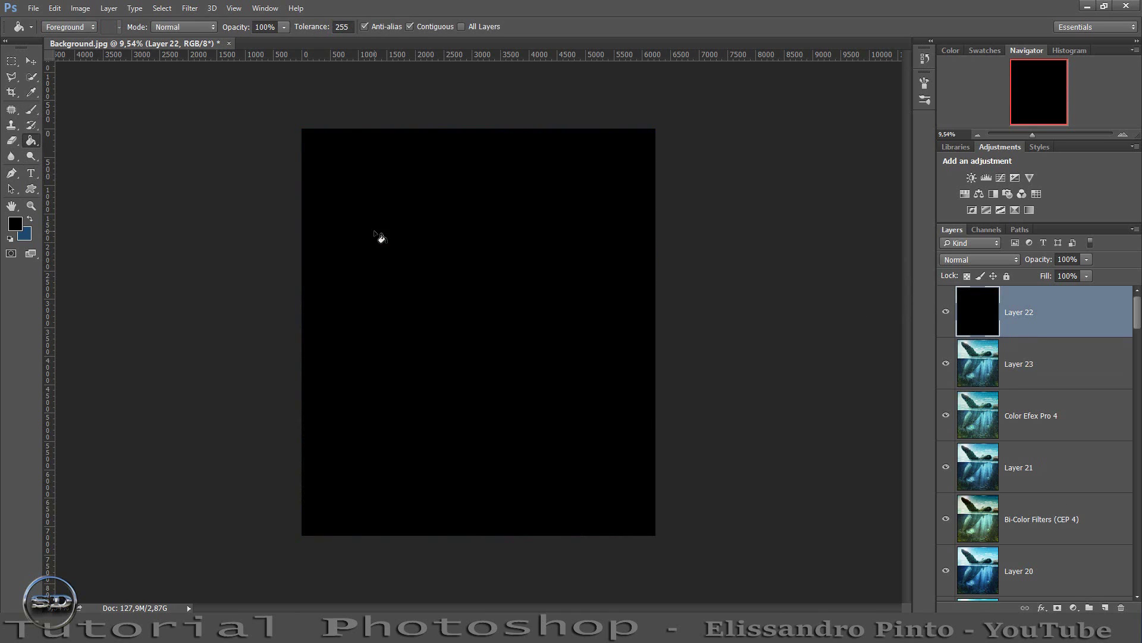
pyautogui.click(190, 8)
pyautogui.moveTo(208, 288)
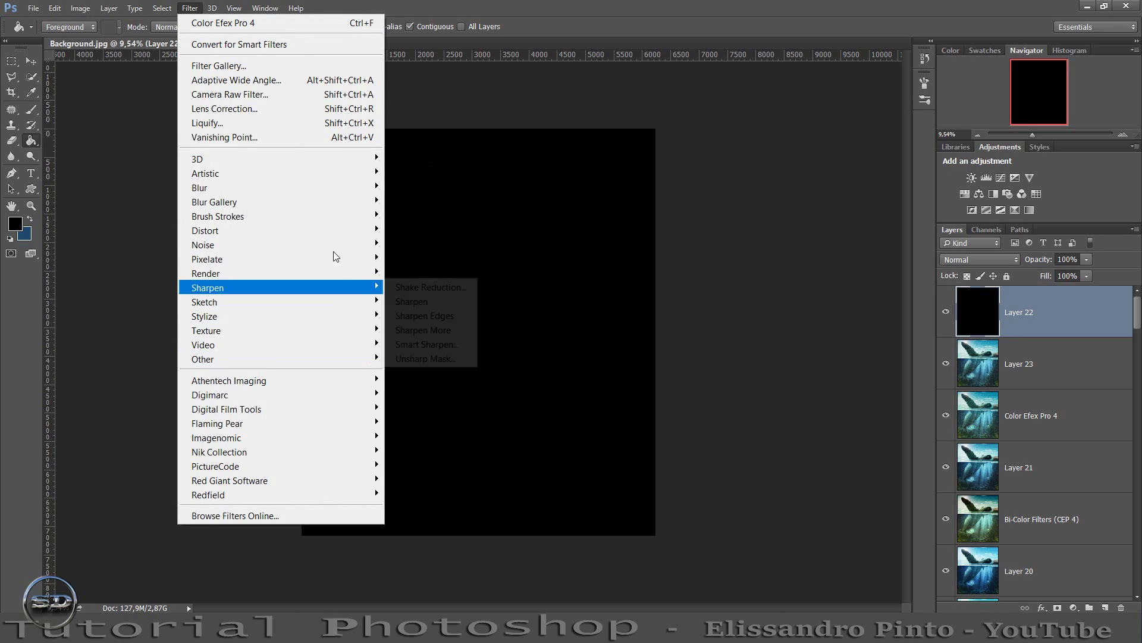
pyautogui.moveTo(268, 273)
pyautogui.click(418, 365)
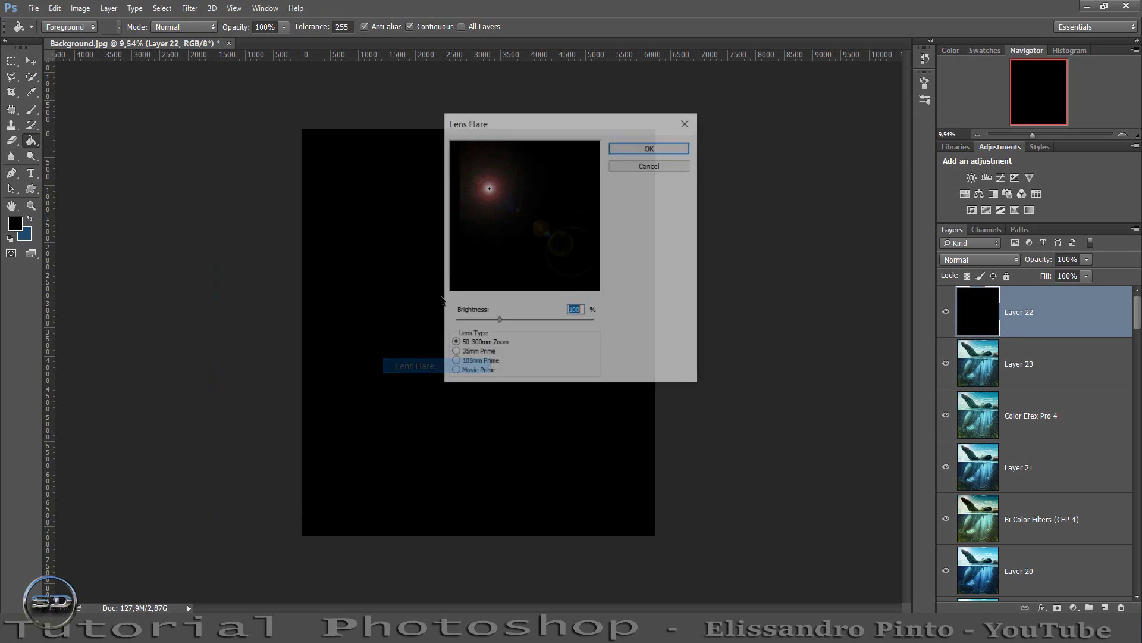
pyautogui.moveTo(486, 189)
pyautogui.mouseDown()
pyautogui.moveTo(454, 207)
pyautogui.moveTo(577, 208)
pyautogui.moveTo(483, 209)
pyautogui.mouseUp()
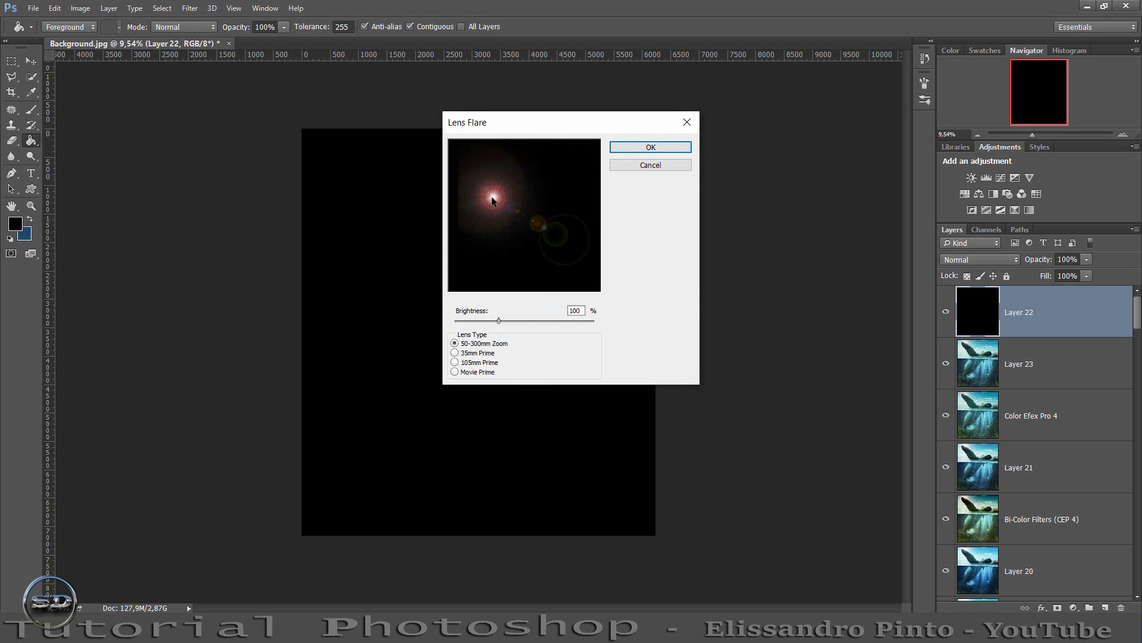
pyautogui.click(656, 148)
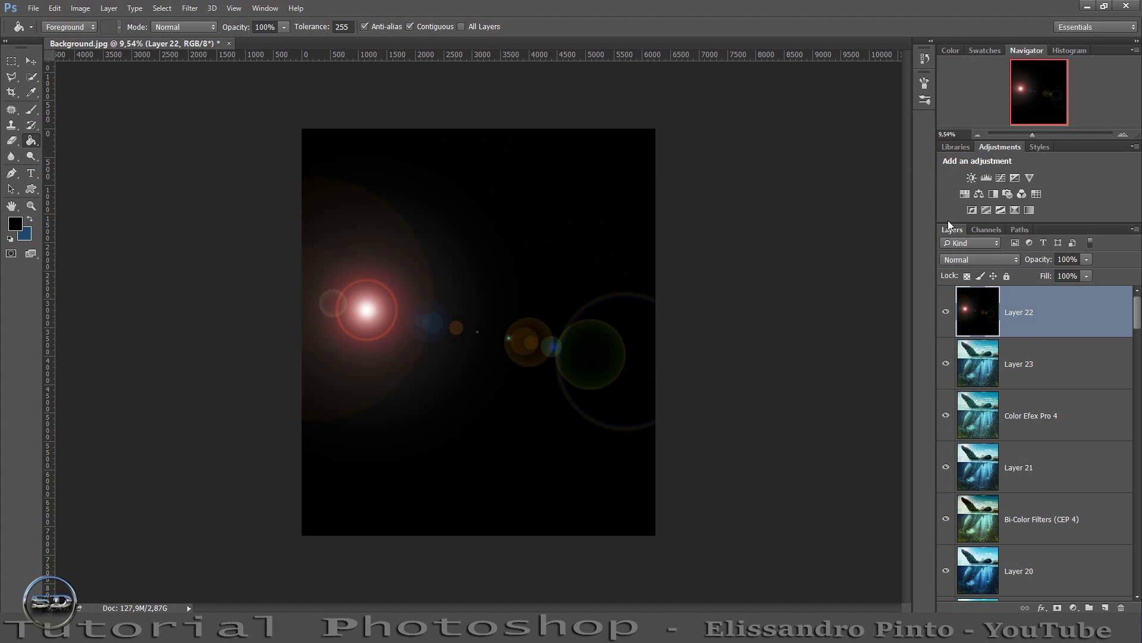
pyautogui.click(968, 259)
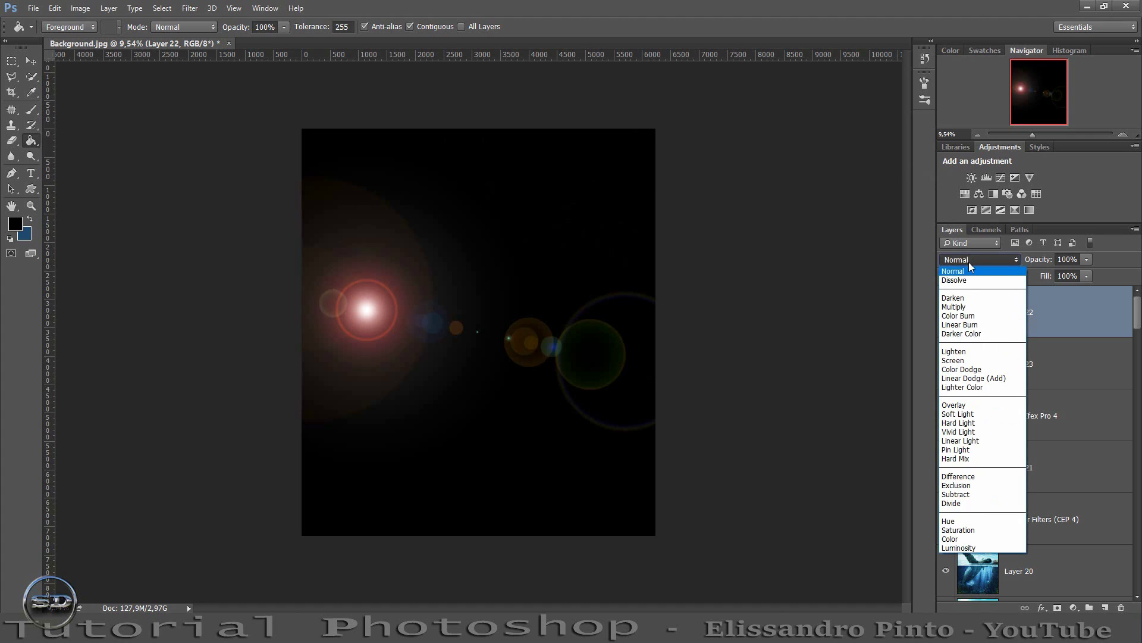
# Set the flare layer to Screen and move the glow up-left over the raised flipper.
pyautogui.click(961, 360)
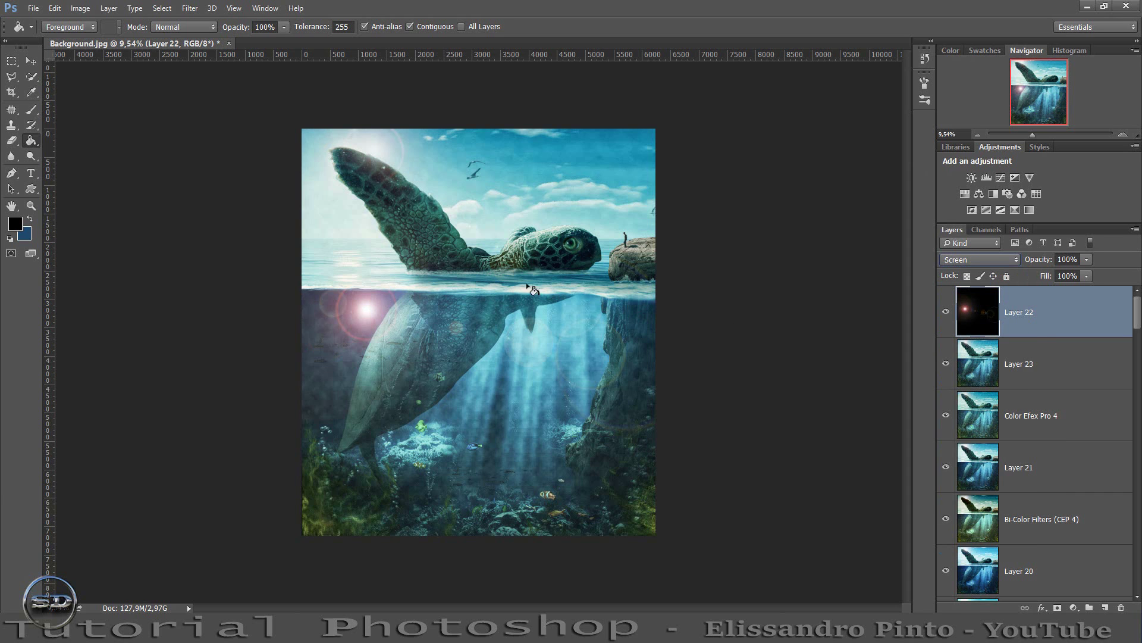
pyautogui.click(31, 61)
pyautogui.moveTo(523, 409)
pyautogui.mouseDown()
pyautogui.moveTo(618, 298)
pyautogui.moveTo(590, 274)
pyautogui.mouseUp()
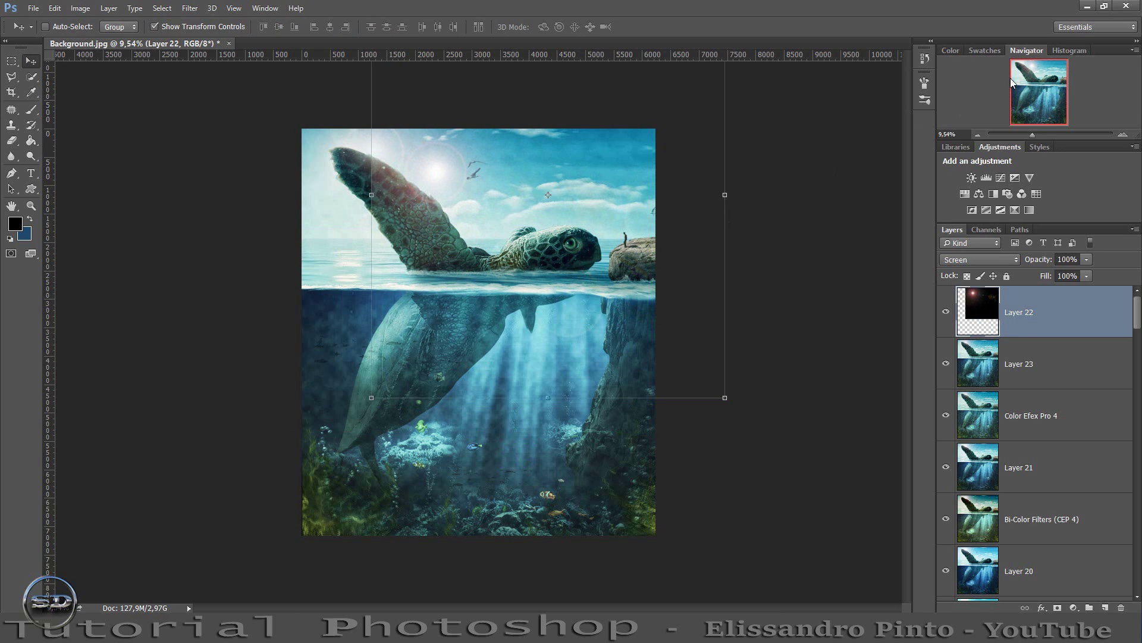
pyautogui.click(1037, 136)
pyautogui.moveTo(1036, 134); pyautogui.dragTo(1065, 85)
pyautogui.moveTo(831, 242); pyautogui.dragTo(831, 270)
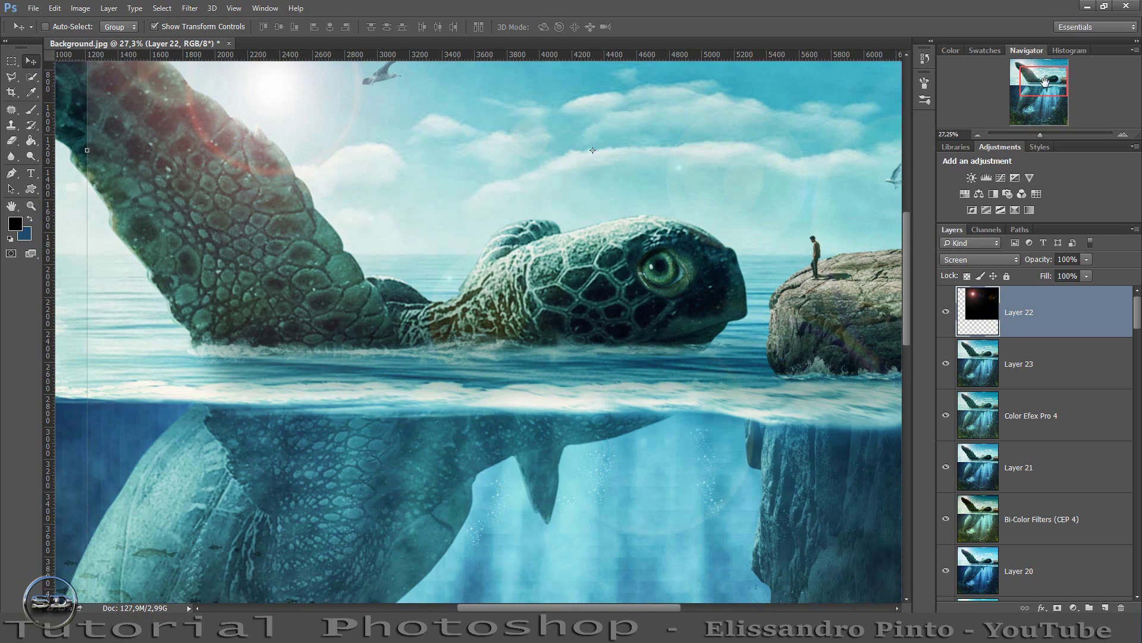
pyautogui.moveTo(1036, 77); pyautogui.dragTo(1024, 69)
pyautogui.moveTo(648, 164); pyautogui.dragTo(523, 99)
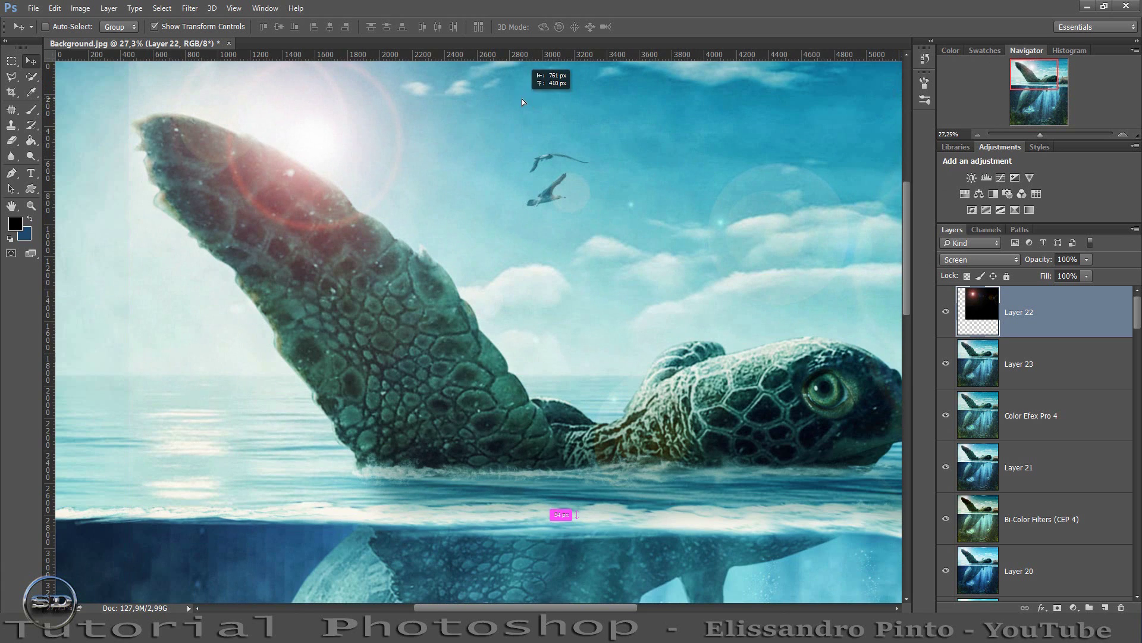
pyautogui.moveTo(552, 609); pyautogui.dragTo(624, 608)
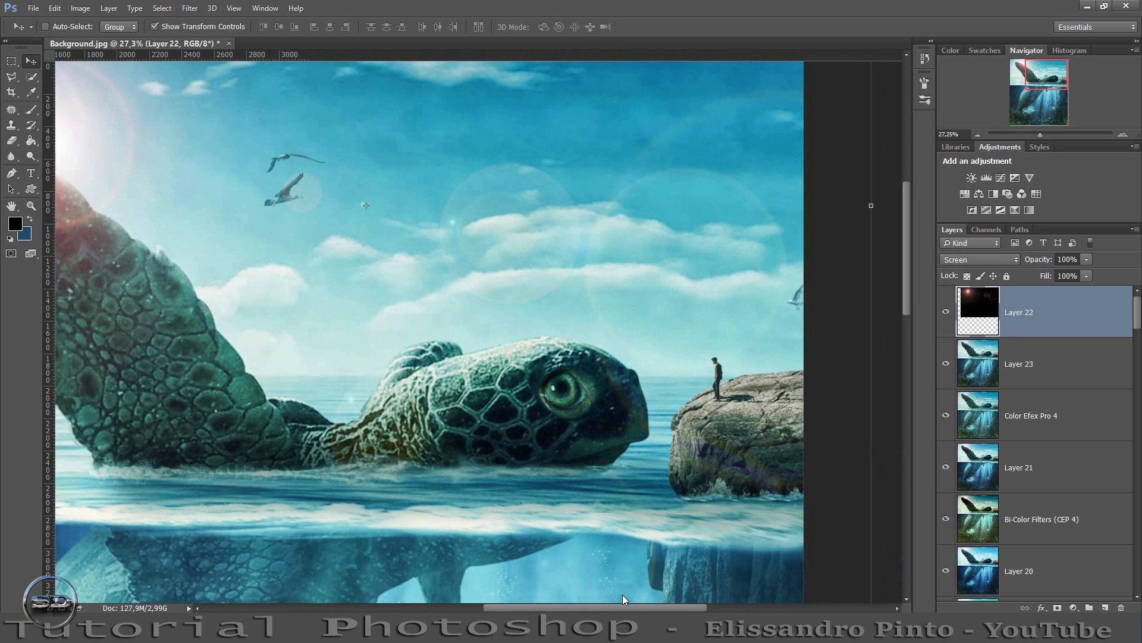
pyautogui.moveTo(662, 442); pyautogui.dragTo(672, 404)
pyautogui.moveTo(1050, 70); pyautogui.dragTo(1022, 65)
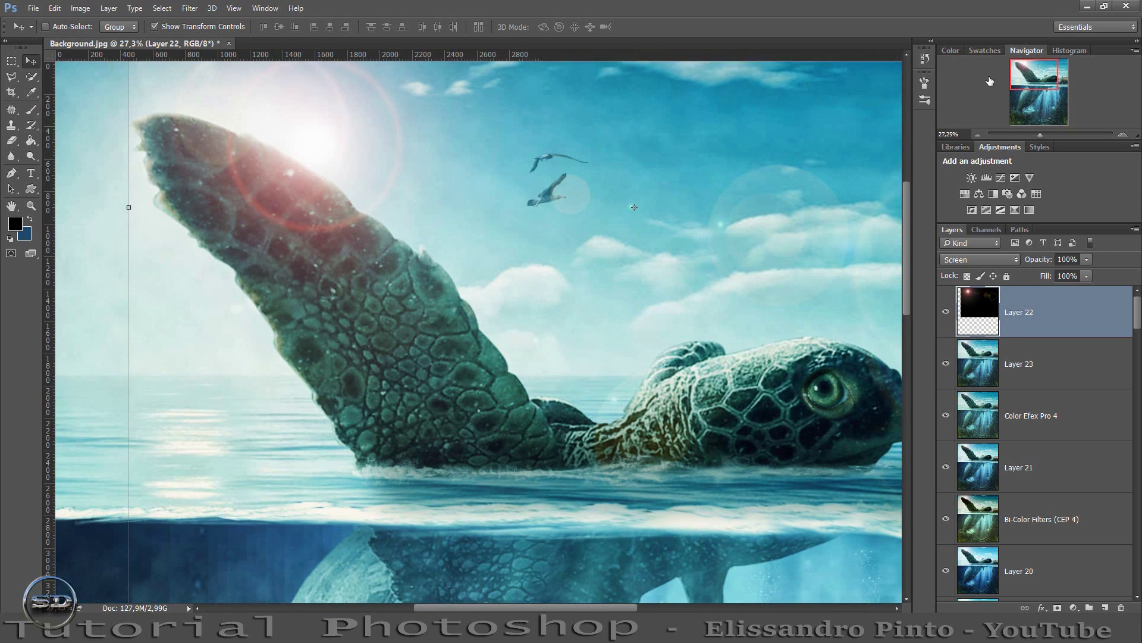
pyautogui.moveTo(721, 216); pyautogui.dragTo(698, 185)
# Lower the flare layer's fill to 83% and stamp all visible layers into Layer 24.
pyautogui.moveTo(1035, 87); pyautogui.dragTo(1087, 95)
pyautogui.moveTo(1041, 134); pyautogui.dragTo(1033, 134)
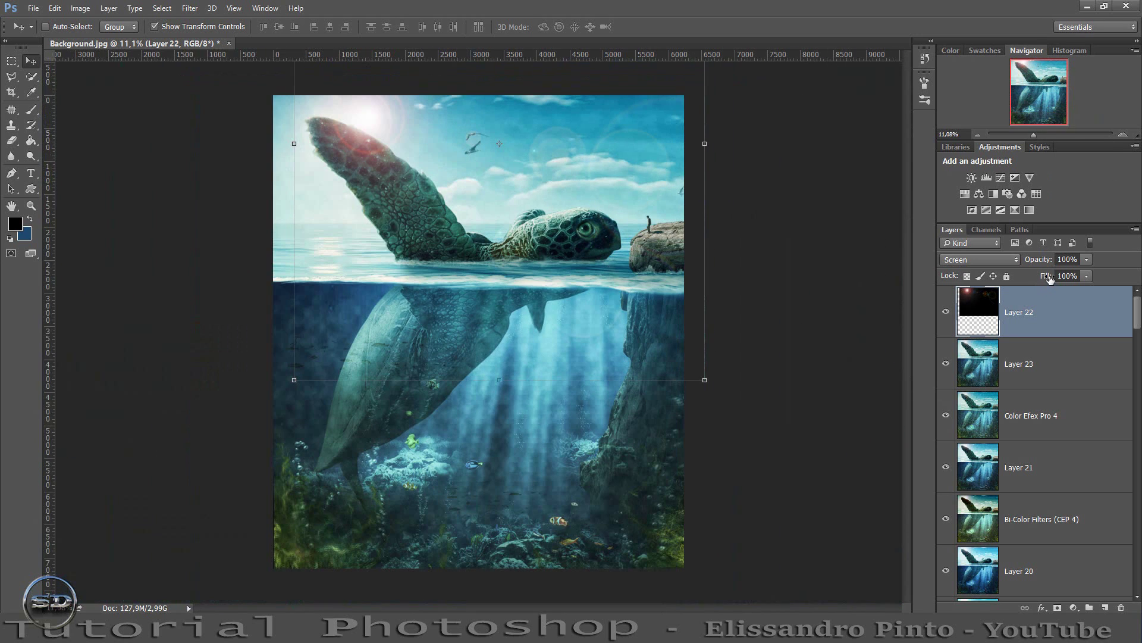
pyautogui.moveTo(1050, 279); pyautogui.dragTo(1039, 280)
pyautogui.click(38, 107)
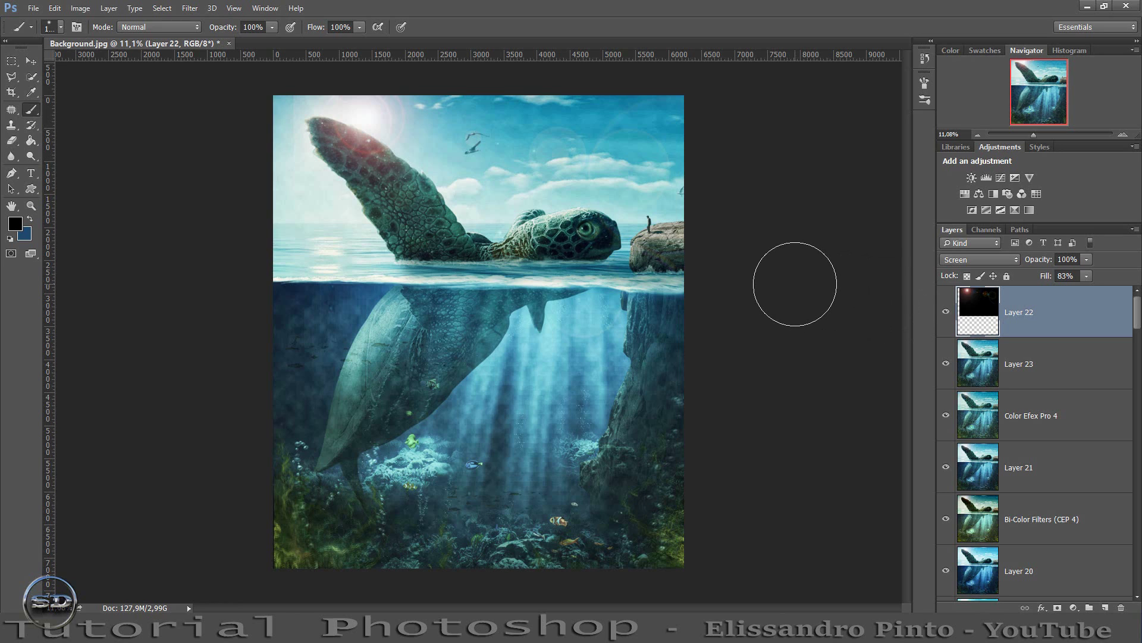
pyautogui.click(946, 312)
pyautogui.hotkey('ctrl', 'shift', 'alt', 'e')
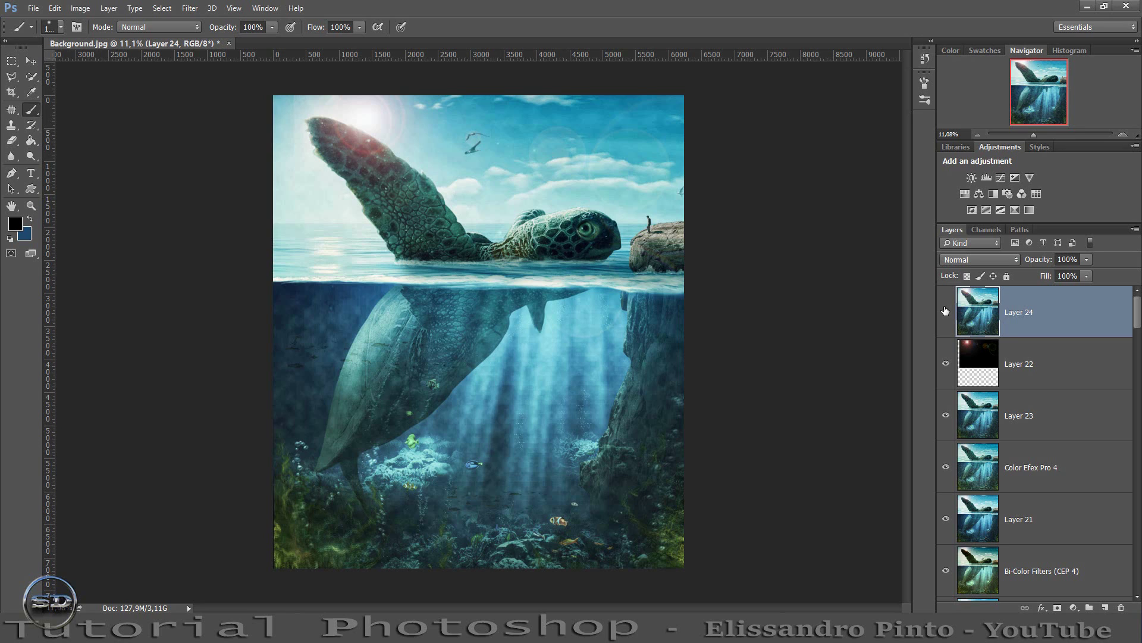
# Apply Viveza 2 to Layer 24 with contrast 27%, structure about 12%, and slightly lower saturation.
pyautogui.click(189, 8)
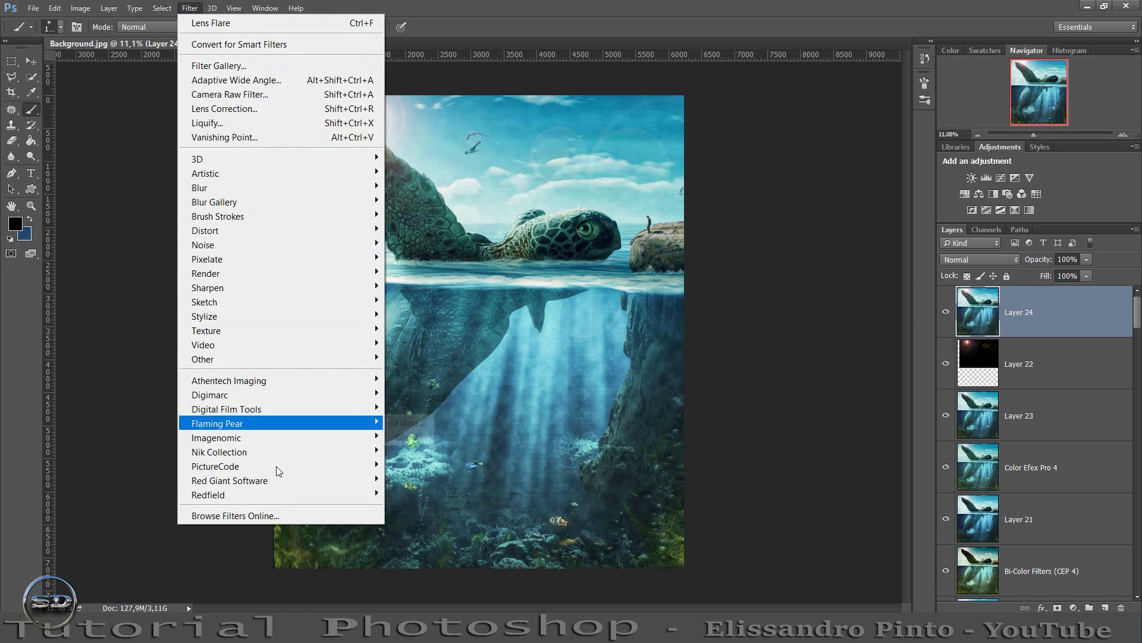
pyautogui.moveTo(220, 452)
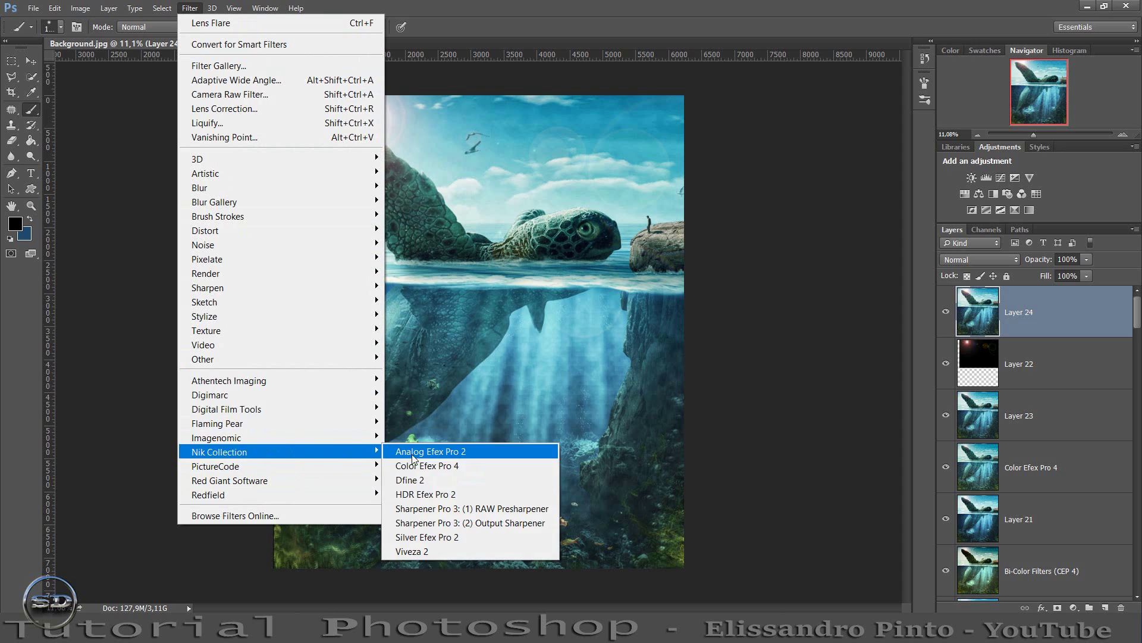
pyautogui.click(455, 551)
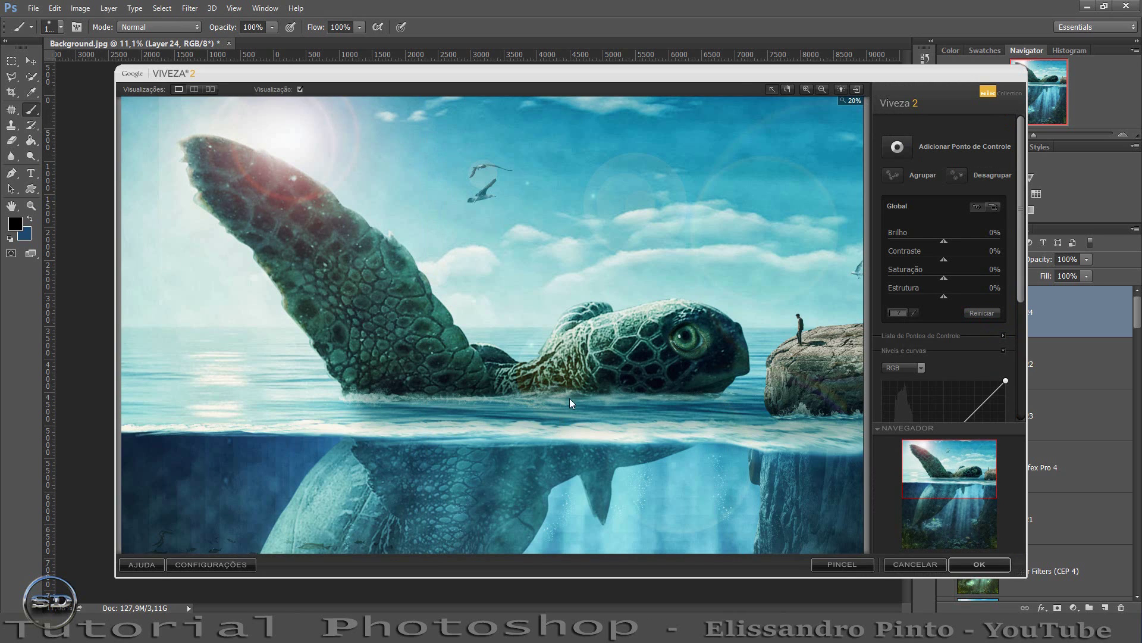
pyautogui.click(654, 302)
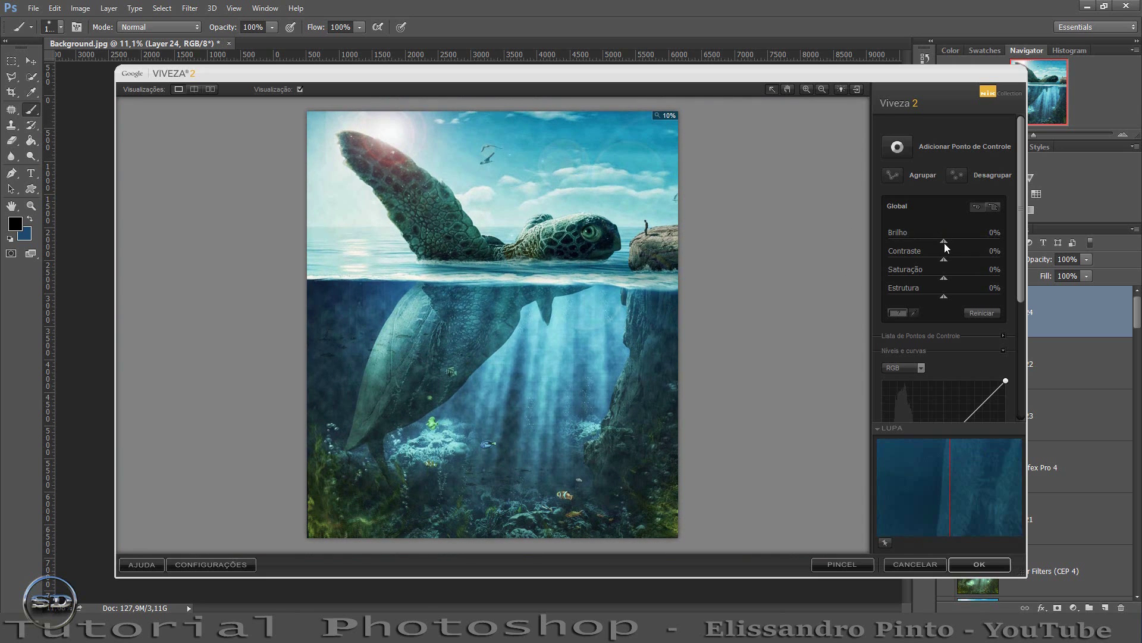
pyautogui.moveTo(944, 243)
pyautogui.mouseDown()
pyautogui.moveTo(923, 240)
pyautogui.moveTo(950, 240)
pyautogui.mouseUp()
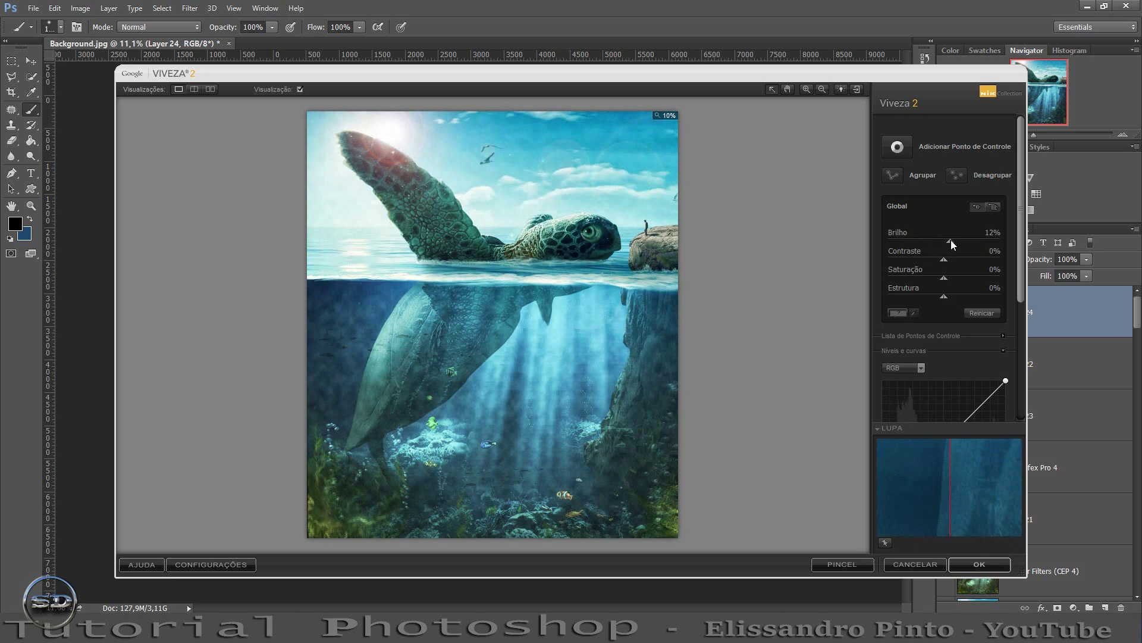
pyautogui.moveTo(951, 241); pyautogui.dragTo(964, 262)
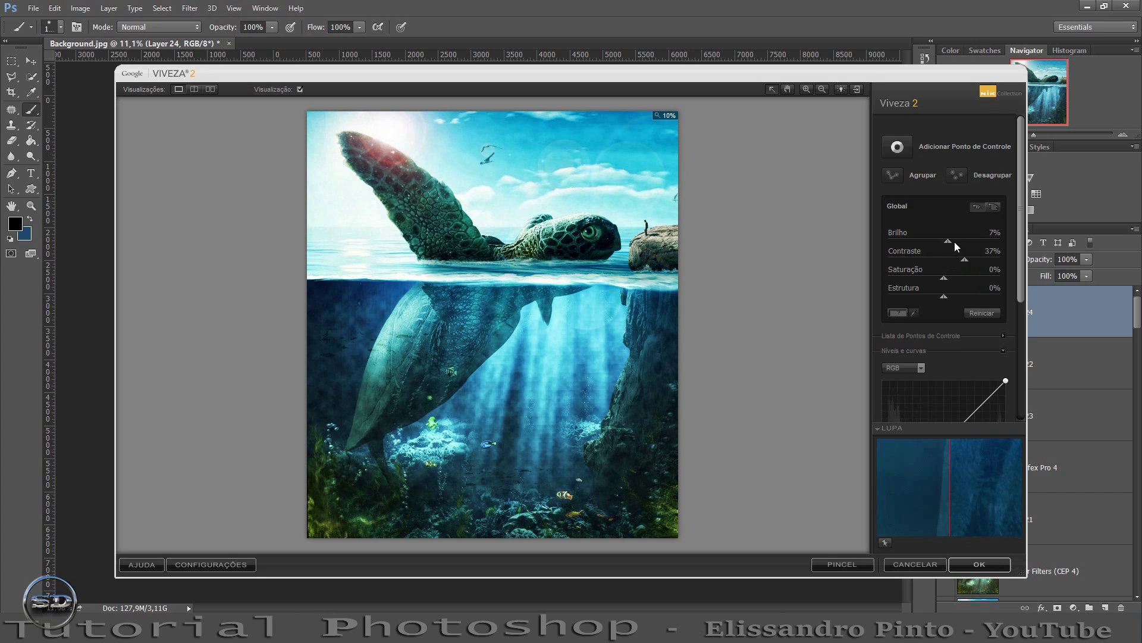
pyautogui.moveTo(950, 241); pyautogui.dragTo(935, 275)
pyautogui.moveTo(931, 273); pyautogui.dragTo(934, 274)
pyautogui.moveTo(943, 297); pyautogui.dragTo(951, 297)
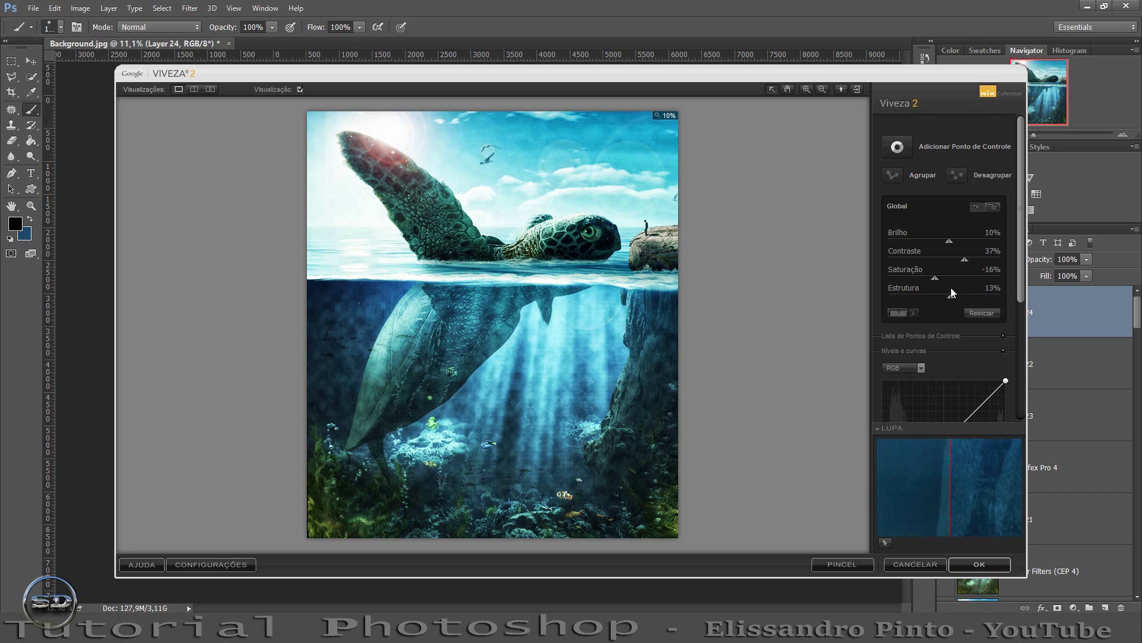
pyautogui.moveTo(965, 260); pyautogui.dragTo(957, 260)
pyautogui.moveTo(949, 240); pyautogui.dragTo(937, 238)
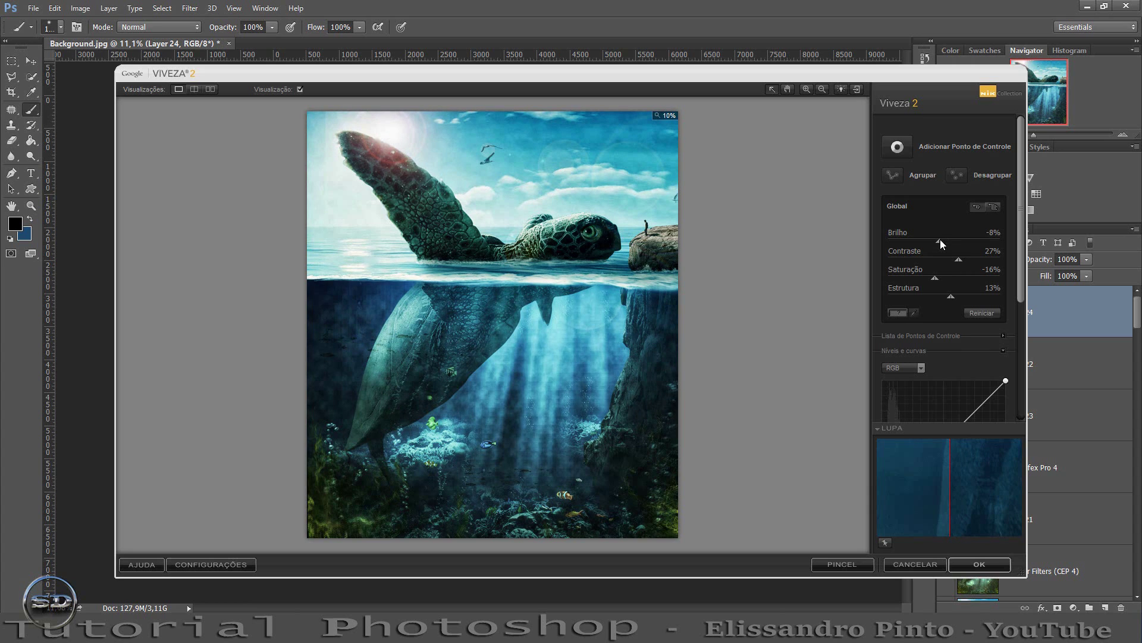
pyautogui.moveTo(940, 239); pyautogui.dragTo(939, 239)
pyautogui.click(979, 567)
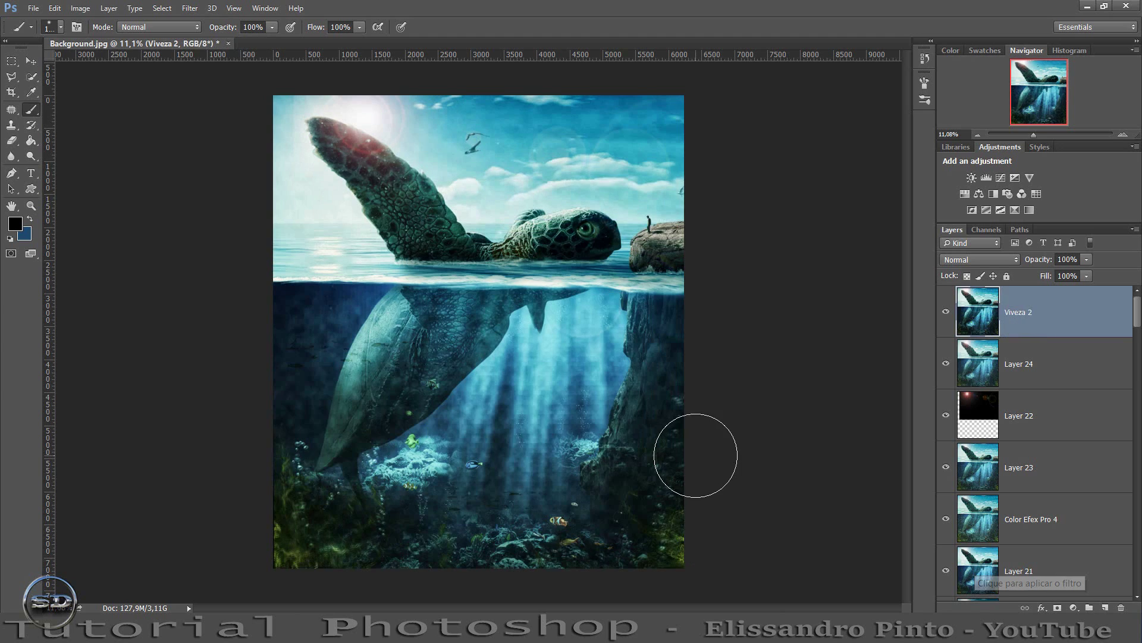
# Mask the Viveza 2 effect off the turtle's head and raised flipper.
pyautogui.click(946, 312)
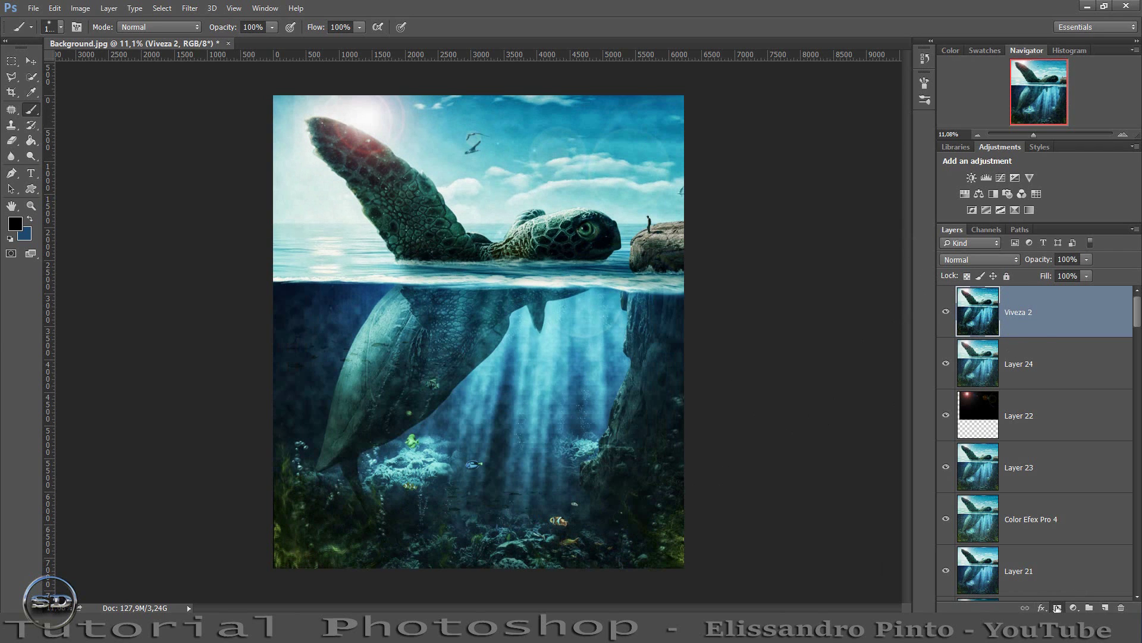
pyautogui.click(1058, 607)
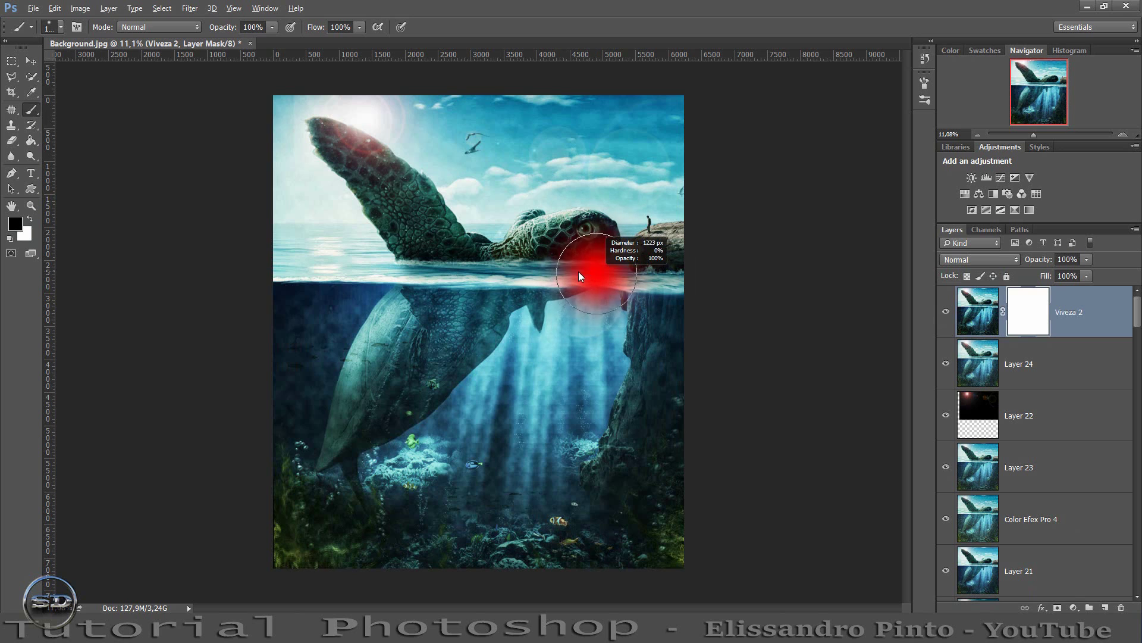
pyautogui.moveTo(579, 276); pyautogui.dragTo(573, 273)
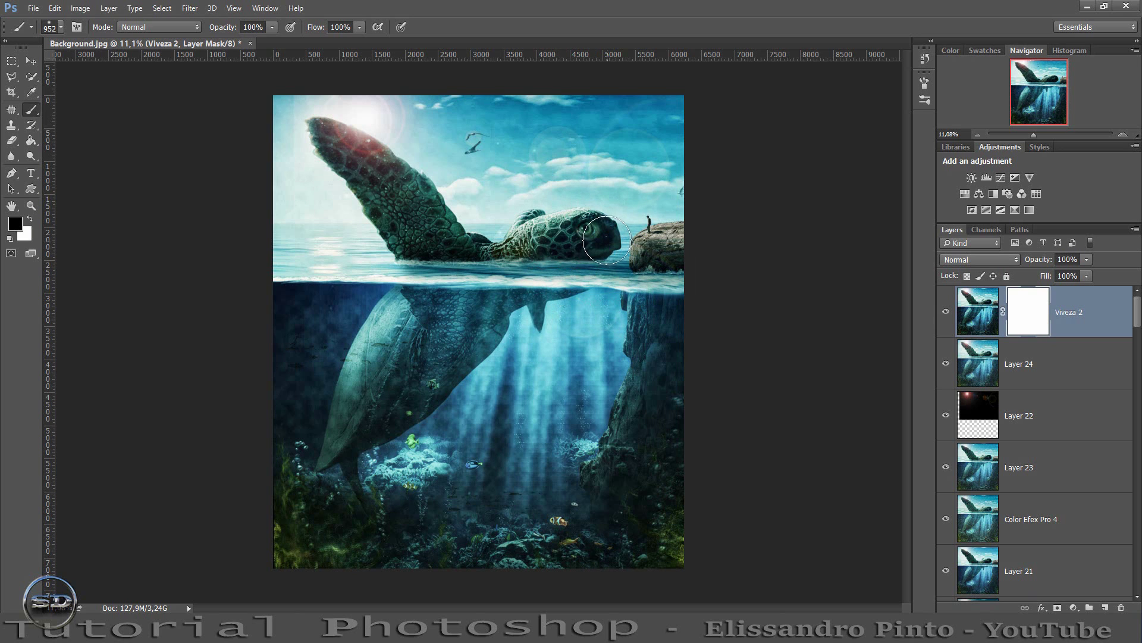
pyautogui.moveTo(607, 240); pyautogui.dragTo(541, 238)
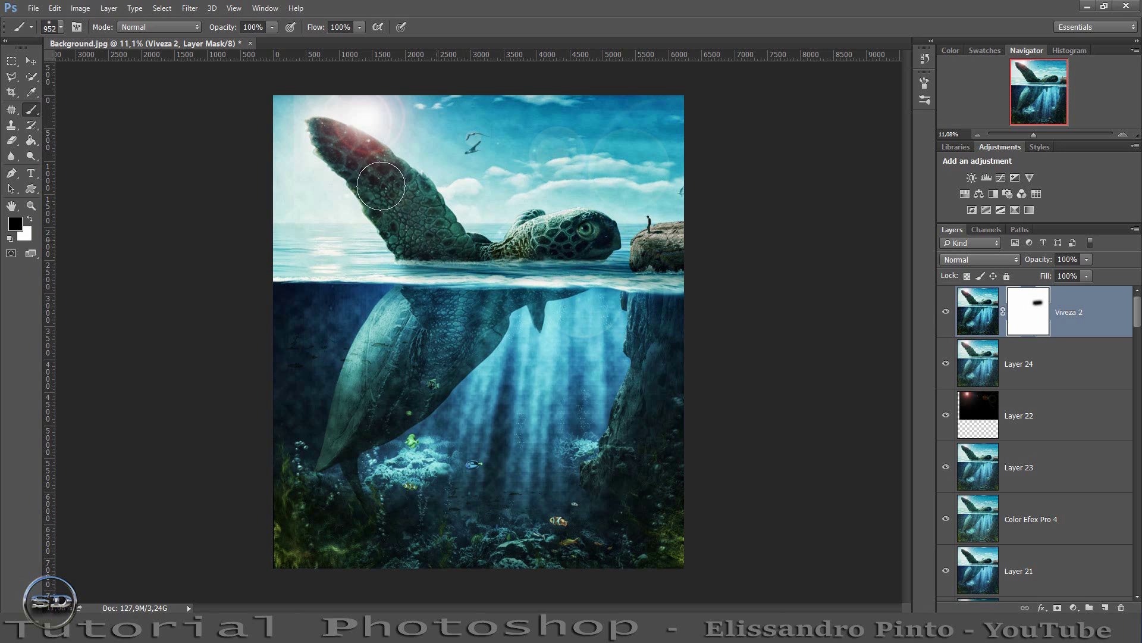
pyautogui.moveTo(381, 186); pyautogui.dragTo(324, 134)
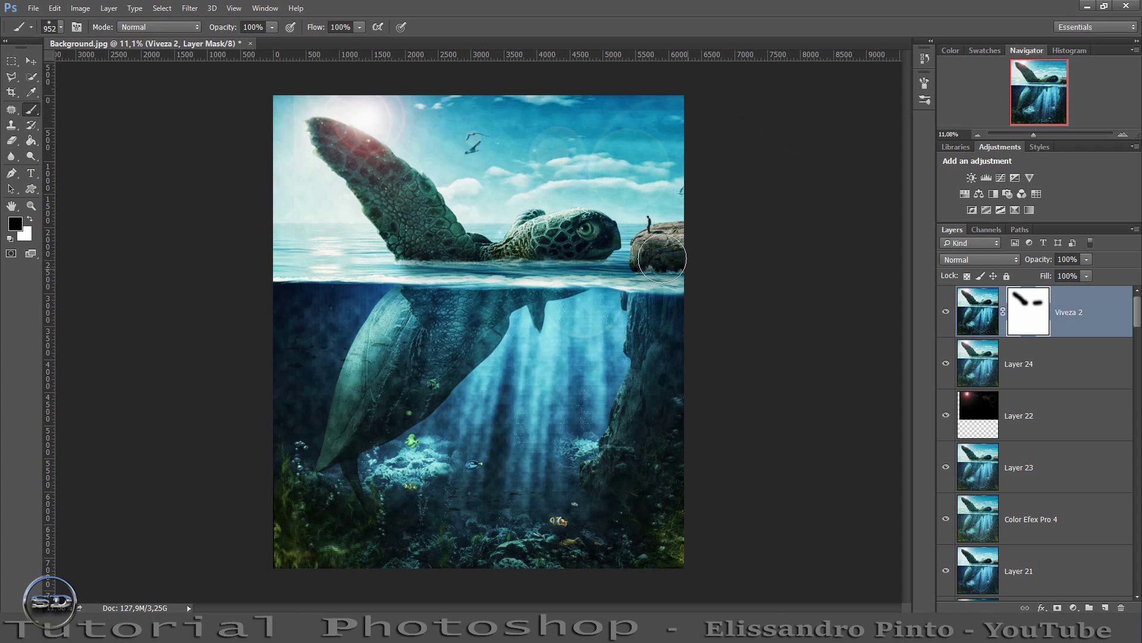
pyautogui.click(946, 314)
pyautogui.click(946, 314)
# Set the Viveza 2 layer to 79% fill and 53% opacity, then stamp visible into Layer 25.
pyautogui.moveTo(1056, 270); pyautogui.dragTo(1026, 263)
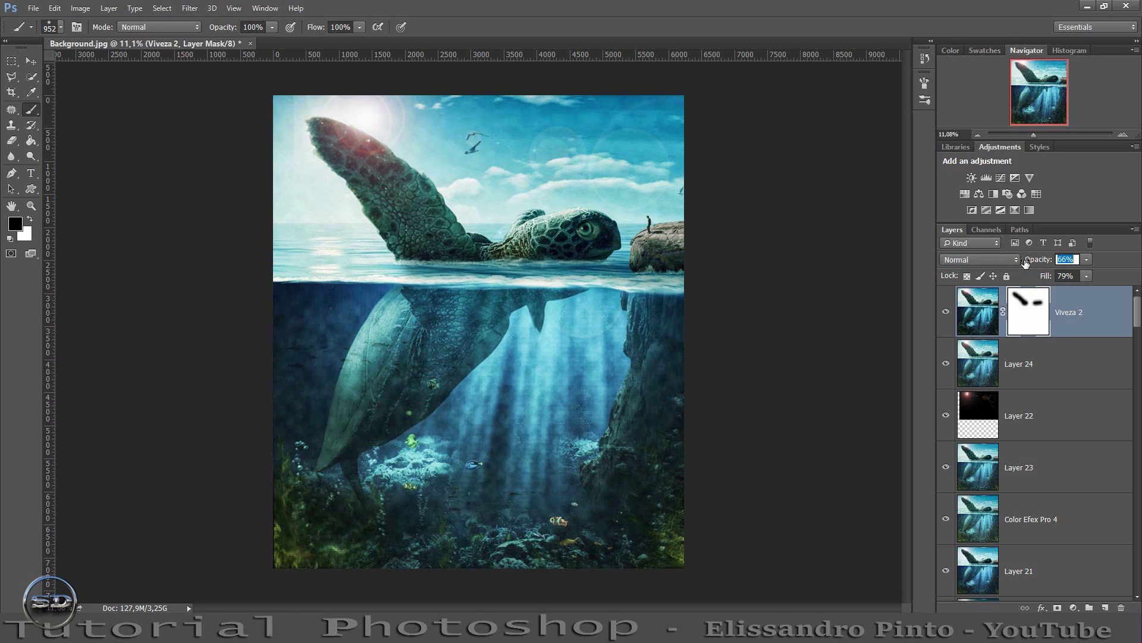
pyautogui.click(945, 313)
pyautogui.click(945, 313)
pyautogui.moveTo(1040, 262); pyautogui.dragTo(1032, 263)
pyautogui.click(947, 313)
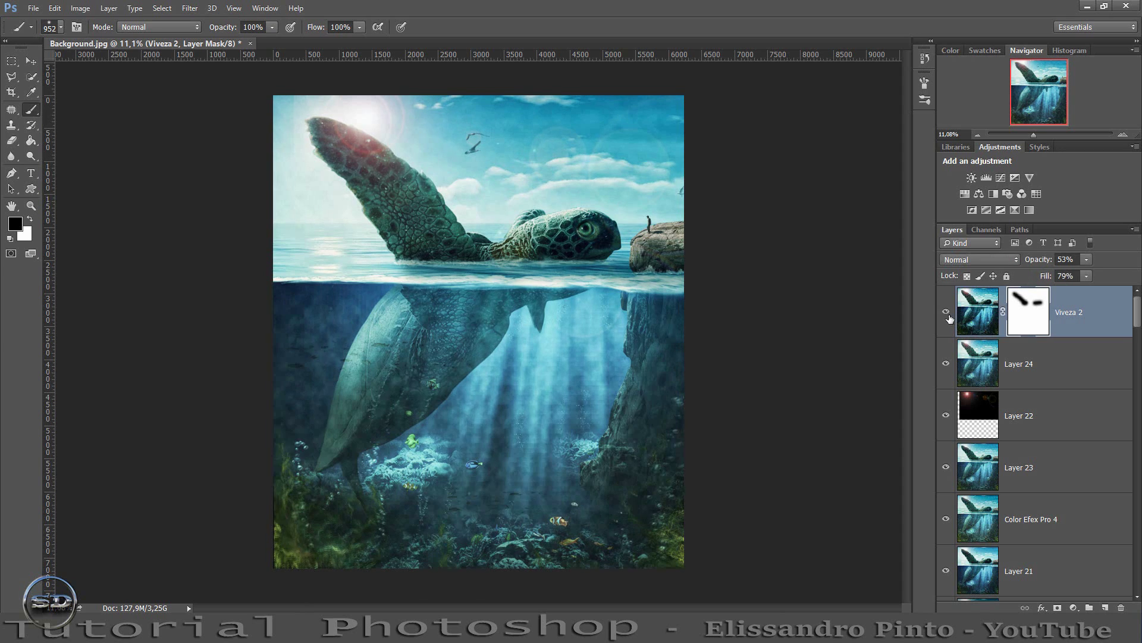
pyautogui.click(947, 313)
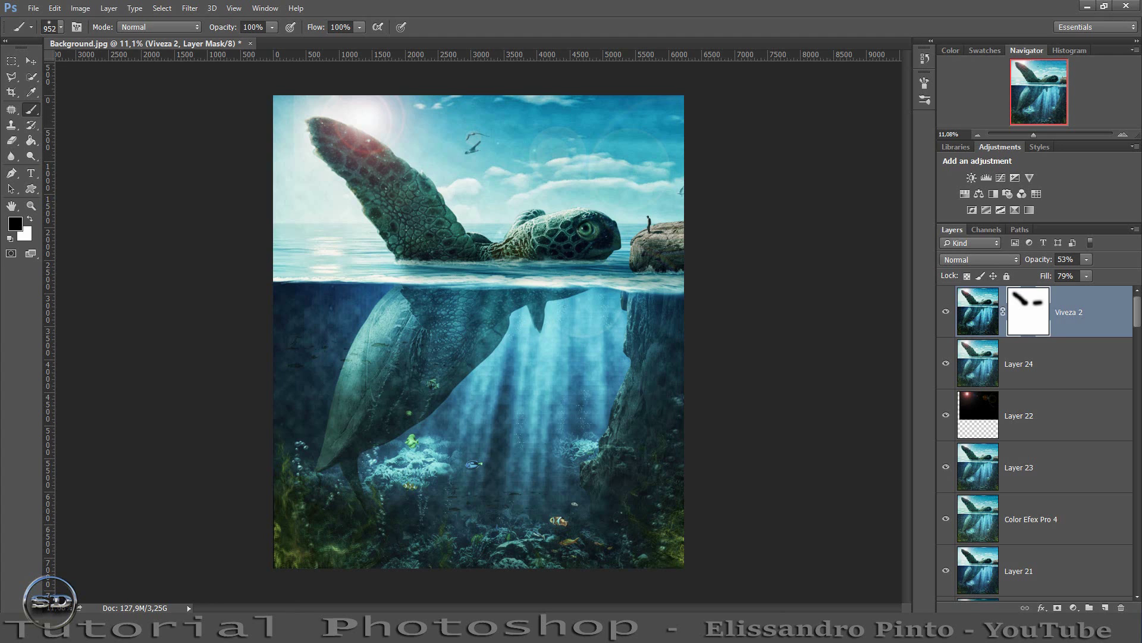
pyautogui.hotkey('ctrl', 'shift', 'alt', 'e')
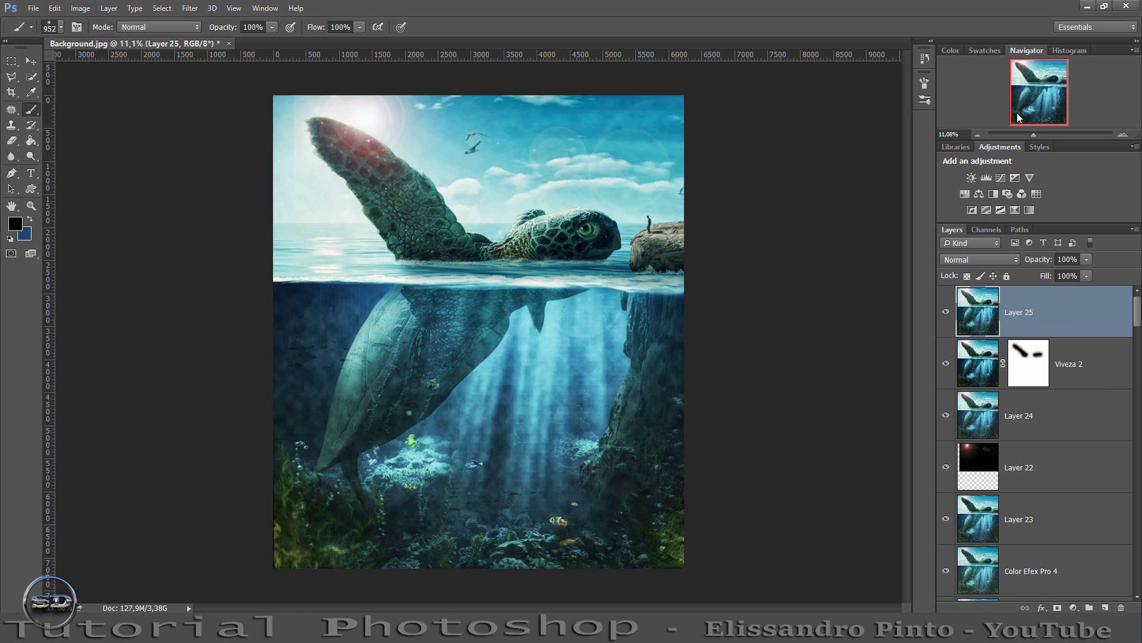
# Zoom in to inspect the sky, turtle head and rock, then zoom back out to the whole image.
pyautogui.moveTo(1039, 134); pyautogui.dragTo(1047, 134)
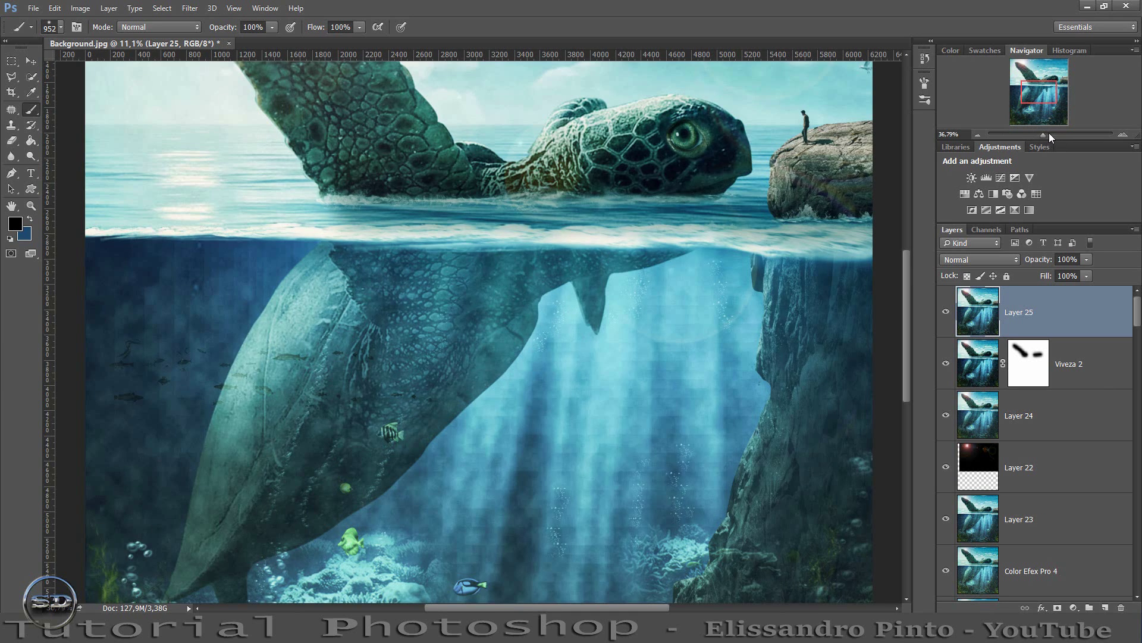
pyautogui.click(1049, 134)
pyautogui.click(1039, 91)
pyautogui.moveTo(1039, 90)
pyautogui.mouseDown()
pyautogui.moveTo(1023, 89)
pyautogui.moveTo(1061, 94)
pyautogui.moveTo(1078, 67)
pyautogui.mouseUp()
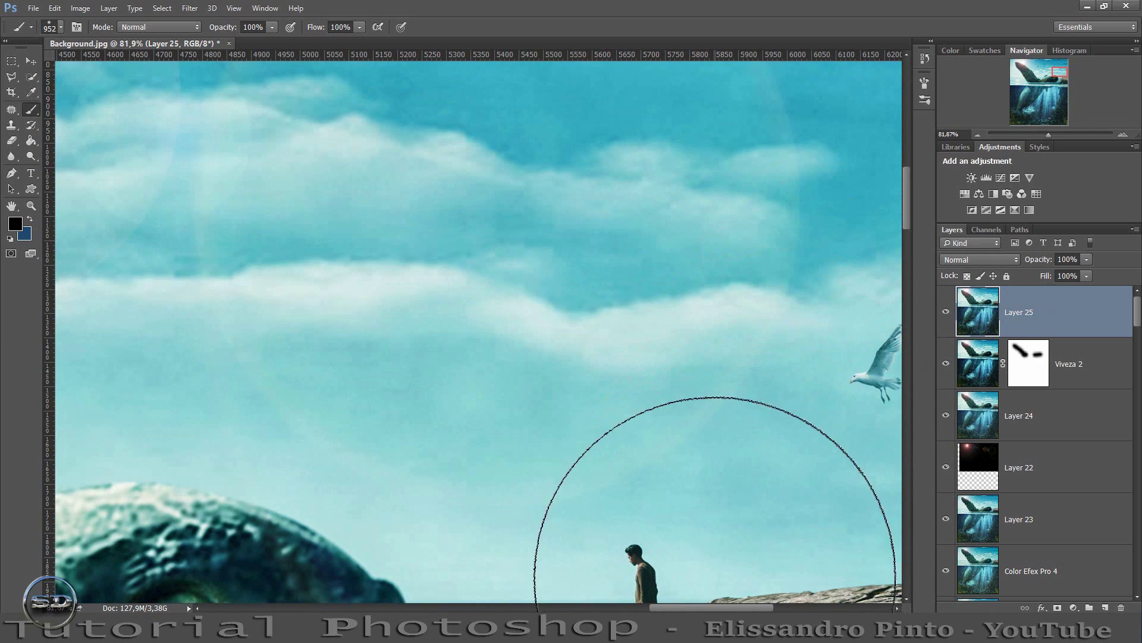
pyautogui.moveTo(705, 607); pyautogui.dragTo(735, 607)
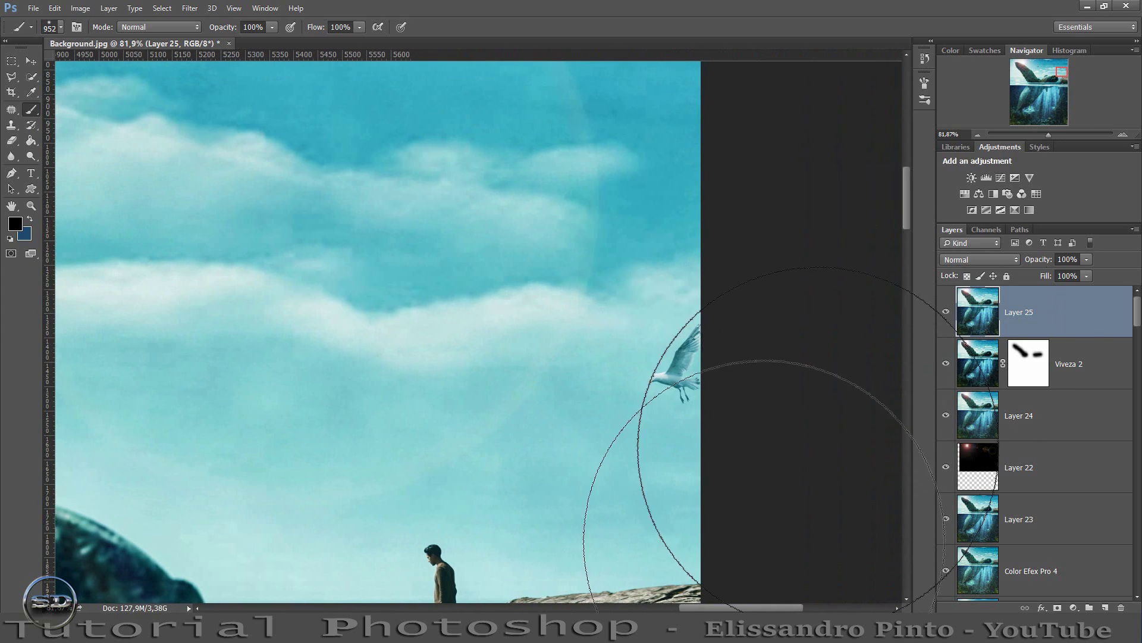
pyautogui.moveTo(1058, 74); pyautogui.dragTo(1028, 81)
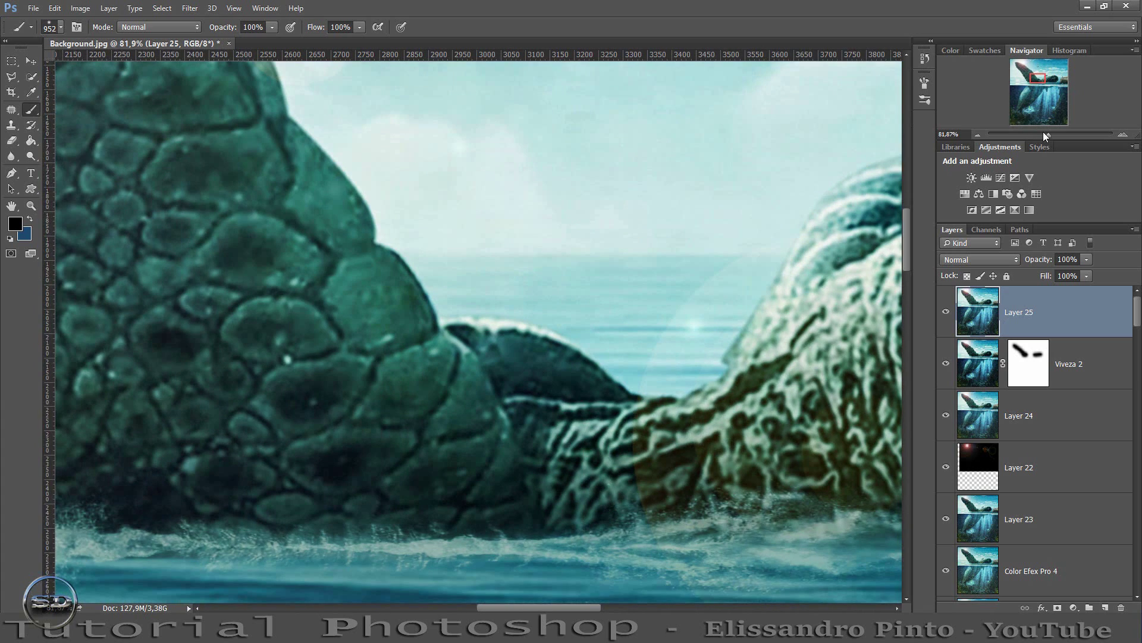
pyautogui.moveTo(1044, 134); pyautogui.dragTo(1038, 134)
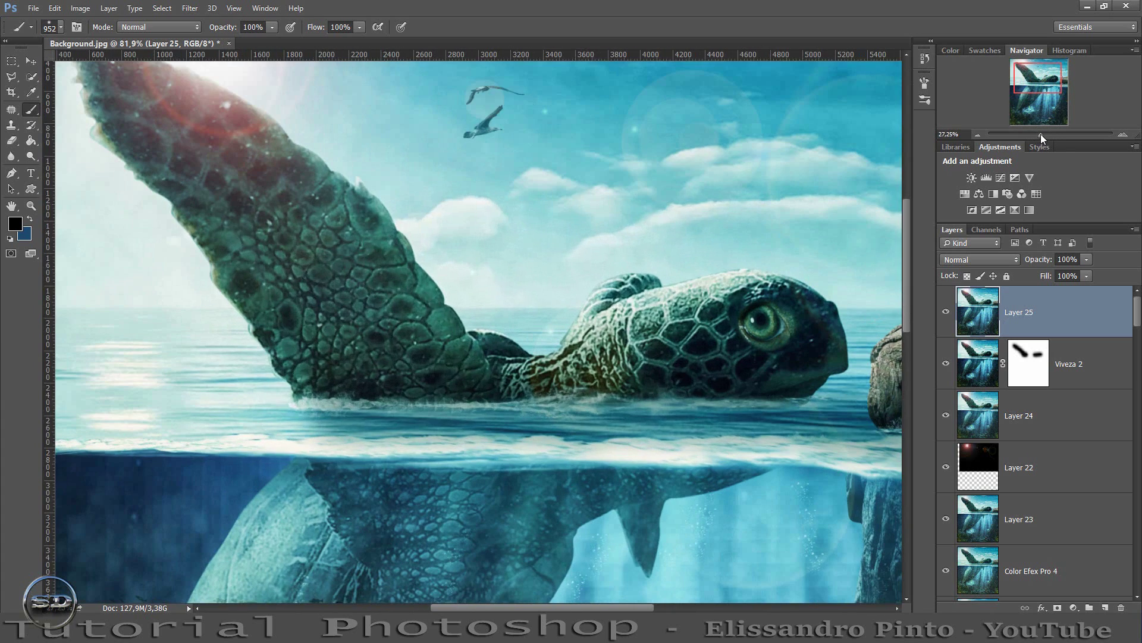
pyautogui.moveTo(1038, 134); pyautogui.dragTo(1033, 130)
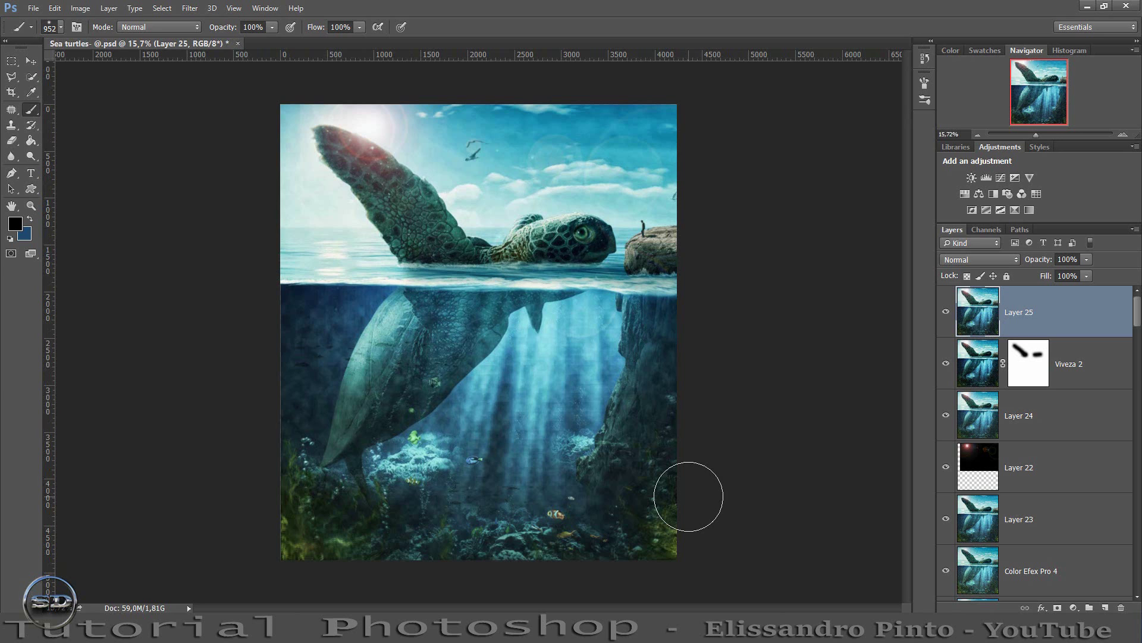
# Resize the image to 300 pixels per inch with the width kept at 4232 px.
pyautogui.click(72, 11)
pyautogui.click(101, 115)
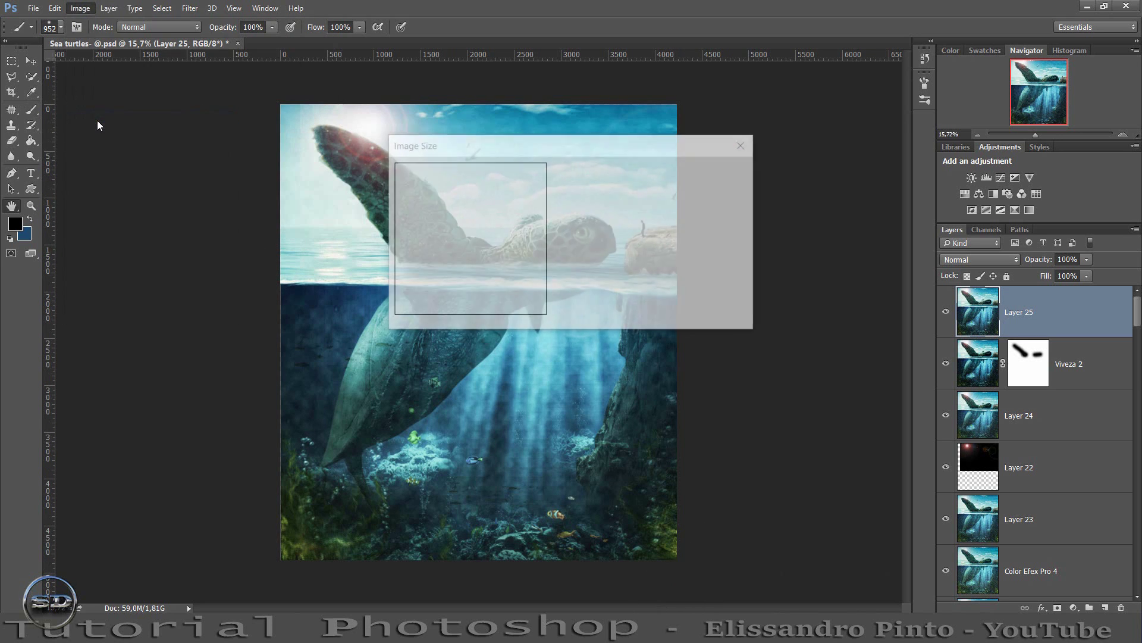
pyautogui.click(647, 222)
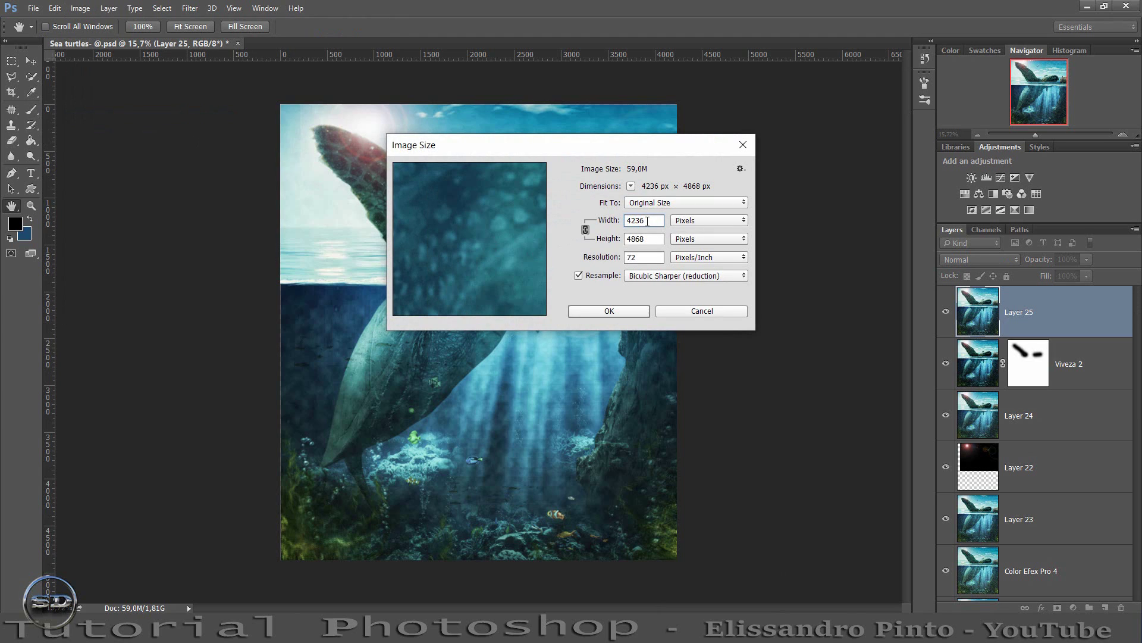
pyautogui.click(648, 240)
pyautogui.doubleClick(643, 258)
pyautogui.write('3')
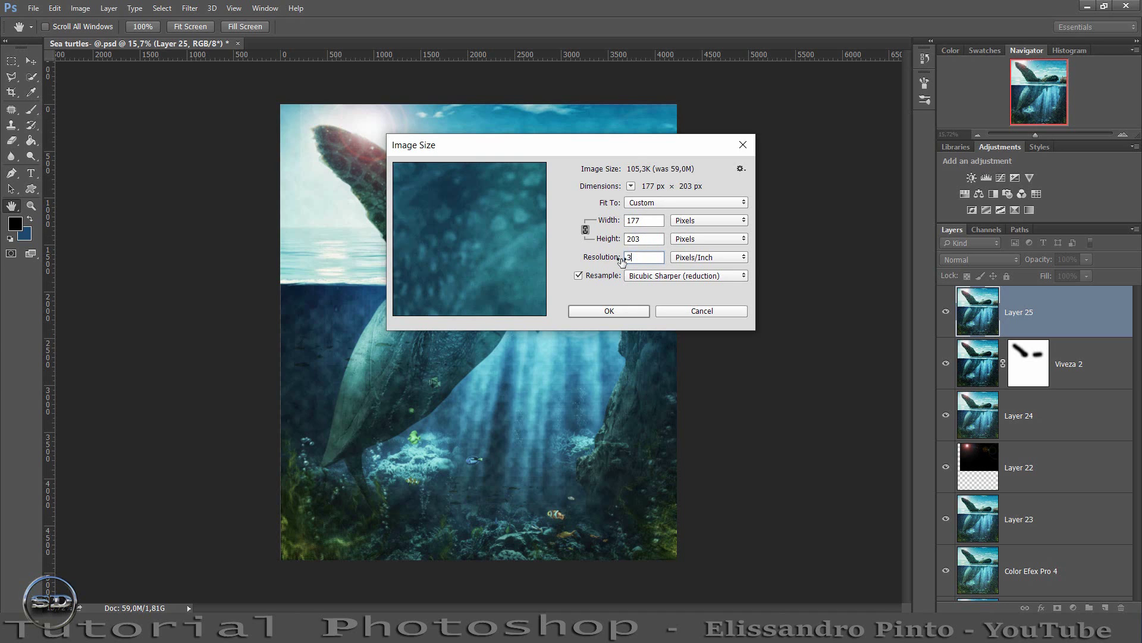
pyautogui.write('00')
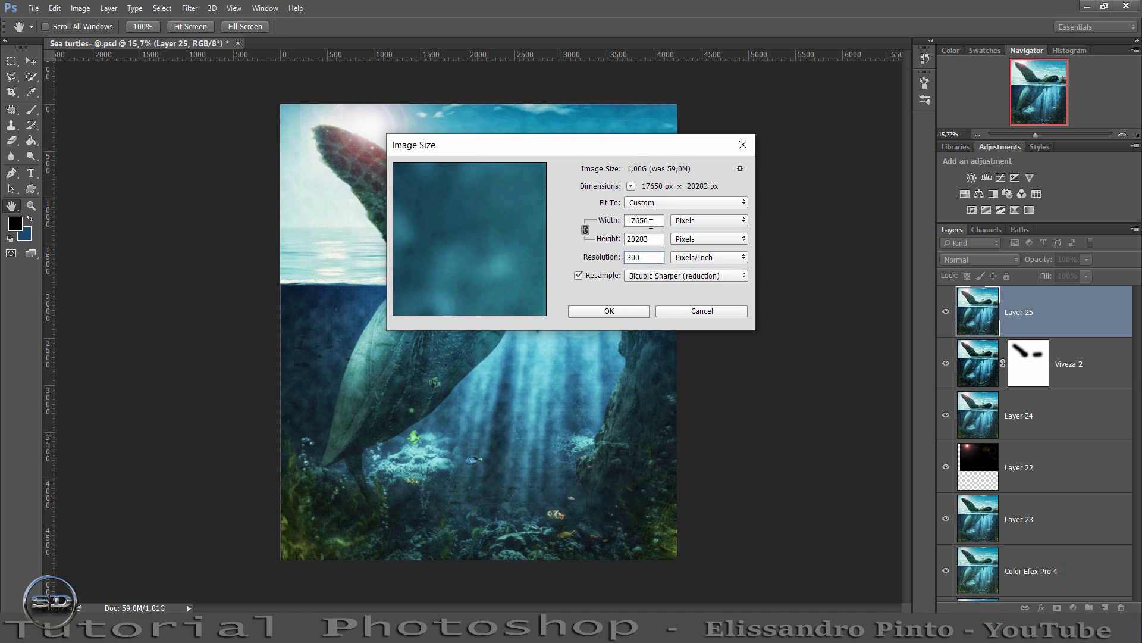
pyautogui.doubleClick(651, 224)
pyautogui.write('4')
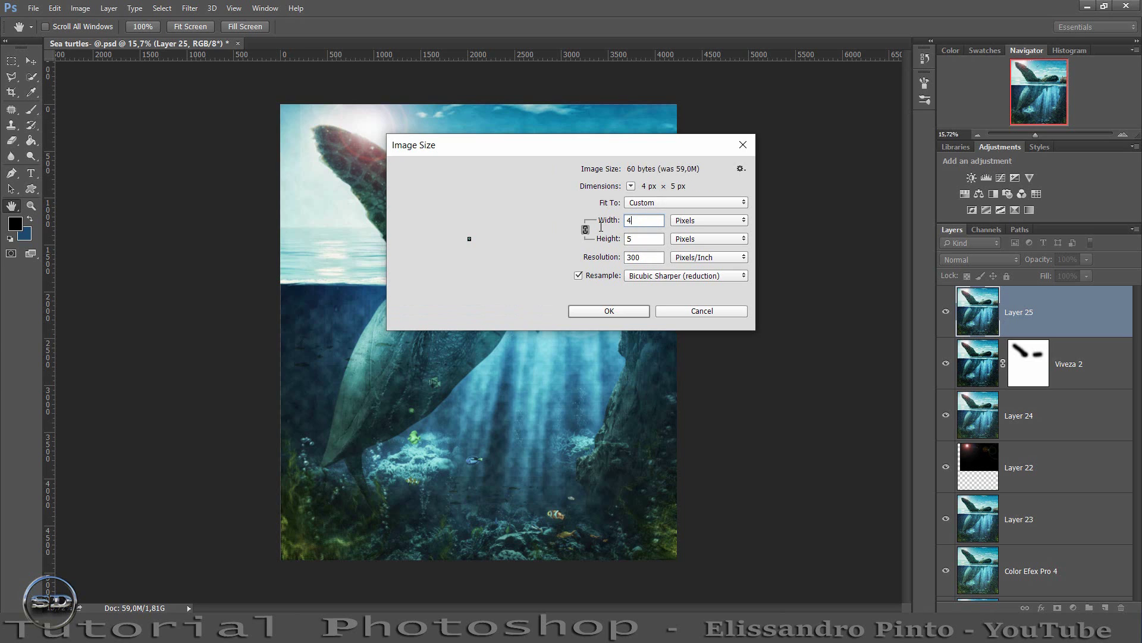
pyautogui.write('232')
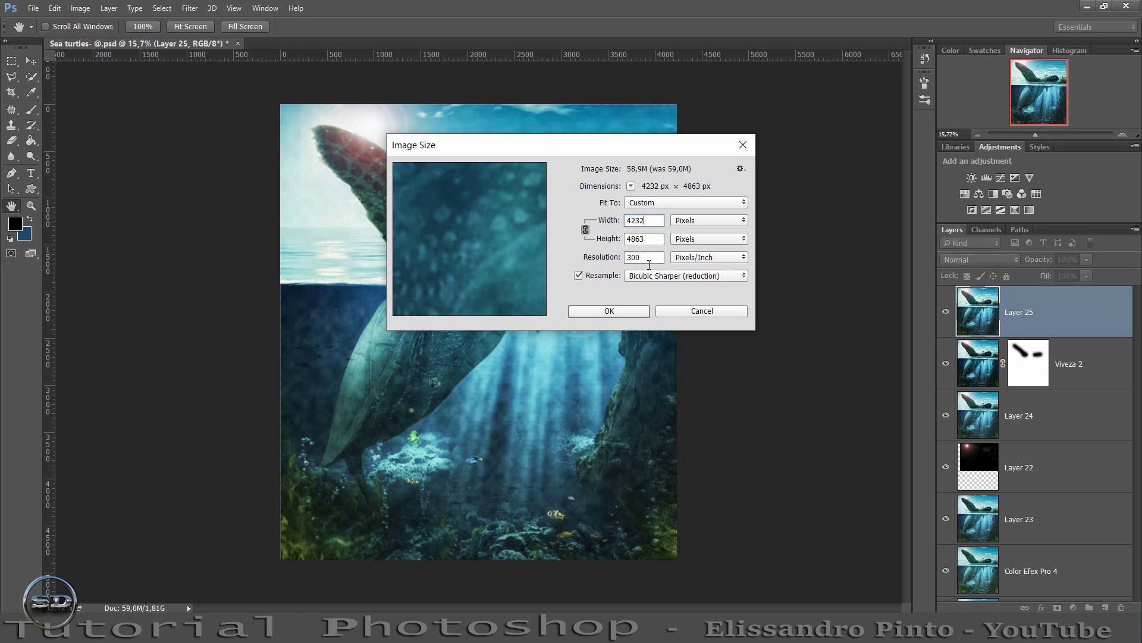
pyautogui.click(609, 311)
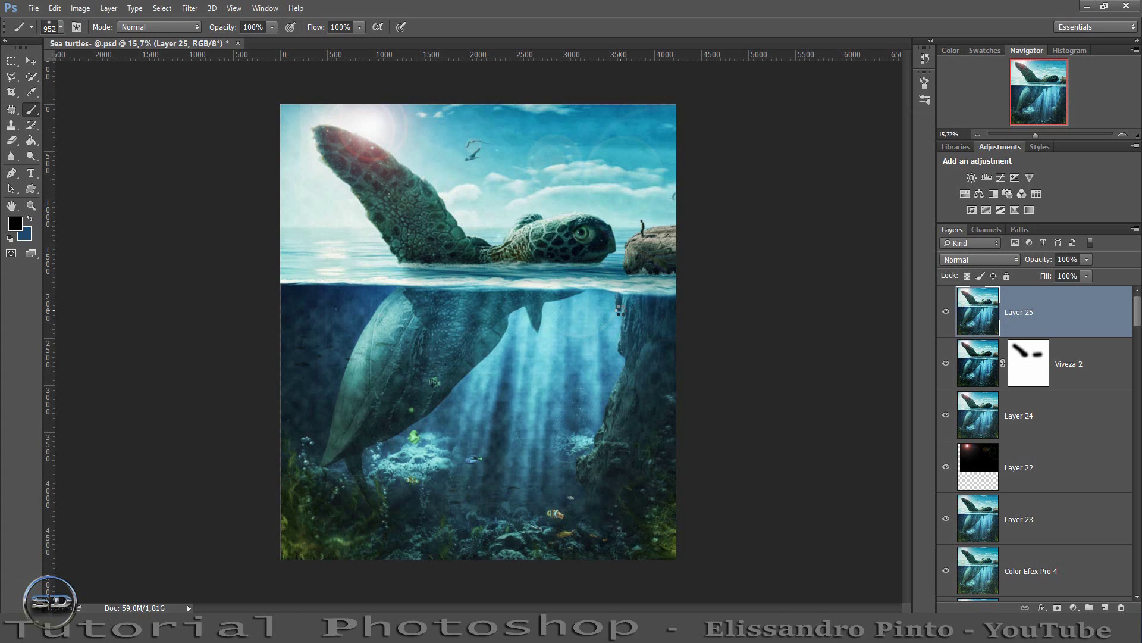
# Load the turtle's outline as a selection from the Sea turtles layer thumbnail.
pyautogui.scroll(-3, 1048, 416)
pyautogui.scroll(-3, 1053, 452)
pyautogui.scroll(-3, 1059, 476)
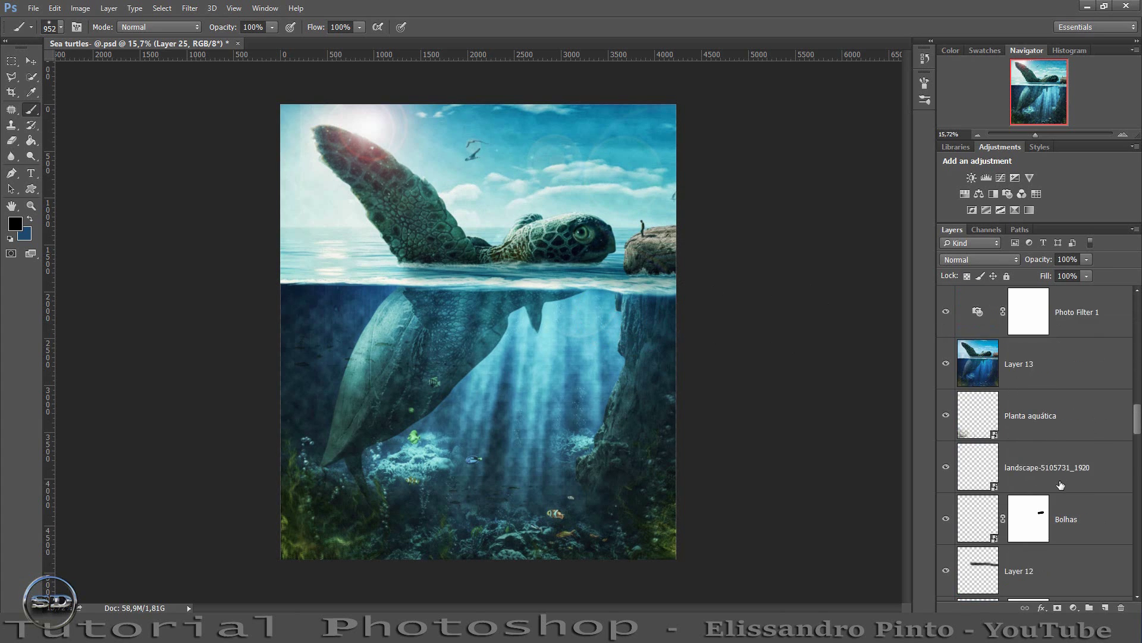
pyautogui.scroll(-3, 1061, 485)
pyautogui.scroll(-3, 1061, 485)
pyautogui.scroll(-3, 1053, 491)
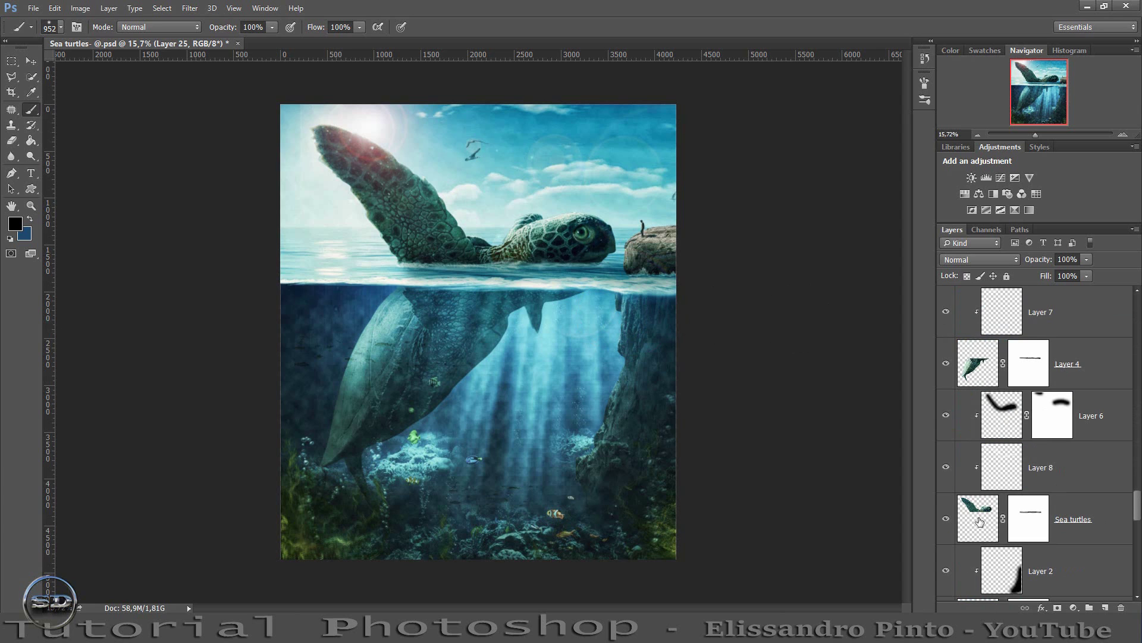
pyautogui.keyDown('ctrl'); pyautogui.click(982, 521); pyautogui.keyUp('ctrl')
pyautogui.scroll(3, 1053, 512)
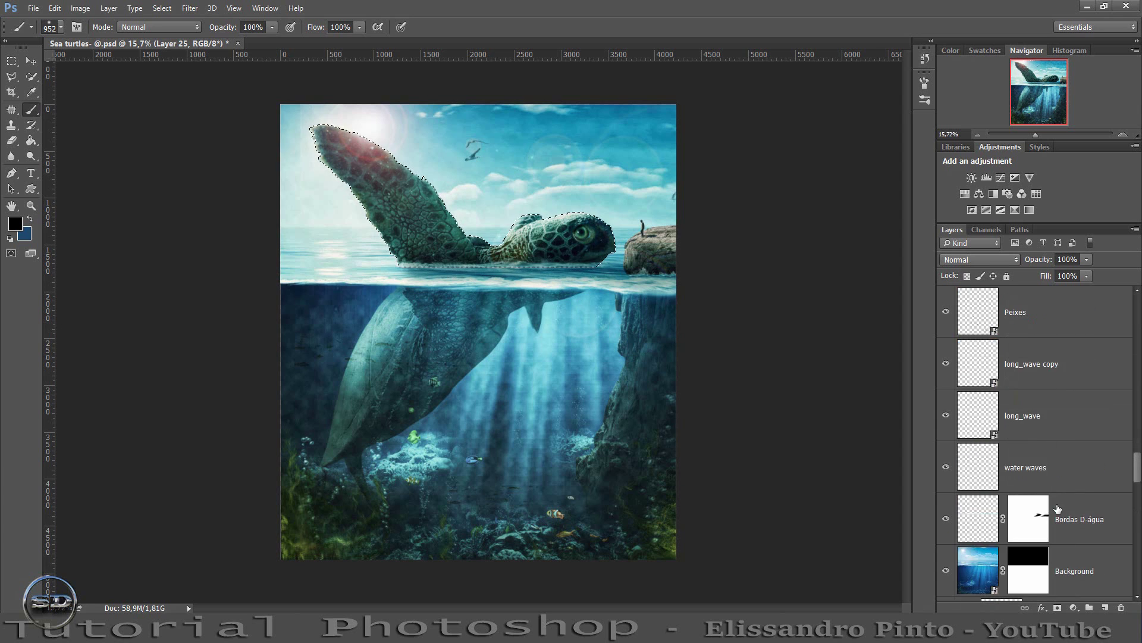
pyautogui.scroll(3, 1056, 510)
pyautogui.scroll(3, 1059, 509)
pyautogui.scroll(1, 1058, 508)
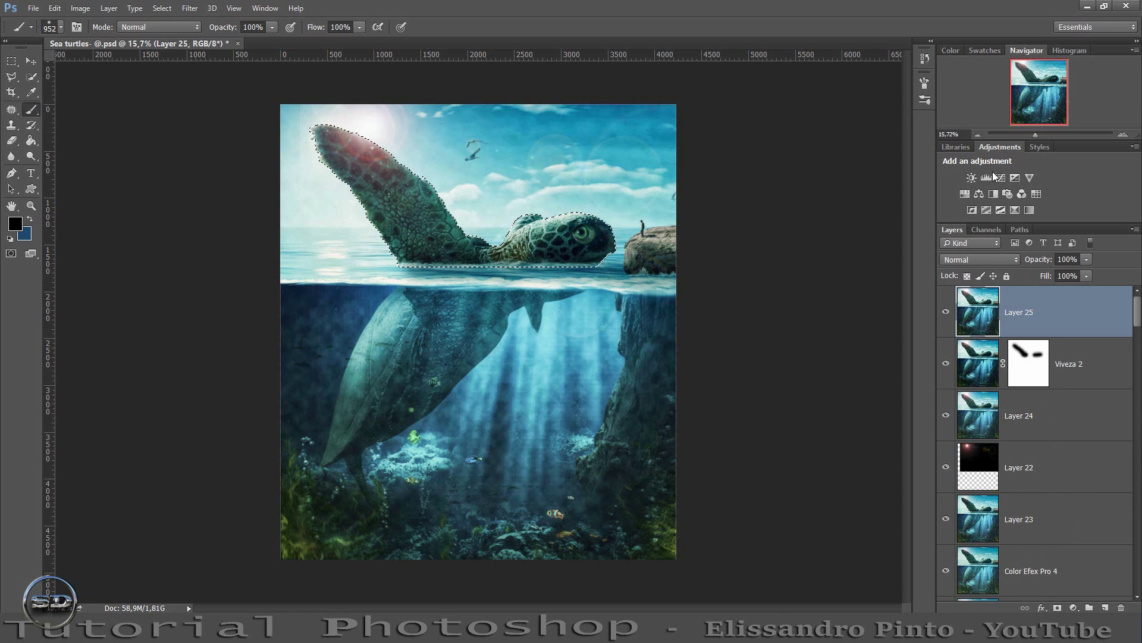
# Add a Brightness/Contrast adjustment (brightness 64, contrast −20) on the turtle at 77% fill.
pyautogui.click(972, 178)
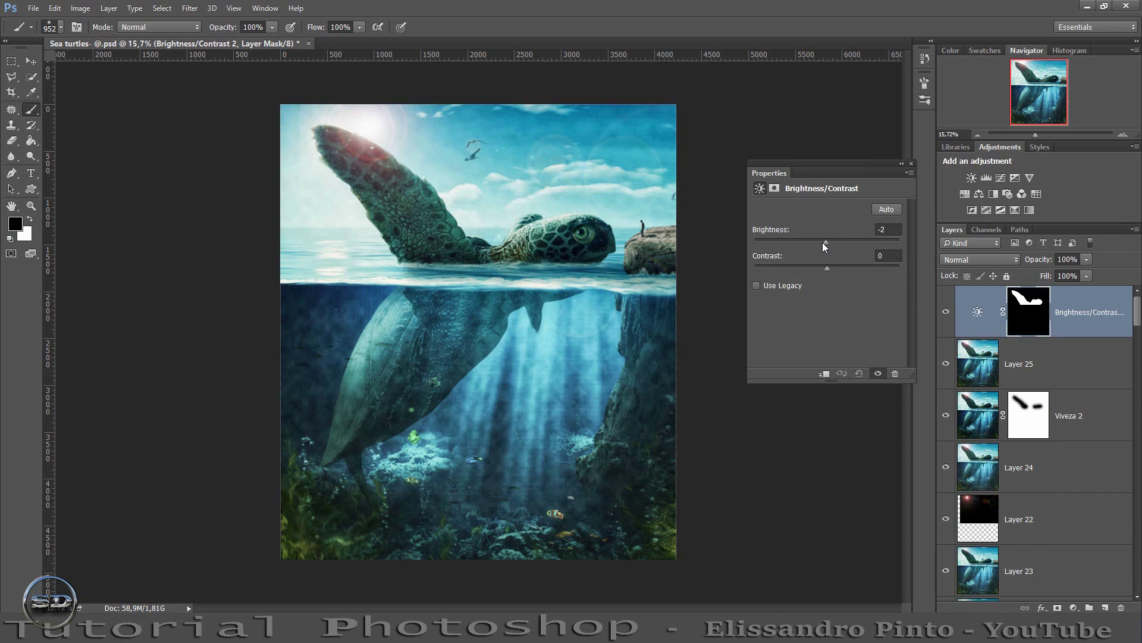
pyautogui.moveTo(825, 244)
pyautogui.mouseDown()
pyautogui.moveTo(859, 241)
pyautogui.moveTo(855, 268)
pyautogui.moveTo(798, 270)
pyautogui.mouseUp()
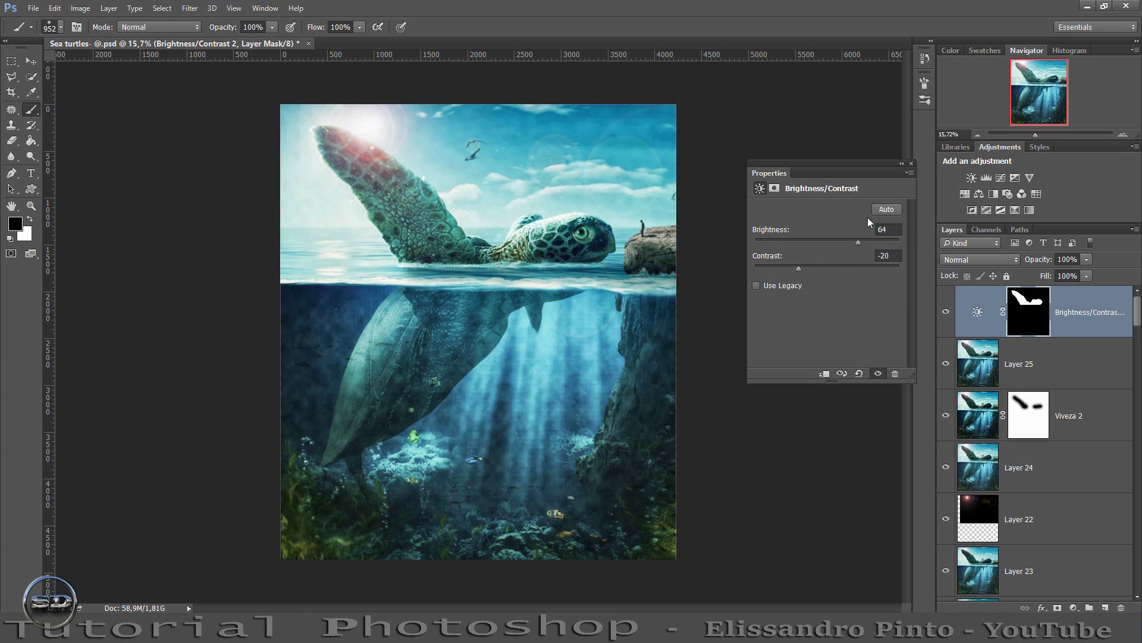
pyautogui.click(912, 164)
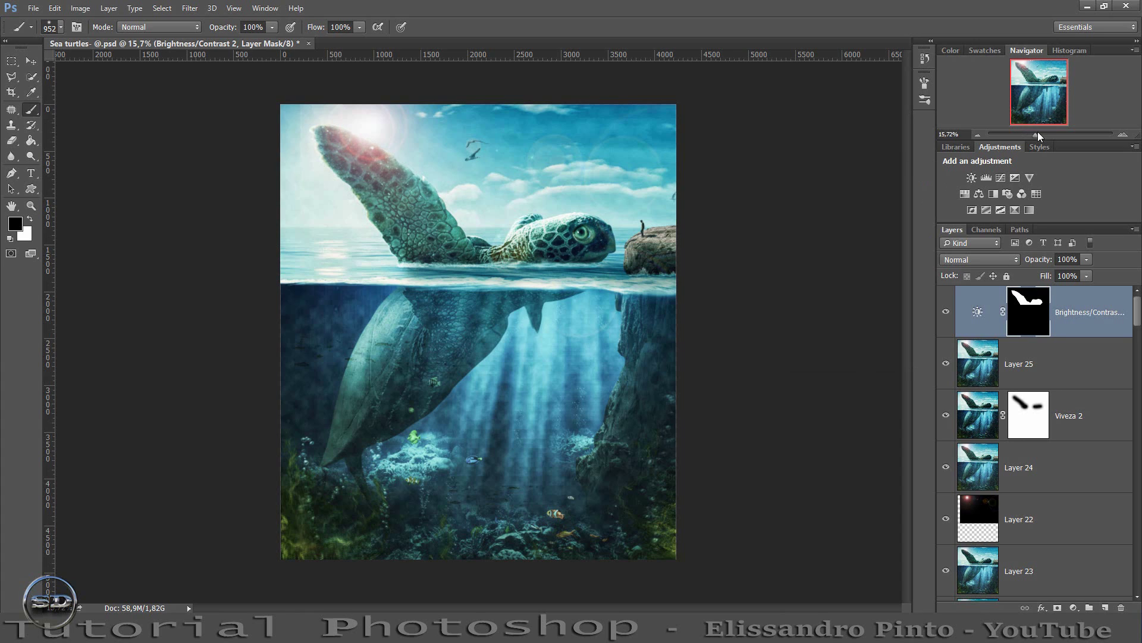
pyautogui.moveTo(1037, 134)
pyautogui.mouseDown()
pyautogui.moveTo(1047, 131)
pyautogui.moveTo(1038, 74)
pyautogui.mouseUp()
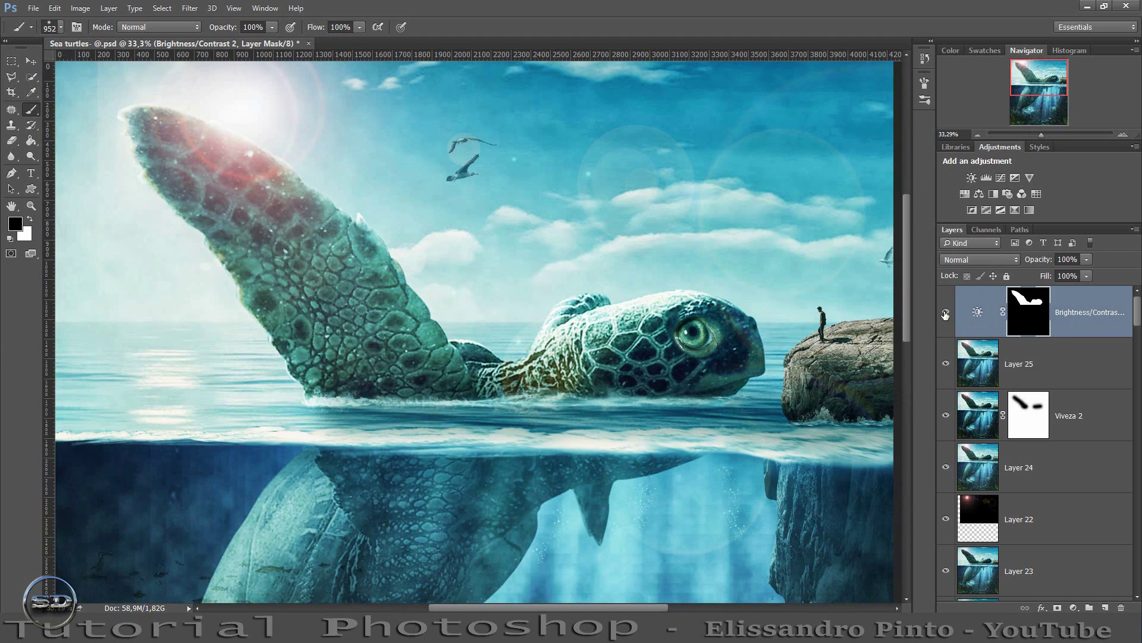
pyautogui.click(946, 313)
pyautogui.click(945, 313)
pyautogui.click(946, 313)
pyautogui.moveTo(1037, 277); pyautogui.dragTo(1030, 277)
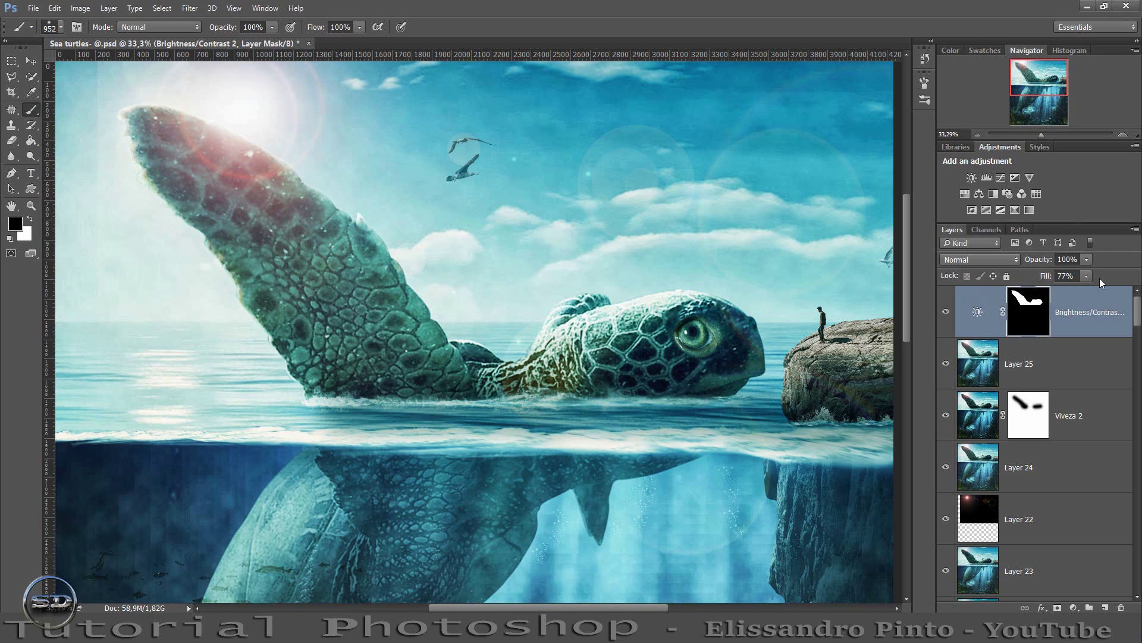